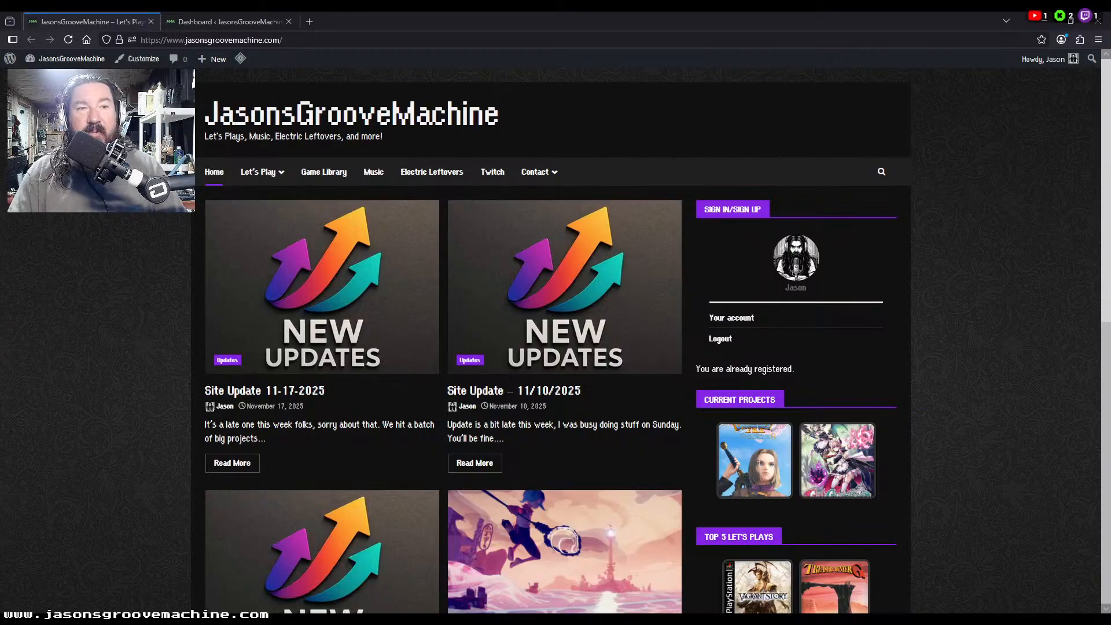
Step: Open the D page of the Let's Play section, check where the Dust: An Elysian Tail cover links, and return to the page
{"action": "scroll", "coordinate": [553, 347], "scroll_direction": "down", "scroll_amount": 1}
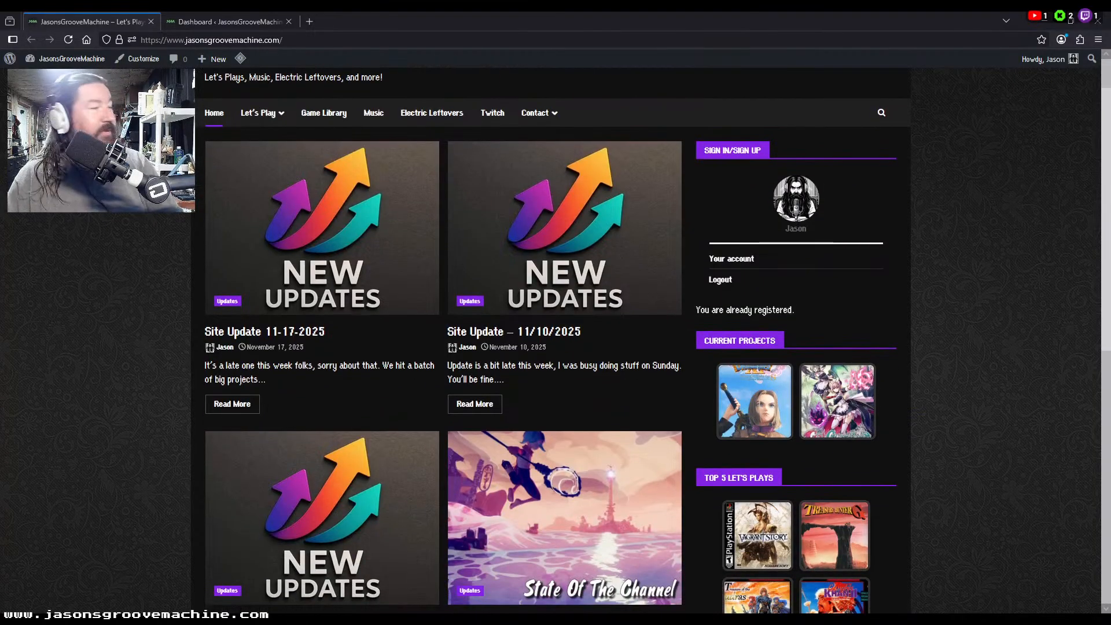
{"action": "scroll", "coordinate": [552, 347], "scroll_direction": "down", "scroll_amount": 3}
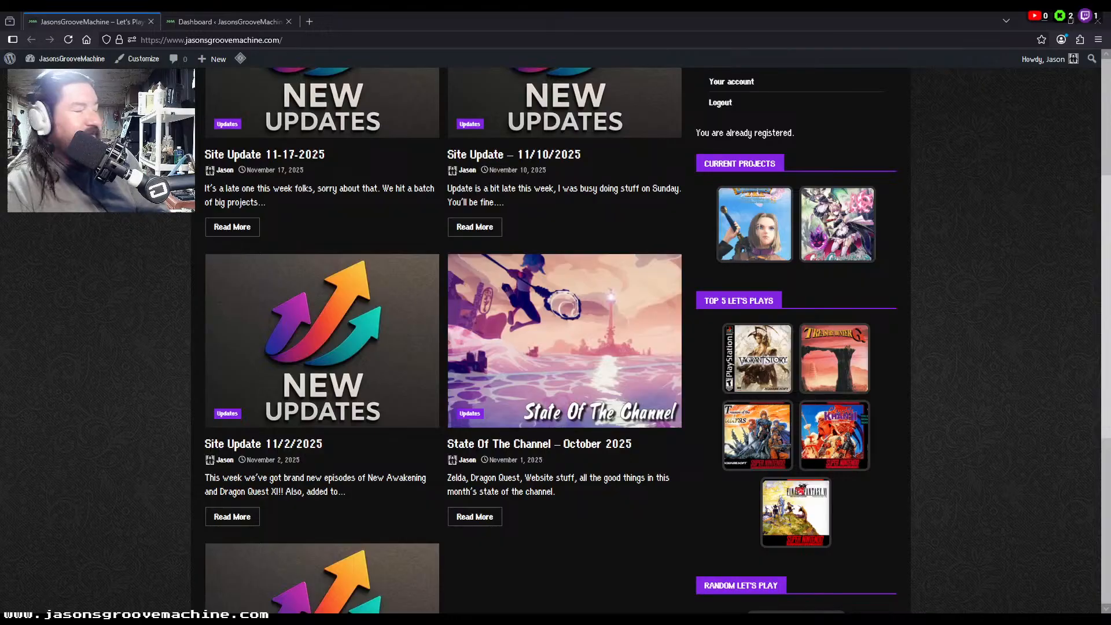
{"action": "scroll", "coordinate": [556, 336], "scroll_direction": "up", "scroll_amount": 4}
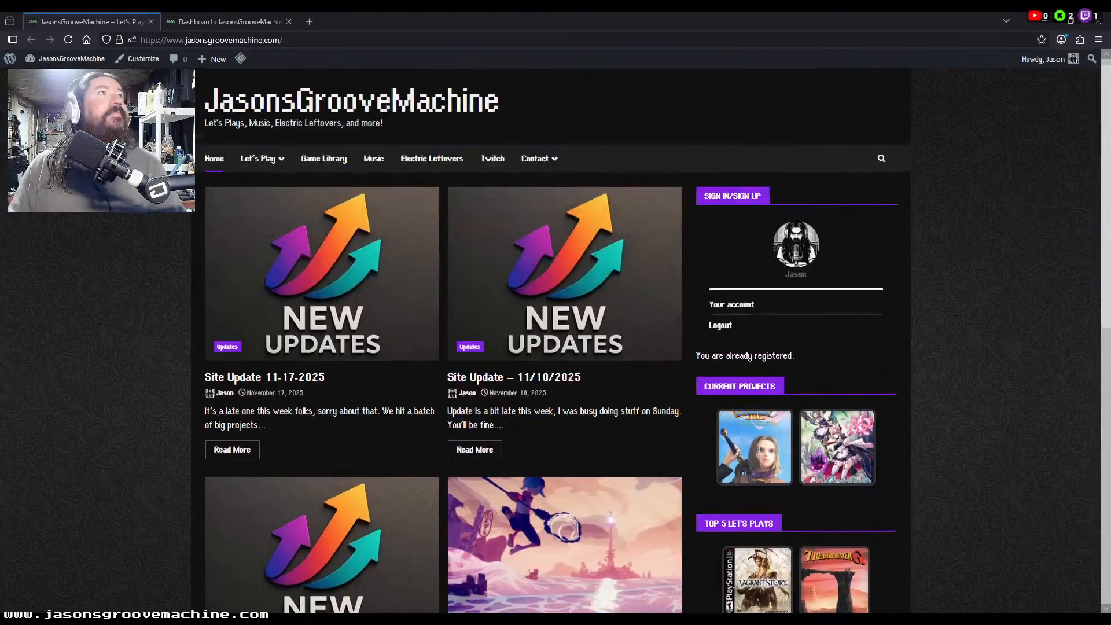
{"action": "mouse_move", "coordinate": [259, 172]}
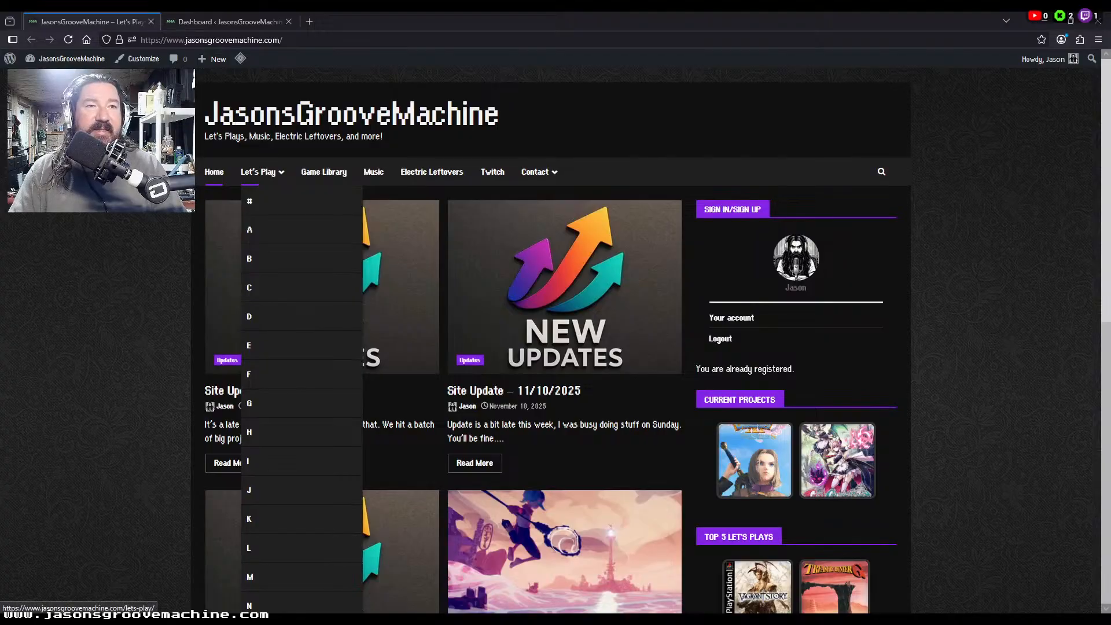
{"action": "left_click", "coordinate": [250, 317]}
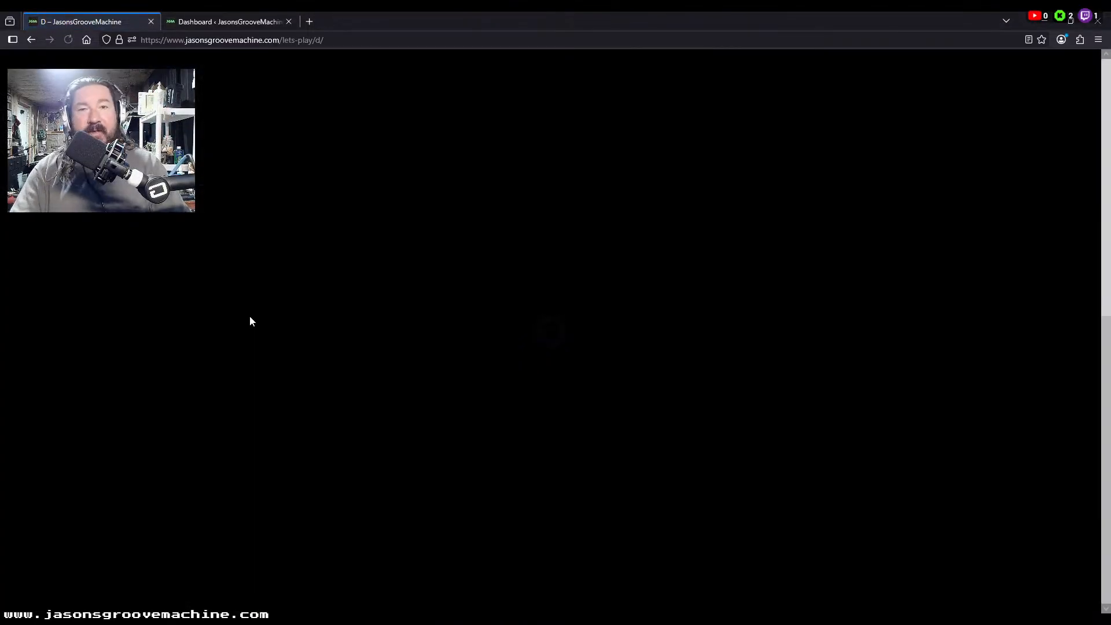
{"action": "scroll", "coordinate": [109, 356], "scroll_direction": "down", "scroll_amount": 4}
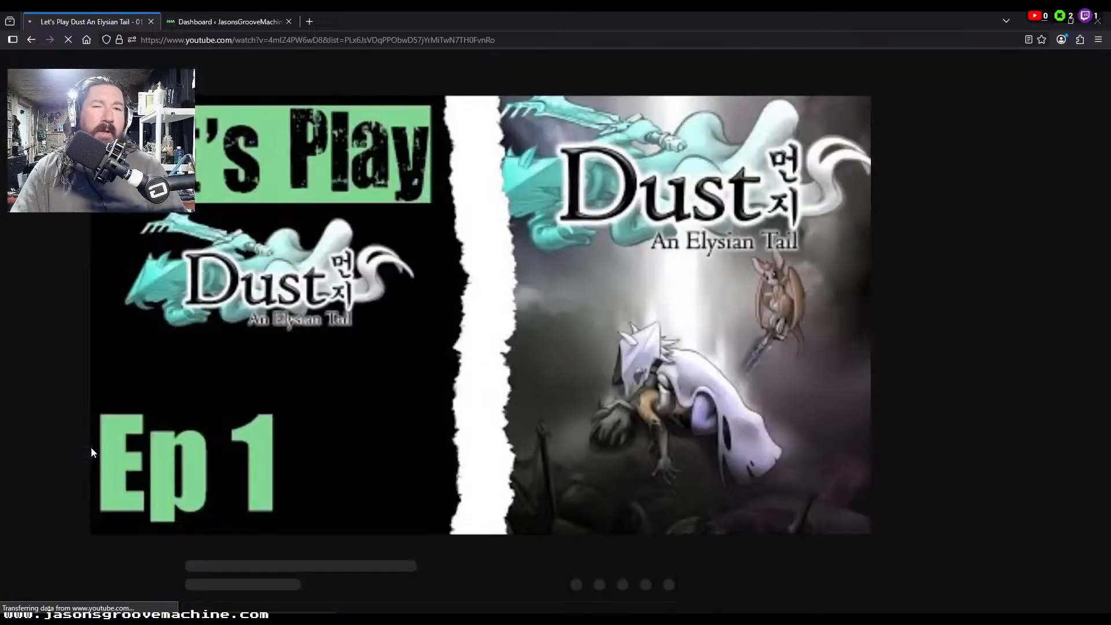
{"action": "key", "text": "alt+Left"}
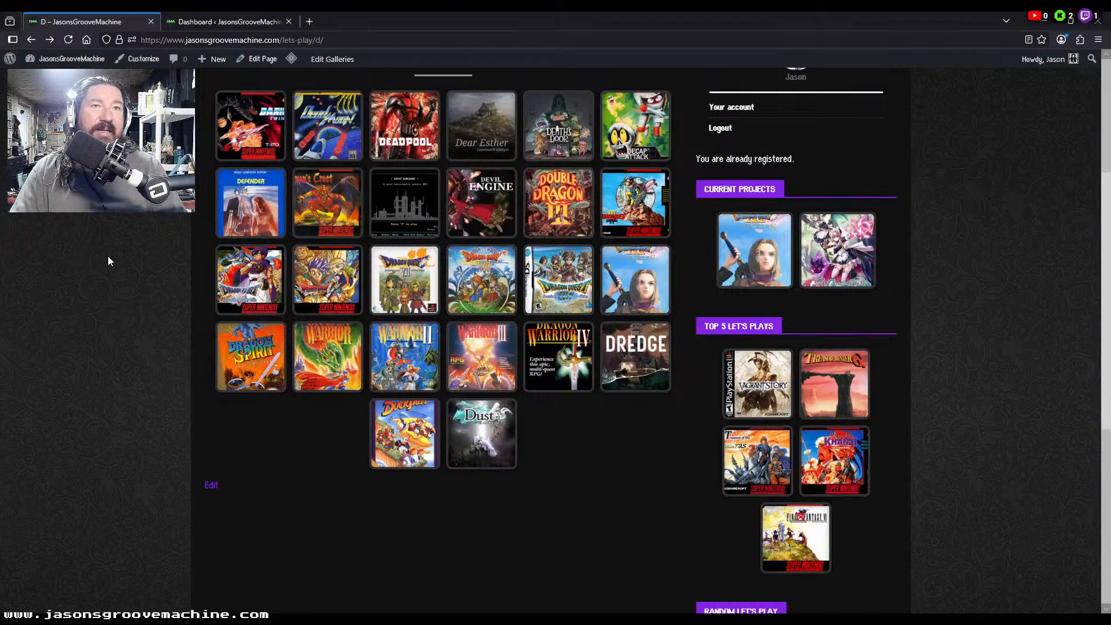
Step: Open the Dust: An Elysian Tail cover from the d folder of the Media Library and check its custom URL
{"action": "left_click", "coordinate": [197, 22]}
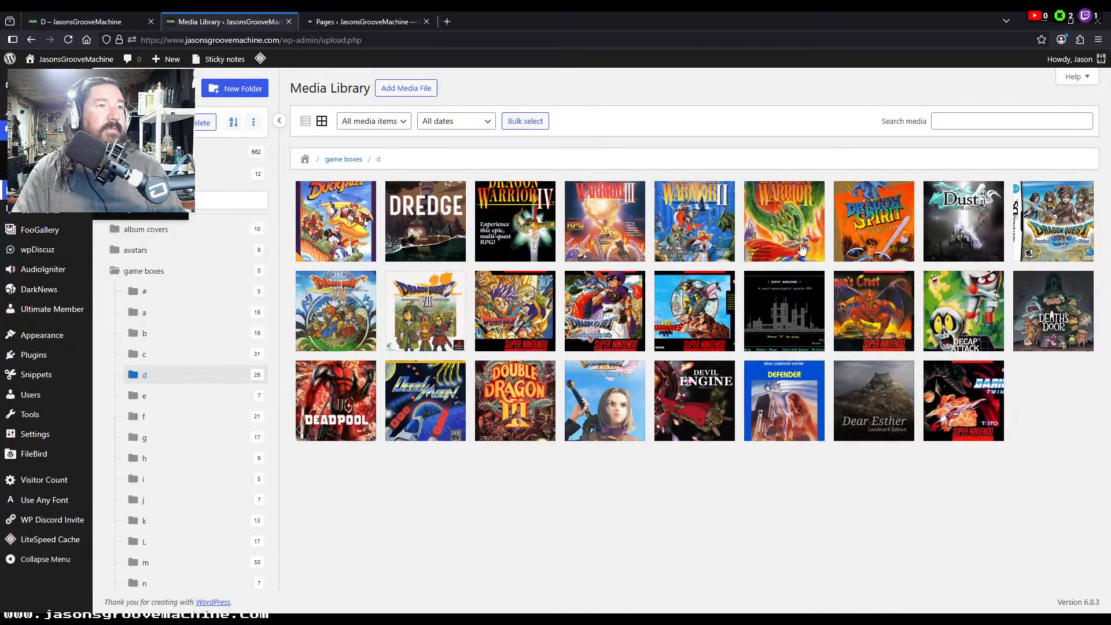
{"action": "left_click", "coordinate": [945, 217]}
{"action": "left_click", "coordinate": [940, 449]}
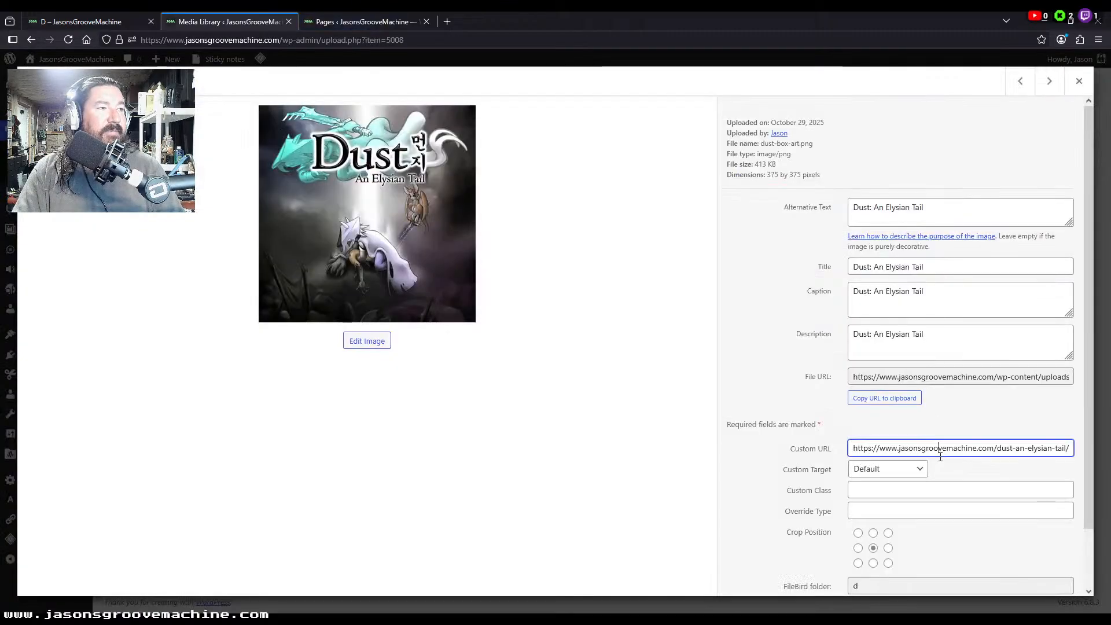
Step: Reload the site's D page, test the Dust cover's link again, and go back to the cover grid
{"action": "left_click", "coordinate": [81, 21]}
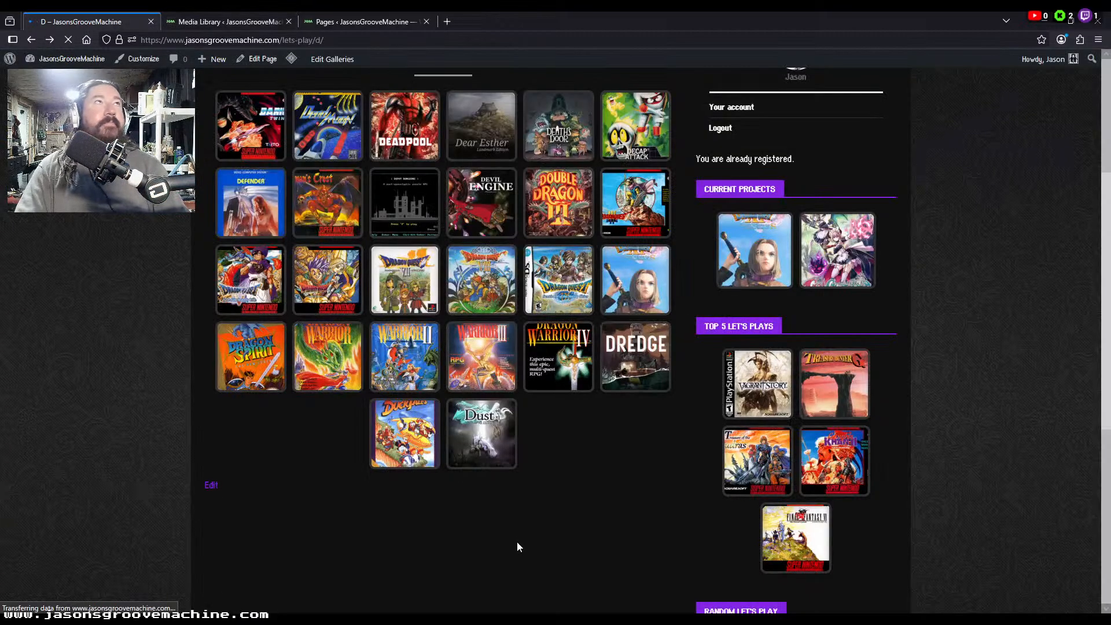
{"action": "key", "text": "F5"}
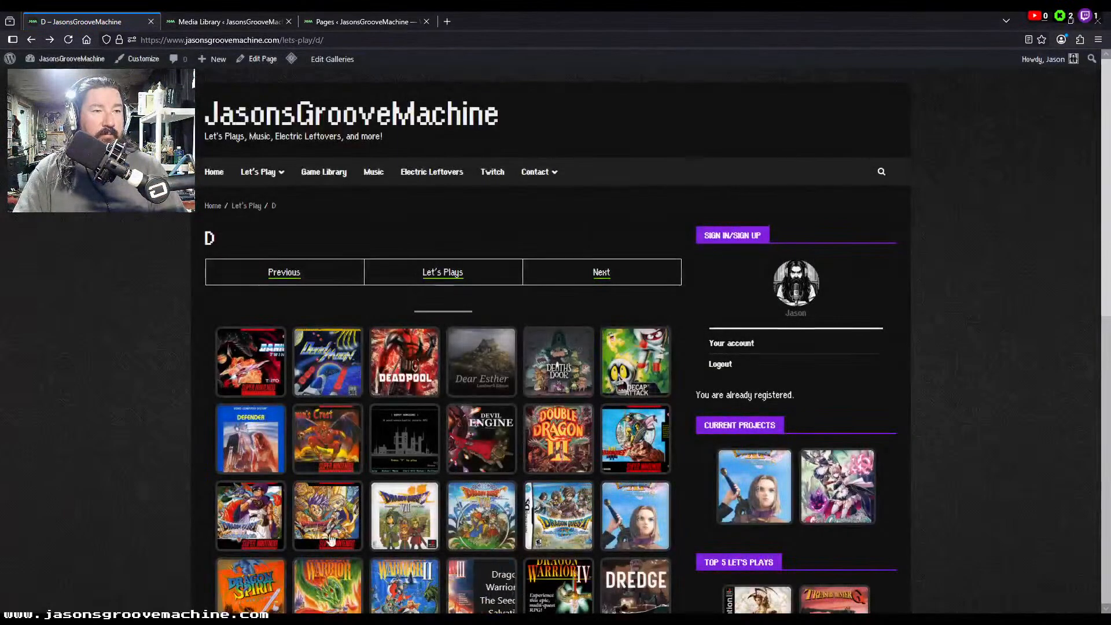
{"action": "scroll", "coordinate": [312, 463], "scroll_direction": "down", "scroll_amount": 5}
{"action": "left_click", "coordinate": [469, 383]}
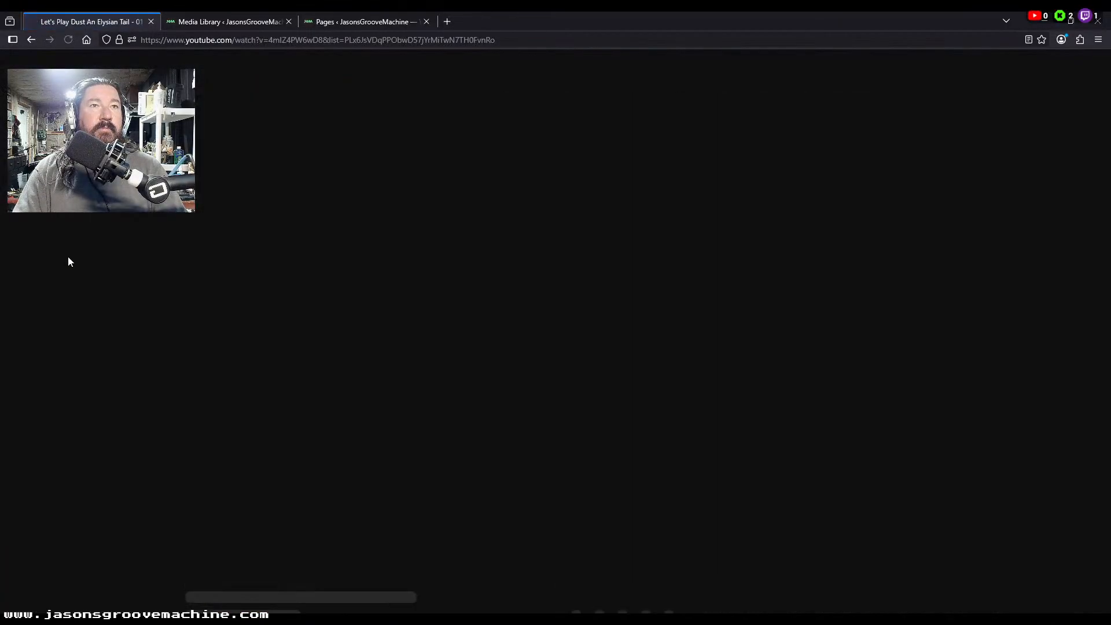
{"action": "key", "text": "alt+Left"}
{"action": "left_click", "coordinate": [198, 16]}
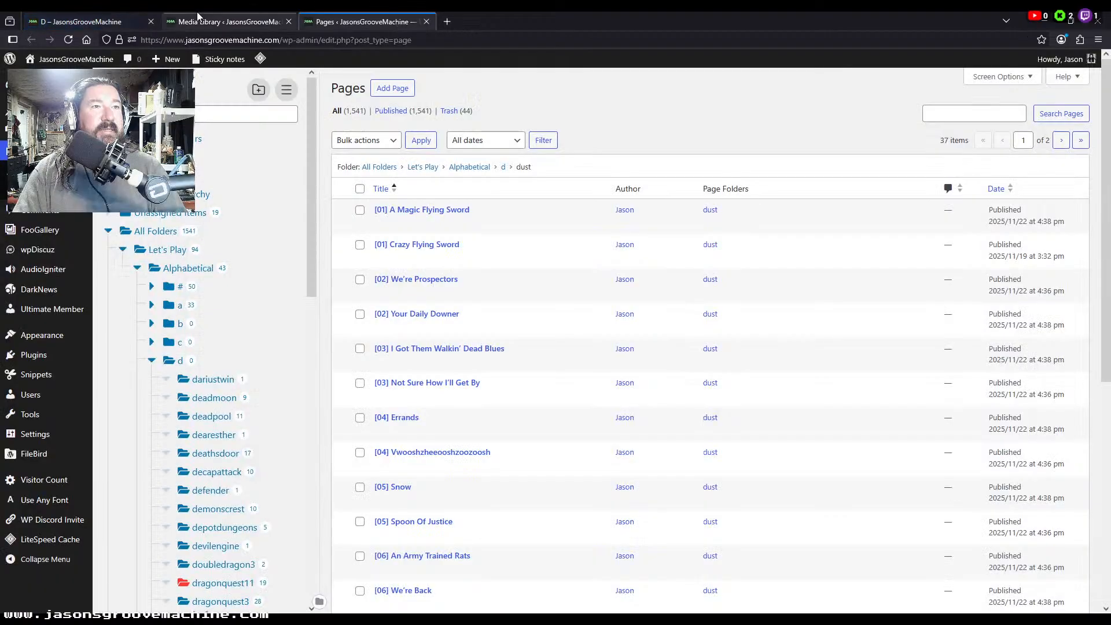
{"action": "left_click", "coordinate": [115, 18]}
{"action": "scroll", "coordinate": [120, 287], "scroll_direction": "up", "scroll_amount": 3}
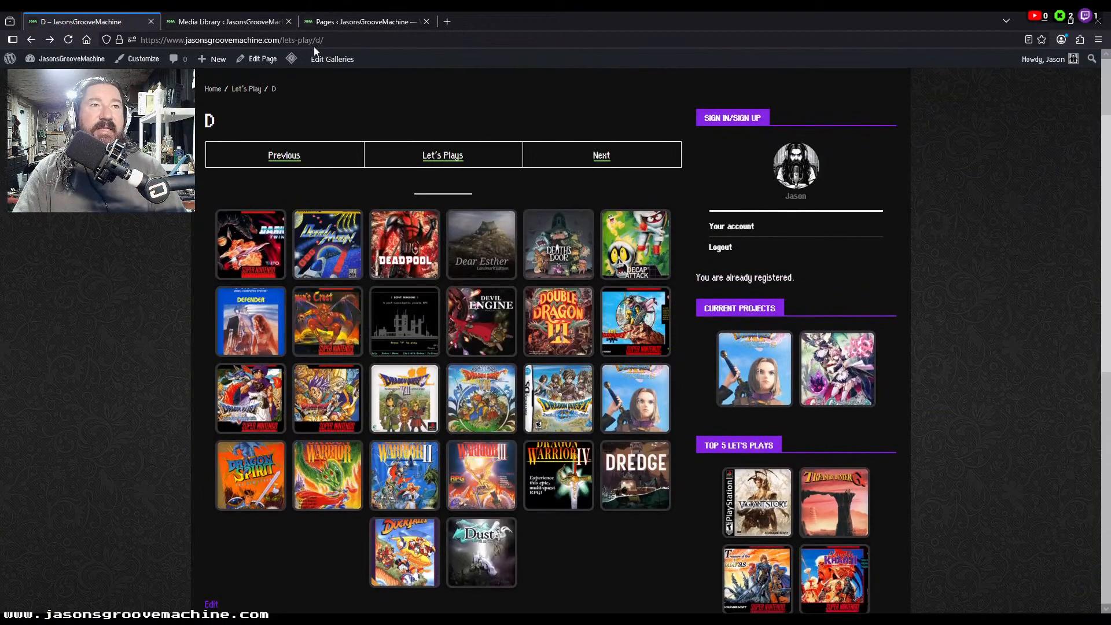
Step: Find the gallery named D on the second page of the FooGallery galleries list and open it for editing
{"action": "left_click", "coordinate": [362, 21]}
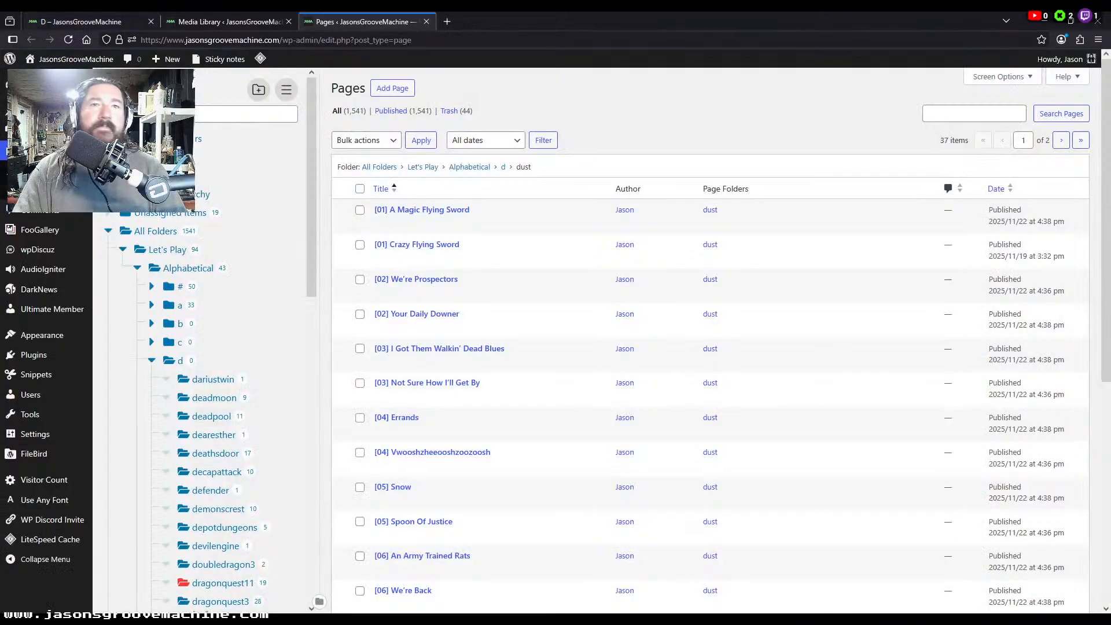
{"action": "mouse_move", "coordinate": [60, 231]}
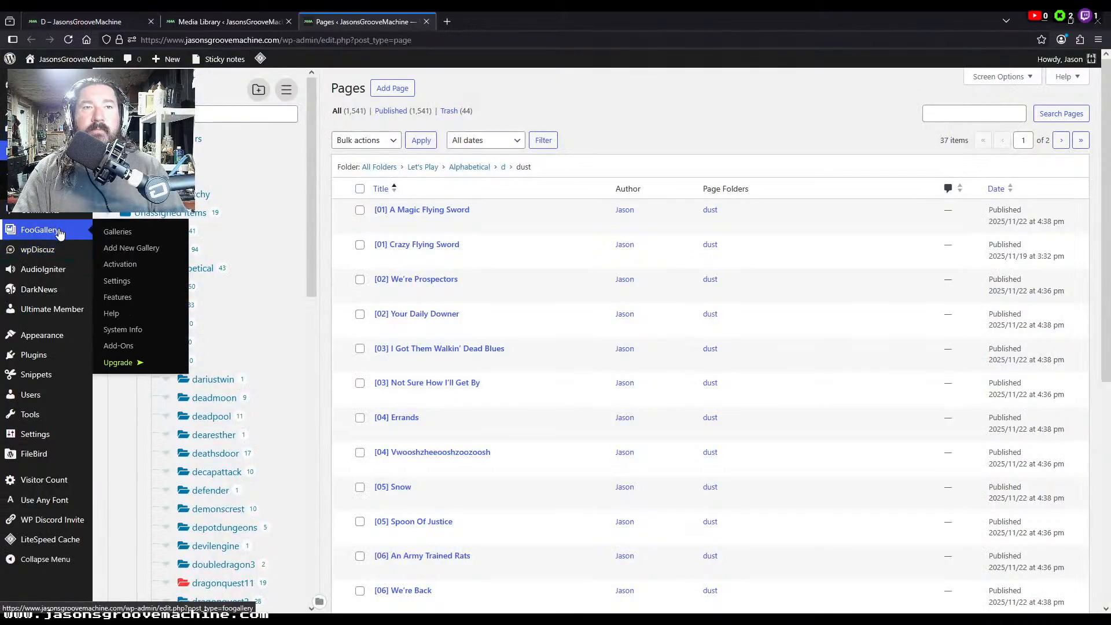
{"action": "left_click", "coordinate": [138, 233]}
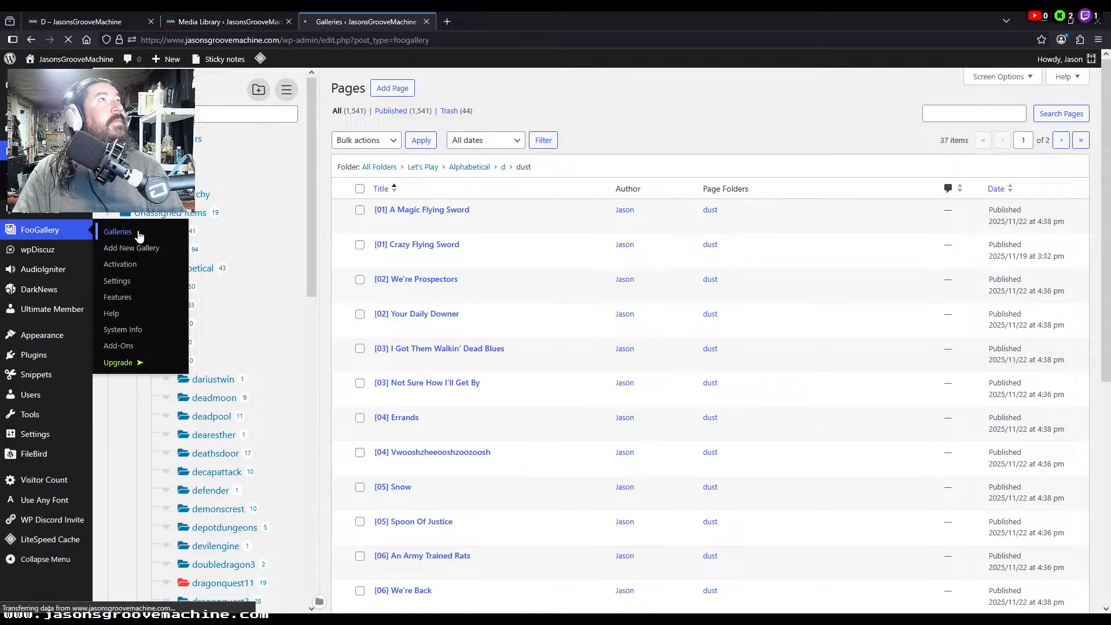
{"action": "scroll", "coordinate": [173, 344], "scroll_direction": "down", "scroll_amount": 10}
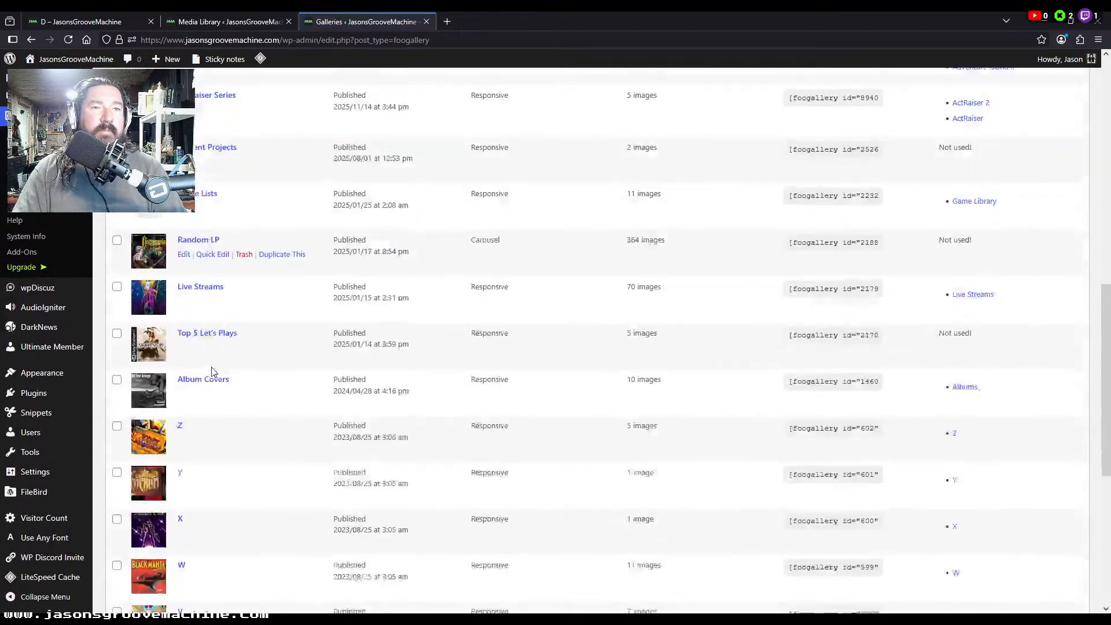
{"action": "scroll", "coordinate": [211, 371], "scroll_direction": "down", "scroll_amount": 6}
{"action": "left_click", "coordinate": [1062, 564]}
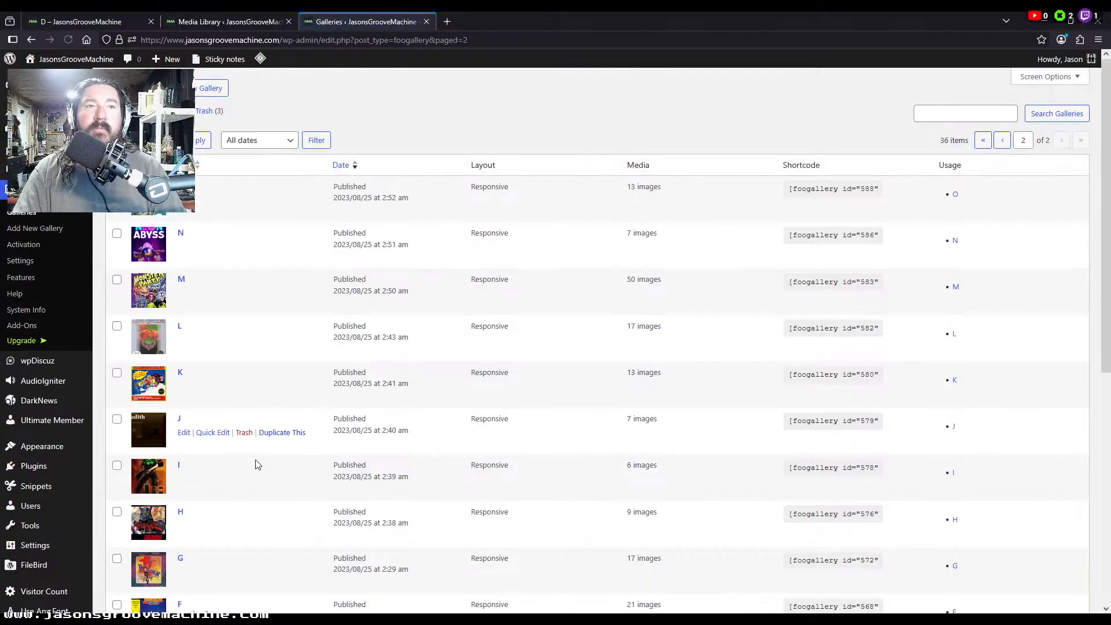
{"action": "scroll", "coordinate": [264, 455], "scroll_direction": "down", "scroll_amount": 6}
{"action": "left_click", "coordinate": [183, 318]}
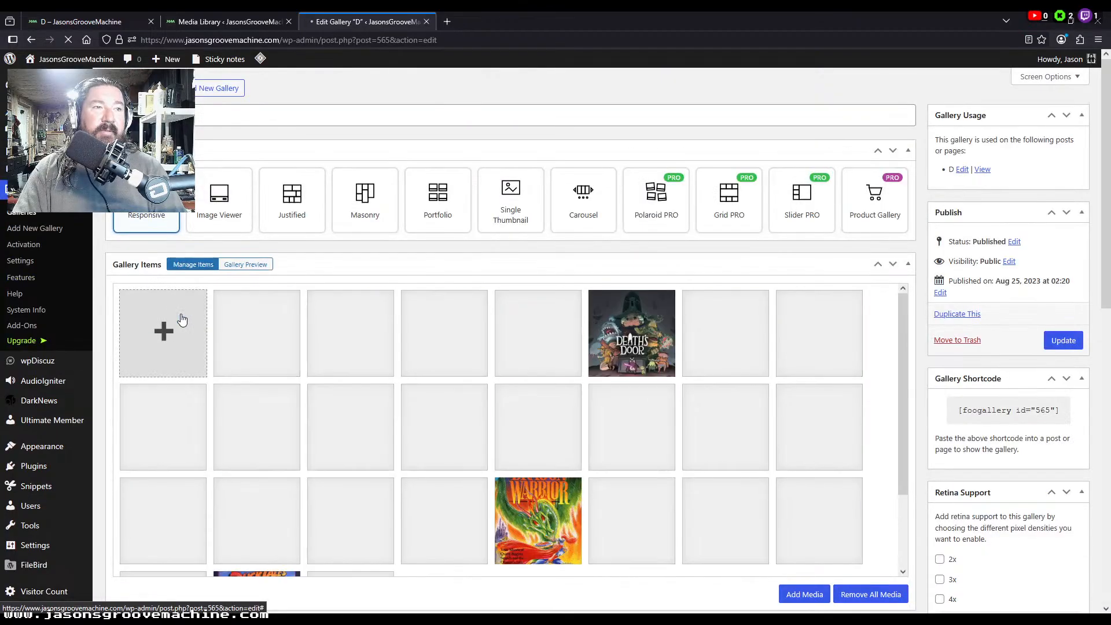
Step: Remove the Dust cover from the end of the D gallery's items
{"action": "scroll", "coordinate": [362, 406], "scroll_direction": "down", "scroll_amount": 3}
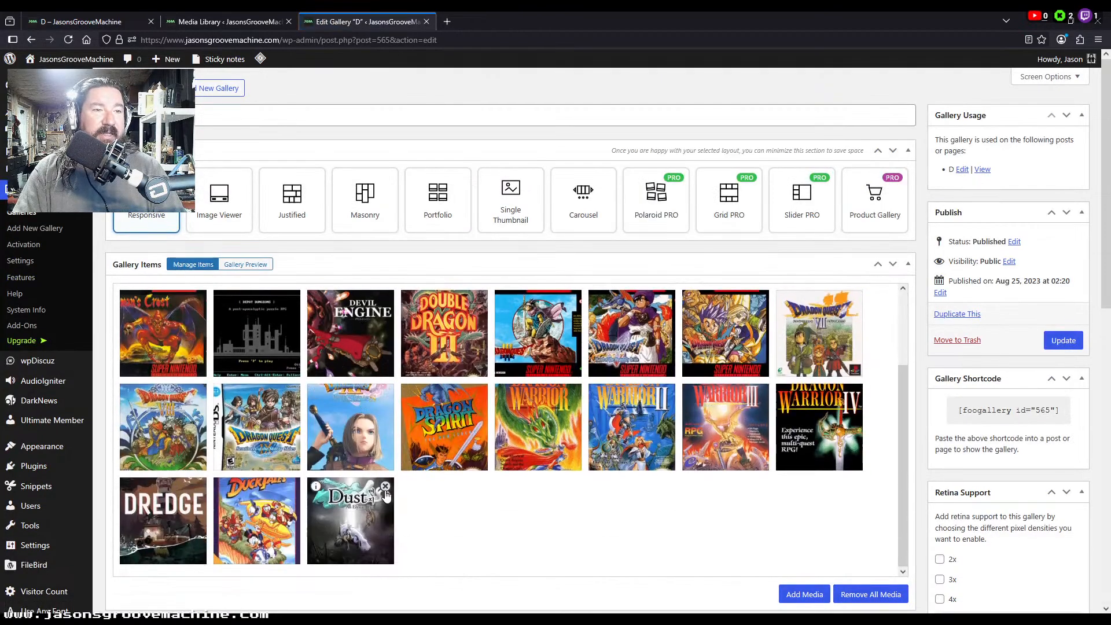
{"action": "left_click", "coordinate": [385, 487]}
{"action": "scroll", "coordinate": [137, 365], "scroll_direction": "up", "scroll_amount": 3}
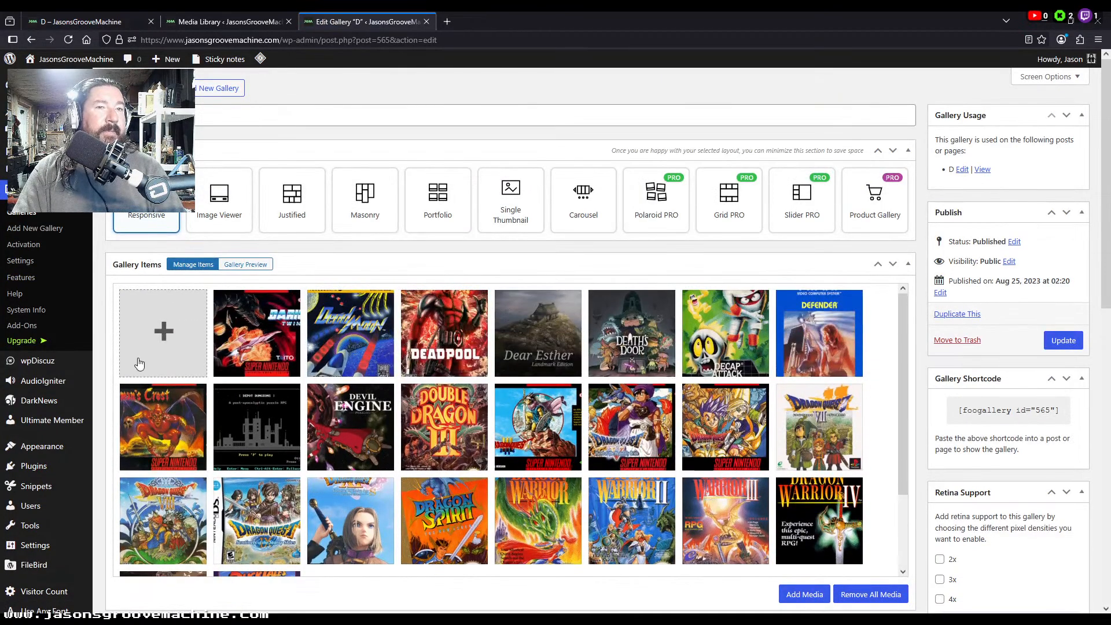
Step: Search the media for "dust", add the Dust cover back to the D gallery as the last item, and update the gallery
{"action": "left_click", "coordinate": [136, 359]}
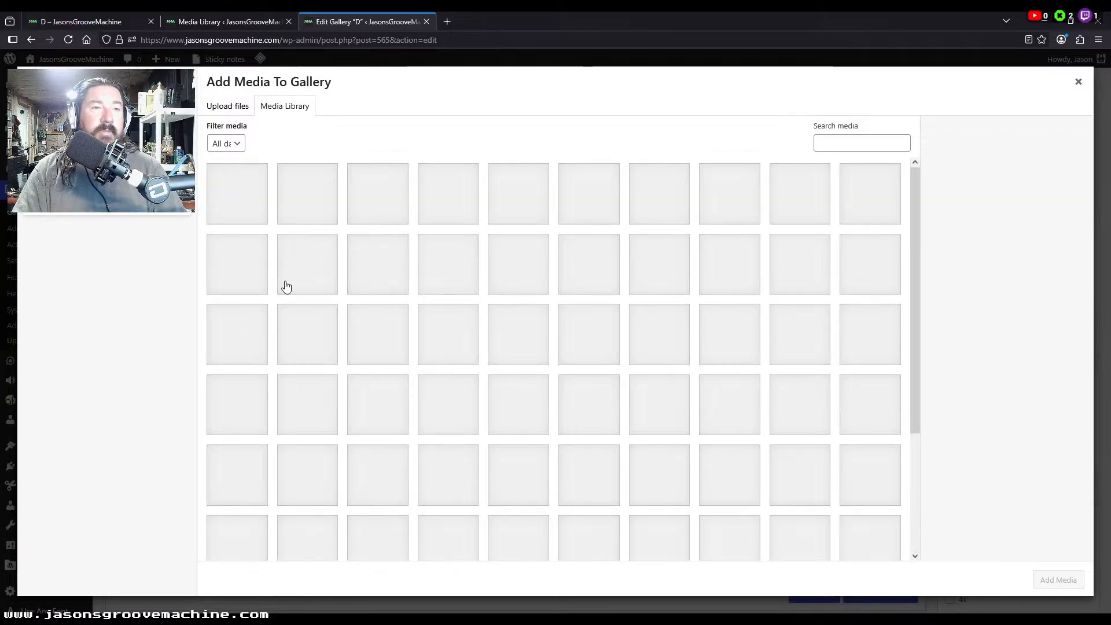
{"action": "left_click", "coordinate": [895, 149]}
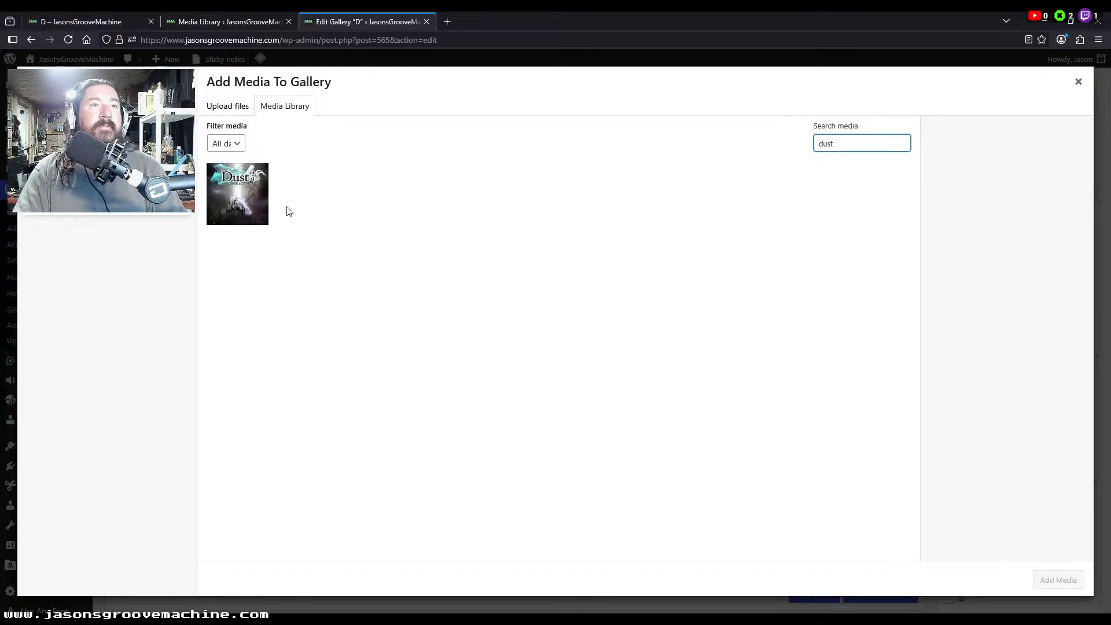
{"action": "left_click", "coordinate": [252, 198]}
{"action": "left_click", "coordinate": [1043, 577]}
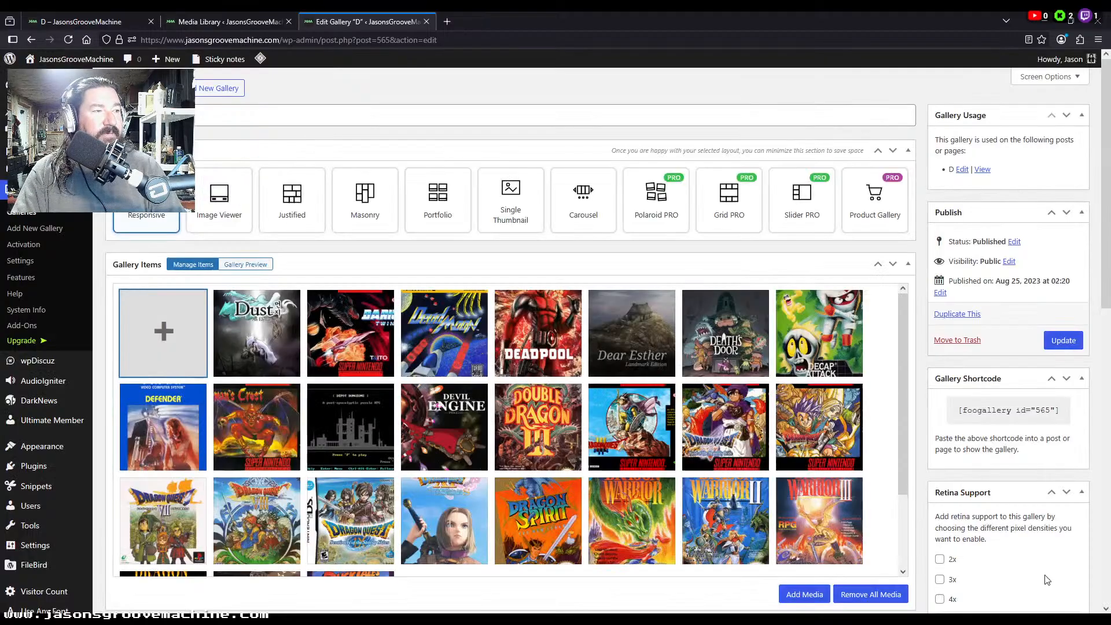
{"action": "left_click", "coordinate": [1053, 339]}
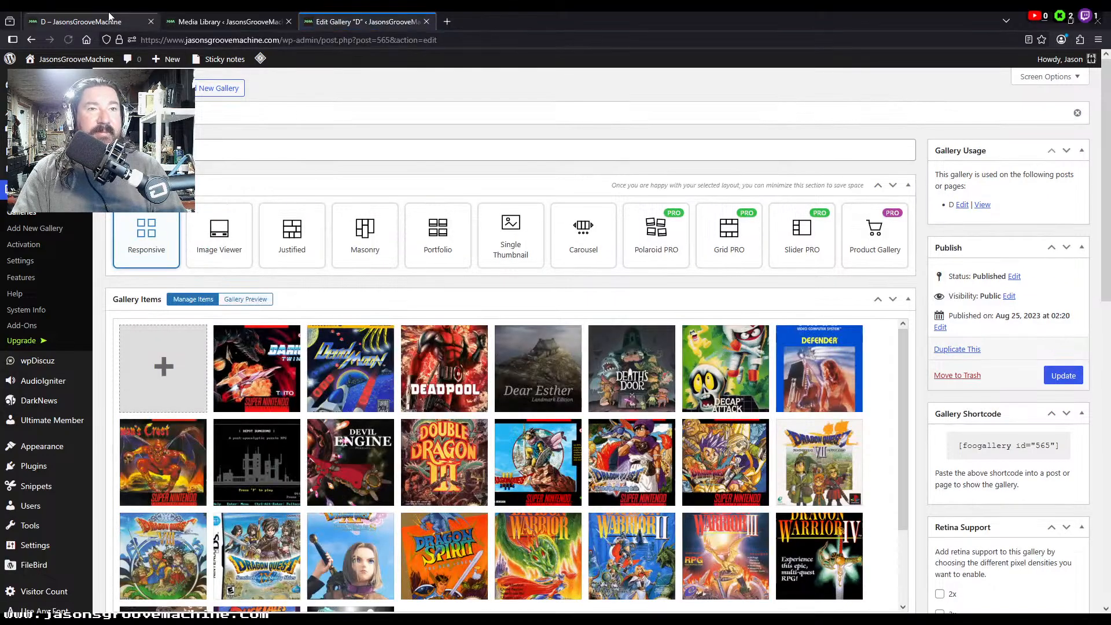
Step: Reload the site's D page, follow the Dust cover's link, and review the Let's Play and Live Stream episode lists on the game's page
{"action": "left_click", "coordinate": [104, 24]}
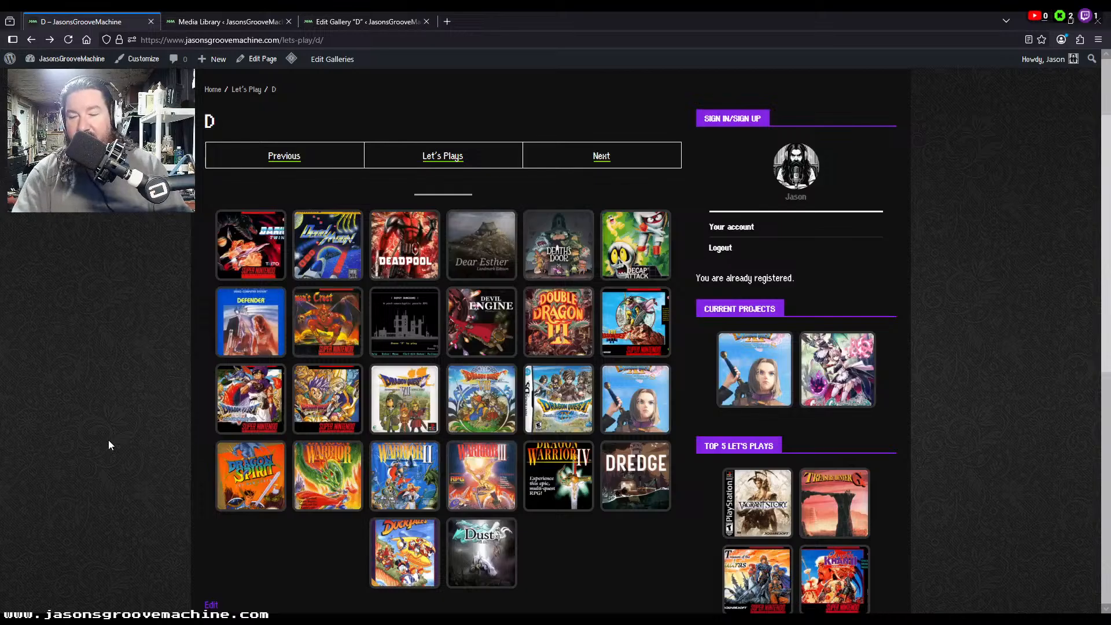
{"action": "key", "text": "F5"}
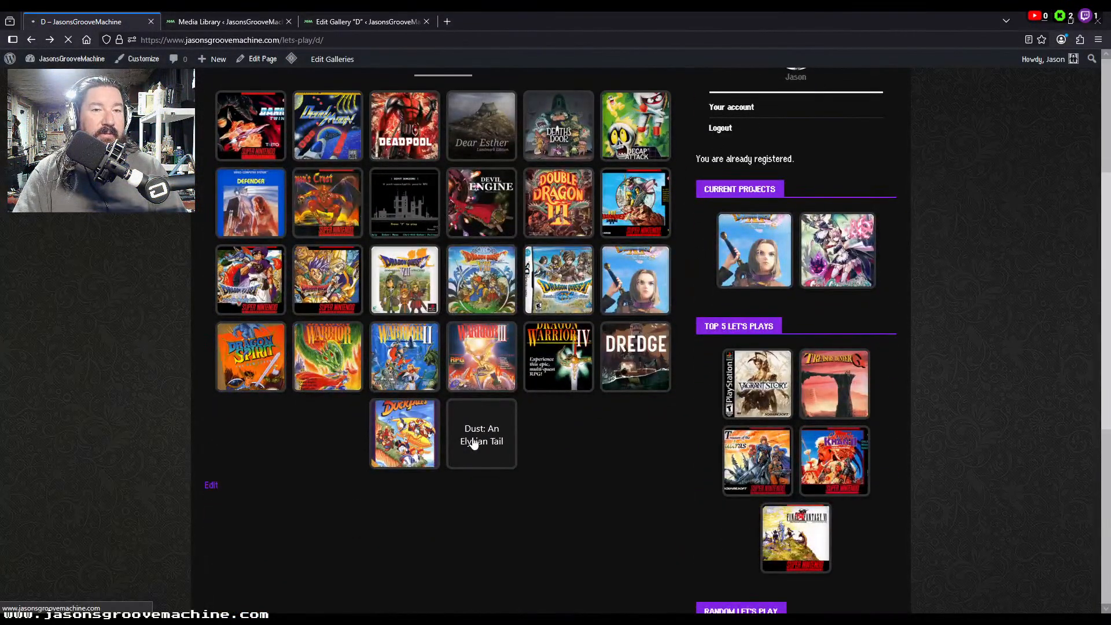
{"action": "left_click", "coordinate": [473, 443]}
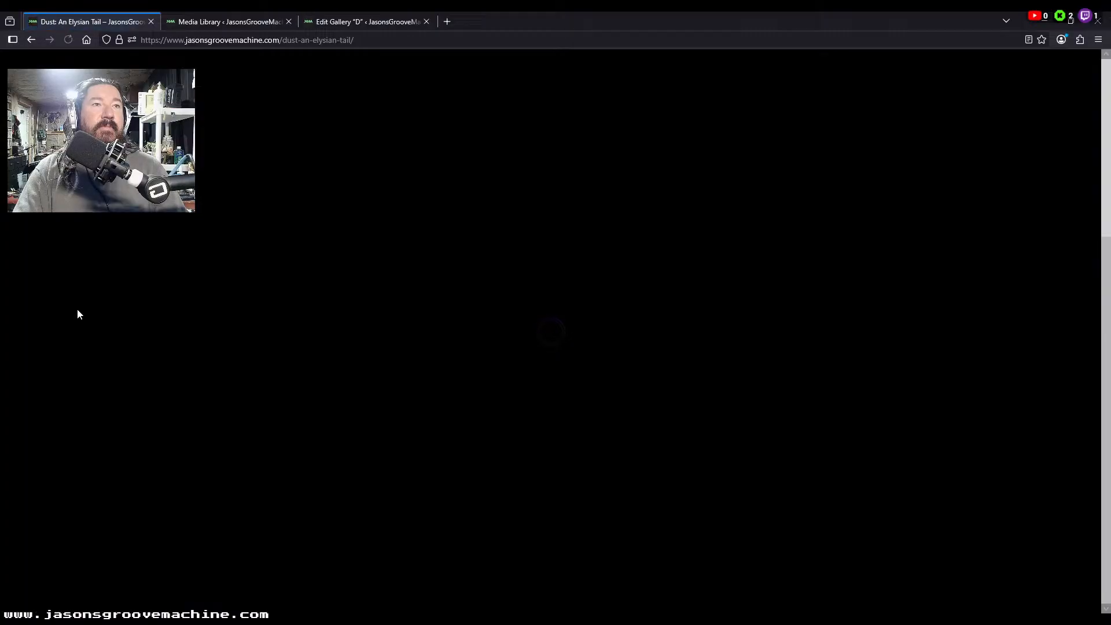
{"action": "scroll", "coordinate": [121, 306], "scroll_direction": "down", "scroll_amount": 8}
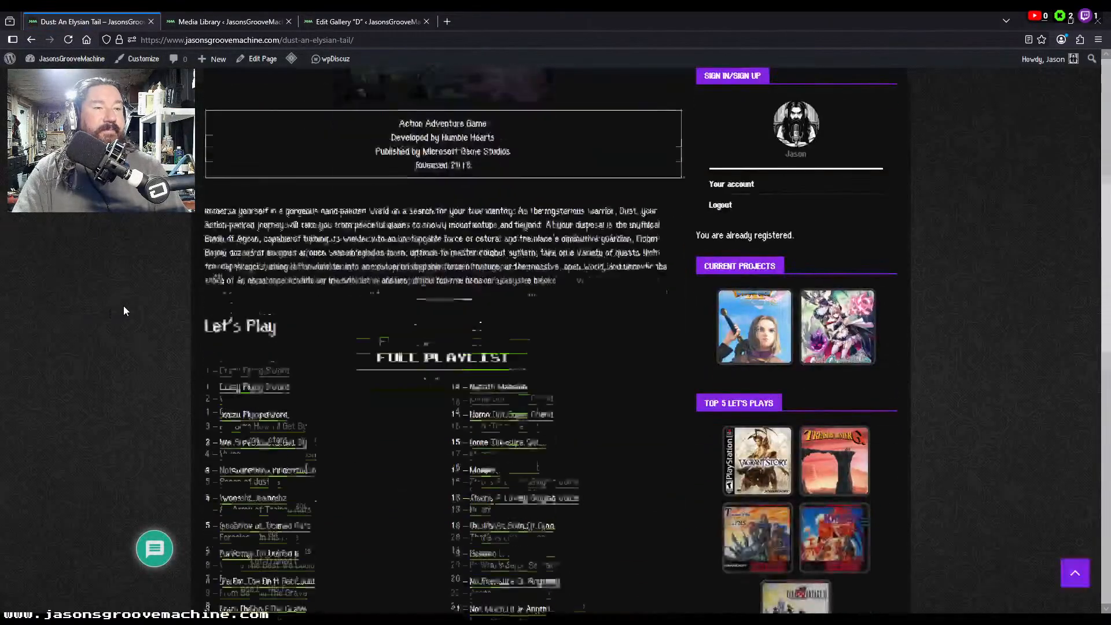
{"action": "scroll", "coordinate": [124, 311], "scroll_direction": "down", "scroll_amount": 2}
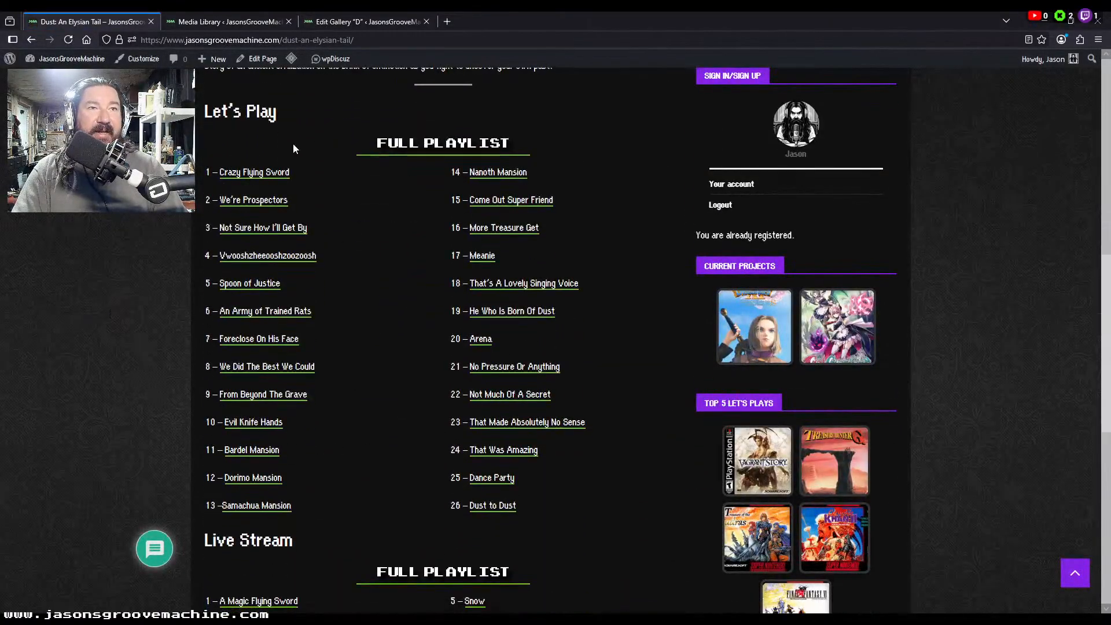
{"action": "scroll", "coordinate": [433, 300], "scroll_direction": "down", "scroll_amount": 4}
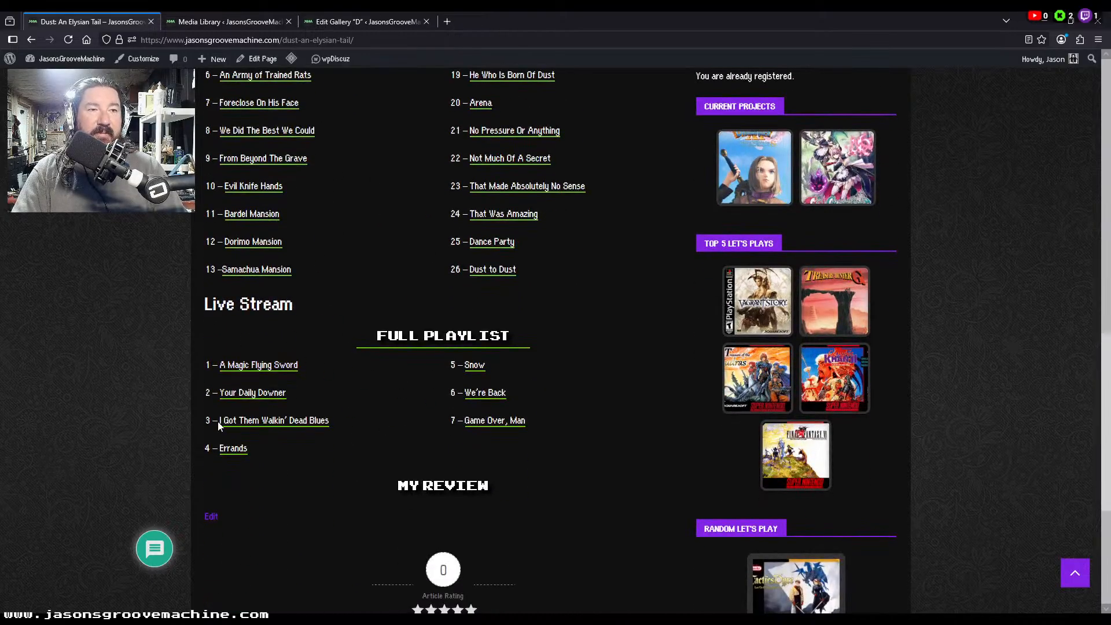
{"action": "scroll", "coordinate": [416, 339], "scroll_direction": "up", "scroll_amount": 4}
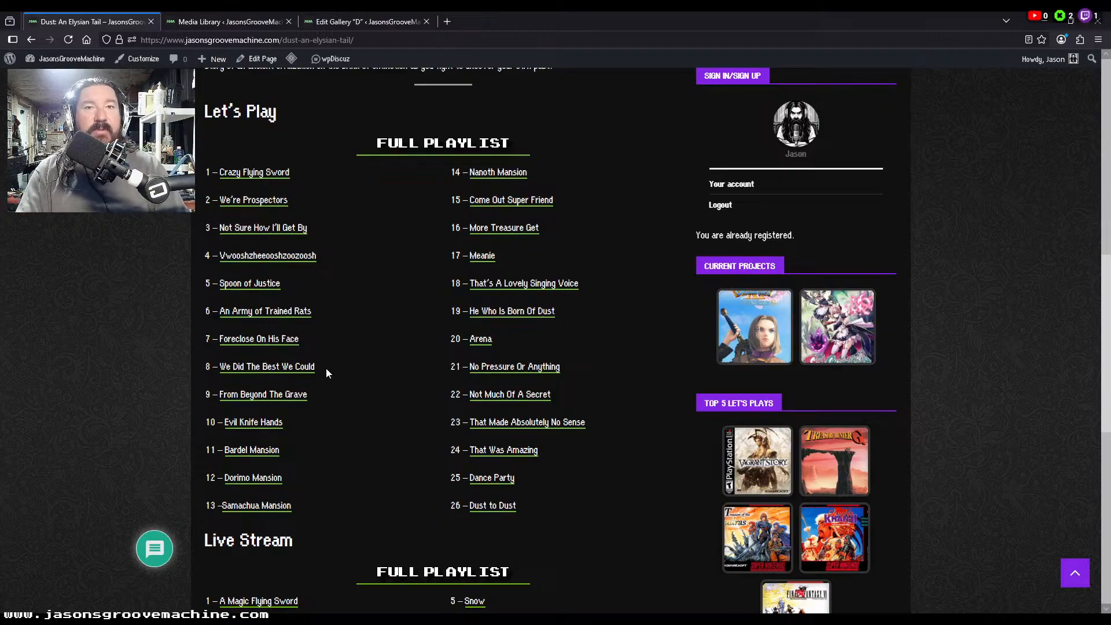
Step: Close the D gallery editor and return to the Dust cover's details in the Media Library
{"action": "left_click", "coordinate": [308, 22]}
{"action": "left_click", "coordinate": [283, 22]}
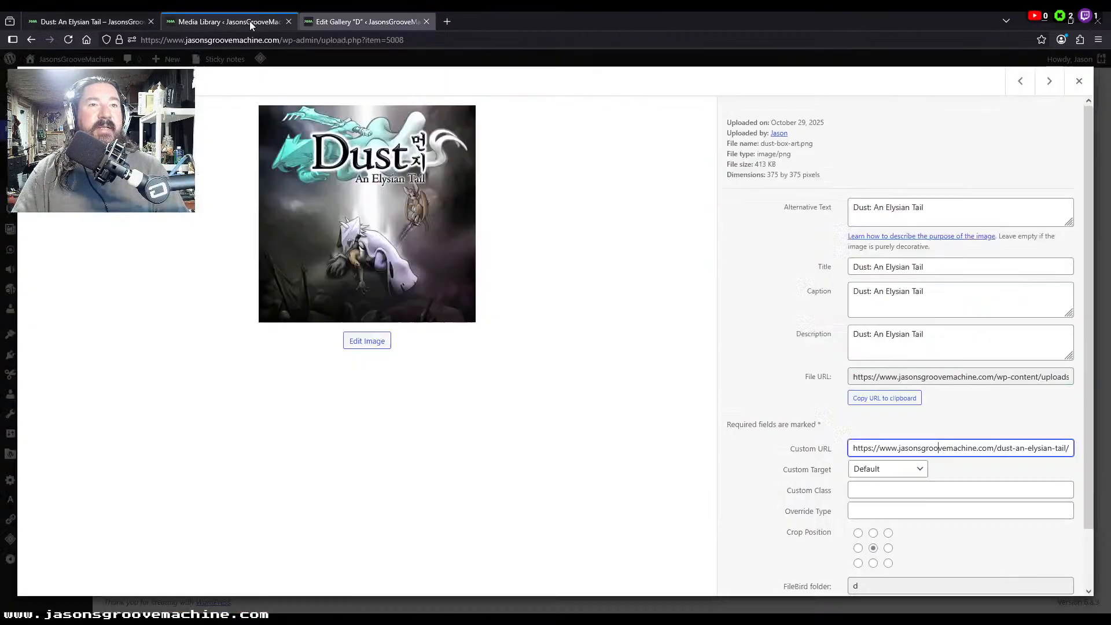
{"action": "left_click", "coordinate": [427, 22]}
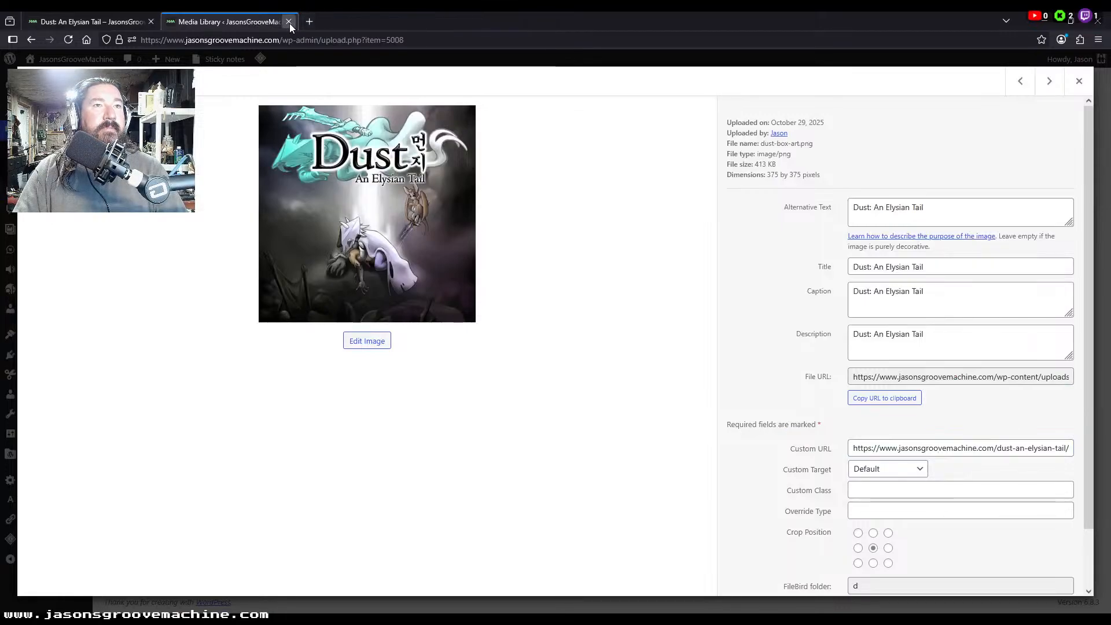
Step: Close the Media Library, go to the site's admin Pages list, and show the pages in the dragonquest11 folder
{"action": "left_click", "coordinate": [288, 22]}
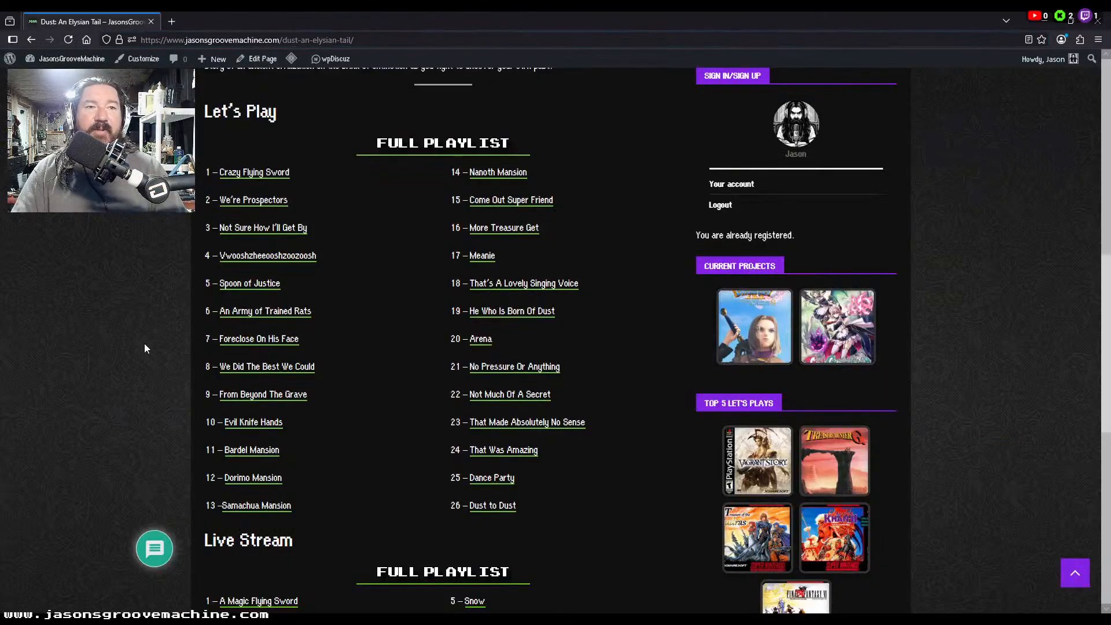
{"action": "scroll", "coordinate": [144, 342], "scroll_direction": "up", "scroll_amount": 2}
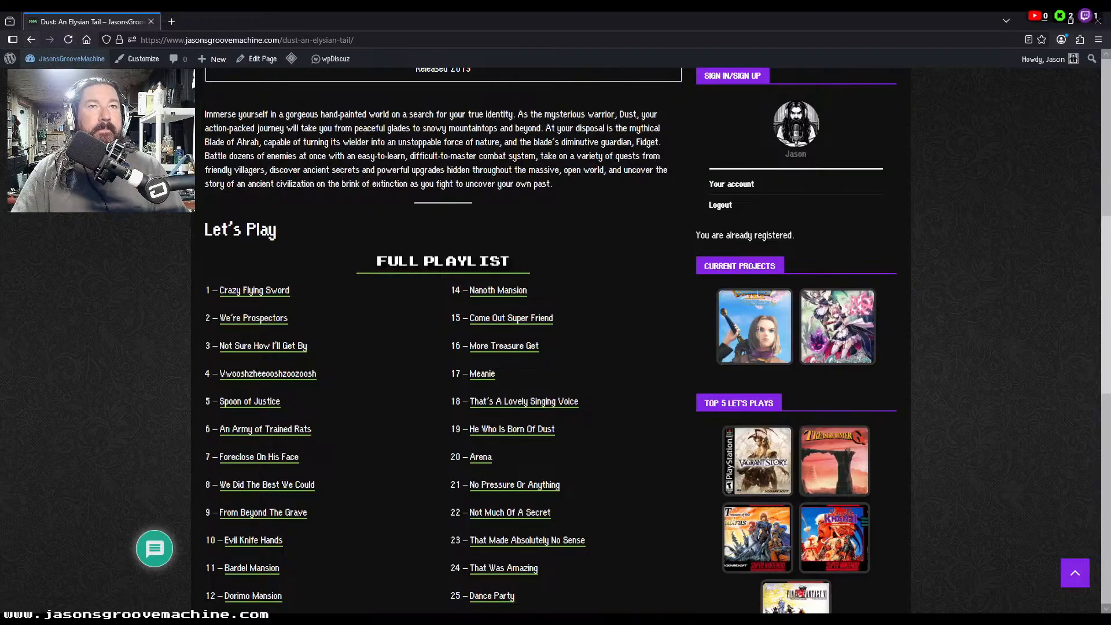
{"action": "left_click", "coordinate": [65, 58]}
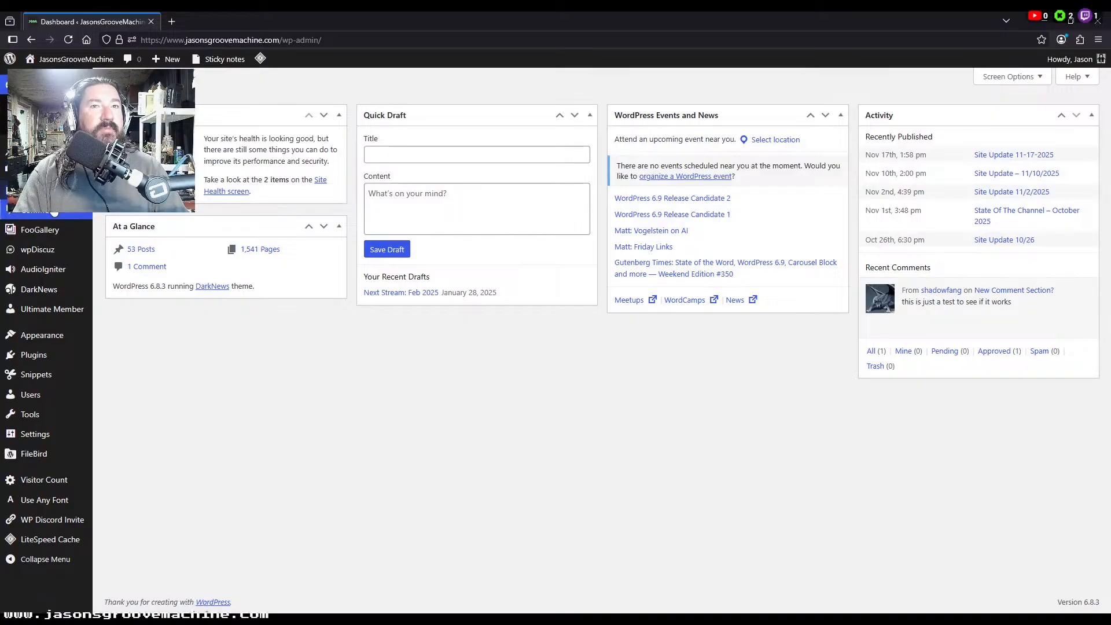
{"action": "left_click", "coordinate": [31, 190]}
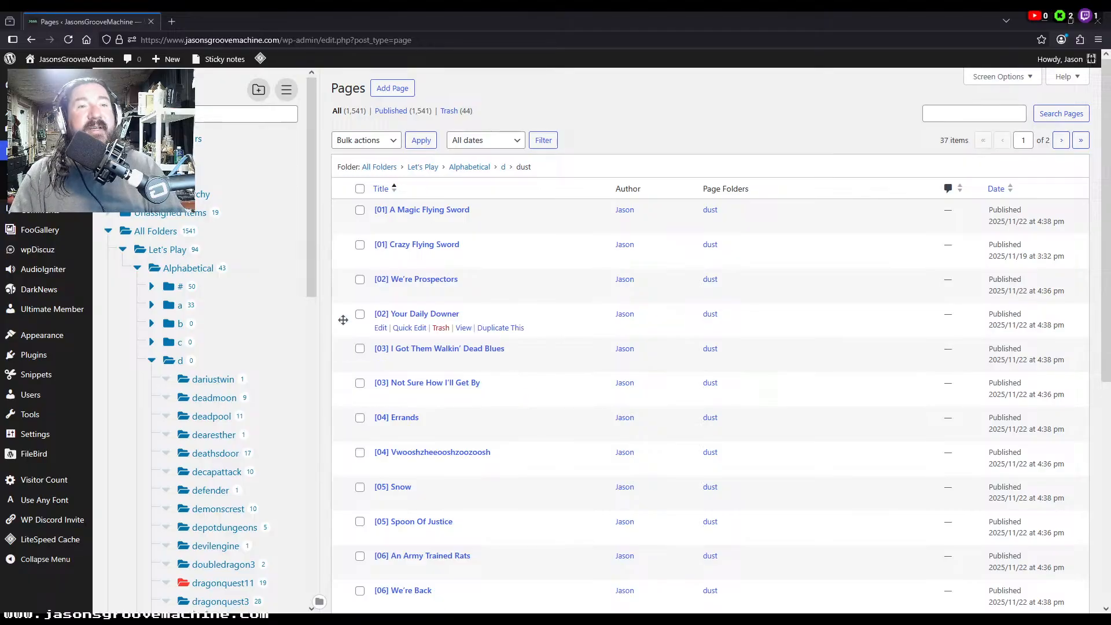
{"action": "scroll", "coordinate": [231, 405], "scroll_direction": "down", "scroll_amount": 3}
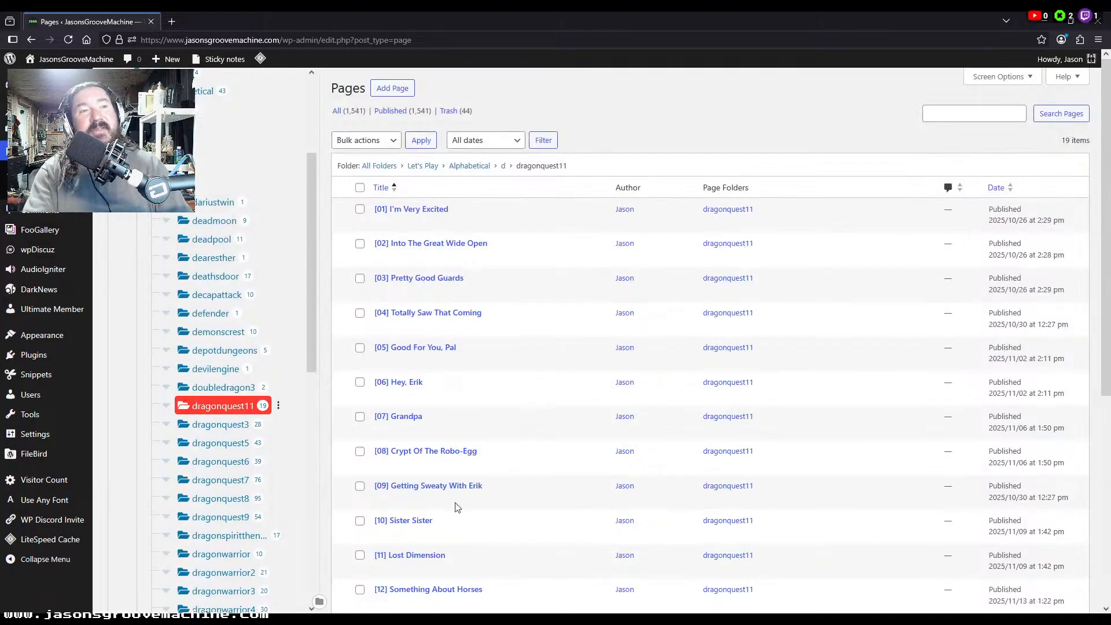
{"action": "scroll", "coordinate": [636, 471], "scroll_direction": "down", "scroll_amount": 5}
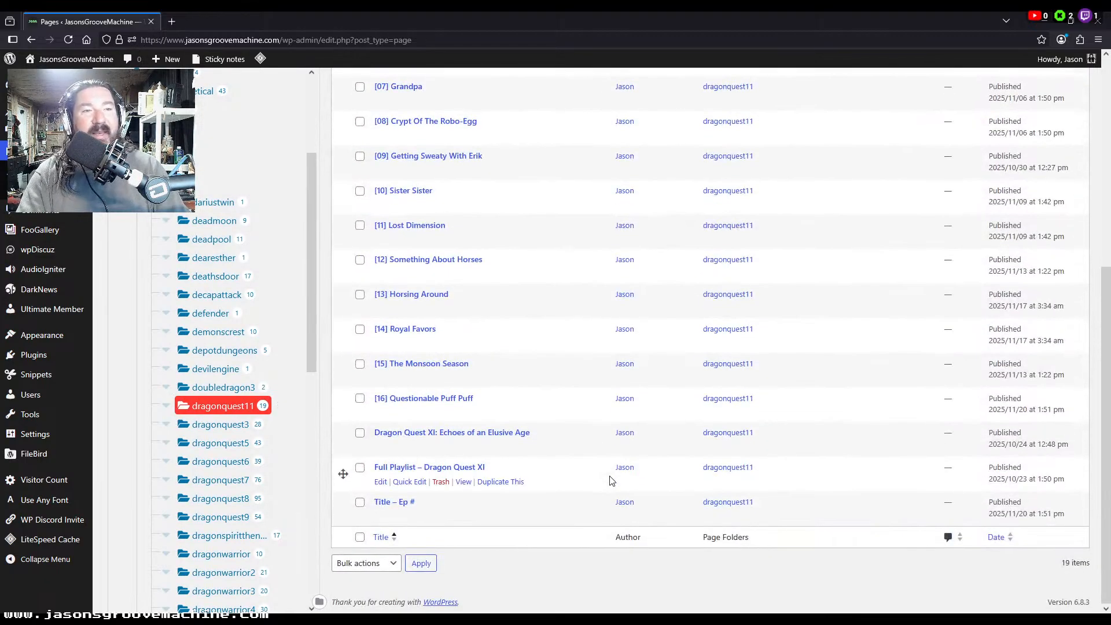
Step: Duplicate the "Title – Ep #" page twice, and open the main Dragon Quest XI page and [16] Questionable Puff Puff for editing
{"action": "middle_click", "coordinate": [498, 516]}
{"action": "middle_click", "coordinate": [499, 516]}
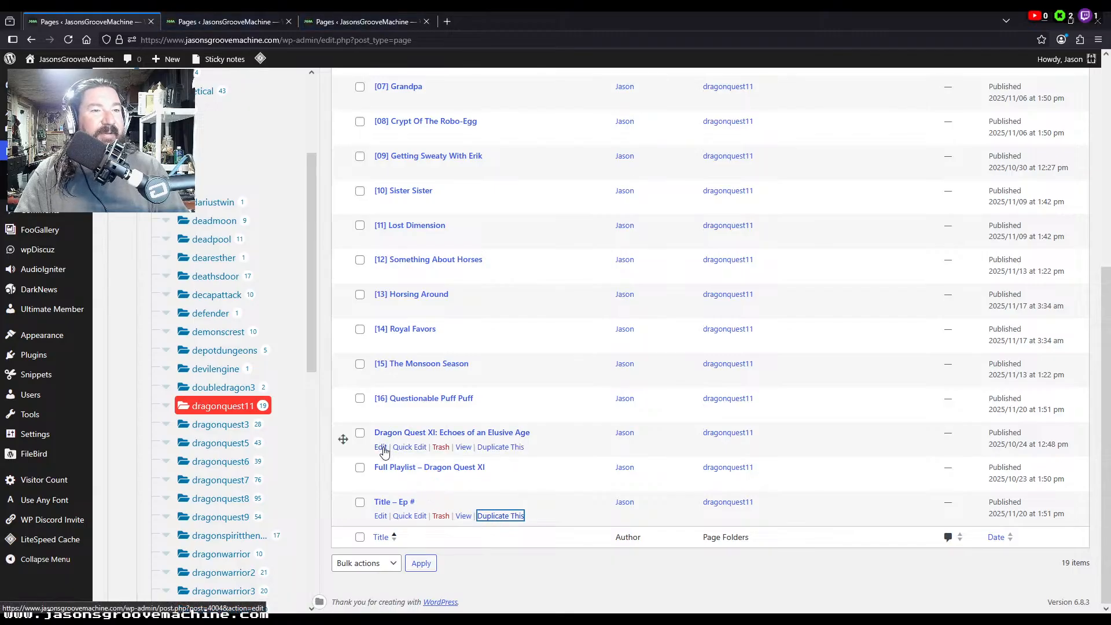
{"action": "middle_click", "coordinate": [381, 448]}
{"action": "middle_click", "coordinate": [381, 413]}
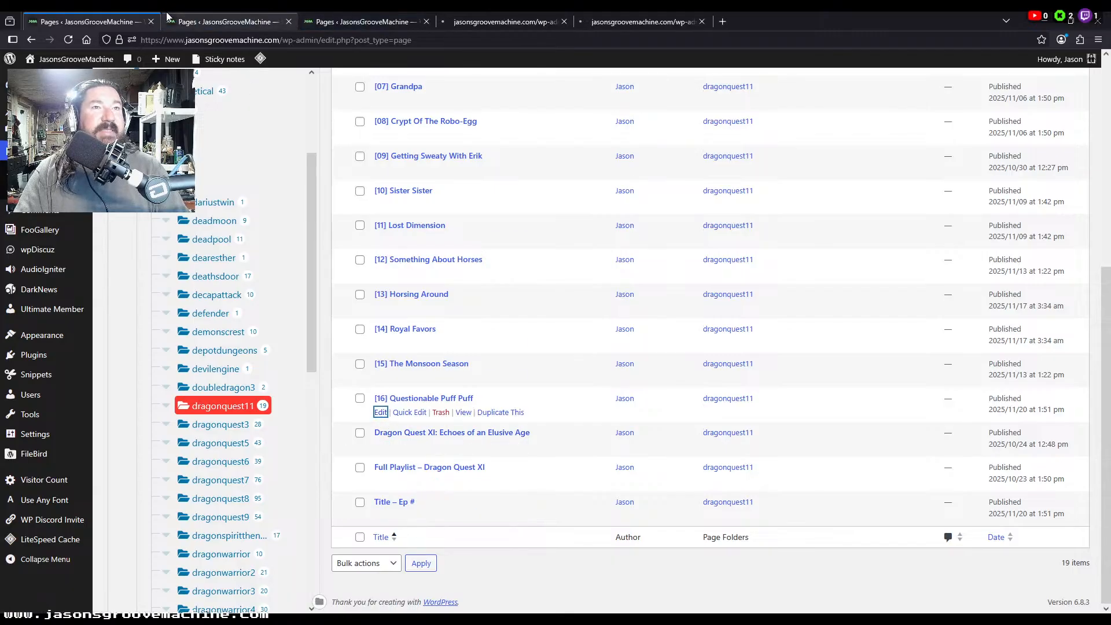
{"action": "left_click", "coordinate": [166, 17]}
{"action": "left_click", "coordinate": [288, 21]}
{"action": "left_click", "coordinate": [288, 22]}
{"action": "left_click", "coordinate": [109, 18]}
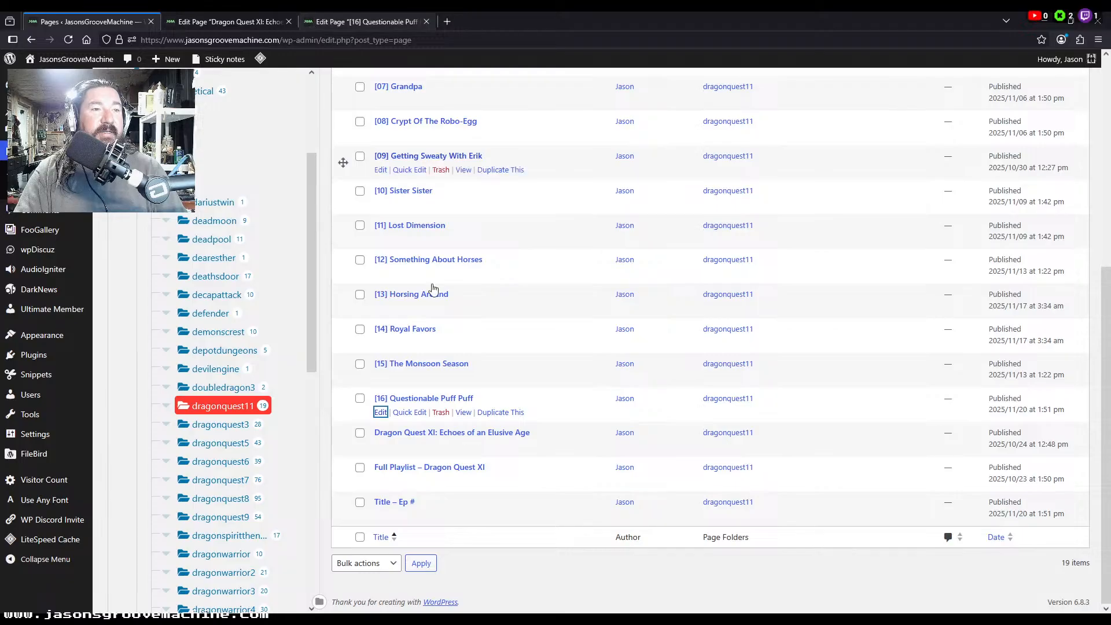
Step: Refresh the dragonquest11 folder and set the first "Title – Ep #" page's title and slug to "[17] A Lot Going On"
{"action": "left_click", "coordinate": [412, 505]}
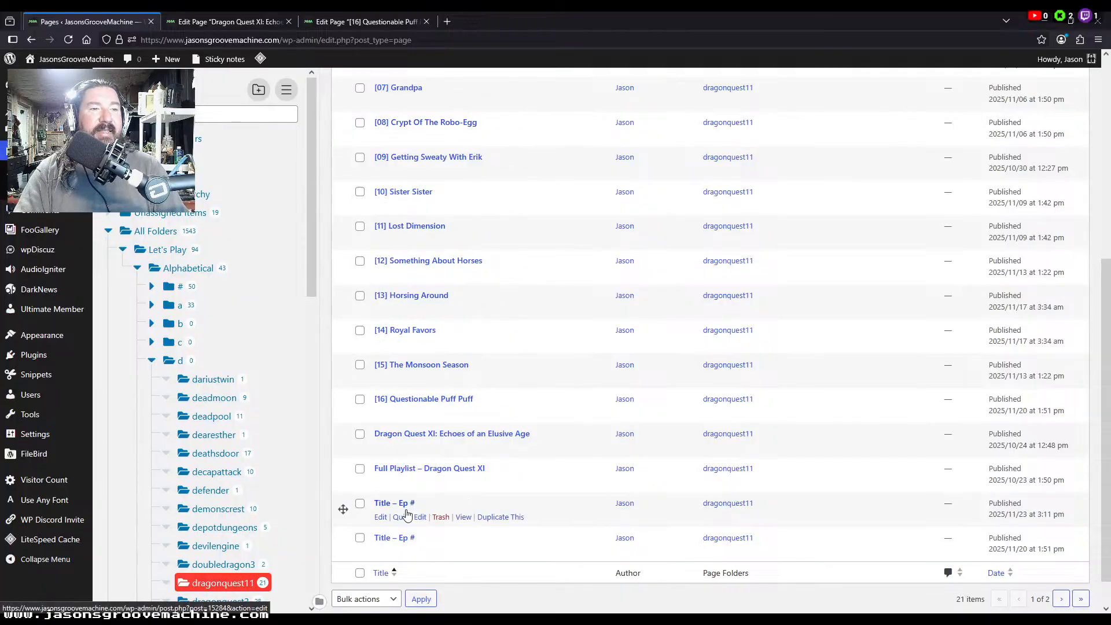
{"action": "left_click", "coordinate": [410, 516]}
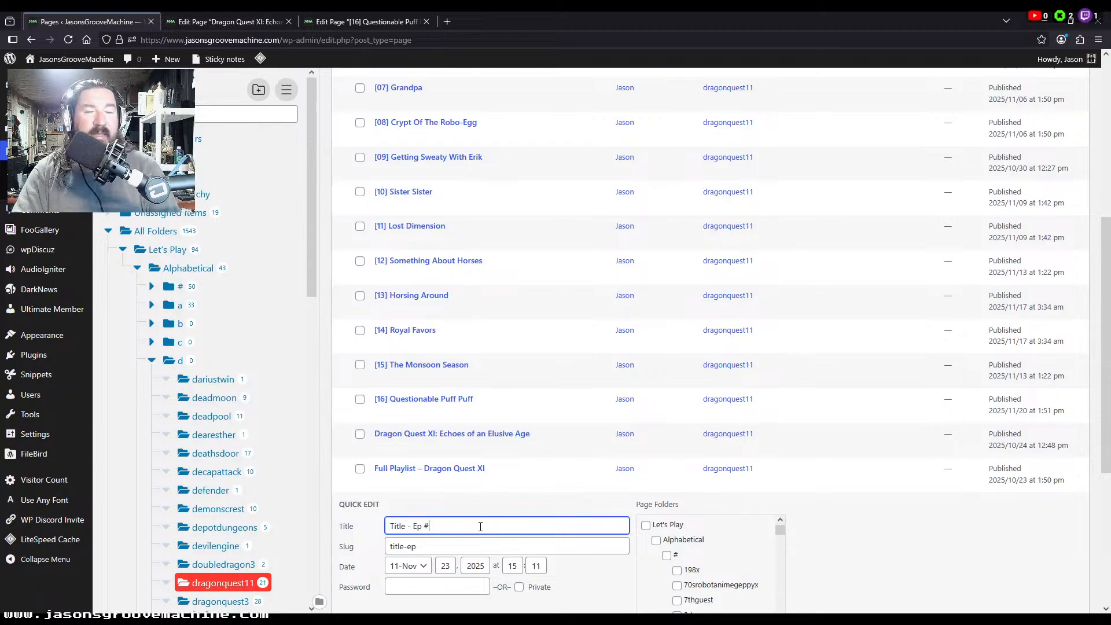
{"action": "key", "text": "ctrl+a"}
{"action": "type", "text": "[17]"}
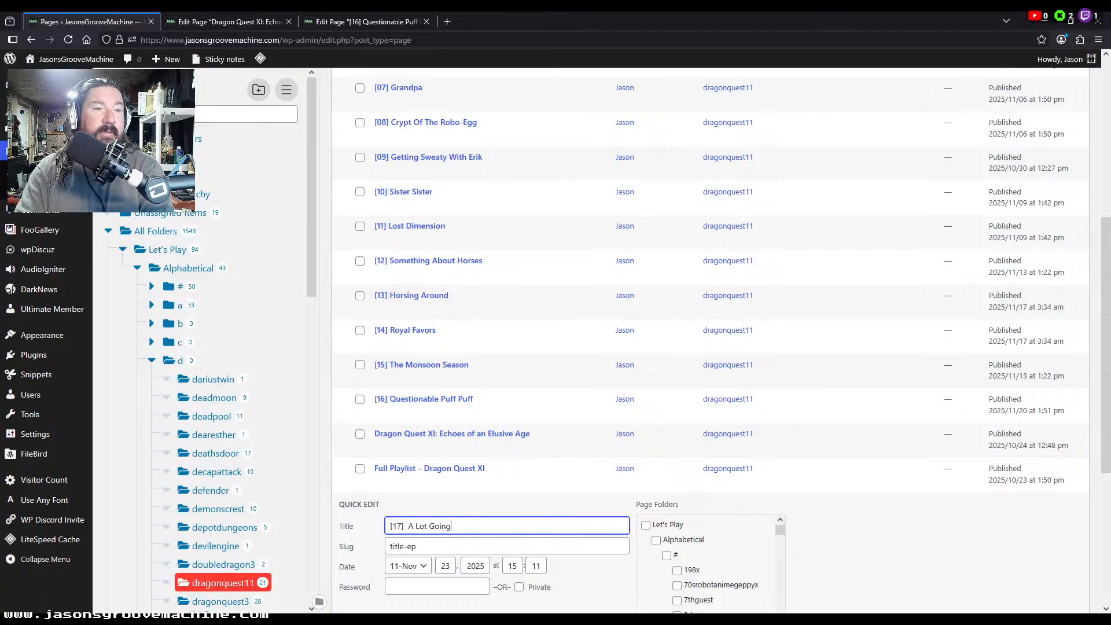
{"action": "key", "text": "ctrl+a"}
{"action": "key", "text": "ctrl+c"}
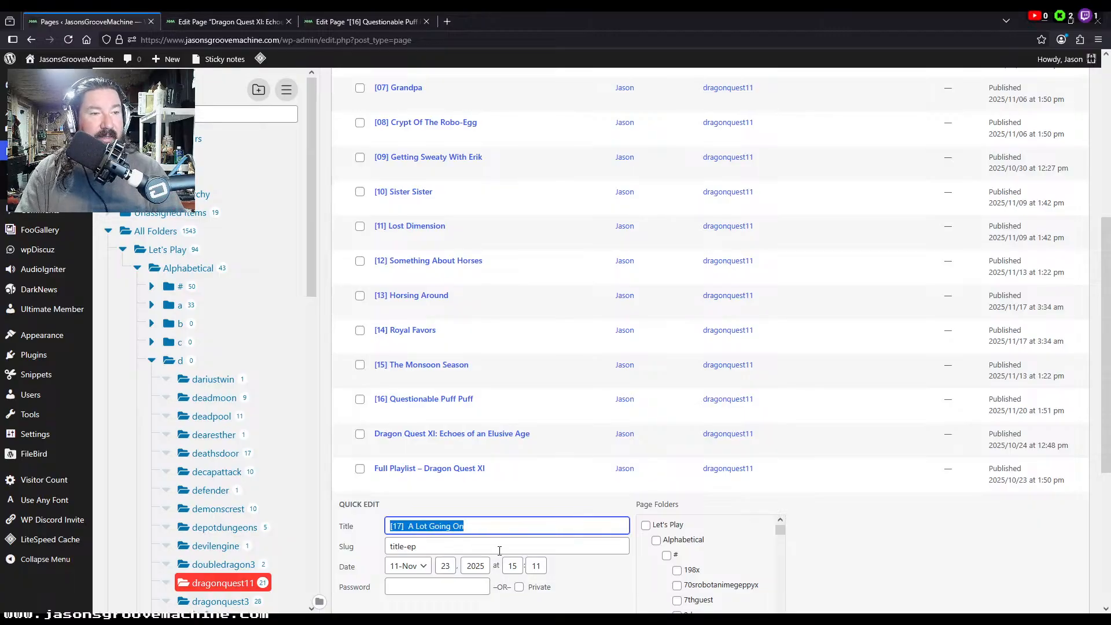
{"action": "left_click", "coordinate": [500, 546]}
{"action": "key", "text": "ctrl+a"}
{"action": "key", "text": "ctrl+v"}
{"action": "scroll", "coordinate": [538, 498], "scroll_direction": "down", "scroll_amount": 2}
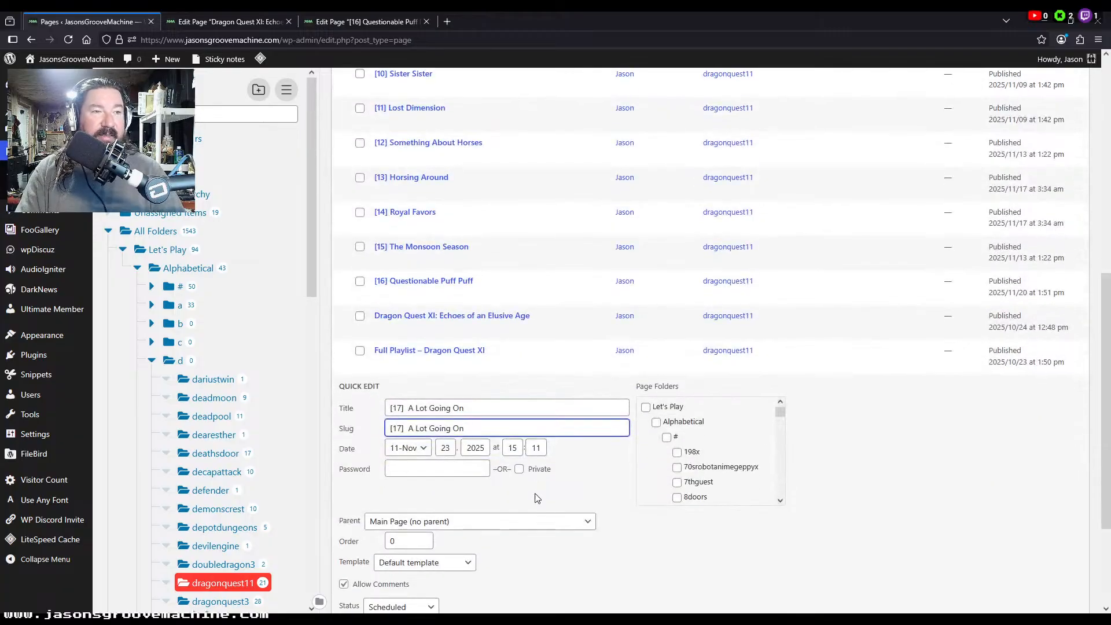
{"action": "scroll", "coordinate": [537, 498], "scroll_direction": "down", "scroll_amount": 2}
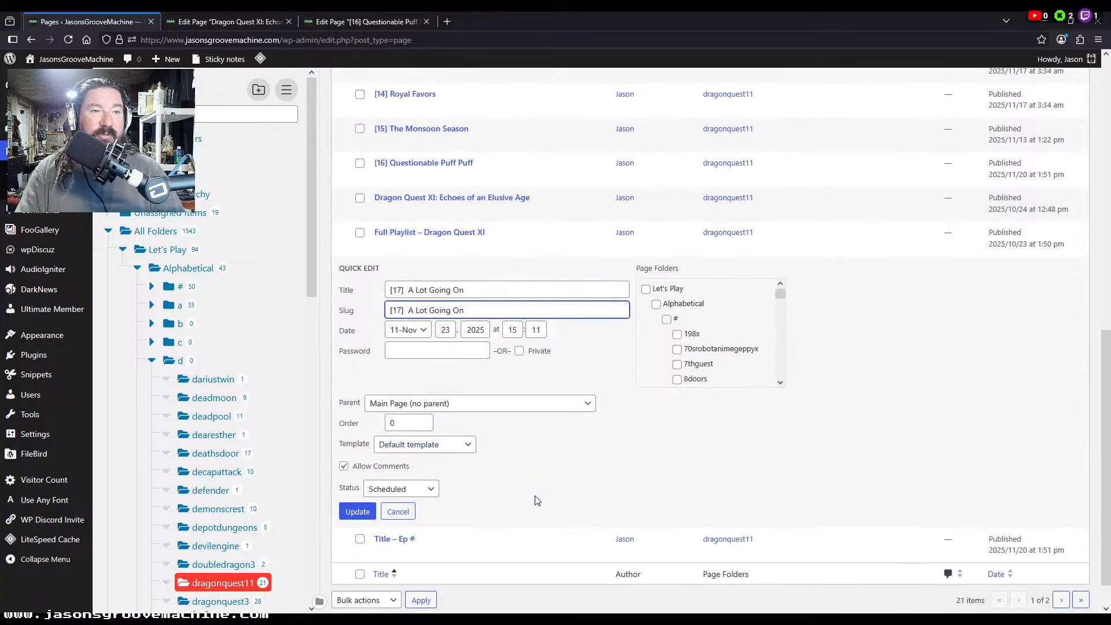
{"action": "left_click", "coordinate": [359, 511]}
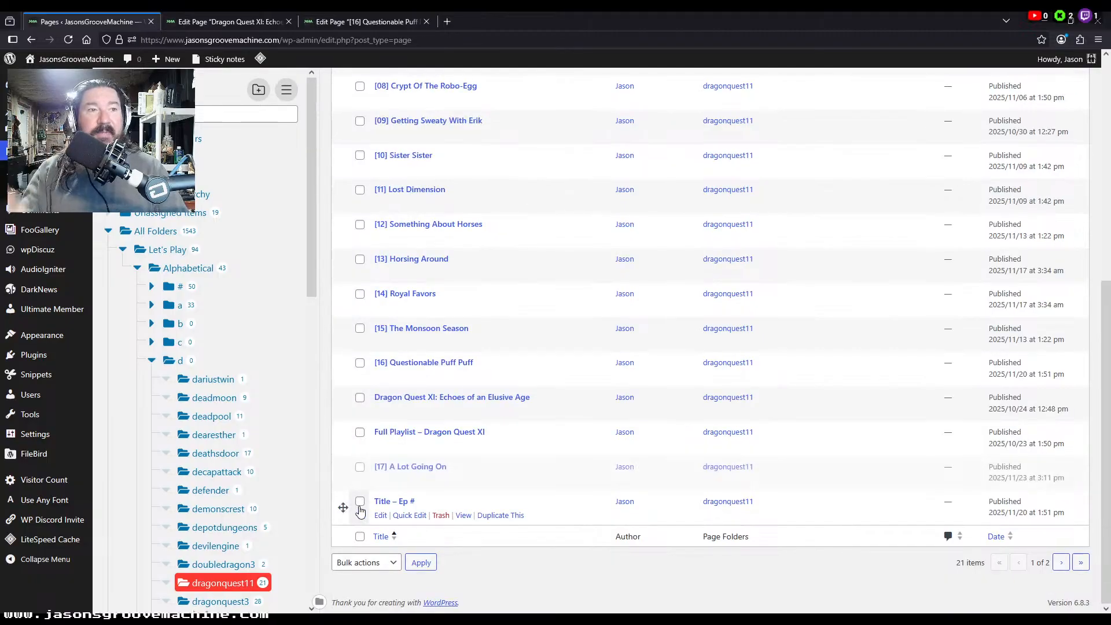
Step: Set the remaining "Title – Ep #" page's title and slug to "[18] Even More Going On" and update it
{"action": "left_click", "coordinate": [405, 515]}
{"action": "key", "text": "ctrl+a"}
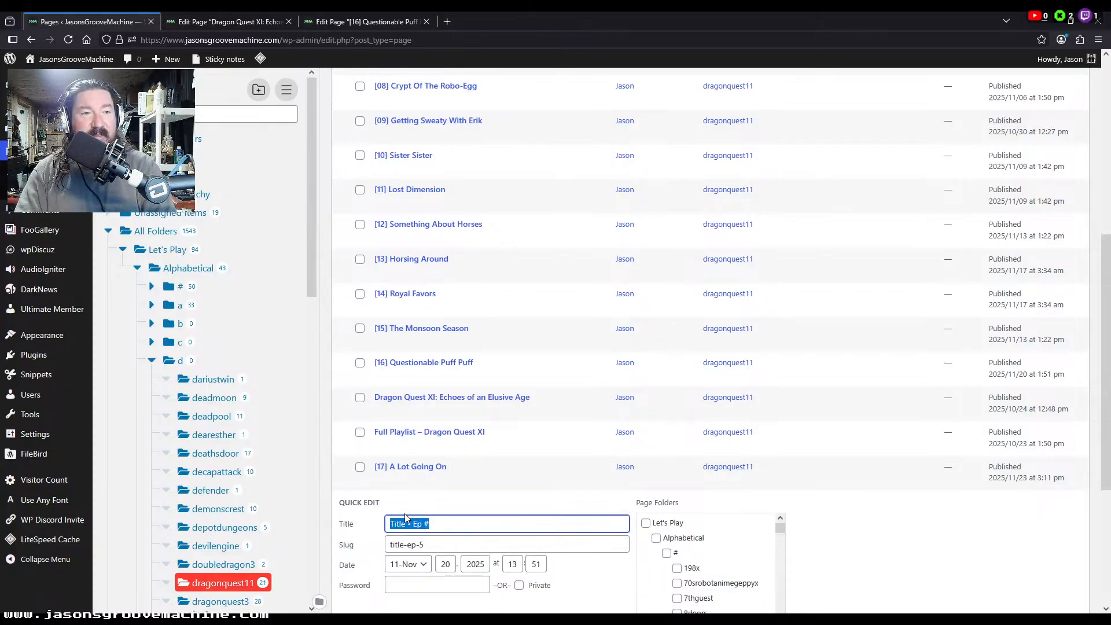
{"action": "type", "text": "[18] Even More G"}
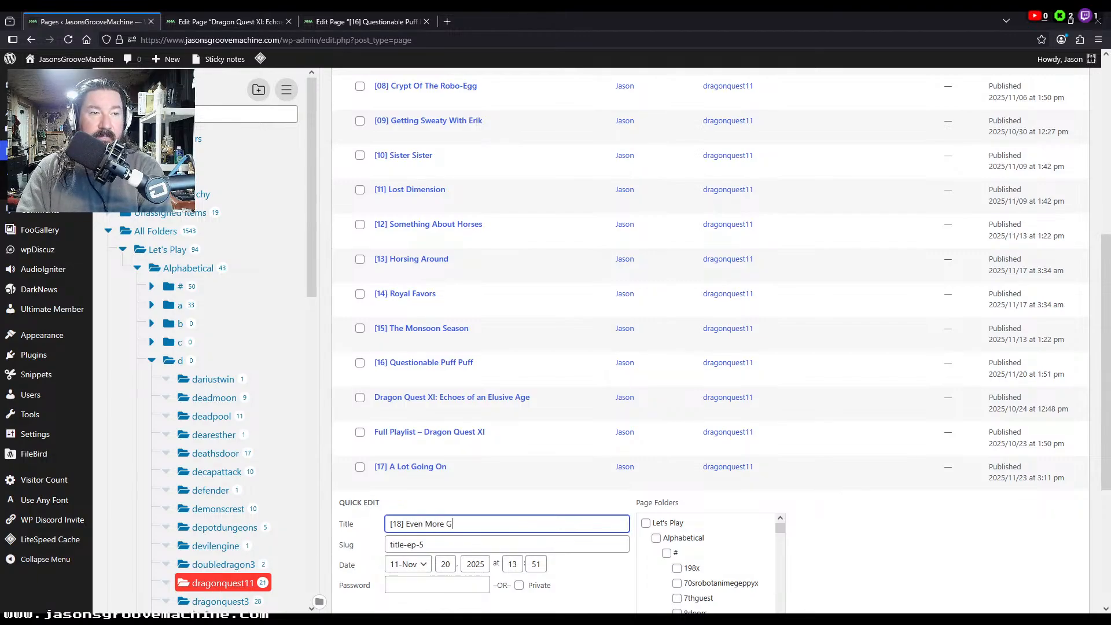
{"action": "type", "text": "oing On"}
{"action": "key", "text": "ctrl+a"}
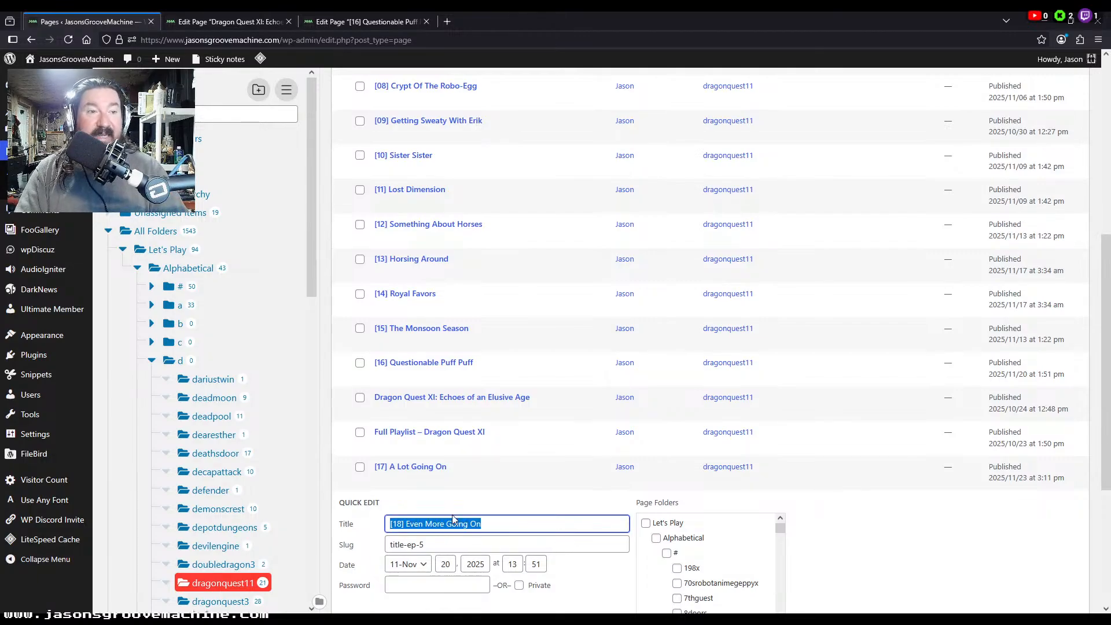
{"action": "key", "text": "ctrl+c"}
{"action": "key", "text": "Tab"}
{"action": "key", "text": "ctrl+v"}
{"action": "scroll", "coordinate": [400, 507], "scroll_direction": "down", "scroll_amount": 4}
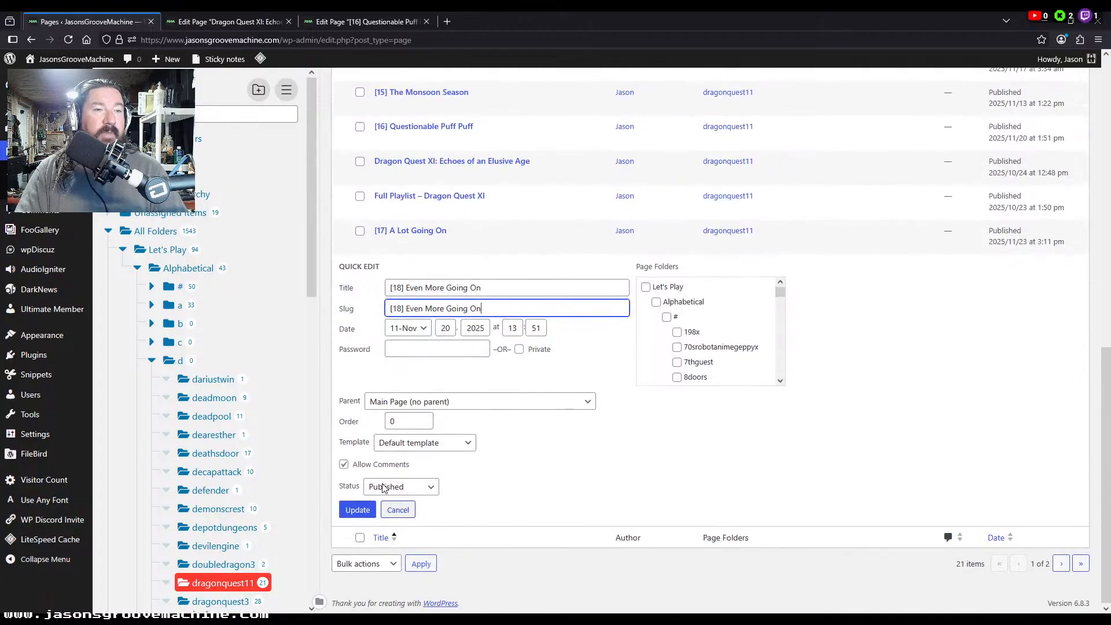
{"action": "left_click", "coordinate": [359, 509]}
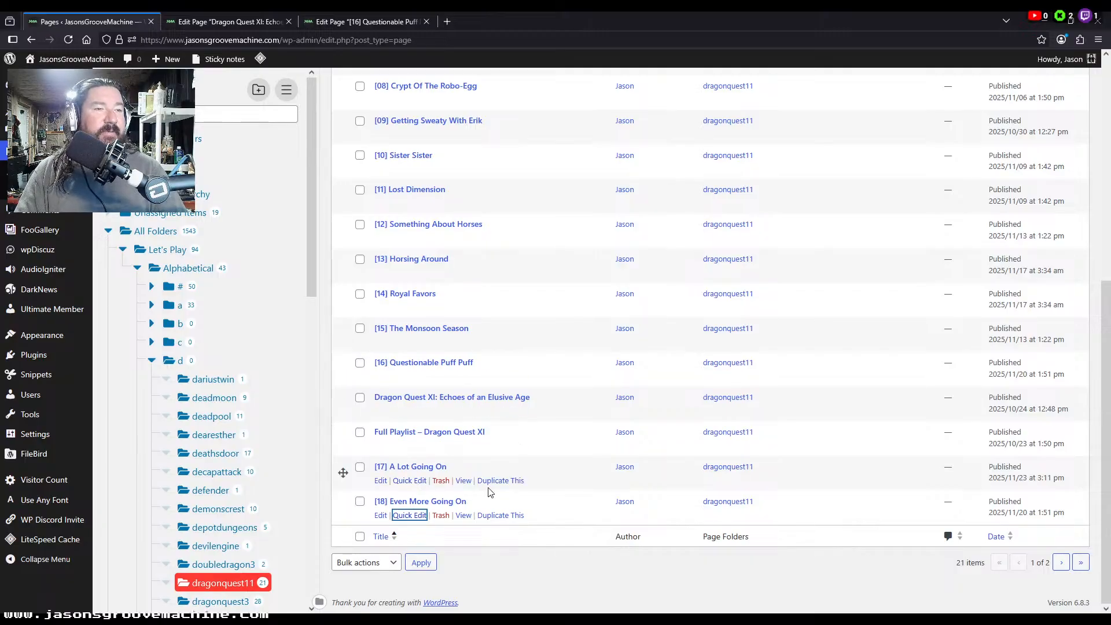
Step: Copy the [17] page's address and link episode 17, "A Lot Going On", to it in the Dragon Quest XI episode list
{"action": "left_click", "coordinate": [466, 481]}
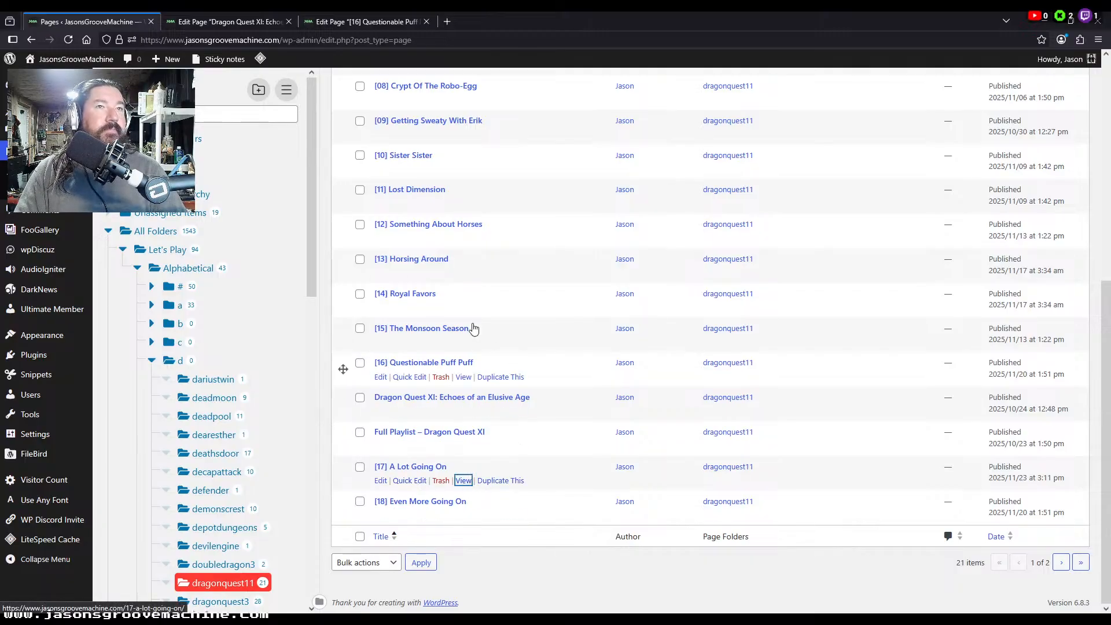
{"action": "left_click", "coordinate": [223, 17]}
{"action": "scroll", "coordinate": [308, 401], "scroll_direction": "down", "scroll_amount": 15}
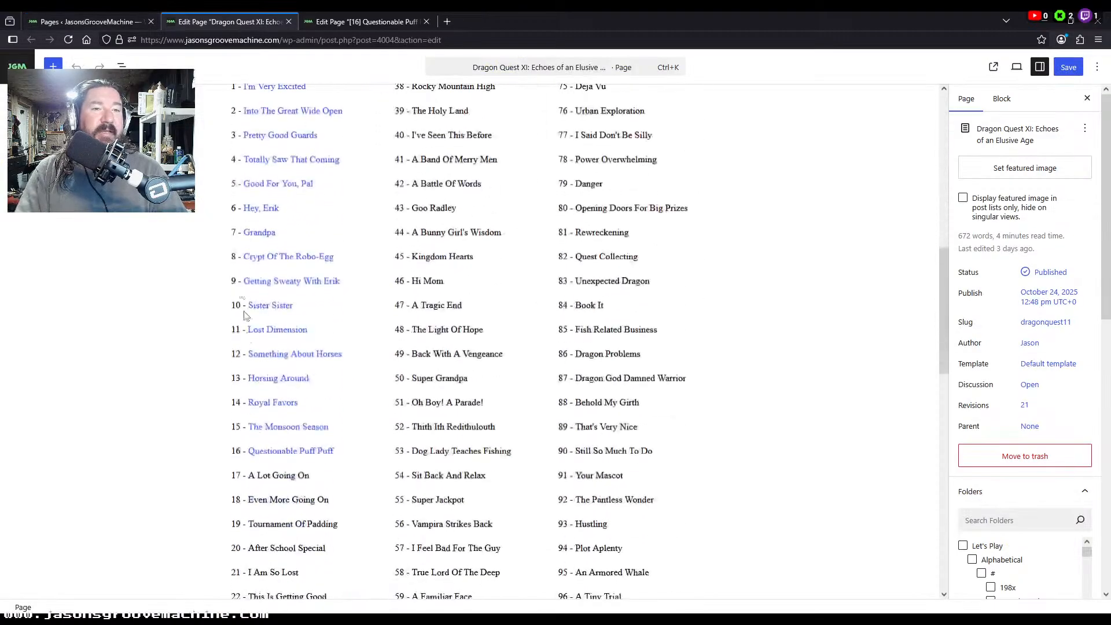
{"action": "left_click_drag", "start_coordinate": [326, 358], "coordinate": [251, 358]}
Step: Copy the [18] page's address, link episode 18, "Even More Going On", to it in the episode list, and save the page
{"action": "left_click", "coordinate": [87, 21]}
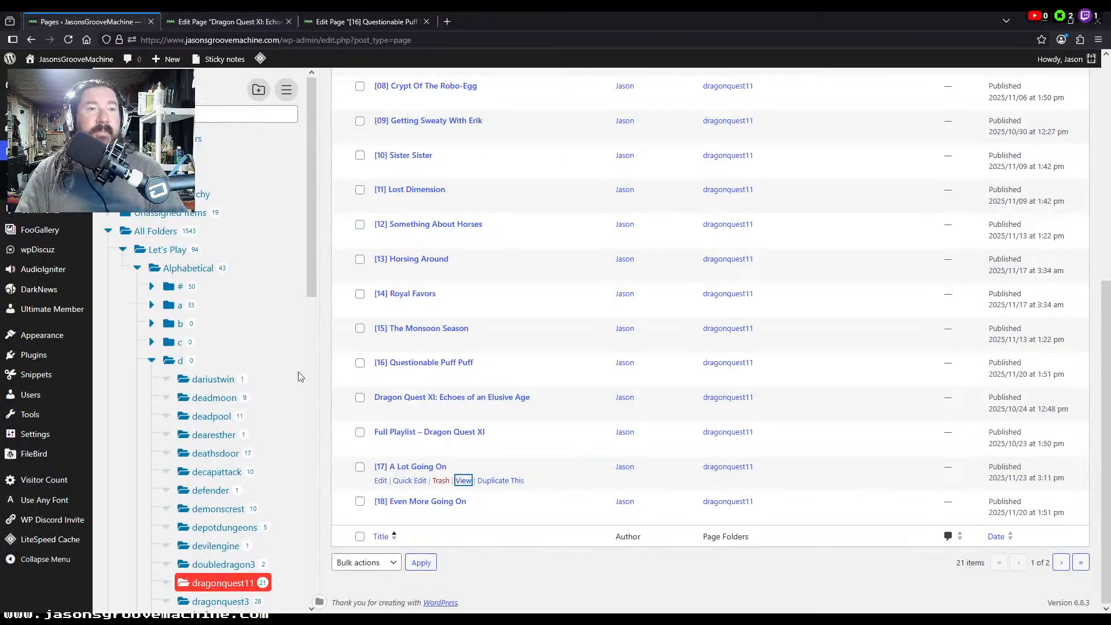
{"action": "left_click", "coordinate": [464, 515]}
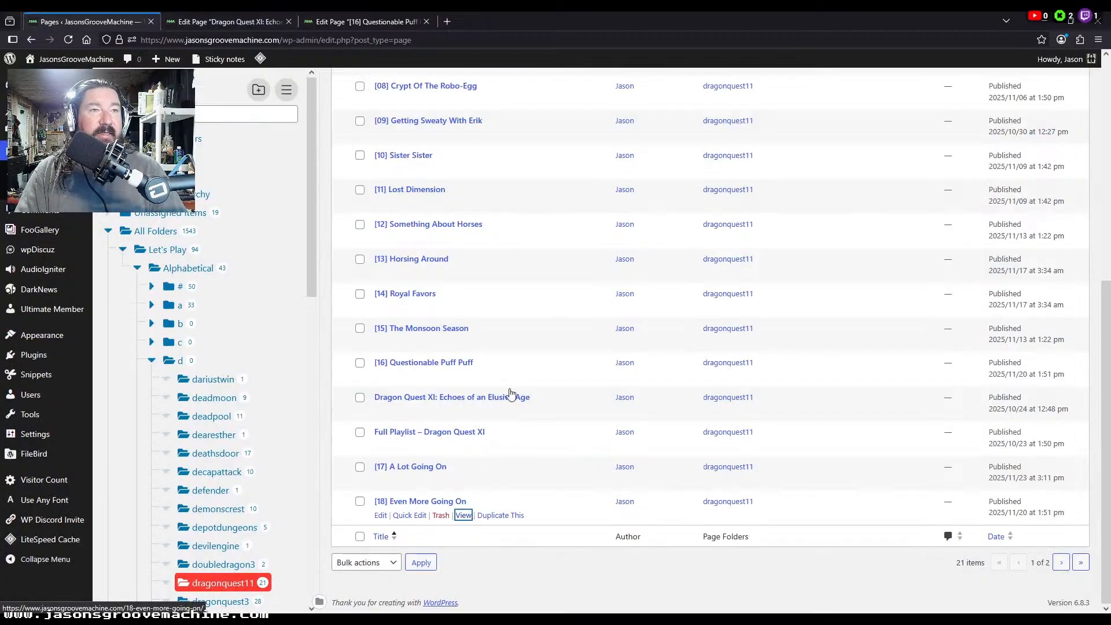
{"action": "key", "text": "ctrl+Tab"}
{"action": "left_click_drag", "start_coordinate": [350, 382], "coordinate": [258, 379]}
{"action": "key", "text": "ctrl+k"}
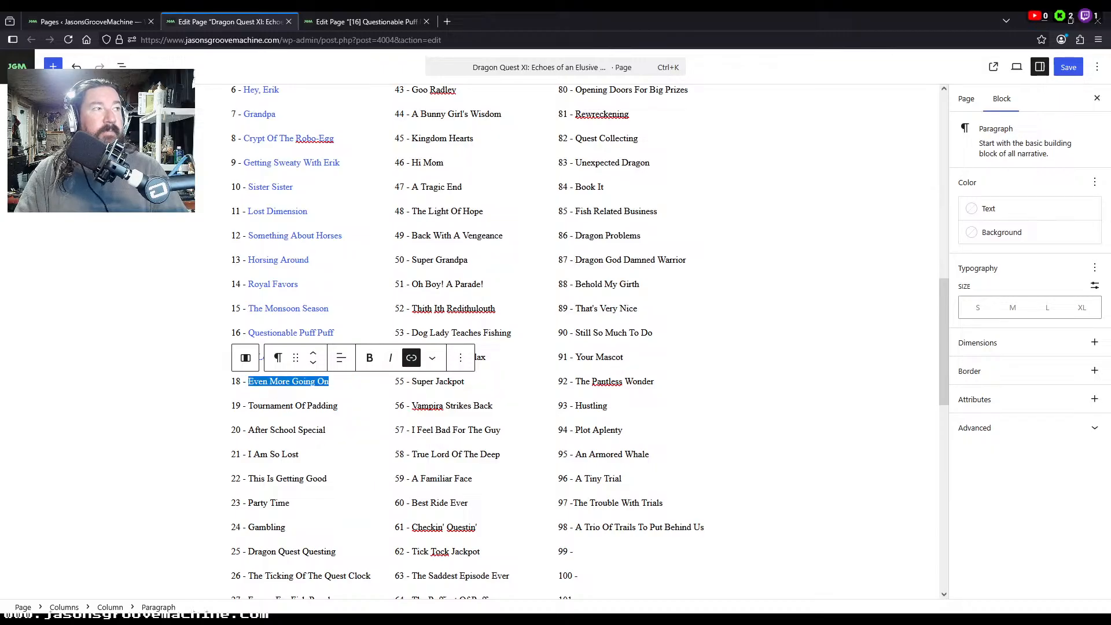
{"action": "left_click", "coordinate": [1068, 68]}
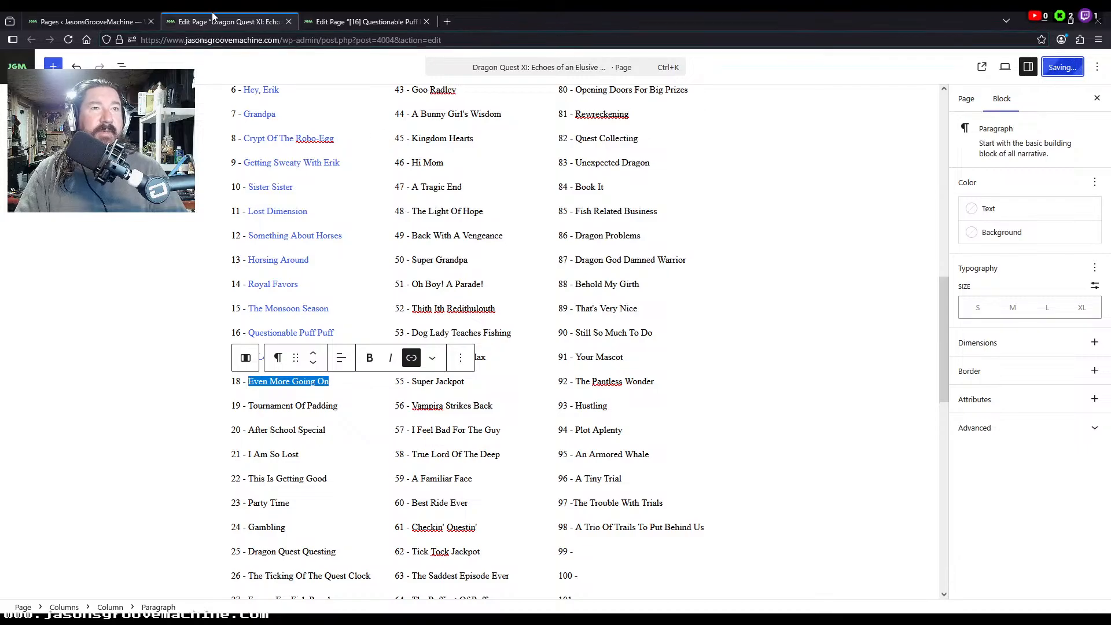
Step: Open the [17] and [18] pages for editing and arrange the browser tabs in episode order 16, 17, 18, with the Dragon Quest XI page last
{"action": "left_click", "coordinate": [79, 23]}
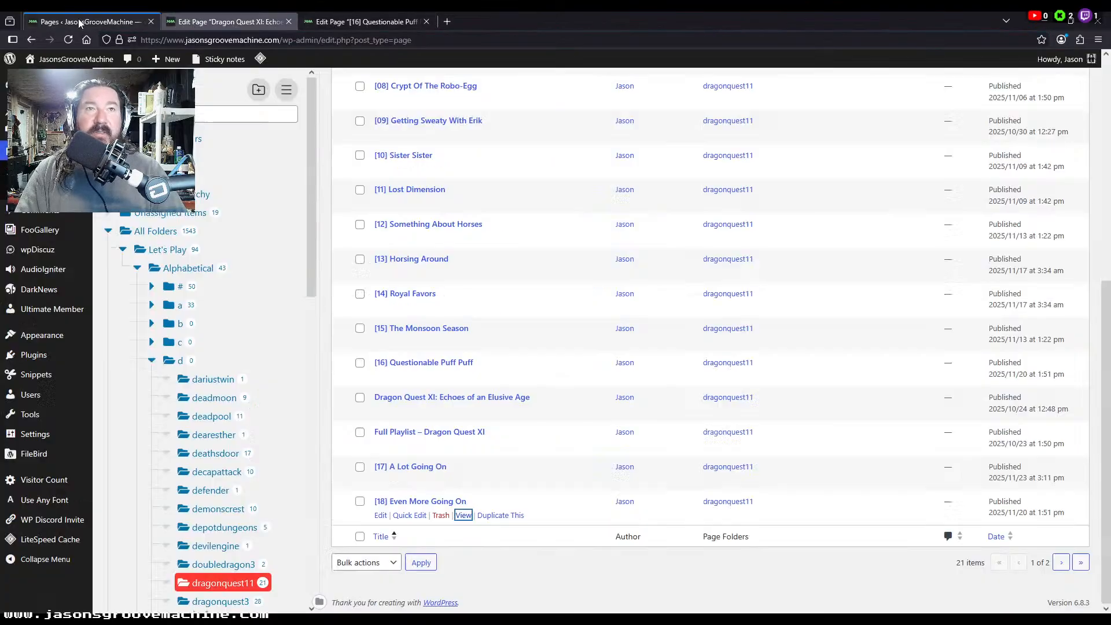
{"action": "middle_click", "coordinate": [380, 516]}
{"action": "middle_click", "coordinate": [380, 517]}
{"action": "left_click_drag", "start_coordinate": [644, 17], "coordinate": [365, 17]}
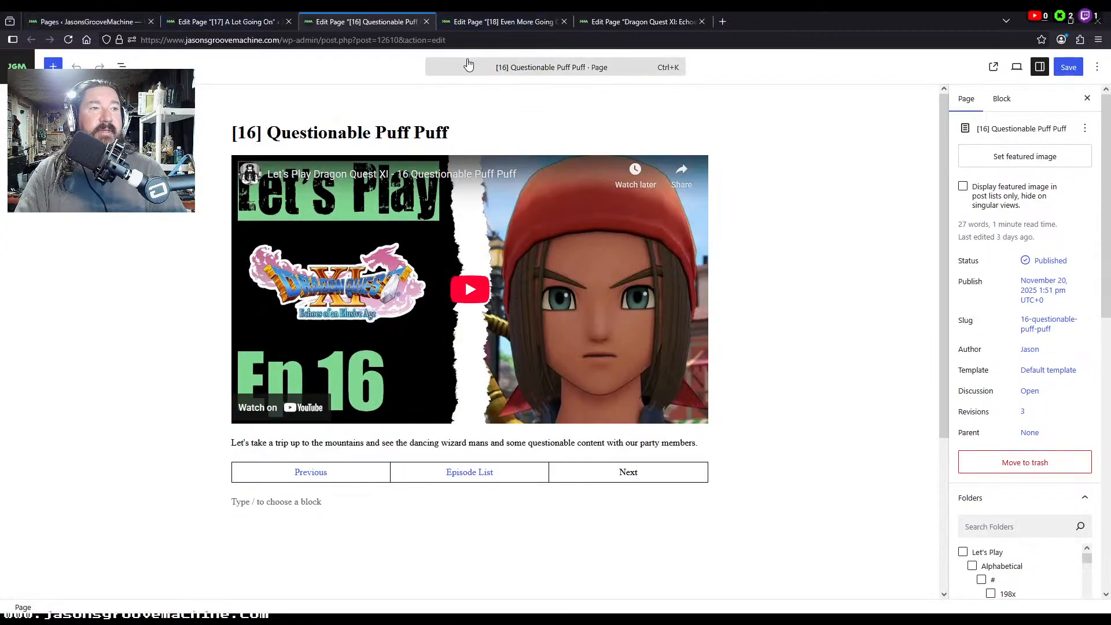
{"action": "left_click", "coordinate": [535, 21]}
{"action": "left_click", "coordinate": [623, 21]}
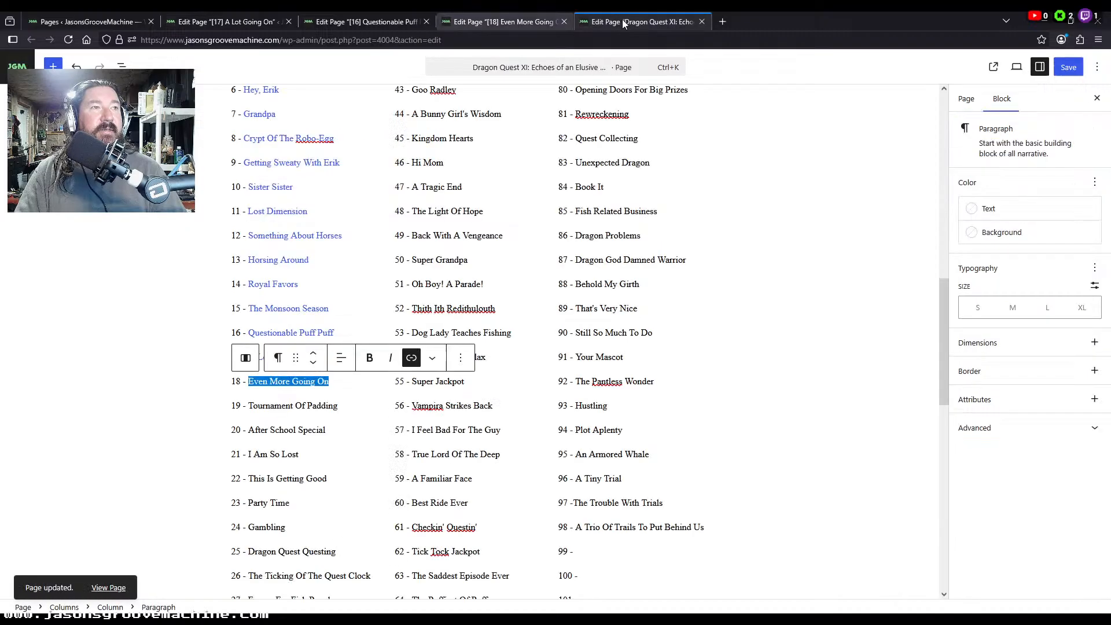
{"action": "left_click", "coordinate": [464, 21]}
{"action": "left_click", "coordinate": [234, 23]}
{"action": "left_click_drag", "start_coordinate": [351, 20], "coordinate": [228, 21]}
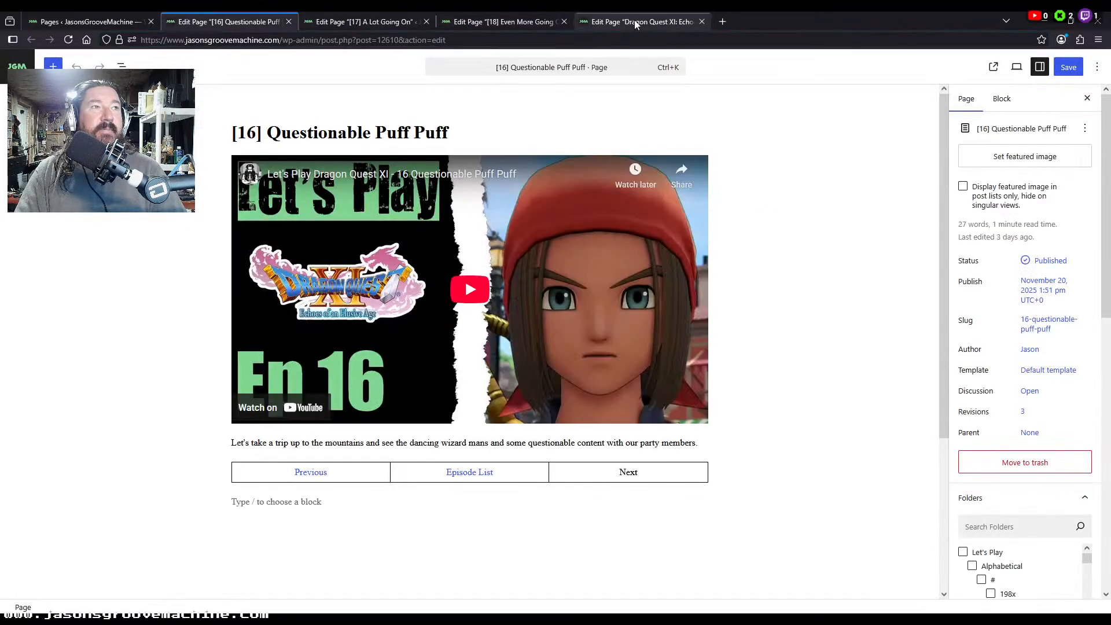
Step: Save the Dragon Quest XI episode list page again and close its editor
{"action": "left_click", "coordinate": [635, 23]}
{"action": "key", "text": "ctrl+s"}
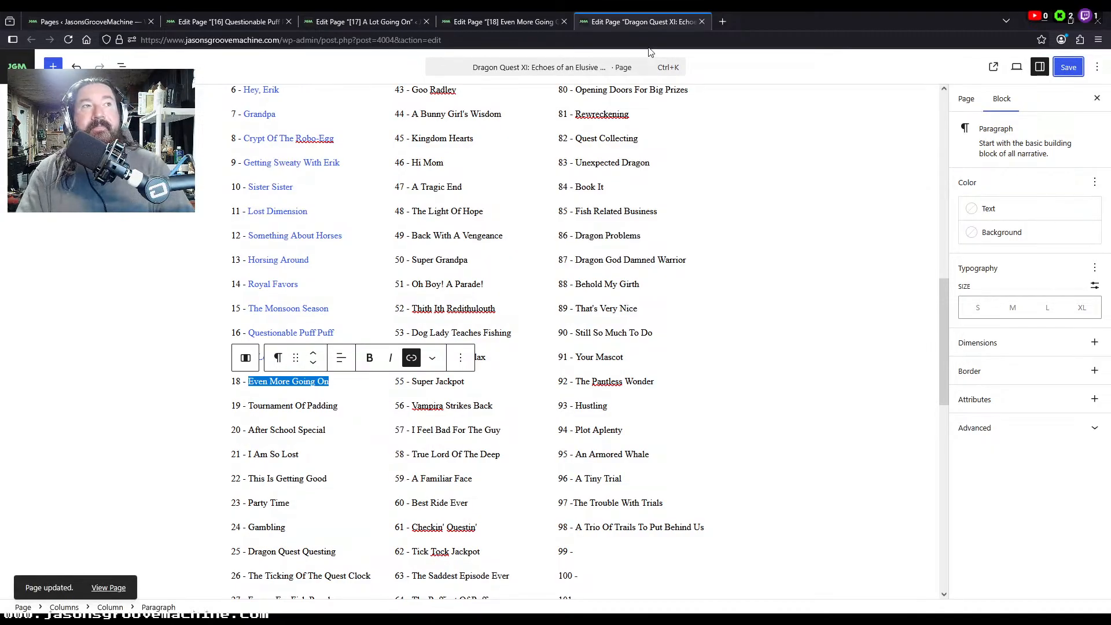
{"action": "left_click", "coordinate": [700, 22]}
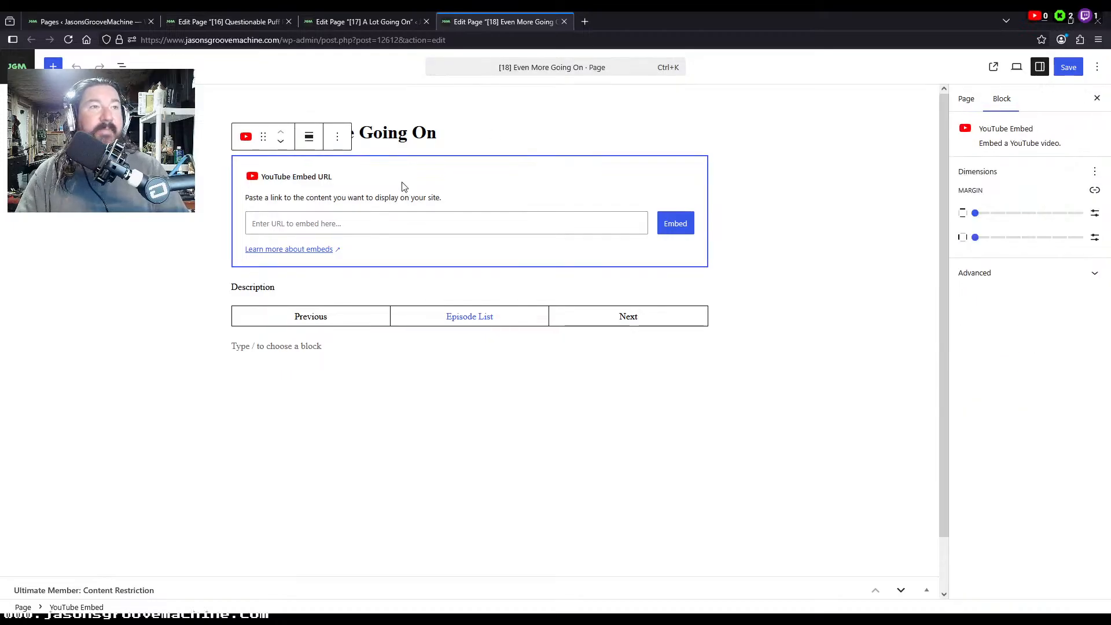
Step: Delete the empty YouTube embed from the [18] and [17] pages and add a blank paragraph under each title
{"action": "key", "text": "Delete"}
{"action": "left_click", "coordinate": [364, 22]}
{"action": "left_click", "coordinate": [389, 190]}
{"action": "key", "text": "Delete"}
{"action": "left_click", "coordinate": [429, 131]}
{"action": "key", "text": "Return"}
{"action": "left_click", "coordinate": [523, 20]}
{"action": "key", "text": "Return"}
{"action": "left_click", "coordinate": [215, 21]}
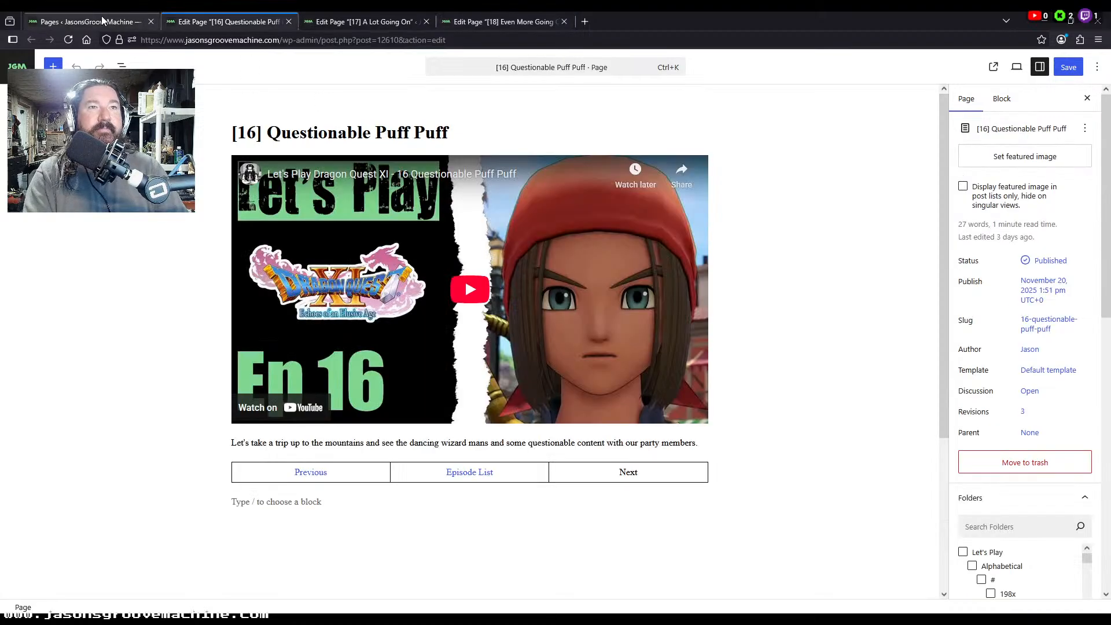
{"action": "left_click", "coordinate": [364, 22]}
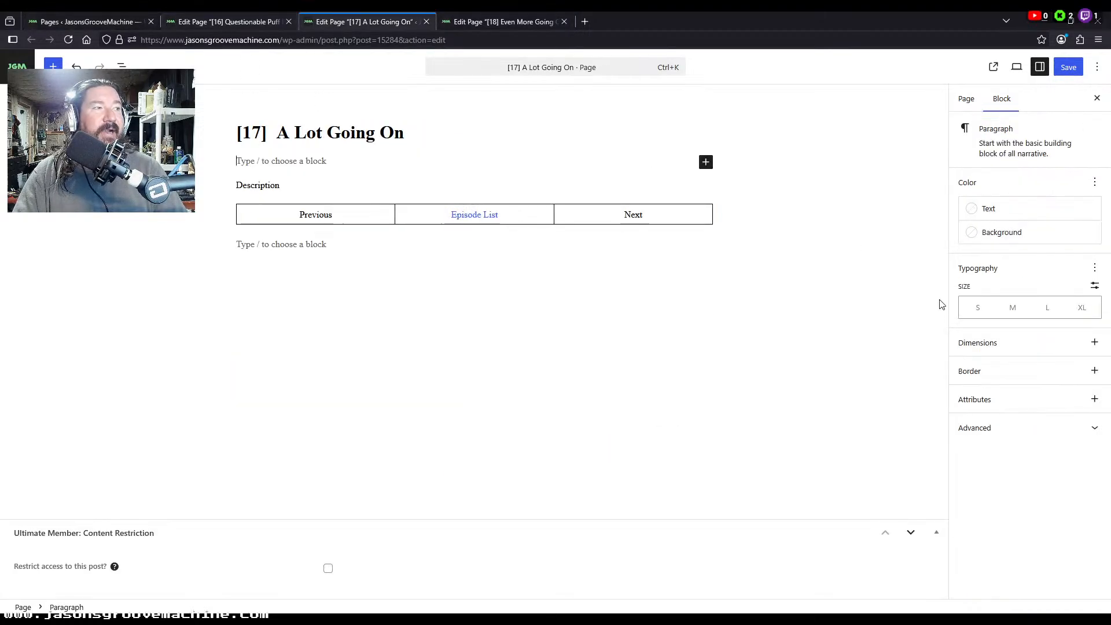
Step: Copy the [17] page's permalink and link "Next" in the [16] page's navigation table to it
{"action": "left_click", "coordinate": [966, 99]}
{"action": "left_click", "coordinate": [1048, 320]}
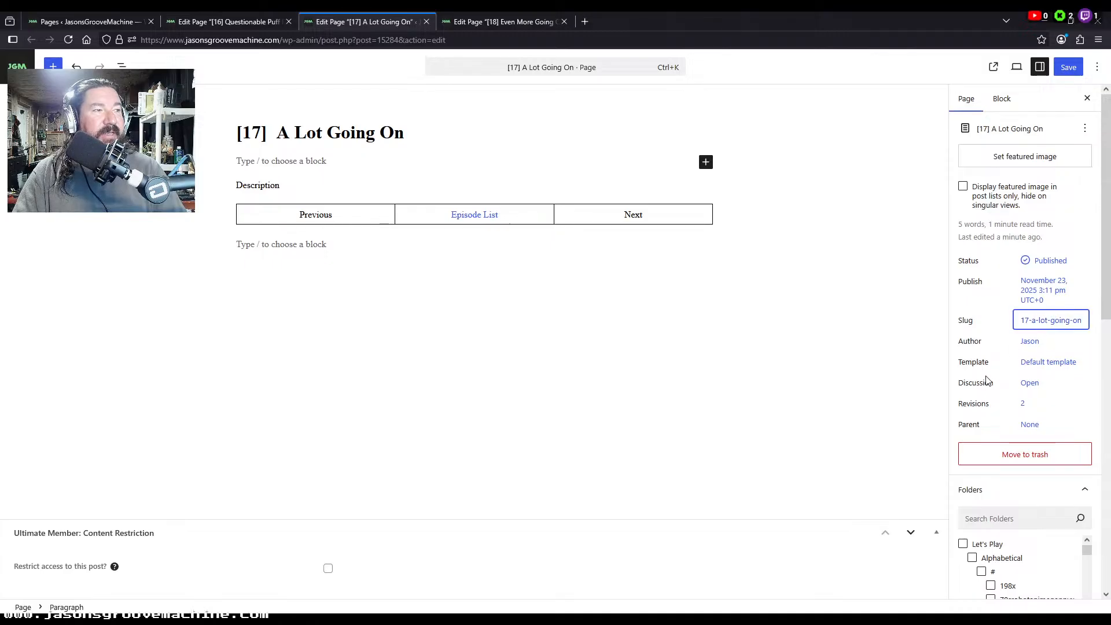
{"action": "left_click", "coordinate": [797, 412]}
{"action": "left_click", "coordinate": [965, 99]}
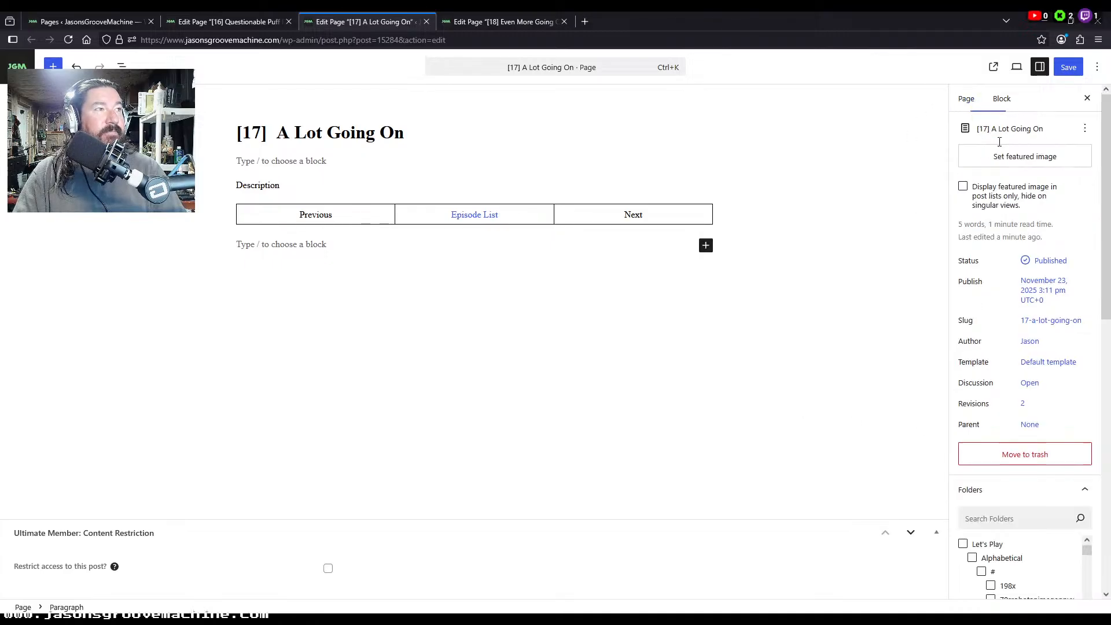
{"action": "left_click", "coordinate": [1051, 321]}
{"action": "left_click", "coordinate": [916, 384]}
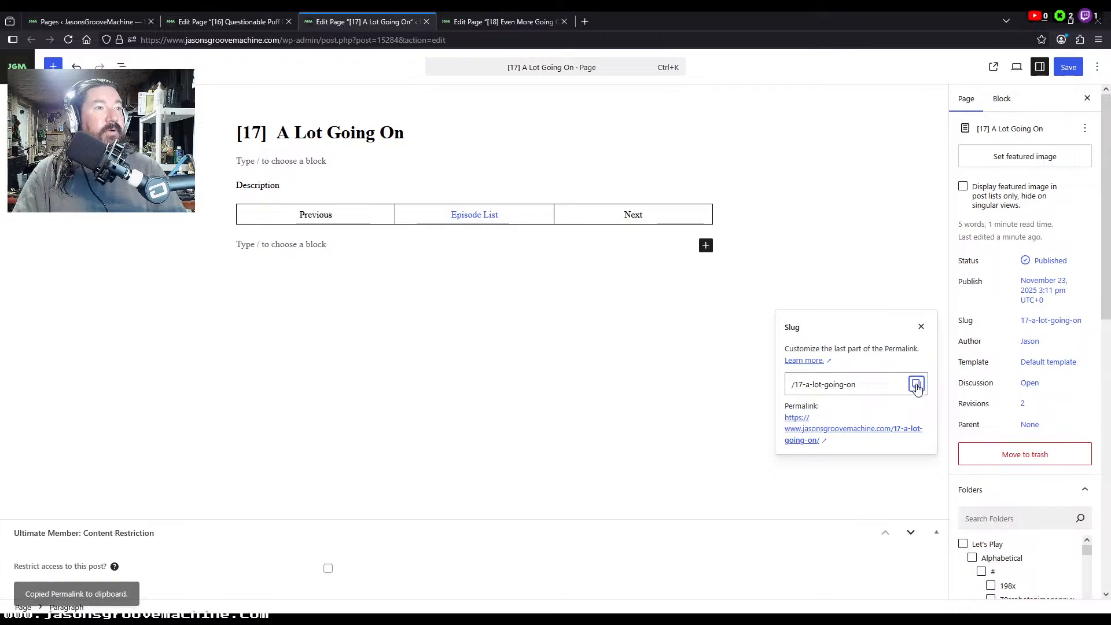
{"action": "left_click", "coordinate": [190, 21]}
{"action": "double_click", "coordinate": [628, 472]}
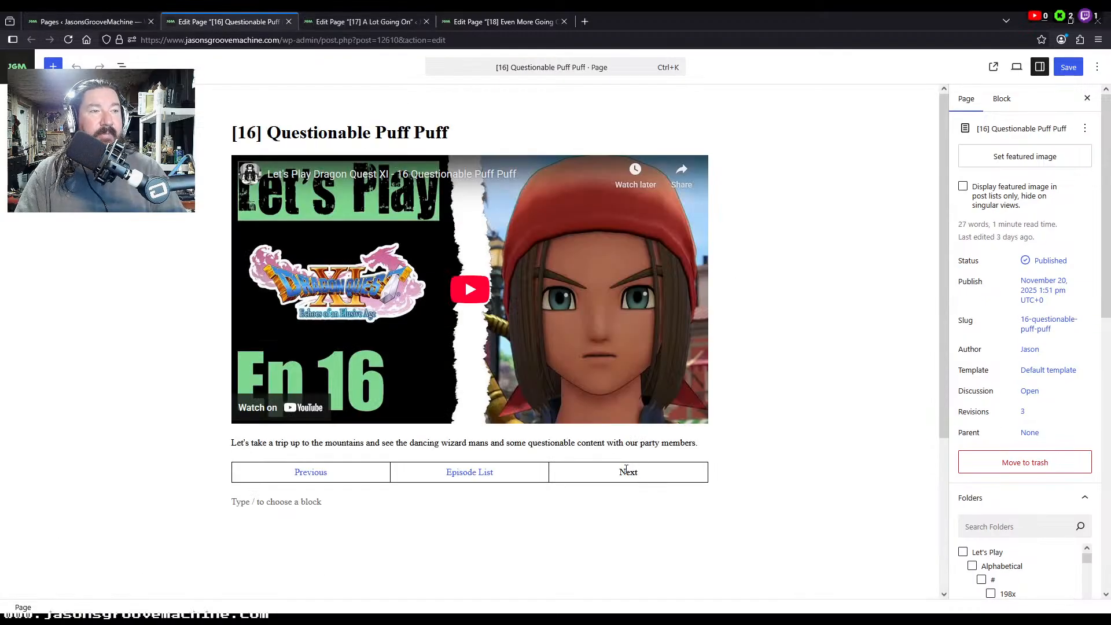
Step: Link "Previous" in the [18] page's navigation table to the [17] page's permalink
{"action": "left_click", "coordinate": [492, 17]}
{"action": "double_click", "coordinate": [316, 214]}
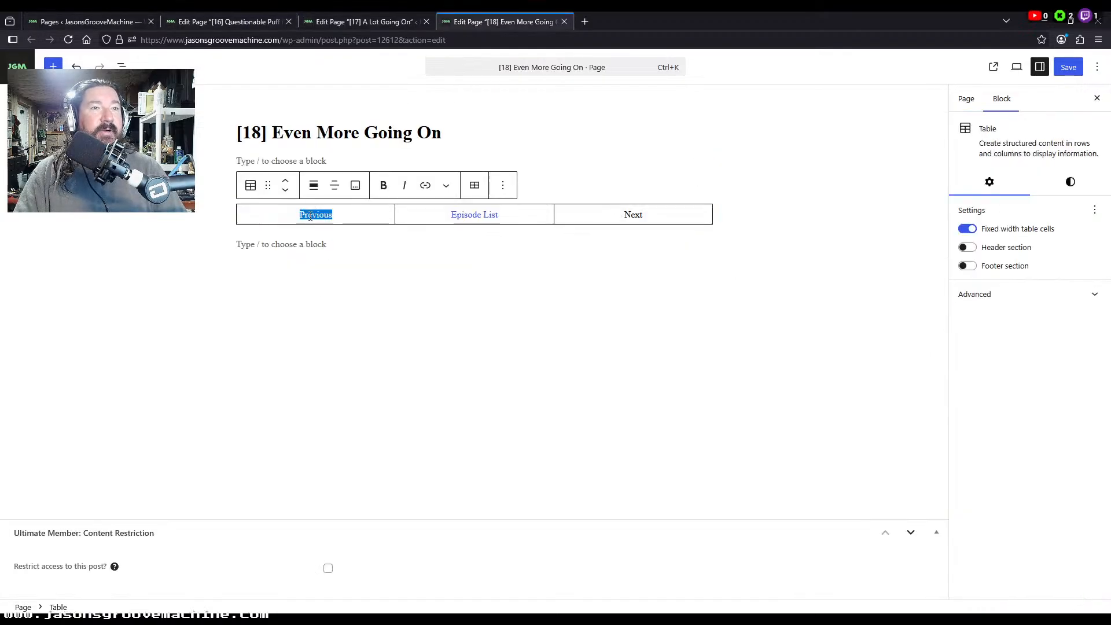
{"action": "left_click", "coordinate": [376, 23]}
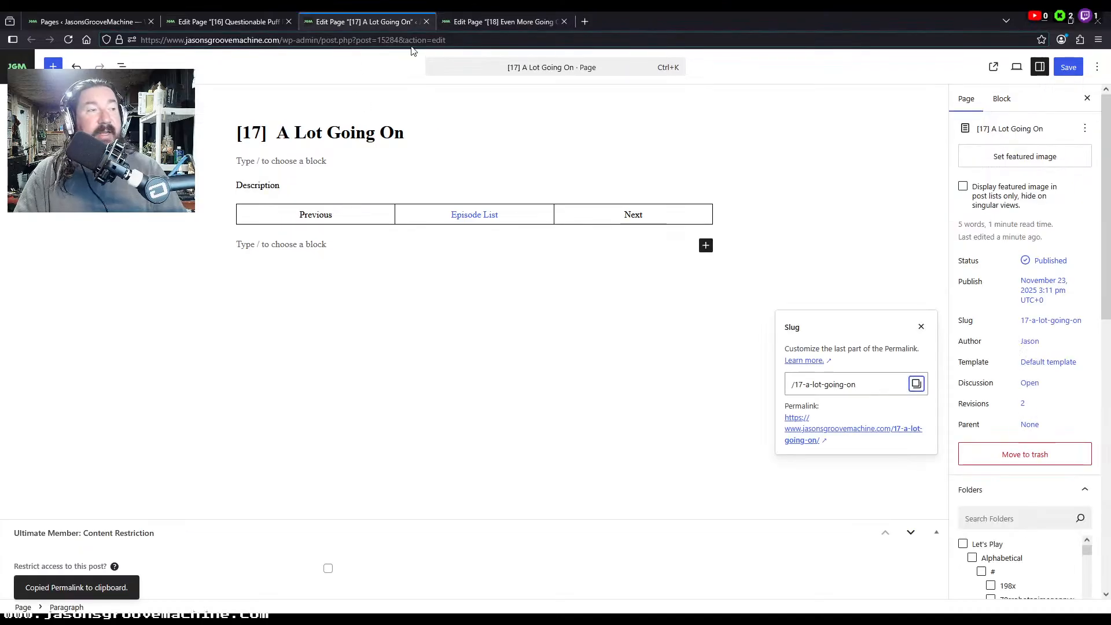
{"action": "left_click", "coordinate": [507, 29]}
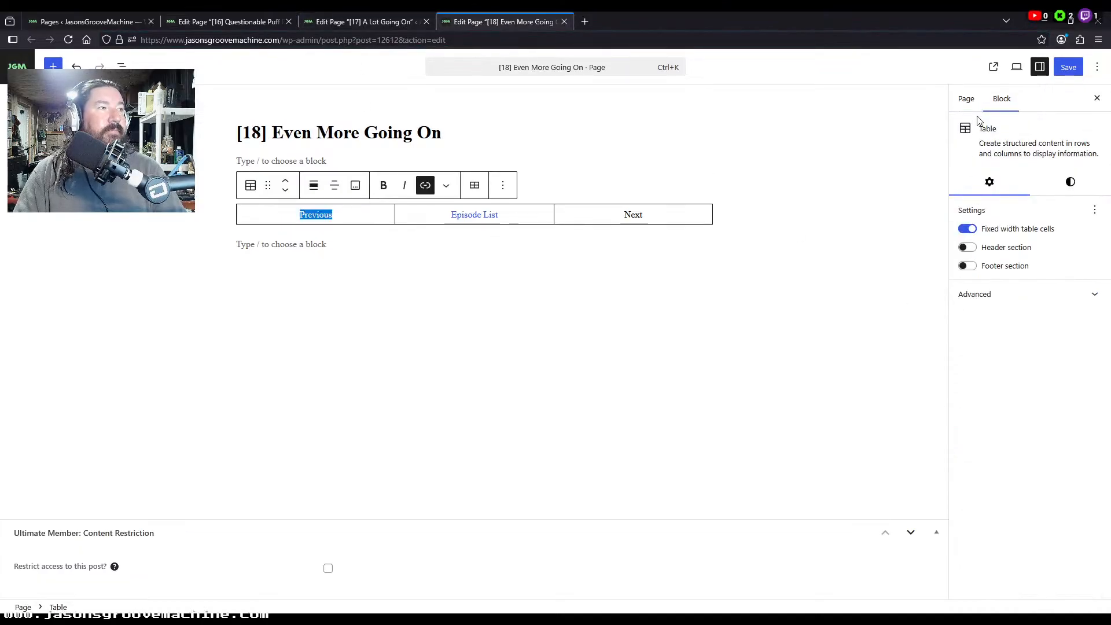
Step: Copy the [18] page's permalink and link "Next" in the [17] page's navigation table to it
{"action": "left_click", "coordinate": [966, 100]}
{"action": "left_click", "coordinate": [1038, 324]}
{"action": "left_click", "coordinate": [920, 387]}
{"action": "left_click", "coordinate": [359, 23]}
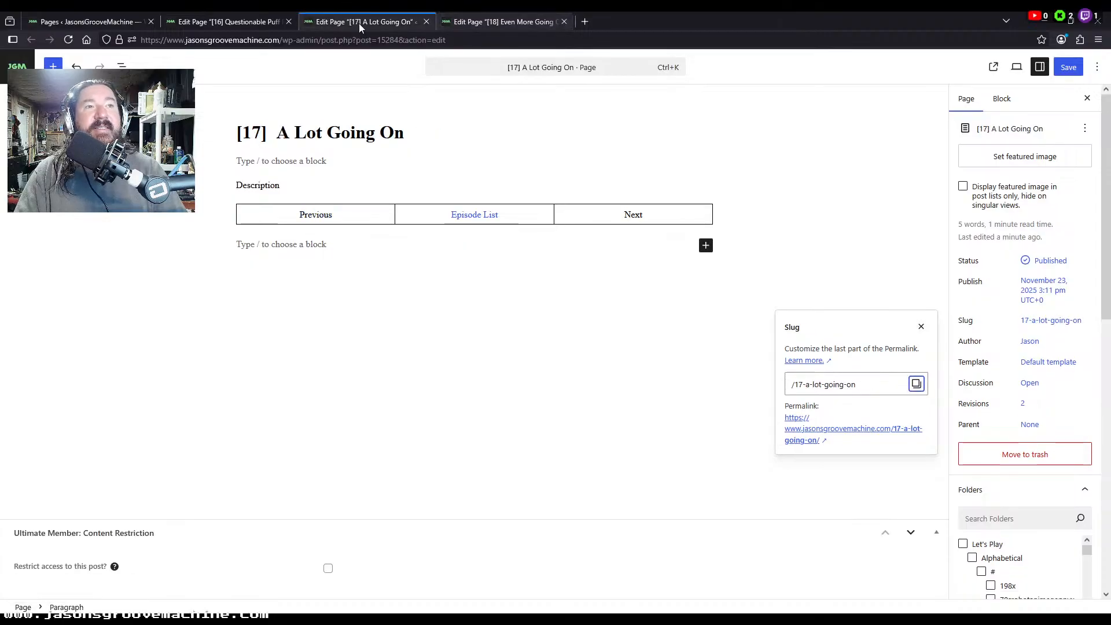
{"action": "double_click", "coordinate": [633, 215]}
Step: Copy the [16] page's permalink, link "Previous" on the [17] page to it, and save the [16] page
{"action": "key", "text": "ctrl+Page_Up"}
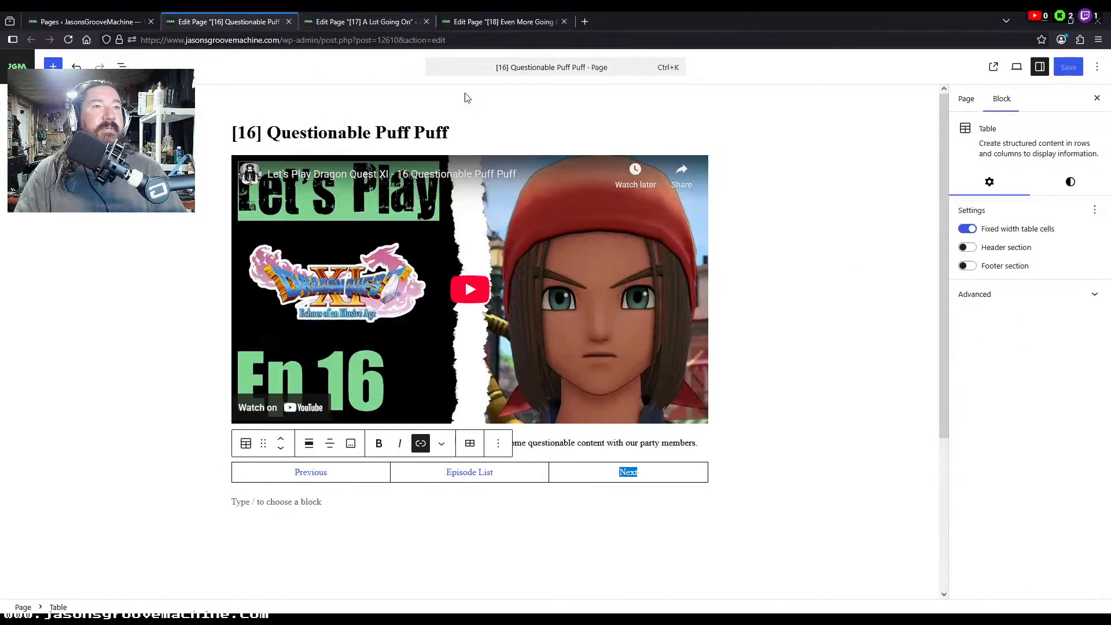
{"action": "left_click", "coordinate": [966, 100]}
{"action": "left_click", "coordinate": [1048, 324]}
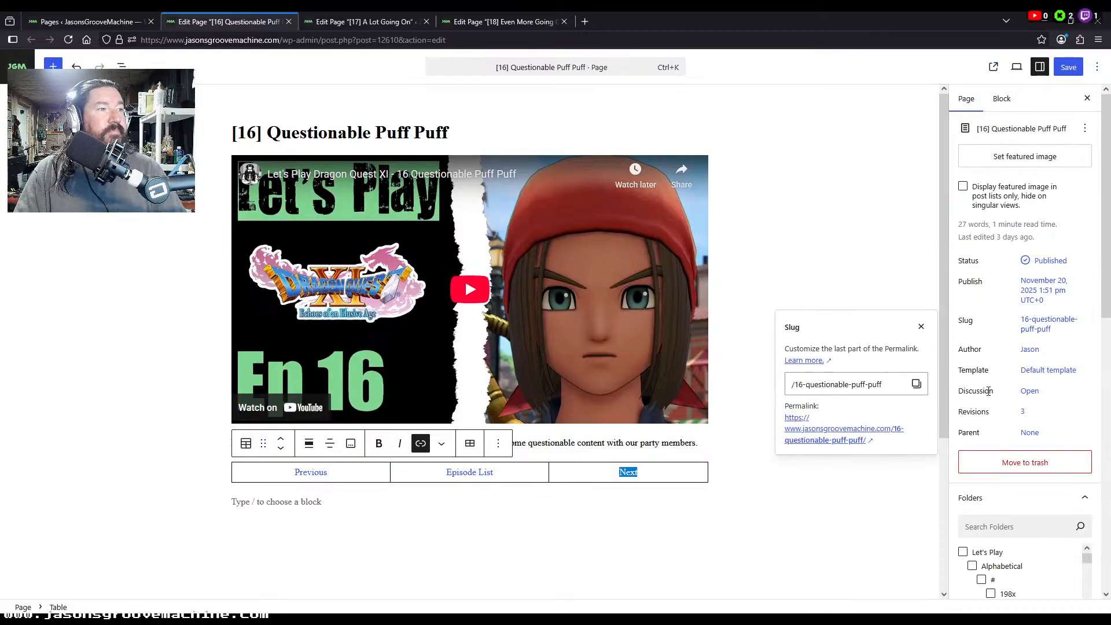
{"action": "left_click", "coordinate": [916, 384]}
{"action": "key", "text": "ctrl+Page_Down"}
{"action": "key", "text": "ctrl+Page_Down"}
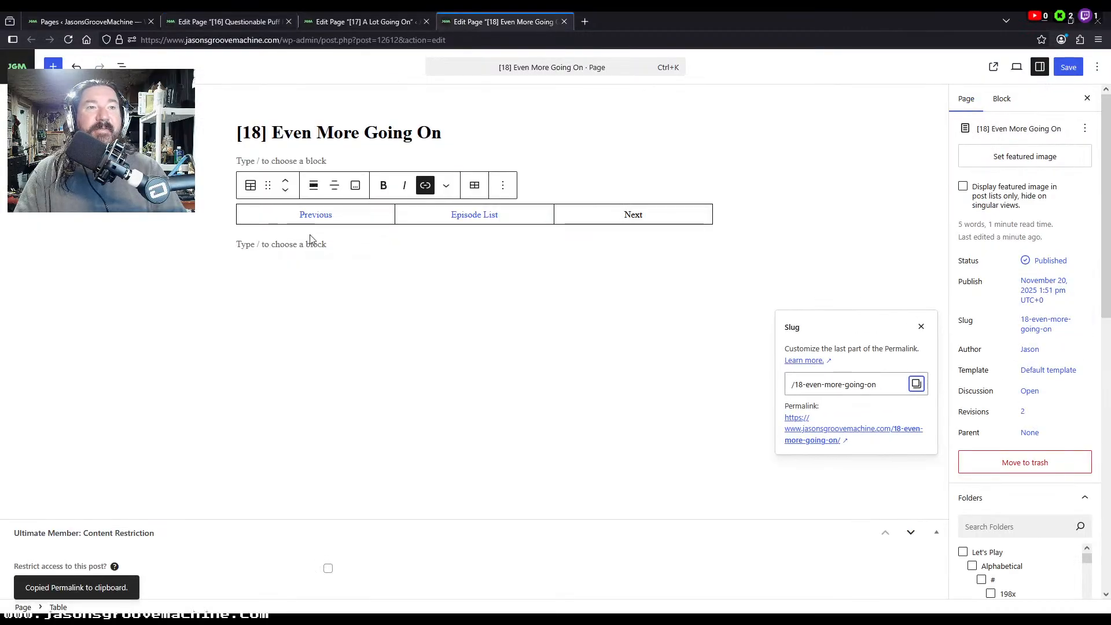
{"action": "left_click", "coordinate": [351, 20]}
{"action": "left_click", "coordinate": [316, 214]}
{"action": "double_click", "coordinate": [316, 215]}
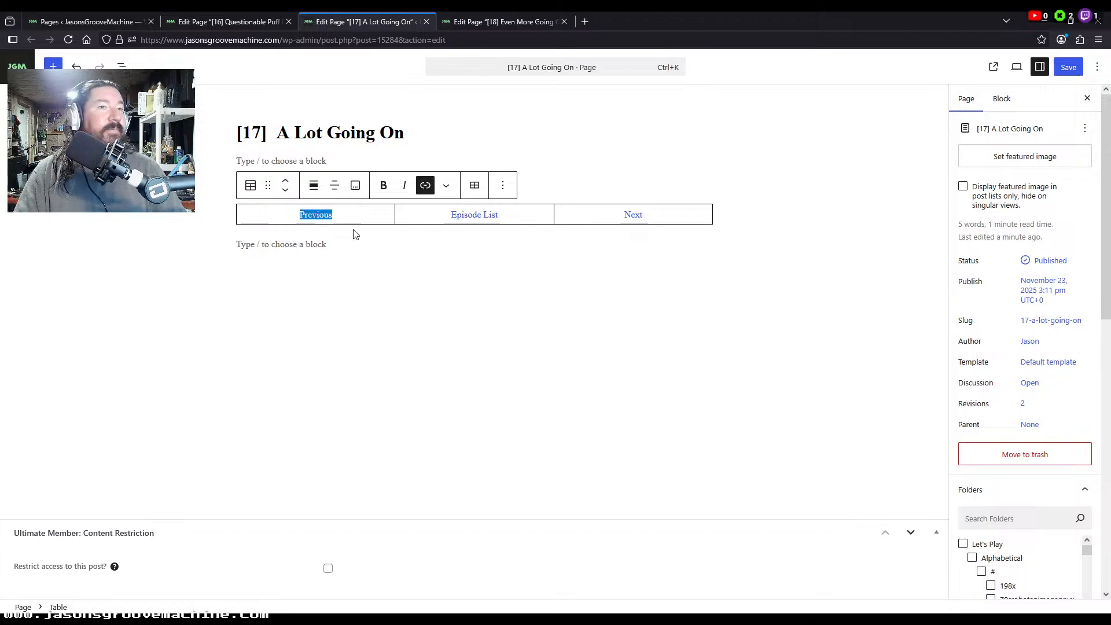
{"action": "left_click", "coordinate": [237, 20]}
{"action": "left_click", "coordinate": [1068, 67]}
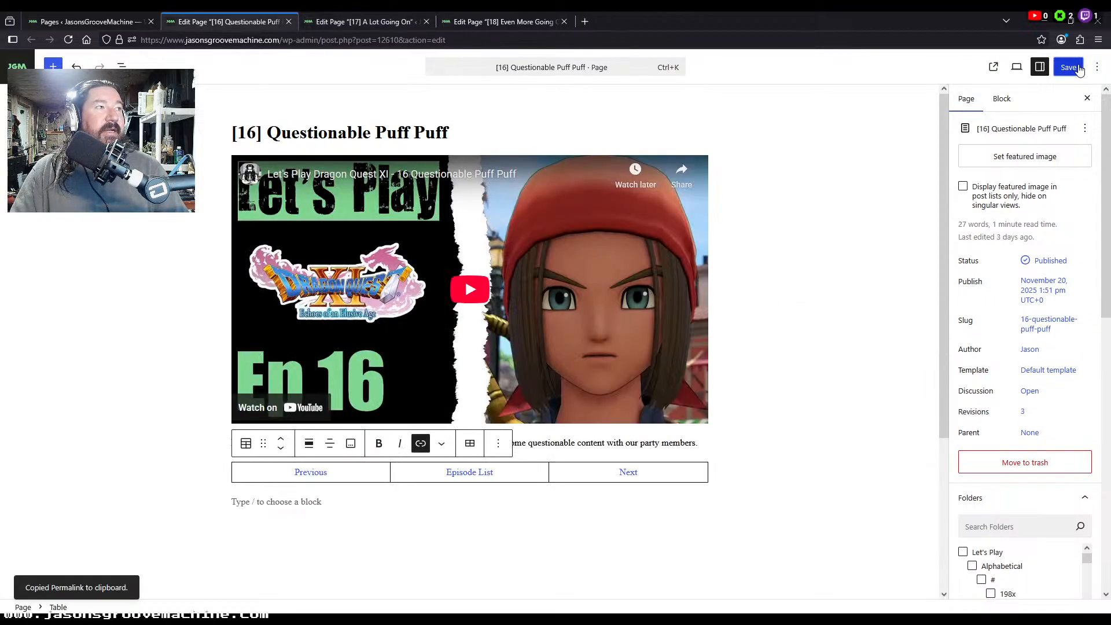
Step: Embed the episode 17 YouTube video on the [17] page, set the description to "Just when you thought it was safe to not make plans…", and save
{"action": "left_click", "coordinate": [432, 18]}
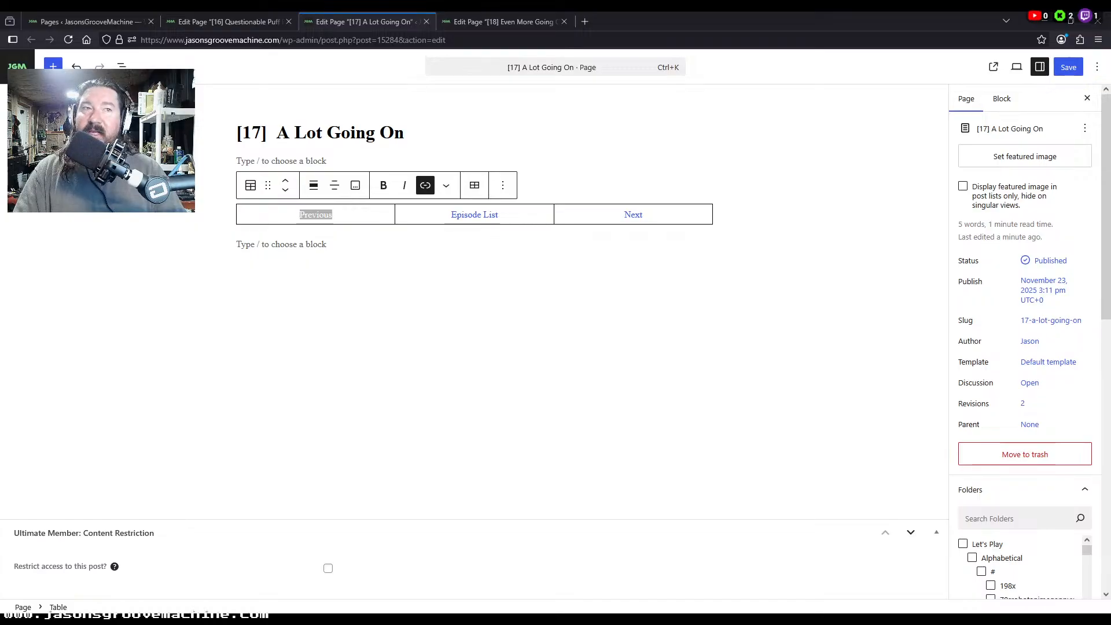
{"action": "left_click", "coordinate": [304, 161]}
{"action": "key", "text": "ctrl+v"}
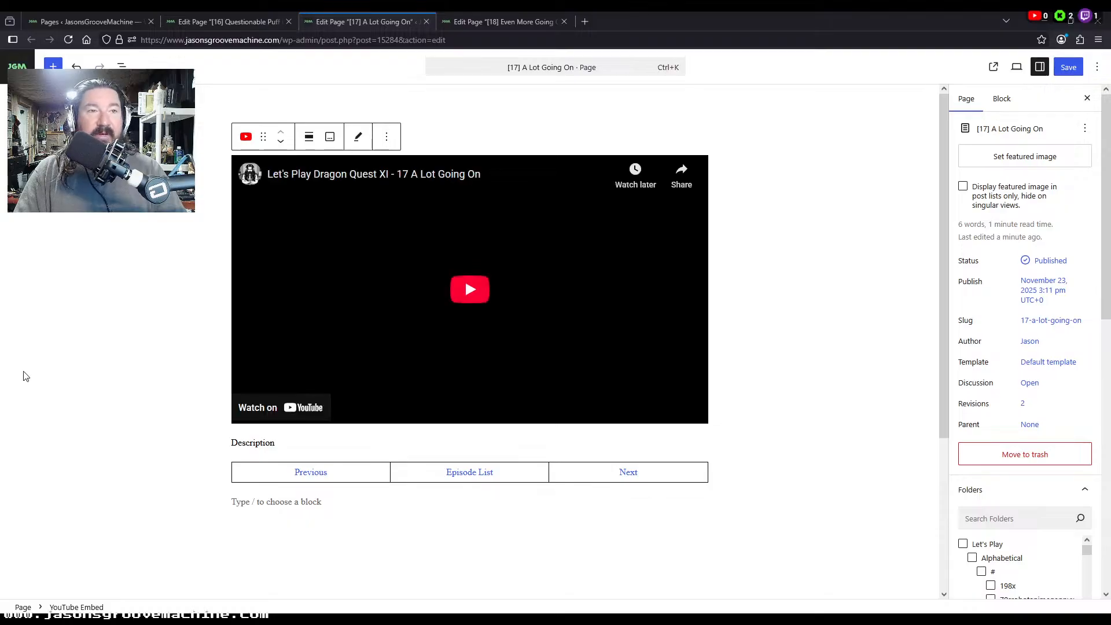
{"action": "double_click", "coordinate": [253, 444]}
{"action": "key", "text": "ctrl+v"}
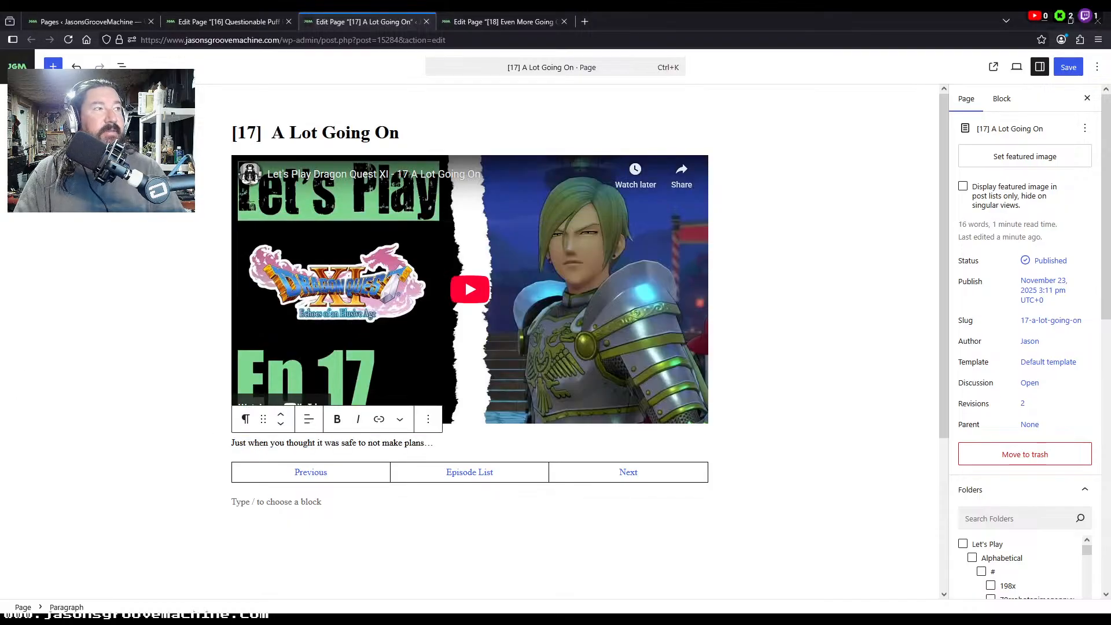
{"action": "left_click", "coordinate": [1069, 68]}
Step: Embed episode 18's video on [18], describe it "I'm glad that there is so much going on here because the next episode is a whole lot of nothing if you ask me.", and save
{"action": "left_click", "coordinate": [501, 21]}
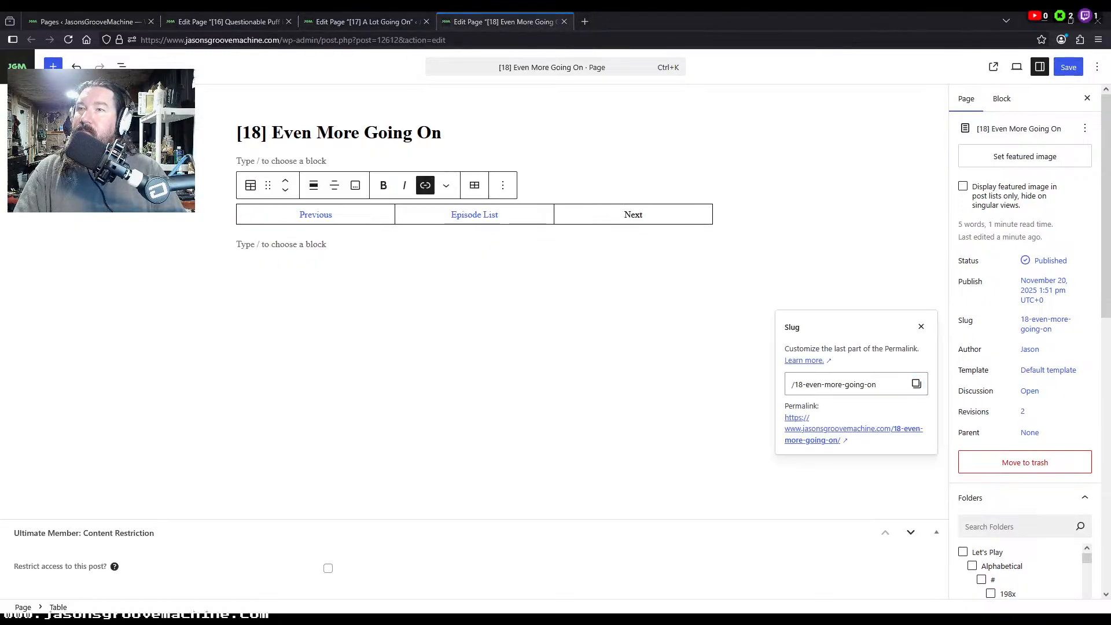
{"action": "left_click", "coordinate": [337, 159]}
{"action": "key", "text": "ctrl+v"}
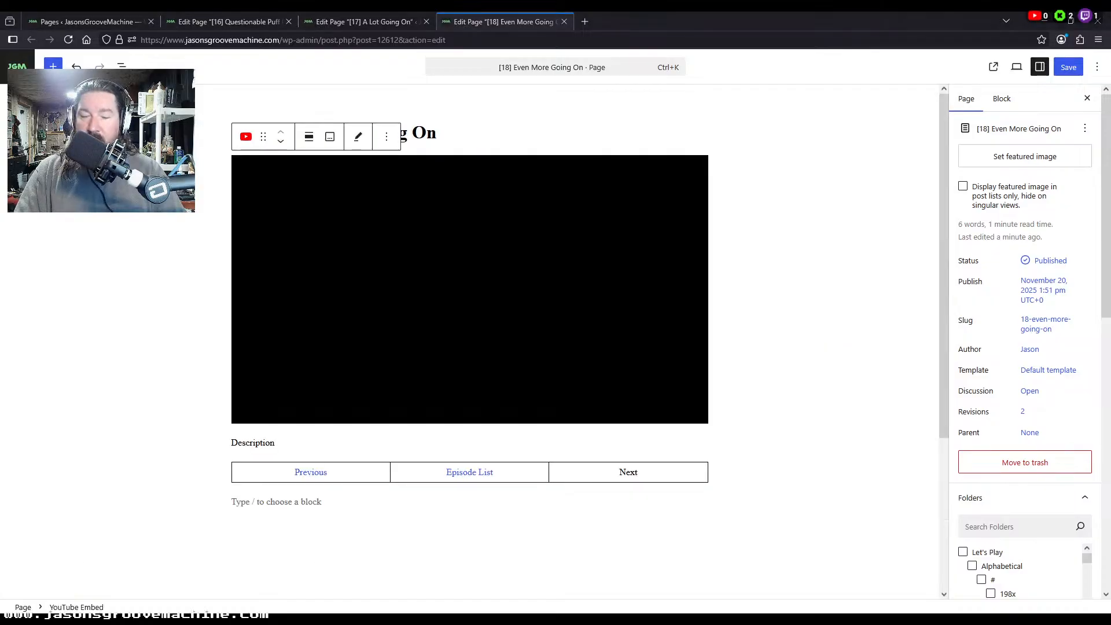
{"action": "double_click", "coordinate": [249, 443]}
{"action": "key", "text": "ctrl+v"}
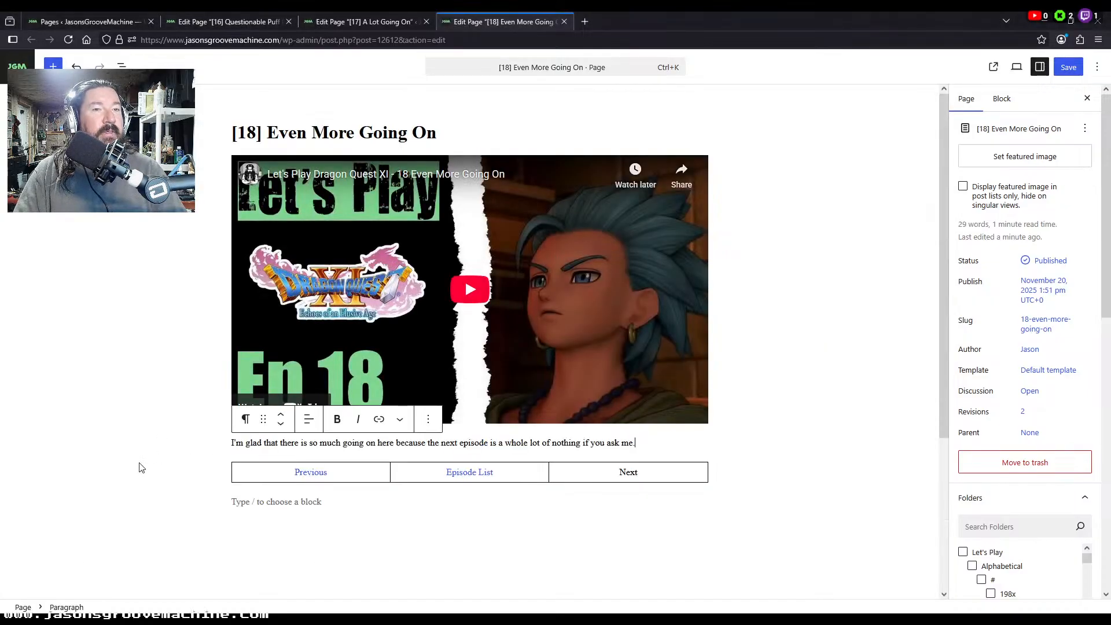
{"action": "left_click", "coordinate": [824, 174]}
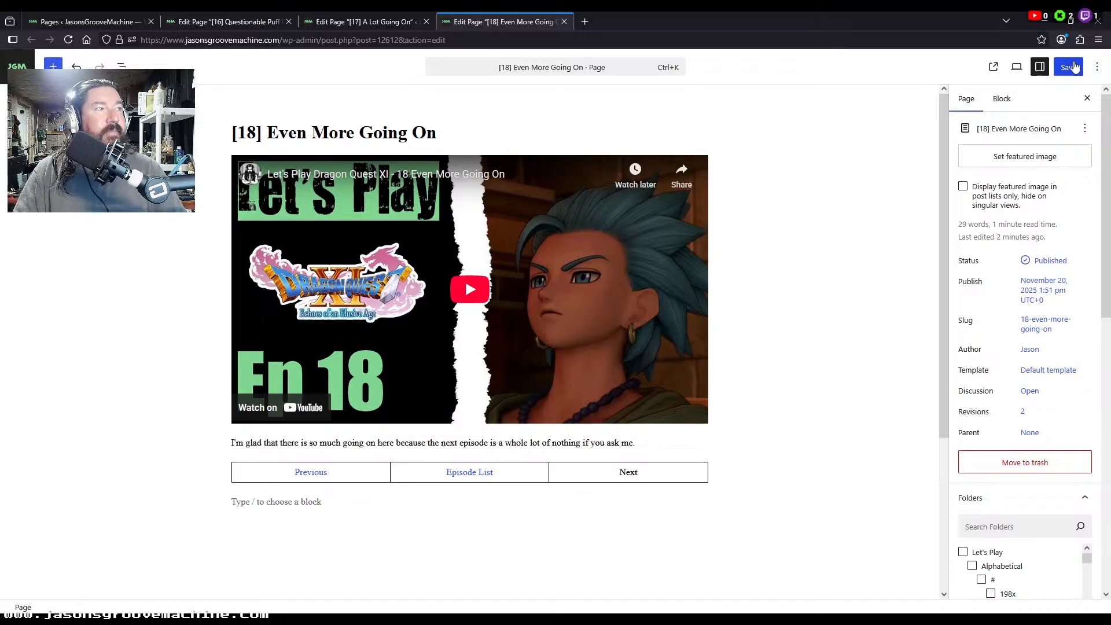
{"action": "left_click", "coordinate": [1067, 68]}
Step: Close the editors of the [18], [17] and [16] pages and return to the page list
{"action": "left_click", "coordinate": [377, 23]}
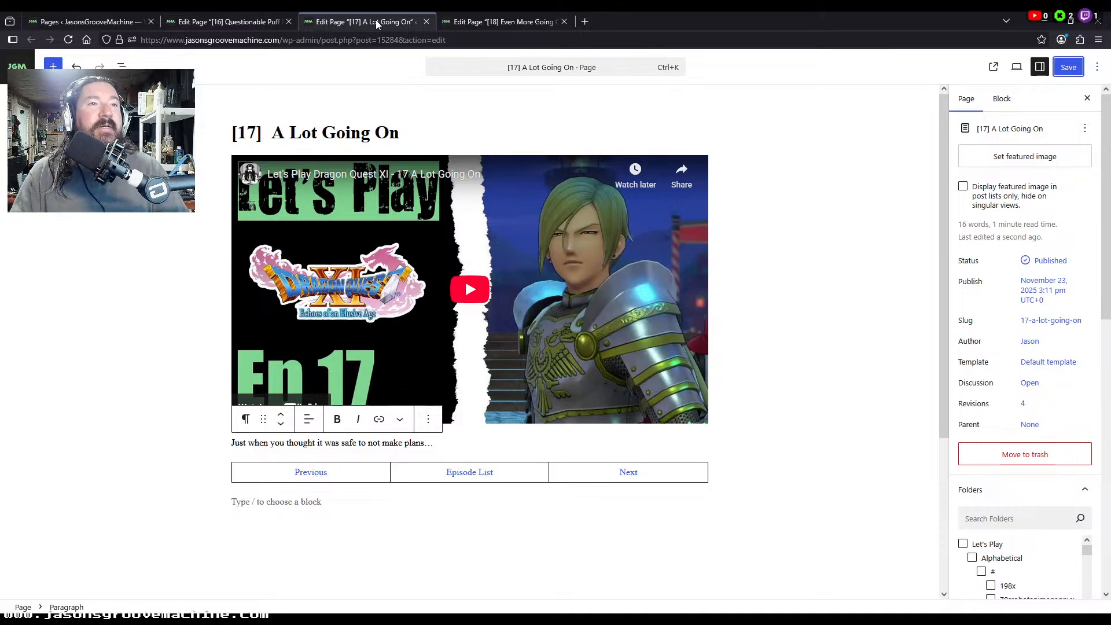
{"action": "left_click", "coordinate": [426, 21]}
{"action": "left_click", "coordinate": [428, 22]}
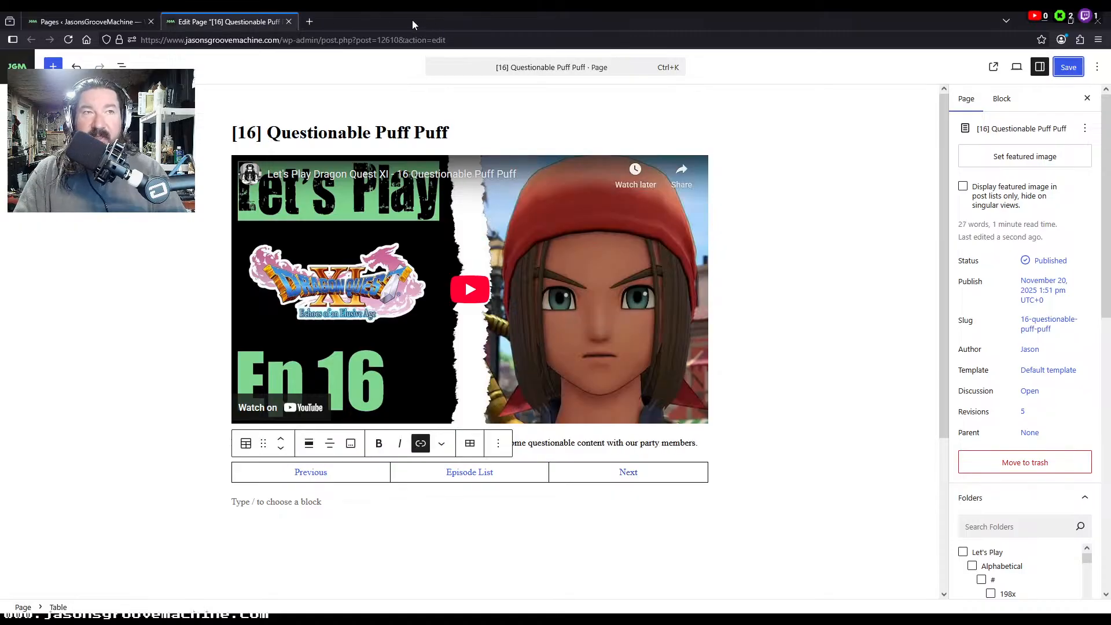
{"action": "left_click", "coordinate": [289, 22]}
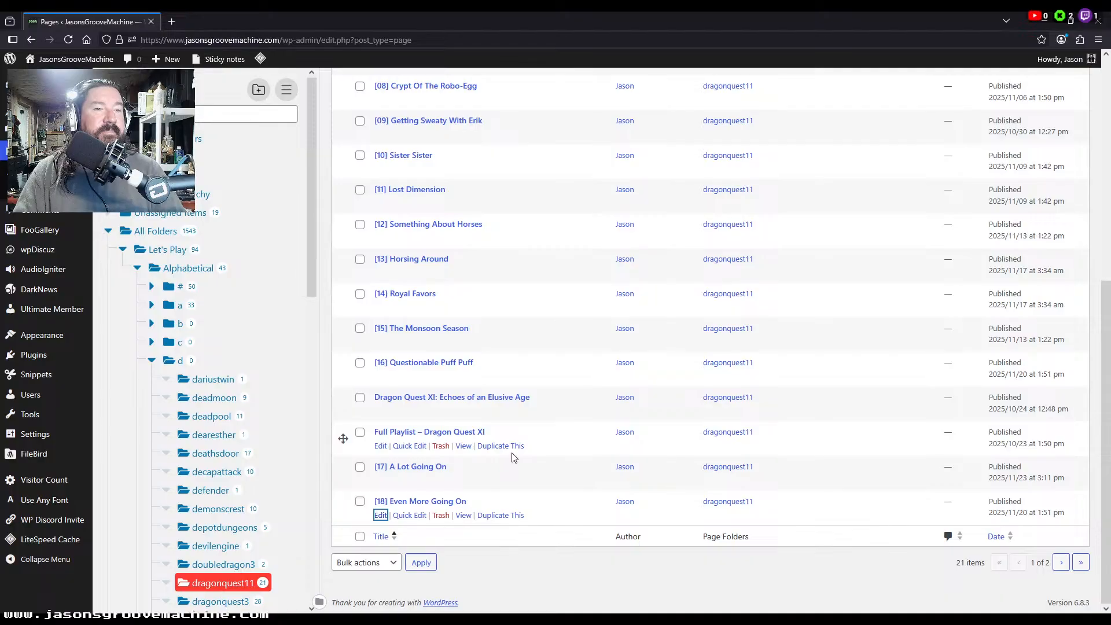
Step: Collapse the d folder, expand the e folder, and show the pages in its ehrgeiz subfolder
{"action": "scroll", "coordinate": [204, 303], "scroll_direction": "down", "scroll_amount": 1}
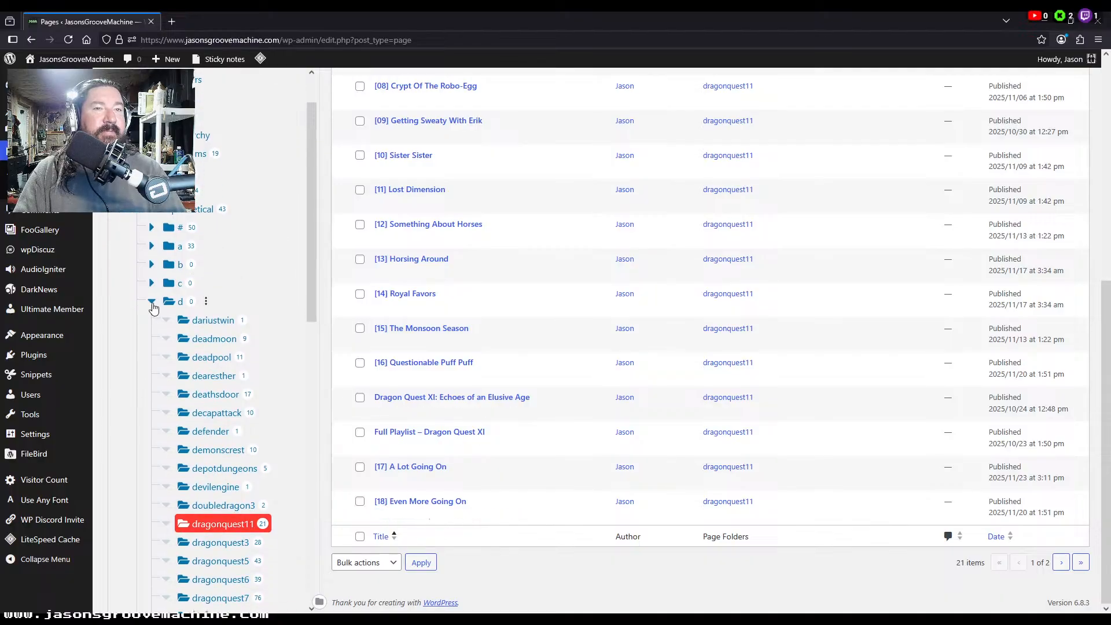
{"action": "left_click", "coordinate": [152, 301]}
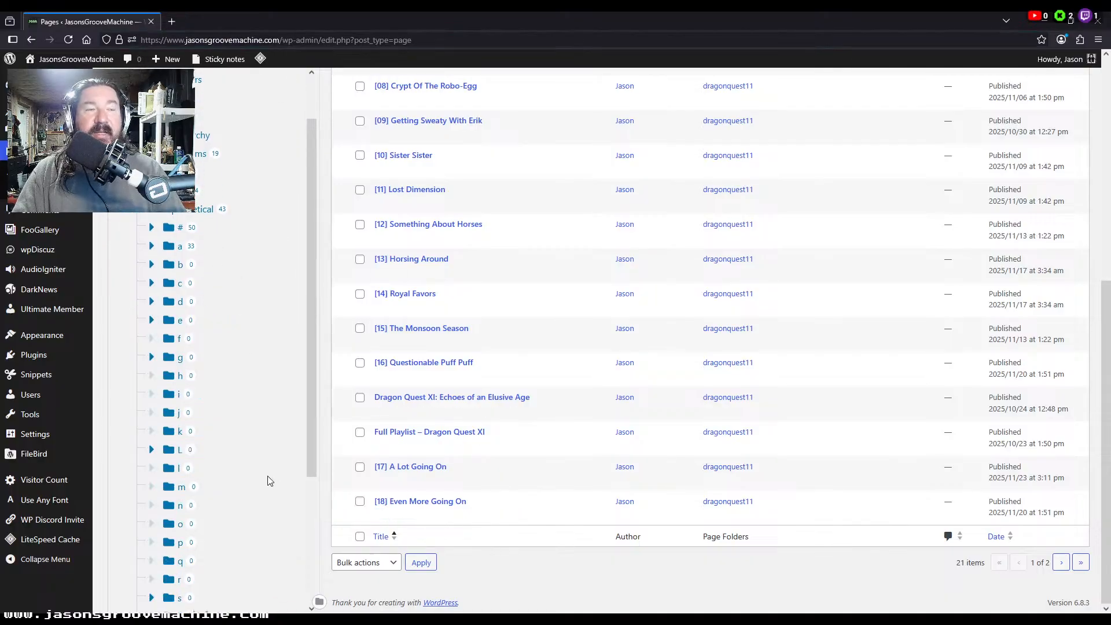
{"action": "scroll", "coordinate": [267, 467], "scroll_direction": "down", "scroll_amount": 3}
{"action": "scroll", "coordinate": [274, 477], "scroll_direction": "up", "scroll_amount": 2}
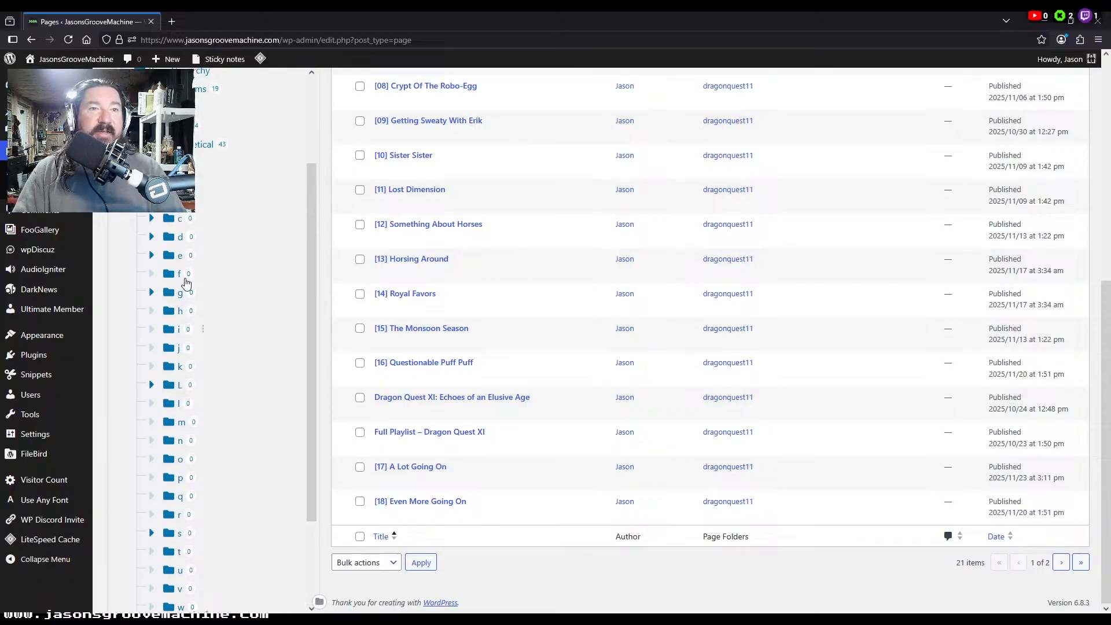
{"action": "left_click", "coordinate": [151, 257]}
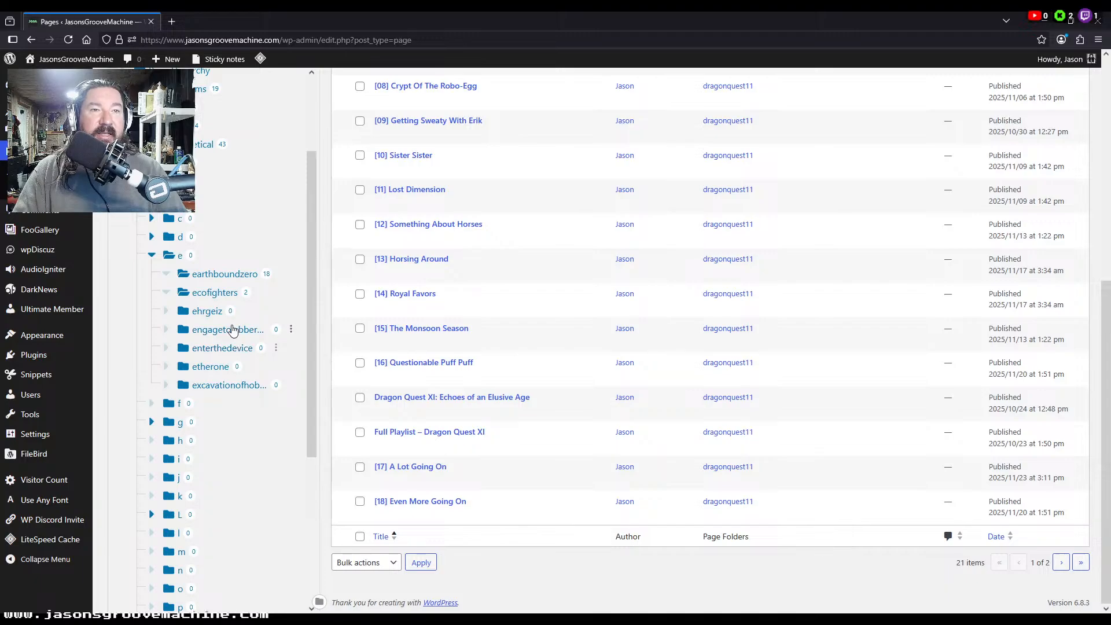
{"action": "left_click", "coordinate": [203, 313]}
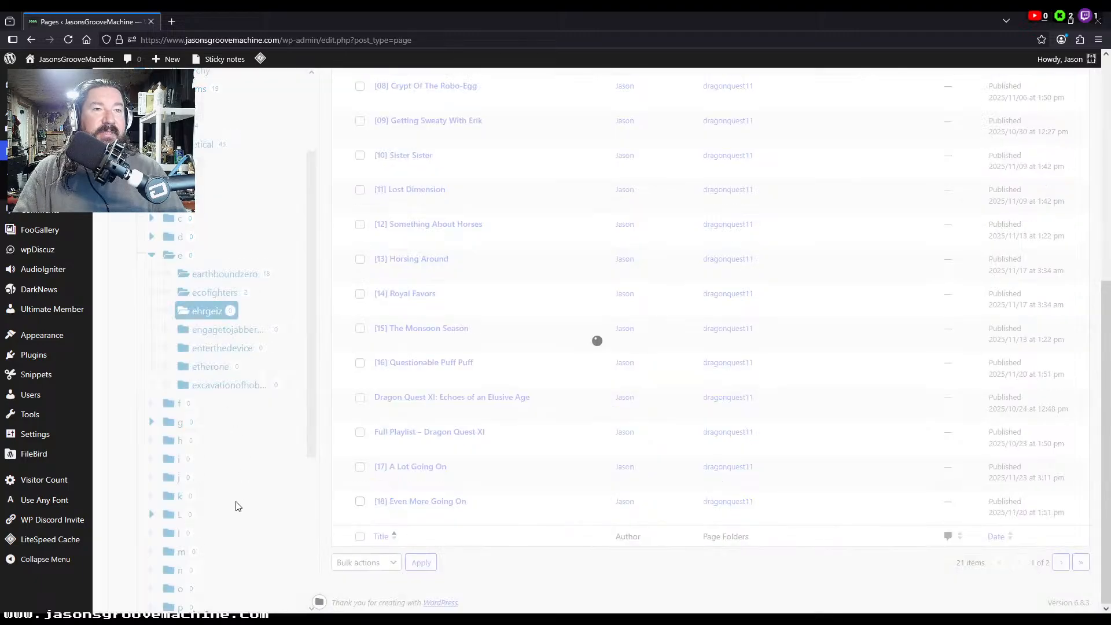
Step: Open the templates folder and duplicate the [], [Full Playlist], [Game Title] and [Title] Review templates in separate browser tabs
{"action": "scroll", "coordinate": [241, 471], "scroll_direction": "down", "scroll_amount": 4}
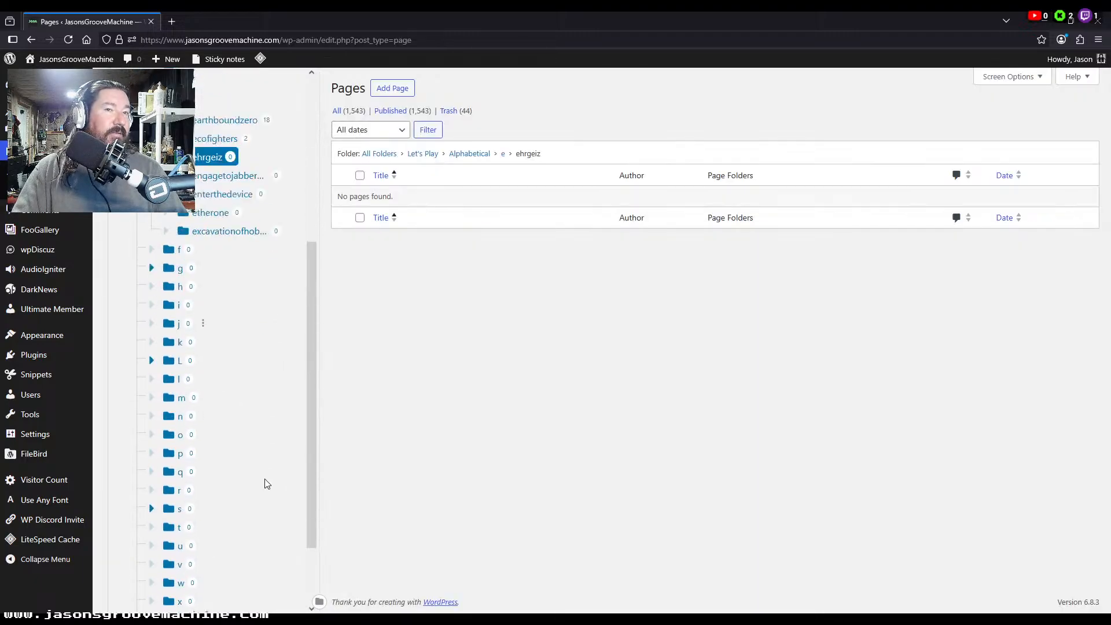
{"action": "left_click", "coordinate": [168, 582]}
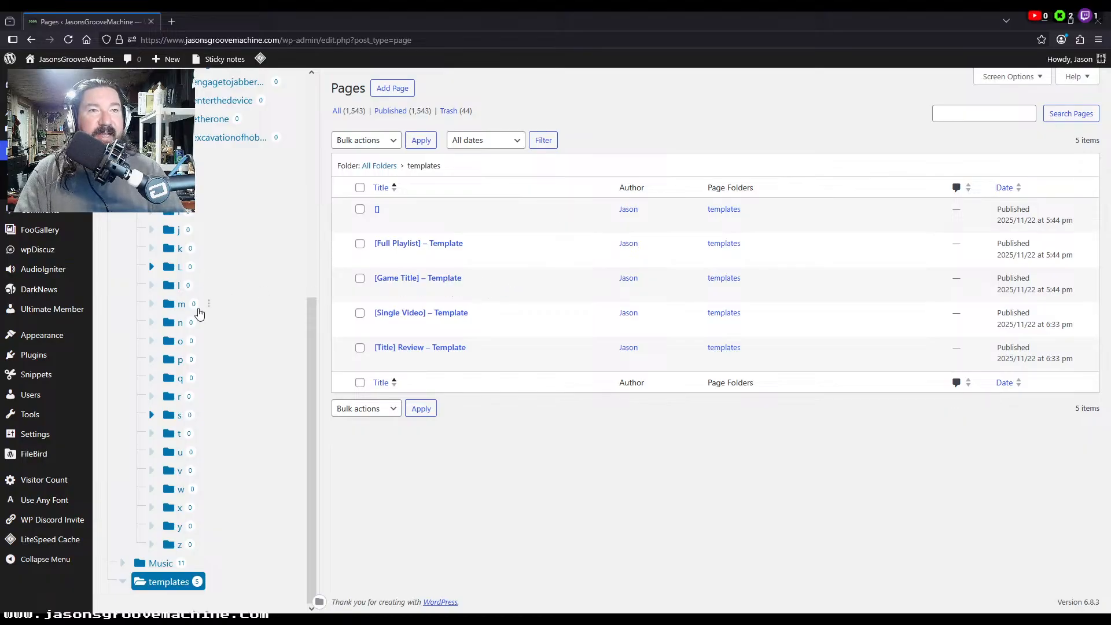
{"action": "scroll", "coordinate": [199, 318], "scroll_direction": "up", "scroll_amount": 2}
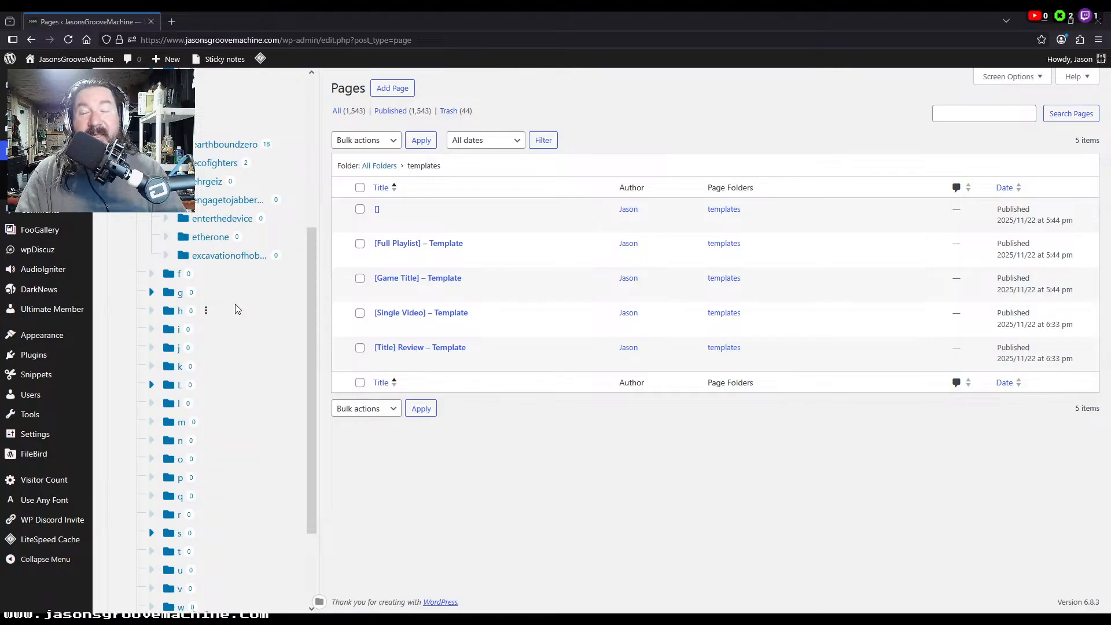
{"action": "scroll", "coordinate": [235, 304], "scroll_direction": "up", "scroll_amount": 1}
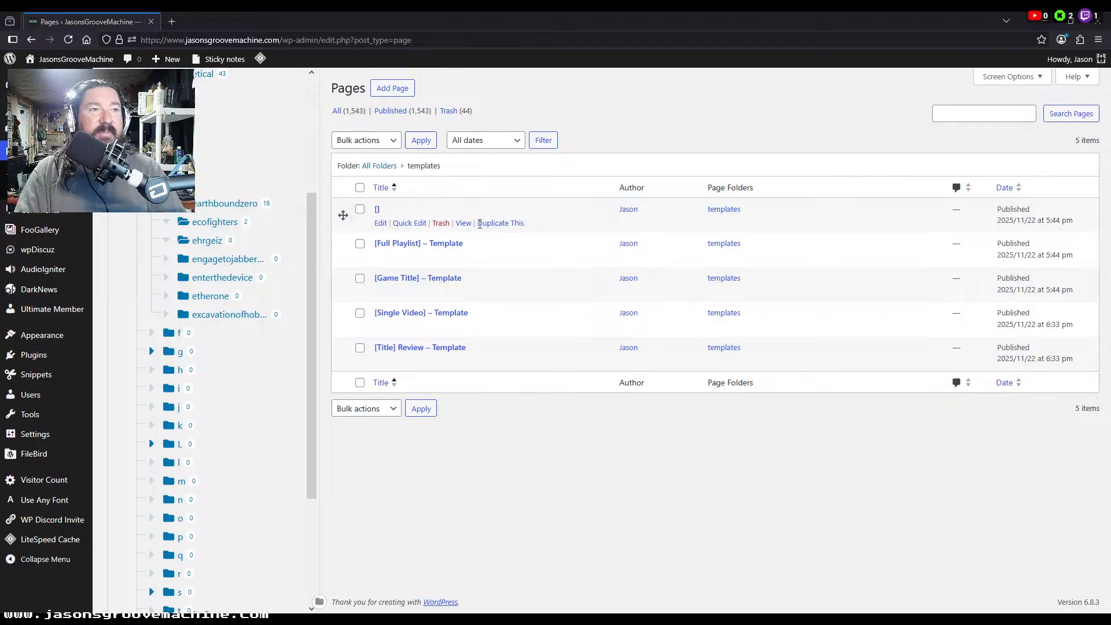
{"action": "middle_click", "coordinate": [503, 224]}
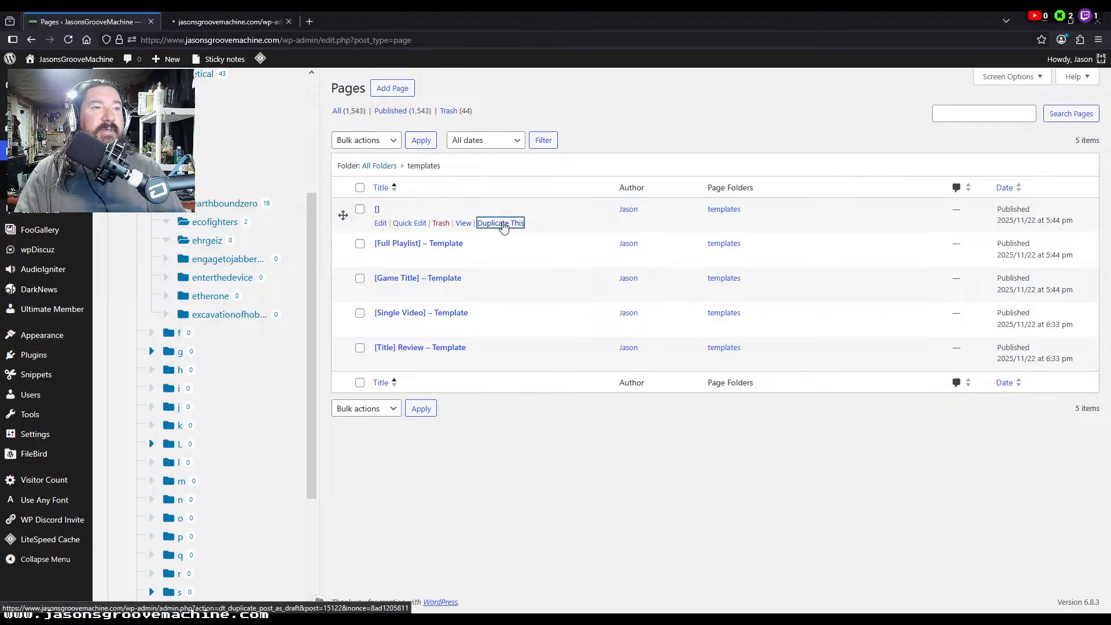
{"action": "middle_click", "coordinate": [503, 258]}
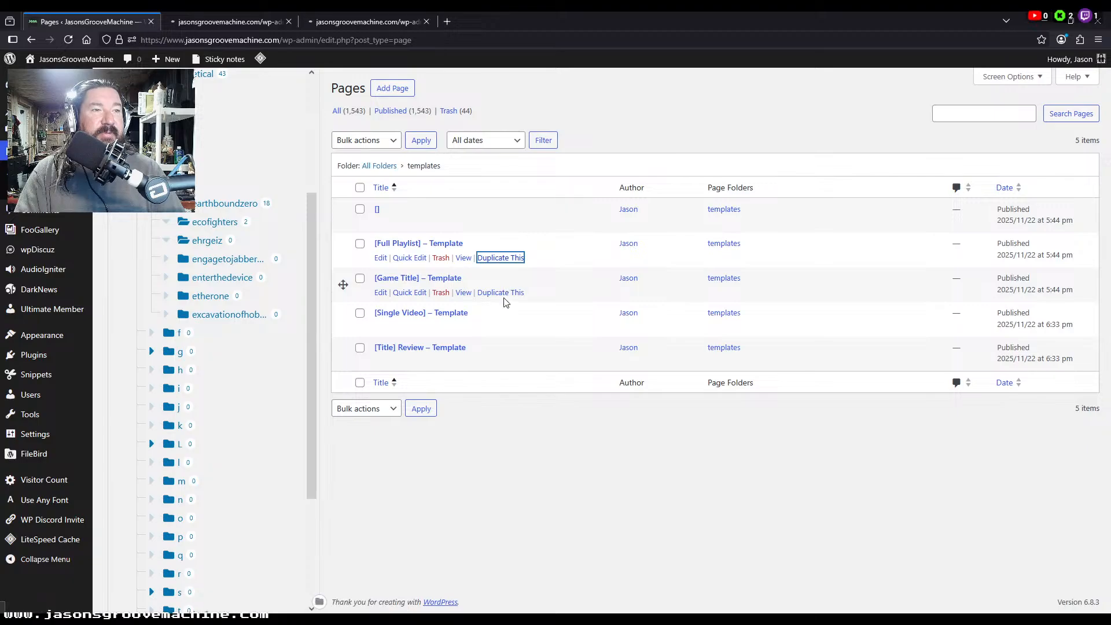
{"action": "middle_click", "coordinate": [503, 292]}
{"action": "middle_click", "coordinate": [498, 361]}
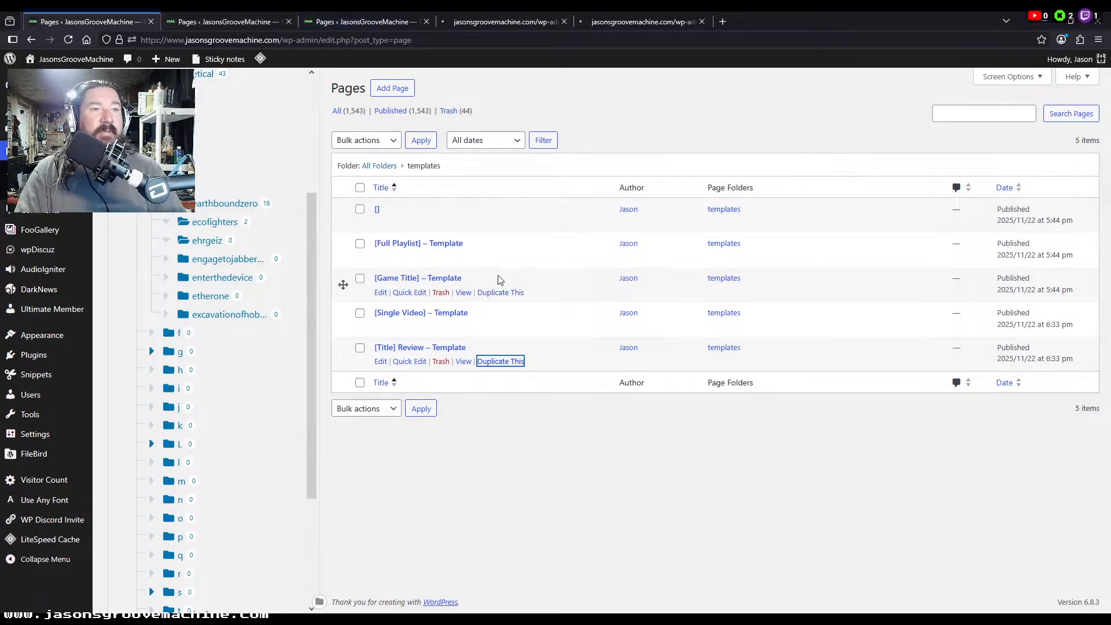
Step: Duplicate the [Title] Review template two more times and the [Single Video] template twice, each in its own browser tab
{"action": "middle_click", "coordinate": [501, 326]}
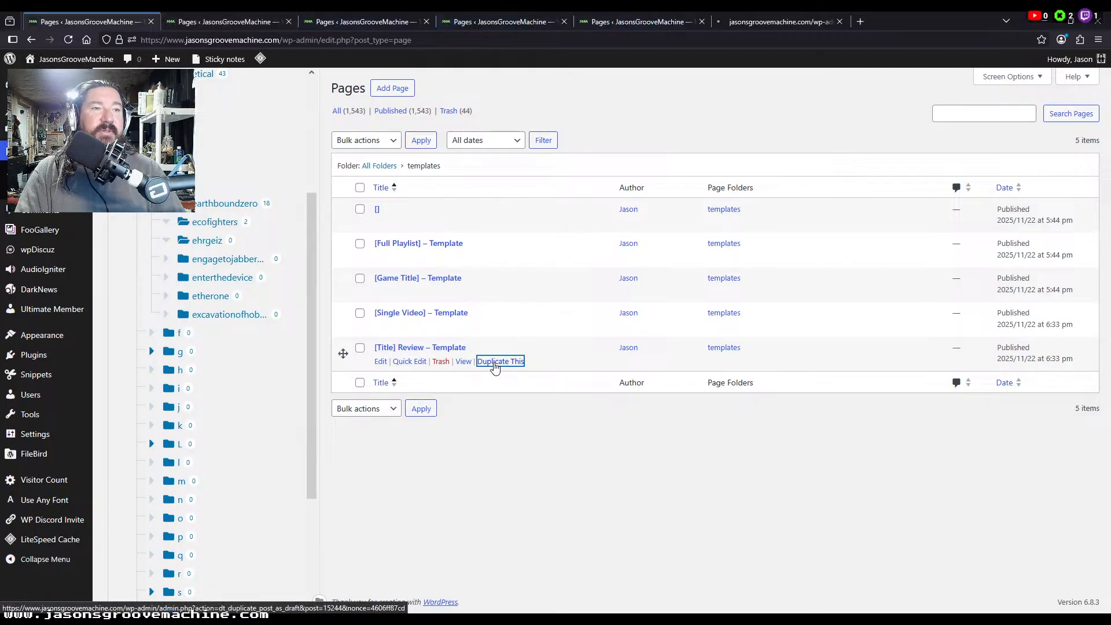
{"action": "middle_click", "coordinate": [499, 325]}
{"action": "middle_click", "coordinate": [499, 326]}
{"action": "middle_click", "coordinate": [497, 326]}
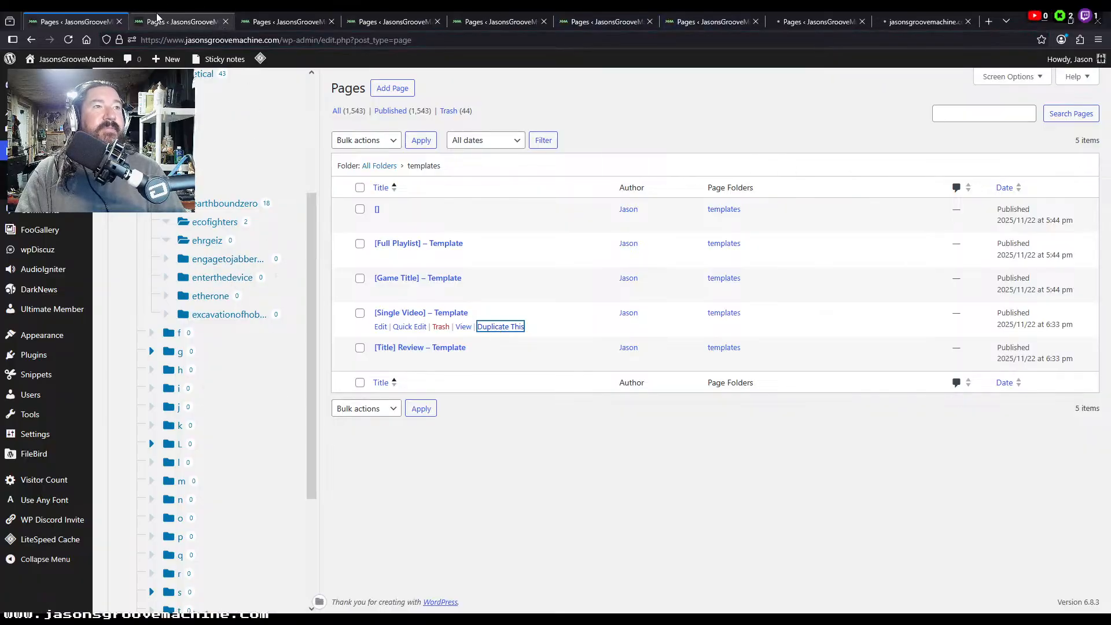
Step: Close all the browser tabs opened by the duplications and refresh the templates folder's page list
{"action": "left_click", "coordinate": [226, 22]}
{"action": "left_click", "coordinate": [226, 22]}
{"action": "left_click", "coordinate": [226, 22]}
{"action": "left_click", "coordinate": [226, 21]}
{"action": "left_click", "coordinate": [226, 21]}
{"action": "left_click", "coordinate": [226, 21]}
{"action": "left_click", "coordinate": [225, 21]}
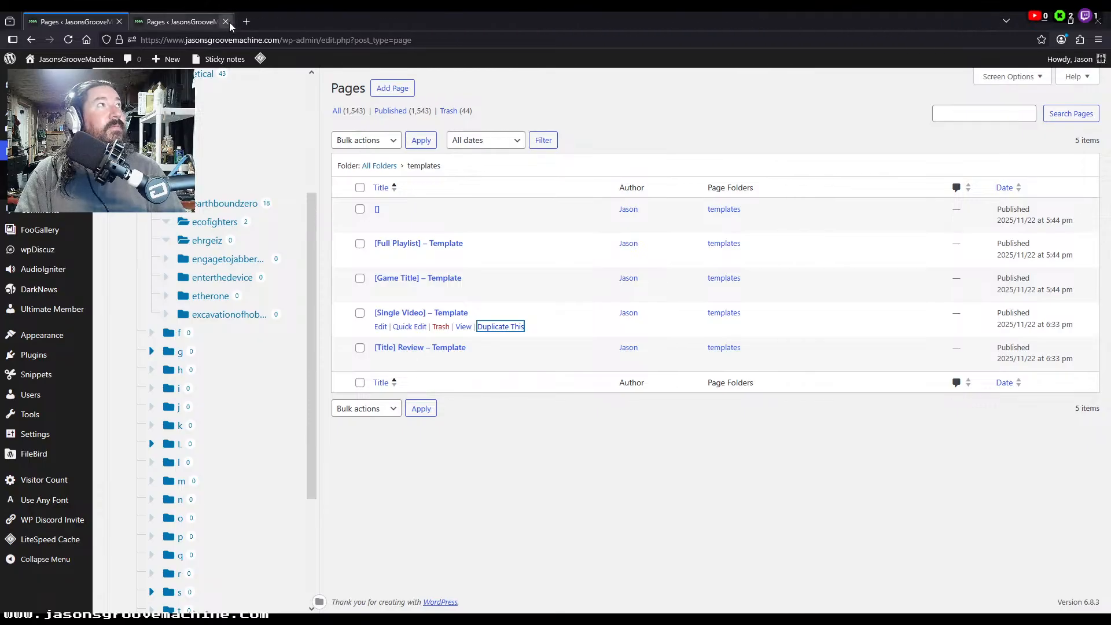
{"action": "left_click", "coordinate": [225, 22]}
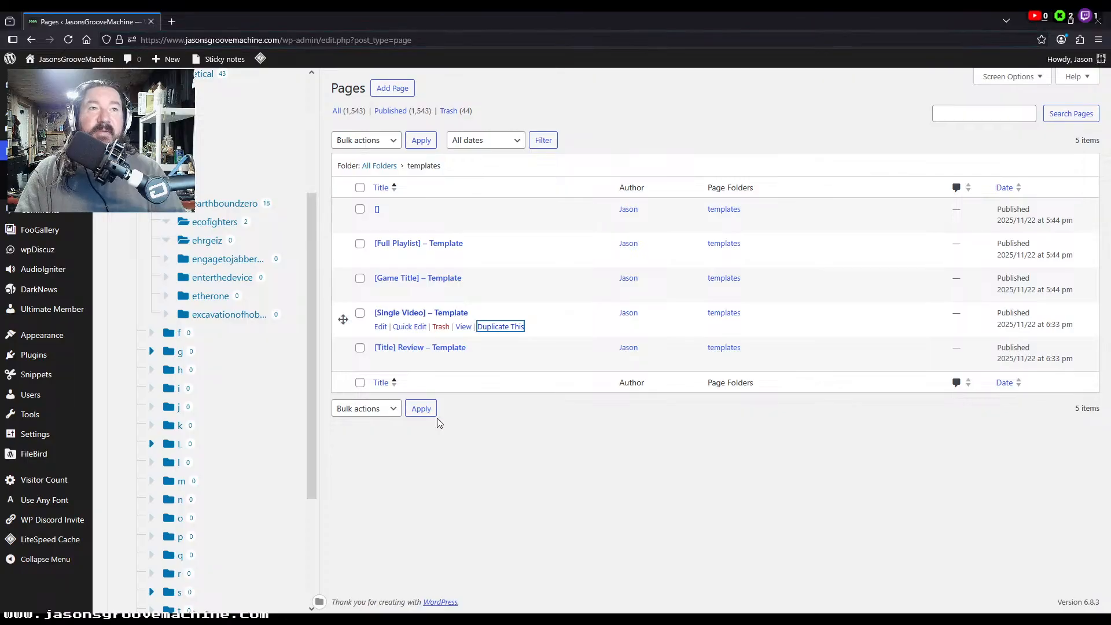
{"action": "left_click", "coordinate": [420, 521]}
{"action": "key", "text": "F5"}
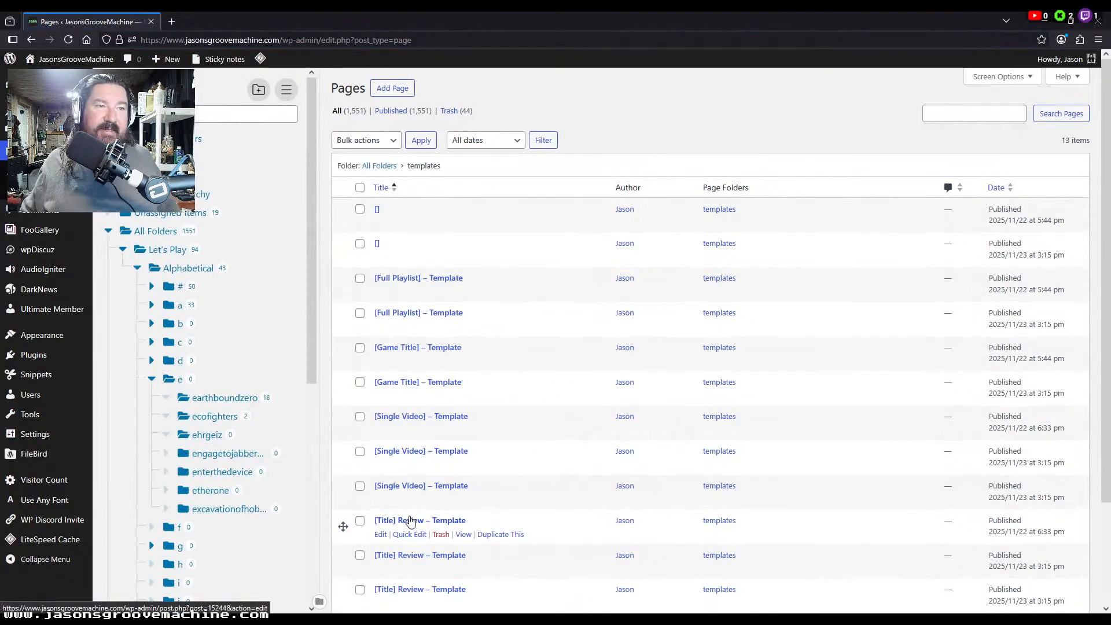
Step: Move one [] page, one [Full Playlist] page and one [Game Title] page from templates into the ehrgeiz folder
{"action": "scroll", "coordinate": [396, 243], "scroll_direction": "down", "scroll_amount": 1}
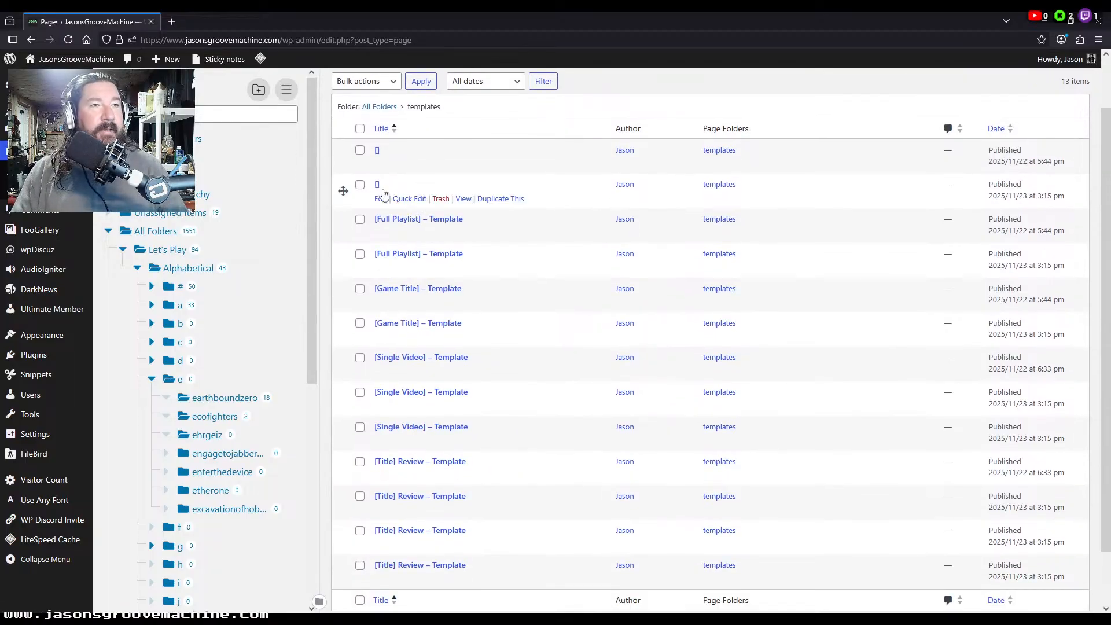
{"action": "left_click_drag", "start_coordinate": [343, 154], "coordinate": [232, 435]}
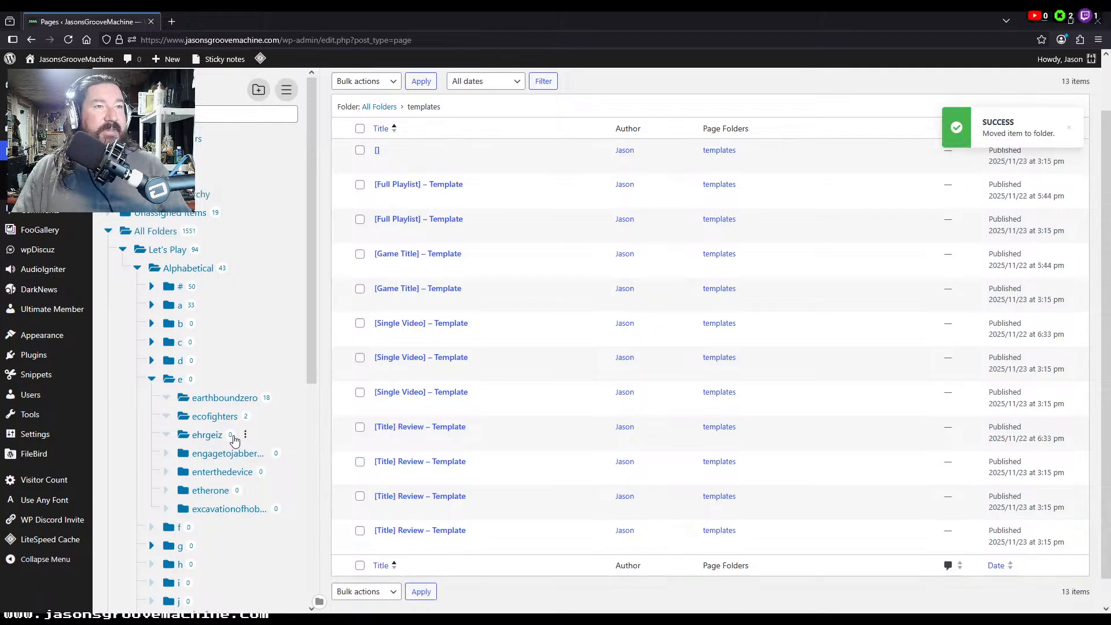
{"action": "left_click_drag", "start_coordinate": [344, 187], "coordinate": [220, 436]}
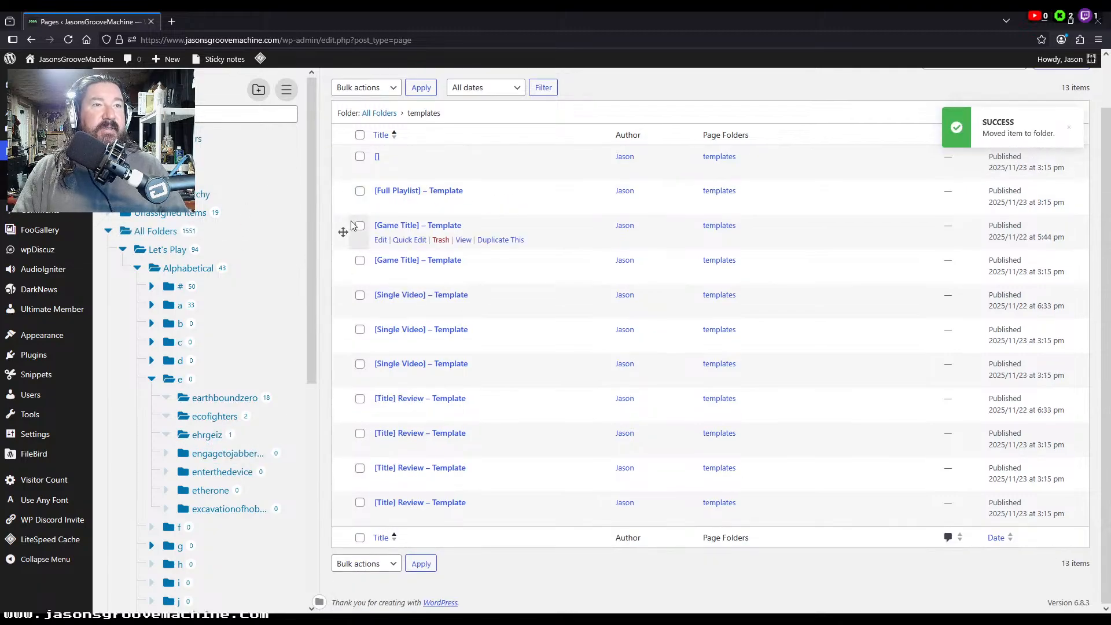
{"action": "left_click_drag", "start_coordinate": [345, 234], "coordinate": [220, 436]}
Step: Move one [Game Title], one [Single Video] and two [Title] Review pages into the engagetojabber... and enterthedevice folders, two each, and another Review page into ehrgeiz
{"action": "left_click_drag", "start_coordinate": [345, 298], "coordinate": [229, 453]}
{"action": "left_click_drag", "start_coordinate": [345, 280], "coordinate": [254, 475]}
{"action": "left_click_drag", "start_coordinate": [344, 353], "coordinate": [270, 471]}
{"action": "left_click_drag", "start_coordinate": [347, 355], "coordinate": [249, 452]}
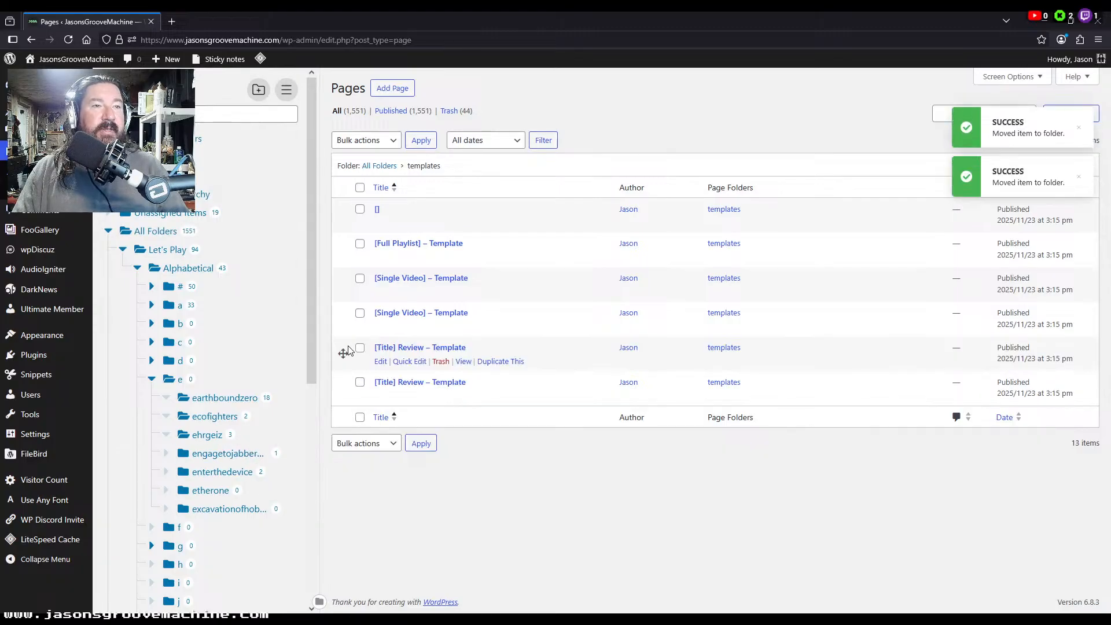
{"action": "left_click_drag", "start_coordinate": [342, 354], "coordinate": [233, 437]}
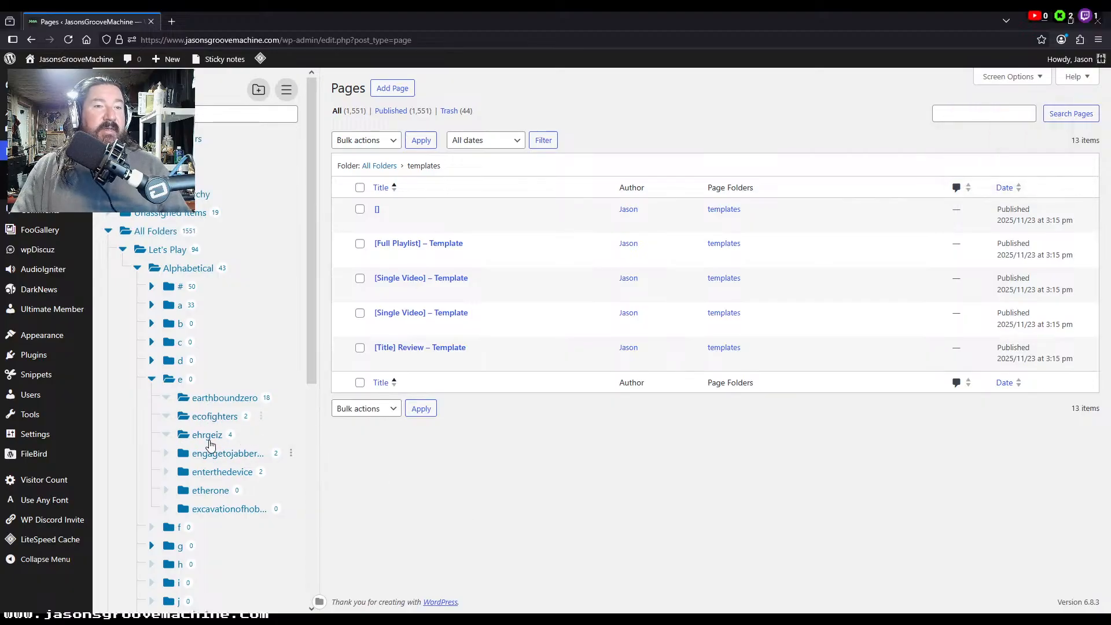
Step: Show the ehrgeiz folder and open its [Title] Review, [Game Title] and [Full Playlist] pages for editing in separate tabs
{"action": "left_click", "coordinate": [209, 434]}
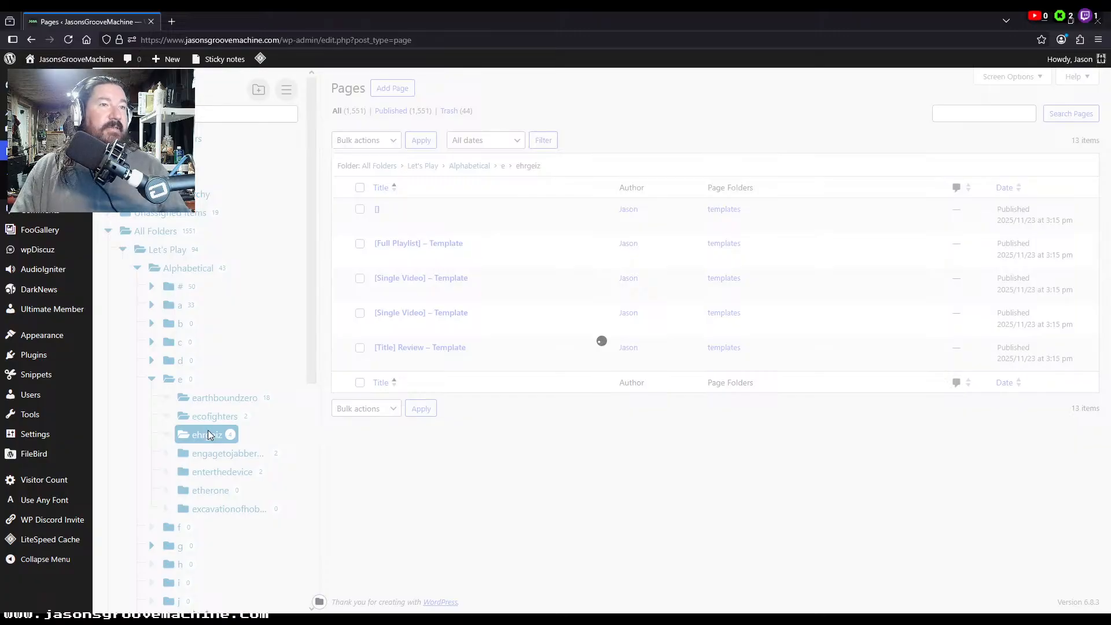
{"action": "middle_click", "coordinate": [381, 326]}
{"action": "middle_click", "coordinate": [381, 292]}
{"action": "middle_click", "coordinate": [380, 259]}
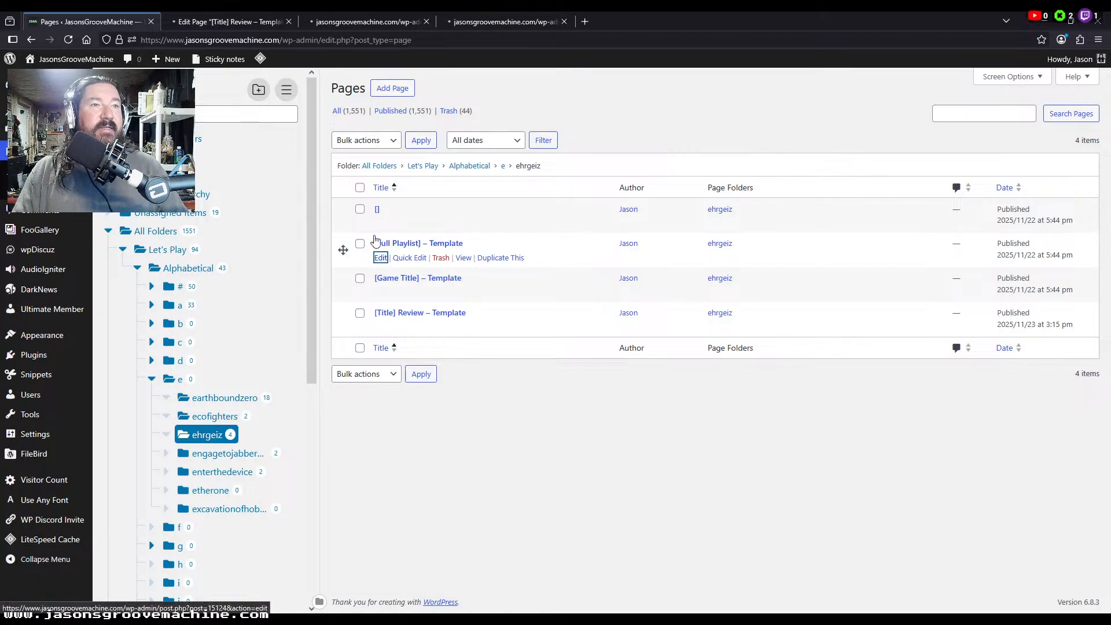
Step: Duplicate the [] page in the ehrgeiz folder three times
{"action": "middle_click", "coordinate": [496, 225]}
{"action": "middle_click", "coordinate": [496, 225]}
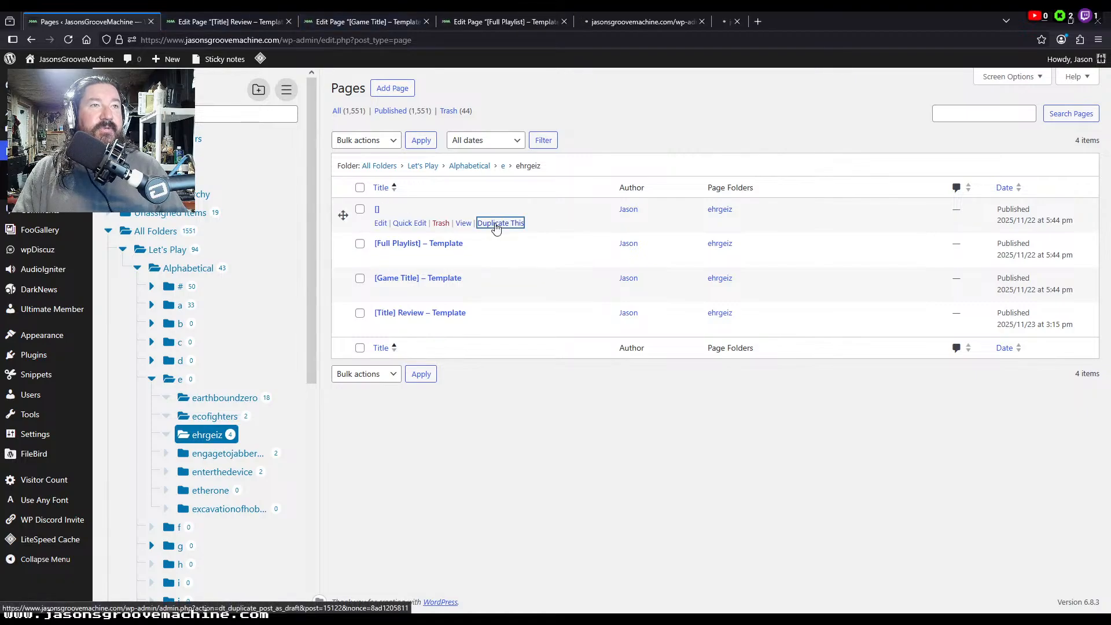
{"action": "middle_click", "coordinate": [497, 225]}
Step: Retitle the [Title] Review page "Ehrgeiz: God Bless The Ring Review"
{"action": "key", "text": "ctrl+Tab"}
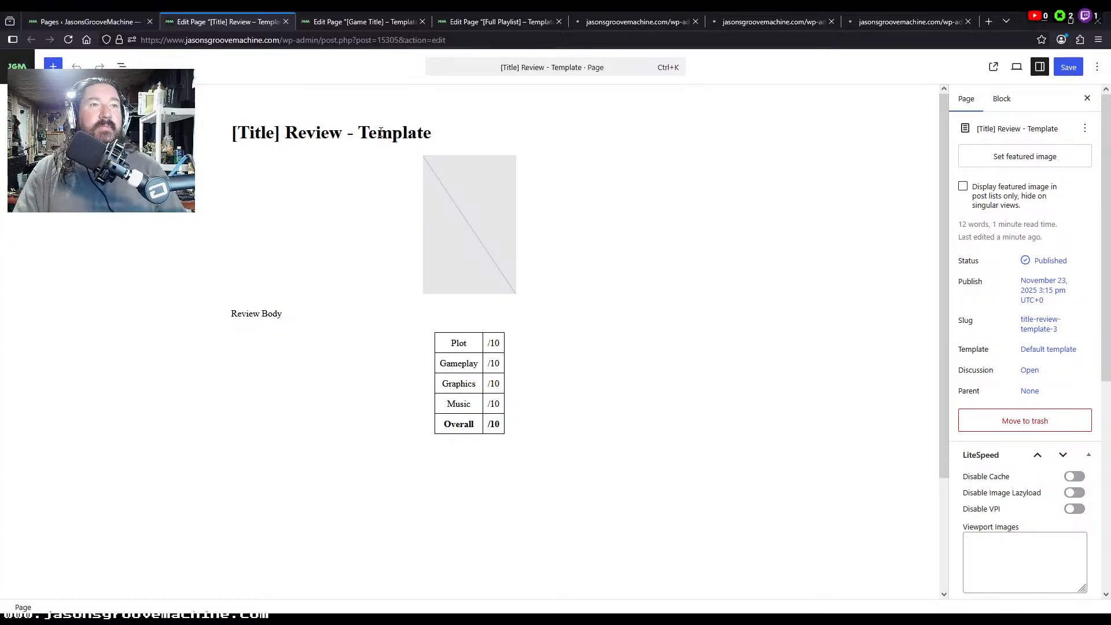
{"action": "key", "text": "BackSpace"}
{"action": "key", "text": "BackSpace"}
{"action": "key", "text": "BackSpace"}
{"action": "key", "text": "BackSpace"}
{"action": "key", "text": "BackSpace"}
{"action": "key", "text": "BackSpace"}
{"action": "key", "text": "BackSpace"}
{"action": "key", "text": "BackSpace"}
{"action": "key", "text": "BackSpace"}
{"action": "key", "text": "BackSpace"}
{"action": "key", "text": "BackSpace"}
{"action": "key", "text": "BackSpace"}
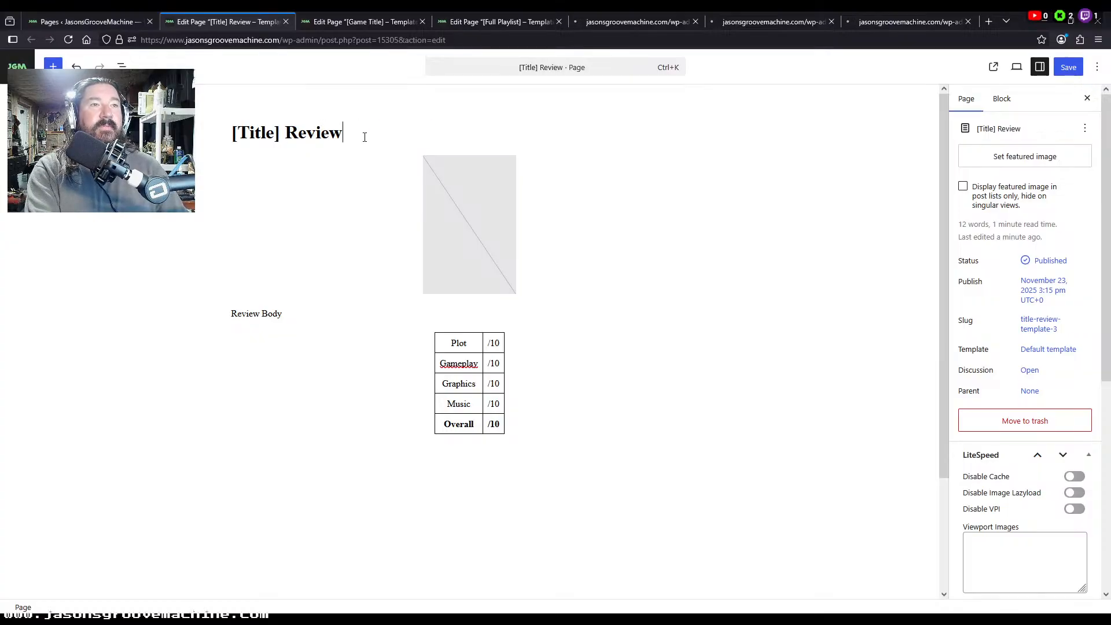
{"action": "type", "text": "w"}
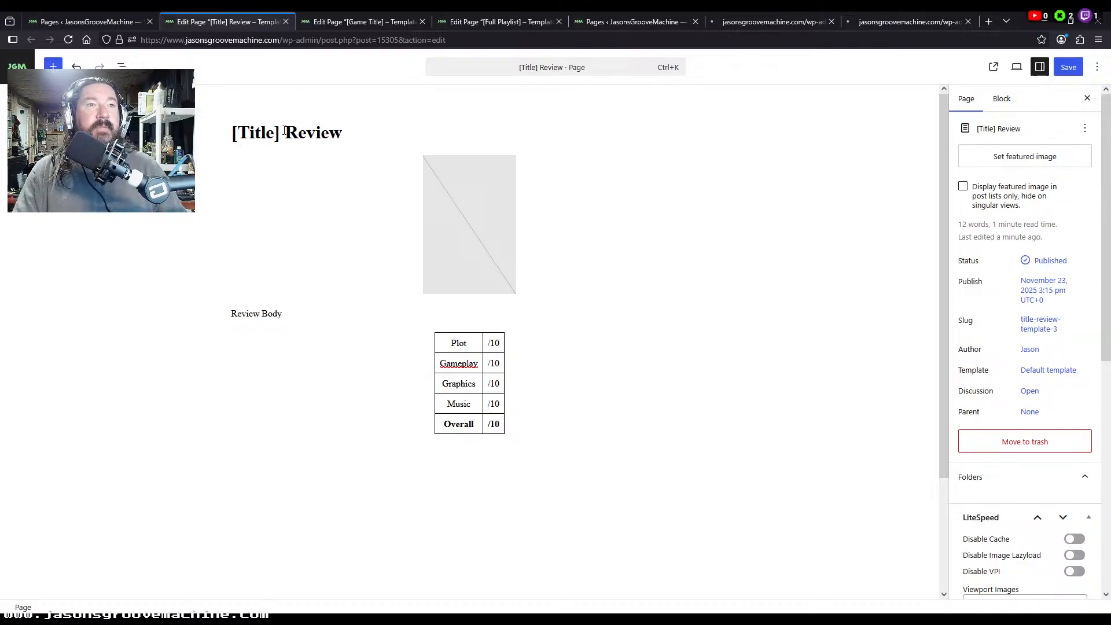
{"action": "key", "text": "shift+Home"}
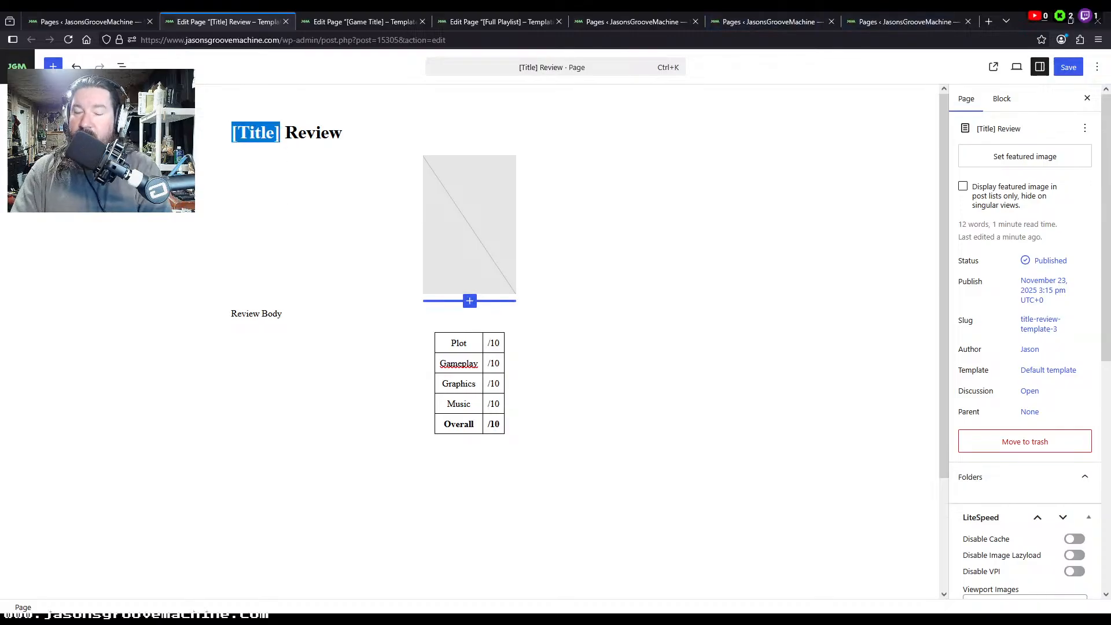
{"action": "type", "text": "Ehg"}
{"action": "key", "text": "BackSpace"}
{"action": "type", "text": "rgeiz: God Bless The Ring"}
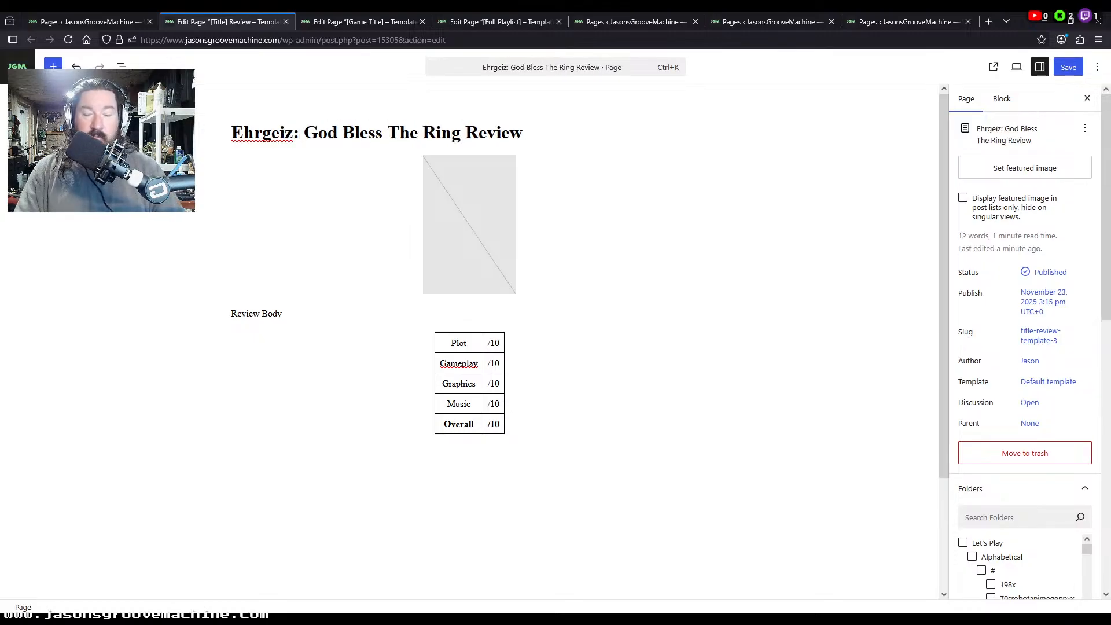
Step: Set the review page's slug to ehrgeiz-god-bless-the-ring-review from its title and copy the permalink
{"action": "key", "text": "ctrl+a"}
{"action": "key", "text": "BackSpace"}
{"action": "key", "text": "ctrl+z"}
{"action": "key", "text": "ctrl+a"}
{"action": "key", "text": "ctrl+c"}
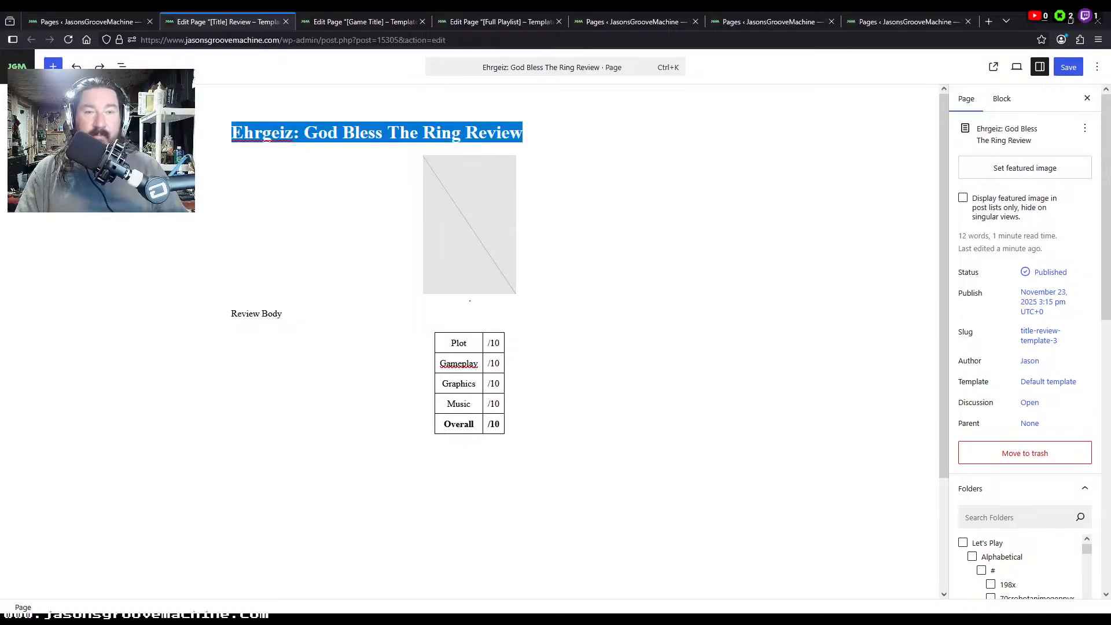
{"action": "left_click", "coordinate": [1036, 347]}
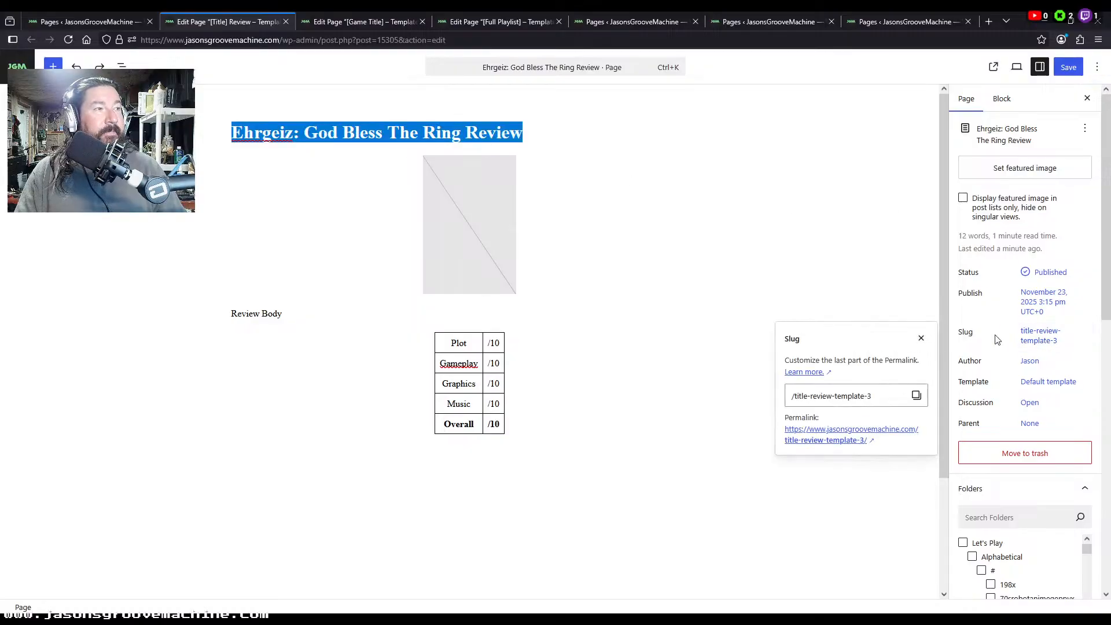
{"action": "triple_click", "coordinate": [893, 396]}
{"action": "key", "text": "ctrl+v"}
{"action": "left_click", "coordinate": [916, 395]}
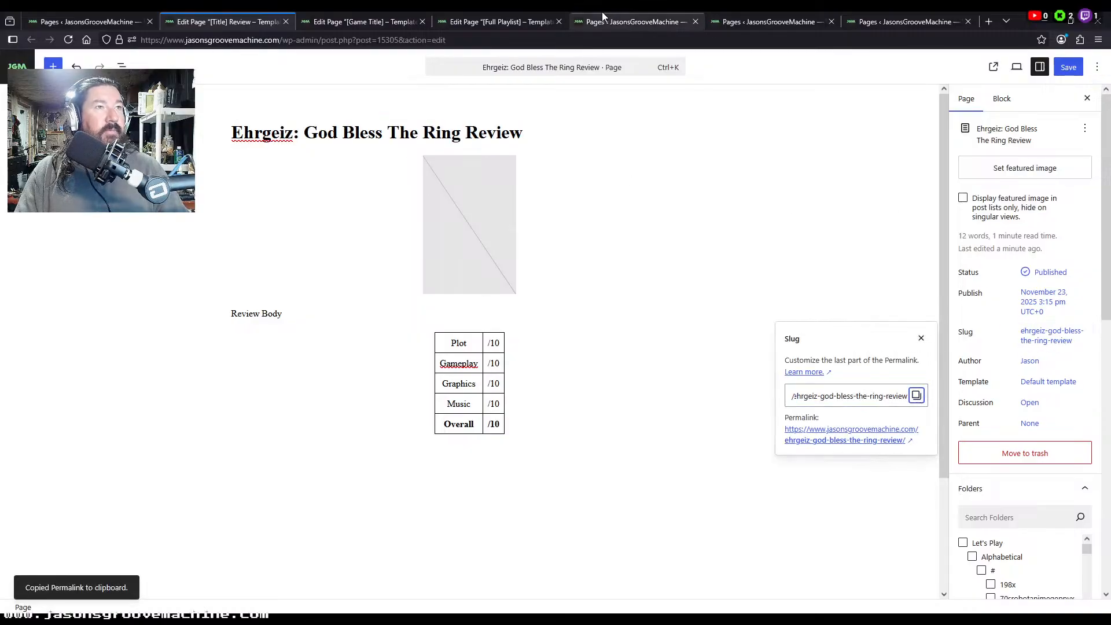
{"action": "left_click", "coordinate": [351, 15]}
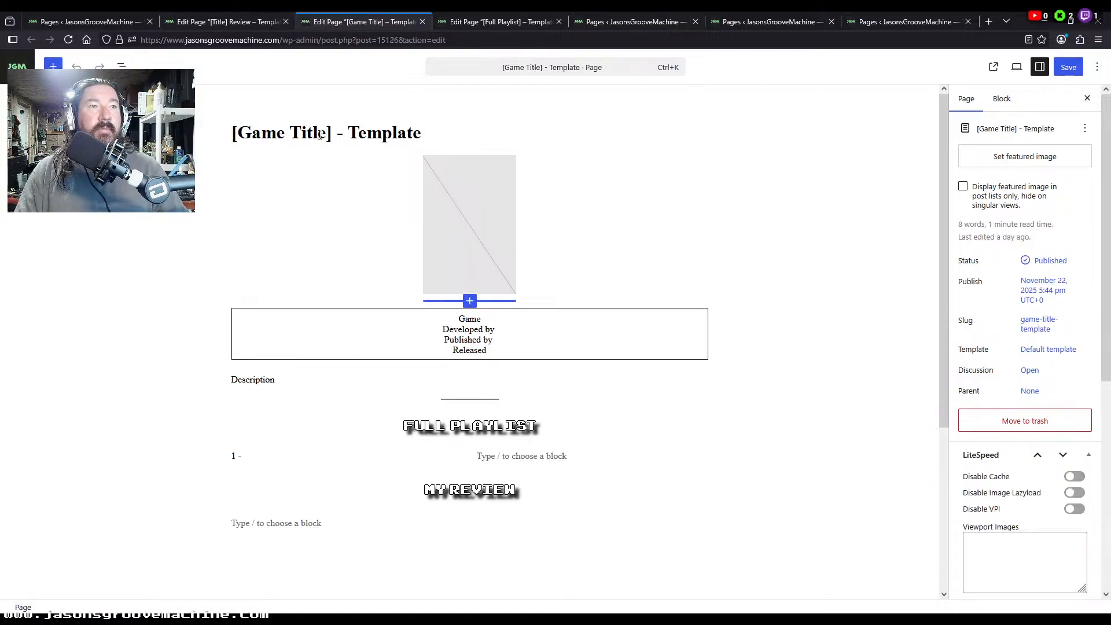
{"action": "double_click", "coordinate": [415, 133]}
{"action": "key", "text": "BackSpace"}
{"action": "key", "text": "BackSpace"}
{"action": "key", "text": "BackSpace"}
{"action": "key", "text": "BackSpace"}
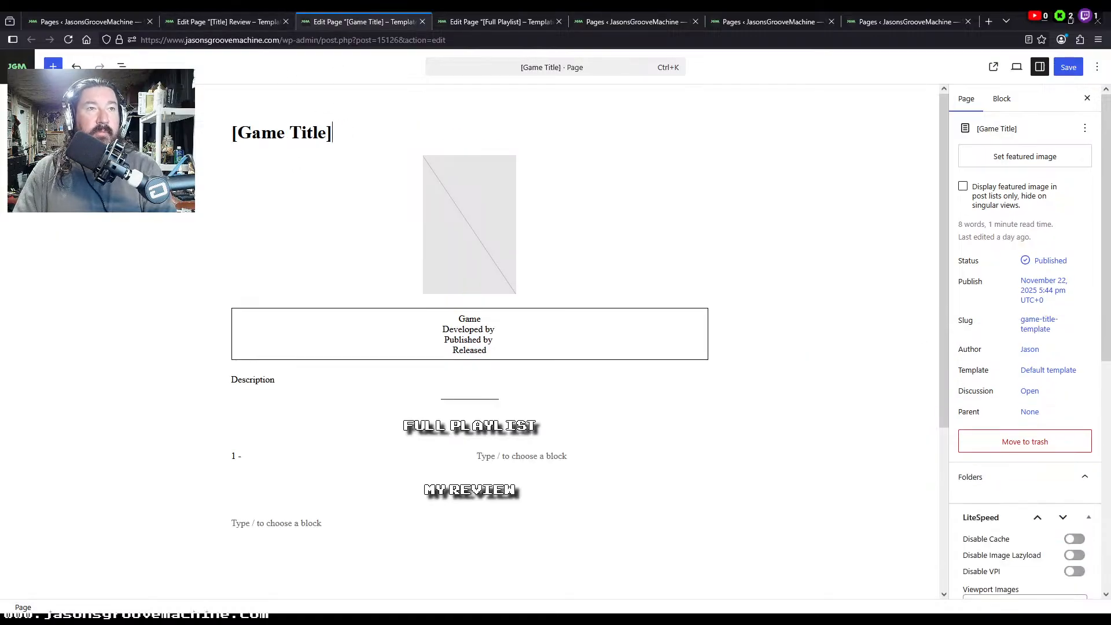
{"action": "key", "text": "shift+Home"}
{"action": "key", "text": "ctrl+v"}
{"action": "key", "text": "ctrl+z"}
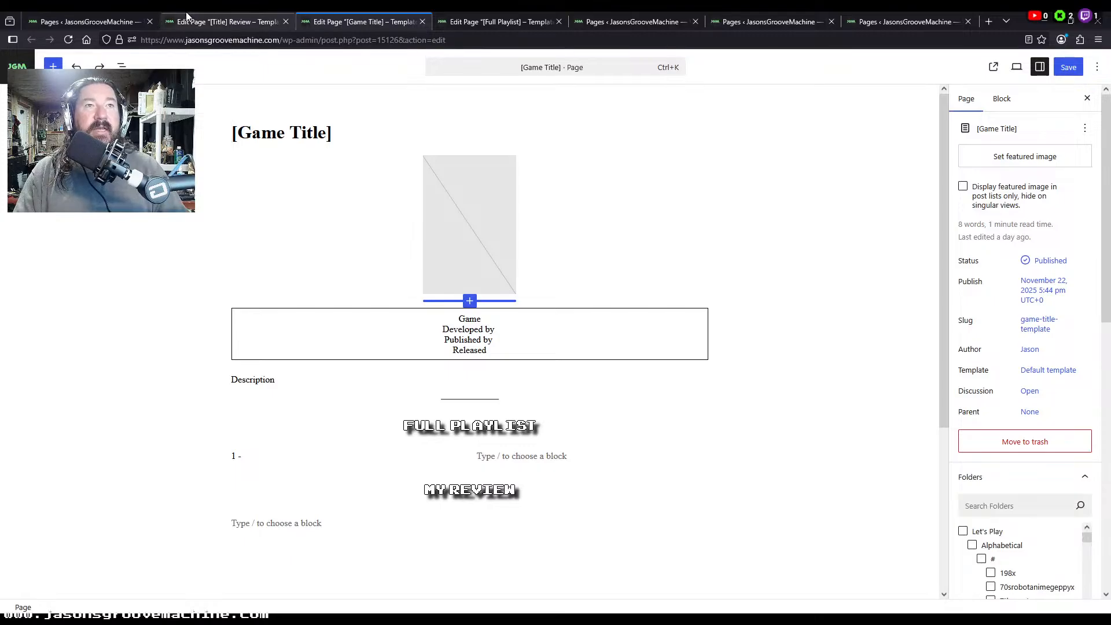
Step: Retitle the [Game Title] page "Ehrgeiz: God Bless The Ring", reusing the review page's title without the word Review
{"action": "left_click", "coordinate": [186, 12]}
{"action": "triple_click", "coordinate": [350, 129]}
{"action": "left_click", "coordinate": [356, 25]}
{"action": "triple_click", "coordinate": [315, 129]}
{"action": "key", "text": "ctrl+v"}
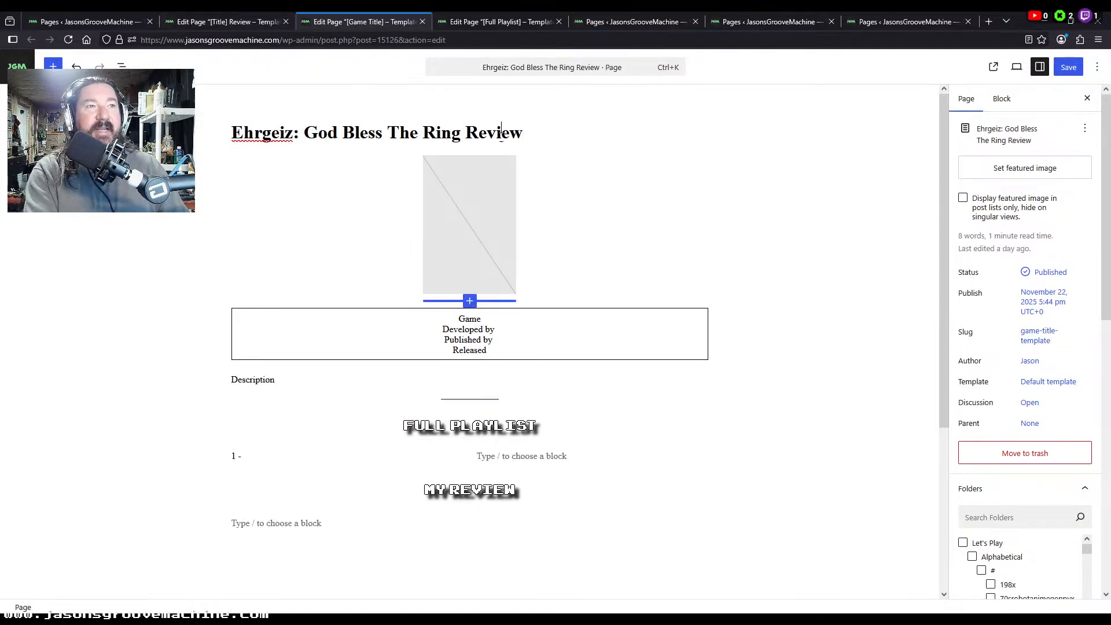
{"action": "key", "text": "BackSpace"}
{"action": "key", "text": "BackSpace"}
{"action": "key", "text": "BackSpace"}
{"action": "key", "text": "BackSpace"}
{"action": "key", "text": "BackSpace"}
{"action": "key", "text": "BackSpace"}
{"action": "key", "text": "BackSpace"}
{"action": "key", "text": "ctrl+a"}
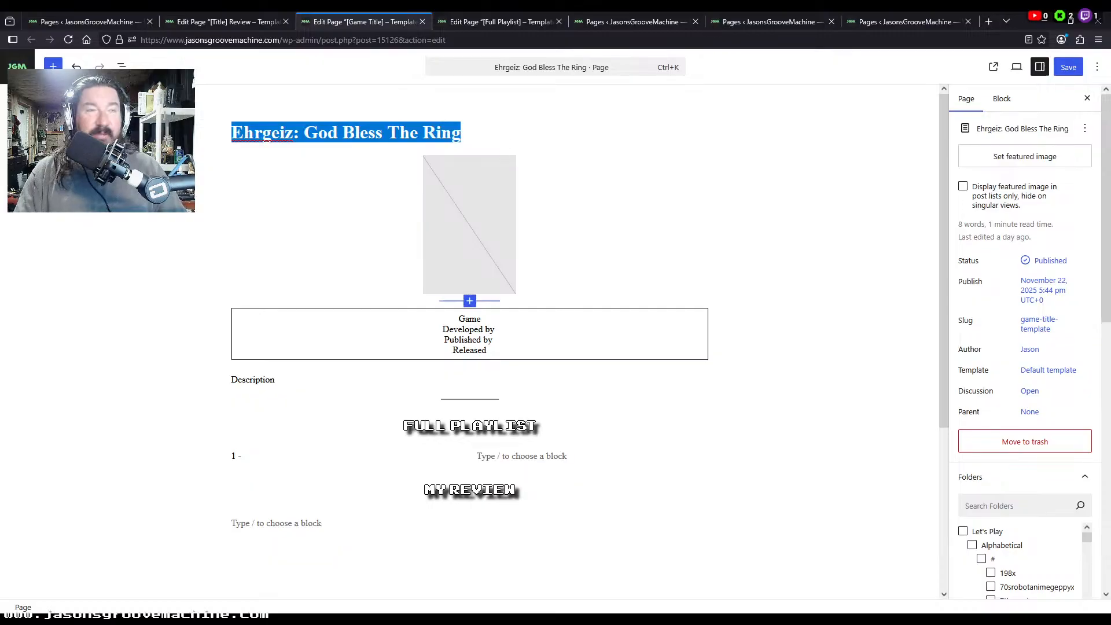
Step: Retitle the [Full Playlist] page "Full Playlist Ehrgeiz: God Bless The Ring", removing the brackets and dash and replacing the word Template
{"action": "left_click", "coordinate": [503, 21]}
{"action": "double_click", "coordinate": [417, 133]}
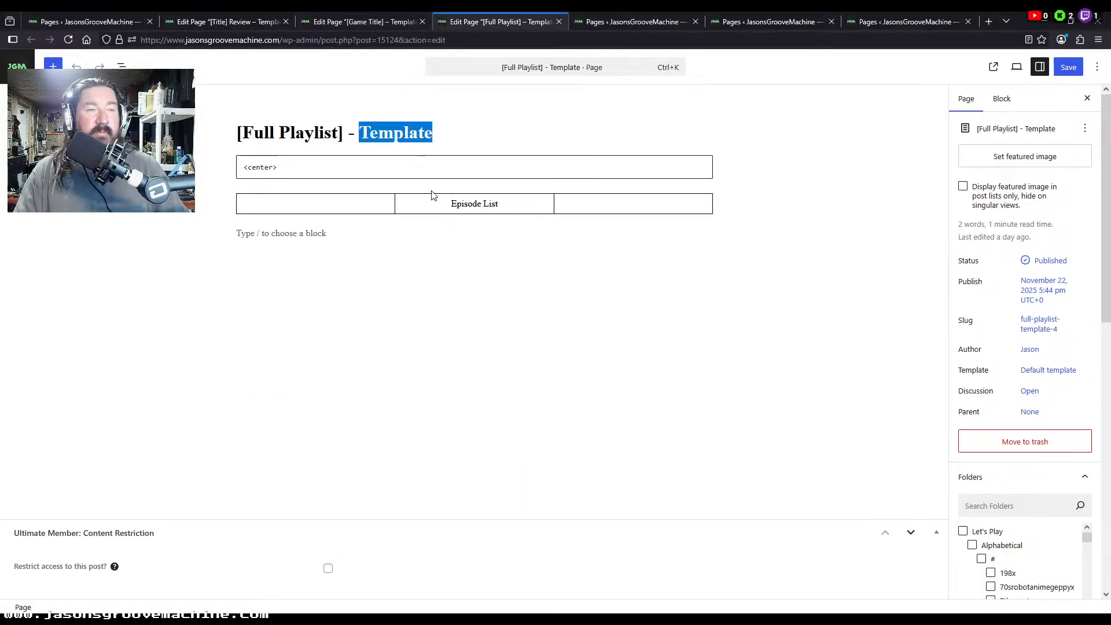
{"action": "key", "text": "ctrl+v"}
{"action": "key", "text": "Home"}
{"action": "key", "text": "Delete"}
{"action": "key", "text": "Right"}
{"action": "key", "text": "Delete"}
{"action": "key", "text": "Delete"}
{"action": "key", "text": "Delete"}
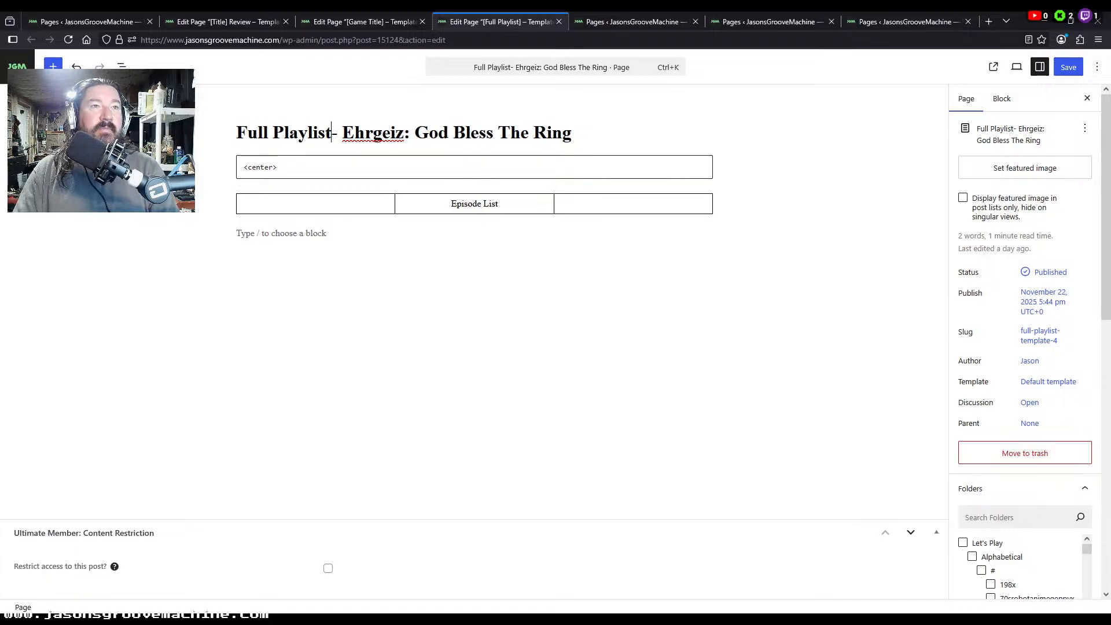
Step: Set the game page's slug to ehrgeiz-god-bless-the-ring and copy its permalink
{"action": "left_click", "coordinate": [379, 24]}
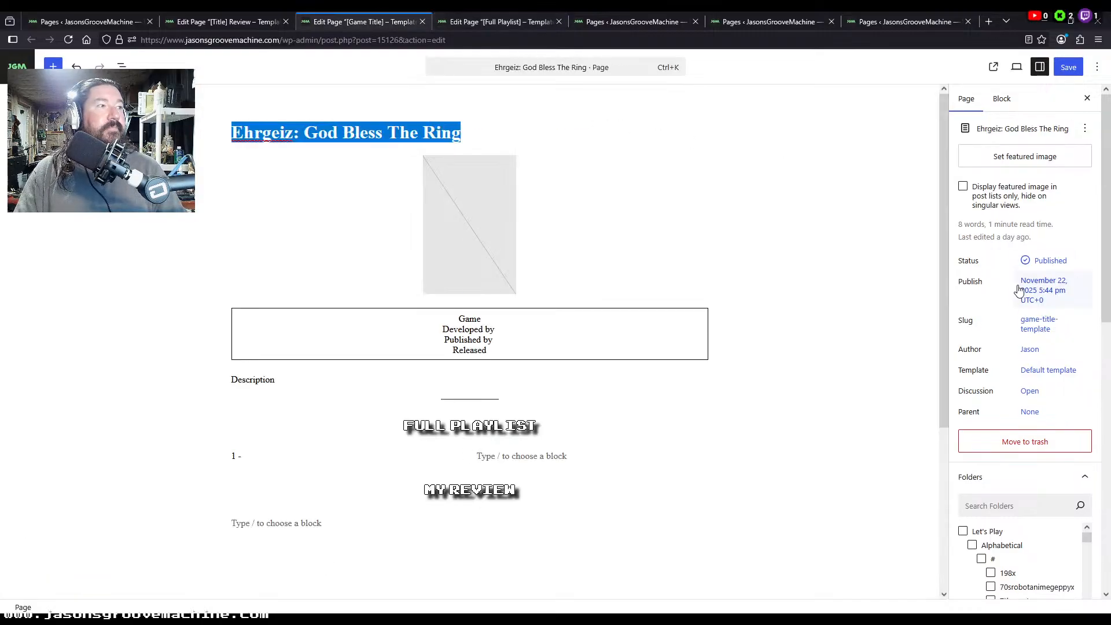
{"action": "left_click", "coordinate": [1040, 325]}
{"action": "left_click", "coordinate": [895, 382]}
{"action": "key", "text": "ctrl+a"}
{"action": "key", "text": "ctrl+v"}
{"action": "left_click", "coordinate": [916, 384]}
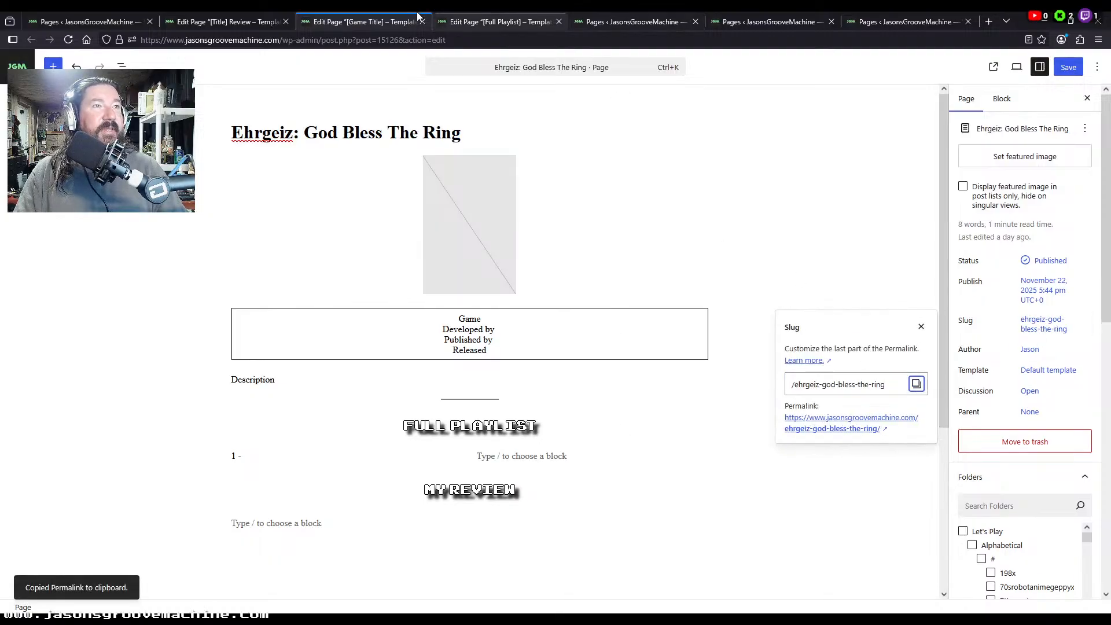
Step: Return to the Ehrgeiz review page, keep it open with its edits, and save it
{"action": "left_click", "coordinate": [249, 17]}
{"action": "left_click", "coordinate": [285, 22]}
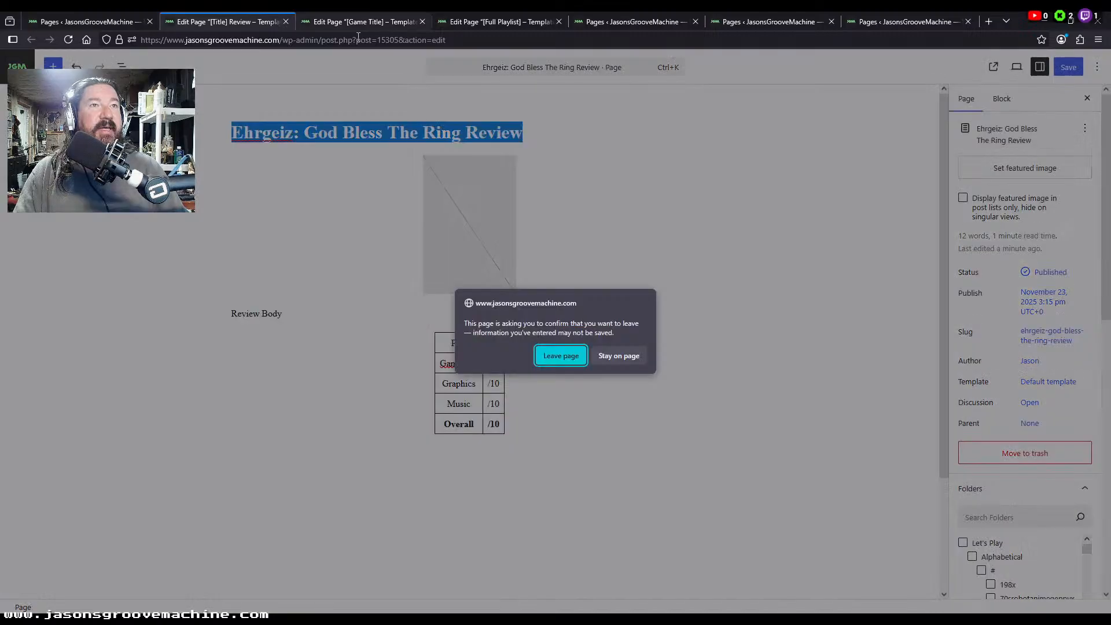
{"action": "left_click", "coordinate": [624, 355]}
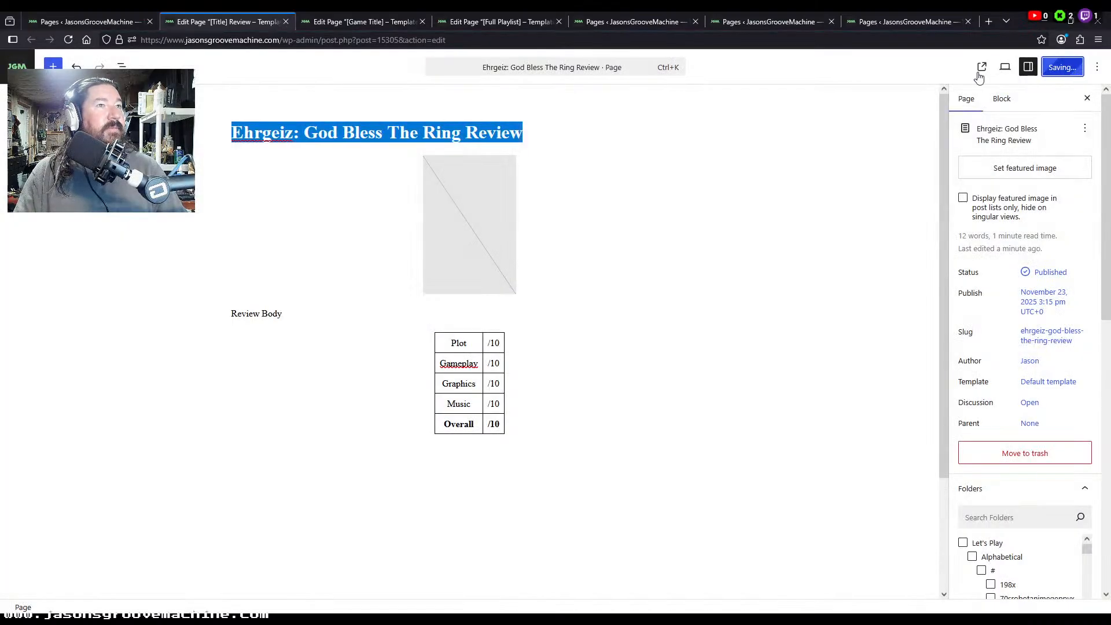
Step: Link the Episode List text in the playlist page's table to the Ehrgeiz game page's permalink and save the page
{"action": "left_click", "coordinate": [485, 19]}
{"action": "triple_click", "coordinate": [482, 209]}
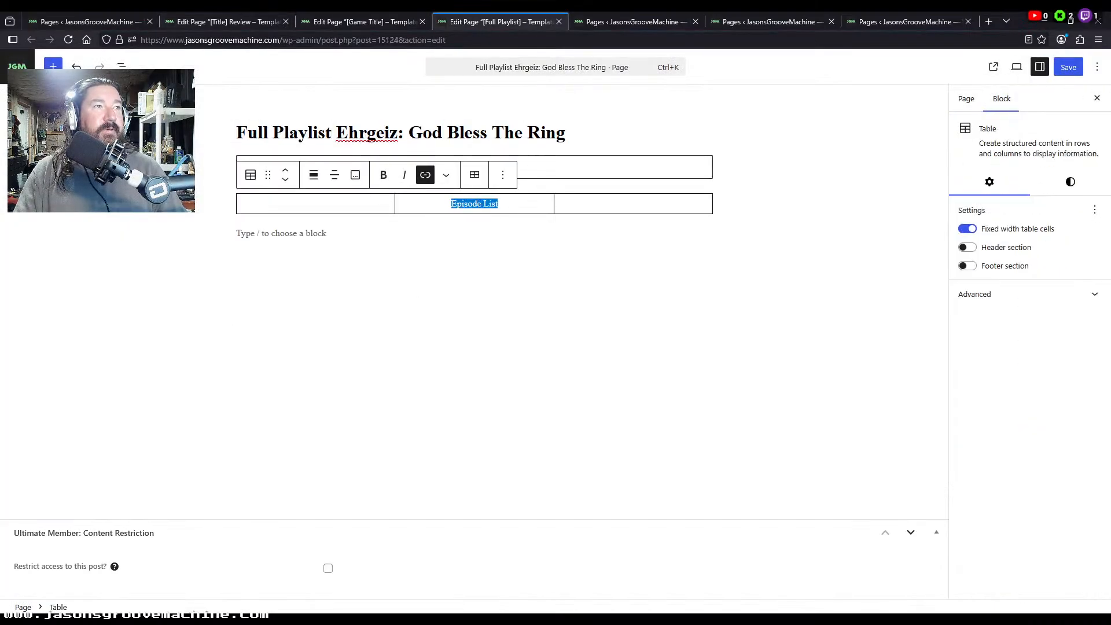
{"action": "left_click", "coordinate": [1072, 70]}
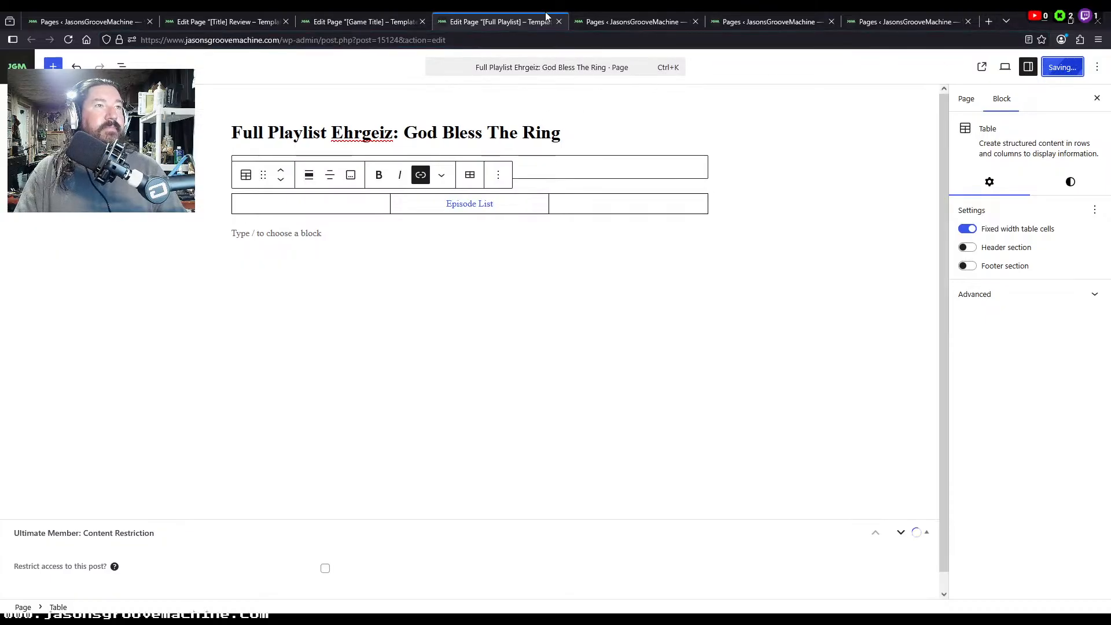
Step: Close the full playlist editor and two of the tabs left over from duplicating the [] page
{"action": "left_click", "coordinate": [559, 22]}
{"action": "left_click", "coordinate": [559, 22]}
{"action": "left_click", "coordinate": [559, 22]}
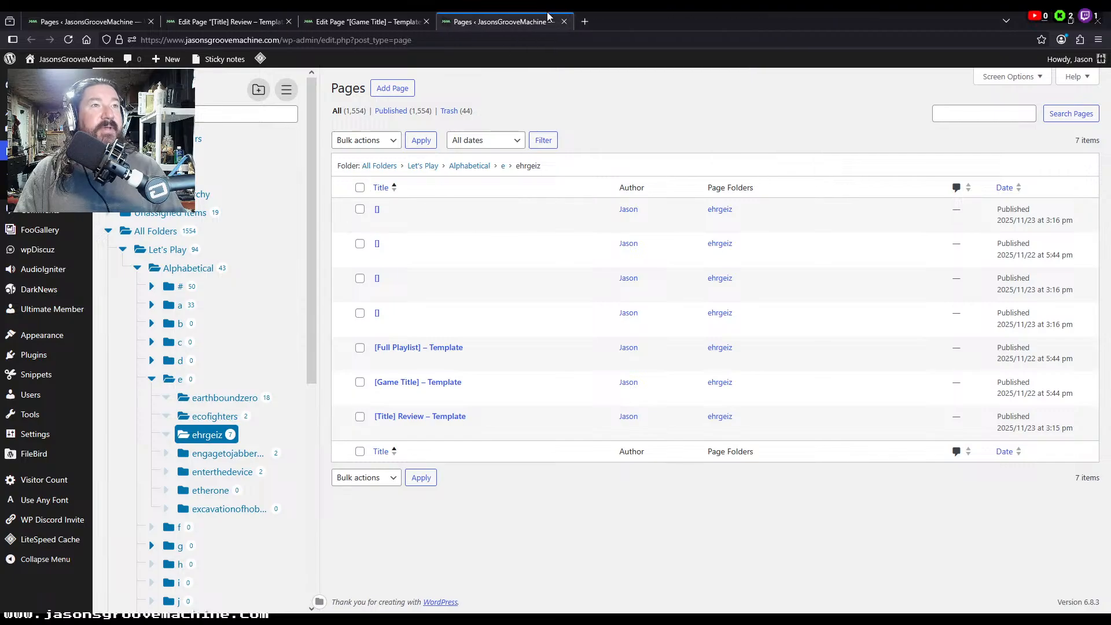
Step: Close the extra pages list and the saved Ehrgeiz: God Bless The Ring Review editor
{"action": "left_click", "coordinate": [564, 22]}
{"action": "left_click", "coordinate": [213, 19]}
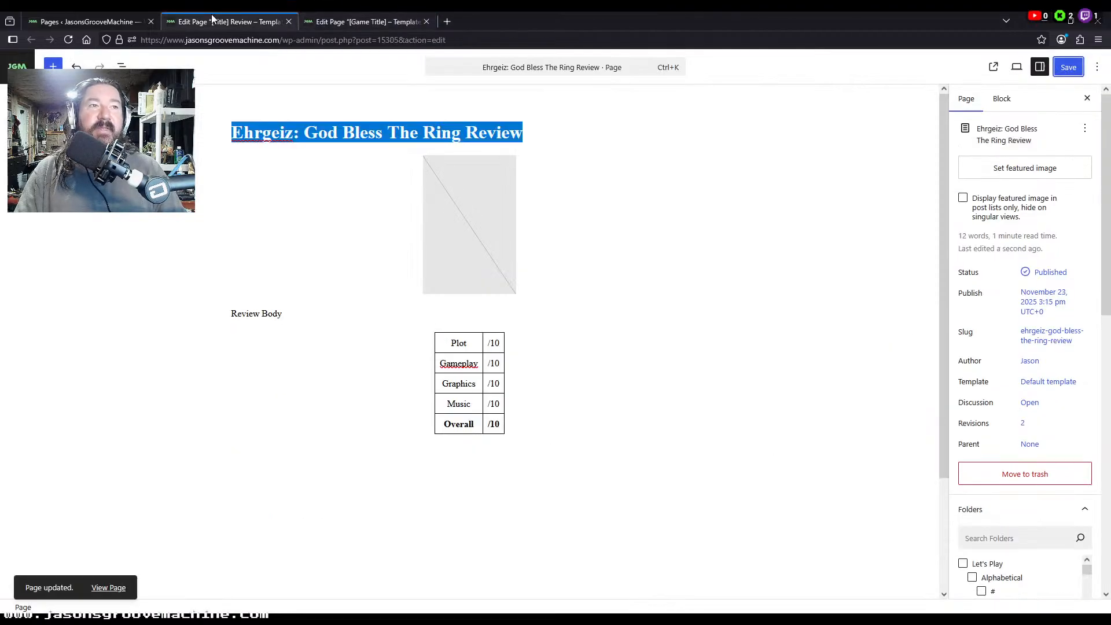
{"action": "left_click", "coordinate": [288, 21]}
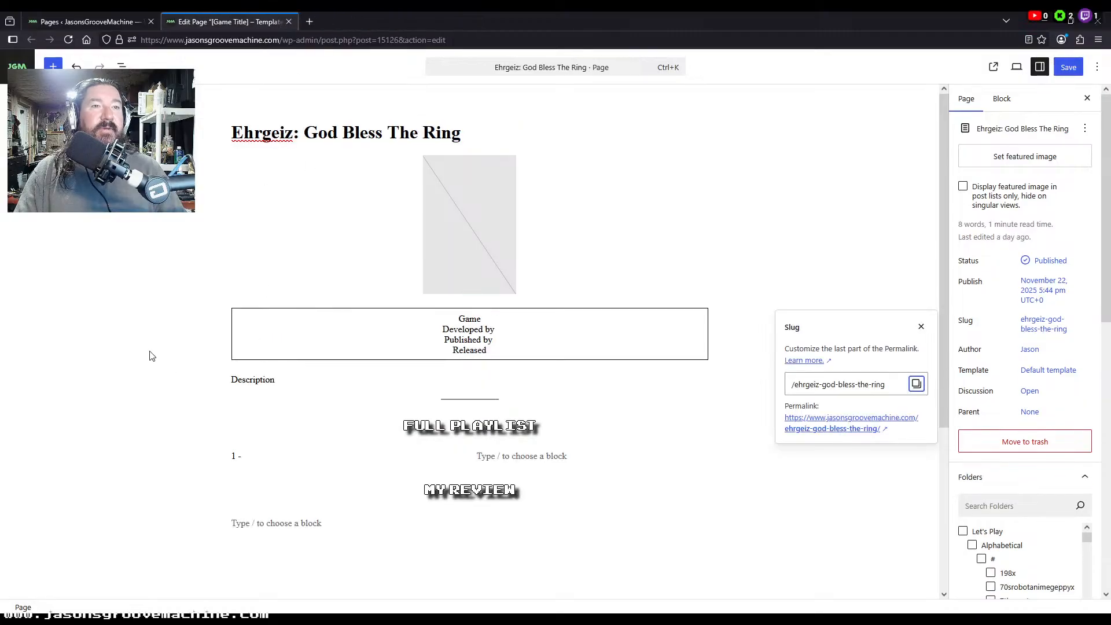
Step: Fill the game page's image placeholder with the Ehrgeiz cover from the game boxes "e" media folder and remove its caption
{"action": "left_click", "coordinate": [503, 207]}
{"action": "left_click", "coordinate": [486, 241]}
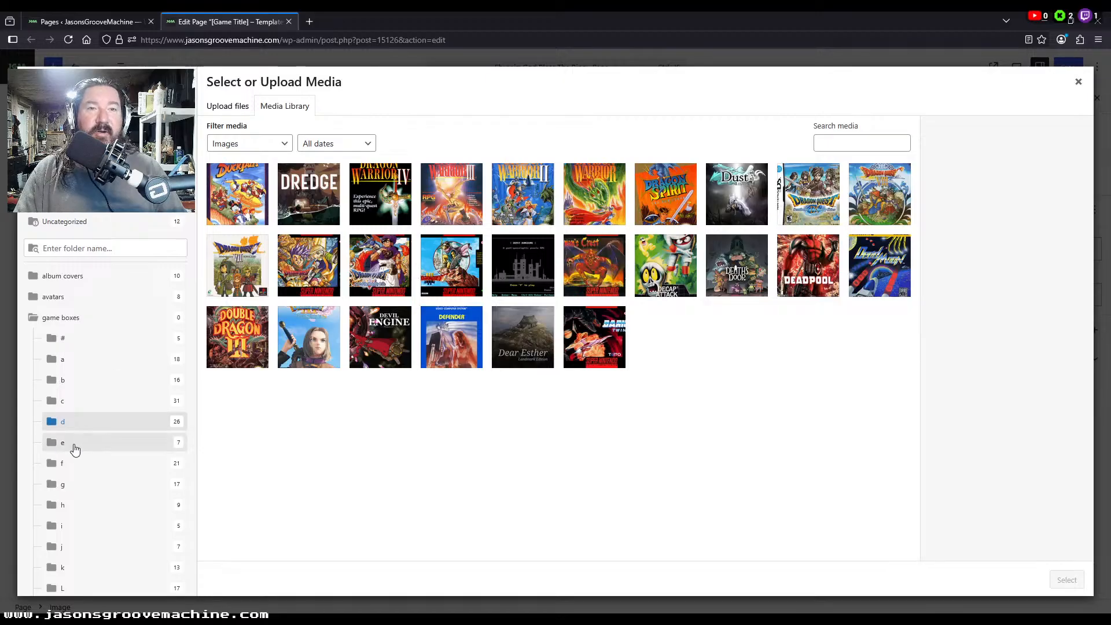
{"action": "left_click", "coordinate": [78, 446]}
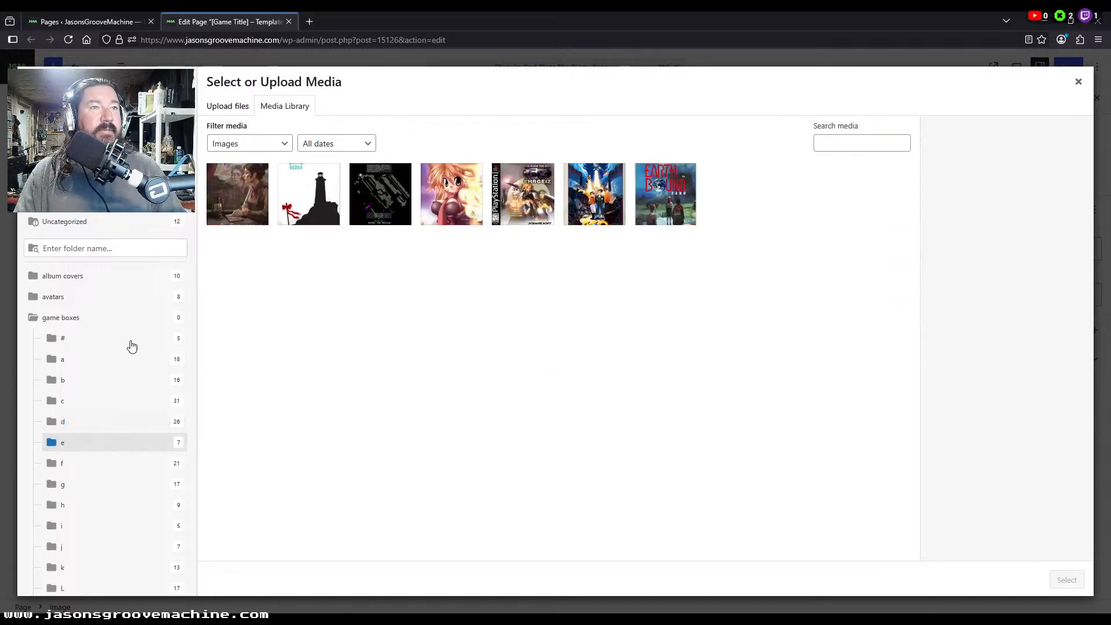
{"action": "left_click", "coordinate": [535, 195]}
{"action": "left_click", "coordinate": [1066, 579]}
{"action": "left_click", "coordinate": [542, 142]}
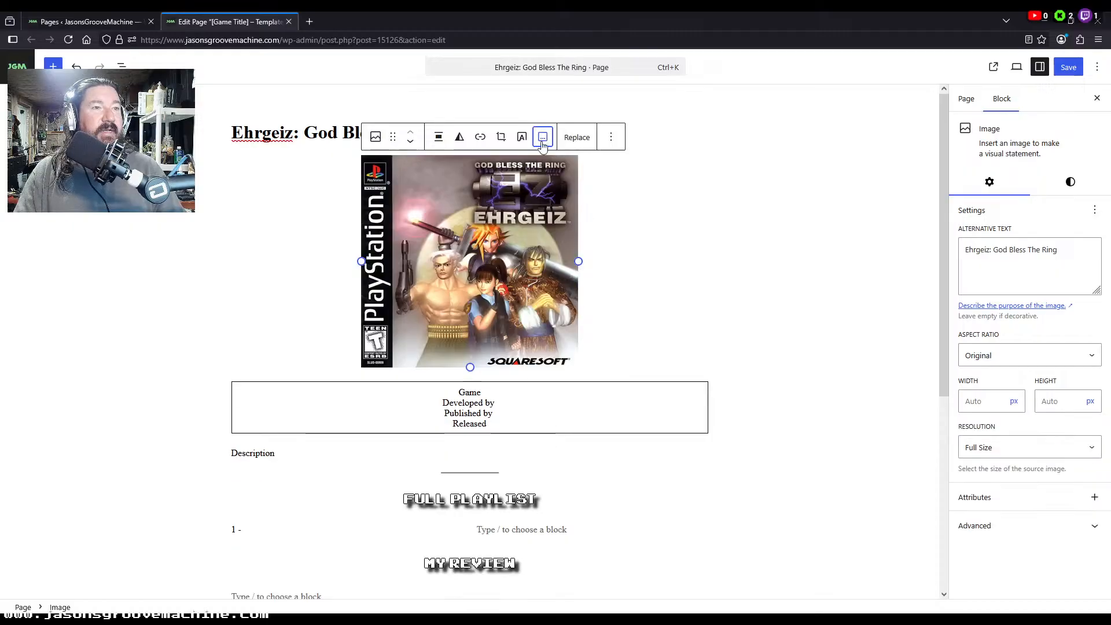
Step: Complete the game info table with Fighting/Adventure Game, Developed by DreamFactory, Published by Square EA and Released 1999
{"action": "left_click", "coordinate": [524, 394]}
{"action": "key", "text": "Home"}
{"action": "type", "text": "Fighting/"}
{"action": "key", "text": "BackSpace"}
{"action": "type", "text": "Adventure"}
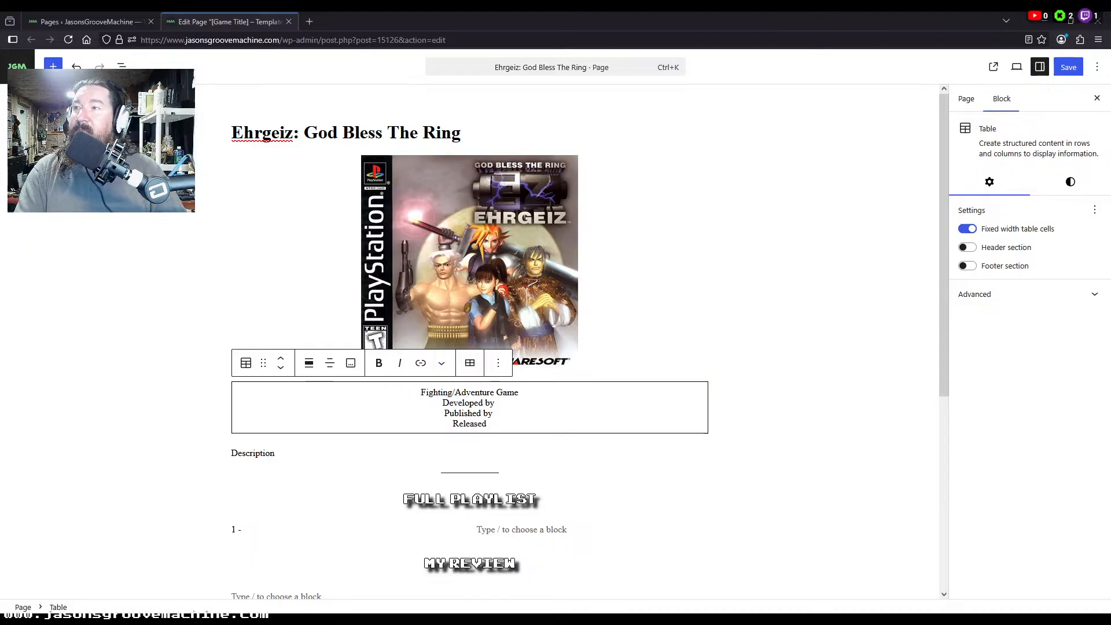
{"action": "left_click", "coordinate": [529, 403]}
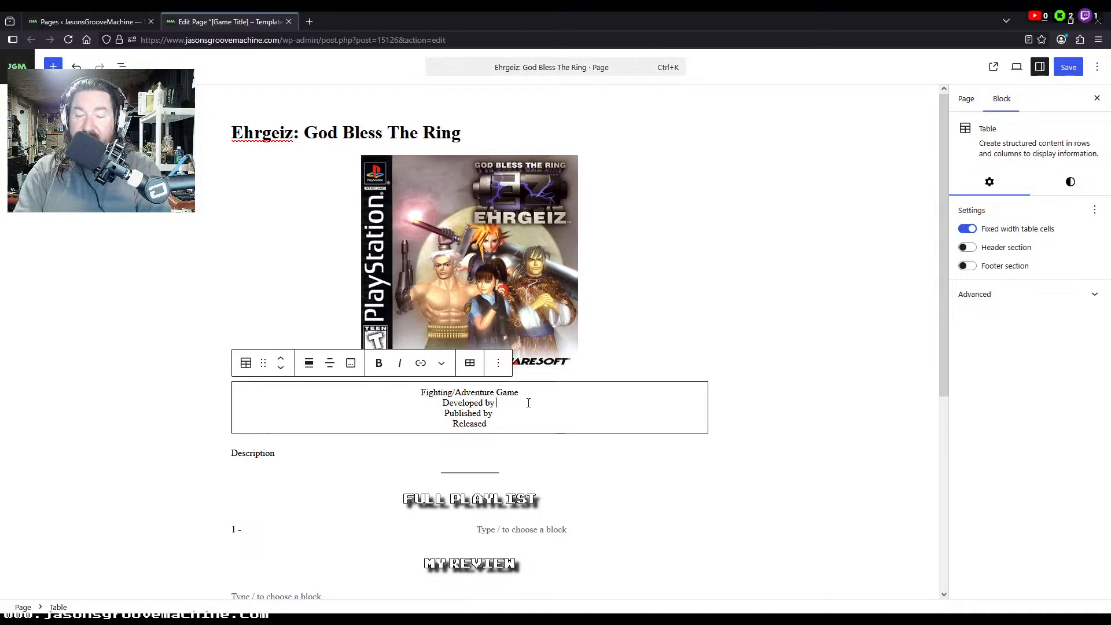
{"action": "type", "text": "DreamFactory"}
{"action": "key", "text": "Down"}
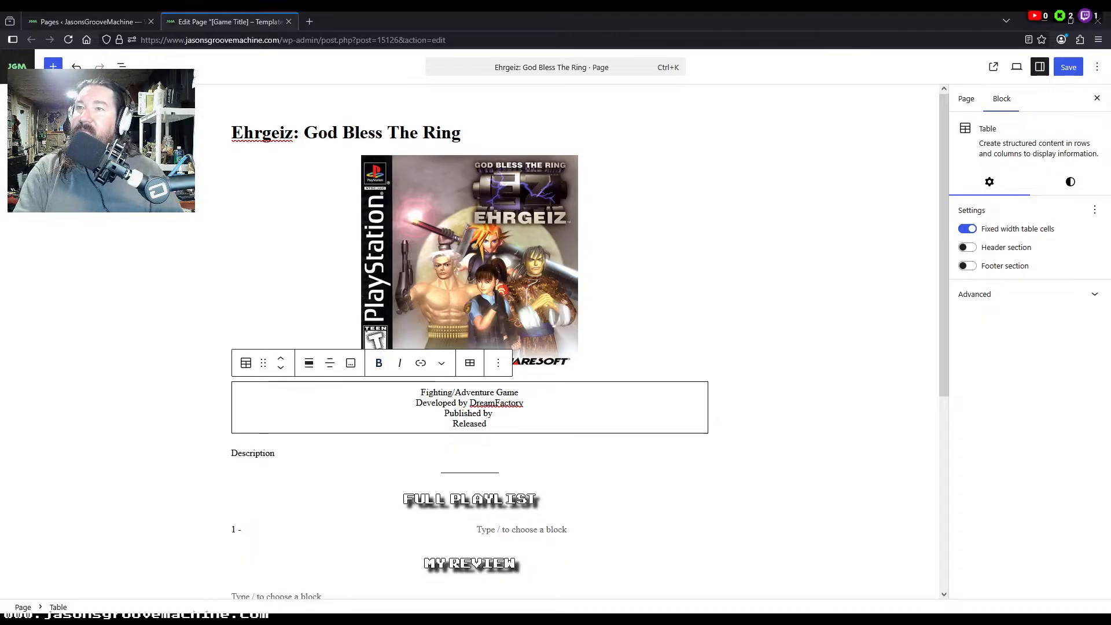
{"action": "type", "text": "SquareEA"}
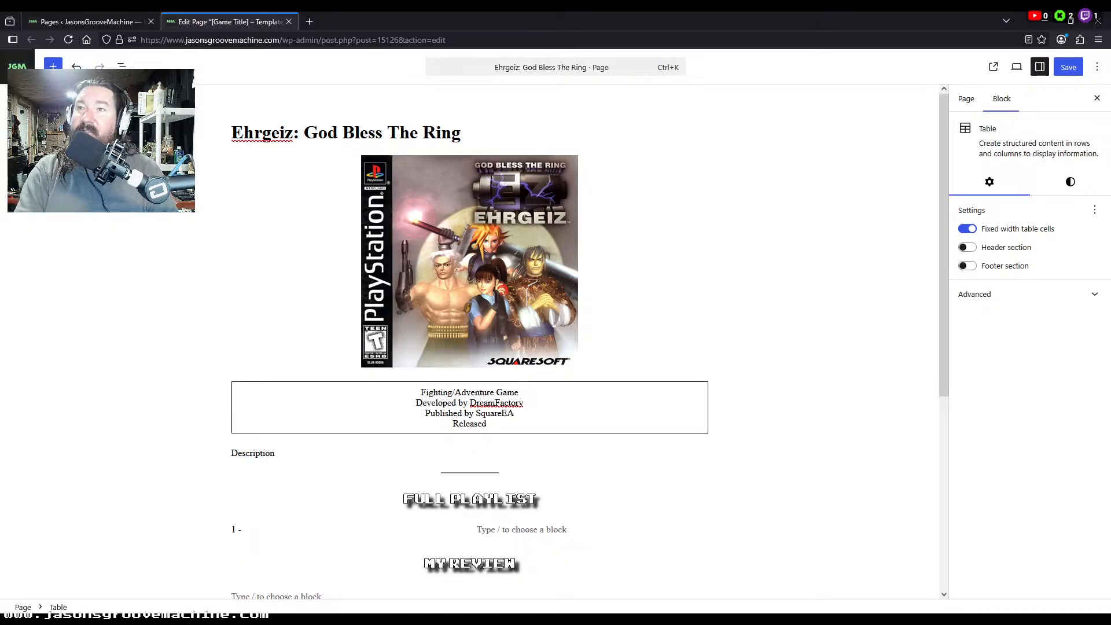
{"action": "key", "text": "Down"}
{"action": "type", "text": "1999"}
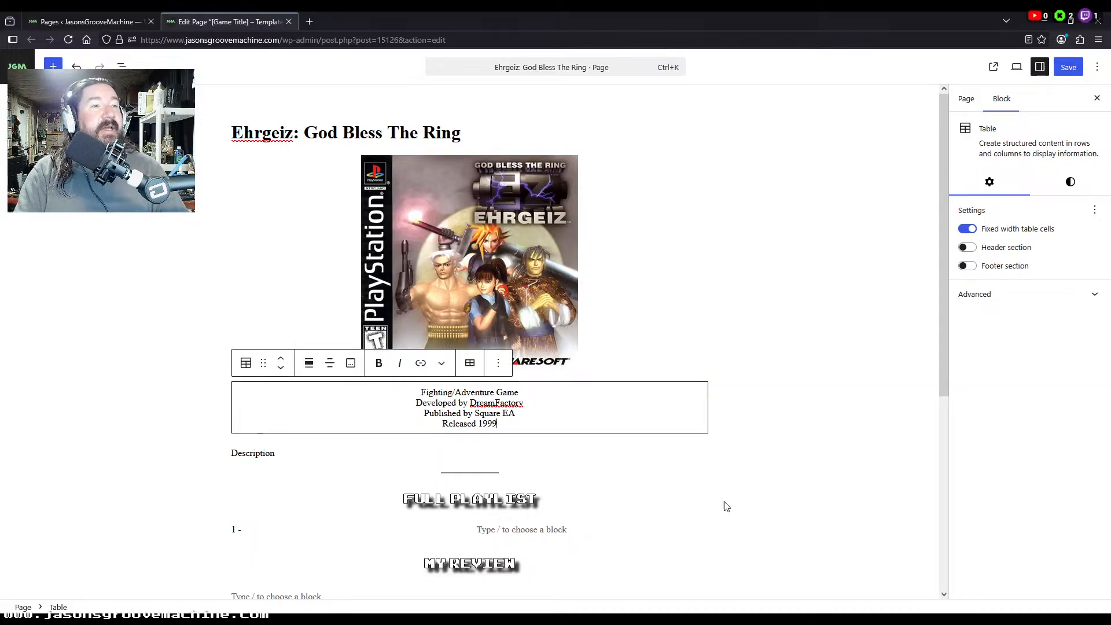
Step: Replace the Description placeholder with the copied Ehrgeiz game description
{"action": "scroll", "coordinate": [174, 461], "scroll_direction": "down", "scroll_amount": 2}
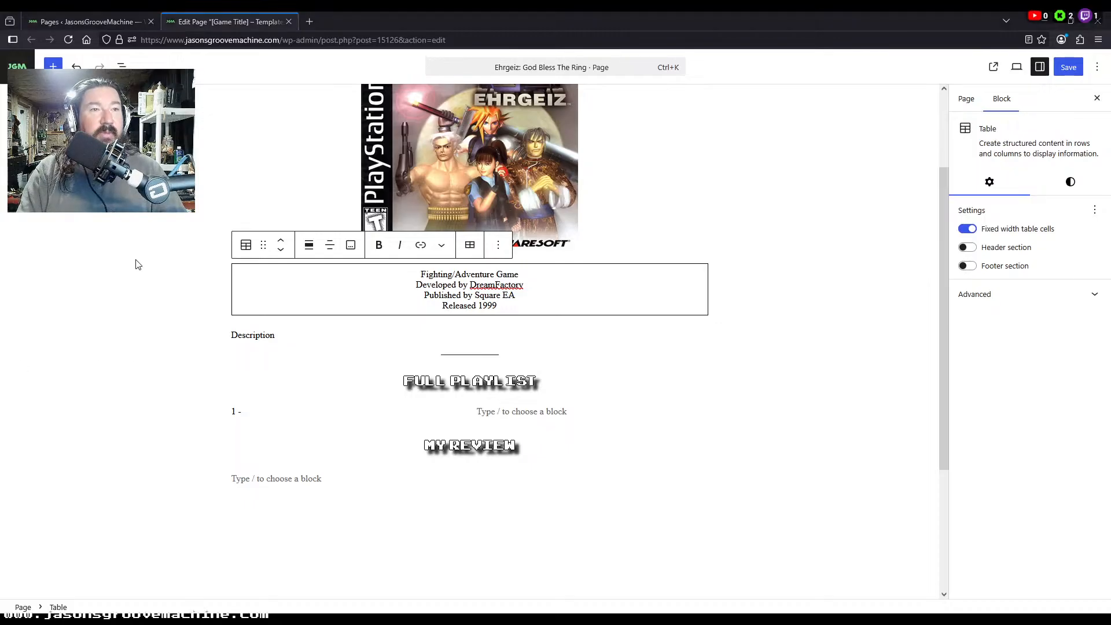
{"action": "double_click", "coordinate": [240, 339]}
{"action": "key", "text": "ctrl+v"}
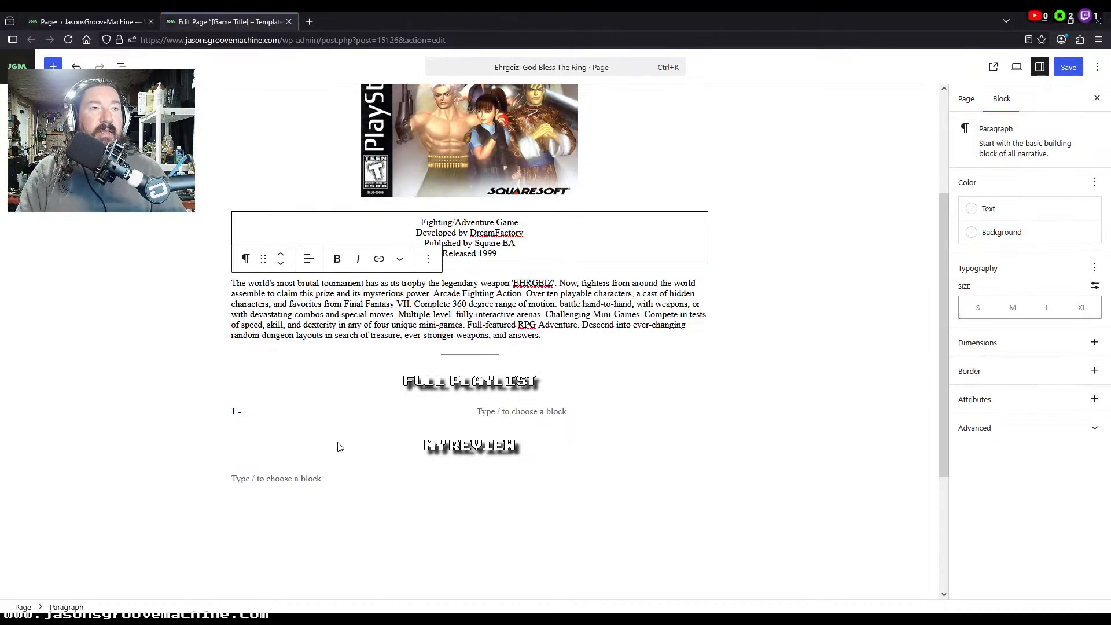
Step: Number the episode columns under Full Playlist, adding "2 -" to the first column and "3 -" and "4 -" to the second
{"action": "left_click", "coordinate": [333, 410]}
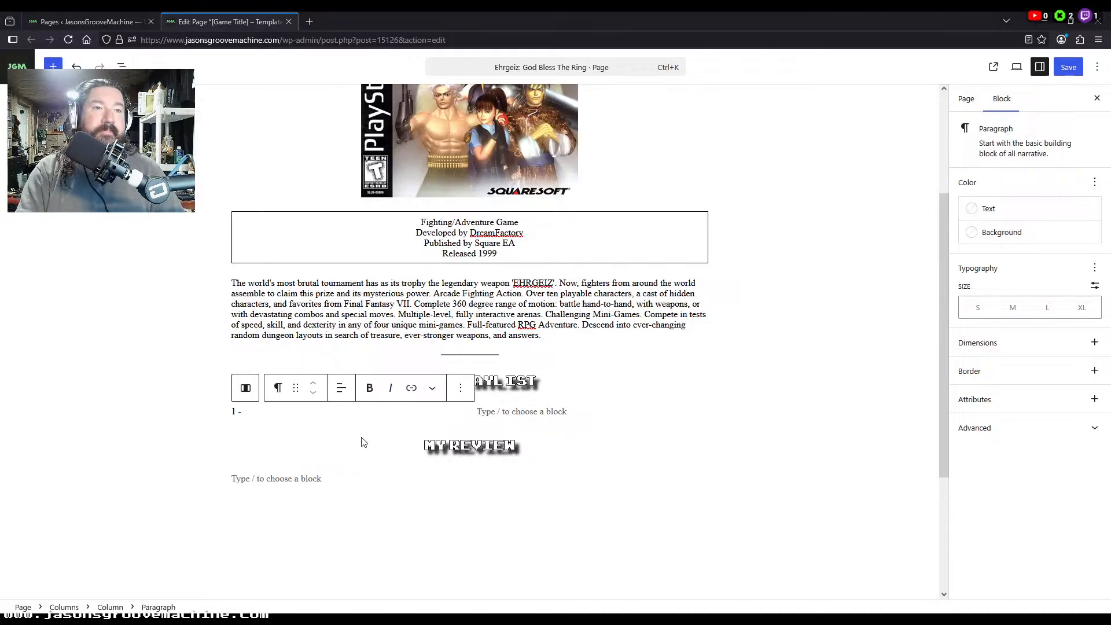
{"action": "key", "text": "Return"}
{"action": "type", "text": "2 -"}
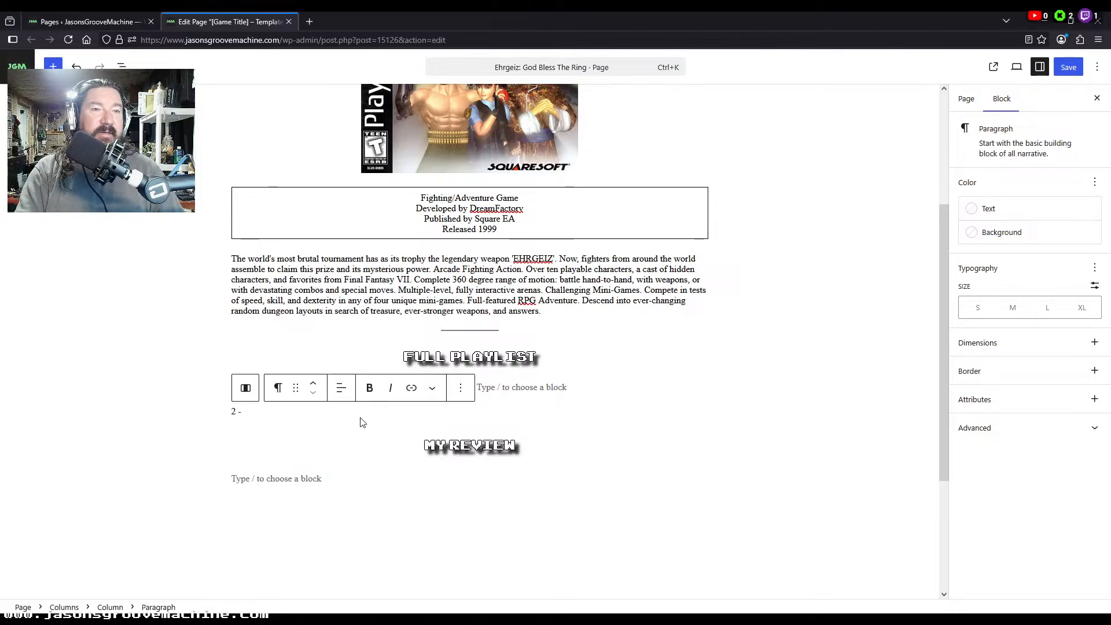
{"action": "left_click", "coordinate": [525, 388]}
{"action": "type", "text": "3"}
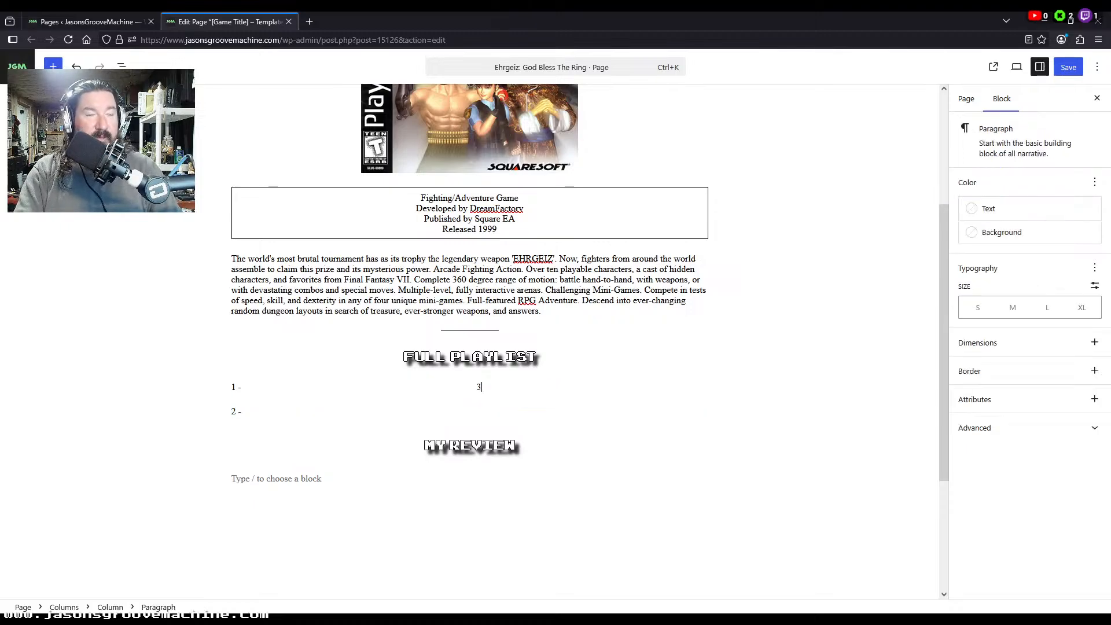
{"action": "type", "text": " - 4"}
{"action": "key", "text": "Return"}
{"action": "key", "text": "BackSpace"}
{"action": "key", "text": "BackSpace"}
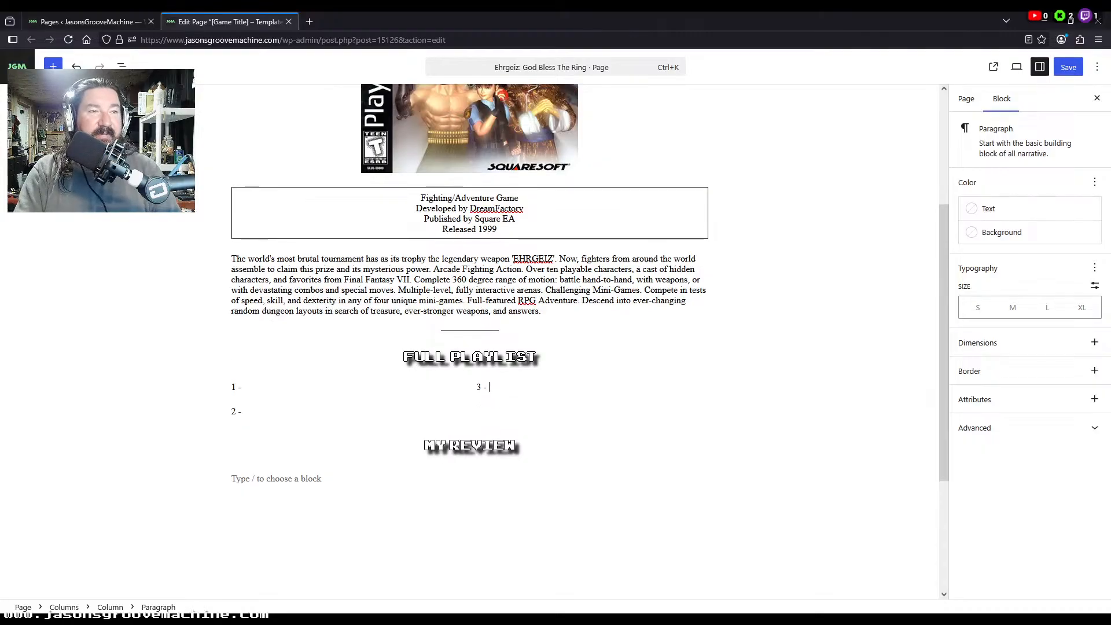
{"action": "key", "text": "Return"}
{"action": "type", "text": "4 -"}
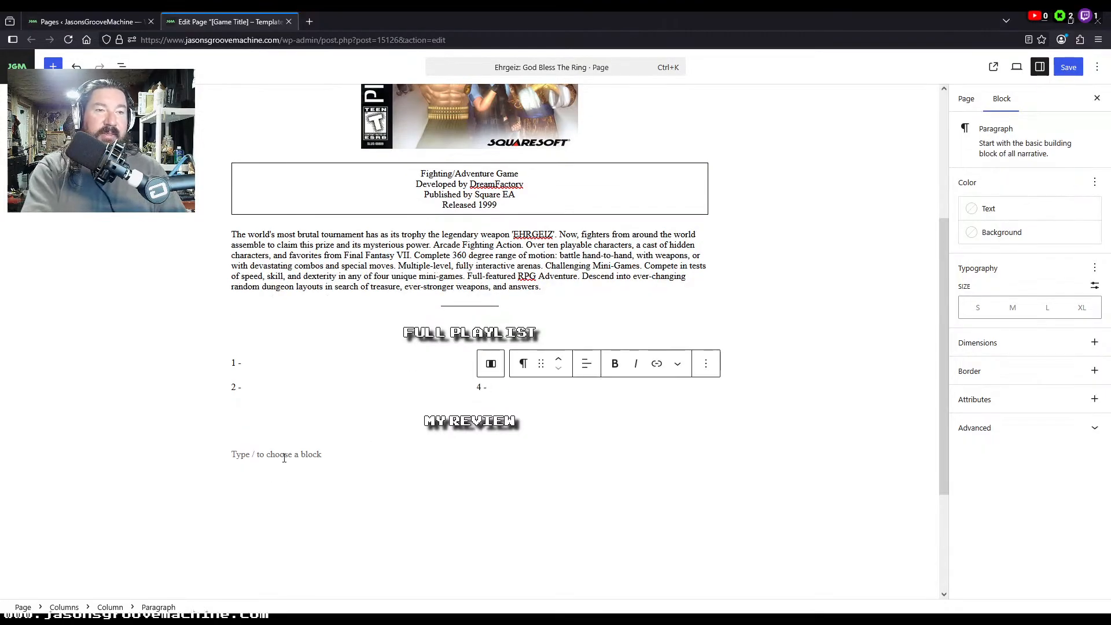
Step: Remove the empty paragraph below the My Review heading and save the game page
{"action": "left_click", "coordinate": [280, 473]}
{"action": "key", "text": "BackSpace"}
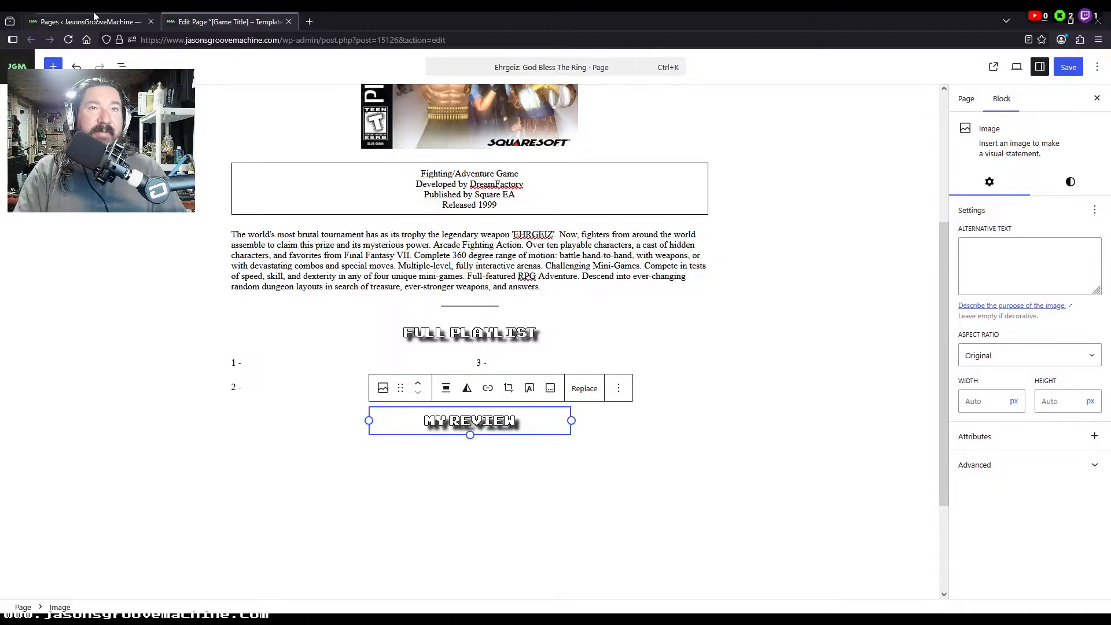
{"action": "left_click", "coordinate": [1068, 67]}
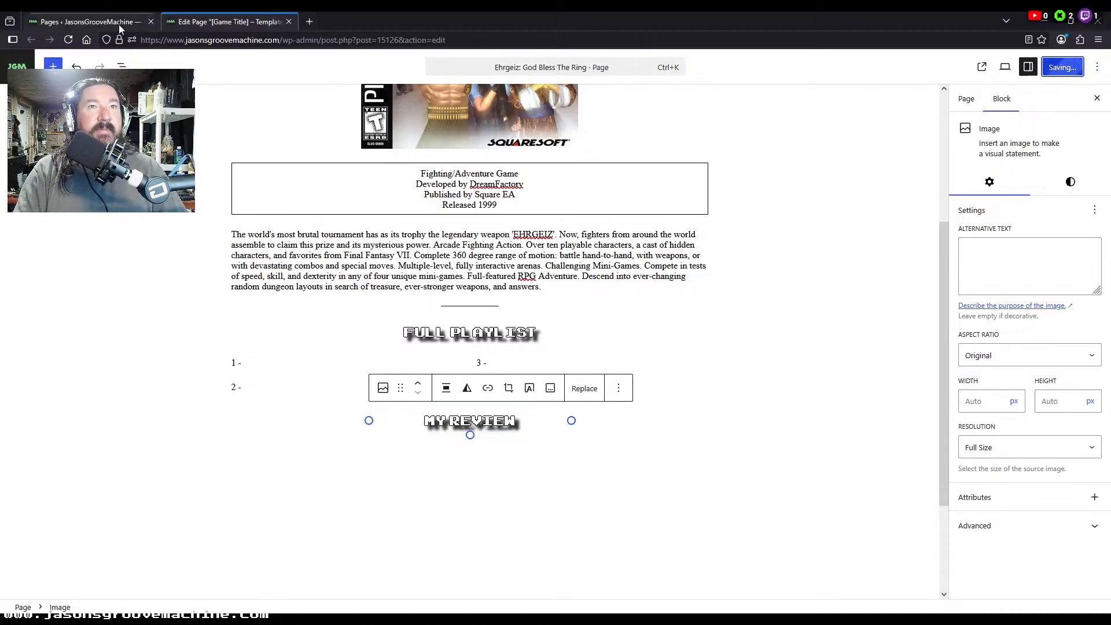
Step: Refresh the pages list, open the Full Playlist Ehrgeiz page for editing in a new tab and copy its page link
{"action": "left_click", "coordinate": [87, 22]}
{"action": "key", "text": "F5"}
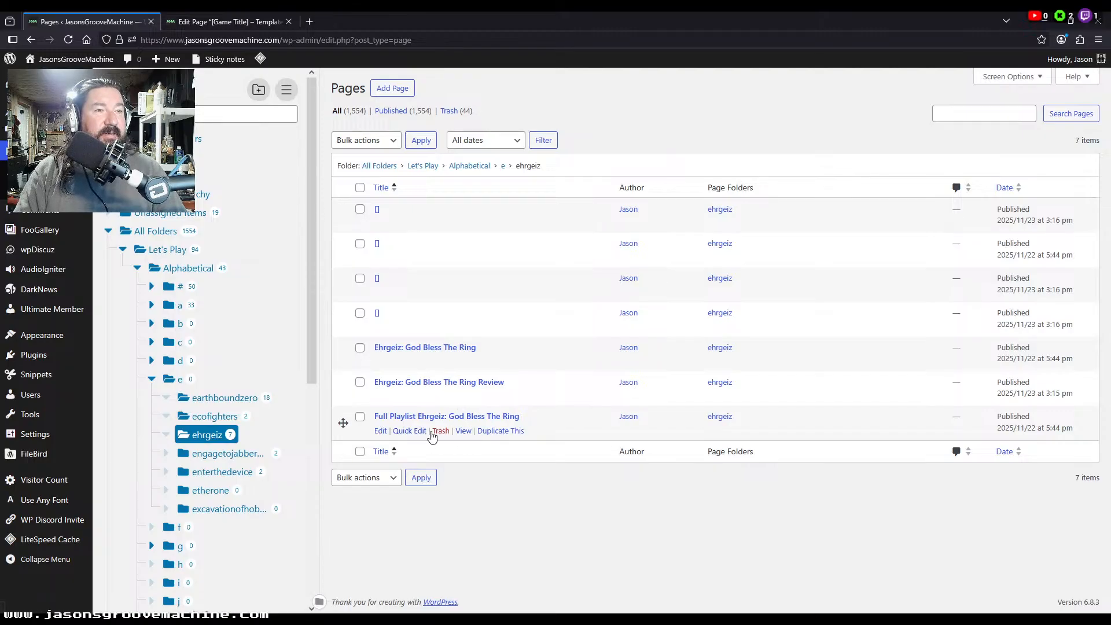
{"action": "middle_click", "coordinate": [380, 430]}
{"action": "middle_click", "coordinate": [463, 432]}
{"action": "left_click", "coordinate": [379, 21]}
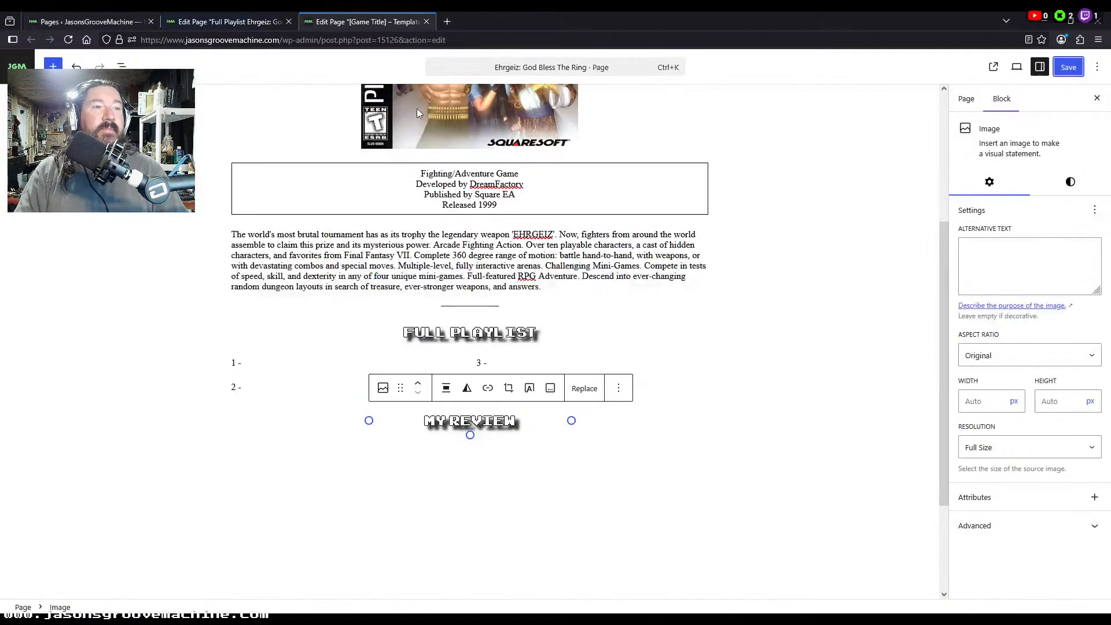
{"action": "left_click", "coordinate": [496, 336]}
{"action": "left_click", "coordinate": [488, 388]}
{"action": "type", "text": "https://www.jasonsgroovemachine.com/full-playlist-template-4/"}
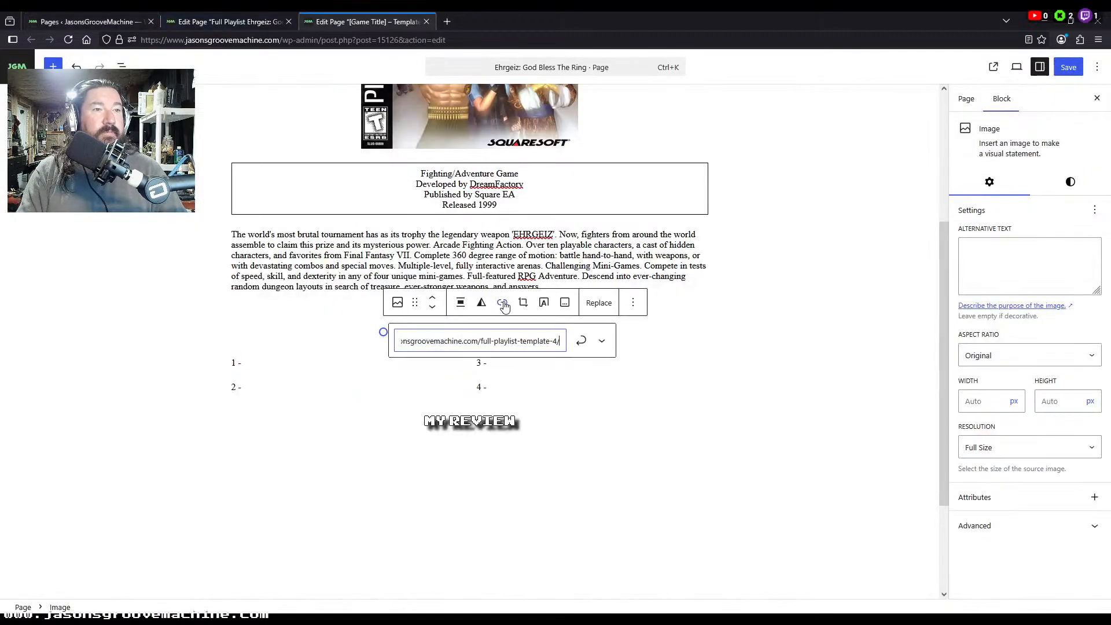
{"action": "left_click", "coordinate": [749, 390]}
Step: Set the full playlist page's slug to full-playlist-ehrgeiz-god-bless-the-ring, based on its title, and copy the permalink
{"action": "left_click", "coordinate": [249, 21]}
{"action": "left_click", "coordinate": [469, 134]}
{"action": "key", "text": "ctrl+a"}
{"action": "key", "text": "ctrl+c"}
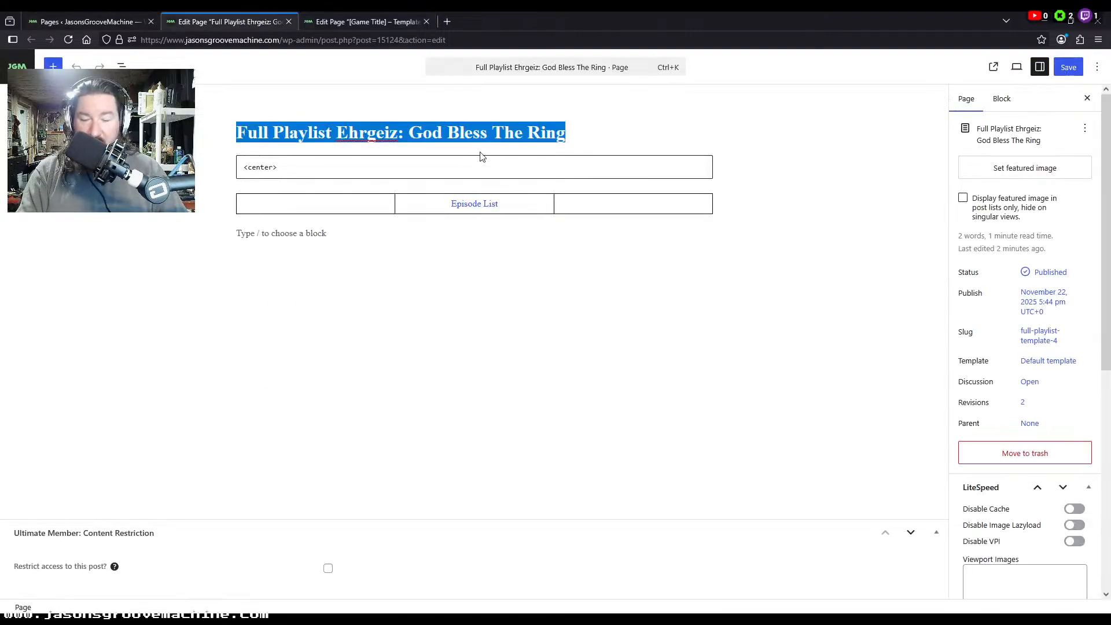
{"action": "left_click", "coordinate": [1040, 336]}
{"action": "left_click", "coordinate": [838, 391]}
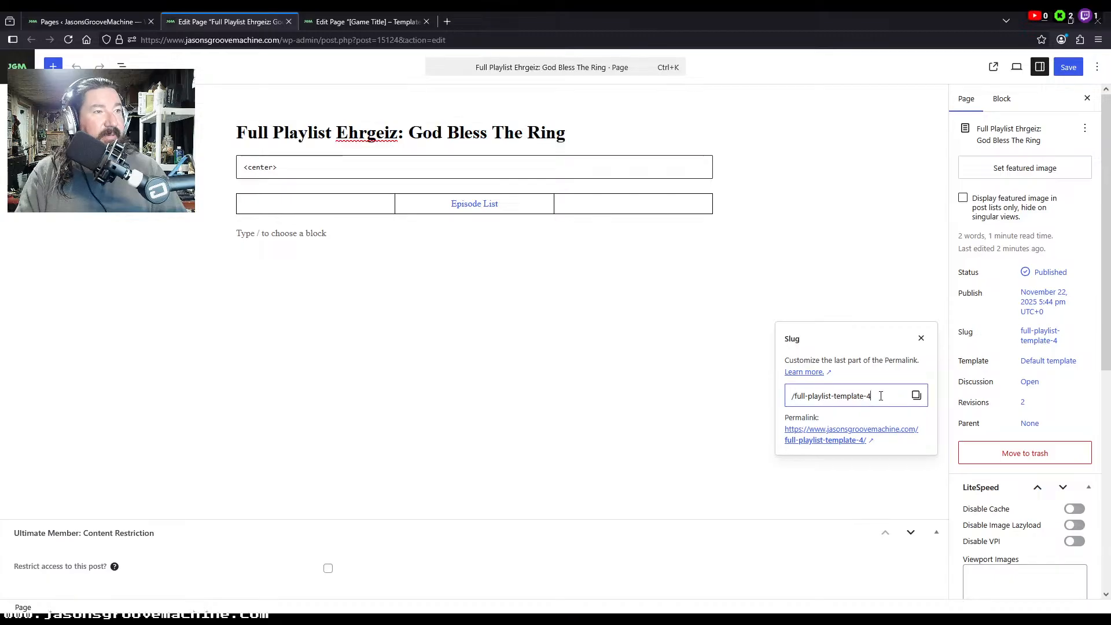
{"action": "key", "text": "ctrl+a"}
{"action": "key", "text": "ctrl+v"}
{"action": "left_click", "coordinate": [917, 398]}
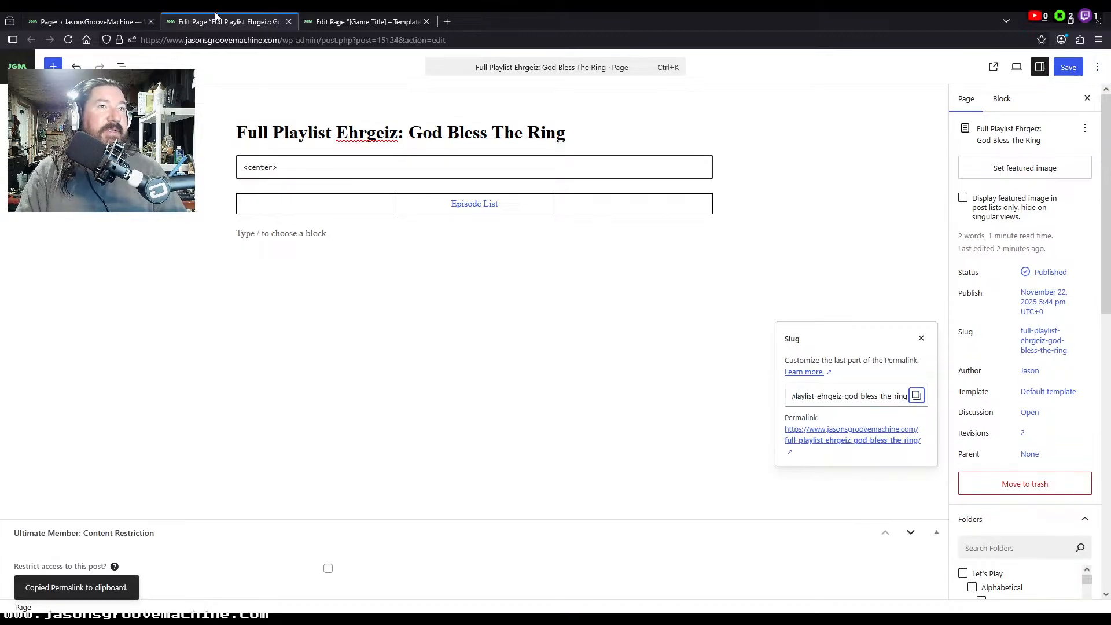
Step: Link the Full Playlist heading image on the Ehrgeiz game page to the copied full playlist permalink
{"action": "left_click", "coordinate": [322, 37]}
{"action": "left_click", "coordinate": [371, 23]}
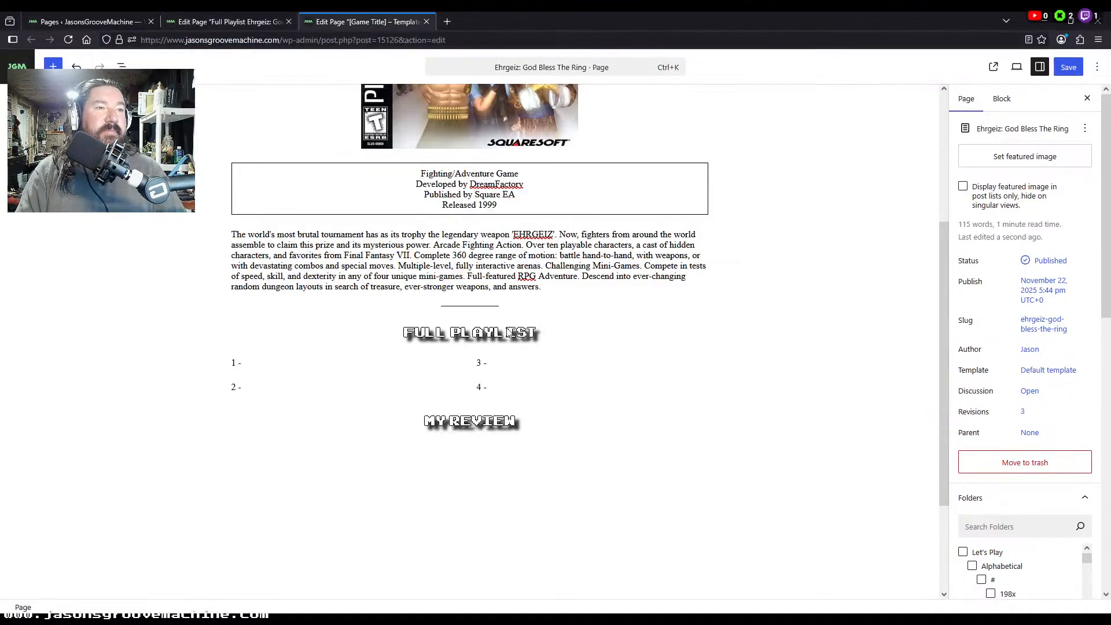
{"action": "left_click", "coordinate": [501, 302]}
{"action": "key", "text": "ctrl+v"}
{"action": "key", "text": "Return"}
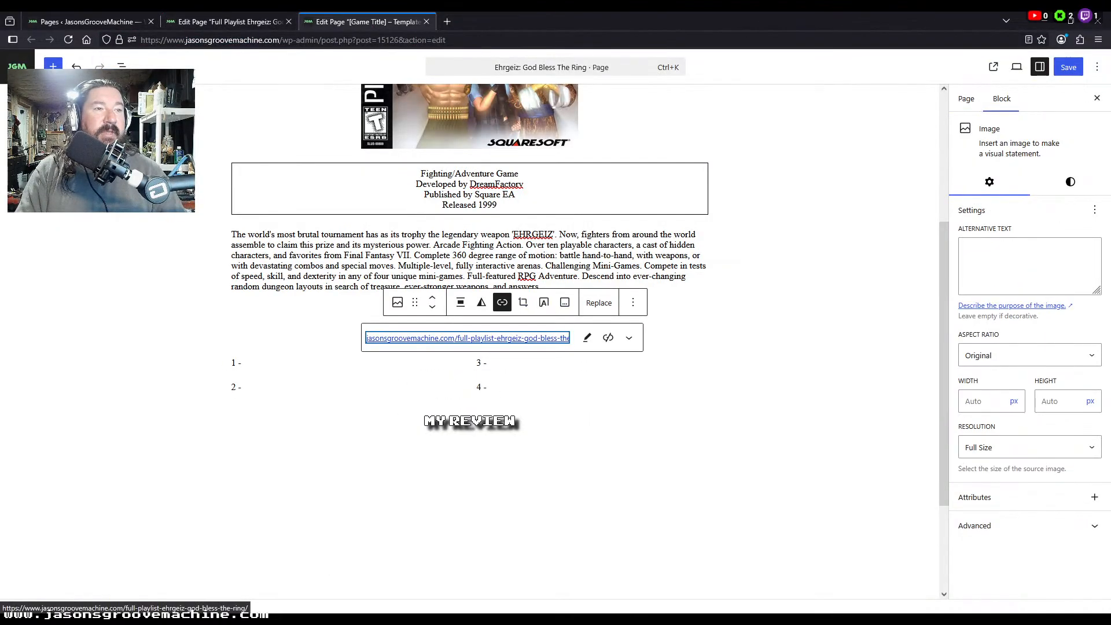
{"action": "left_click", "coordinate": [745, 329]}
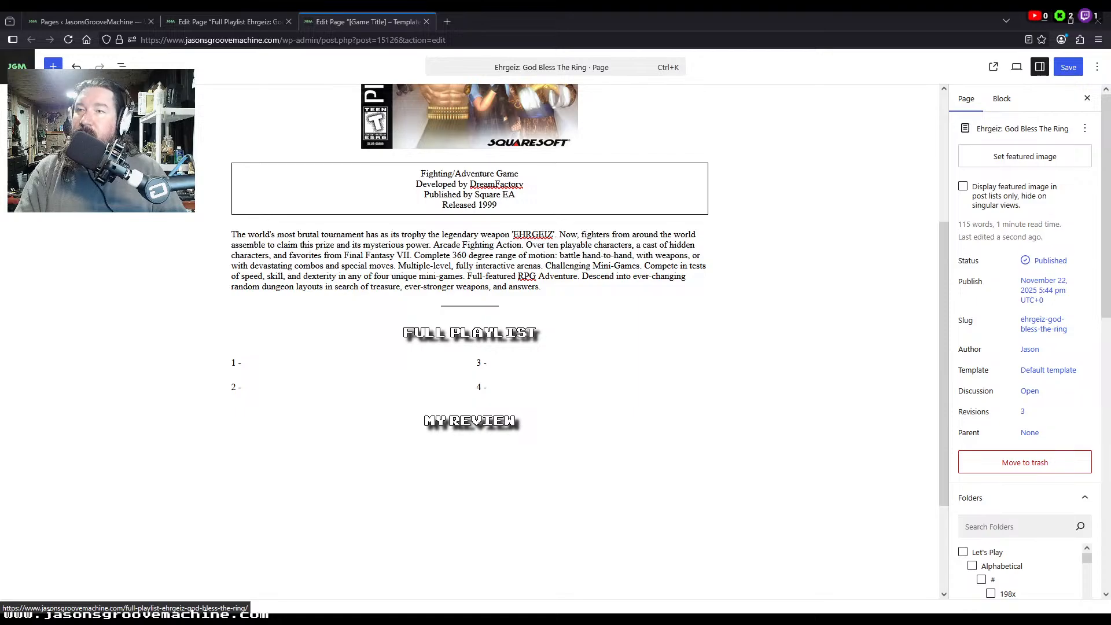
Step: Replace the custom HTML block on the full playlist page with the embedded Ehrgeiz YouTube playlist and save the page
{"action": "left_click", "coordinate": [226, 21]}
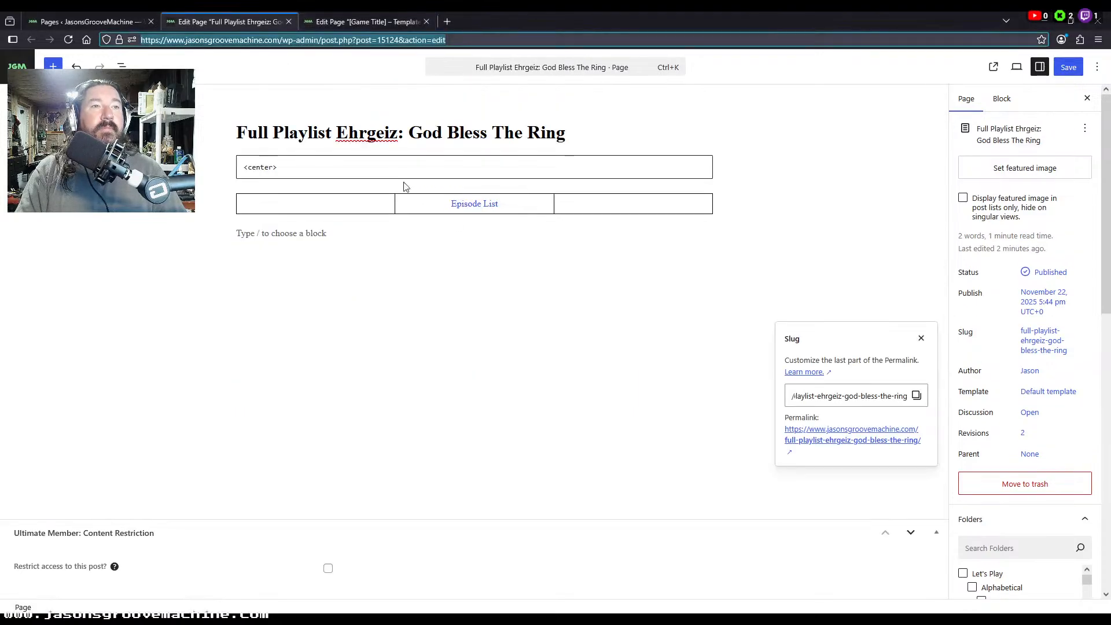
{"action": "left_click", "coordinate": [396, 164]}
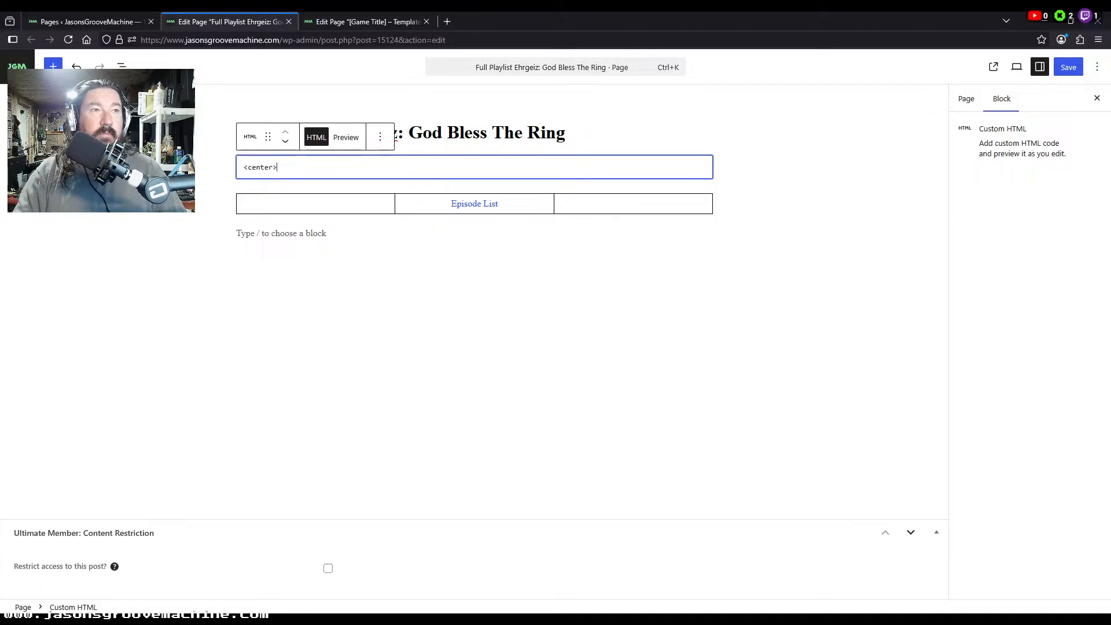
{"action": "left_click", "coordinate": [581, 131]}
{"action": "key", "text": "Return"}
{"action": "key", "text": "ctrl+v"}
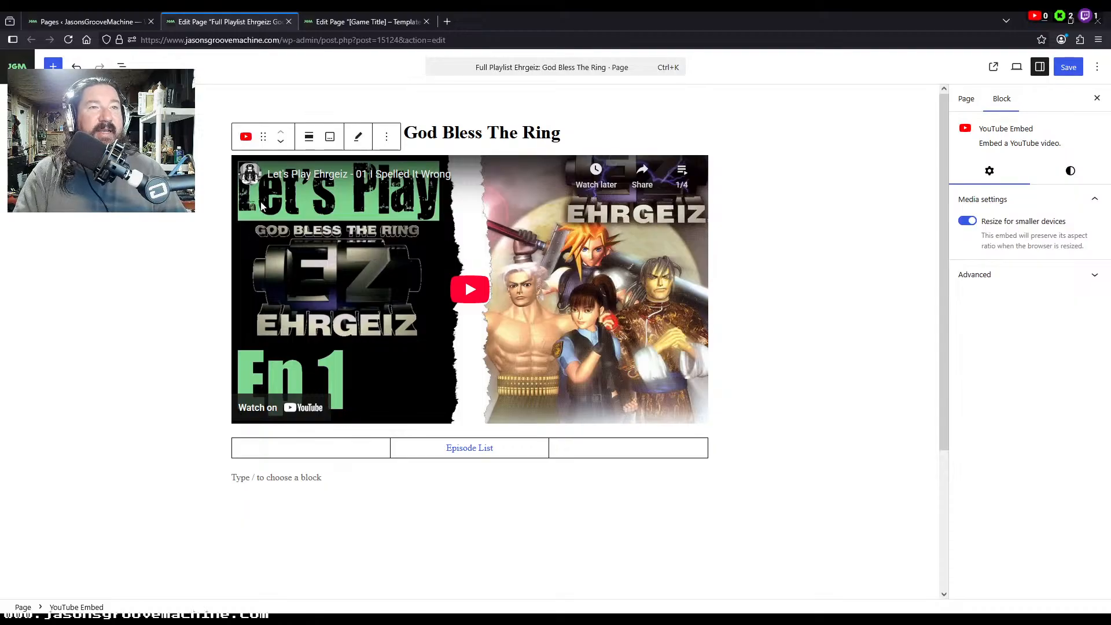
{"action": "key", "text": "ctrl+s"}
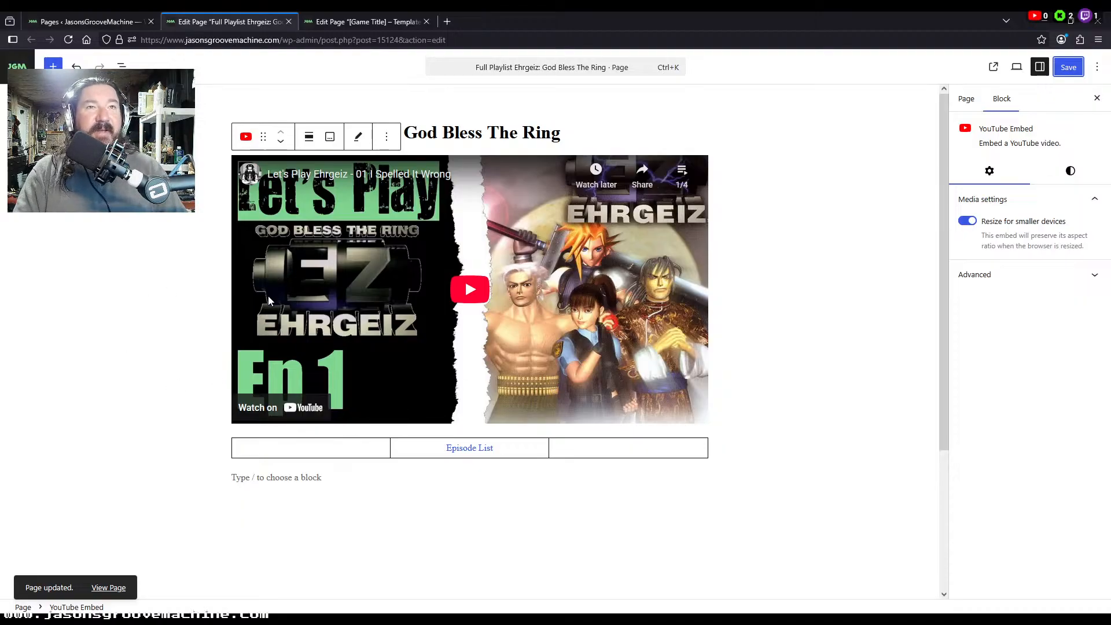
Step: Close the full playlist page editor and name episodes 1 and 2 on the game page "I Spelled It Wrong" and "Once Again For The Second Time"
{"action": "left_click", "coordinate": [288, 21]}
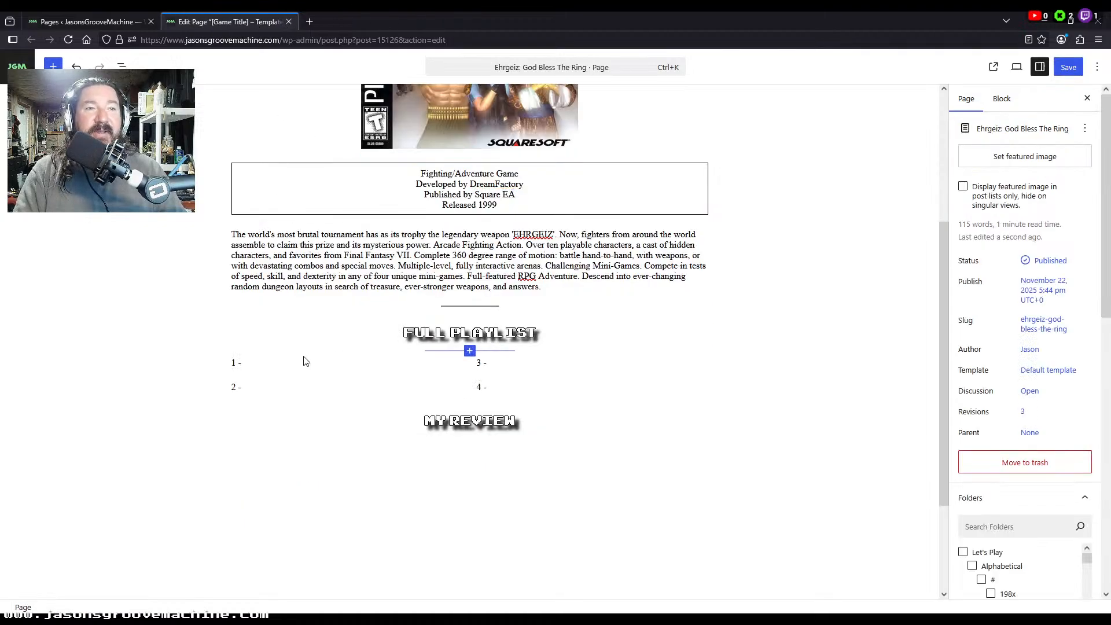
{"action": "left_click", "coordinate": [314, 374]}
{"action": "left_click", "coordinate": [341, 372]}
{"action": "left_click", "coordinate": [232, 451]}
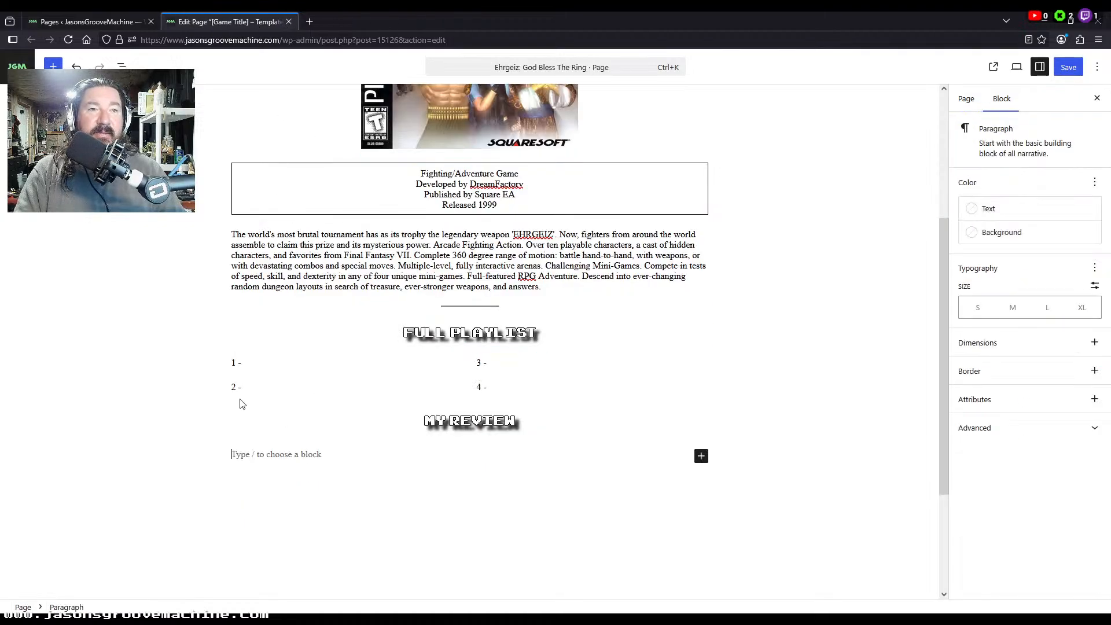
{"action": "left_click", "coordinate": [240, 362]}
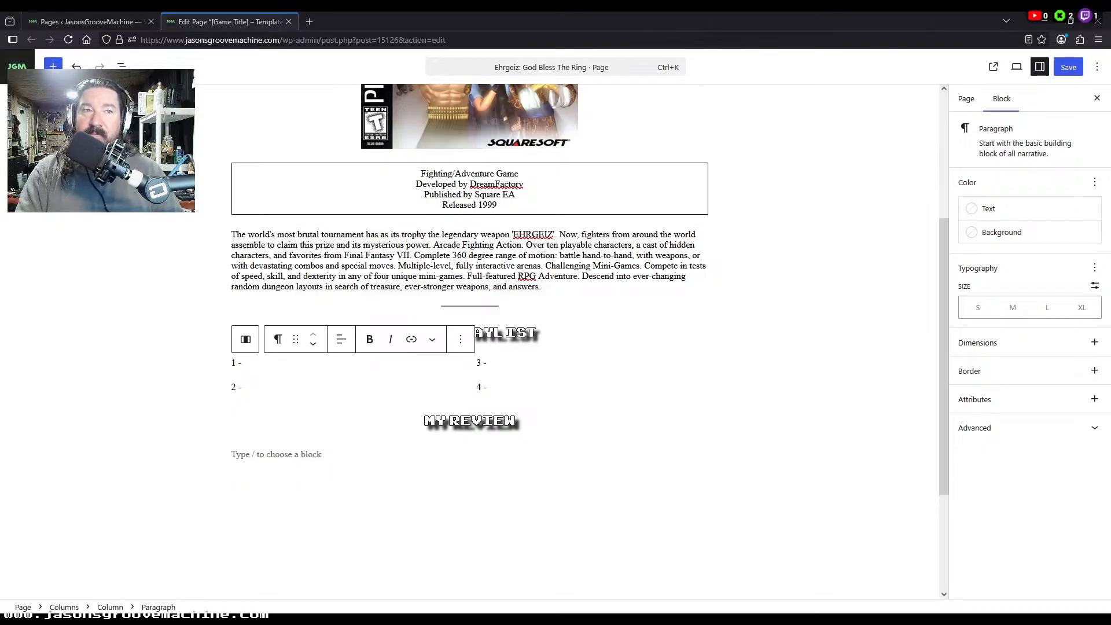
{"action": "type", "text": "I S"}
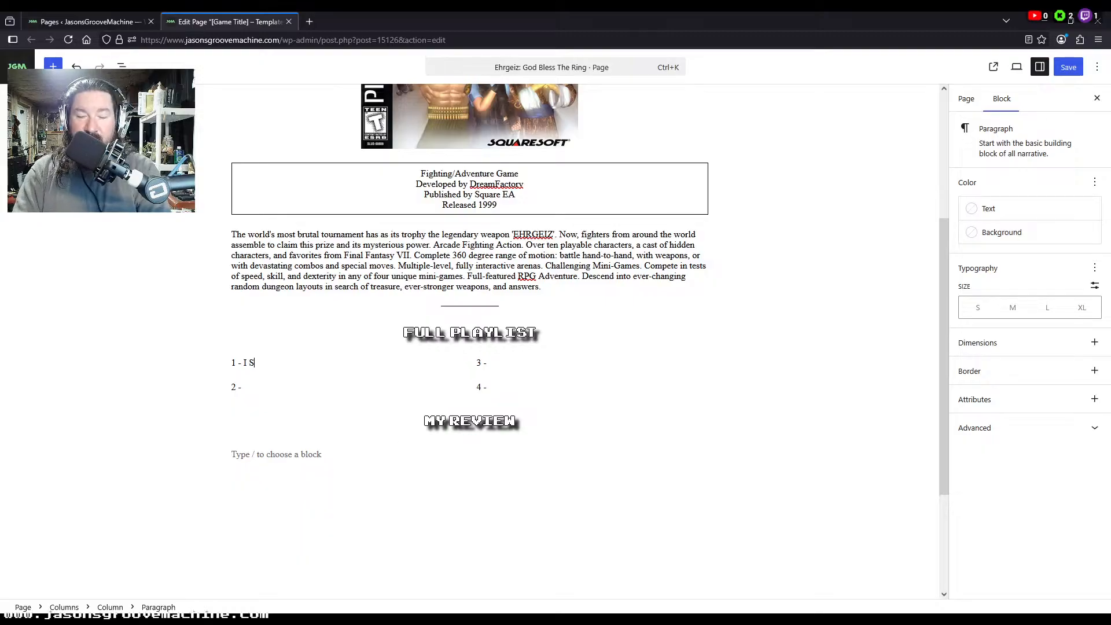
{"action": "type", "text": "pelled It Wron"}
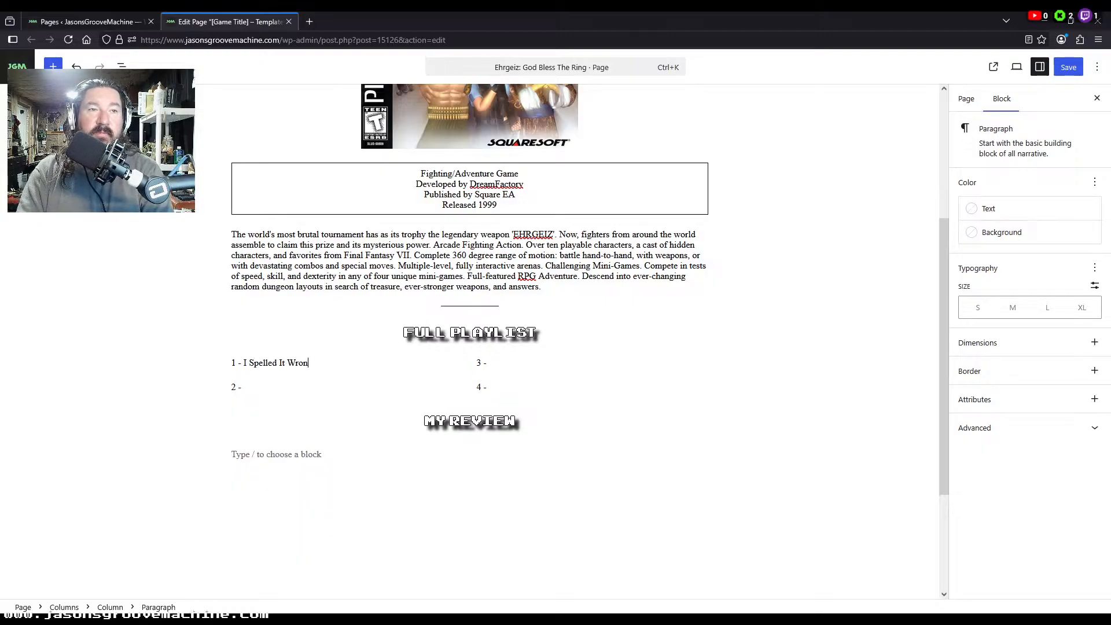
{"action": "type", "text": " Again For The Second Time"}
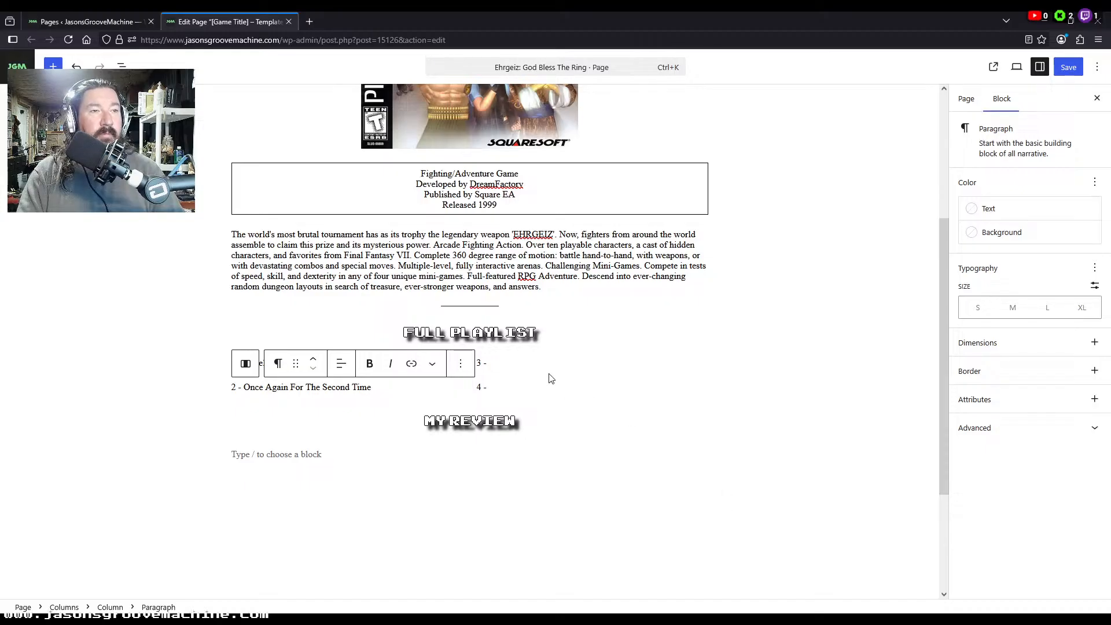
Step: Name episodes 3 and 4 in the game page's episode list "President Joe" and "The End"
{"action": "left_click", "coordinate": [550, 374]}
{"action": "type", "text": "President Joe"}
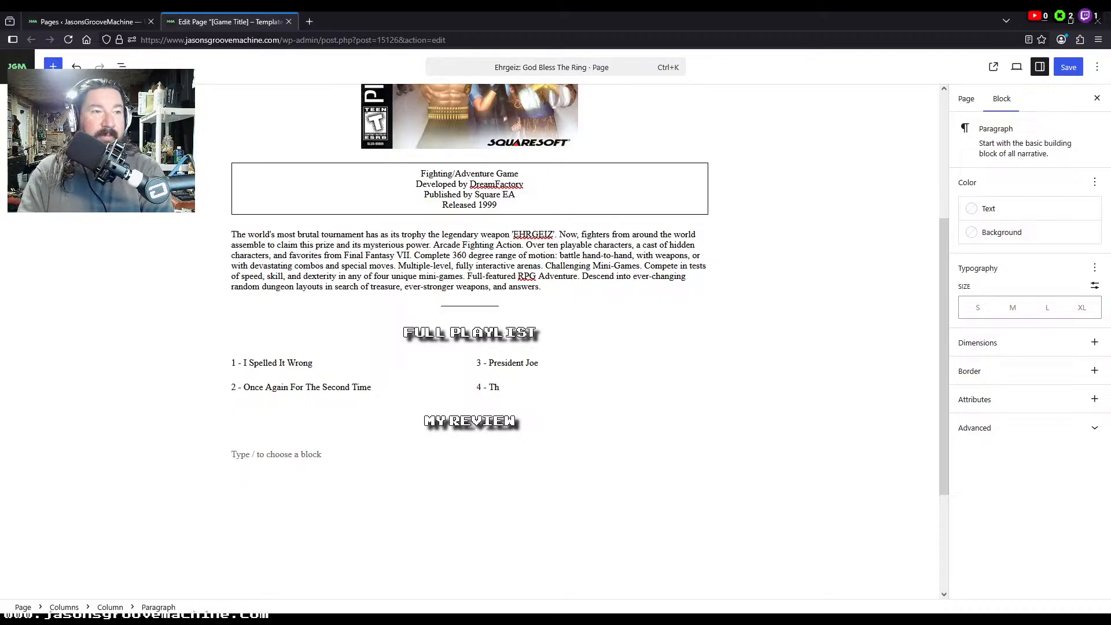
{"action": "key", "text": "BackSpace"}
{"action": "key", "text": "BackSpace"}
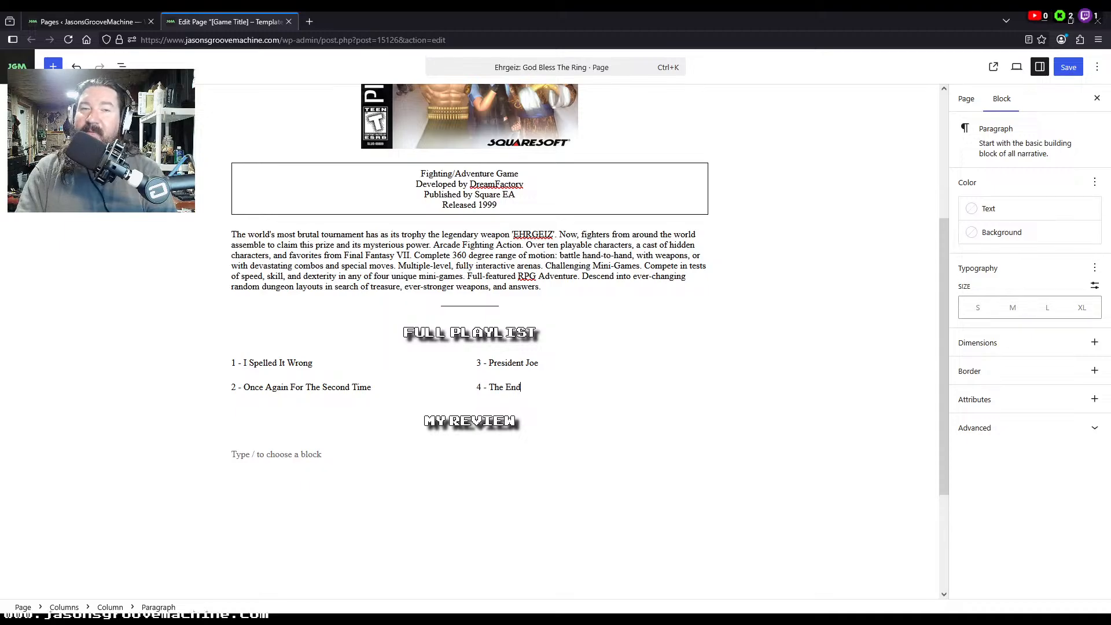
Step: Remove the empty paragraph below the My Review heading and save the Ehrgeiz game page
{"action": "left_click", "coordinate": [313, 453]}
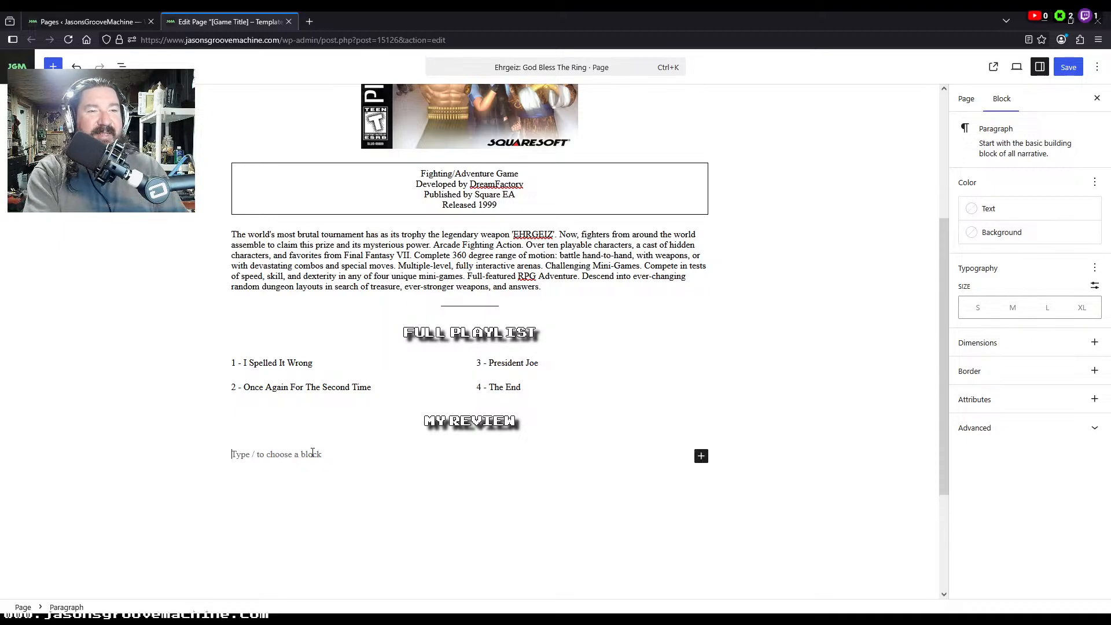
{"action": "key", "text": "BackSpace"}
{"action": "scroll", "coordinate": [839, 341], "scroll_direction": "up", "scroll_amount": 4}
{"action": "left_click", "coordinate": [1067, 66]}
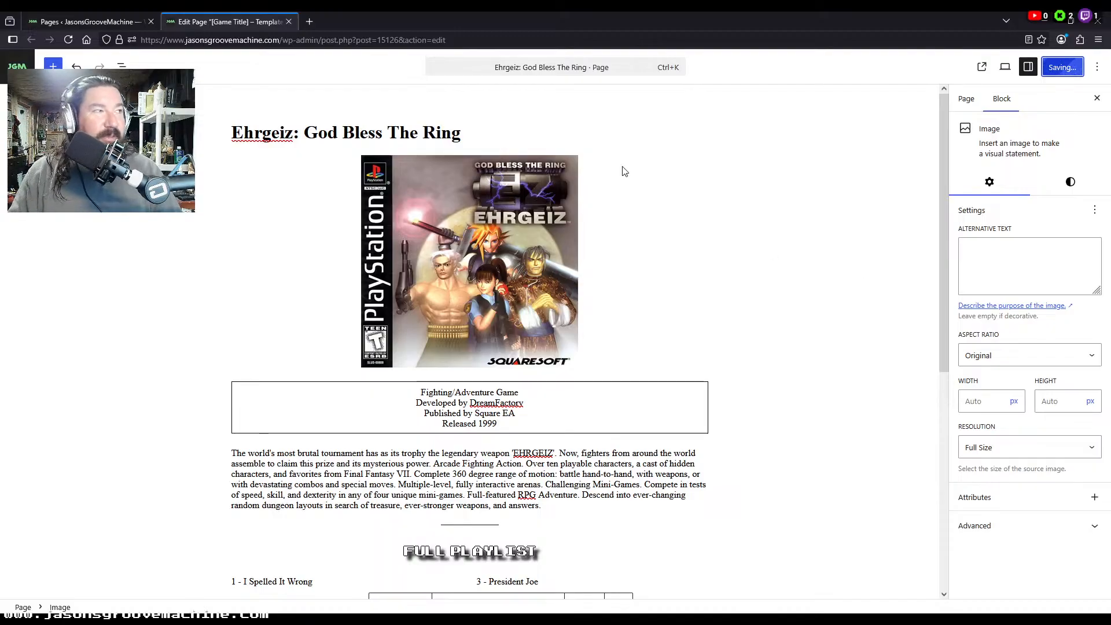
Step: In the pages list, quick-edit the first untitled ehrgeiz page, using "[01] I Spelled It Wrong" as both title and slug, and update it
{"action": "left_click", "coordinate": [113, 22]}
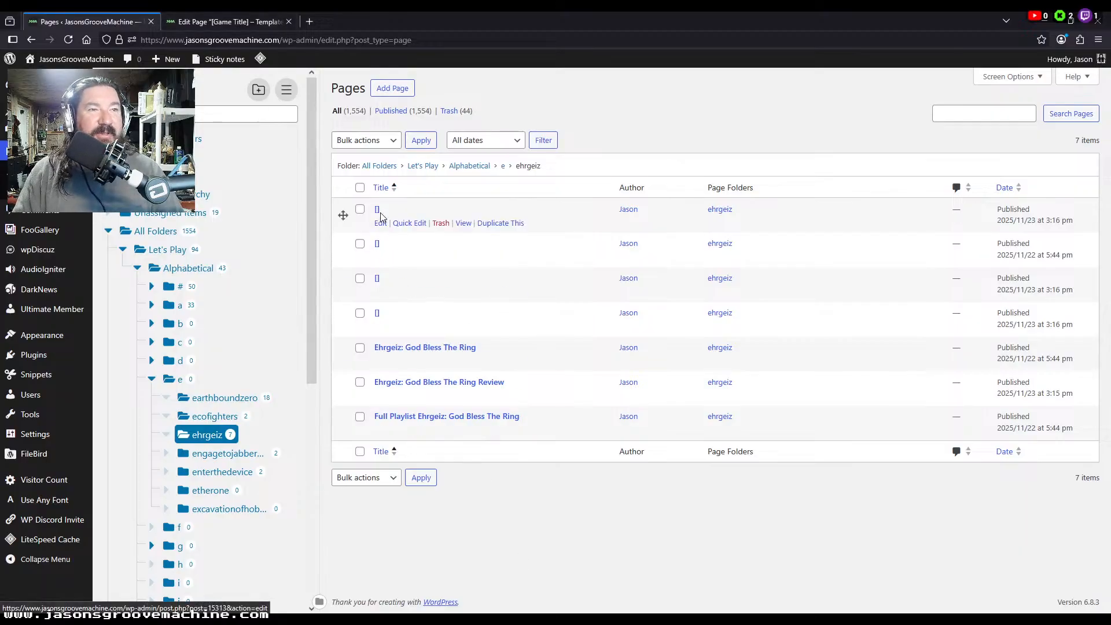
{"action": "left_click", "coordinate": [409, 223]}
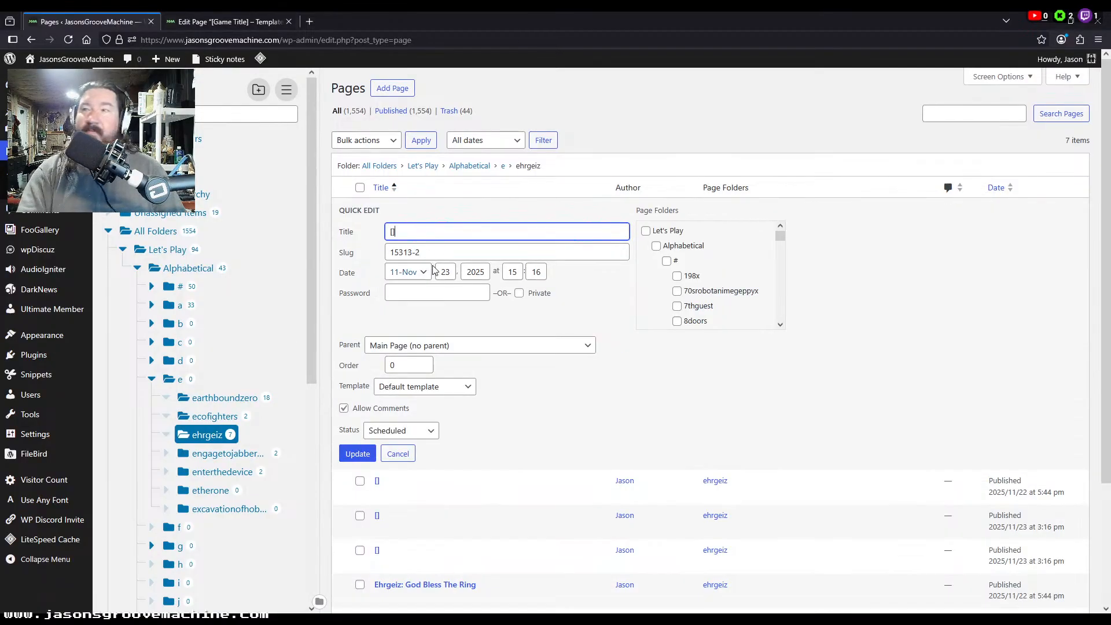
{"action": "type", "text": "01"}
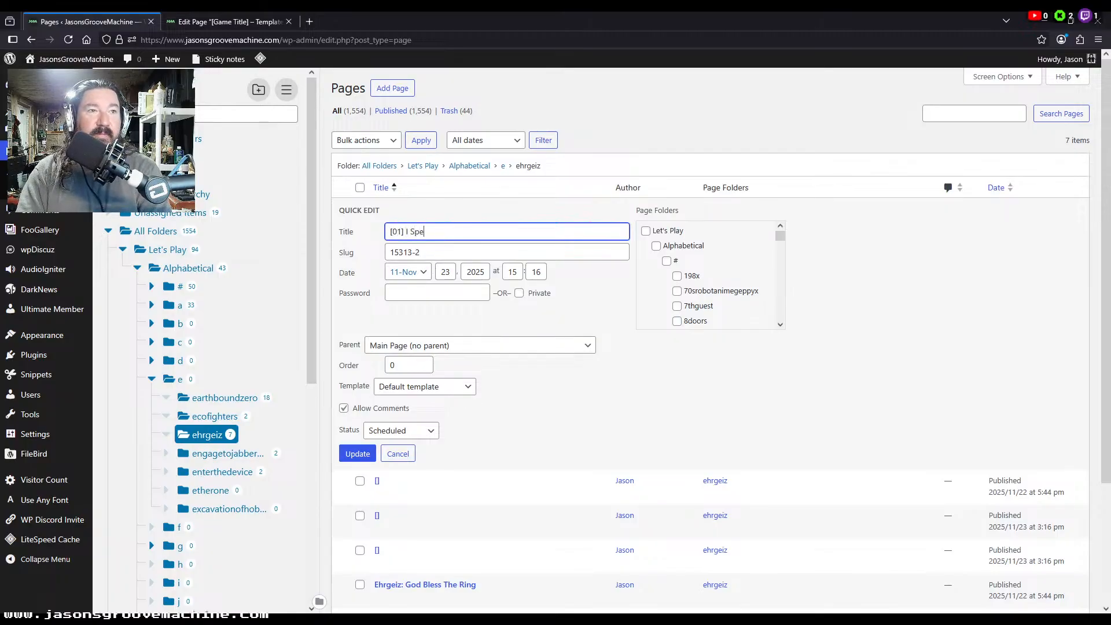
{"action": "key", "text": "BackSpace"}
{"action": "key", "text": "BackSpace"}
{"action": "type", "text": "WR"}
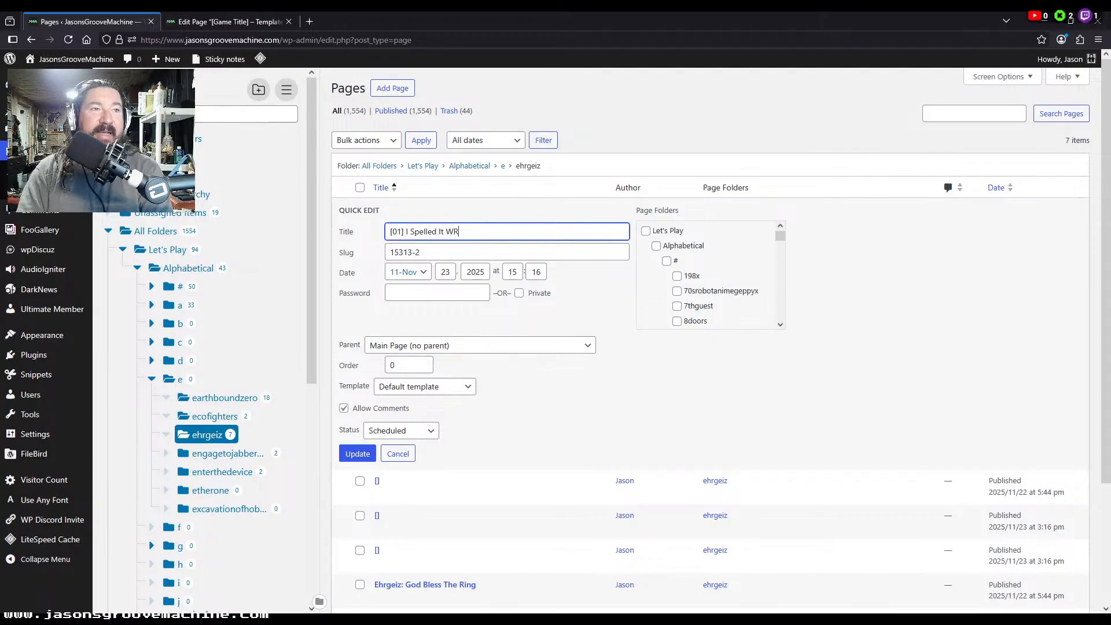
{"action": "type", "text": "Wreo"}
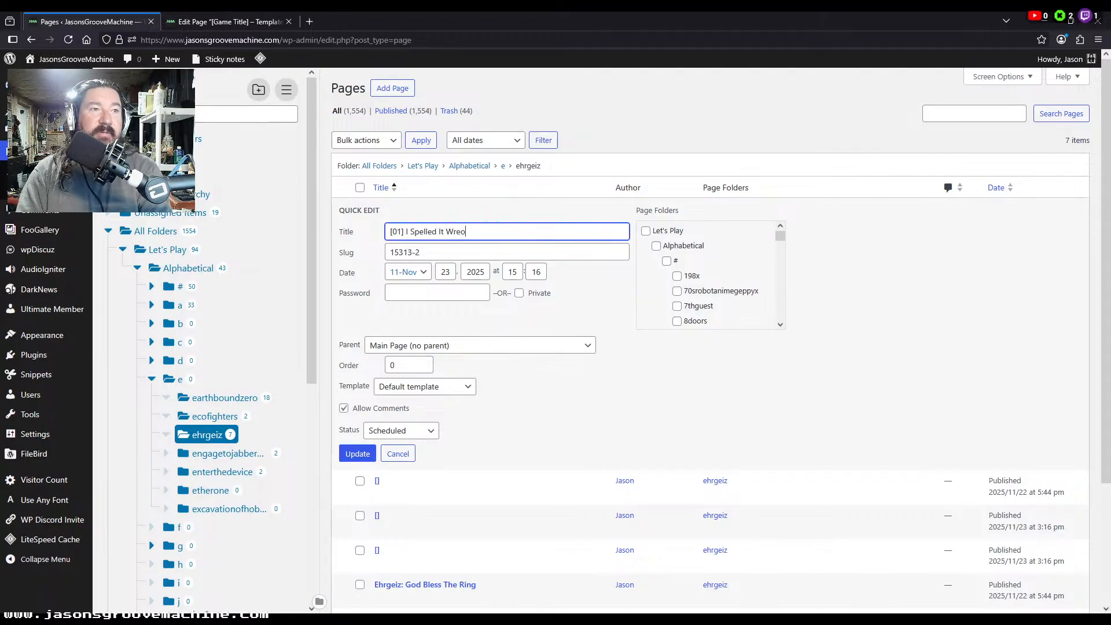
{"action": "type", "text": "ong"}
{"action": "key", "text": "ctrl+a"}
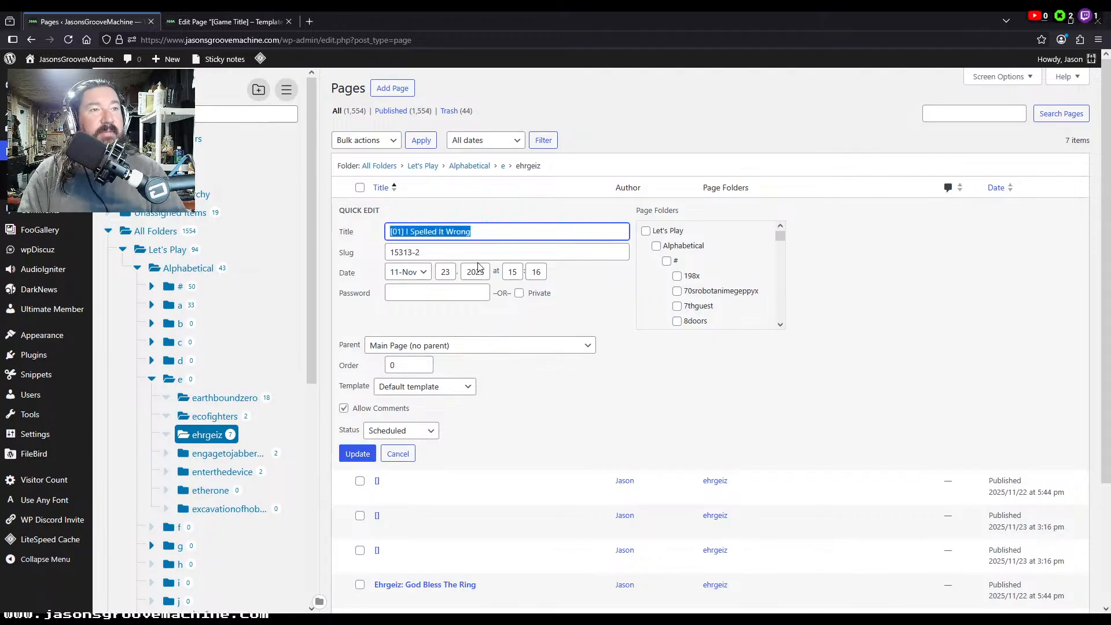
{"action": "key", "text": "ctrl+c"}
{"action": "key", "text": "Tab"}
{"action": "key", "text": "ctrl+v"}
{"action": "left_click", "coordinate": [357, 453]}
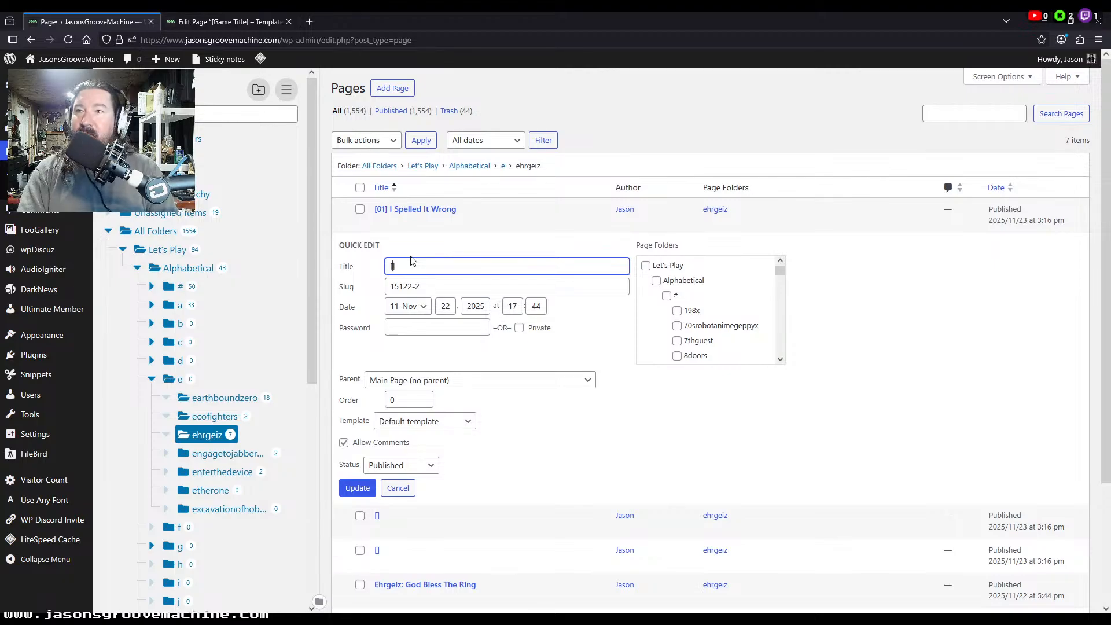
Step: Title the next untitled page "[02] Once Again For The Second Time", set its slug to "[2] Once Again For The Second Time" and update it
{"action": "type", "text": "02] Once Again For The Second Time"}
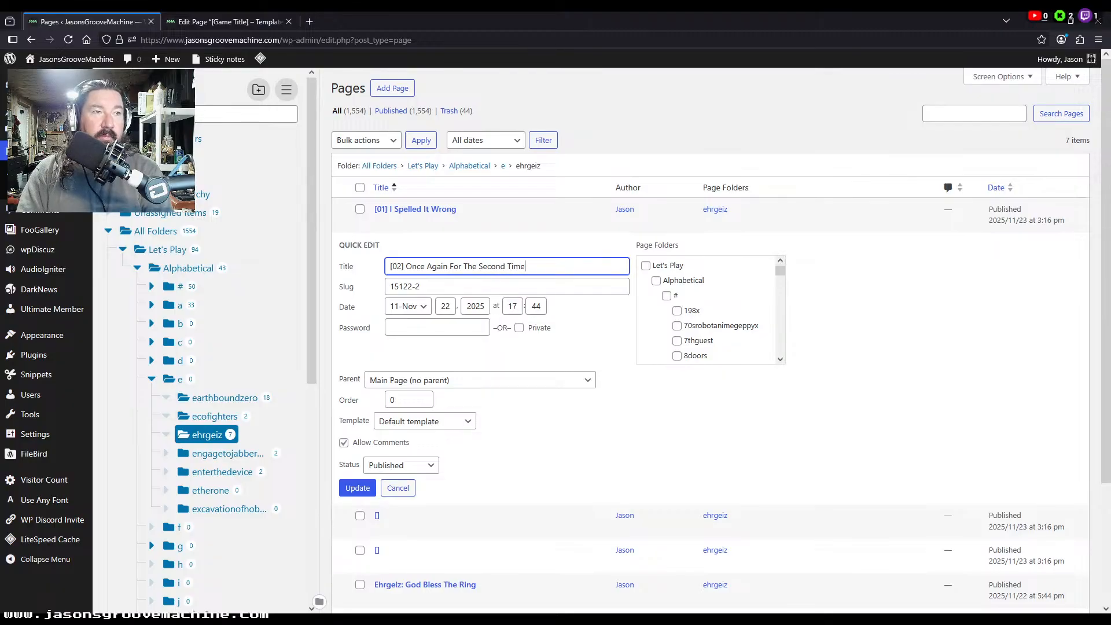
{"action": "key", "text": "ctrl+a"}
{"action": "key", "text": "ctrl+c"}
{"action": "key", "text": "Tab"}
{"action": "key", "text": "ctrl+v"}
{"action": "key", "text": "Home"}
{"action": "key", "text": "Right"}
{"action": "key", "text": "Delete"}
{"action": "left_click", "coordinate": [358, 488]}
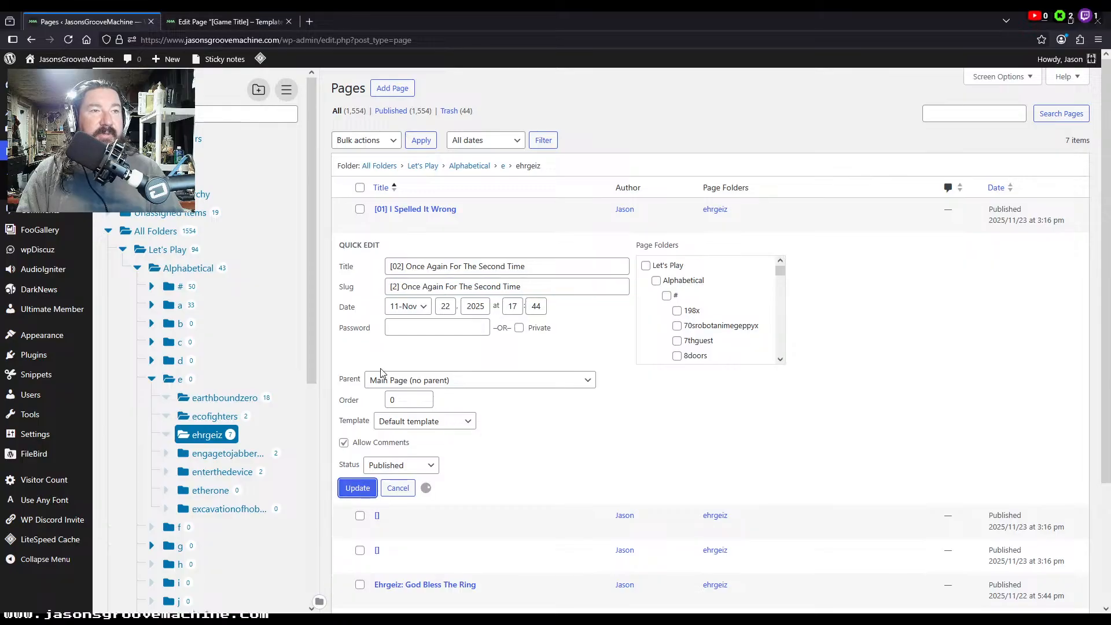
Step: Change the first episode page's title to "[1] I Spelled It Wrong" and its slug to 1-i-spelled-it-wrong
{"action": "left_click", "coordinate": [403, 224]}
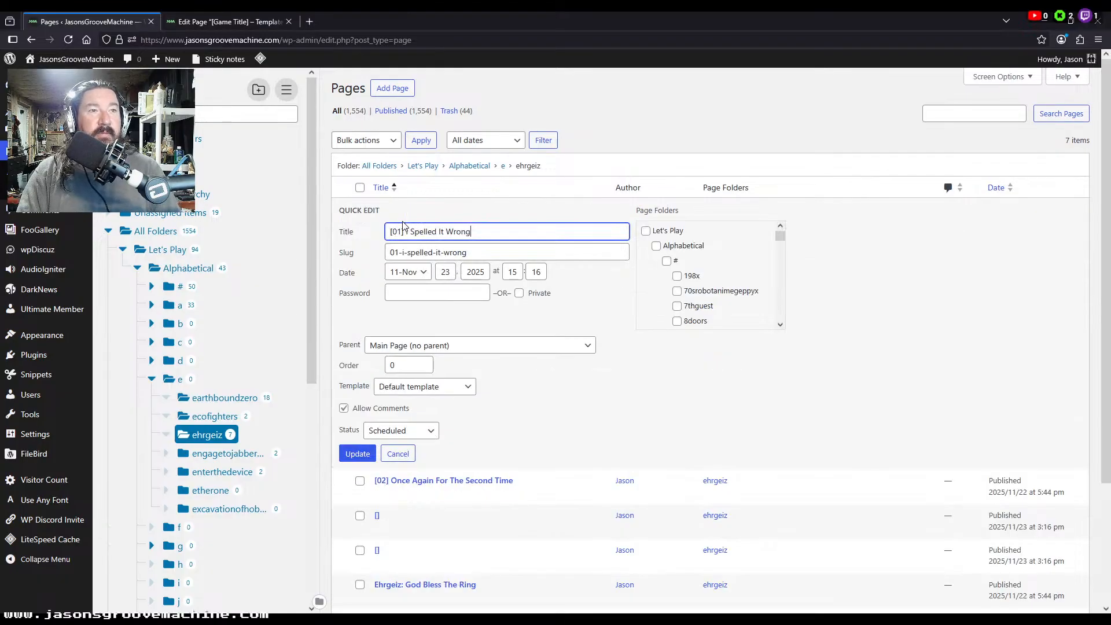
{"action": "key", "text": "Right"}
{"action": "key", "text": "Delete"}
{"action": "key", "text": "Return"}
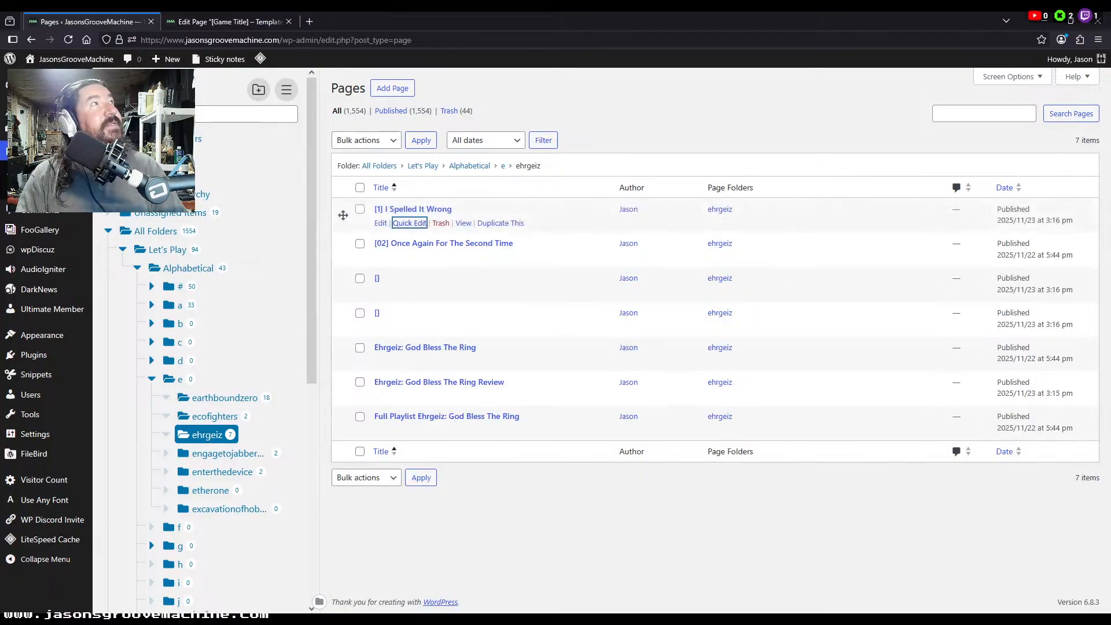
{"action": "left_click", "coordinate": [410, 223]}
{"action": "left_click", "coordinate": [511, 256]}
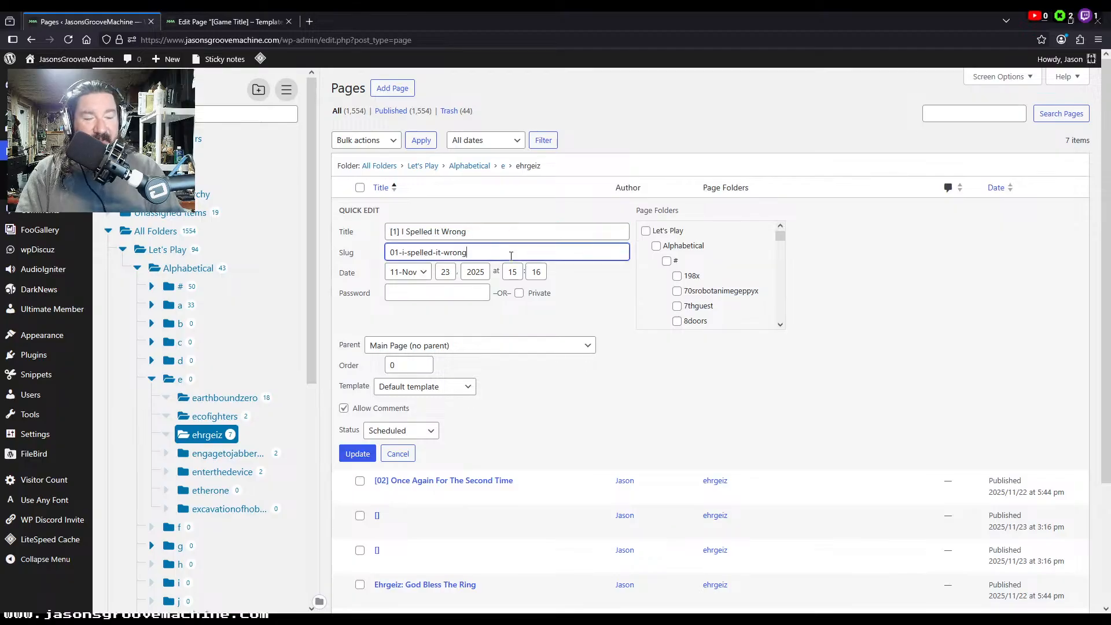
{"action": "key", "text": "Delete"}
{"action": "key", "text": "Return"}
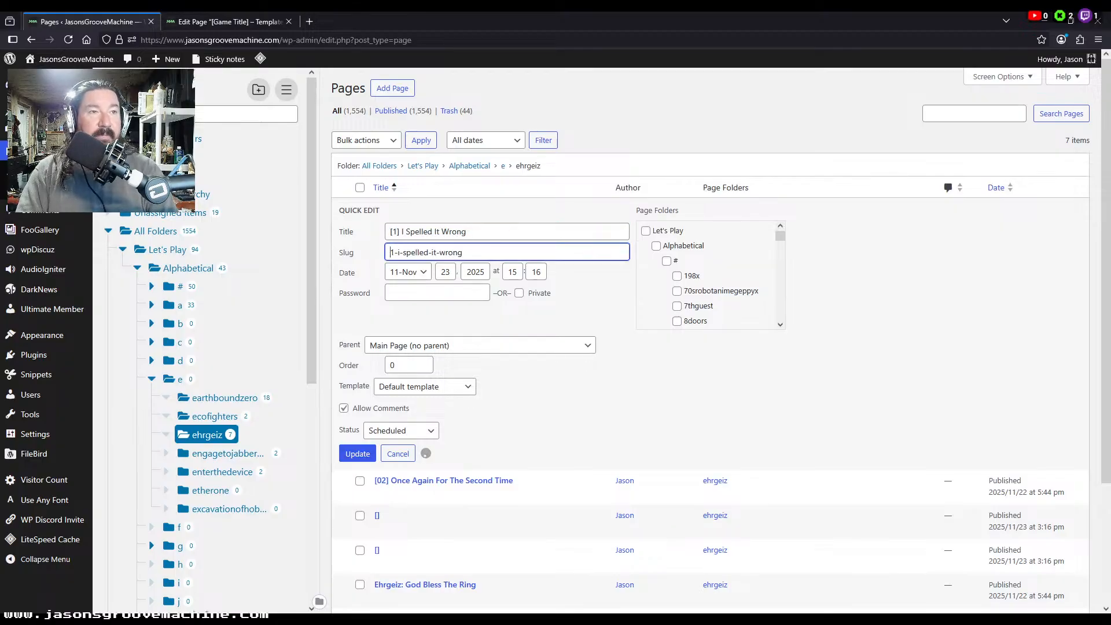
{"action": "left_click", "coordinate": [409, 258]}
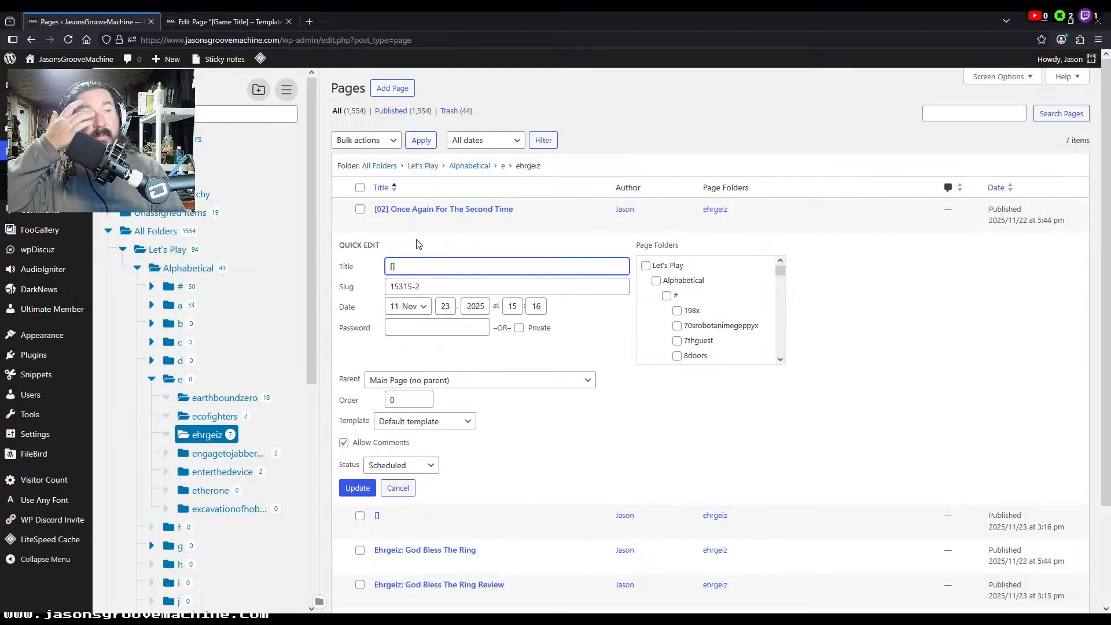
{"action": "left_click", "coordinate": [409, 223]}
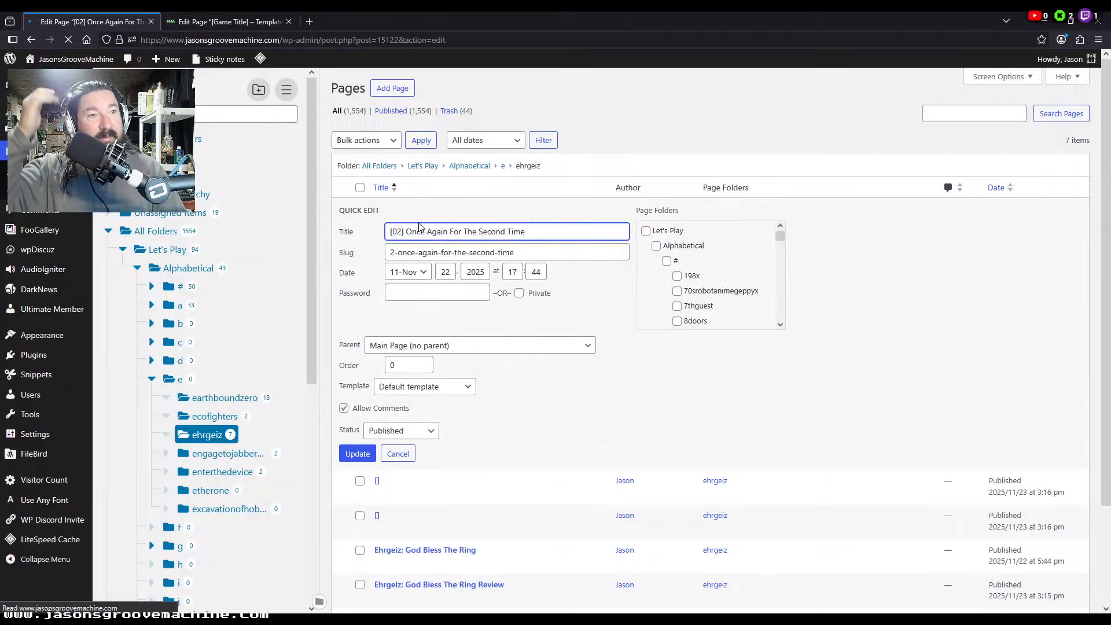
{"action": "key", "text": "alt+Left"}
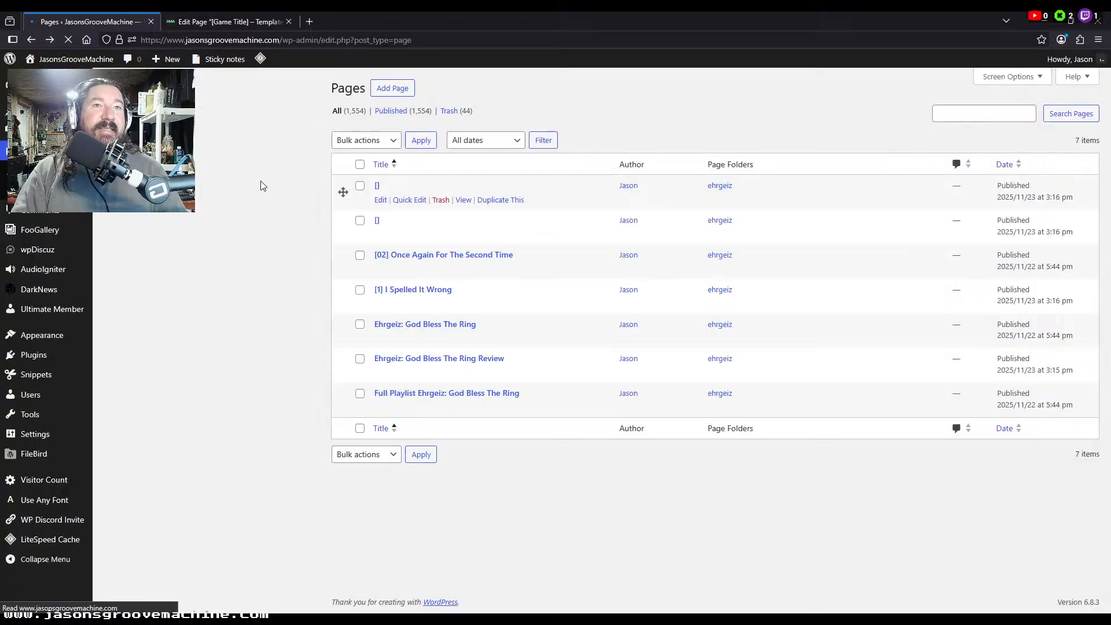
Step: Change the second episode page's title to "[2] Once Again For The Second Time" and update it
{"action": "left_click", "coordinate": [408, 292]}
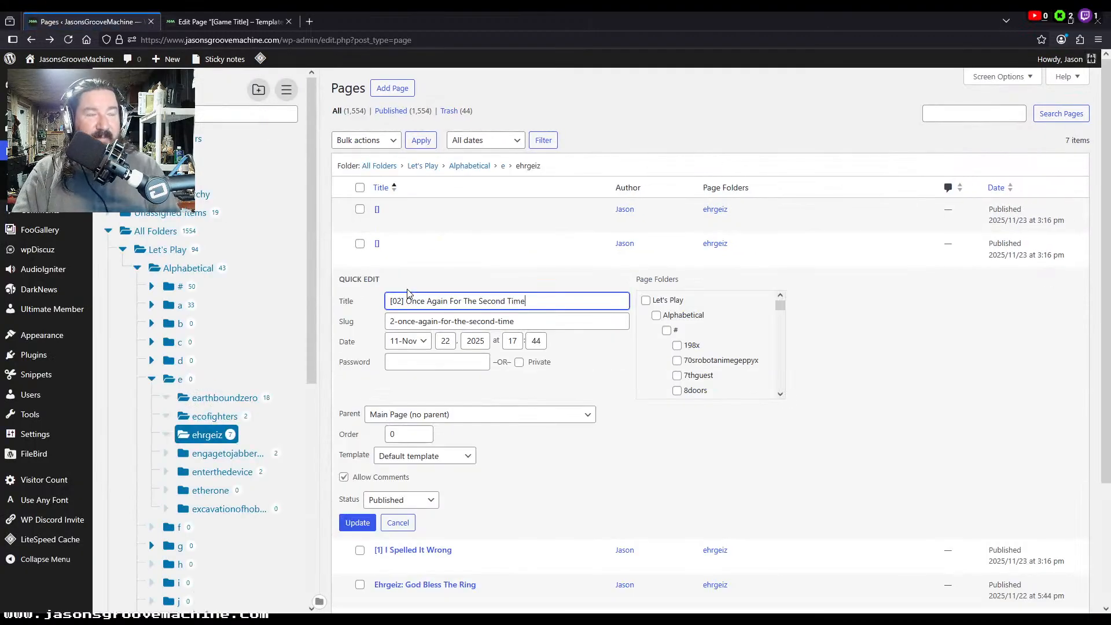
{"action": "key", "text": "Right"}
{"action": "key", "text": "Delete"}
{"action": "key", "text": "Return"}
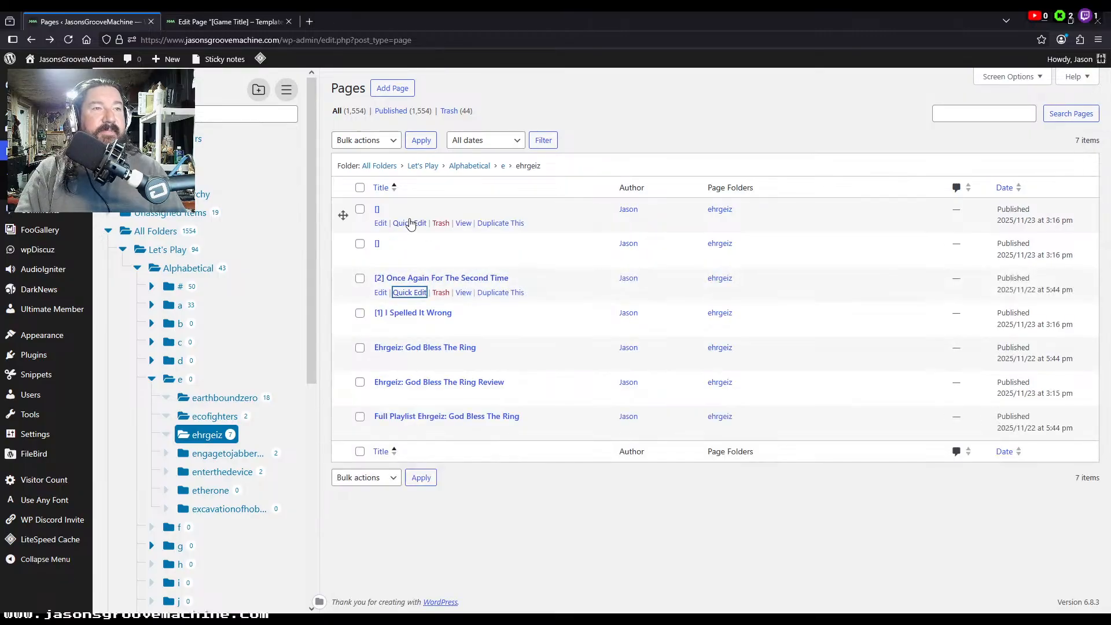
Step: Quick-edit the first untitled page, using "[3] President Joe" as both its title and slug, and update it
{"action": "left_click", "coordinate": [410, 221]}
{"action": "type", "text": "3]"}
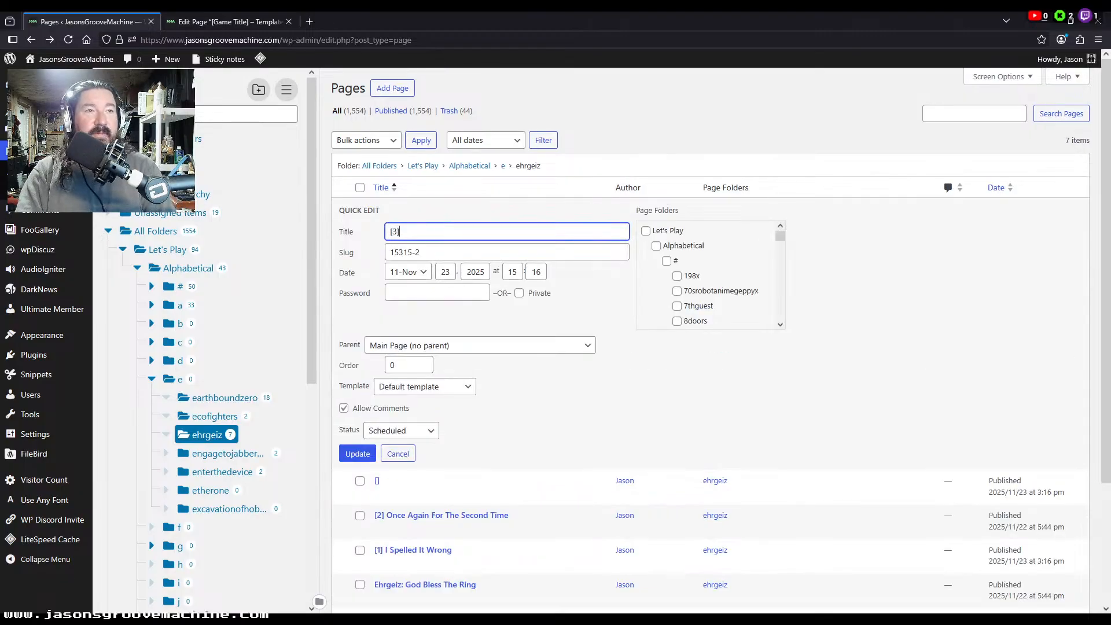
{"action": "type", "text": " President jo"}
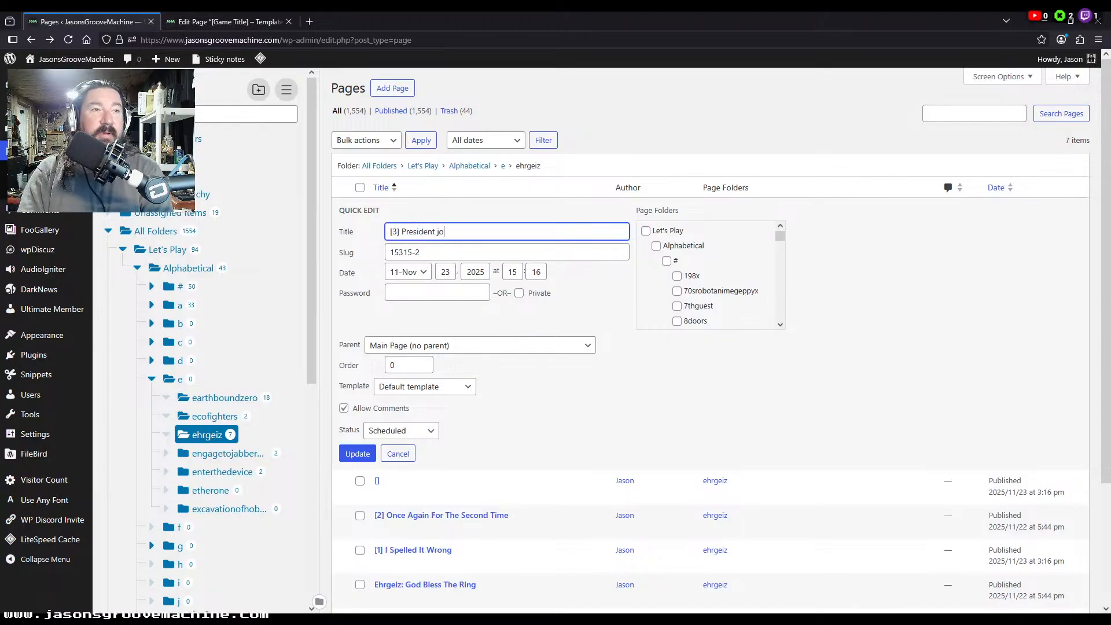
{"action": "key", "text": "BackSpace"}
{"action": "key", "text": "BackSpace"}
{"action": "key", "text": "BackSpace"}
{"action": "type", "text": "Jo"}
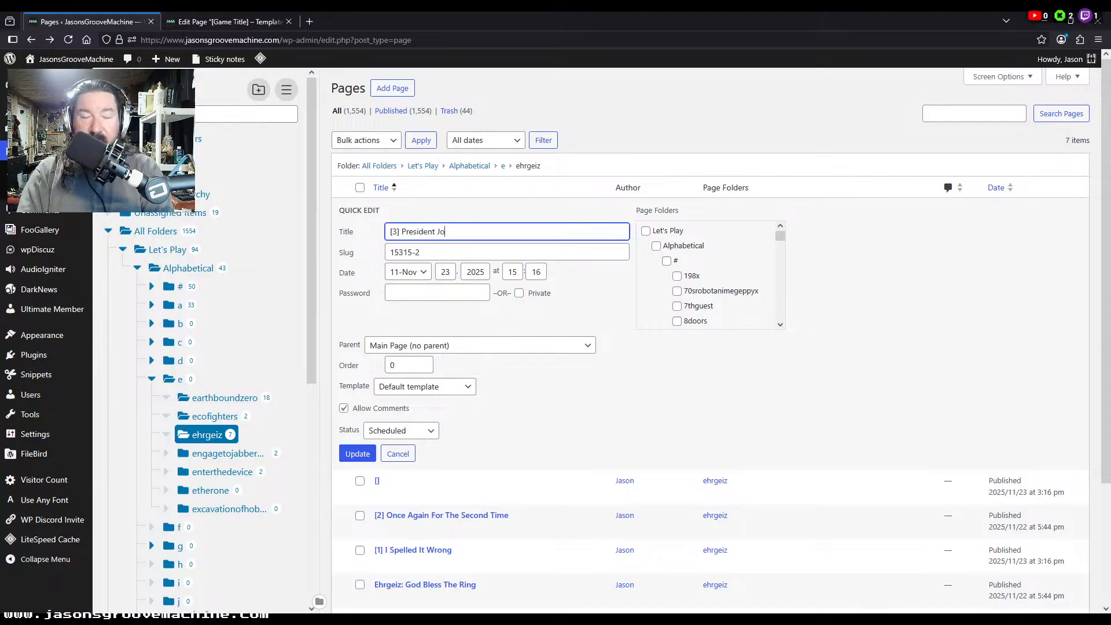
{"action": "key", "text": "ctrl+a"}
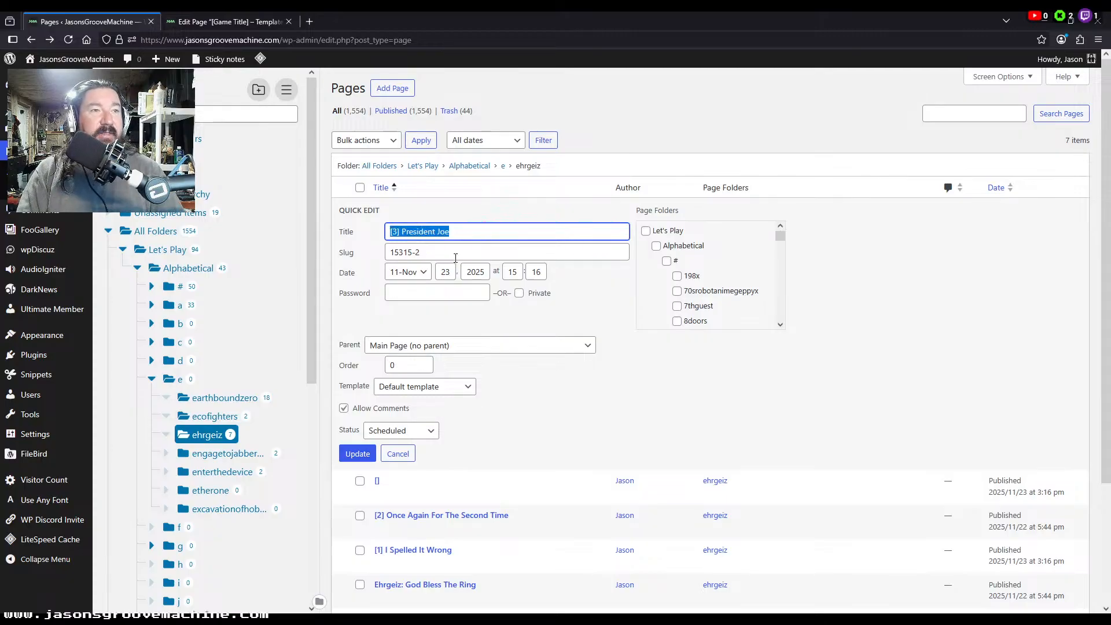
{"action": "key", "text": "ctrl+c"}
{"action": "key", "text": "Tab"}
{"action": "key", "text": "ctrl+v"}
{"action": "left_click", "coordinate": [371, 452]}
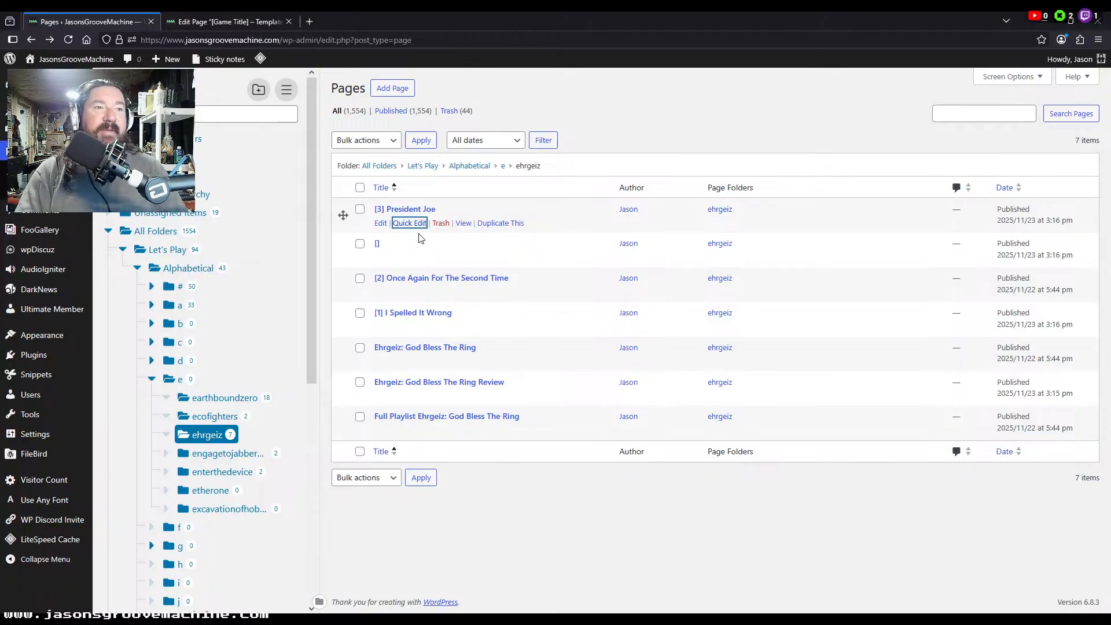
Step: Quick-edit the remaining untitled page, using "[4] The End" as both its title and slug, and update it
{"action": "left_click", "coordinate": [408, 257]}
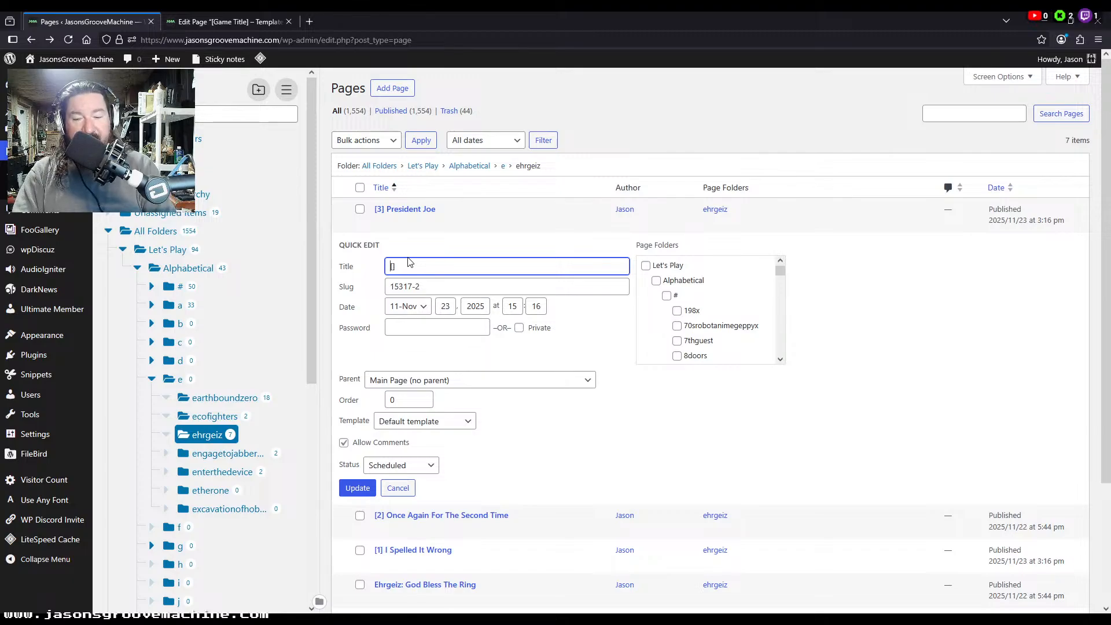
{"action": "type", "text": "4]"}
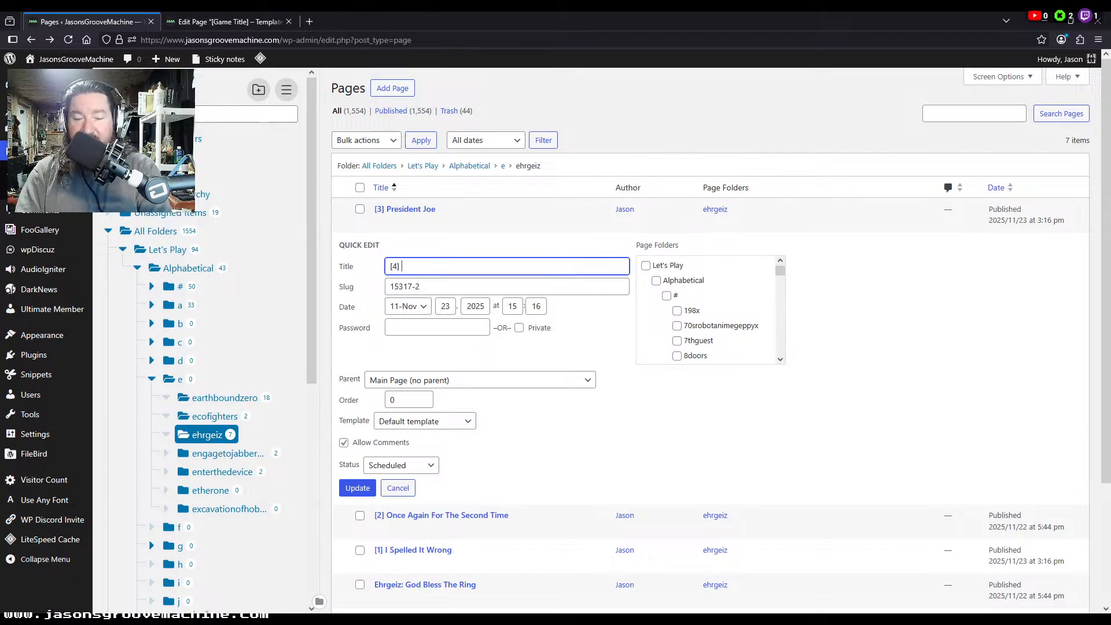
{"action": "type", "text": " The End"}
{"action": "key", "text": "Tab"}
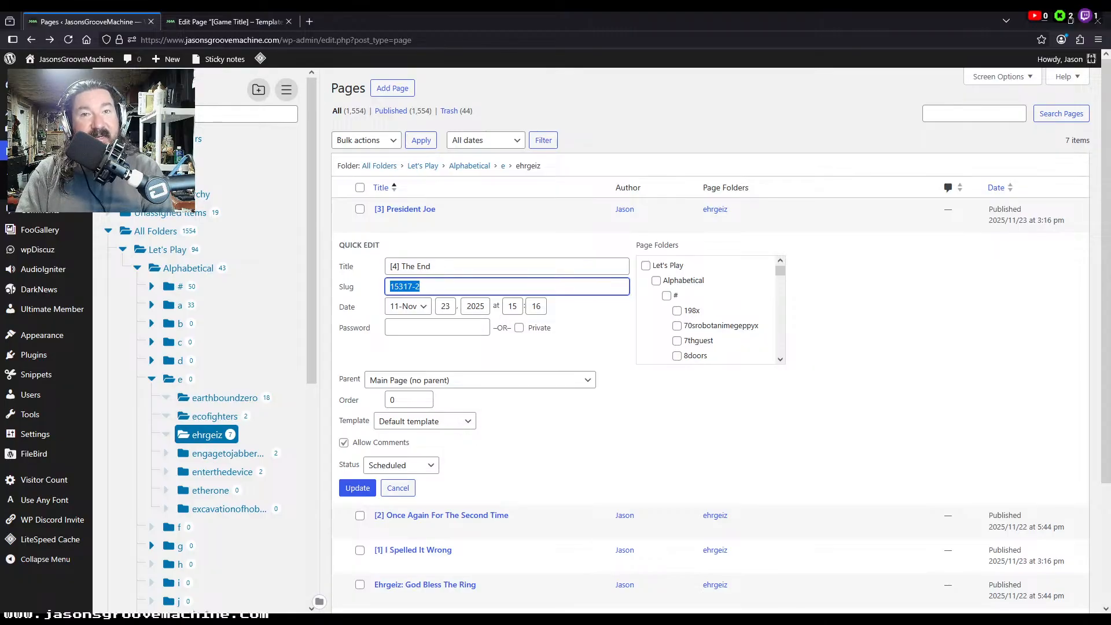
{"action": "left_click", "coordinate": [455, 266]}
{"action": "key", "text": "ctrl+a"}
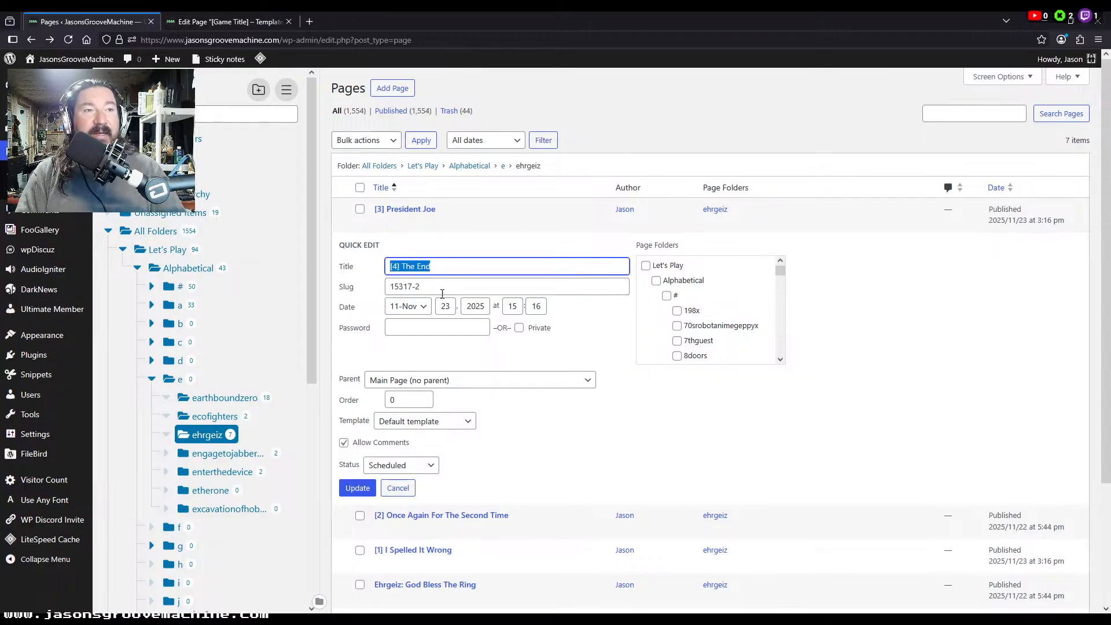
{"action": "key", "text": "ctrl+c"}
{"action": "key", "text": "Tab"}
{"action": "key", "text": "ctrl+v"}
{"action": "left_click", "coordinate": [367, 490]}
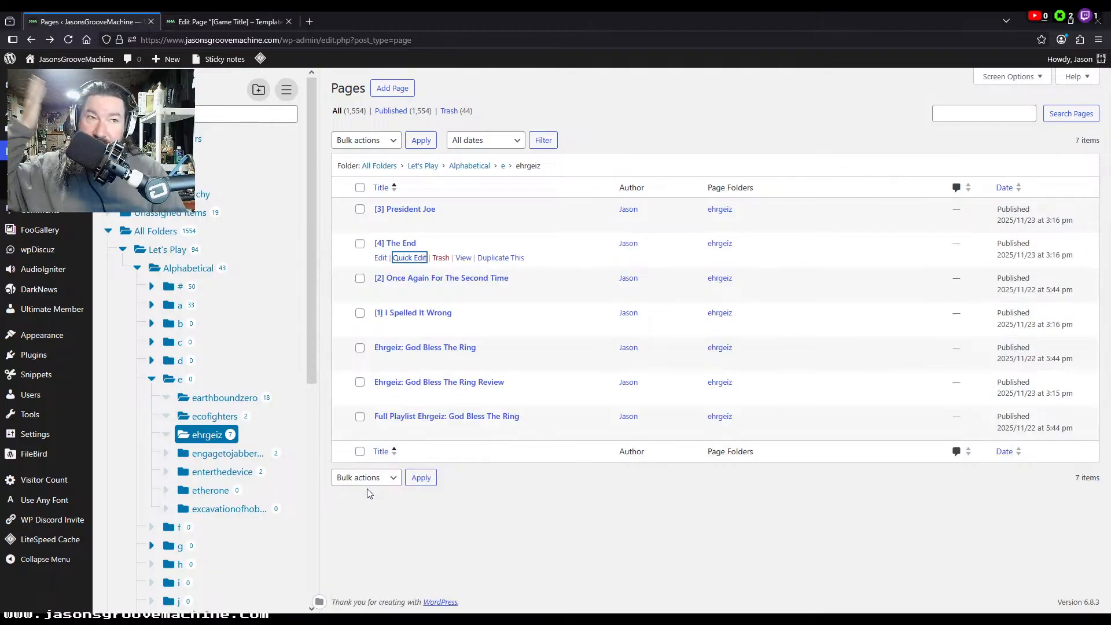
Step: Refresh the ehrgeiz page list and open all four episode pages for editing in separate browser tabs
{"action": "key", "text": "F5"}
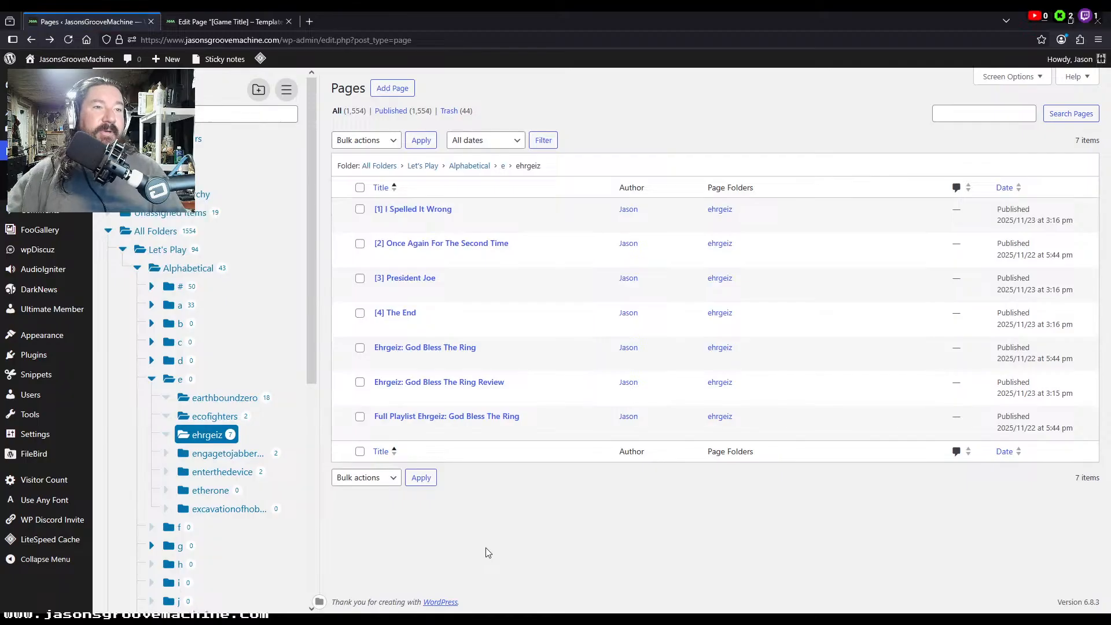
{"action": "middle_click", "coordinate": [380, 223]}
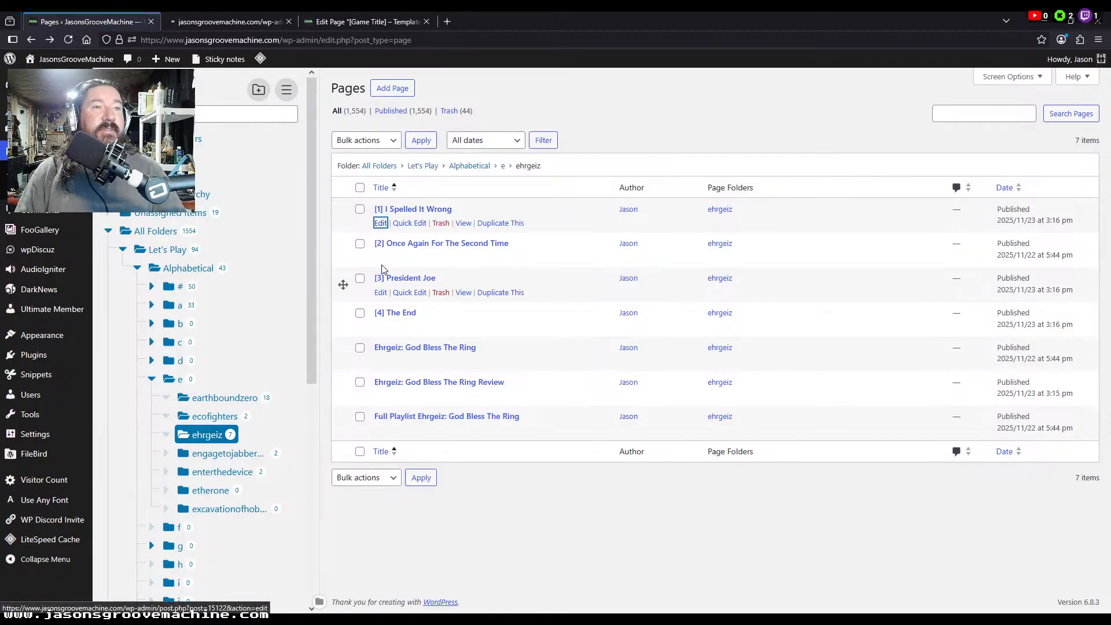
{"action": "middle_click", "coordinate": [380, 257]}
{"action": "middle_click", "coordinate": [380, 292]}
{"action": "middle_click", "coordinate": [380, 327]}
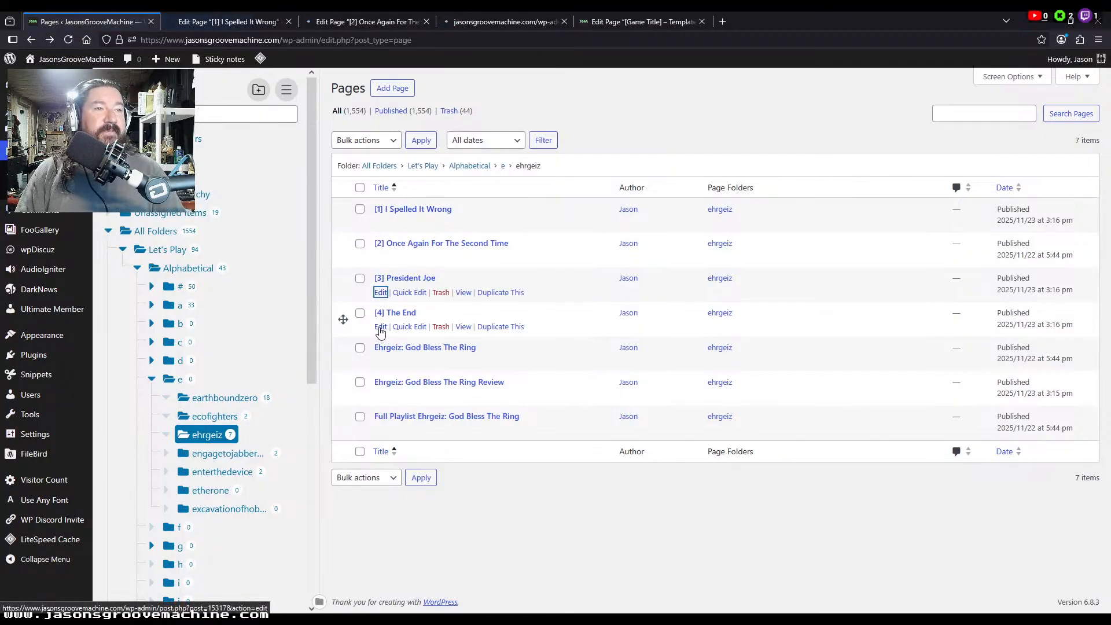
Step: Place the Ehrgeiz game page's editor tab directly after the page list tab and show its Full Playlist section
{"action": "left_click", "coordinate": [801, 20]}
{"action": "left_click_drag", "start_coordinate": [800, 20], "coordinate": [243, 23]}
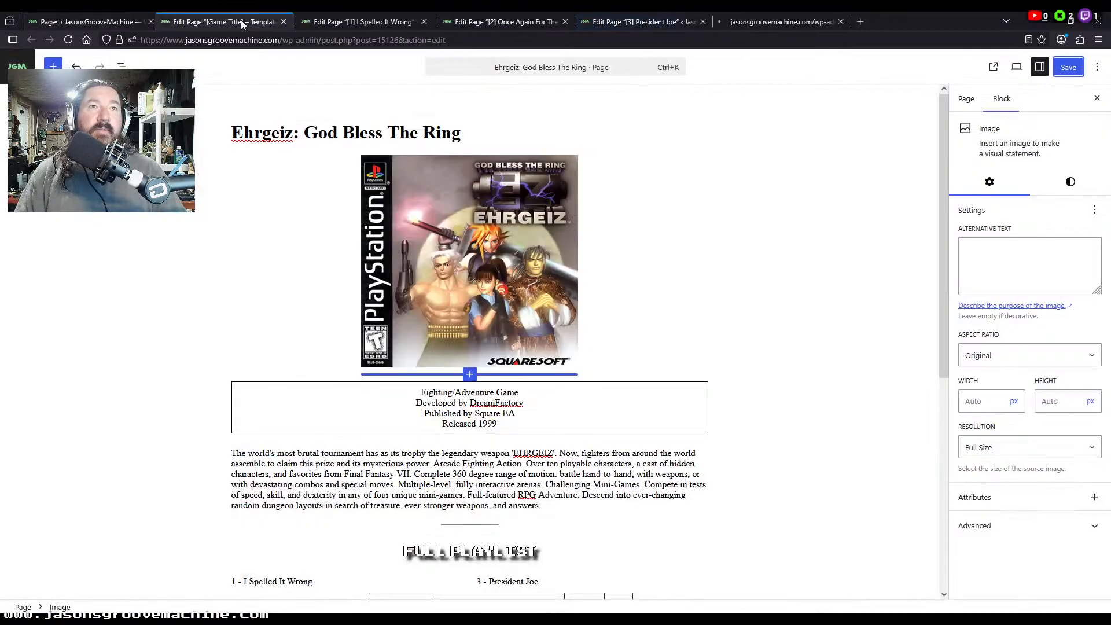
{"action": "left_click", "coordinate": [862, 174]}
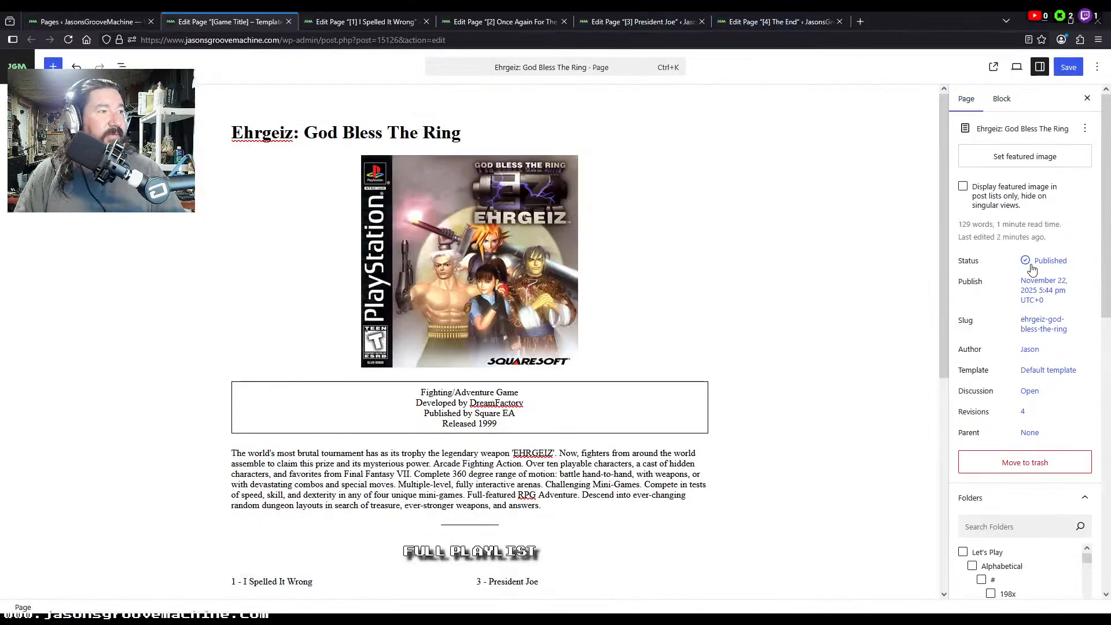
{"action": "scroll", "coordinate": [839, 418], "scroll_direction": "down", "scroll_amount": 3}
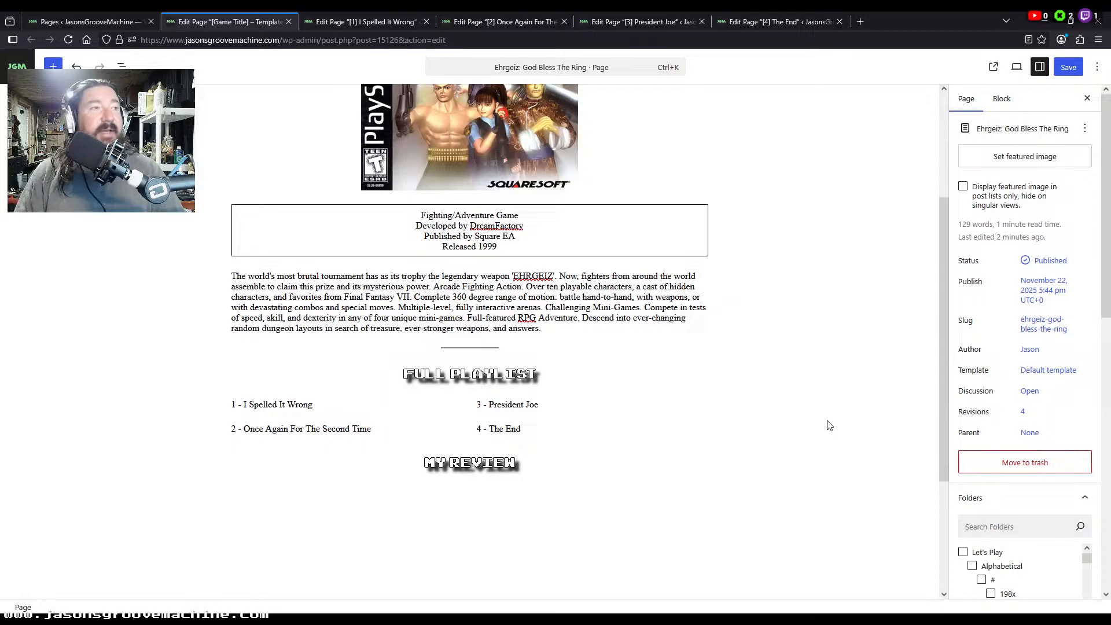
Step: On the "[1] I Spelled It Wrong" page, embed the episode 1 YouTube video, replace the description with "Bless This Mess", and save
{"action": "left_click", "coordinate": [359, 22]}
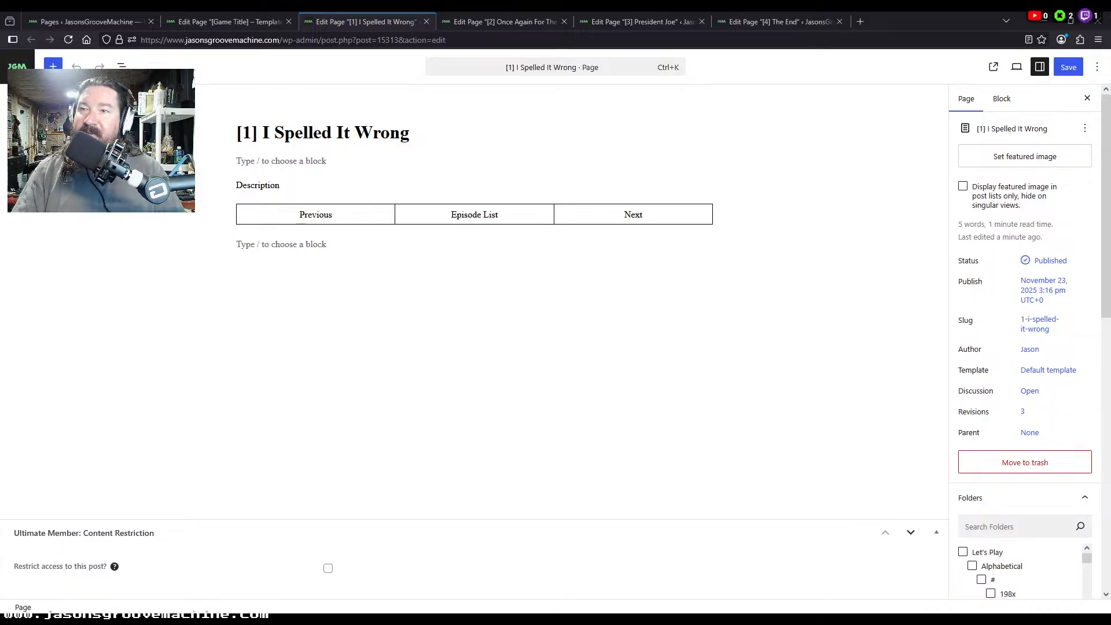
{"action": "left_click", "coordinate": [274, 165]}
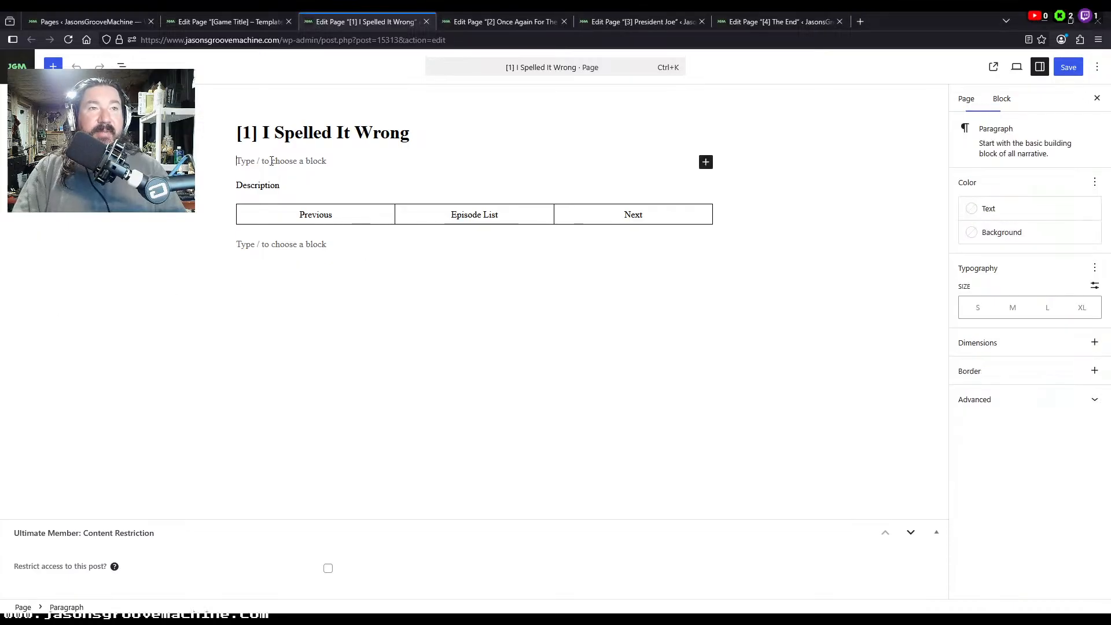
{"action": "key", "text": "ctrl+v"}
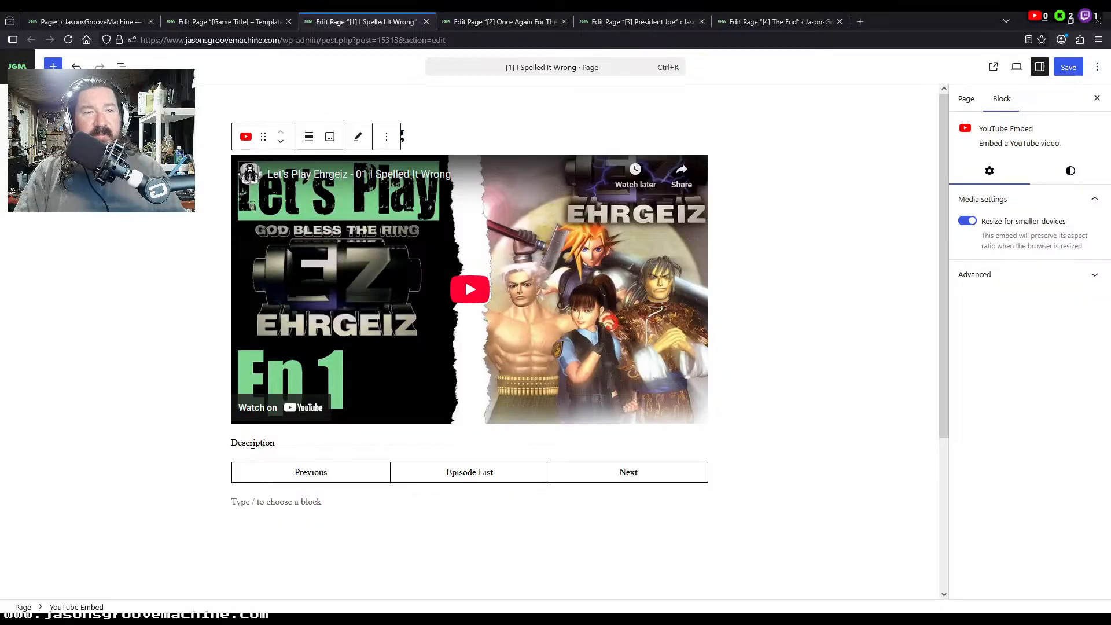
{"action": "double_click", "coordinate": [253, 443]}
{"action": "key", "text": "ctrl+v"}
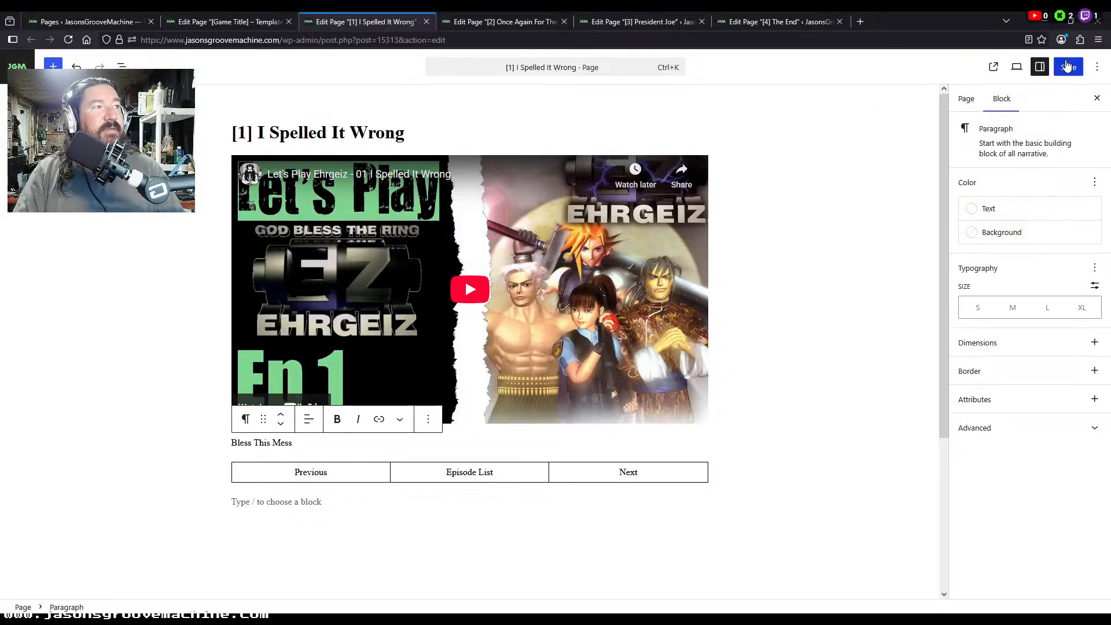
{"action": "left_click", "coordinate": [1069, 67]}
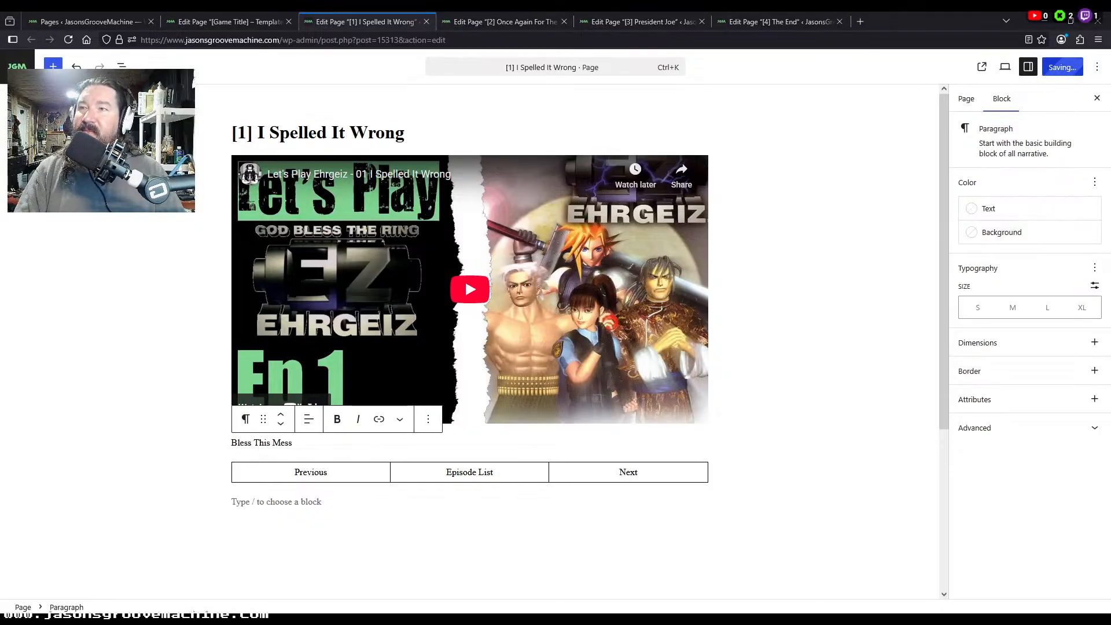
Step: On the "[2] Once Again For The Second Time" page, embed the episode 2 YouTube video and set the description to "I even spelled it right this time!"
{"action": "key", "text": "ctrl+Tab"}
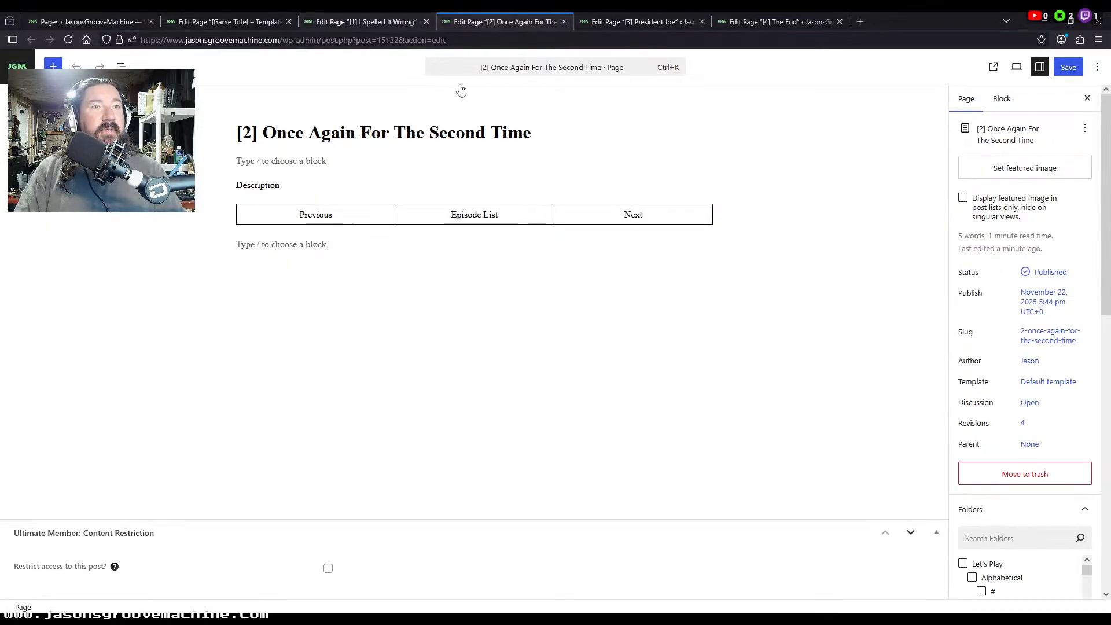
{"action": "left_click", "coordinate": [309, 162]}
{"action": "key", "text": "ctrl+v"}
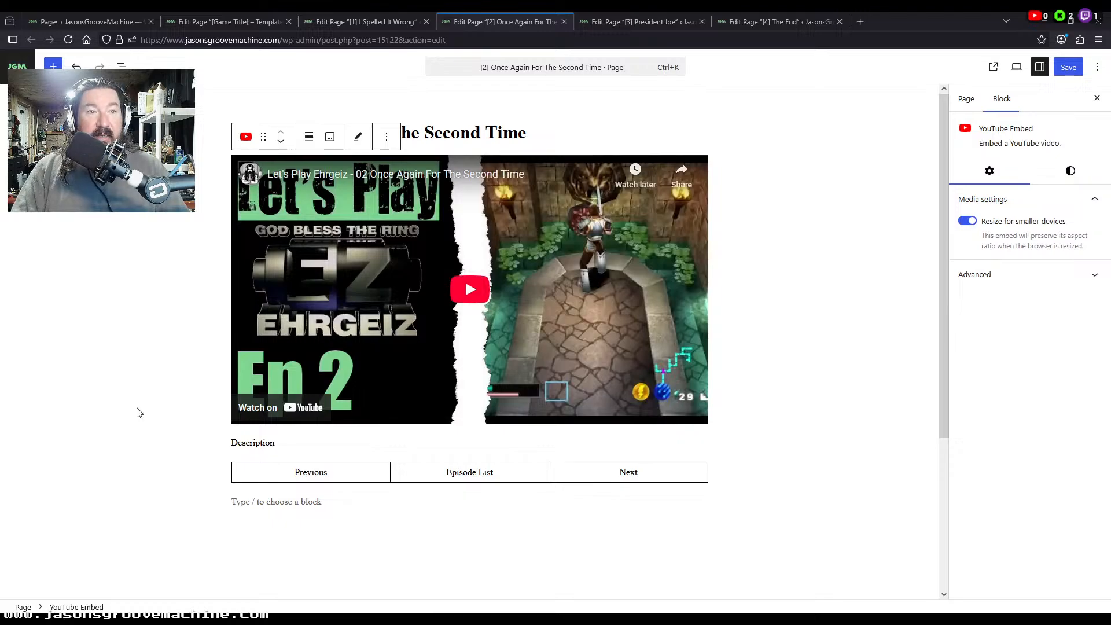
{"action": "double_click", "coordinate": [253, 442]}
{"action": "key", "text": "ctrl+v"}
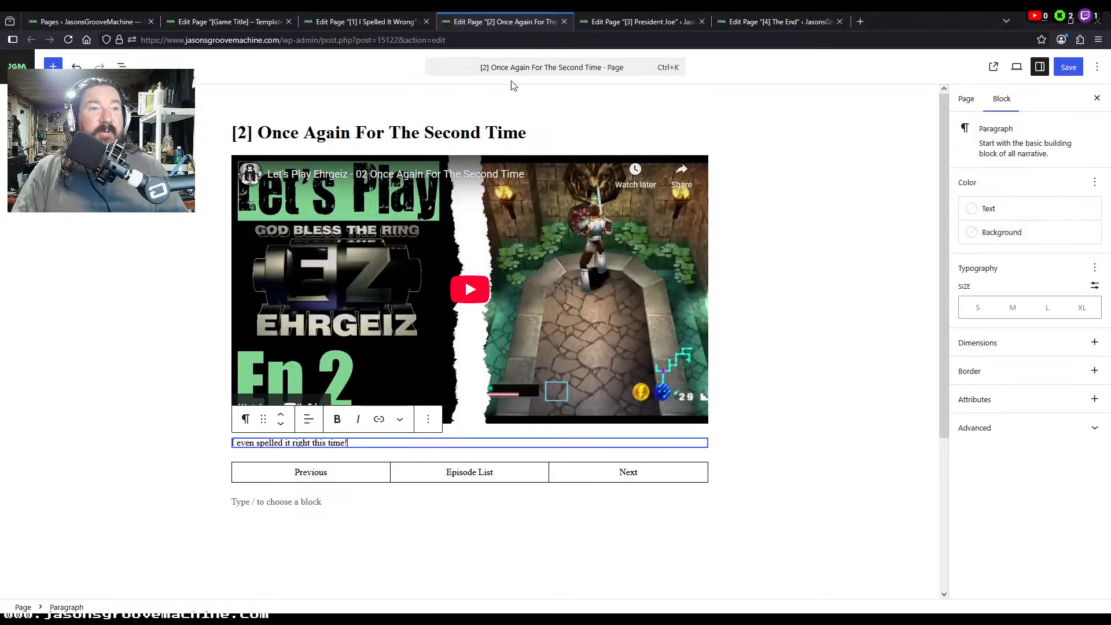
Step: On the "[3] President Joe" page, embed the episode 3 YouTube video and set the description to ""Diamond" Joe Biden loves my Let's Plays."
{"action": "left_click", "coordinate": [608, 20]}
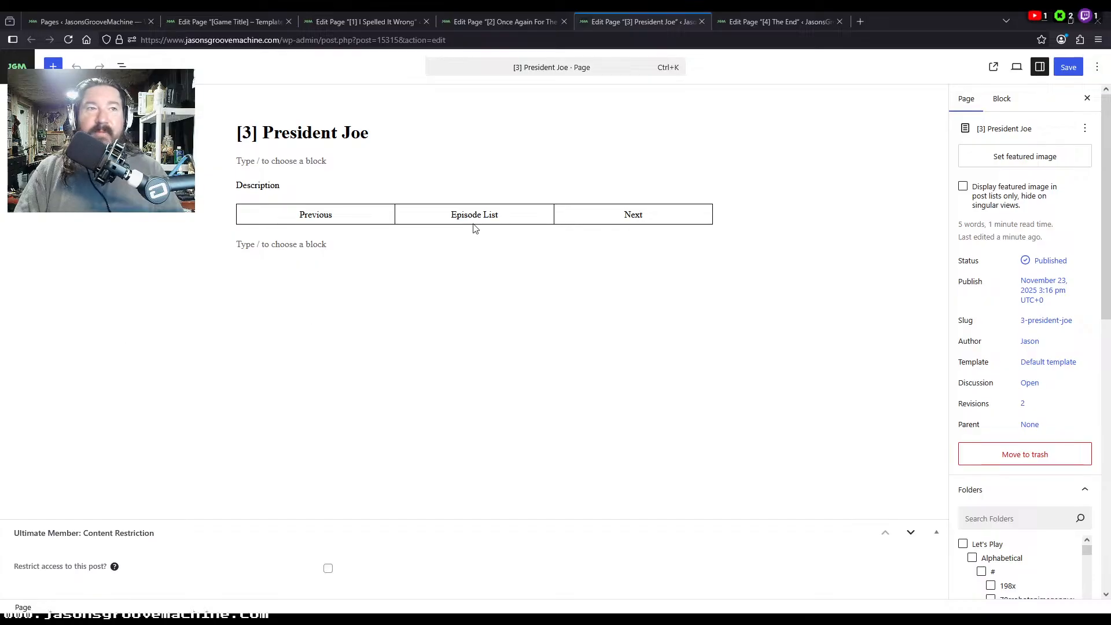
{"action": "left_click", "coordinate": [323, 160]}
{"action": "key", "text": "ctrl+v"}
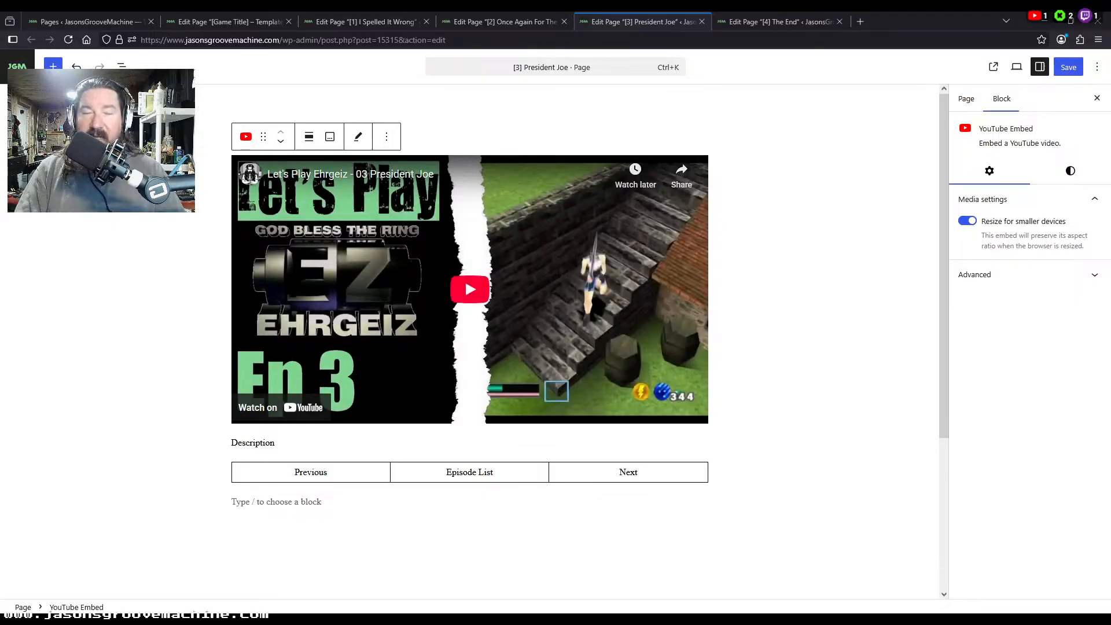
{"action": "double_click", "coordinate": [264, 443]}
{"action": "key", "text": "ctrl+v"}
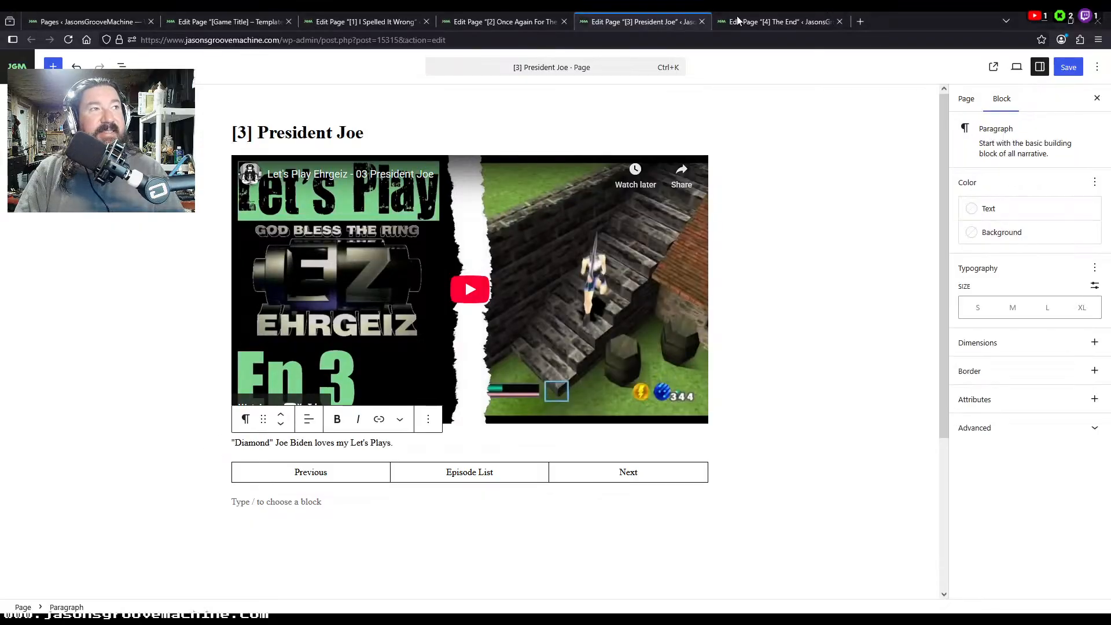
Step: On the "[4] The End" page, embed the episode 4 YouTube video and set the description to "That's it. It's done. This is bad. Don't do it."
{"action": "key", "text": "ctrl+Tab"}
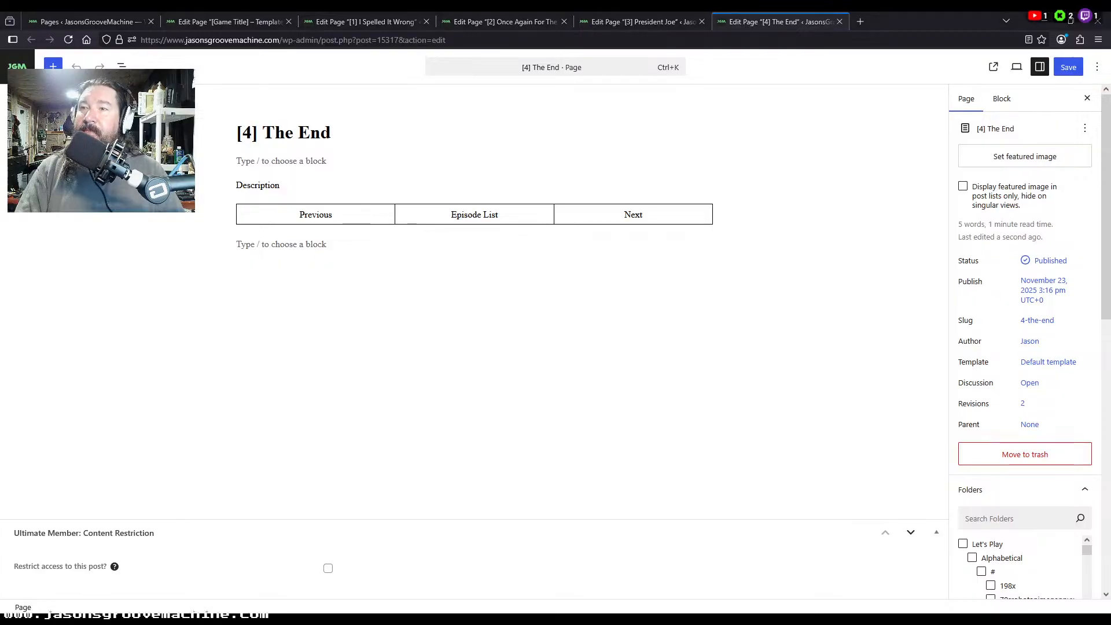
{"action": "left_click", "coordinate": [296, 160]}
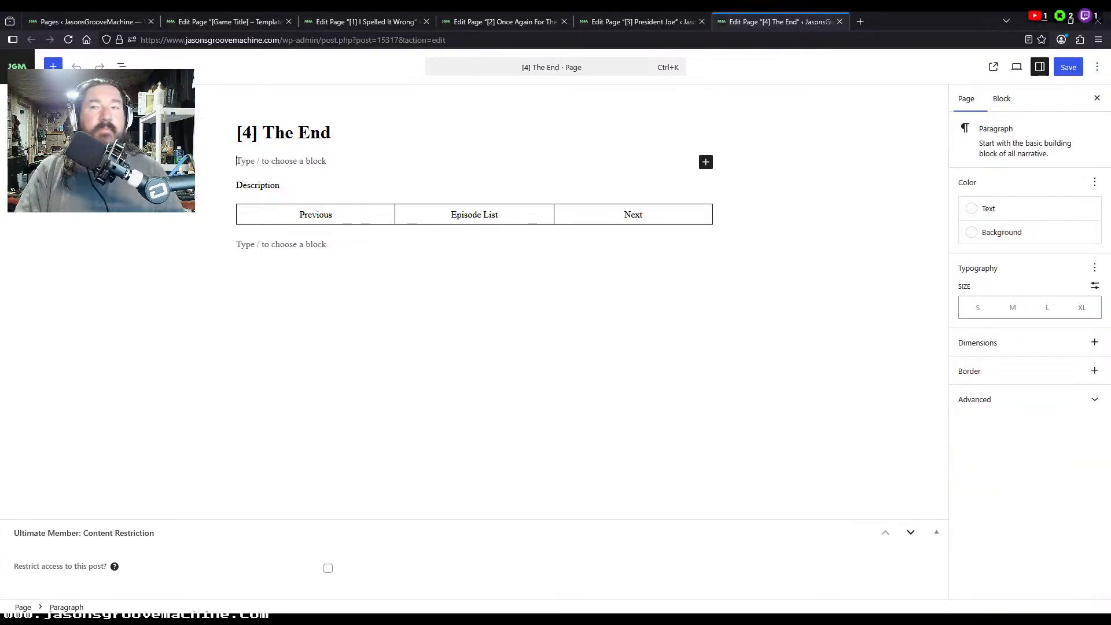
{"action": "key", "text": "ctrl+v"}
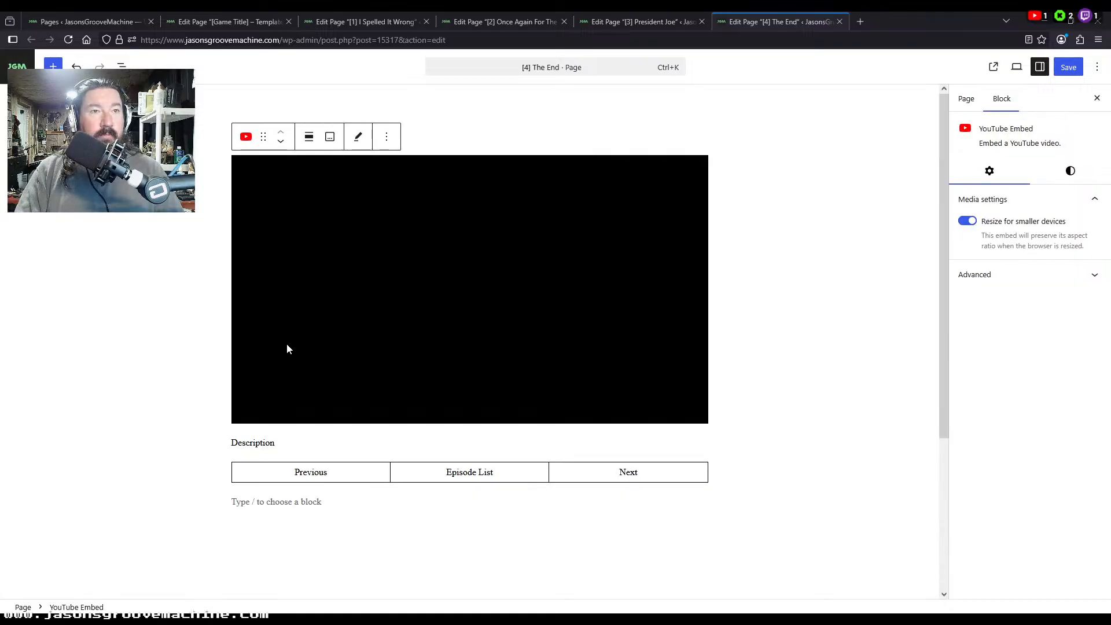
{"action": "double_click", "coordinate": [249, 443]}
{"action": "key", "text": "ctrl+v"}
{"action": "left_click", "coordinate": [141, 399]}
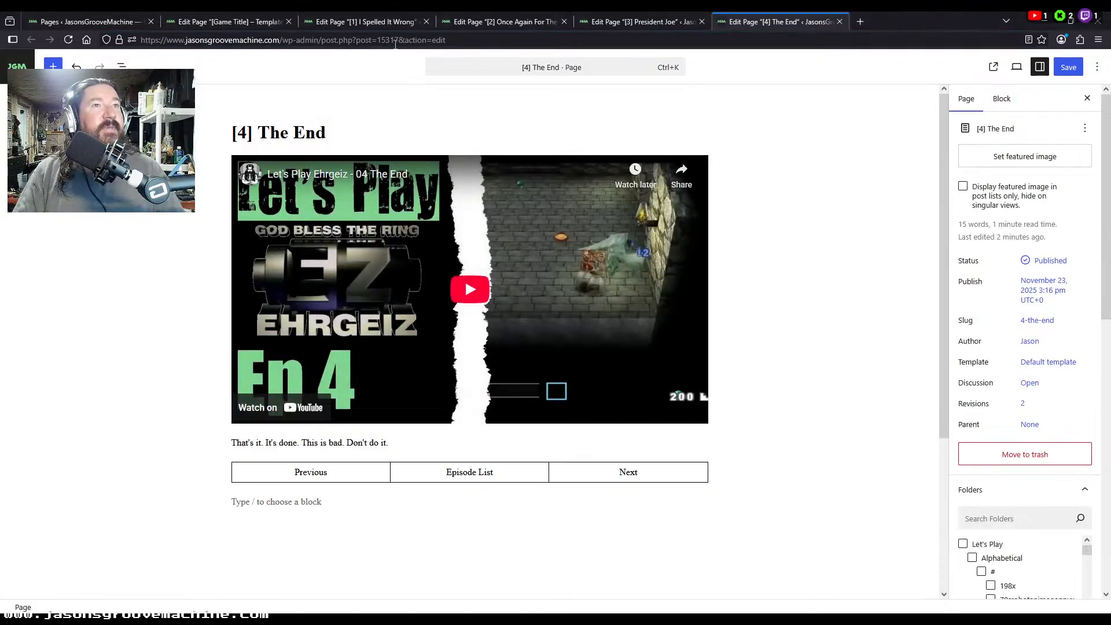
Step: Copy the episode 1 page's permalink and link the "Previous" table cell on the episode 2 page to it
{"action": "left_click", "coordinate": [338, 21]}
{"action": "left_click", "coordinate": [965, 98]}
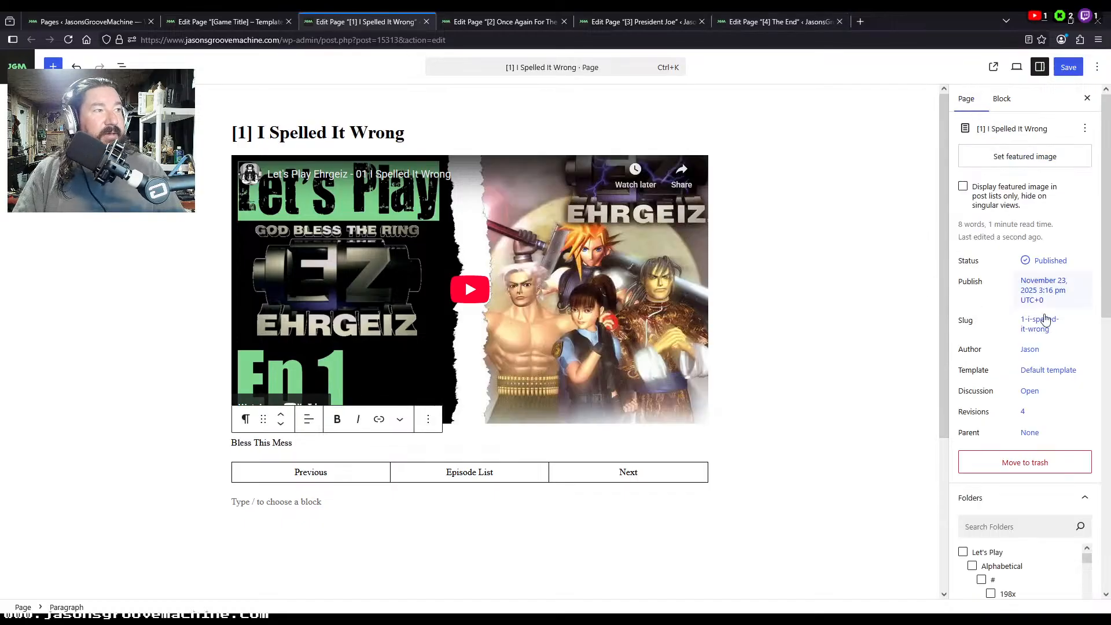
{"action": "left_click", "coordinate": [1058, 327]}
{"action": "left_click", "coordinate": [917, 385]}
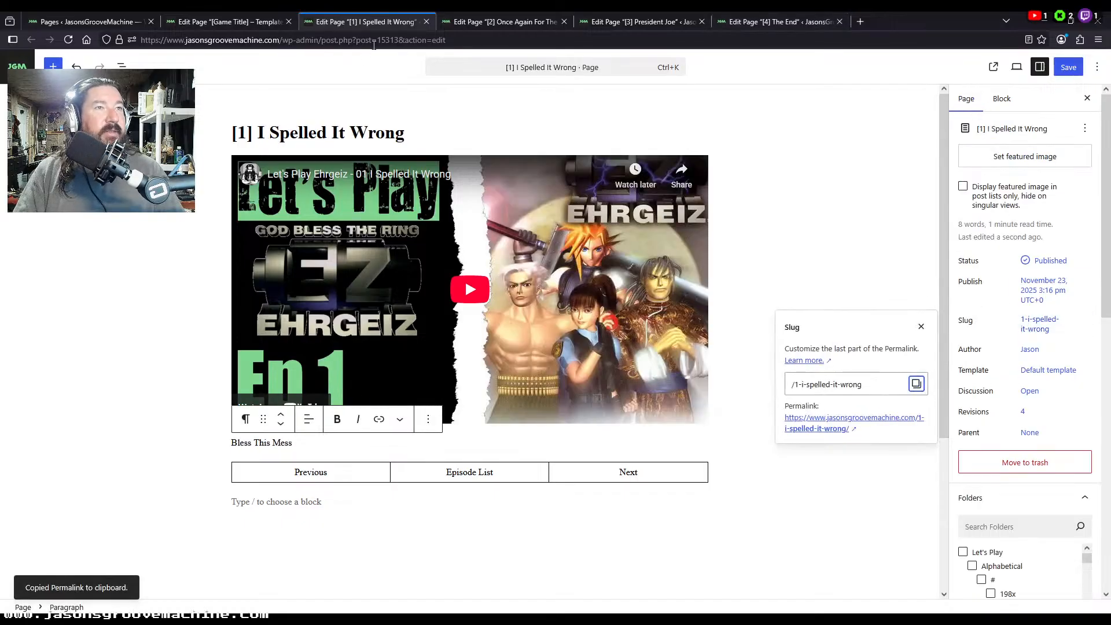
{"action": "left_click", "coordinate": [498, 21]}
{"action": "left_click_drag", "start_coordinate": [293, 472], "coordinate": [339, 476]}
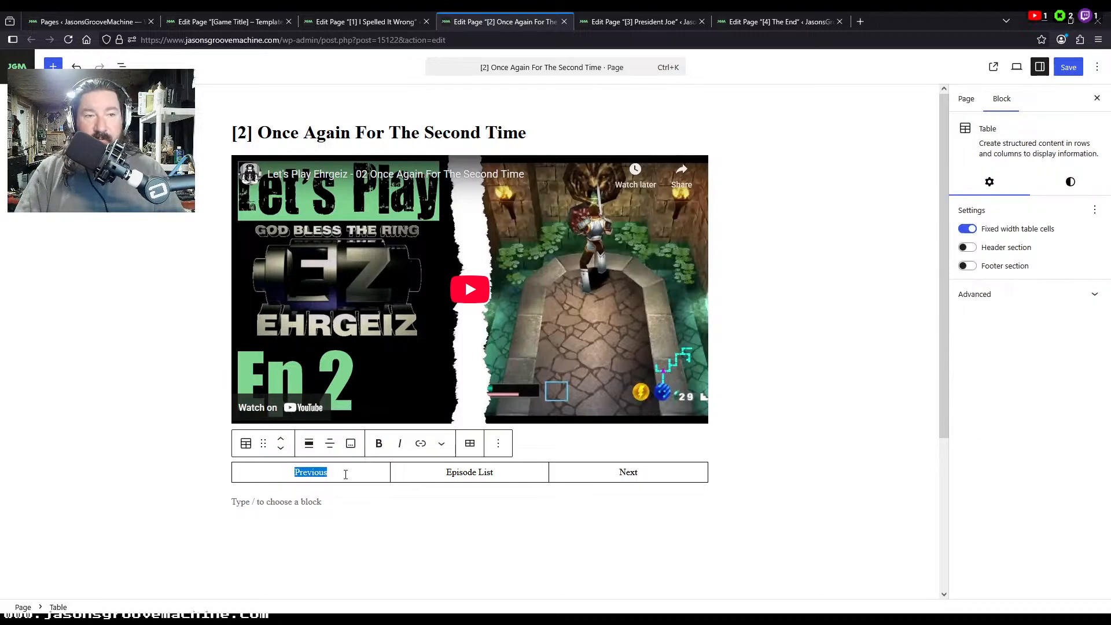
Step: Link the "I Spelled It Wrong" playlist entry on the Ehrgeiz: God Bless The Ring game page to the episode 1 permalink
{"action": "left_click", "coordinate": [86, 22]}
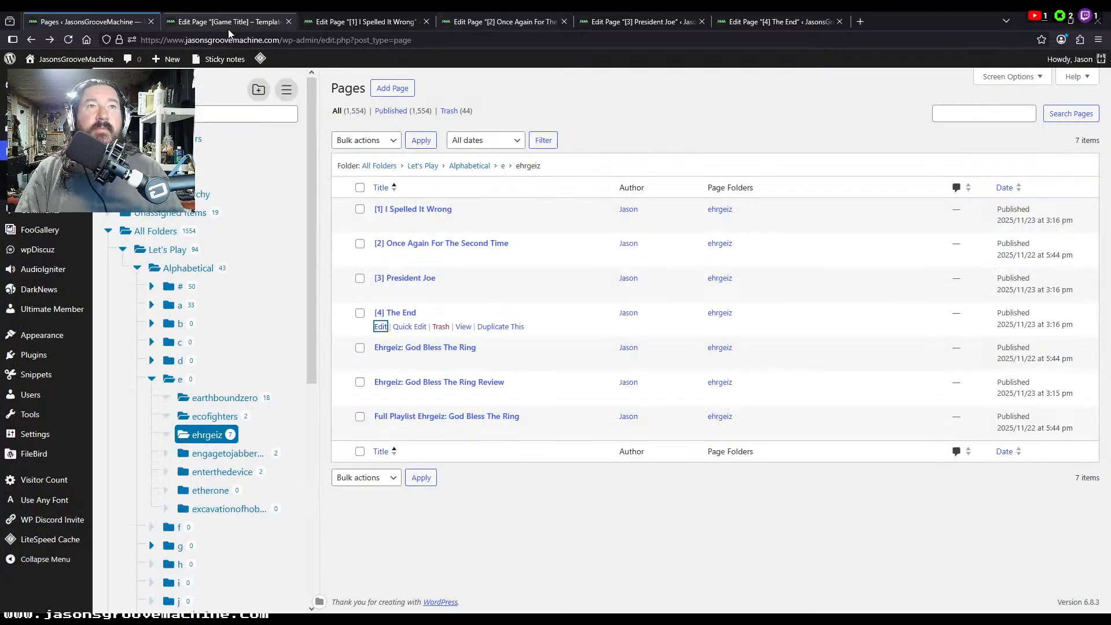
{"action": "left_click", "coordinate": [230, 23]}
{"action": "left_click_drag", "start_coordinate": [324, 411], "coordinate": [245, 409]}
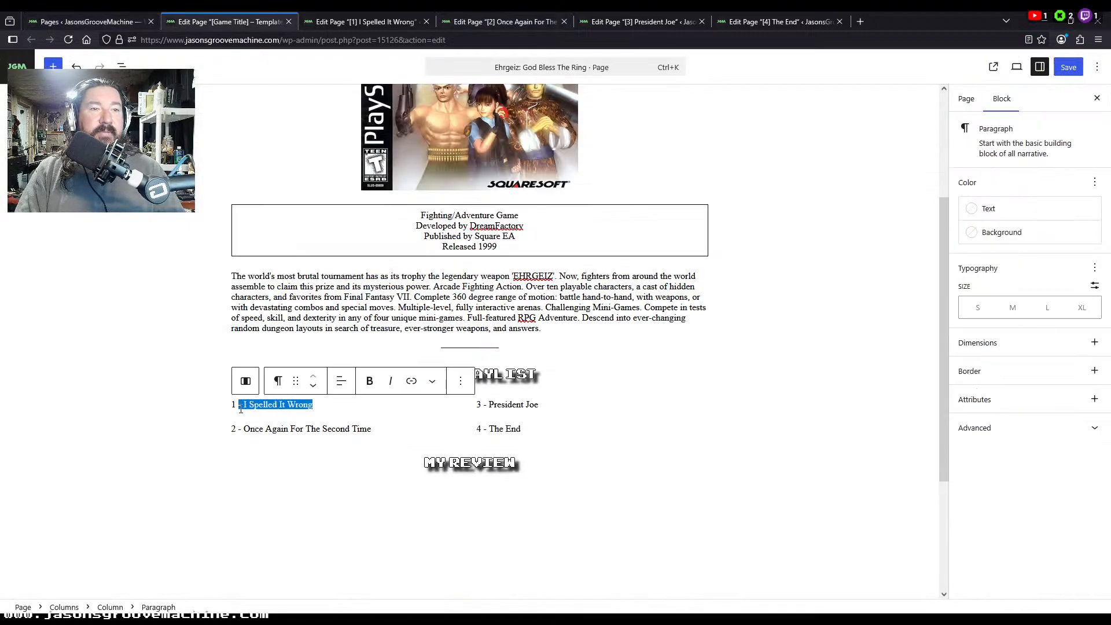
{"action": "key", "text": "ctrl+v"}
Step: Copy the episode 2 page's permalink and link the "Previous" table cell on the "[3] President Joe" page to it
{"action": "left_click", "coordinate": [337, 22]}
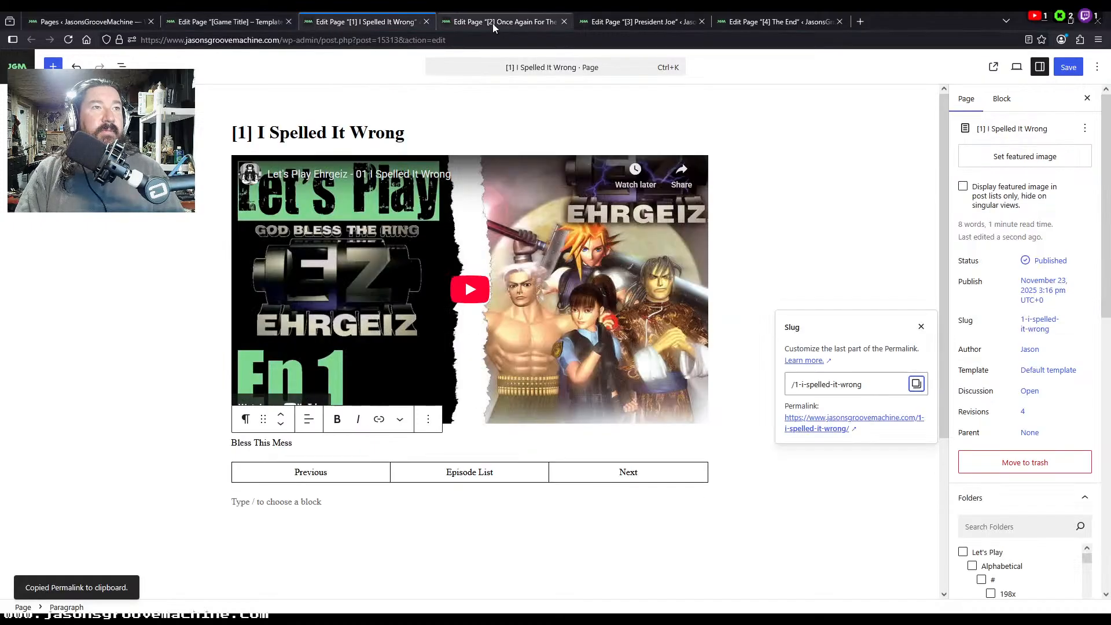
{"action": "left_click", "coordinate": [492, 21]}
{"action": "left_click", "coordinate": [966, 98]}
{"action": "left_click", "coordinate": [1050, 336]}
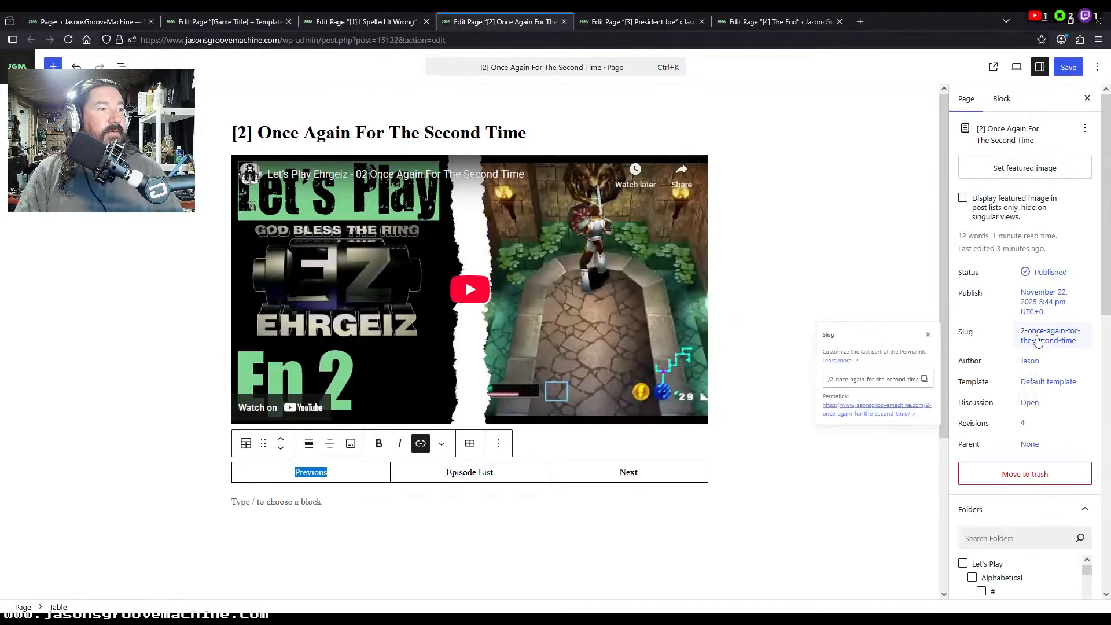
{"action": "left_click", "coordinate": [916, 395]}
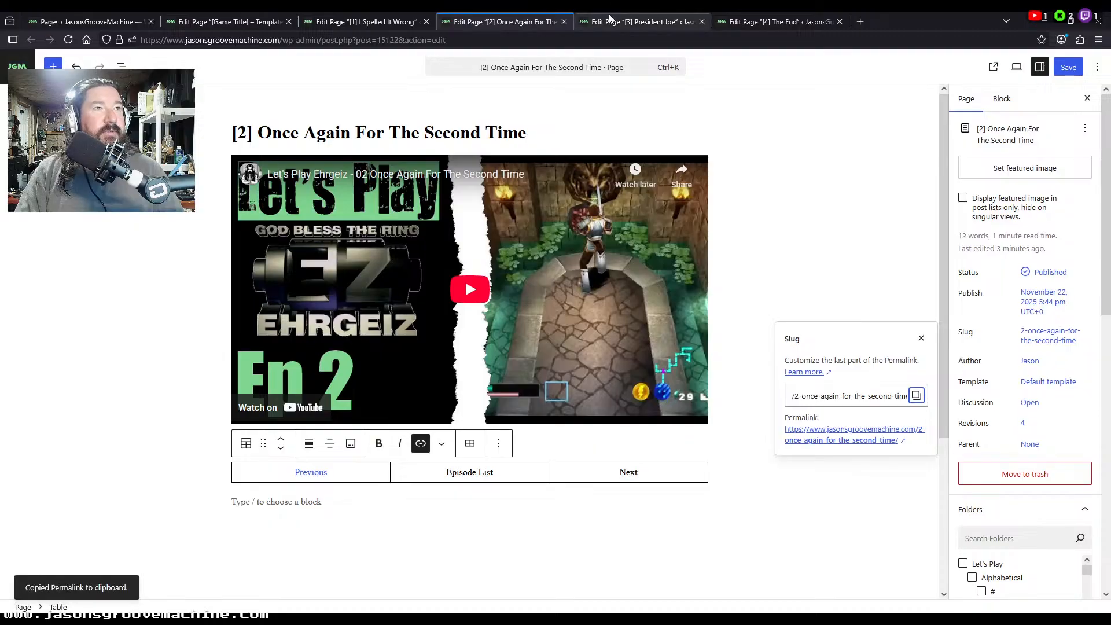
{"action": "left_click", "coordinate": [640, 22]}
{"action": "double_click", "coordinate": [312, 469]}
{"action": "key", "text": "ctrl+v"}
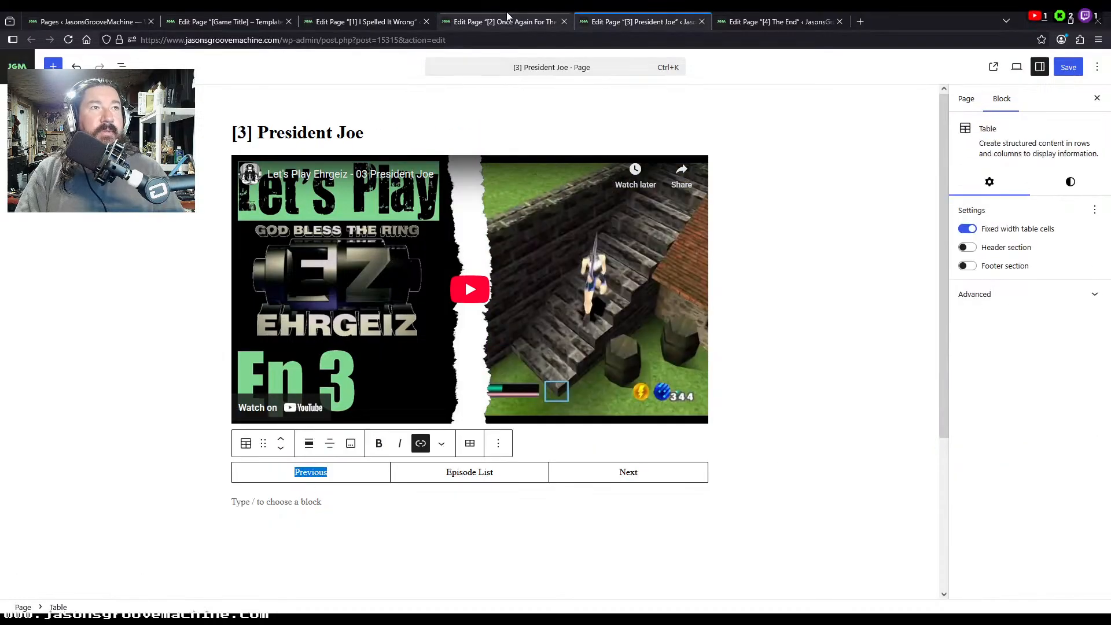
Step: Link the "Next" table cell on the "[1] I Spelled It Wrong" page to the episode 2 permalink
{"action": "left_click", "coordinate": [492, 21]}
{"action": "left_click", "coordinate": [400, 22]}
{"action": "double_click", "coordinate": [629, 472]}
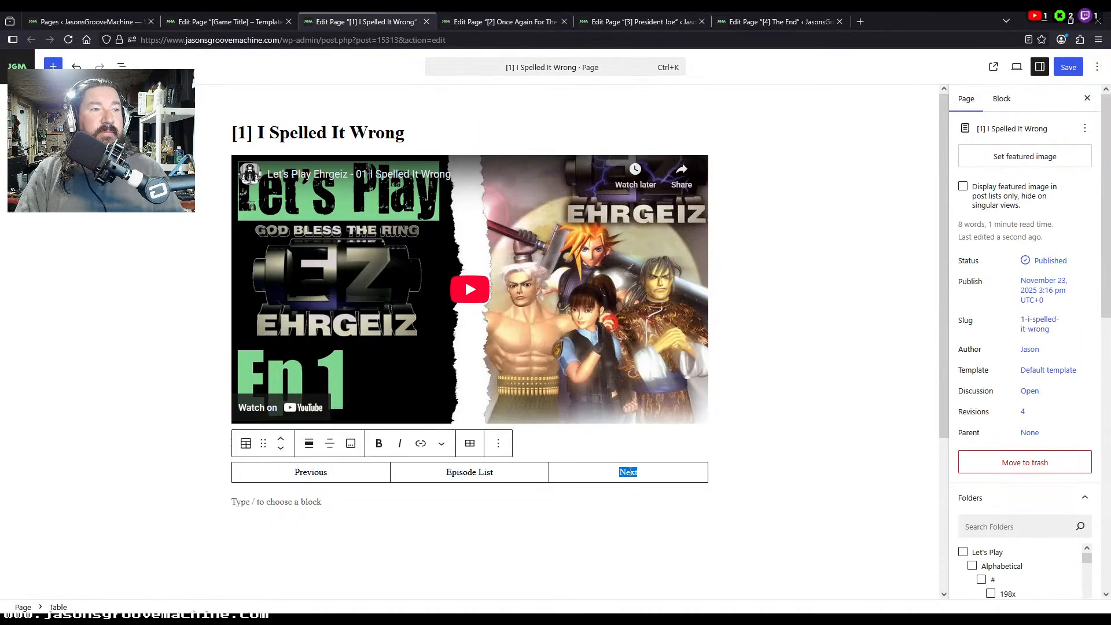
Step: Link the "Once Again For The Second Time" playlist entry on the Ehrgeiz: God Bless The Ring game page to the episode 2 permalink
{"action": "left_click", "coordinate": [87, 21]}
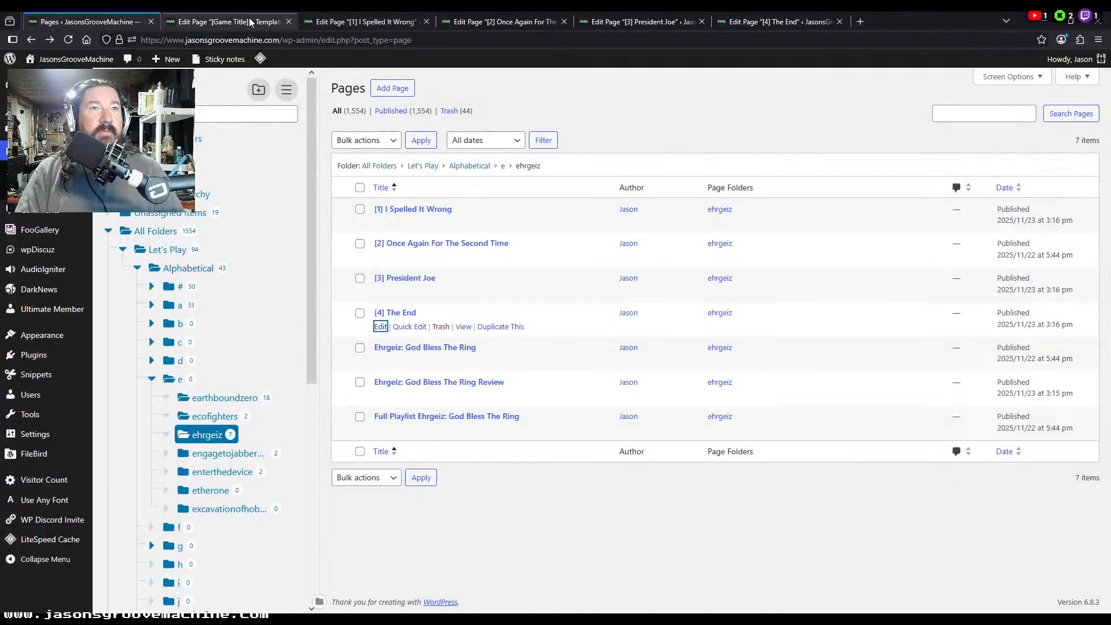
{"action": "left_click", "coordinate": [228, 21]}
{"action": "left_click_drag", "start_coordinate": [389, 434], "coordinate": [244, 431]}
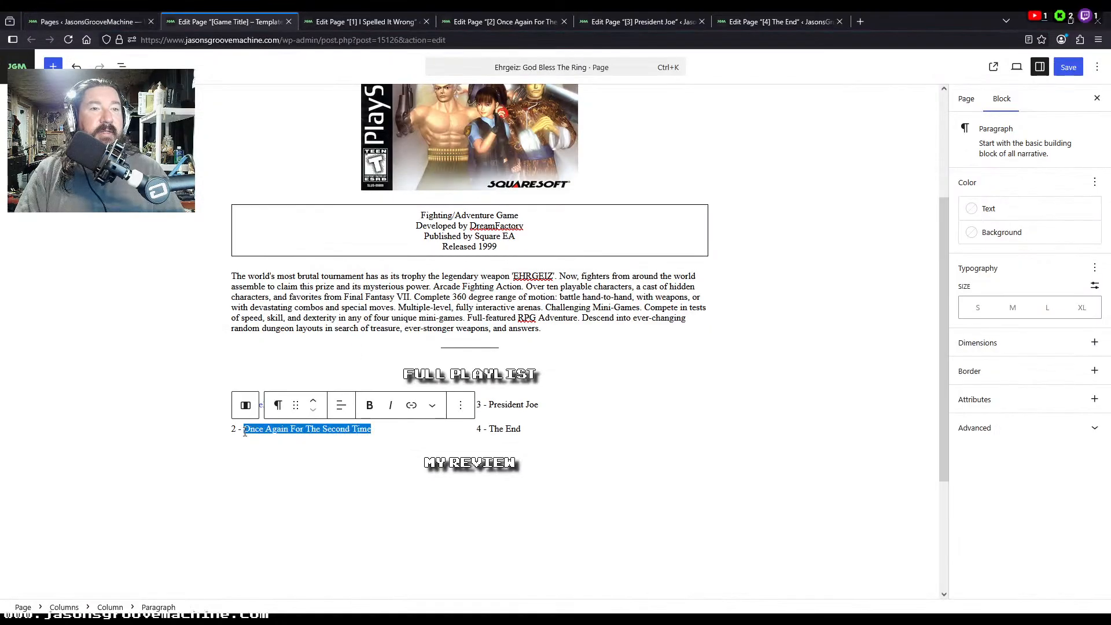
{"action": "key", "text": "ctrl+k"}
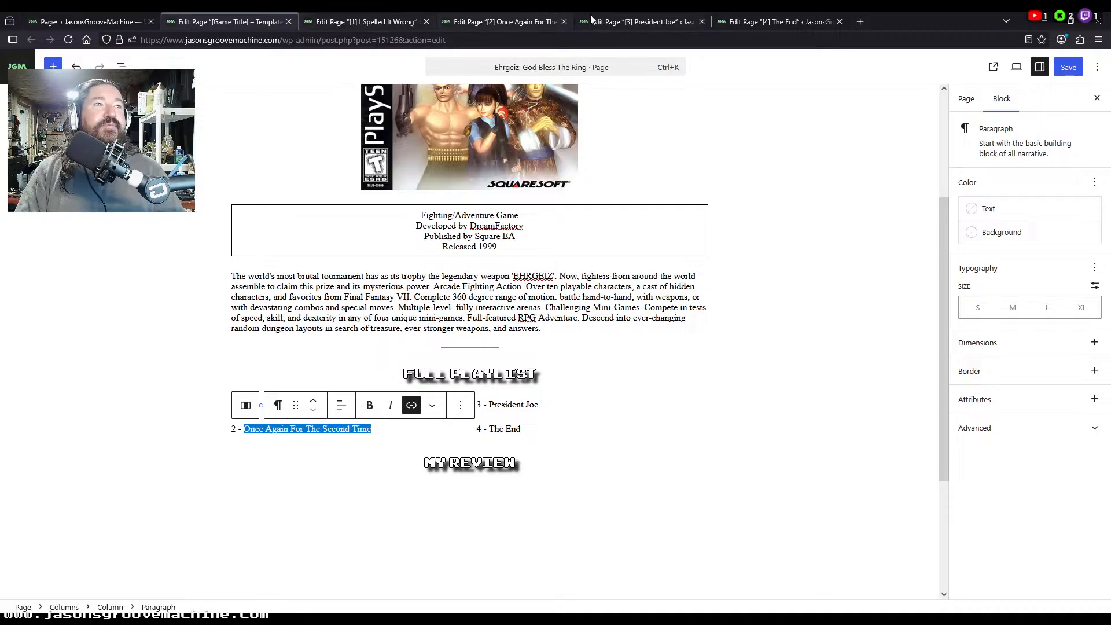
Step: Copy the episode 3 page's permalink and link the "Previous" table cell on the "[4] The End" page to it
{"action": "left_click", "coordinate": [630, 22]}
{"action": "left_click", "coordinate": [966, 99]}
{"action": "left_click", "coordinate": [1034, 290]}
{"action": "left_click", "coordinate": [1045, 320]}
{"action": "left_click", "coordinate": [1044, 320]}
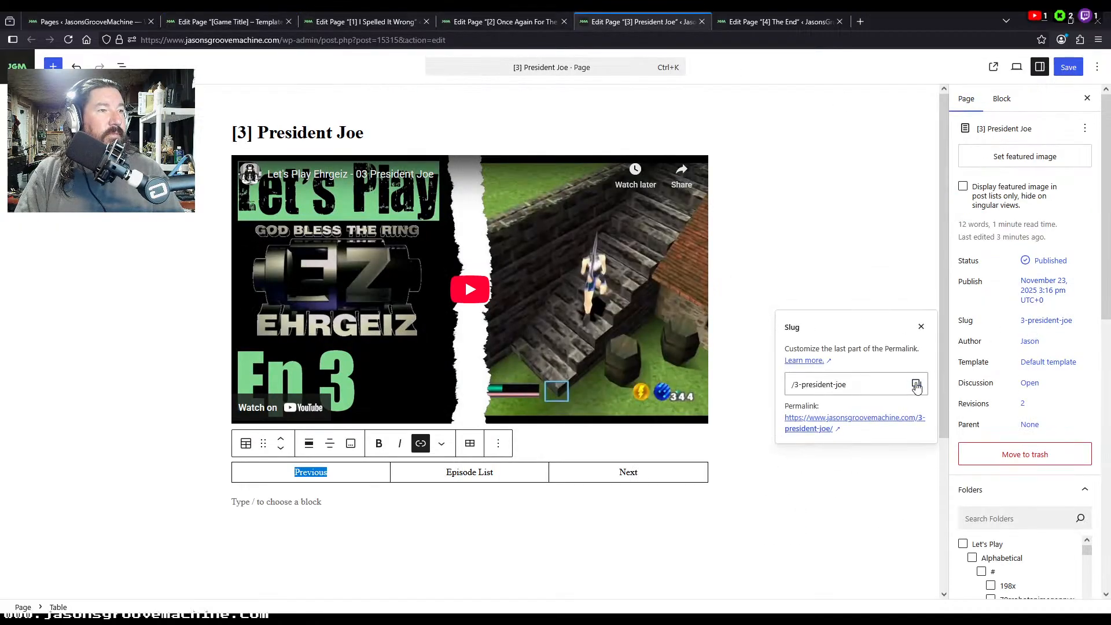
{"action": "left_click", "coordinate": [916, 383]}
{"action": "left_click", "coordinate": [775, 22]}
{"action": "double_click", "coordinate": [308, 472]}
{"action": "key", "text": "ctrl+v"}
Step: Link the "Next" table cell on the "[2] Once Again For The Second Time" page to the episode 3 permalink
{"action": "left_click", "coordinate": [582, 22]}
{"action": "left_click", "coordinate": [501, 22]}
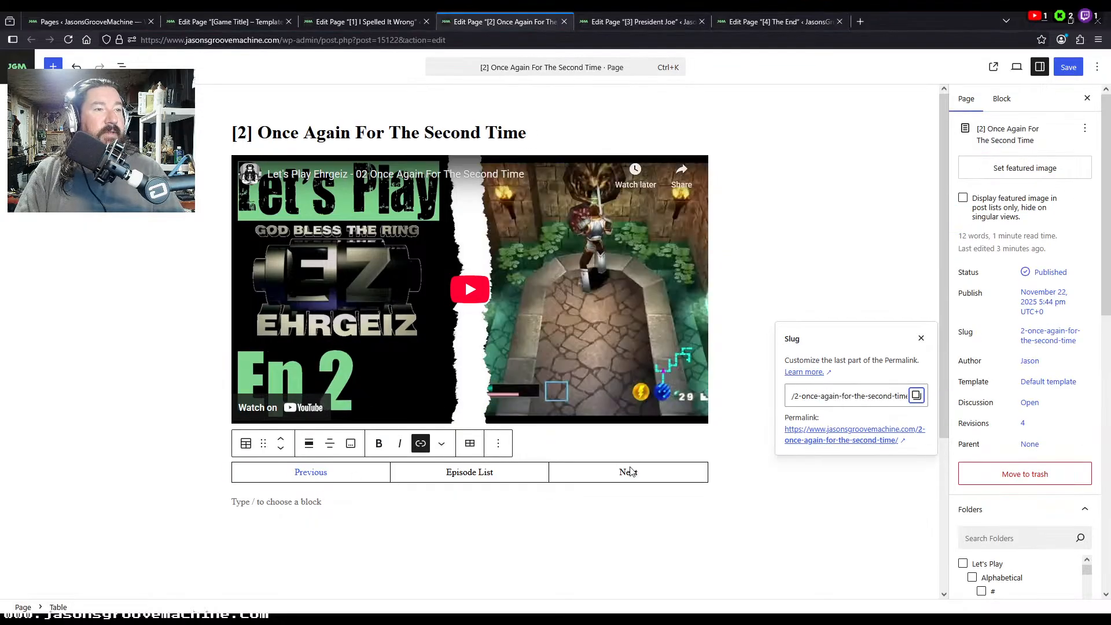
{"action": "left_click", "coordinate": [629, 473]}
{"action": "double_click", "coordinate": [628, 472]}
Step: Link the "President Joe" playlist entry on the Ehrgeiz: God Bless The Ring game page to the episode 3 permalink
{"action": "left_click", "coordinate": [116, 21]}
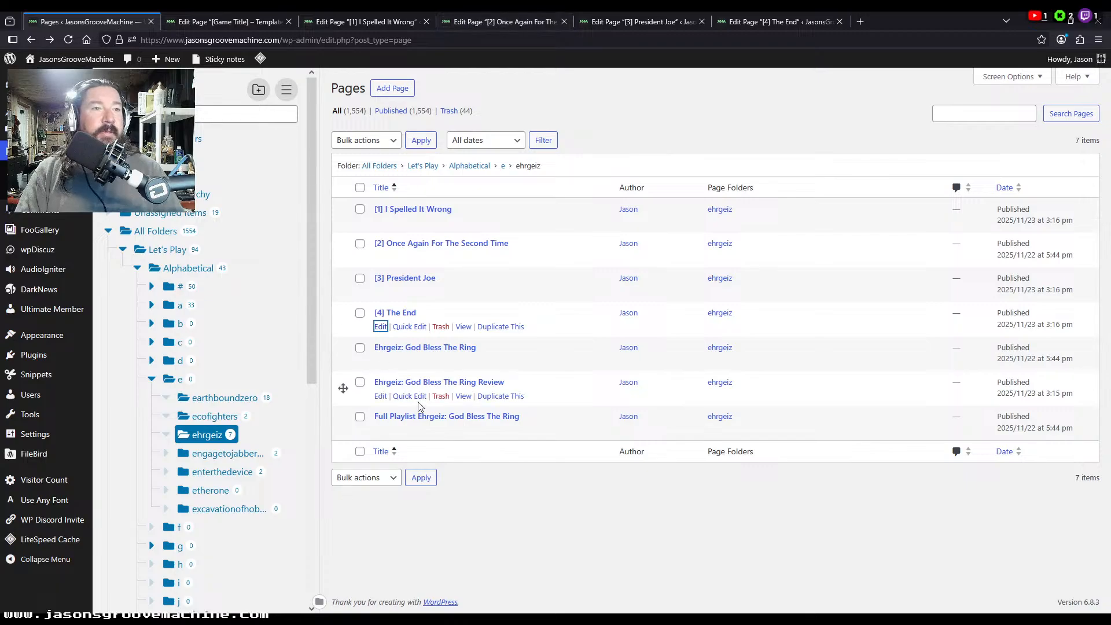
{"action": "left_click", "coordinate": [228, 21]}
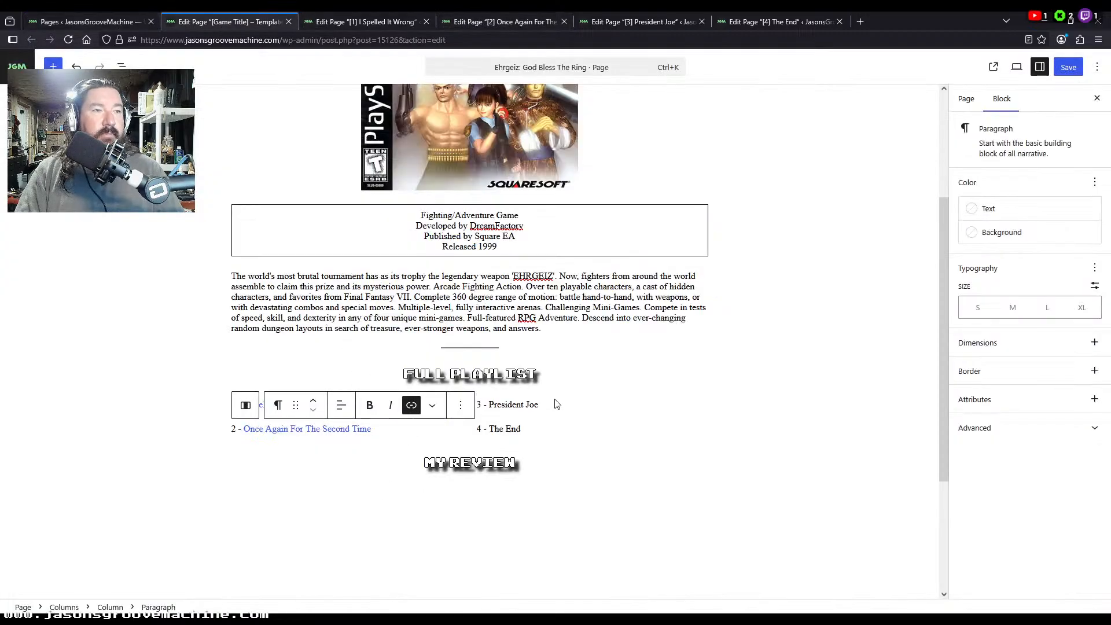
{"action": "left_click_drag", "start_coordinate": [554, 405], "coordinate": [486, 409]}
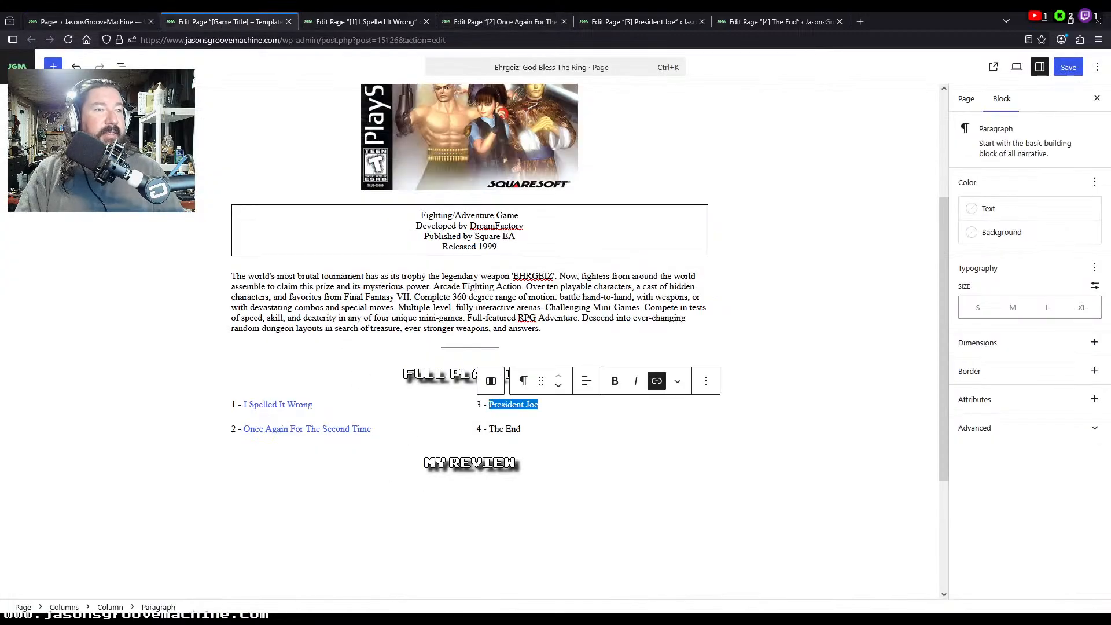
Step: Copy the episode 4 page's permalink and link the "Next" table cell on the "[3] President Joe" page to it
{"action": "left_click", "coordinate": [778, 21]}
{"action": "left_click", "coordinate": [978, 103]}
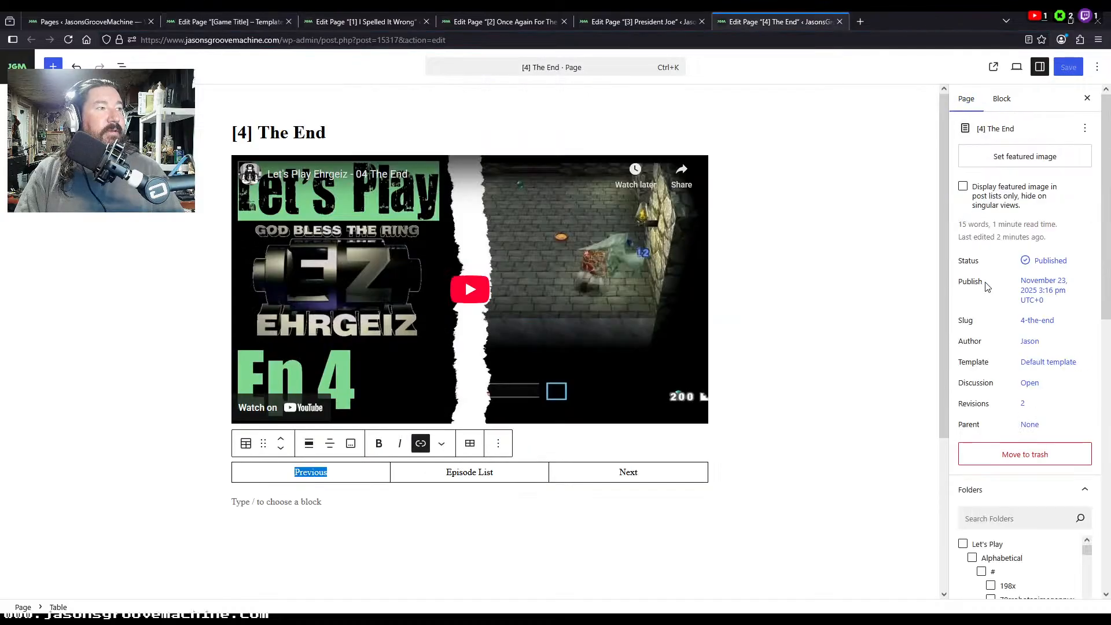
{"action": "left_click", "coordinate": [1037, 320]}
{"action": "left_click", "coordinate": [916, 383]}
{"action": "left_click", "coordinate": [648, 22]}
{"action": "left_click", "coordinate": [625, 470]}
{"action": "double_click", "coordinate": [627, 471]}
Step: Link the "The End" playlist entry on the Ehrgeiz: God Bless The Ring game page to the episode 4 permalink
{"action": "key", "text": "ctrl+1"}
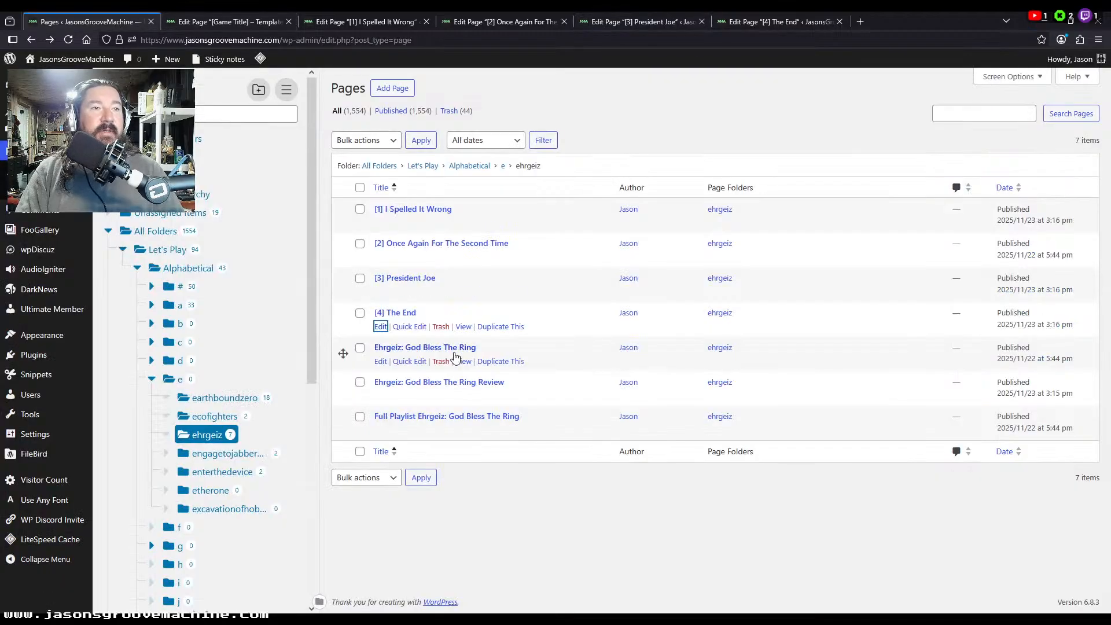
{"action": "key", "text": "ctrl+2"}
{"action": "left_click_drag", "start_coordinate": [522, 429], "coordinate": [493, 430]}
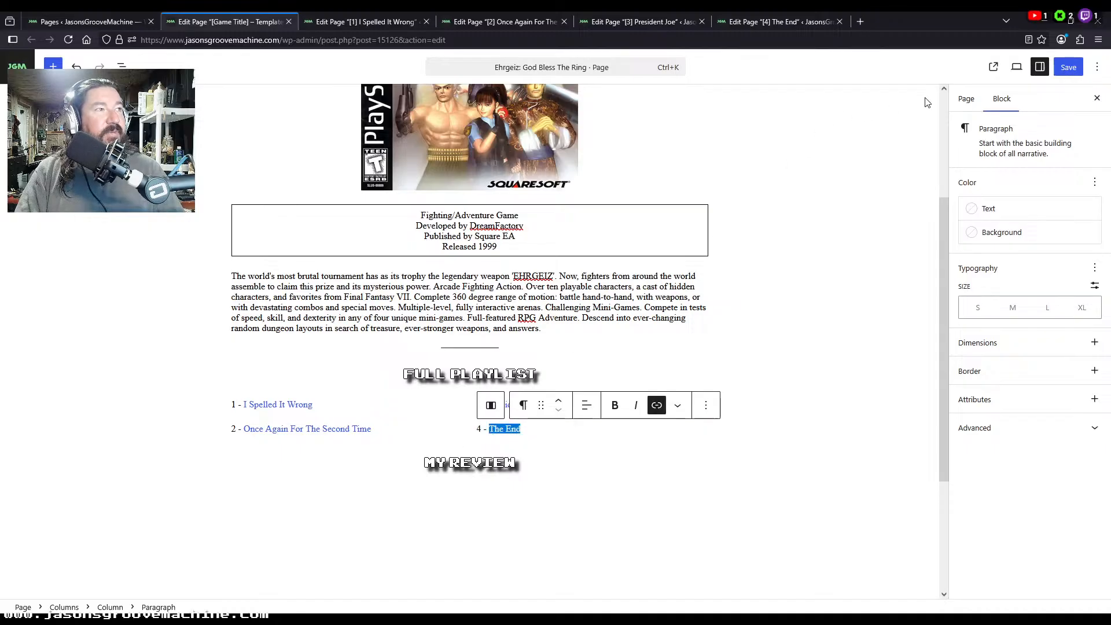
Step: Copy the game page's permalink and link the "Episode List" table cell on all four episode pages to it
{"action": "left_click", "coordinate": [965, 99]}
{"action": "left_click", "coordinate": [1039, 324]}
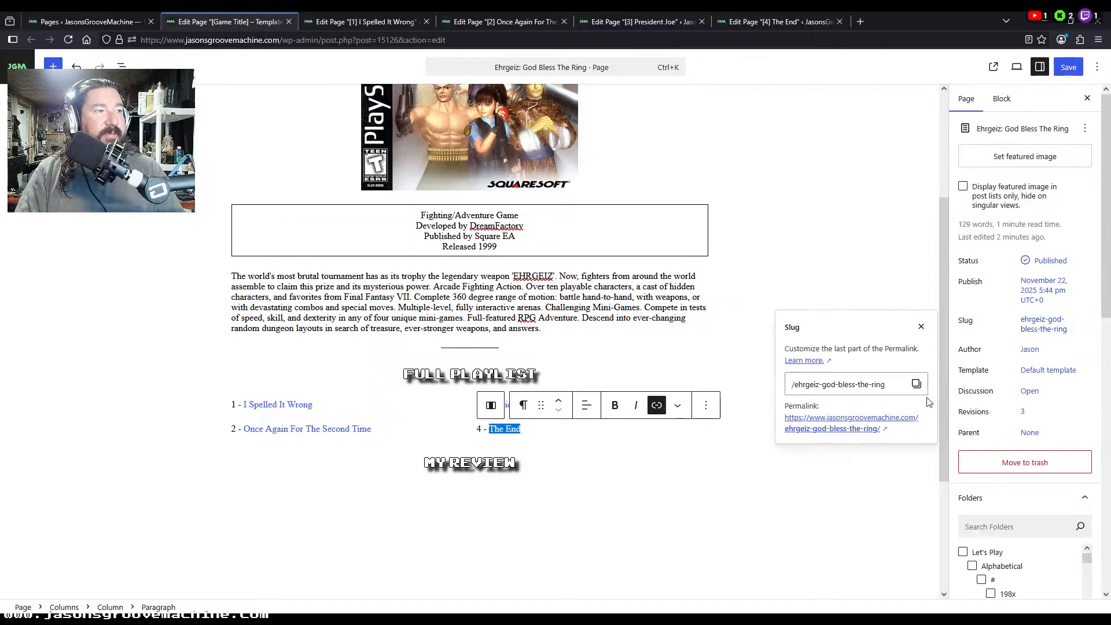
{"action": "left_click", "coordinate": [916, 384]}
{"action": "left_click", "coordinate": [364, 22]}
{"action": "mouse_move", "coordinate": [446, 472]}
{"action": "left_mouse_down"}
{"action": "mouse_move", "coordinate": [492, 472]}
{"action": "mouse_move", "coordinate": [467, 471]}
{"action": "left_mouse_up"}
{"action": "key", "text": "ctrl+Tab"}
{"action": "key", "text": "ctrl+Tab"}
{"action": "key", "text": "ctrl+Tab"}
{"action": "triple_click", "coordinate": [468, 470]}
{"action": "key", "text": "ctrl+v"}
{"action": "left_click", "coordinate": [854, 162]}
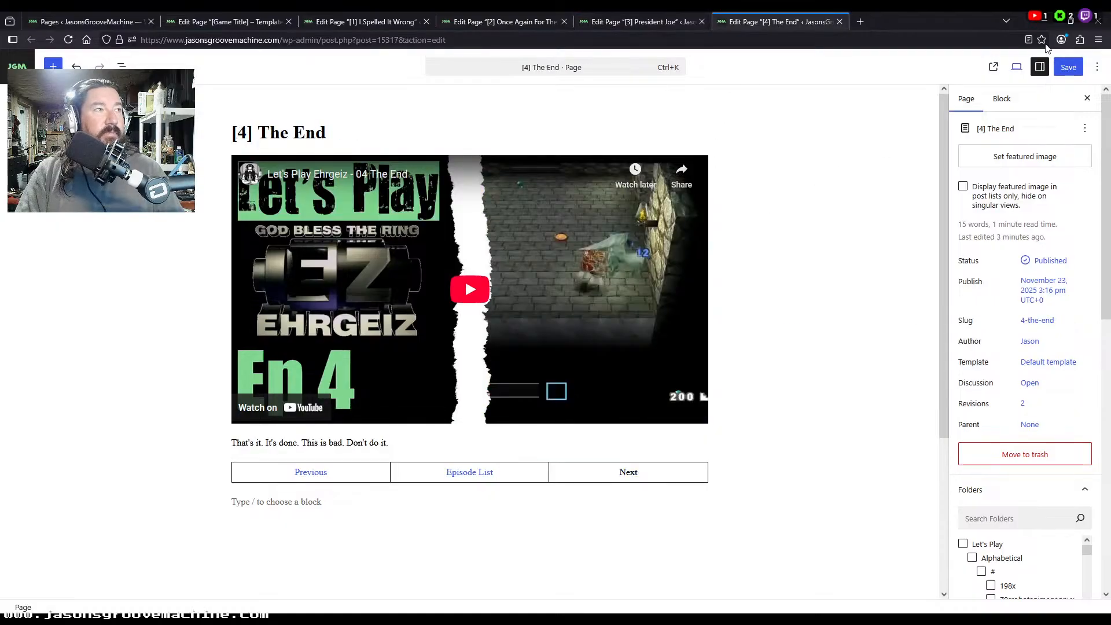
Step: Save the four episode pages and the Ehrgeiz: God Bless The Ring game page
{"action": "left_click", "coordinate": [1068, 67]}
{"action": "left_click", "coordinate": [605, 22]}
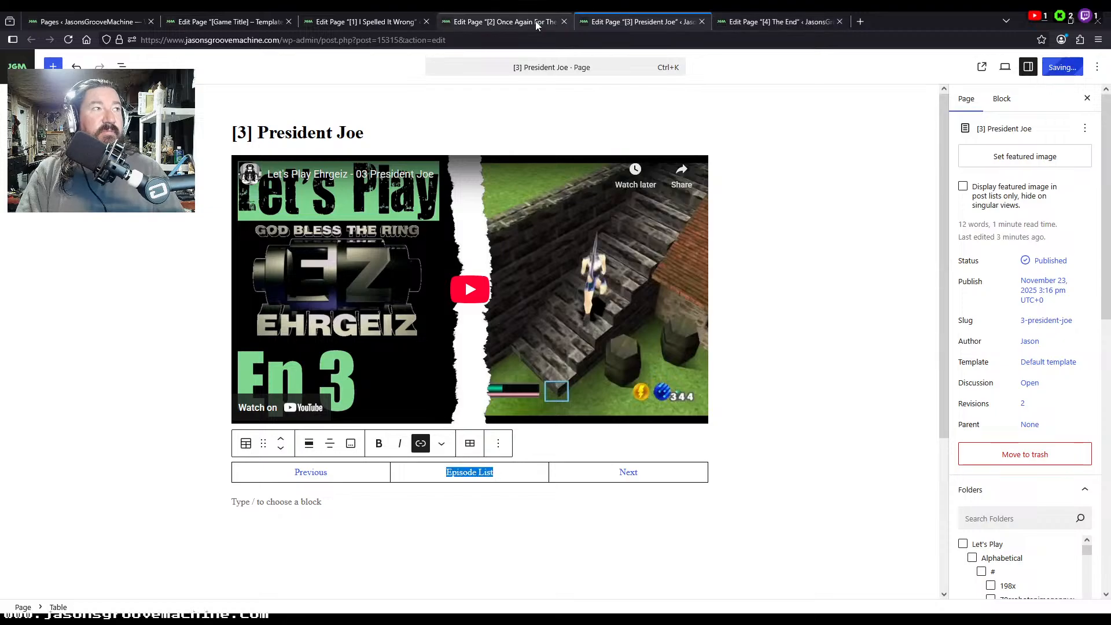
{"action": "left_click", "coordinate": [500, 22]}
{"action": "left_click", "coordinate": [376, 22]}
{"action": "left_click", "coordinate": [228, 21]}
{"action": "key", "text": "ctrl+s"}
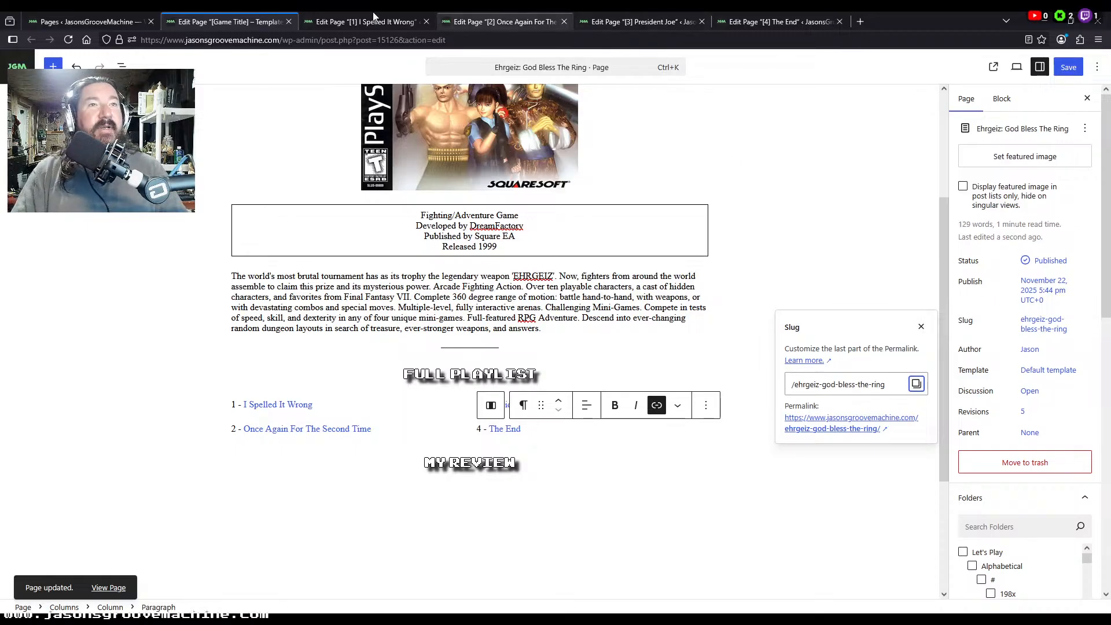
Step: Refresh the Pages list and close the four episode page editors
{"action": "left_click", "coordinate": [92, 21]}
{"action": "key", "text": "F5"}
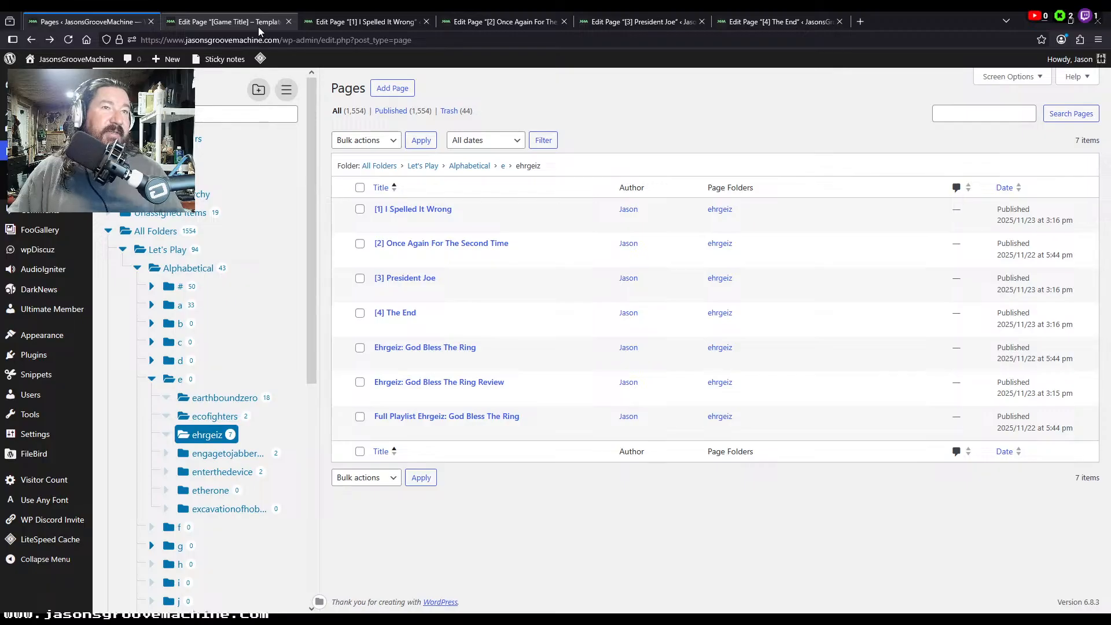
{"action": "left_click", "coordinate": [426, 22]}
{"action": "left_click", "coordinate": [427, 22]}
{"action": "left_click", "coordinate": [426, 21]}
{"action": "left_click", "coordinate": [426, 22]}
Step: View the published Ehrgeiz: God Bless The Ring game page and check its layout, playlist links and review section
{"action": "left_click", "coordinate": [244, 21]}
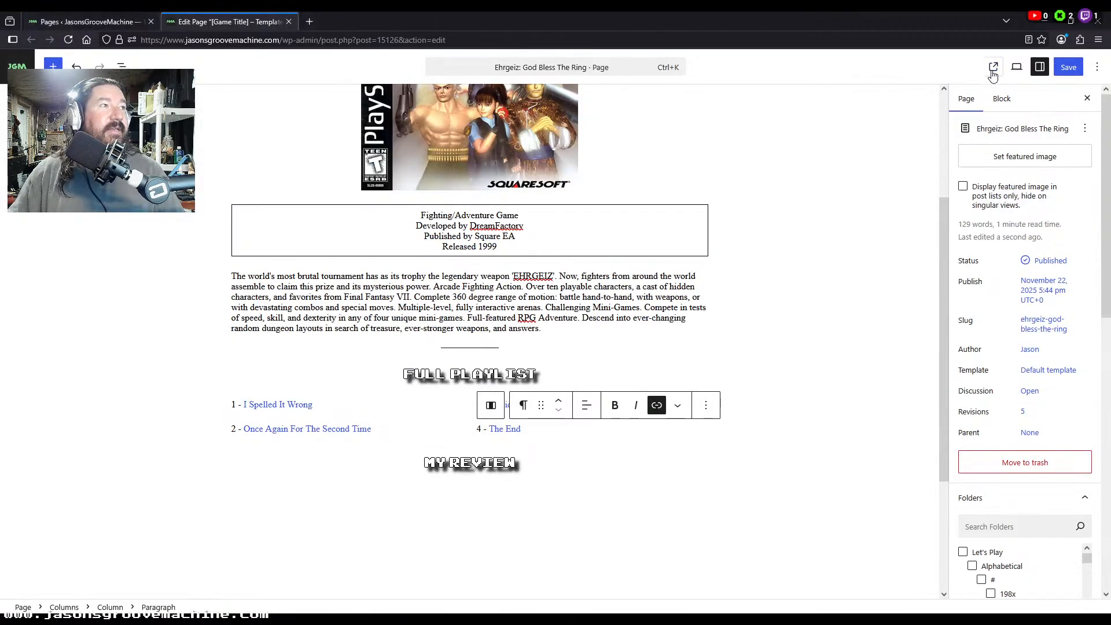
{"action": "left_click", "coordinate": [993, 71]}
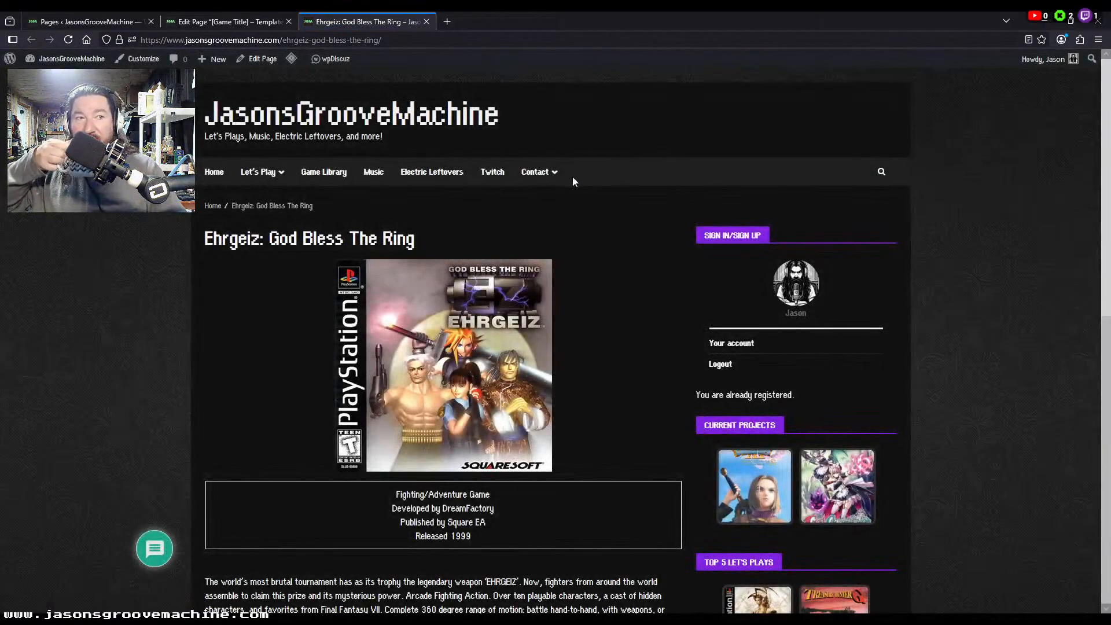
{"action": "scroll", "coordinate": [149, 286], "scroll_direction": "down", "scroll_amount": 1}
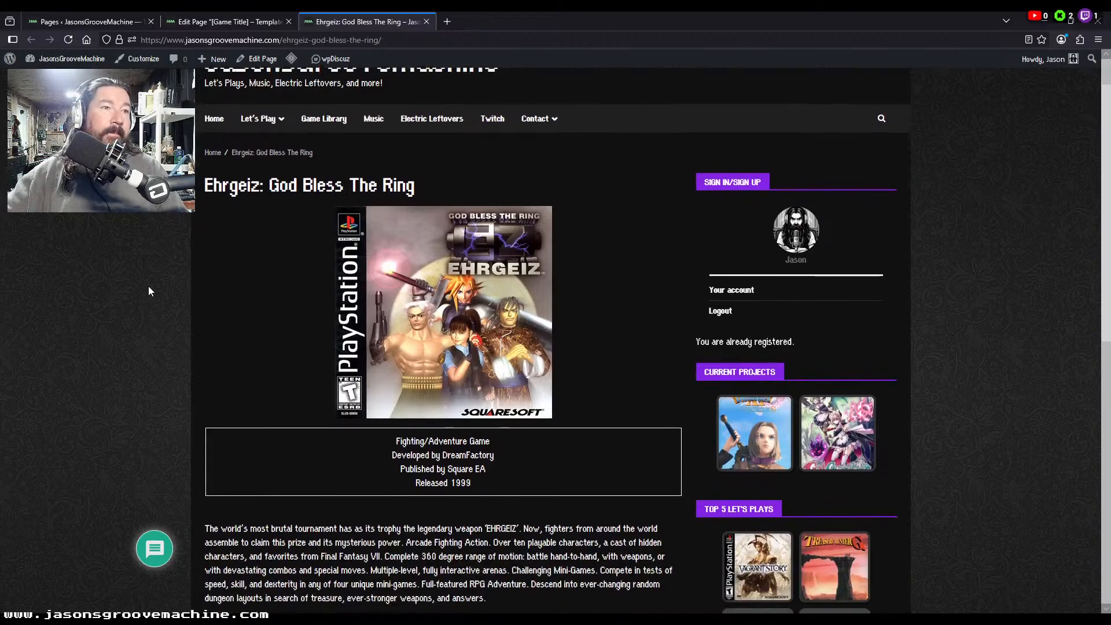
{"action": "scroll", "coordinate": [148, 291], "scroll_direction": "down", "scroll_amount": 6}
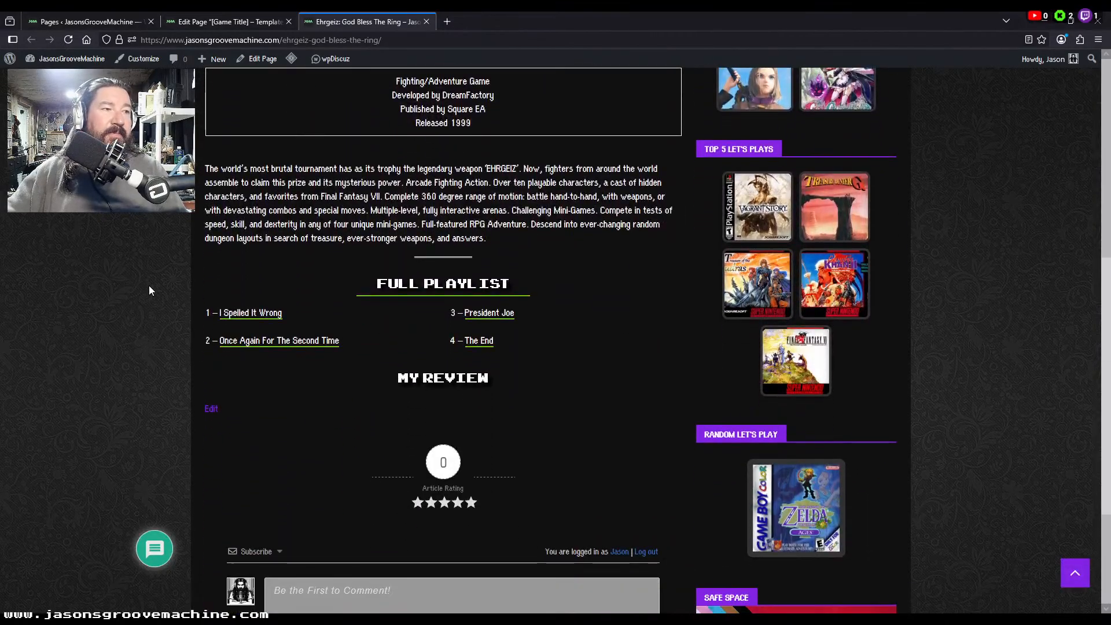
{"action": "scroll", "coordinate": [149, 286], "scroll_direction": "down", "scroll_amount": 4}
{"action": "scroll", "coordinate": [145, 288], "scroll_direction": "up", "scroll_amount": 1}
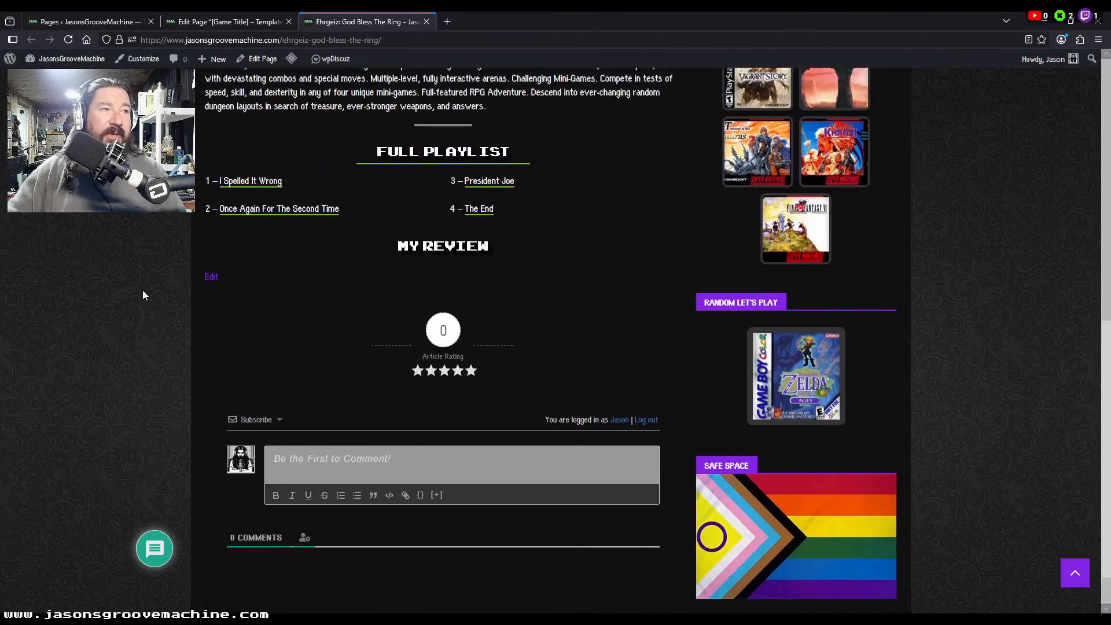
{"action": "scroll", "coordinate": [143, 295], "scroll_direction": "up", "scroll_amount": 1}
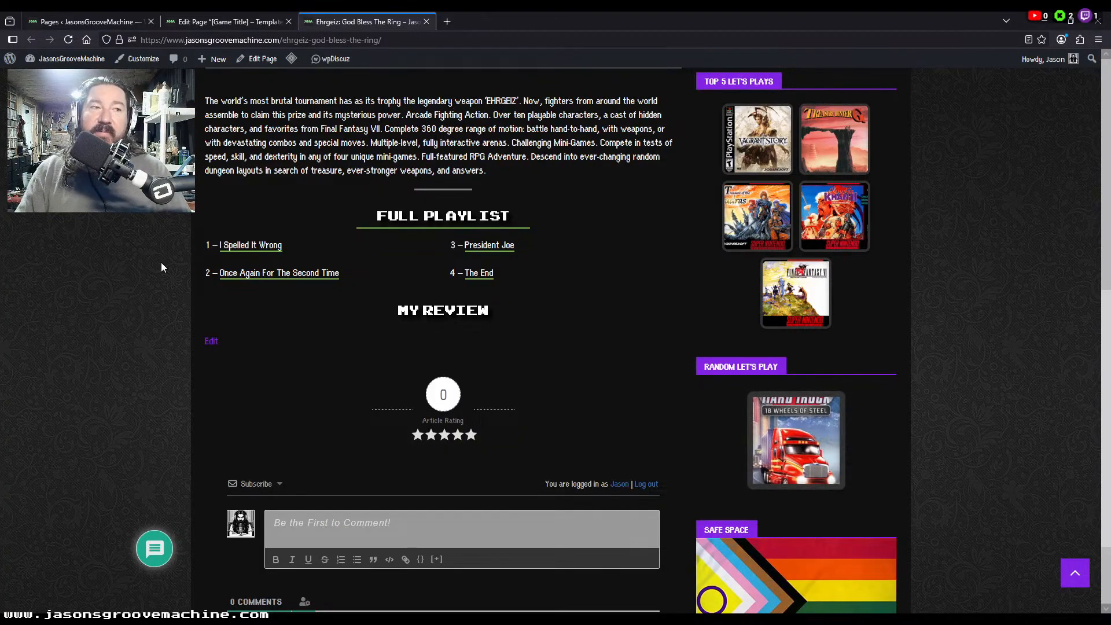
{"action": "scroll", "coordinate": [161, 267], "scroll_direction": "up", "scroll_amount": 8}
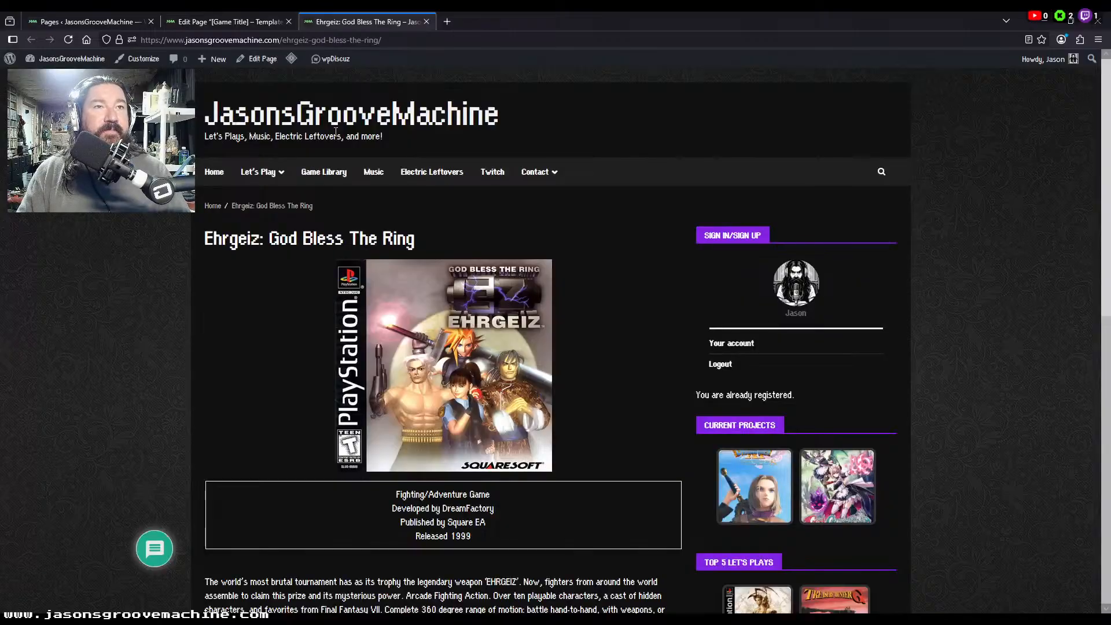
Step: Open the site's home page and look through the recent update posts and the sidebar
{"action": "left_click", "coordinate": [316, 127]}
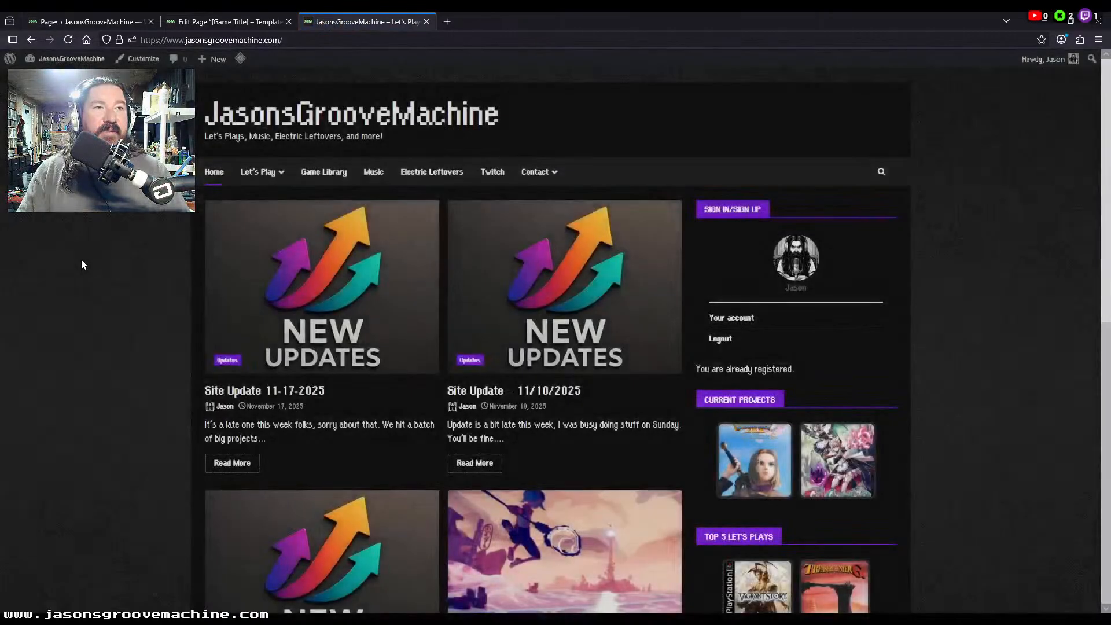
{"action": "mouse_move", "coordinate": [240, 174]}
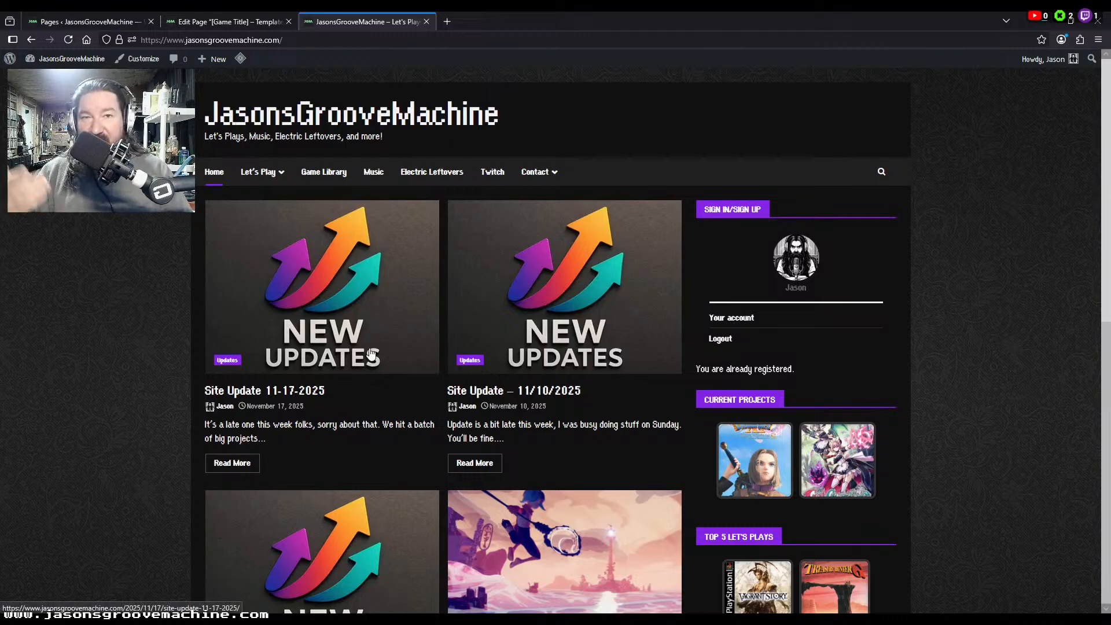
{"action": "scroll", "coordinate": [187, 375], "scroll_direction": "down", "scroll_amount": 2}
{"action": "scroll", "coordinate": [188, 374], "scroll_direction": "down", "scroll_amount": 3}
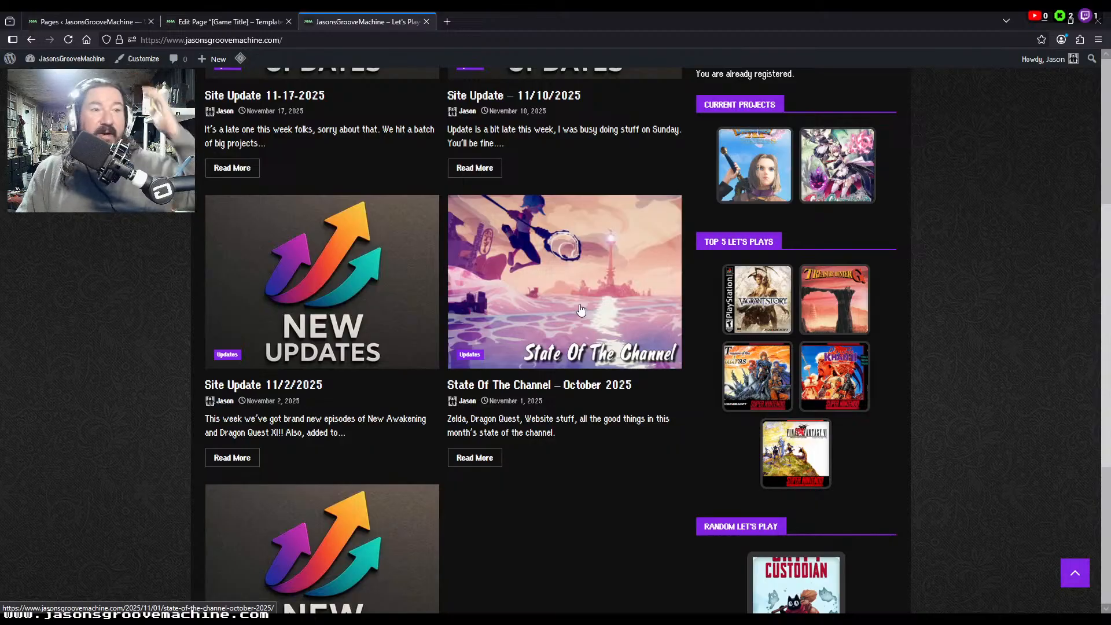
{"action": "scroll", "coordinate": [581, 311], "scroll_direction": "up", "scroll_amount": 5}
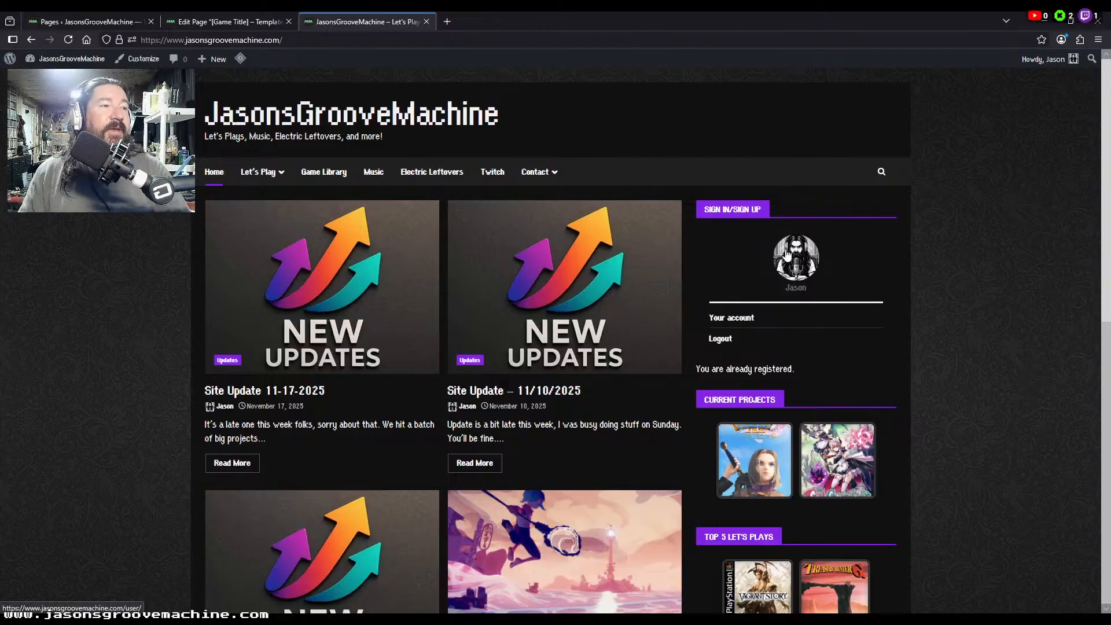
{"action": "scroll", "coordinate": [898, 266], "scroll_direction": "down", "scroll_amount": 3}
{"action": "scroll", "coordinate": [894, 268], "scroll_direction": "down", "scroll_amount": 1}
{"action": "scroll", "coordinate": [893, 270], "scroll_direction": "up", "scroll_amount": 3}
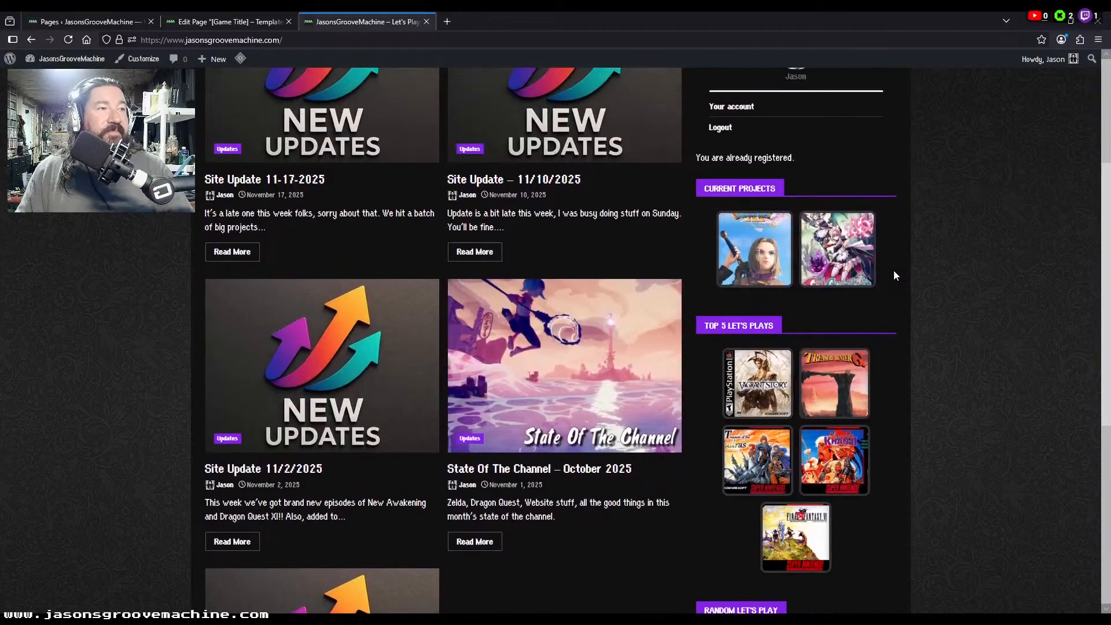
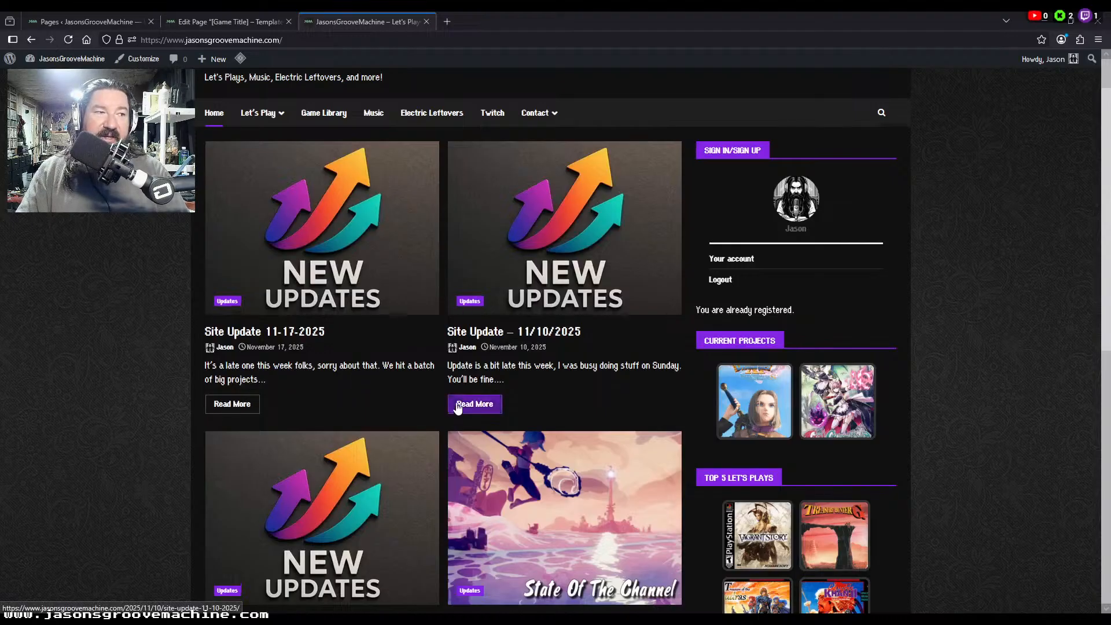
Step: View the Vagrant Story playlist from Top 5 Let's Plays, return to the home page and review the remaining sidebar sections
{"action": "scroll", "coordinate": [474, 405], "scroll_direction": "down", "scroll_amount": 2}
{"action": "left_click", "coordinate": [751, 425]}
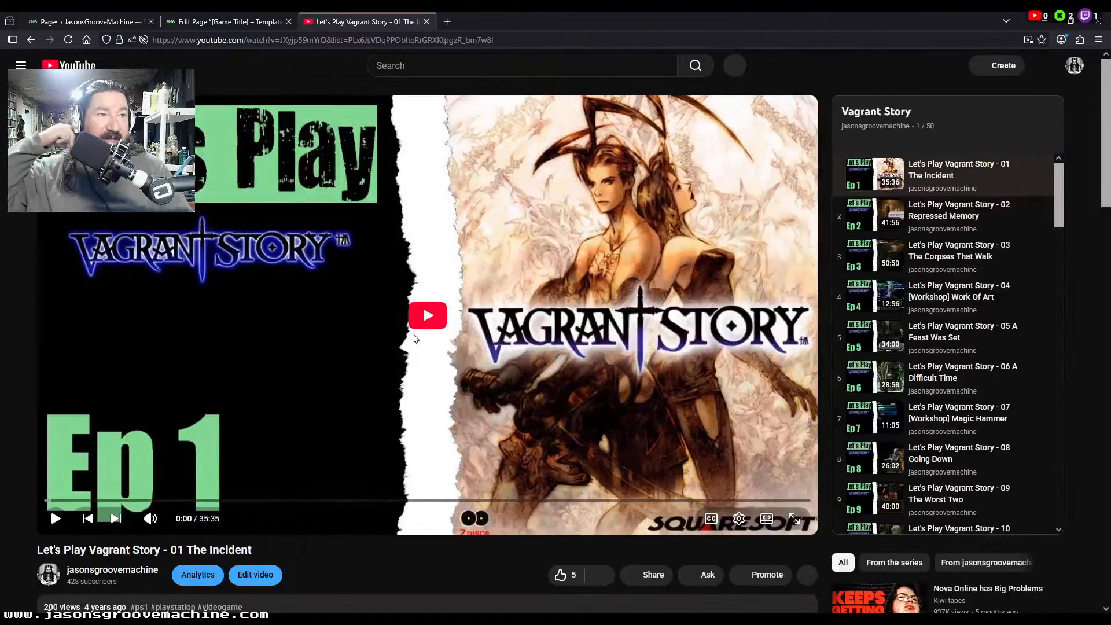
{"action": "key", "text": "alt+Left"}
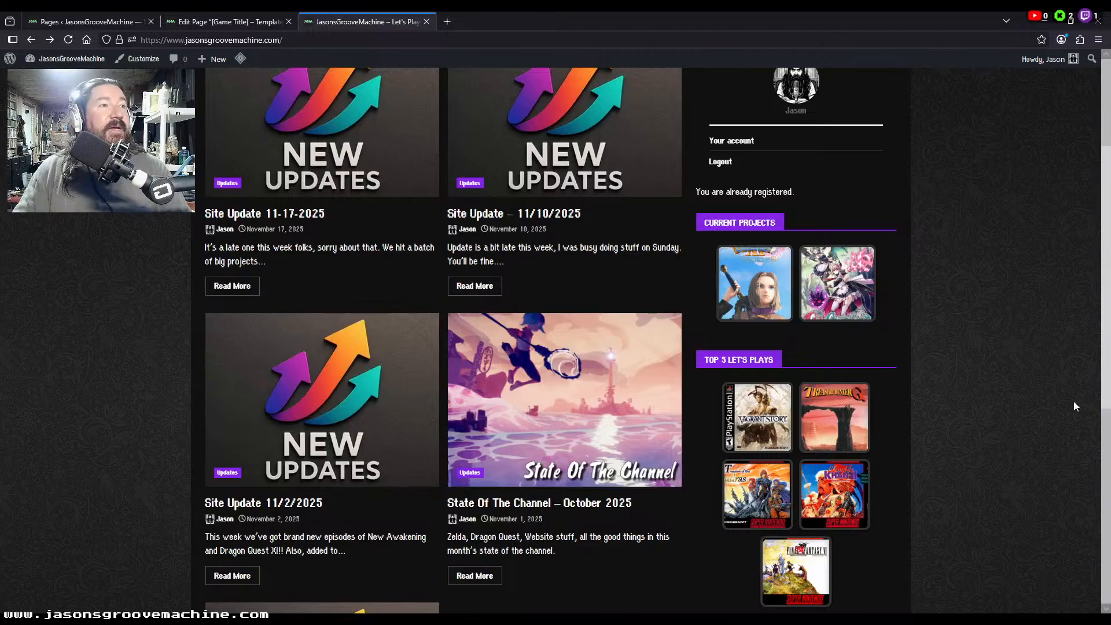
{"action": "scroll", "coordinate": [1018, 396], "scroll_direction": "up", "scroll_amount": 2}
{"action": "scroll", "coordinate": [926, 365], "scroll_direction": "down", "scroll_amount": 1}
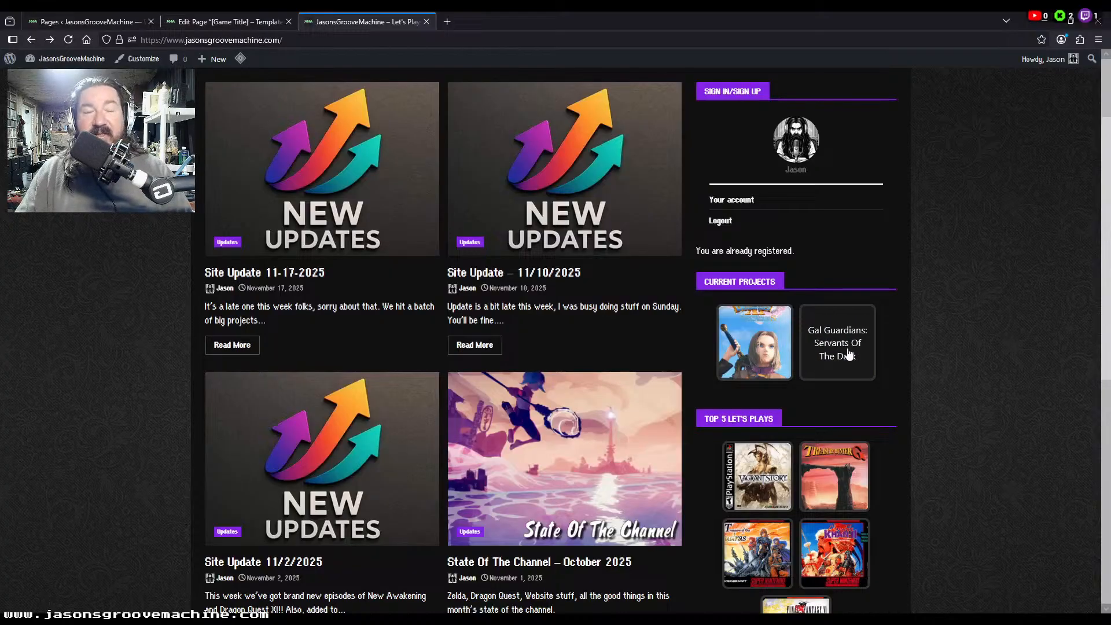
{"action": "scroll", "coordinate": [943, 336], "scroll_direction": "down", "scroll_amount": 3}
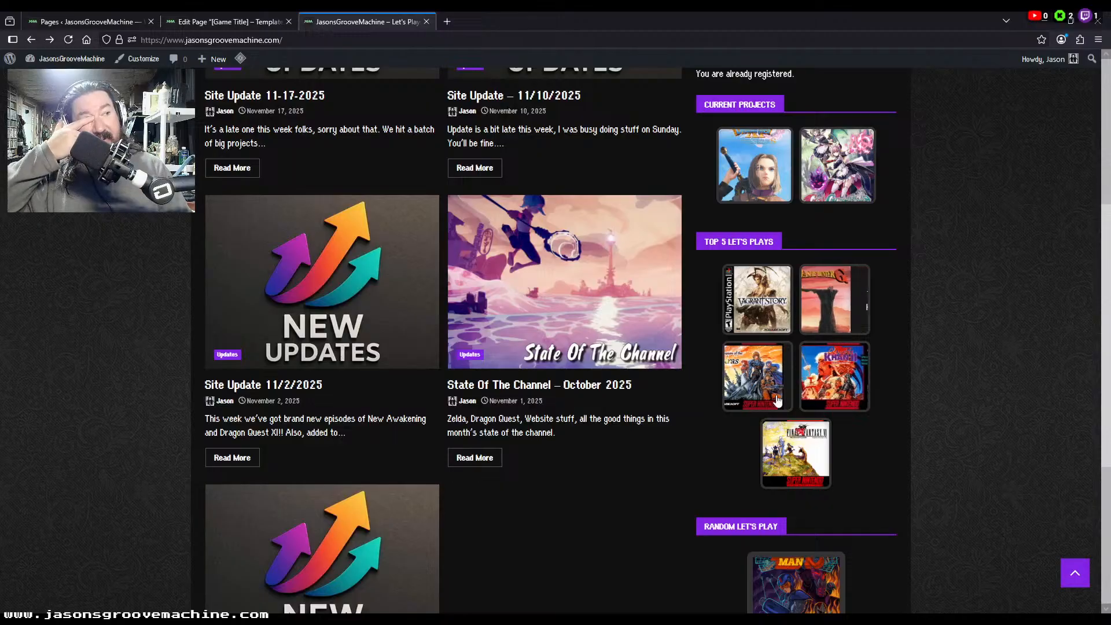
{"action": "scroll", "coordinate": [924, 382], "scroll_direction": "down", "scroll_amount": 3}
{"action": "scroll", "coordinate": [935, 372], "scroll_direction": "down", "scroll_amount": 1}
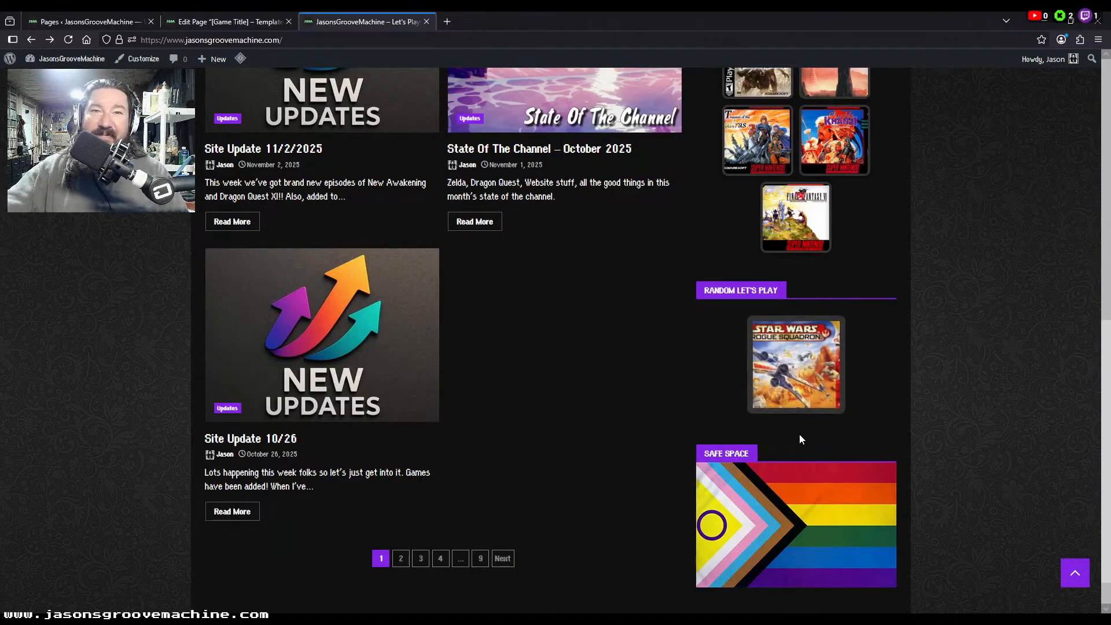
{"action": "scroll", "coordinate": [961, 408], "scroll_direction": "up", "scroll_amount": 10}
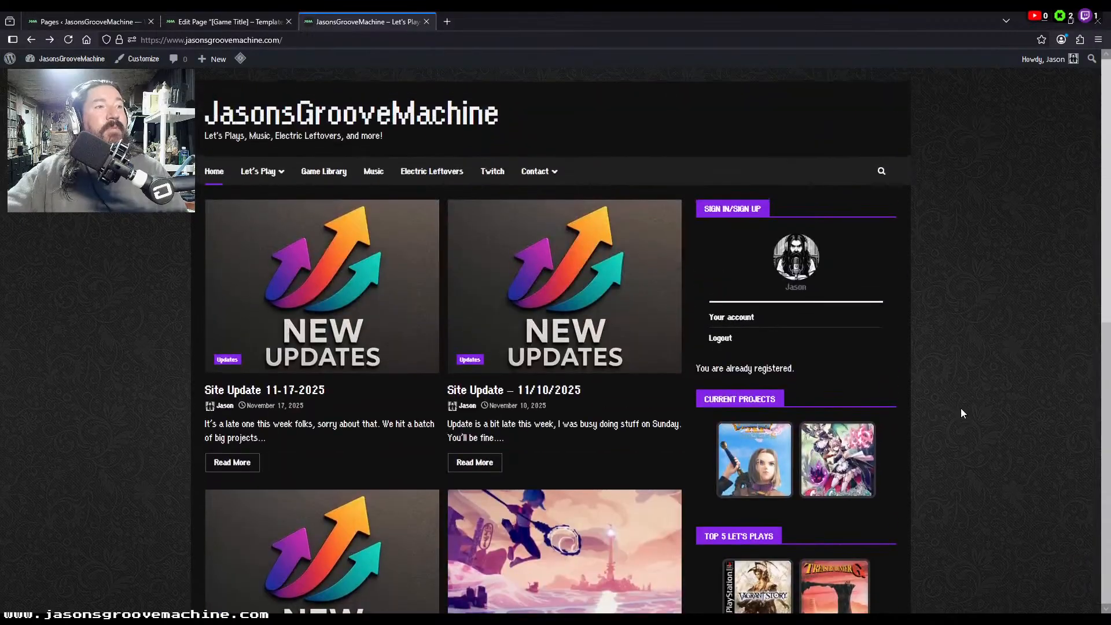
Step: Look through the alphabetical Let's Play list and the other entries in the site's main navigation
{"action": "mouse_move", "coordinate": [260, 174]}
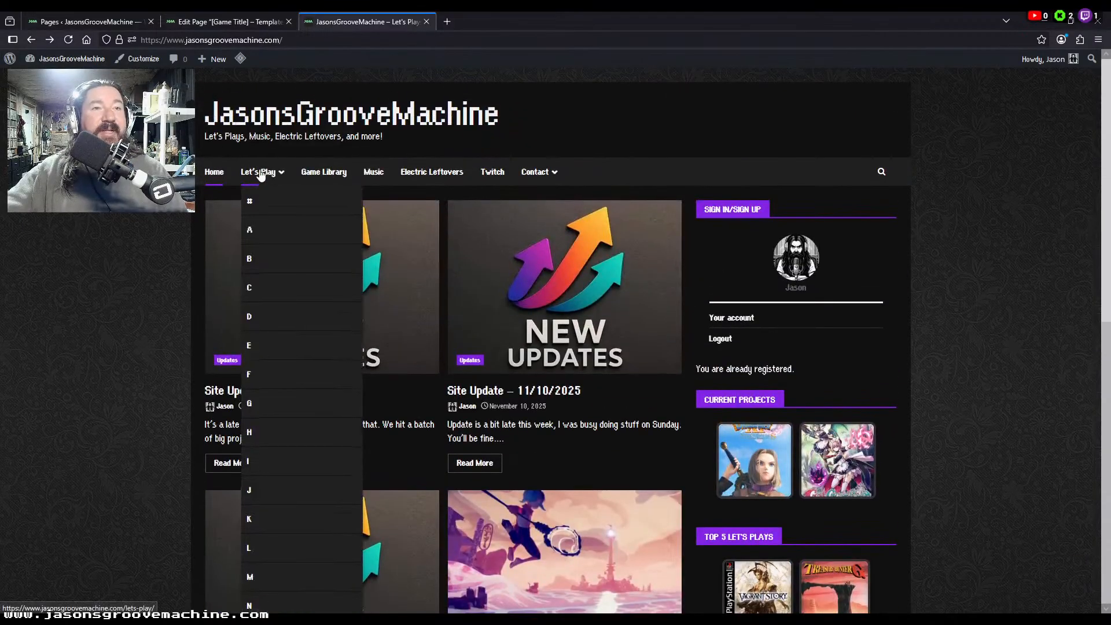
{"action": "scroll", "coordinate": [278, 367], "scroll_direction": "down", "scroll_amount": 7}
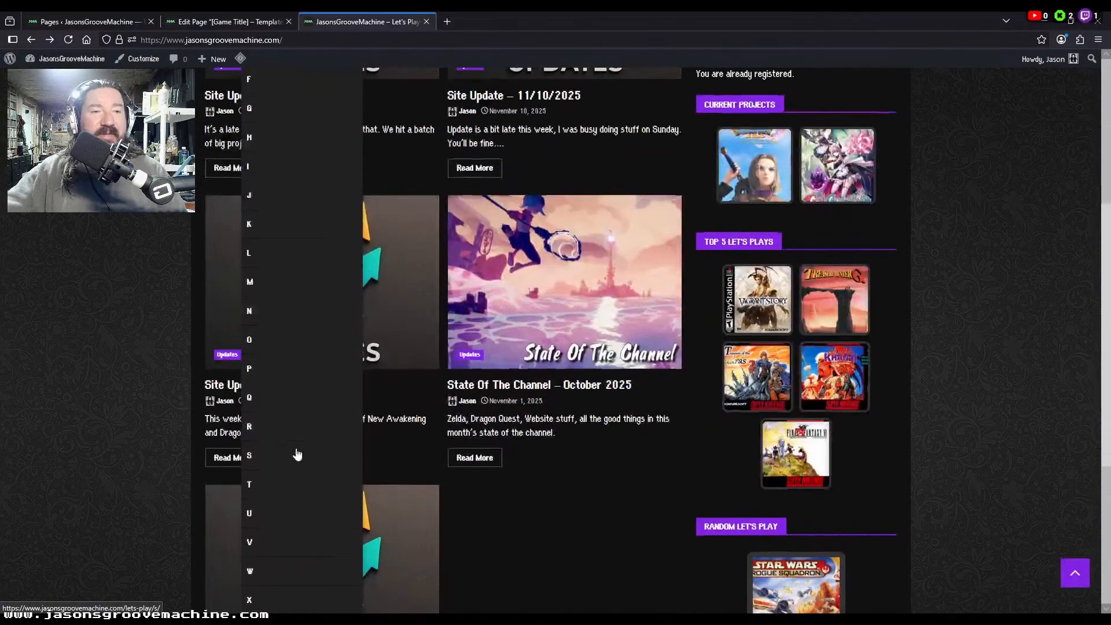
{"action": "scroll", "coordinate": [305, 404], "scroll_direction": "up", "scroll_amount": 7}
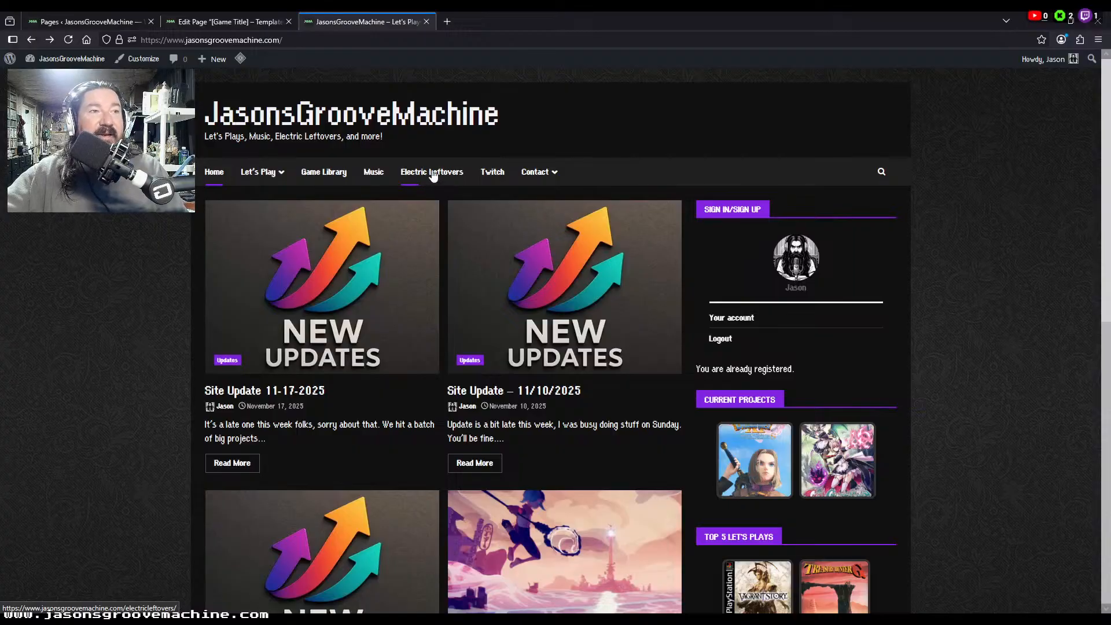
{"action": "mouse_move", "coordinate": [534, 172]}
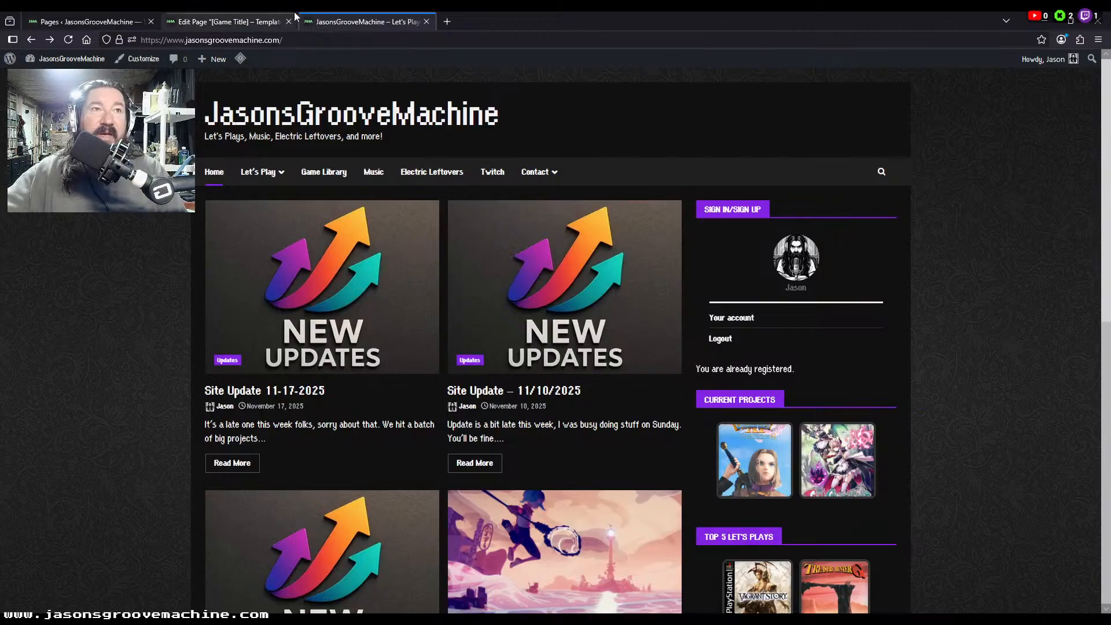
Step: Close the site preview and the Ehrgeiz editor, and open both template pages in the engagetojabberwock folder for editing
{"action": "left_click", "coordinate": [427, 21]}
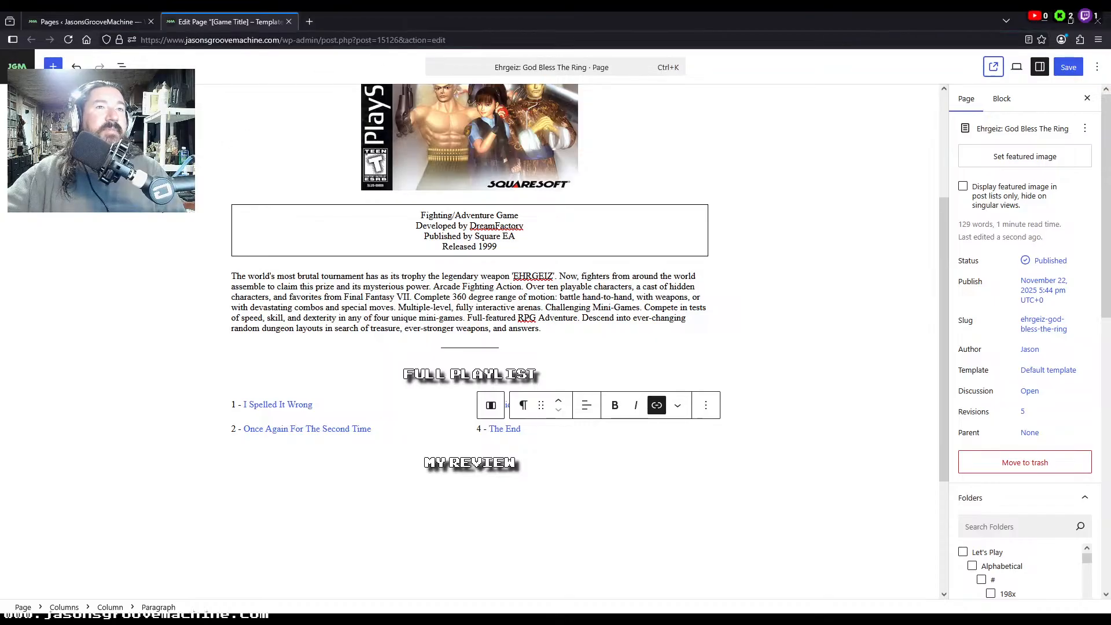
{"action": "left_click", "coordinate": [289, 22]}
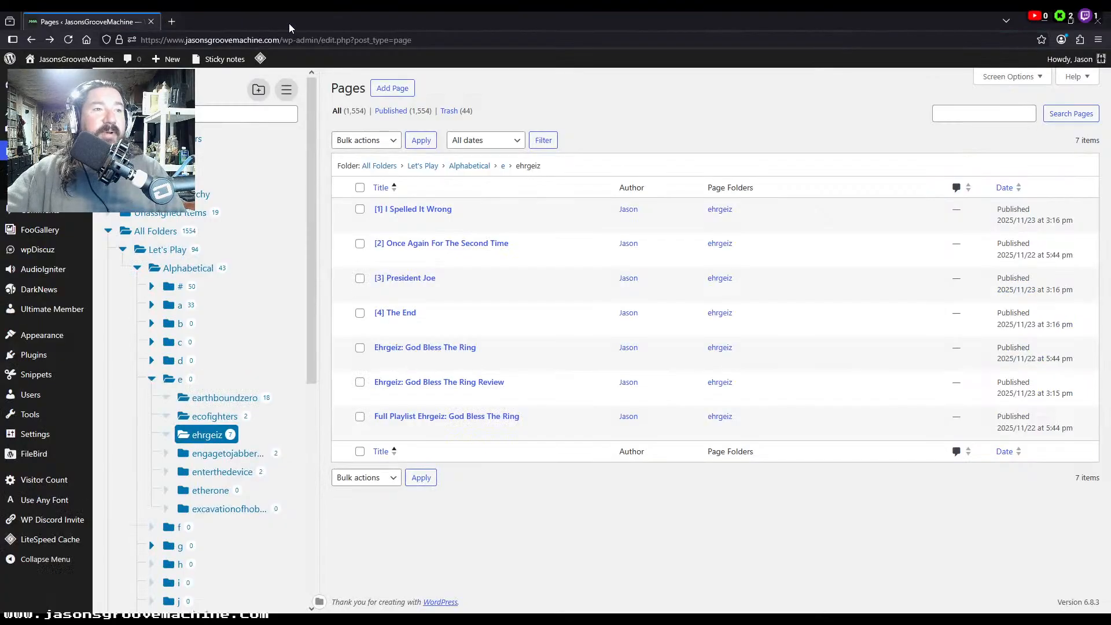
{"action": "left_click", "coordinate": [225, 454]}
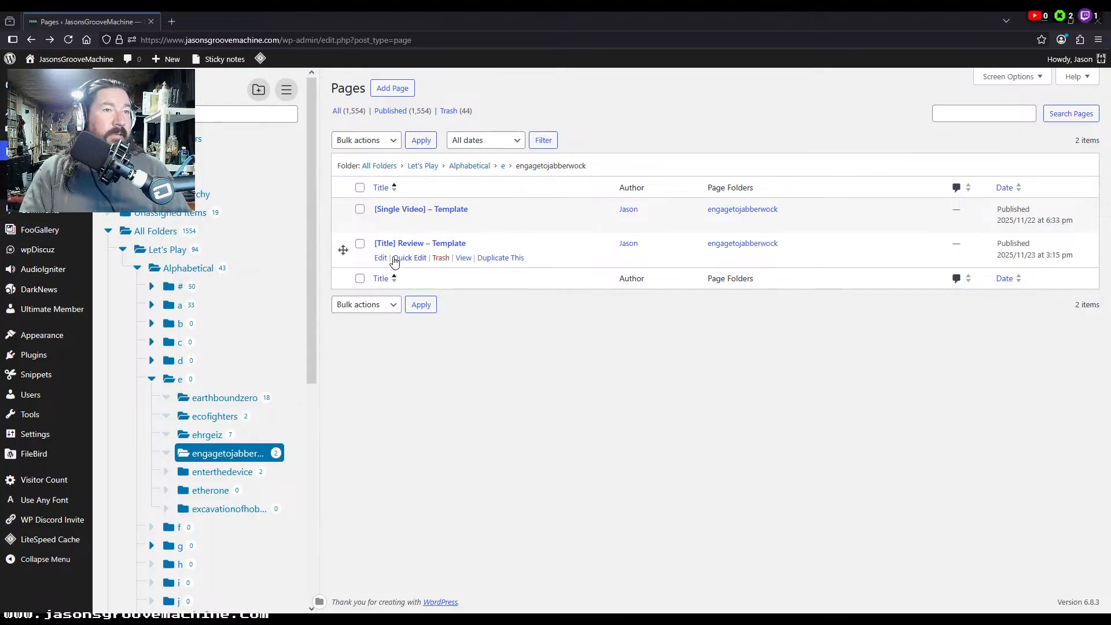
{"action": "middle_click", "coordinate": [379, 257]}
{"action": "middle_click", "coordinate": [384, 224]}
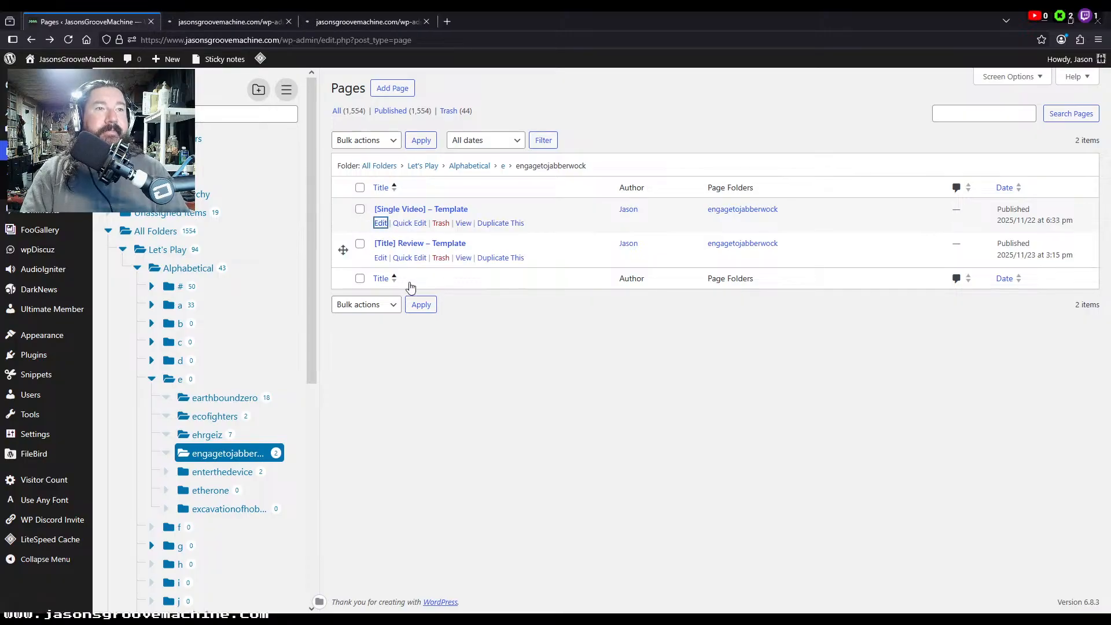
{"action": "left_click", "coordinate": [242, 26]}
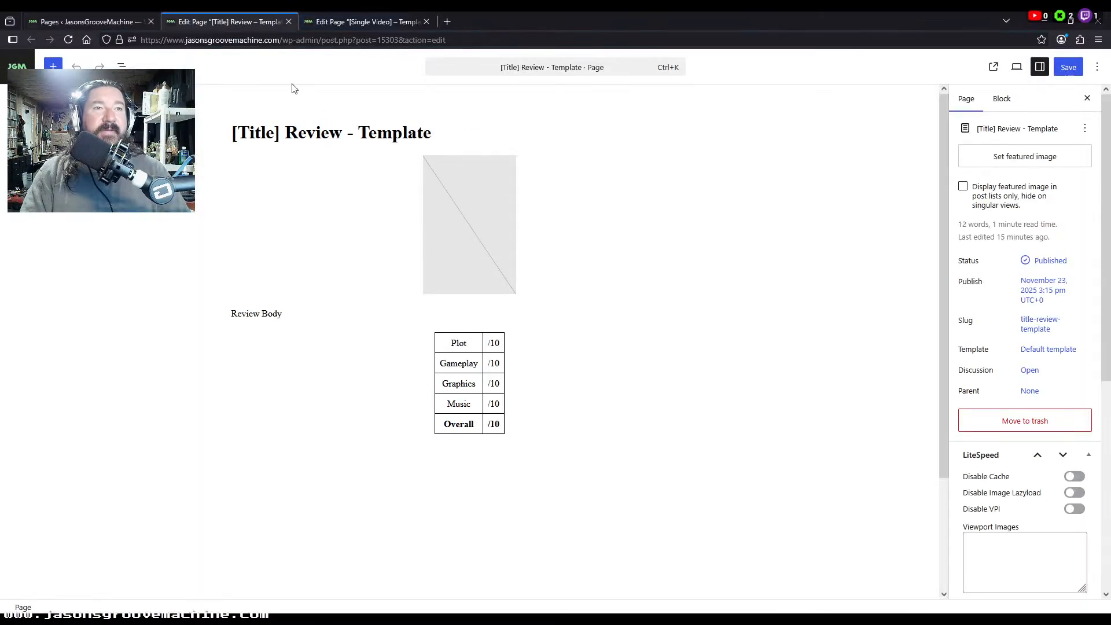
Step: Retitle the review template page as "Engage To Jabberwock Review", removing the brackets and the template suffix
{"action": "double_click", "coordinate": [254, 132]}
{"action": "type", "text": "Engage T"}
{"action": "type", "text": "o Jabberwork"}
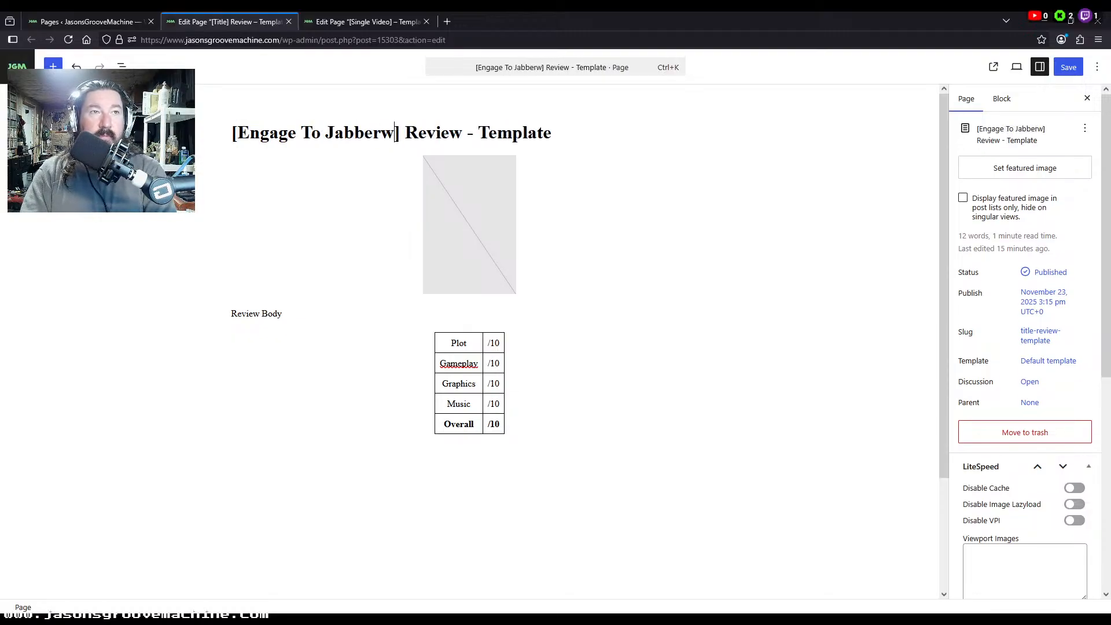
{"action": "key", "text": "BackSpace"}
{"action": "key", "text": "BackSpace"}
{"action": "type", "text": "ck"}
{"action": "key", "text": "Delete"}
{"action": "key", "text": "Home"}
{"action": "key", "text": "Delete"}
{"action": "key", "text": "End"}
{"action": "key", "text": "BackSpace"}
{"action": "key", "text": "BackSpace"}
{"action": "key", "text": "BackSpace"}
{"action": "key", "text": "BackSpace"}
{"action": "key", "text": "BackSpace"}
{"action": "key", "text": "BackSpace"}
{"action": "key", "text": "BackSpace"}
{"action": "key", "text": "BackSpace"}
{"action": "key", "text": "BackSpace"}
{"action": "key", "text": "BackSpace"}
{"action": "key", "text": "BackSpace"}
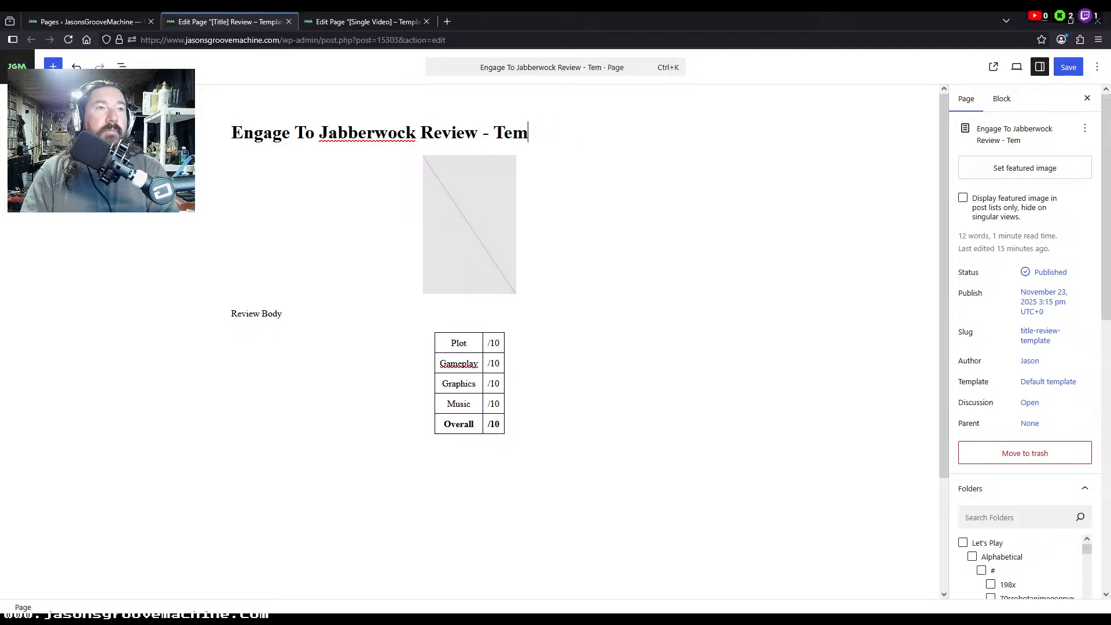
Step: Reuse the page title to set the review page's slug to engage-to-jabberwock-review
{"action": "key", "text": "ctrl+a"}
{"action": "key", "text": "ctrl+c"}
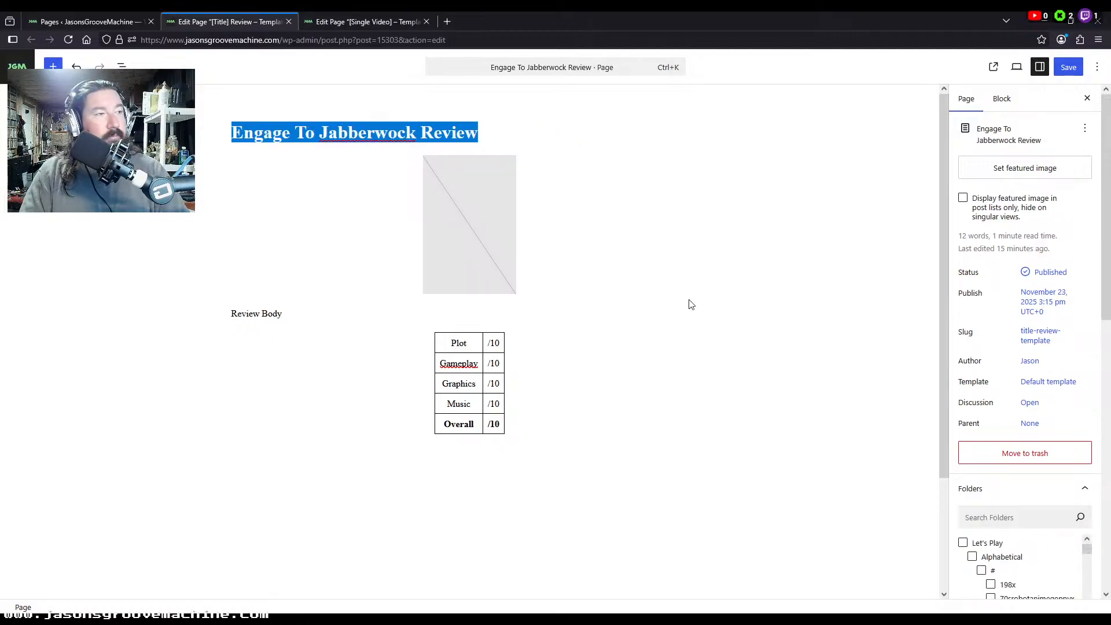
{"action": "left_click", "coordinate": [1032, 334]}
{"action": "key", "text": "ctrl+a"}
{"action": "key", "text": "ctrl+v"}
Step: Copy the review page's permalink, then save the page and close its editor
{"action": "left_click", "coordinate": [915, 396]}
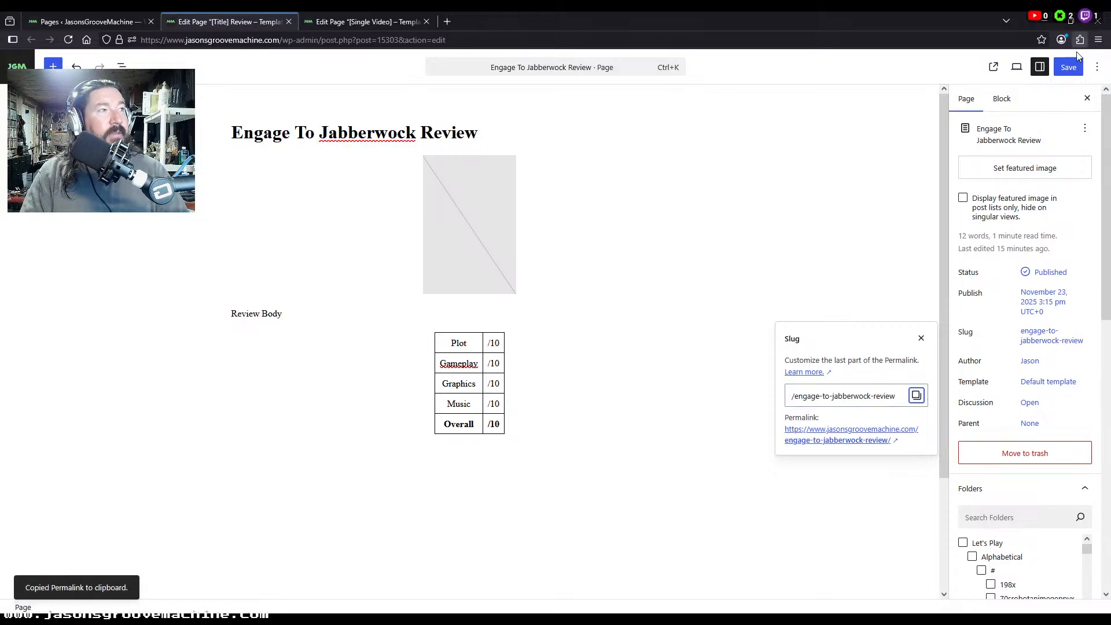
{"action": "left_click", "coordinate": [1069, 68]}
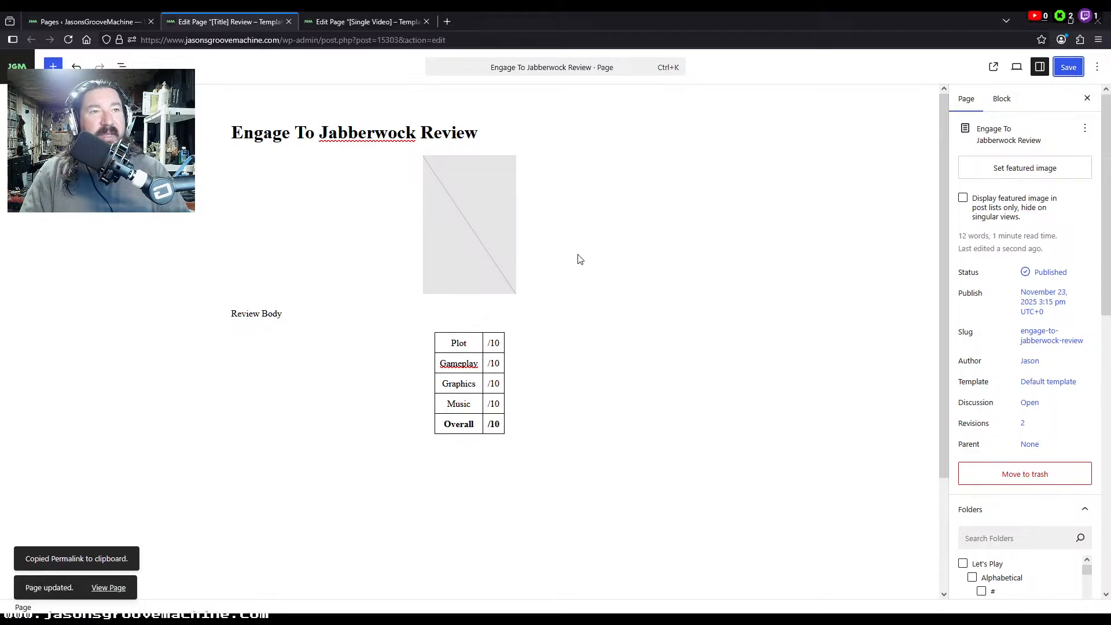
{"action": "left_click", "coordinate": [292, 22]}
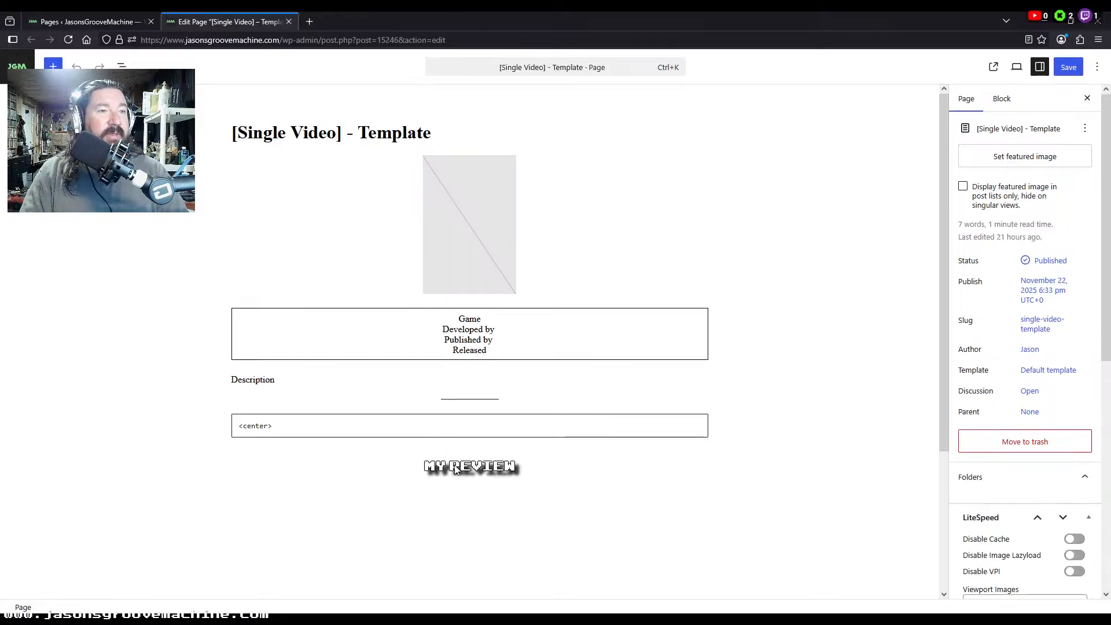
Step: Retitle the single-video template page as "Engage To Jabberwock"
{"action": "left_click", "coordinate": [470, 470]}
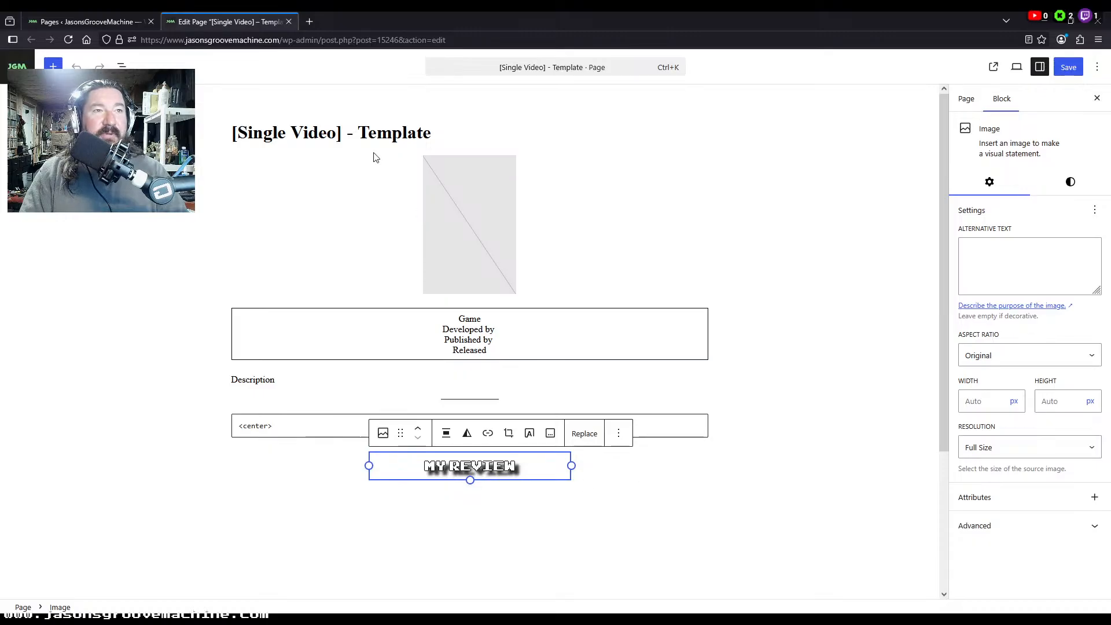
{"action": "left_click", "coordinate": [655, 495]}
{"action": "left_click_drag", "start_coordinate": [445, 135], "coordinate": [231, 136]}
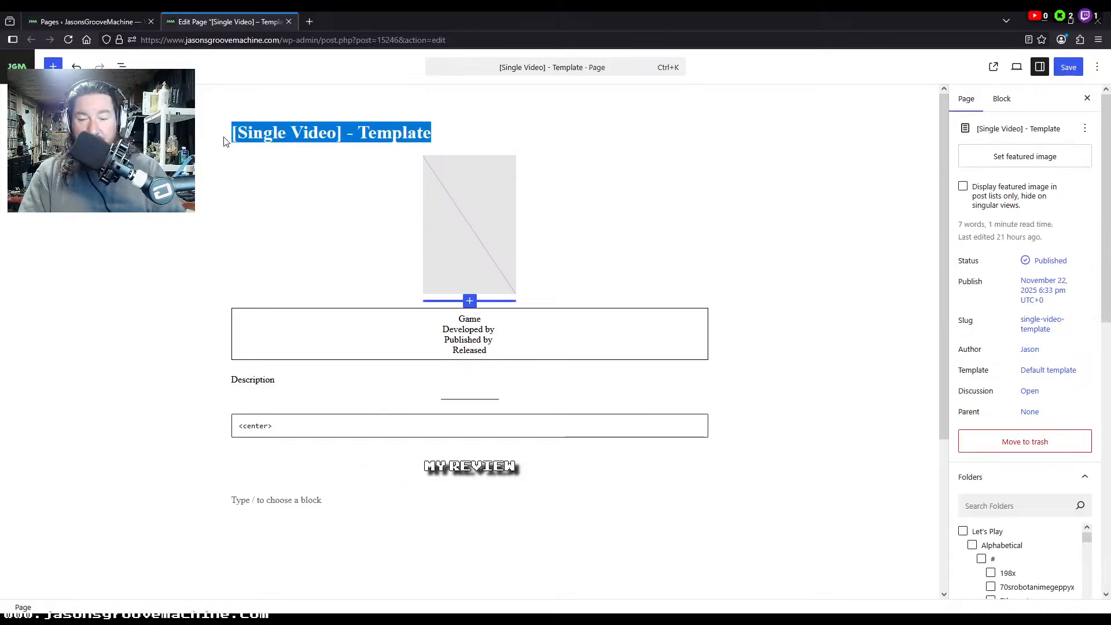
{"action": "triple_click", "coordinate": [339, 133]}
{"action": "type", "text": "En"}
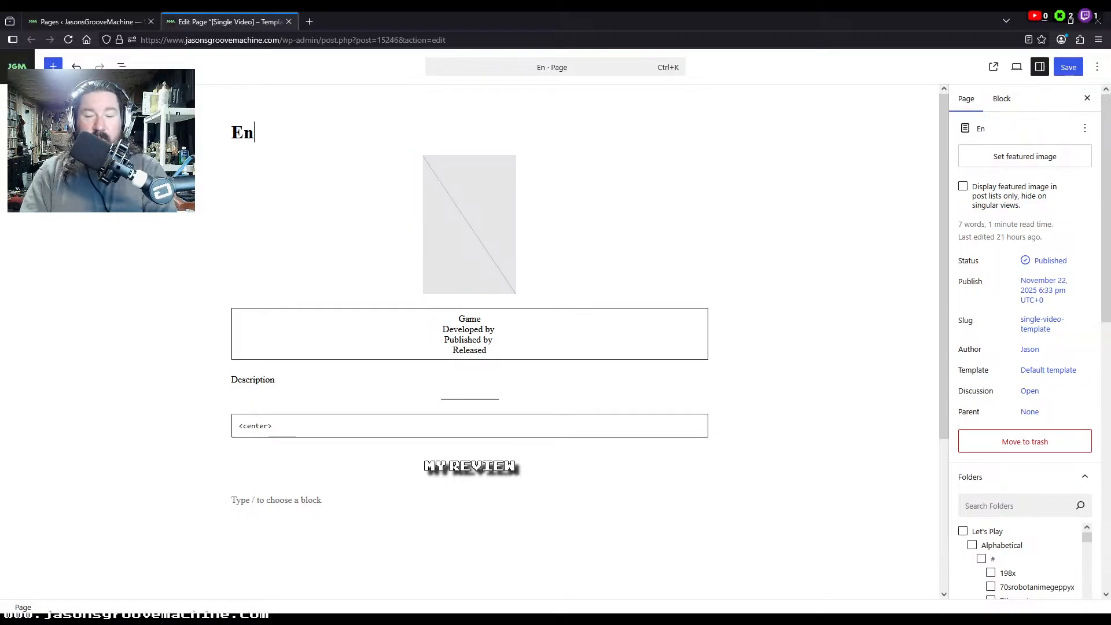
{"action": "type", "text": "gage To Jabberwock"}
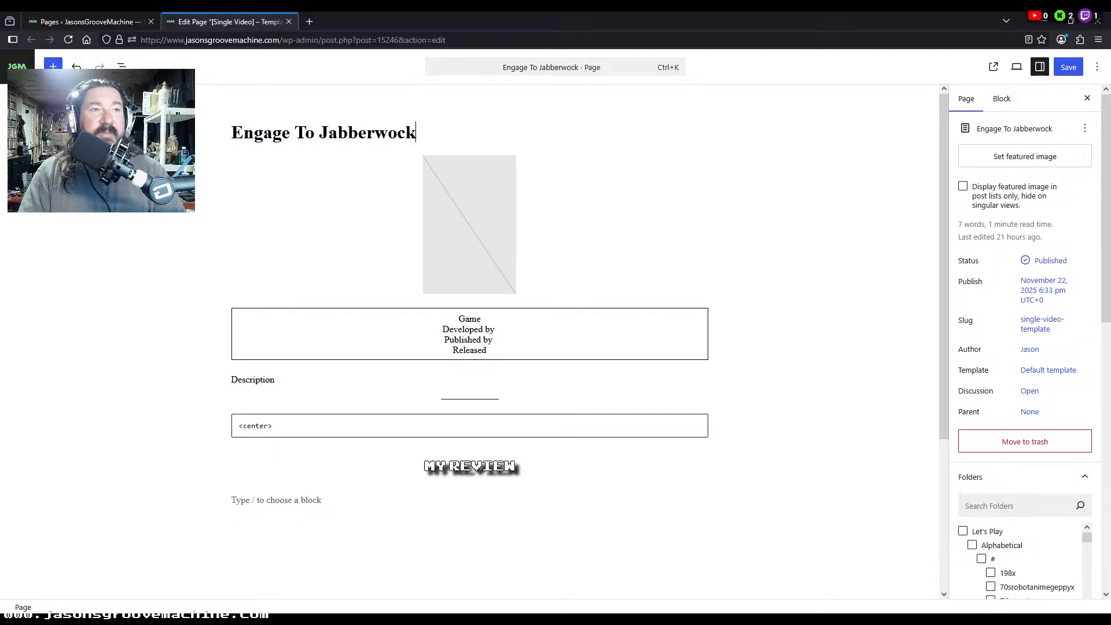
Step: Insert the Engage To Jabberwock cover from the media library's game boxes folder "e" into the image placeholder, without a caption
{"action": "left_click", "coordinate": [499, 203]}
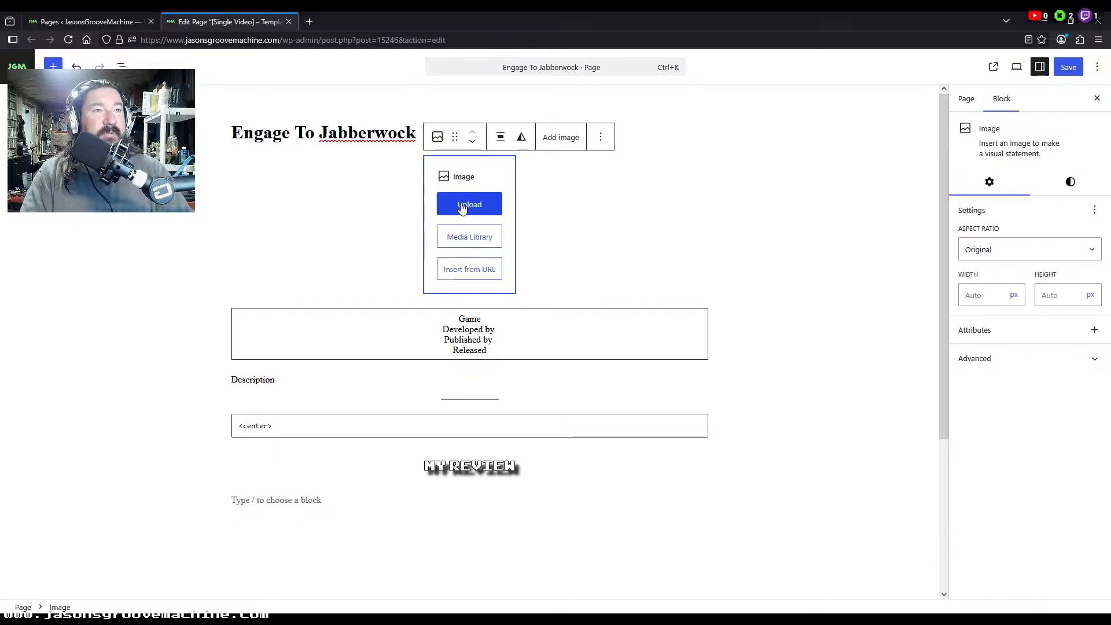
{"action": "left_click", "coordinate": [494, 234]}
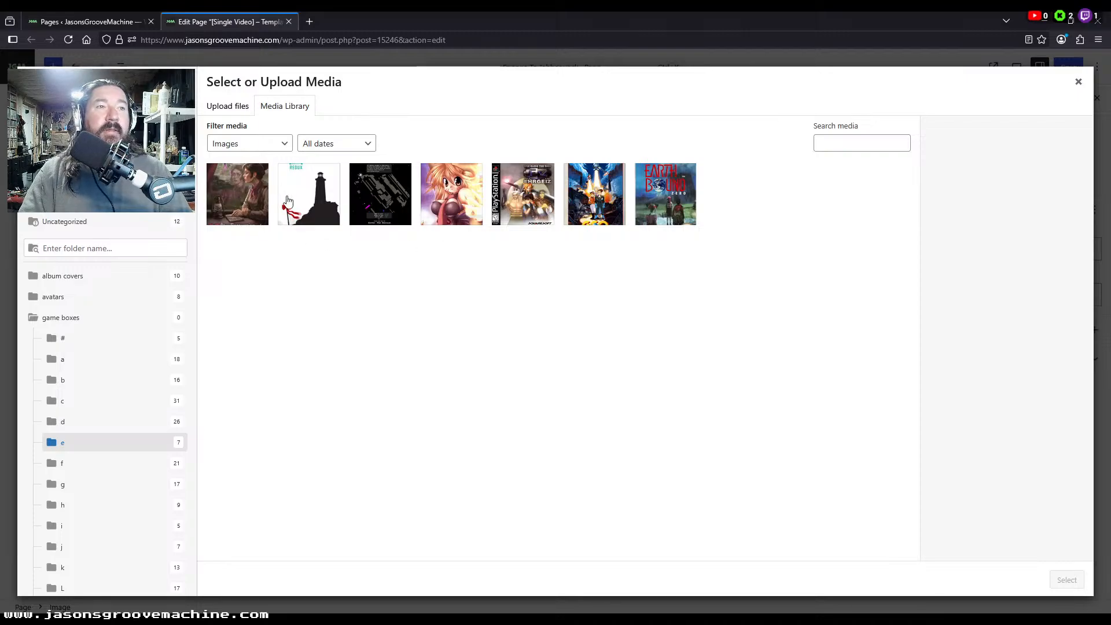
{"action": "left_click", "coordinate": [461, 200]}
{"action": "left_click", "coordinate": [1062, 579]}
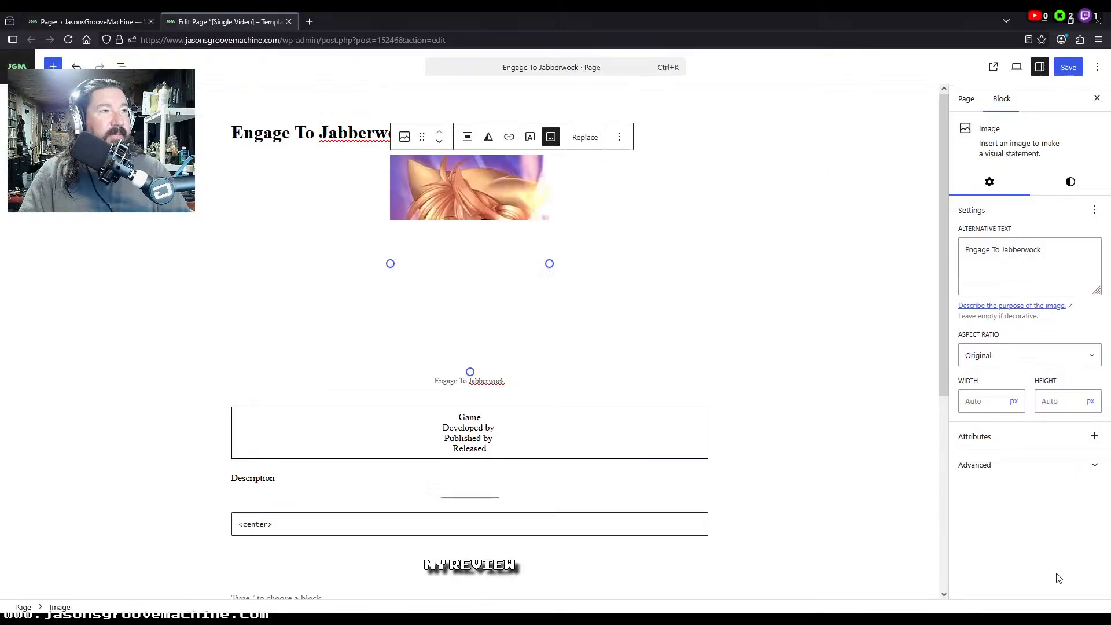
{"action": "left_click", "coordinate": [529, 396]}
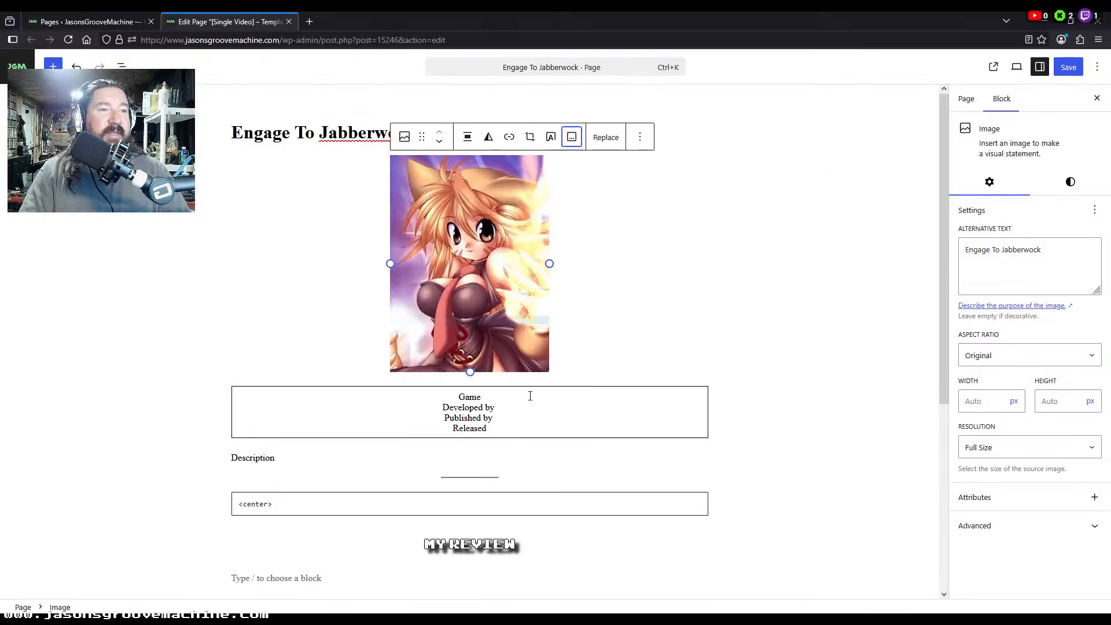
Step: Set the genre in the game details table to Action Adventure and the developer to Platine Dispositif
{"action": "type", "text": "Action Adventu"}
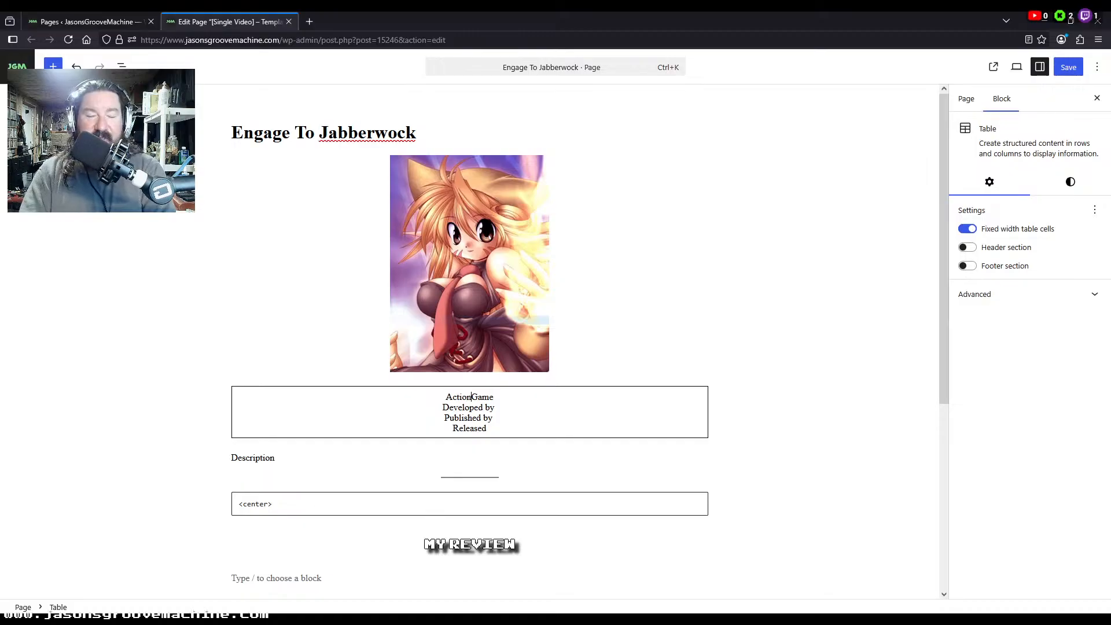
{"action": "type", "text": "res"}
{"action": "key", "text": "BackSpace"}
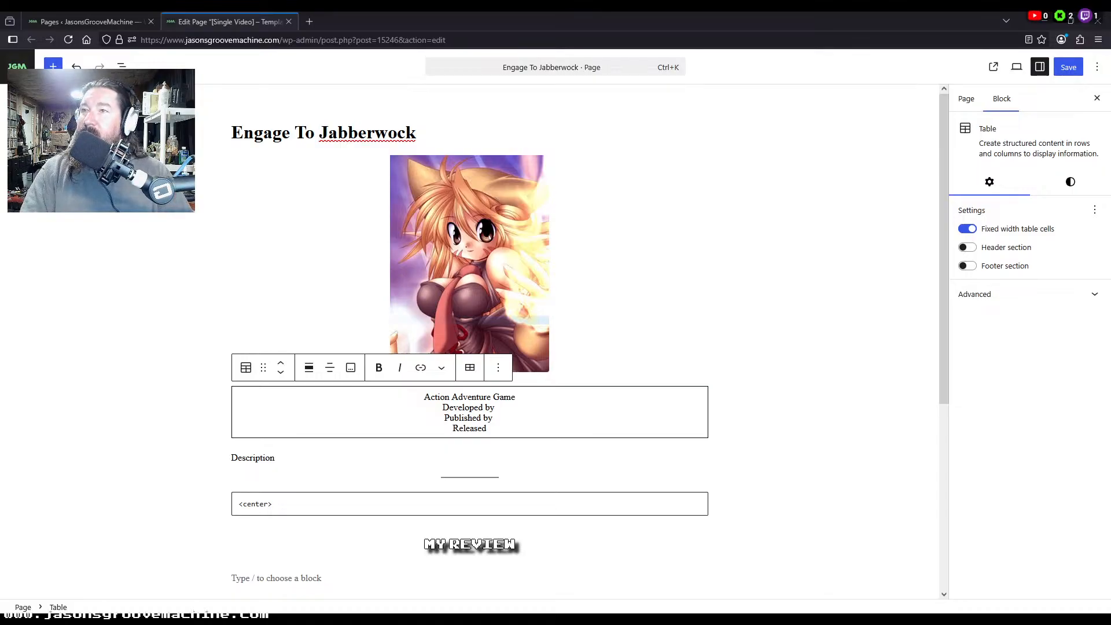
{"action": "left_click", "coordinate": [563, 412]}
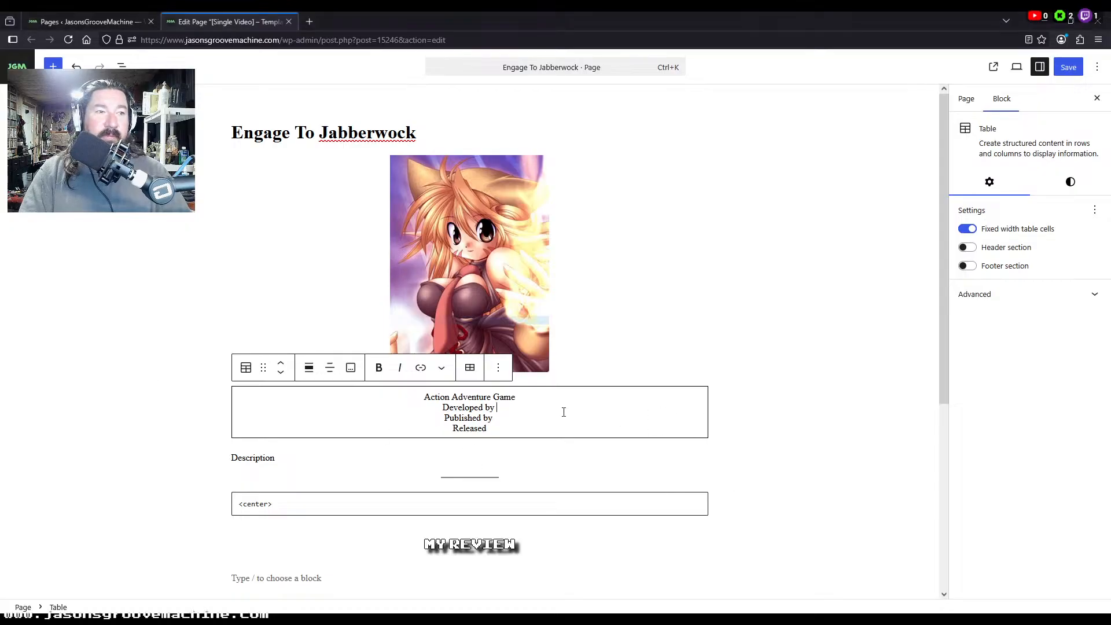
{"action": "type", "text": "Pl"}
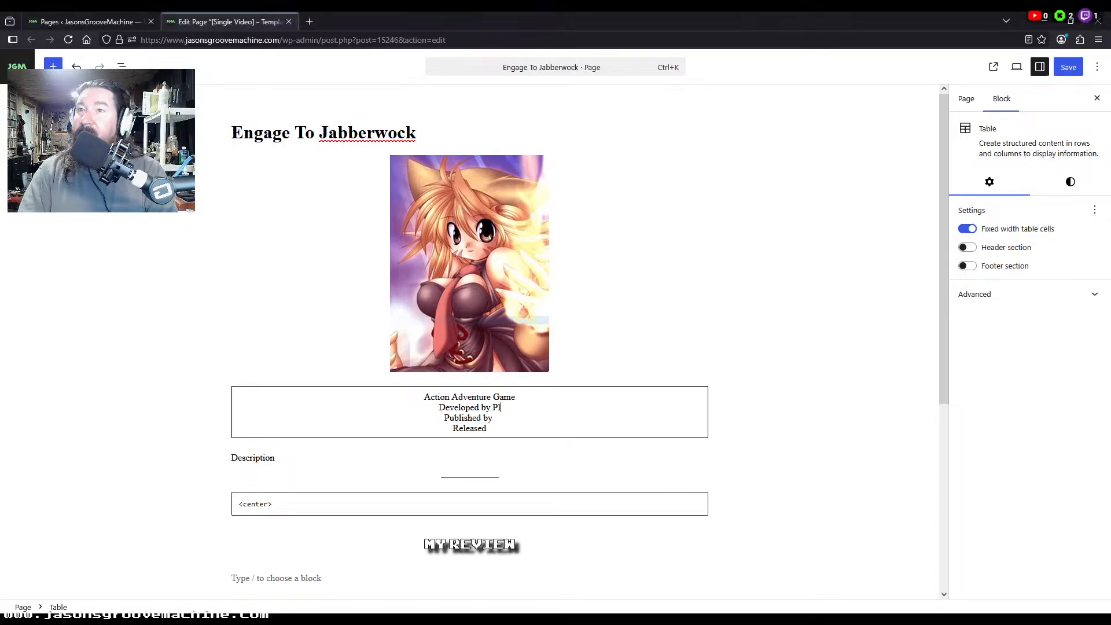
{"action": "type", "text": "atine "}
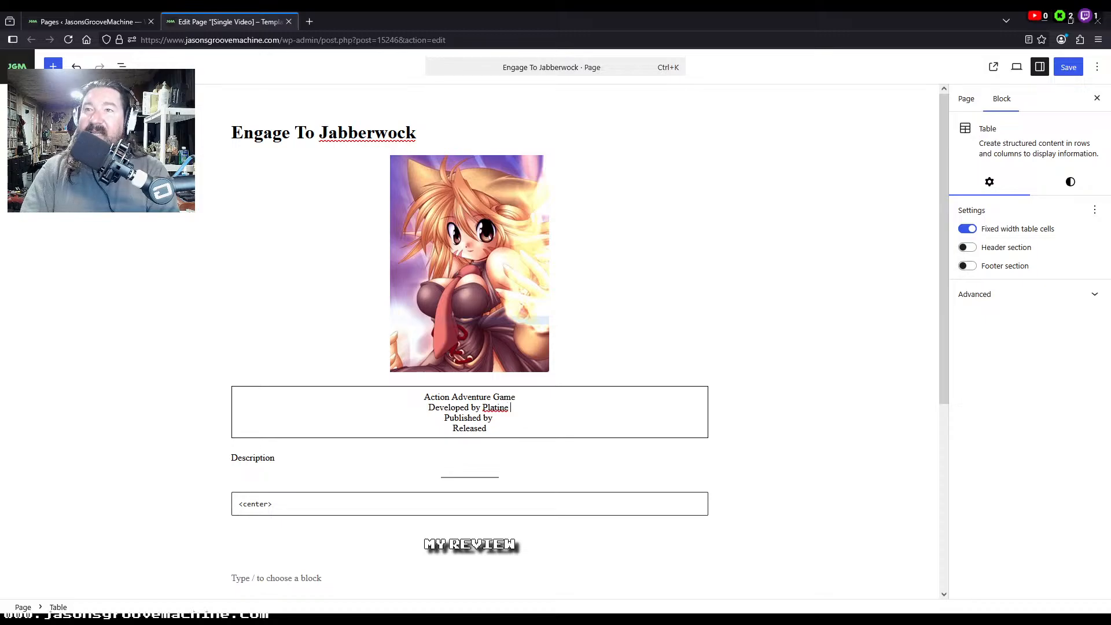
{"action": "type", "text": "Dispositif"}
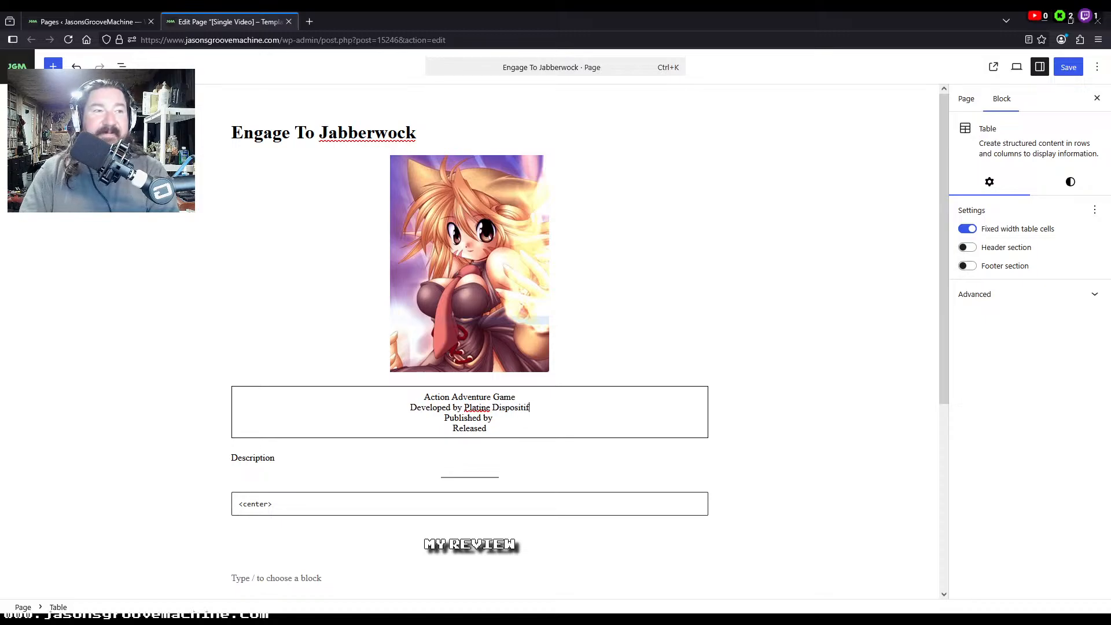
Step: Copy the developer name Platine Dispositif into the publisher line and set the release year to 2004
{"action": "key", "text": "Down"}
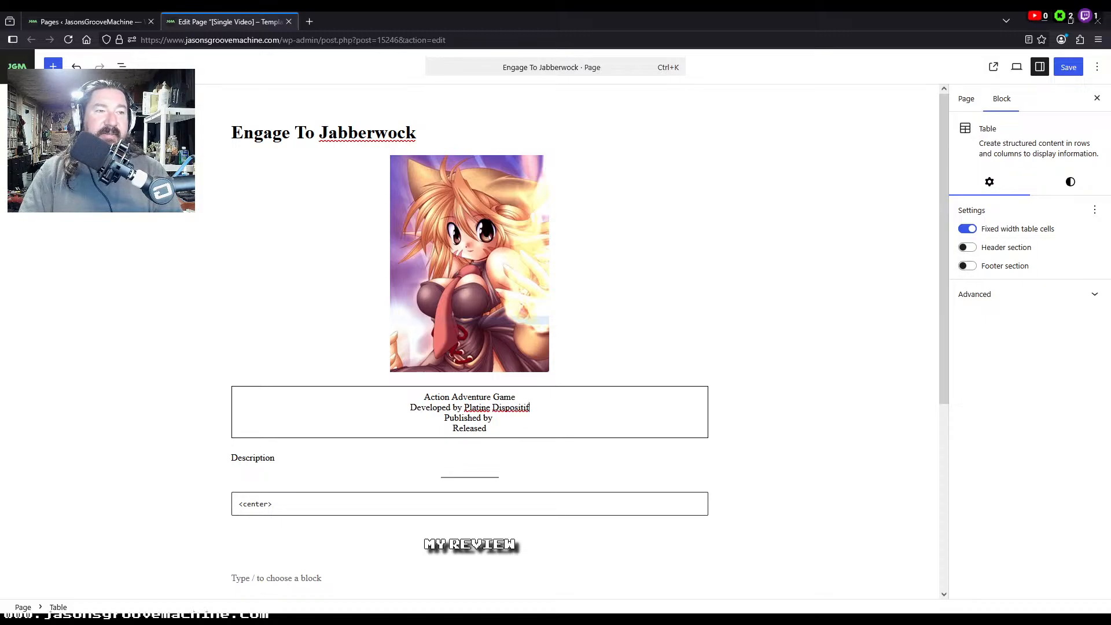
{"action": "key", "text": "shift+Left"}
{"action": "key", "text": "shift+Left"}
{"action": "key", "text": "shift+Left"}
{"action": "key", "text": "shift+Left"}
{"action": "key", "text": "shift+Left"}
{"action": "key", "text": "shift+Left"}
{"action": "key", "text": "shift+Left"}
{"action": "key", "text": "shift+Left"}
{"action": "key", "text": "shift+Left"}
{"action": "key", "text": "shift+Left"}
{"action": "key", "text": "shift+Left"}
{"action": "key", "text": "shift+Left"}
{"action": "key", "text": "shift+Left"}
{"action": "key", "text": "shift+Left"}
{"action": "key", "text": "shift+Left"}
{"action": "key", "text": "shift+Left"}
{"action": "key", "text": "shift+Left"}
{"action": "key", "text": "shift+Left"}
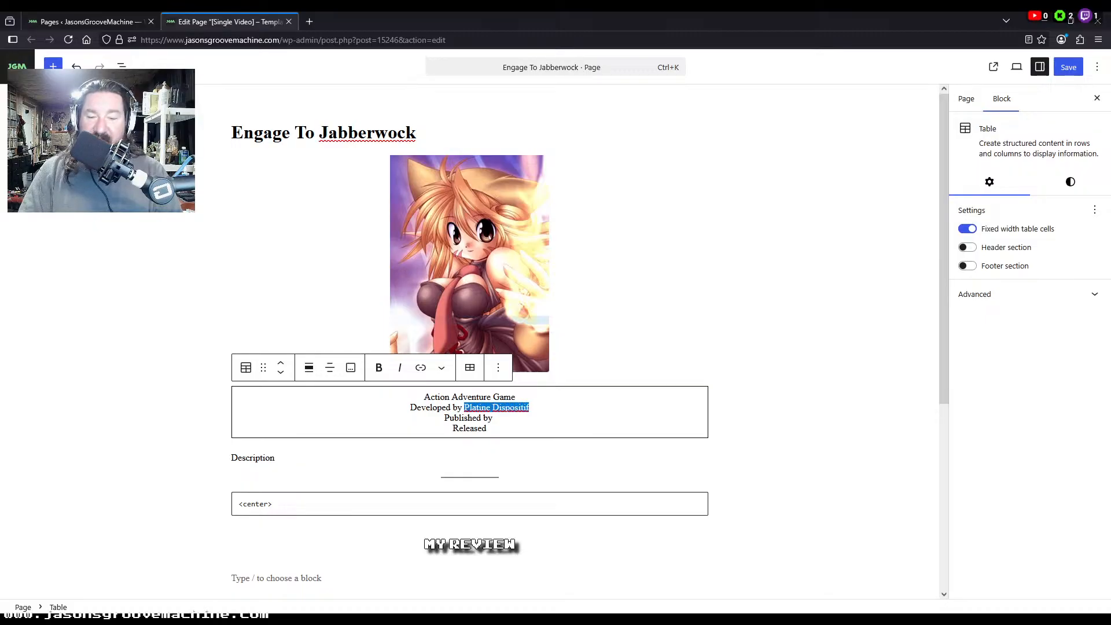
{"action": "key", "text": "ctrl+c"}
{"action": "key", "text": "Down"}
{"action": "key", "text": "ctrl+v"}
{"action": "type", "text": "2004"}
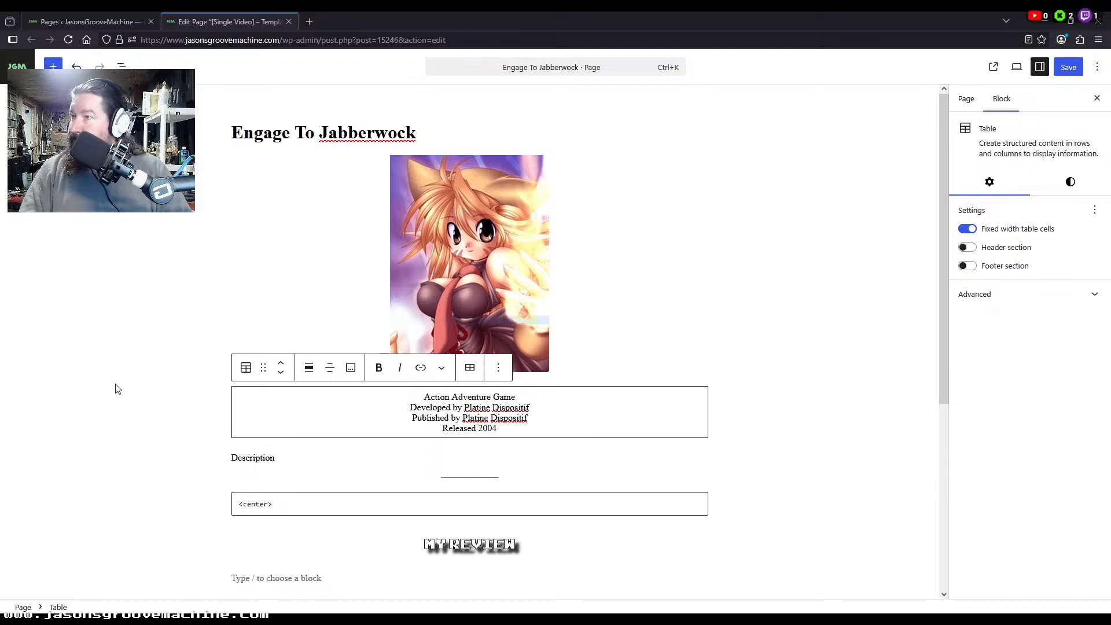
Step: Replace the Description placeholder with the copied Engage to Jabberwock game summary
{"action": "double_click", "coordinate": [258, 461]}
{"action": "key", "text": "ctrl+v"}
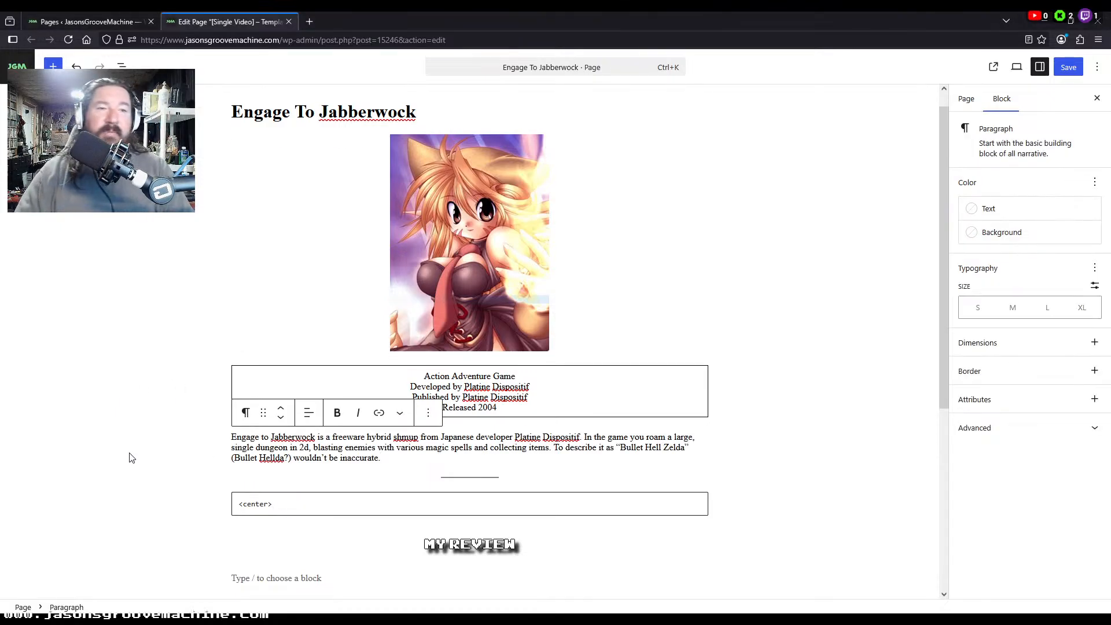
Step: Replace the <center> custom HTML block with an empty paragraph and delete the blank paragraph below the My Review image
{"action": "scroll", "coordinate": [132, 457], "scroll_direction": "down", "scroll_amount": 2}
{"action": "left_click", "coordinate": [417, 386]}
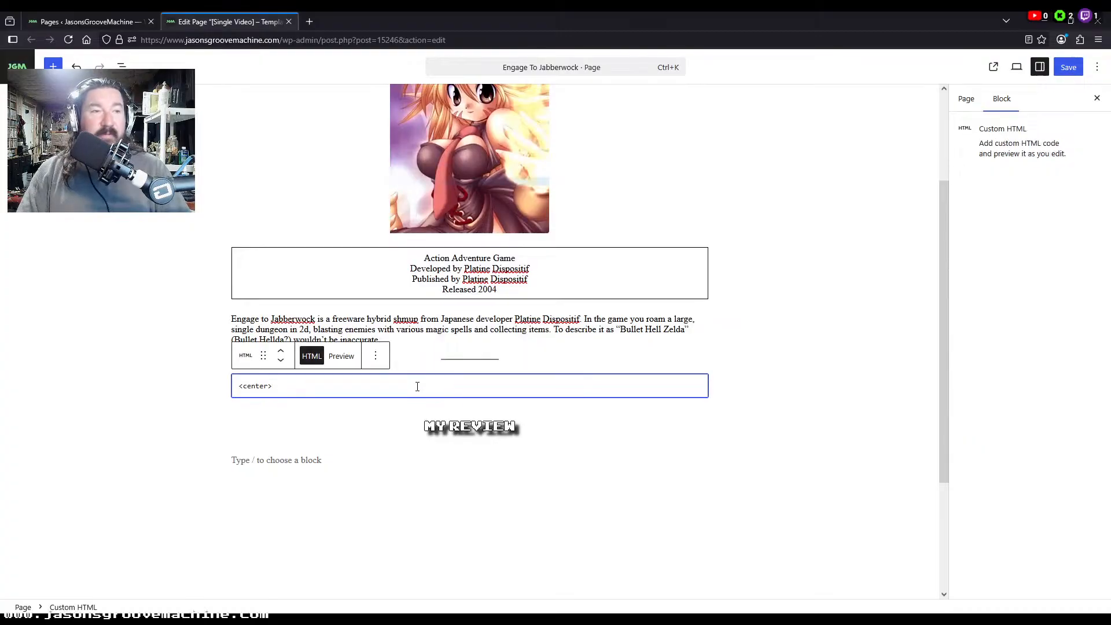
{"action": "key", "text": "shift+alt+z"}
{"action": "key", "text": "Return"}
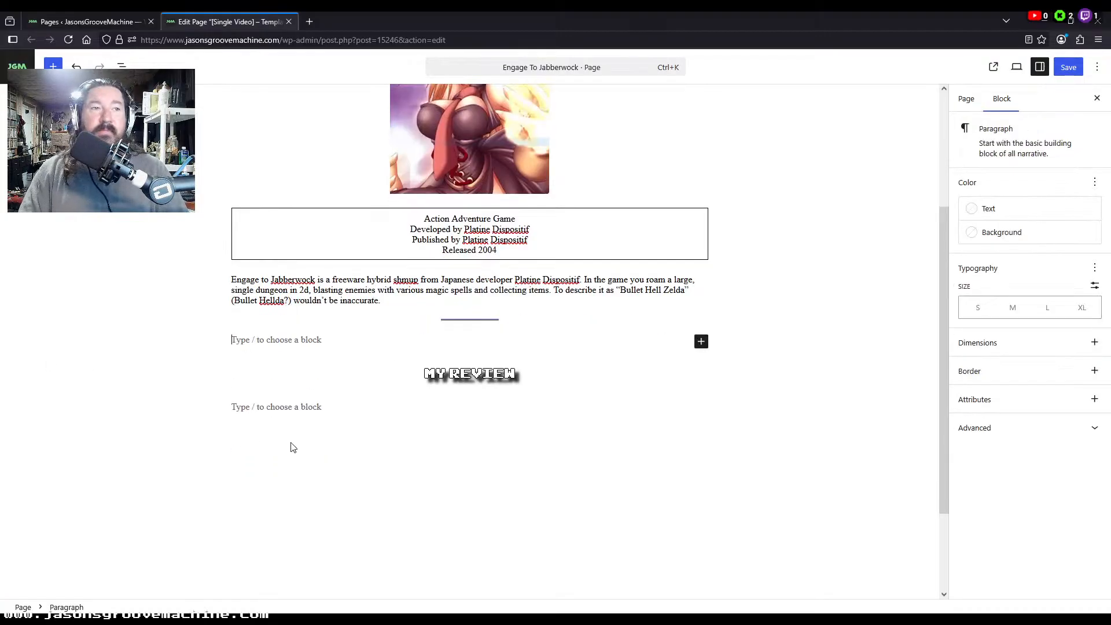
{"action": "left_click", "coordinate": [288, 406]}
{"action": "key", "text": "BackSpace"}
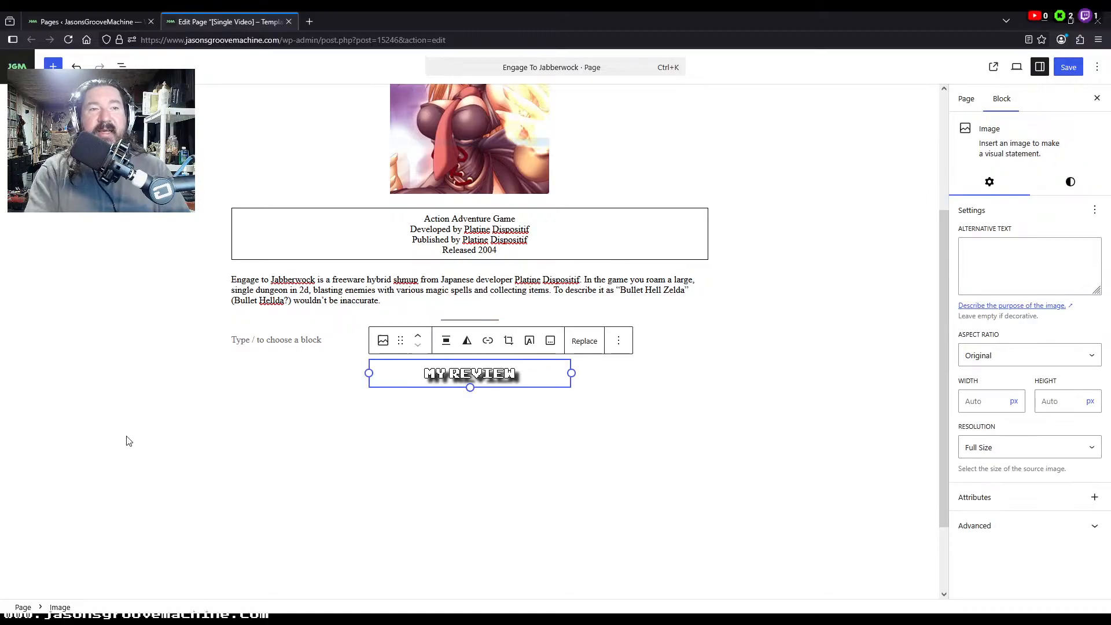
Step: Embed the copied Let's Play Engage To Jabberwock YouTube video above the My Review image, and save and close the page
{"action": "left_click", "coordinate": [218, 342]}
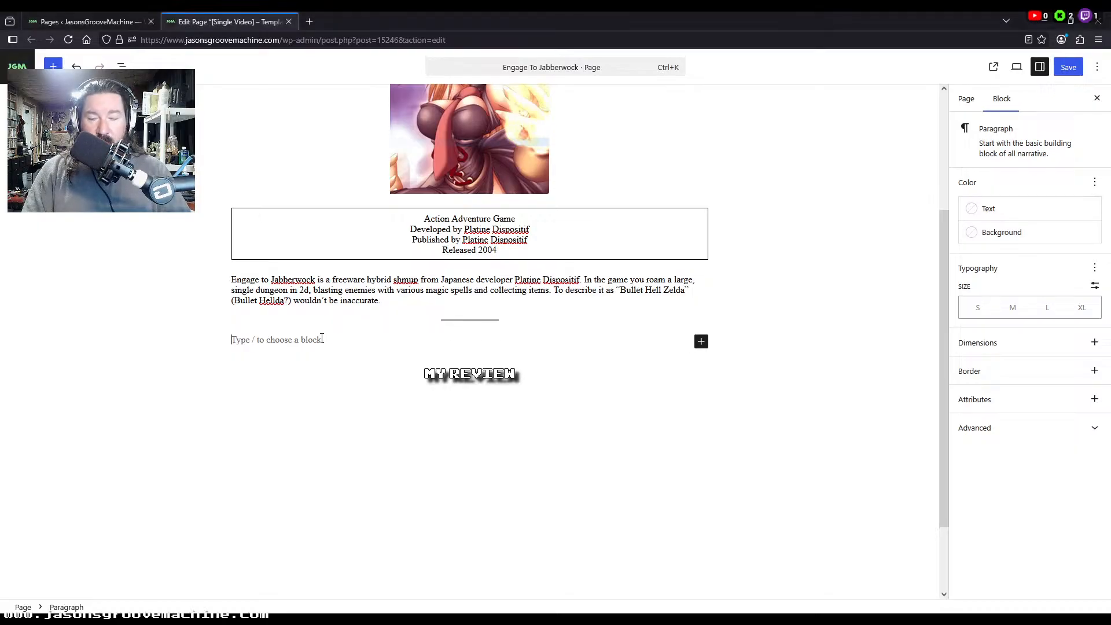
{"action": "key", "text": "ctrl+v"}
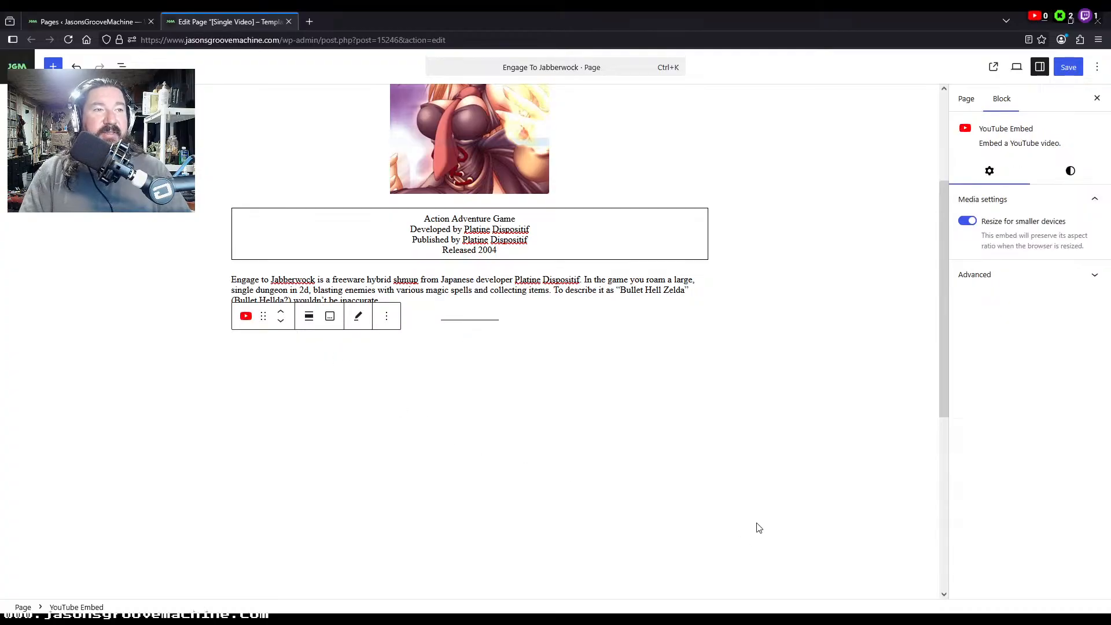
{"action": "scroll", "coordinate": [787, 529], "scroll_direction": "down", "scroll_amount": 4}
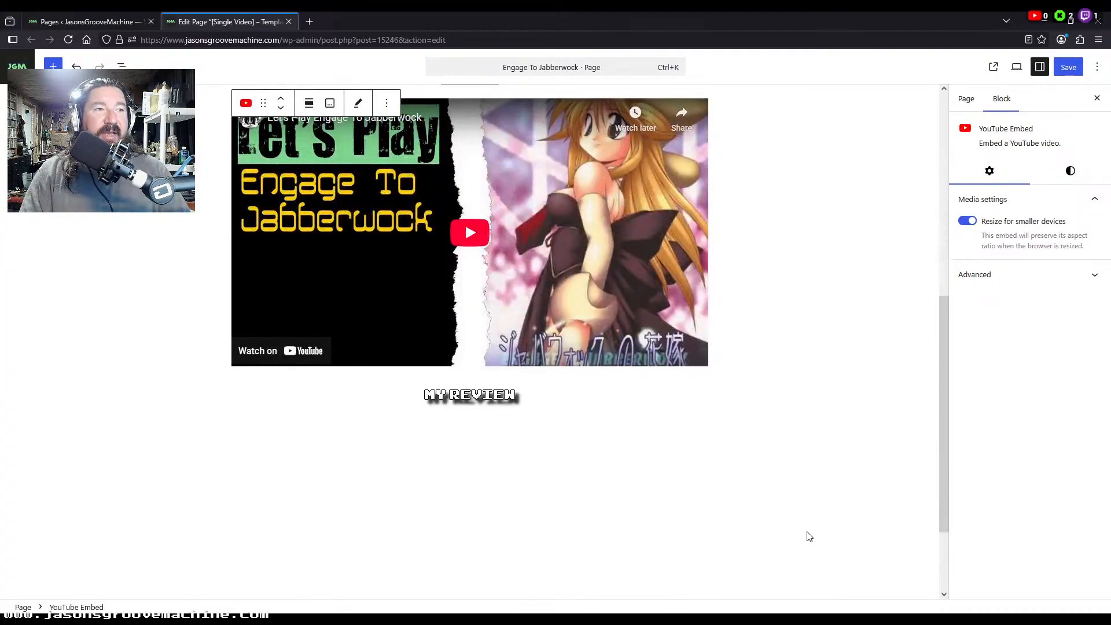
{"action": "scroll", "coordinate": [808, 536], "scroll_direction": "up", "scroll_amount": 7}
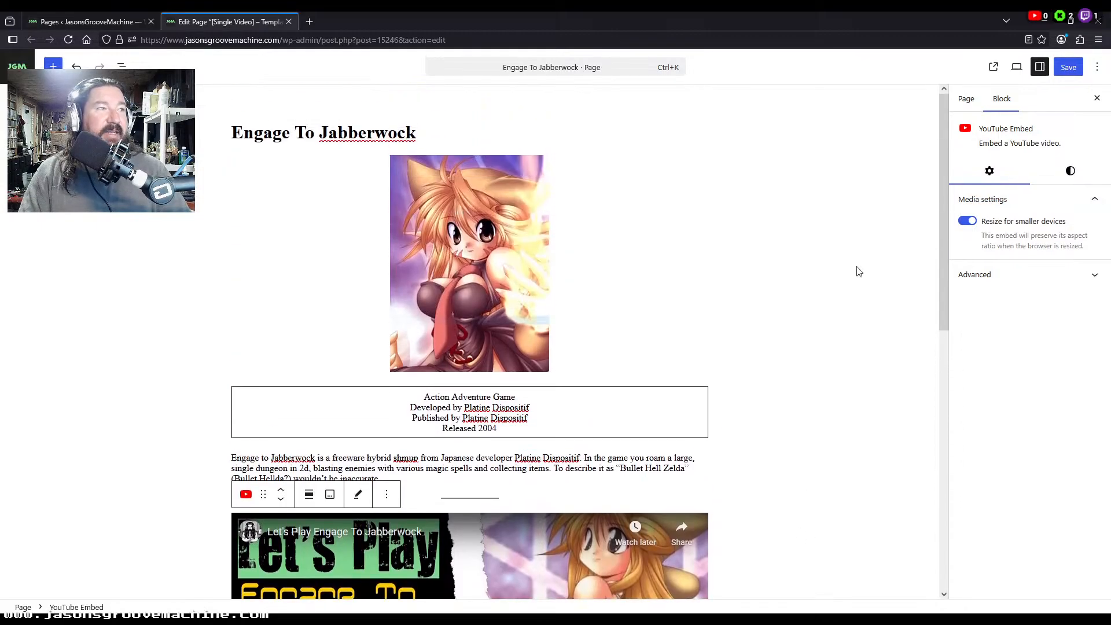
{"action": "left_click", "coordinate": [1068, 68]}
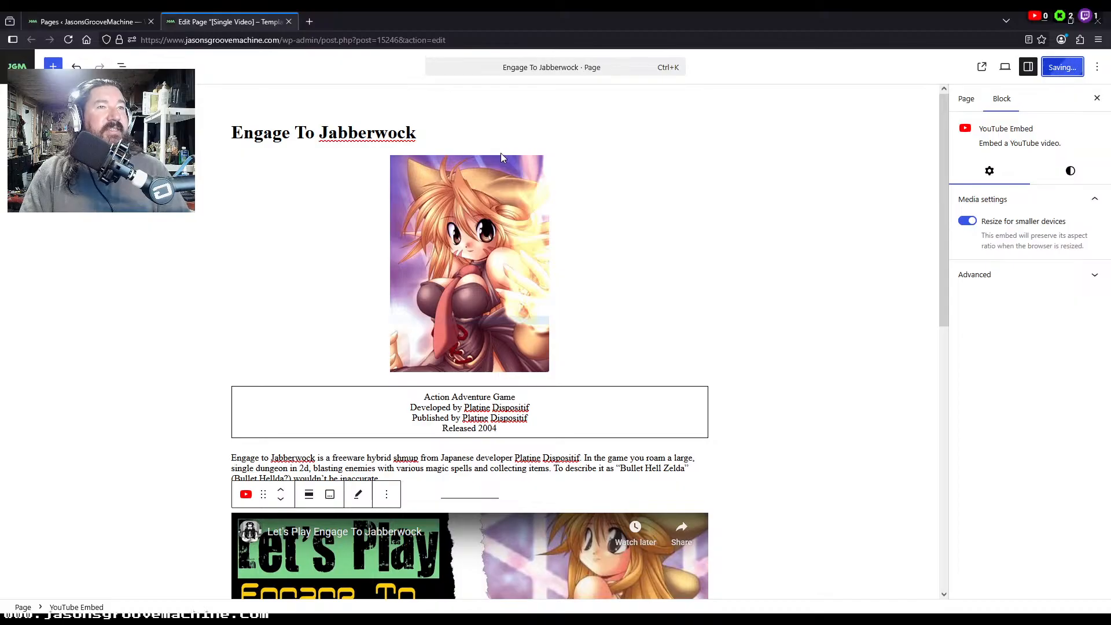
{"action": "left_click", "coordinate": [289, 21]}
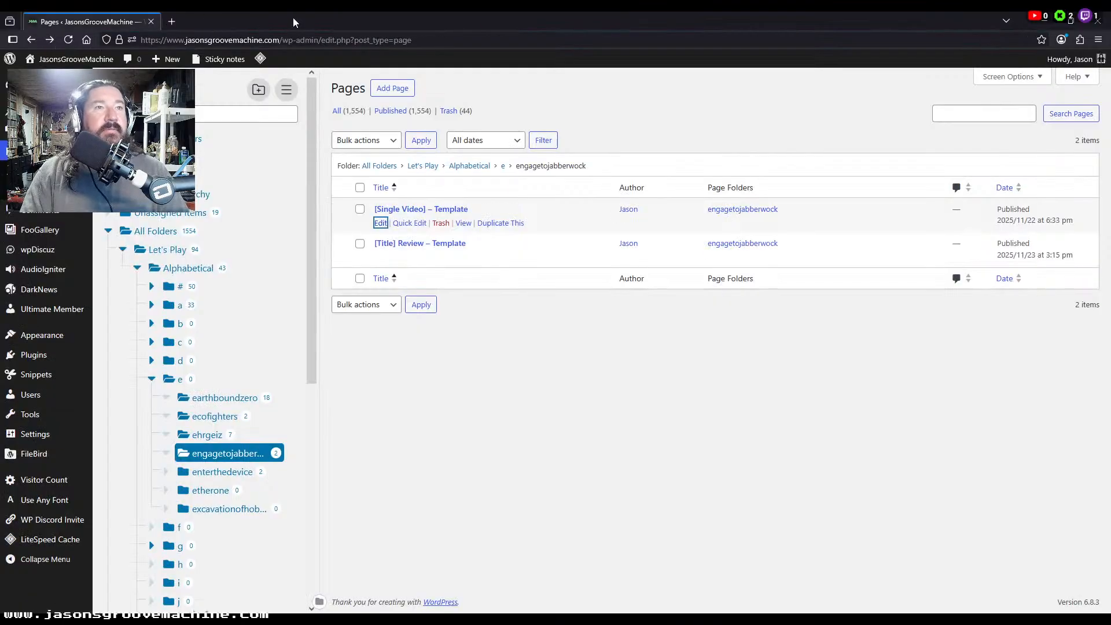
Step: Open the review template and the game title template from the enterthedevice folder for editing in separate tabs
{"action": "left_click", "coordinate": [230, 474]}
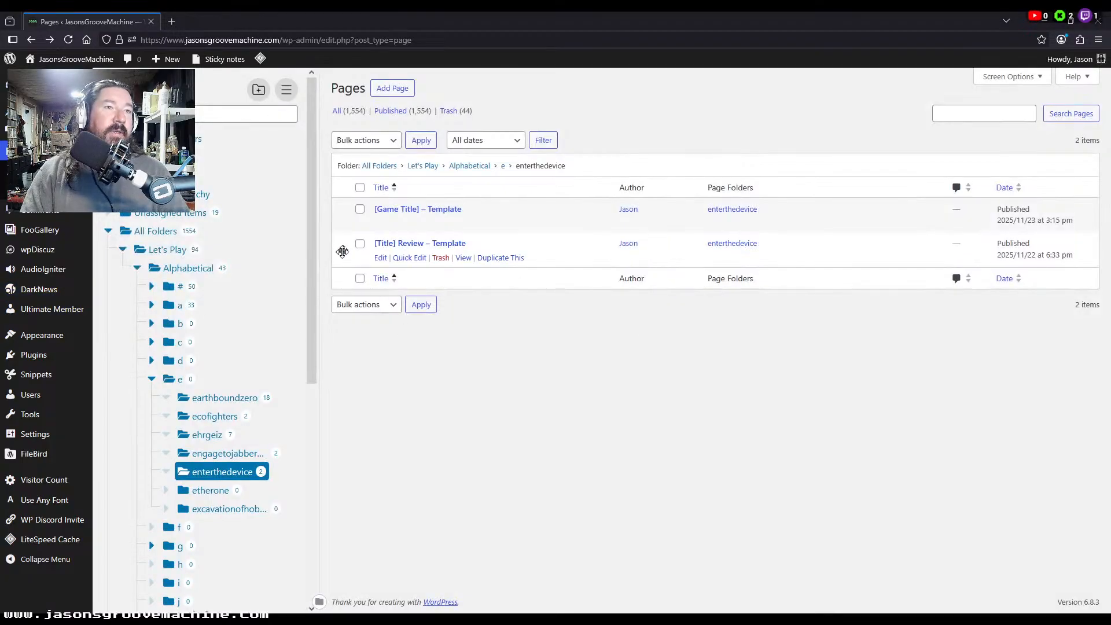
{"action": "middle_click", "coordinate": [380, 257]}
{"action": "middle_click", "coordinate": [381, 223]}
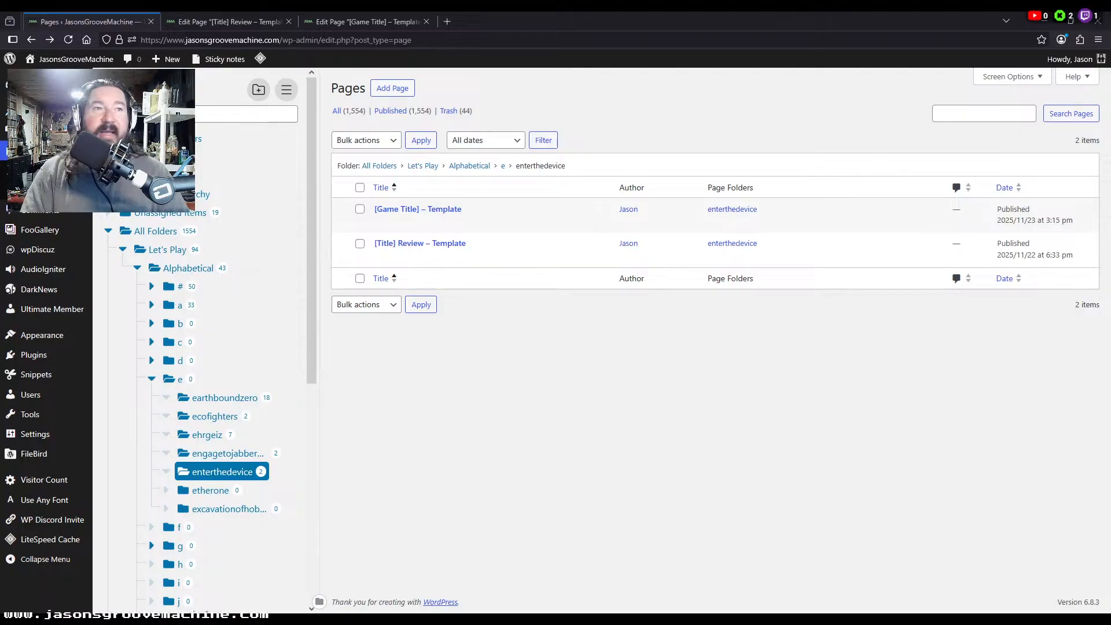
Step: Retitle the review template page as "Enter The Device Review"
{"action": "left_click", "coordinate": [235, 19]}
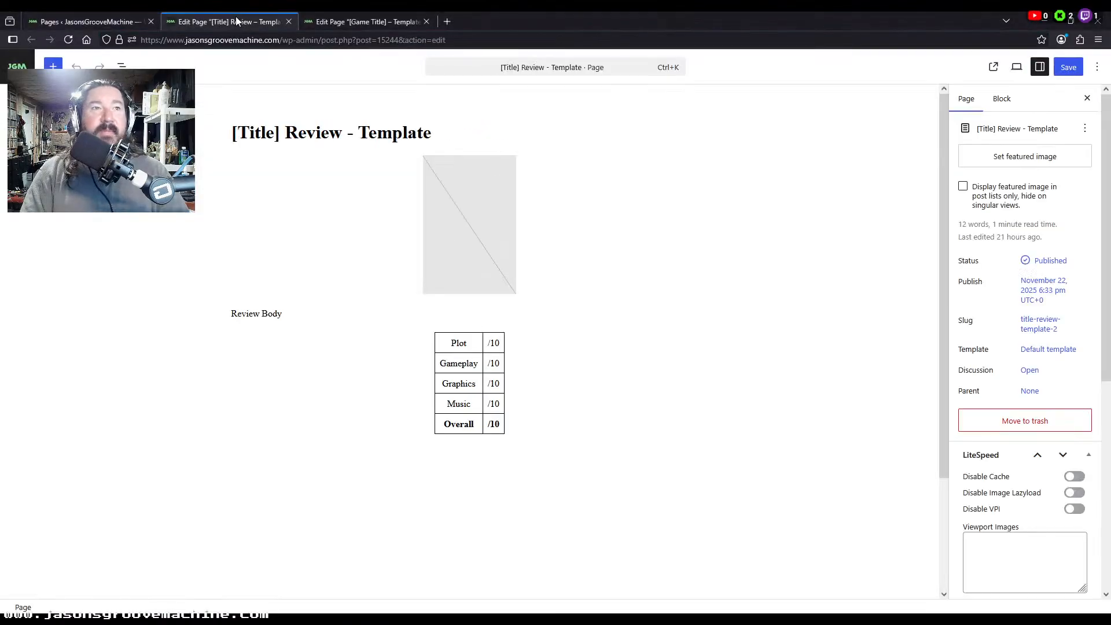
{"action": "double_click", "coordinate": [313, 133]}
{"action": "key", "text": "ctrl+a"}
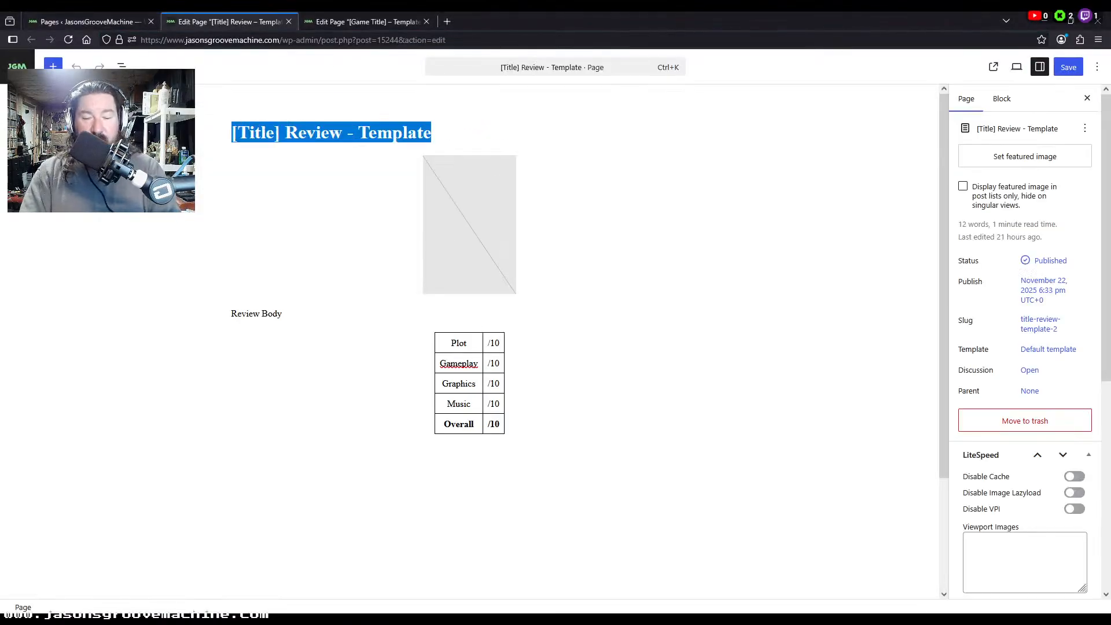
{"action": "type", "text": "Enter The Device "}
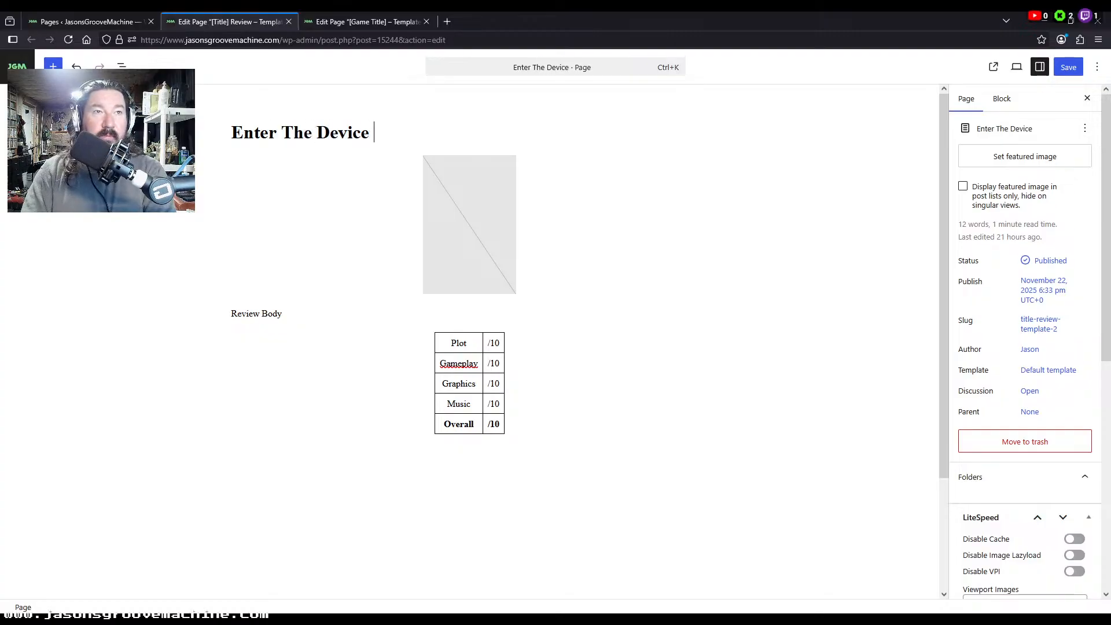
{"action": "type", "text": "Review"}
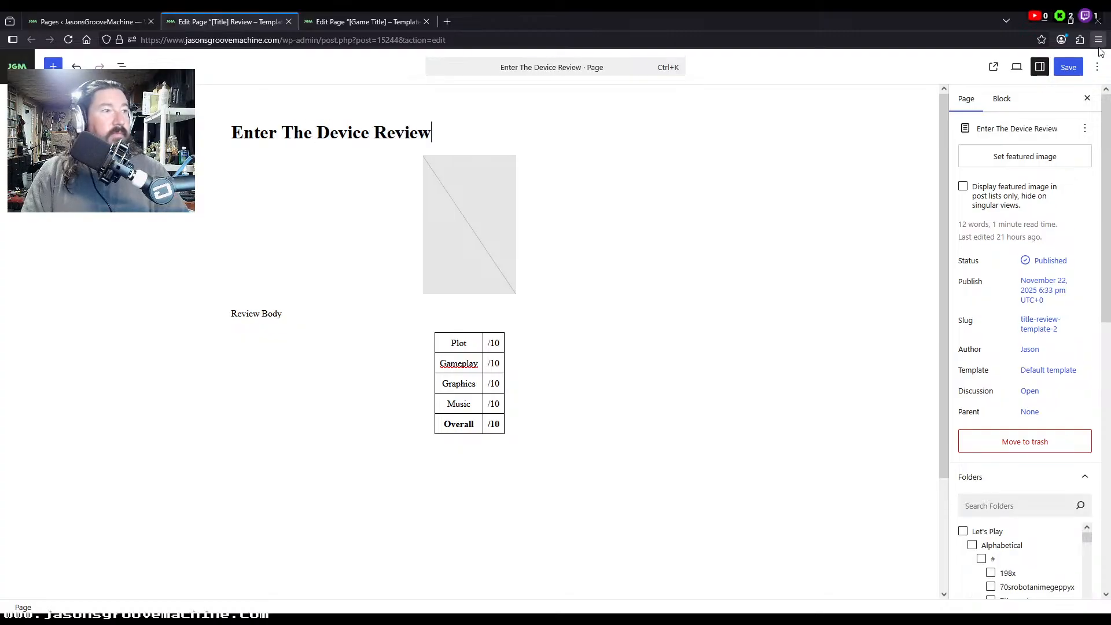
Step: Reuse the page title to set the slug to enter-the-device-review, and save and close the review page
{"action": "key", "text": "ctrl+a"}
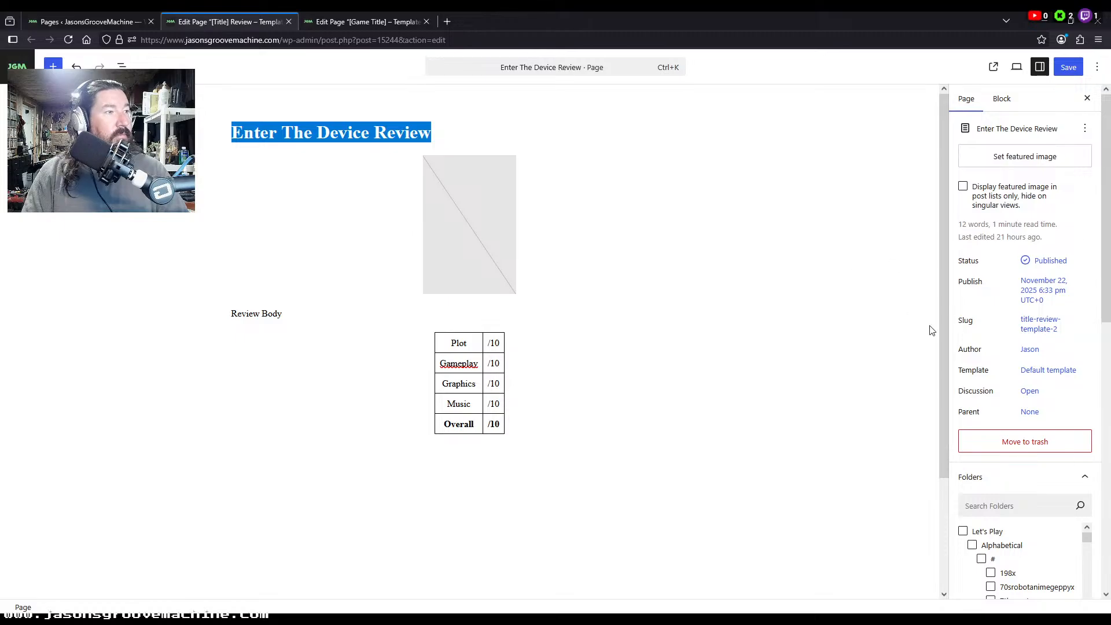
{"action": "left_click", "coordinate": [1025, 321]}
{"action": "left_click", "coordinate": [867, 383]}
{"action": "key", "text": "ctrl+a"}
{"action": "key", "text": "ctrl+v"}
{"action": "left_click", "coordinate": [870, 268]}
{"action": "left_click", "coordinate": [1068, 67]}
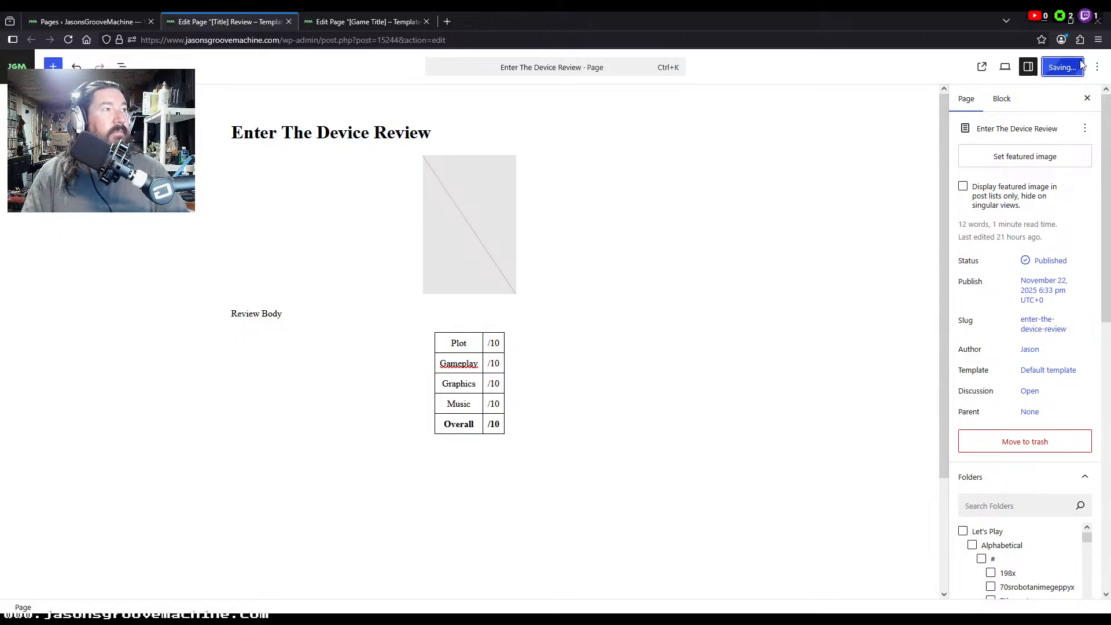
{"action": "left_click", "coordinate": [288, 21]}
Step: Retitle the game title template page as "Enter The Device"
{"action": "triple_click", "coordinate": [394, 135]}
{"action": "type", "text": "Enter The Device"}
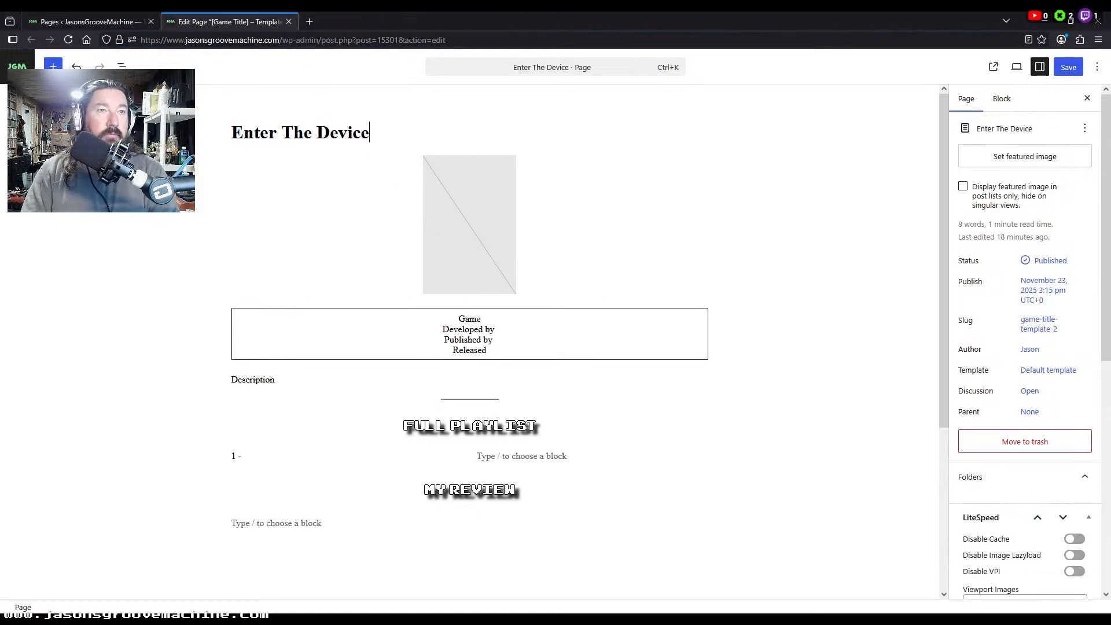
Step: Reuse the page title to set the game page's slug to enter-the-device and copy its permalink
{"action": "key", "text": "ctrl+a"}
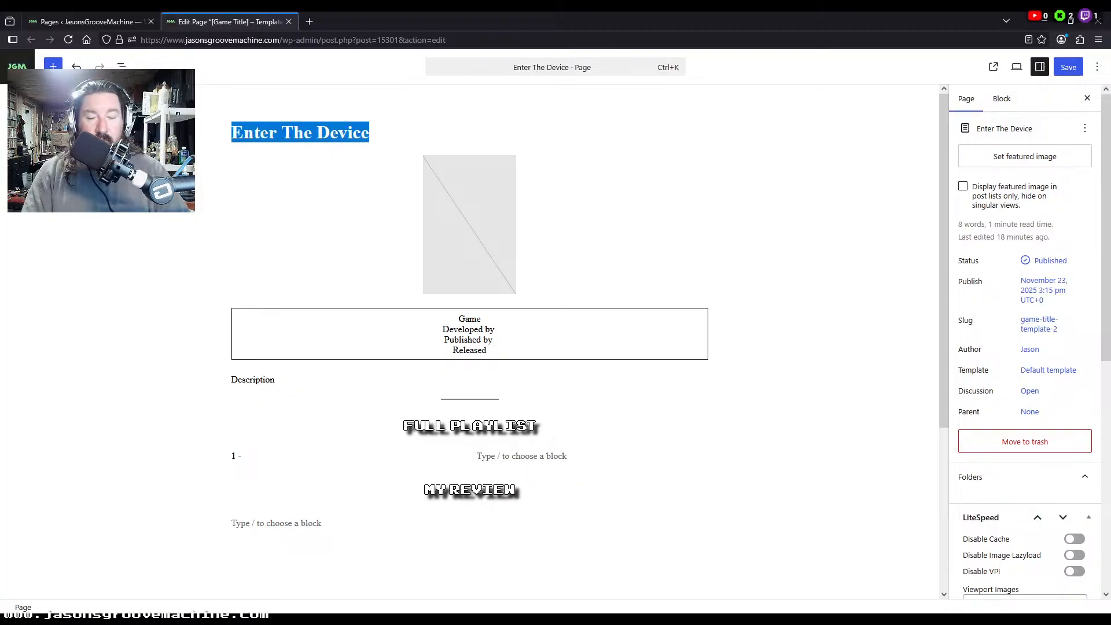
{"action": "left_click", "coordinate": [1041, 323]}
{"action": "left_click", "coordinate": [902, 386]}
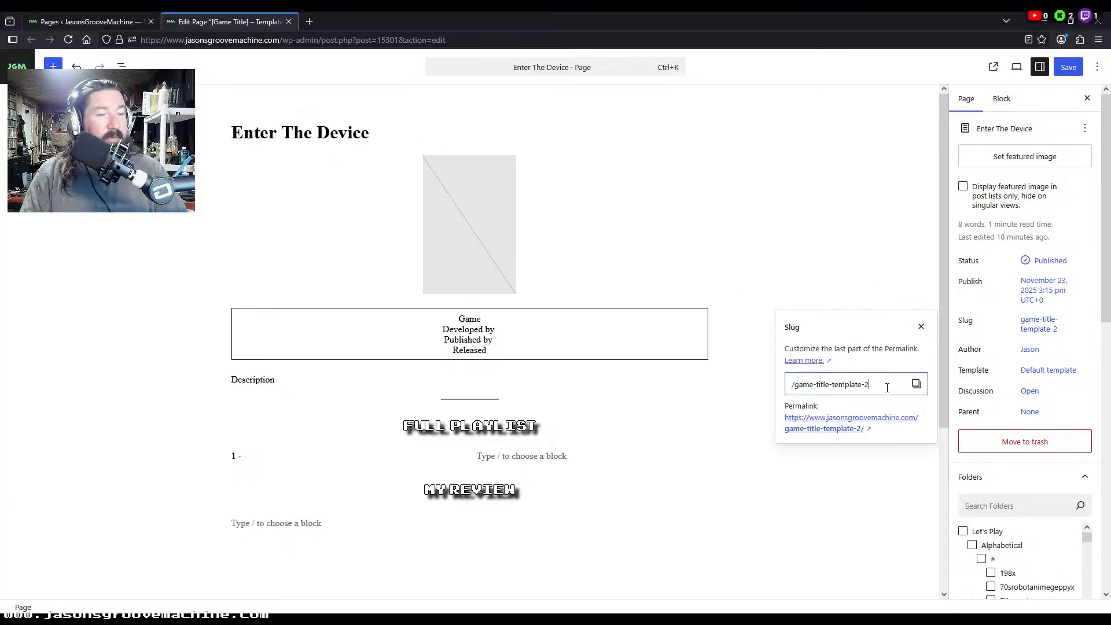
{"action": "key", "text": "ctrl+a"}
{"action": "key", "text": "ctrl+v"}
{"action": "left_click", "coordinate": [916, 383]}
Step: Insert the Enter The Device cover from the media library's game boxes folder "e" into the image placeholder, without a caption
{"action": "left_click", "coordinate": [414, 228]}
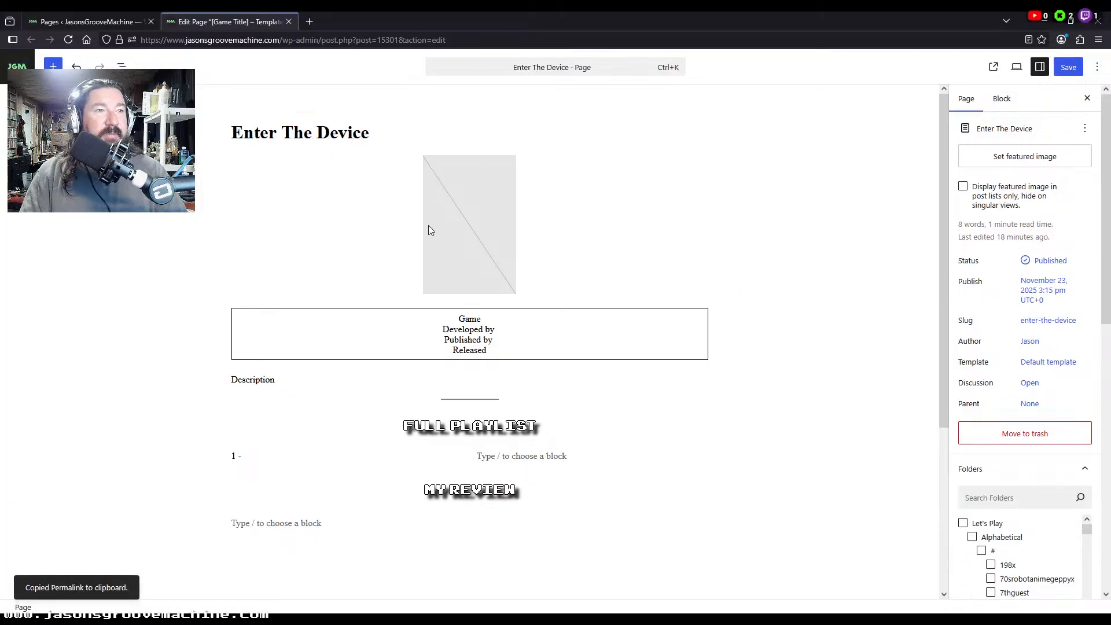
{"action": "left_click", "coordinate": [415, 228]}
{"action": "left_click", "coordinate": [475, 237]}
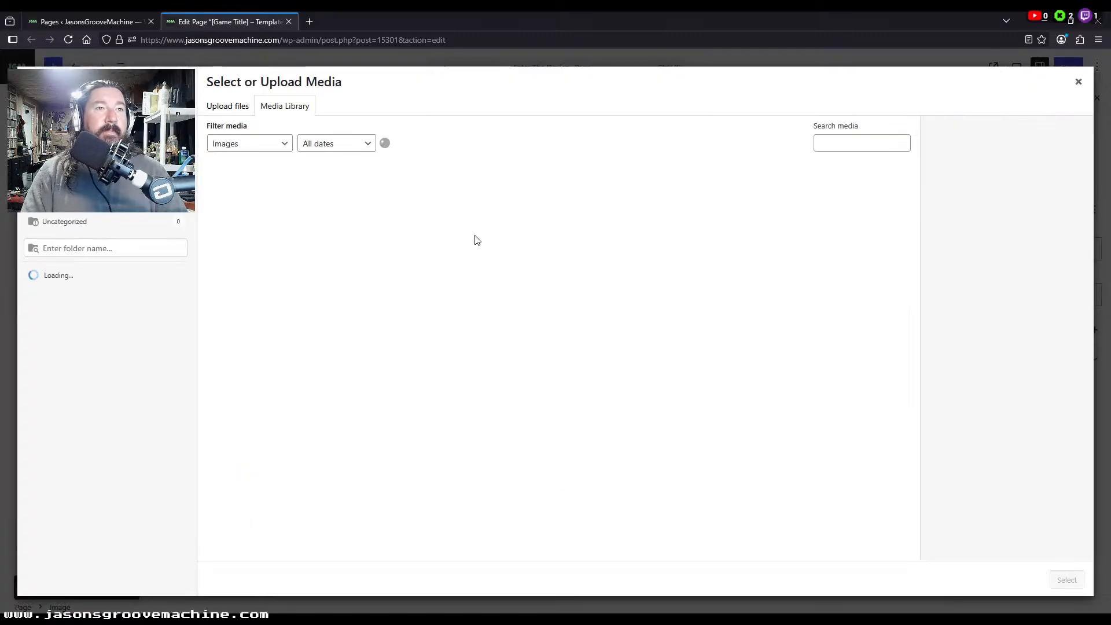
{"action": "left_click", "coordinate": [398, 190]}
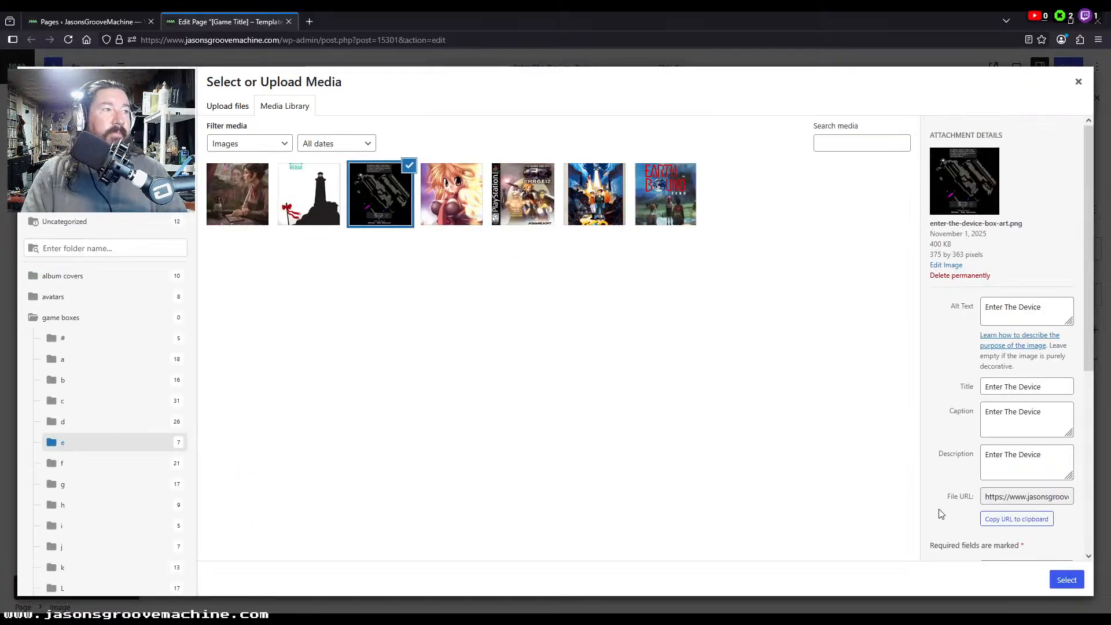
{"action": "left_click", "coordinate": [1066, 580]}
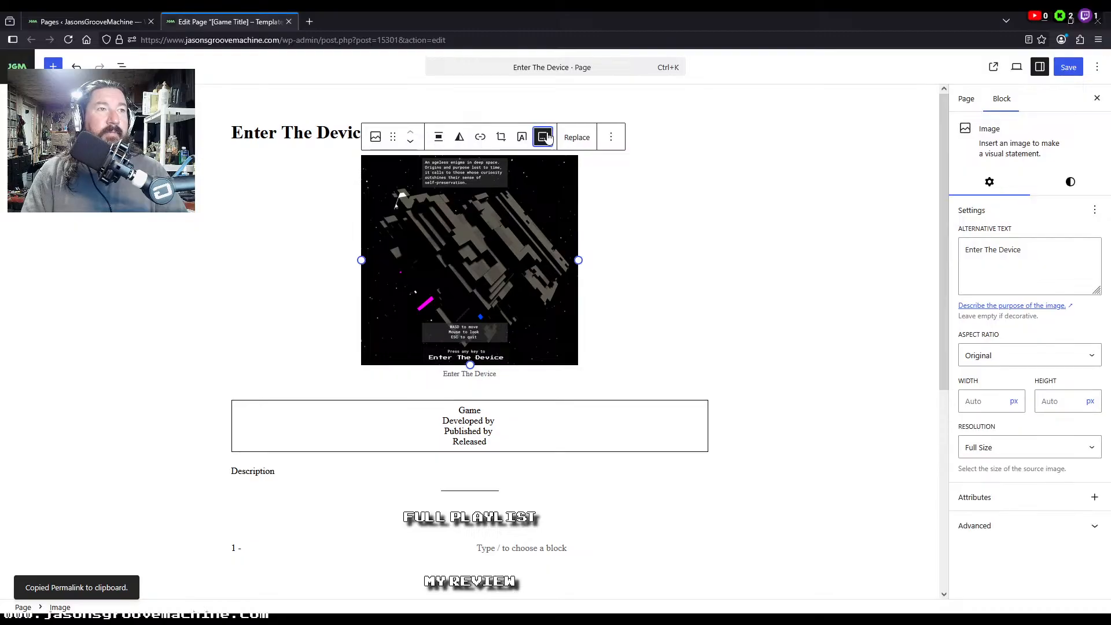
{"action": "left_click", "coordinate": [544, 139]}
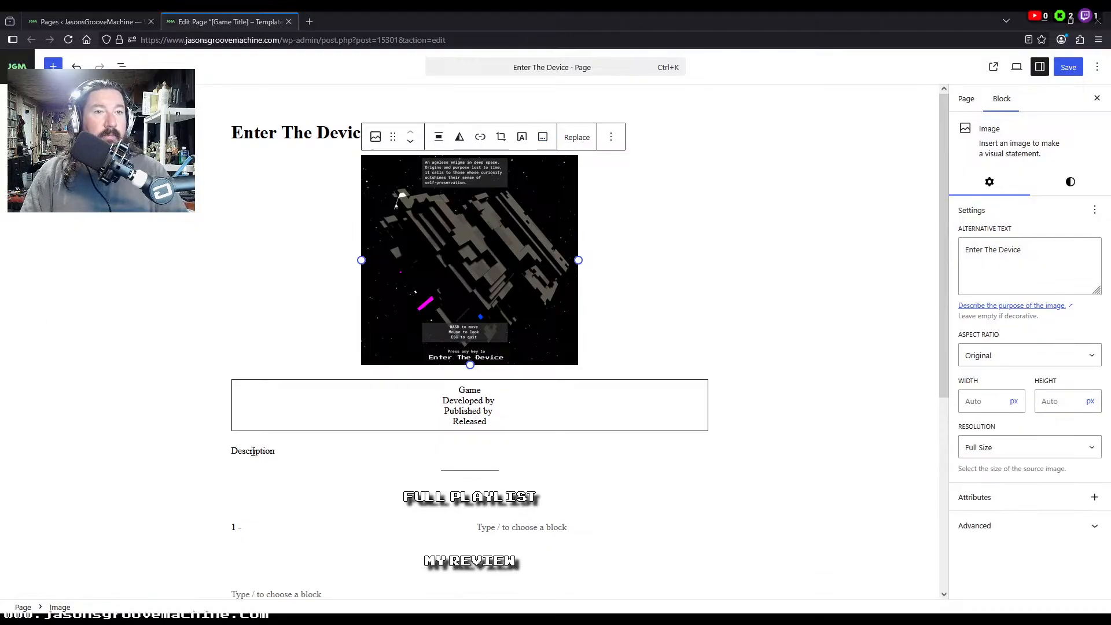
Step: Replace the placeholder description with "The Device is a strange alien artifact floating in space. Are you brave enough to enter?"
{"action": "double_click", "coordinate": [253, 451]}
{"action": "key", "text": "ctrl+v"}
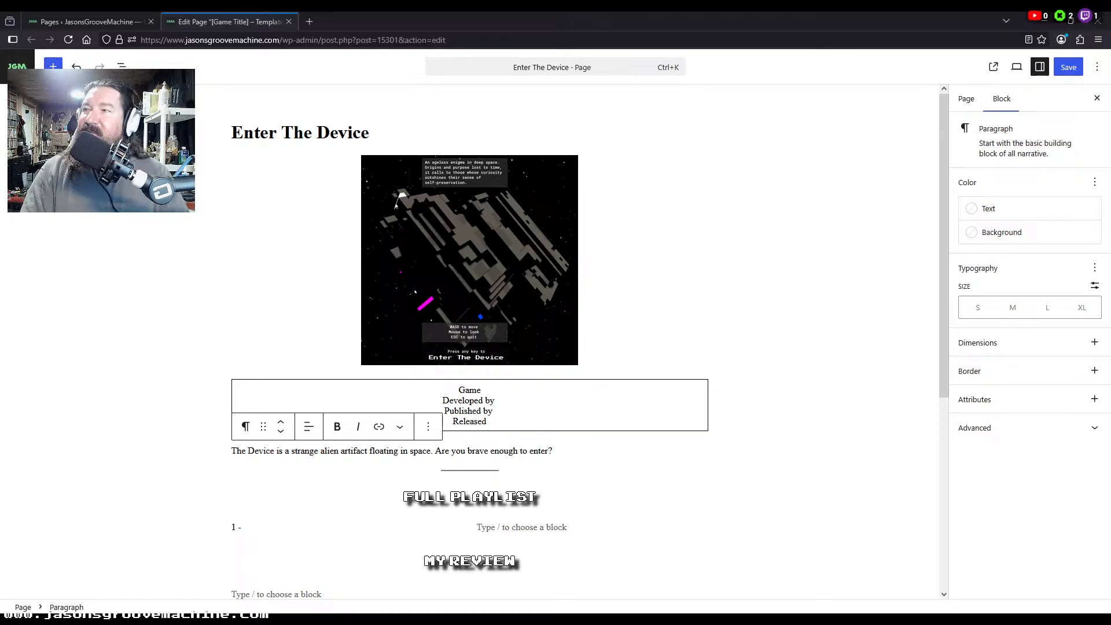
{"action": "key", "text": "ctrl+s"}
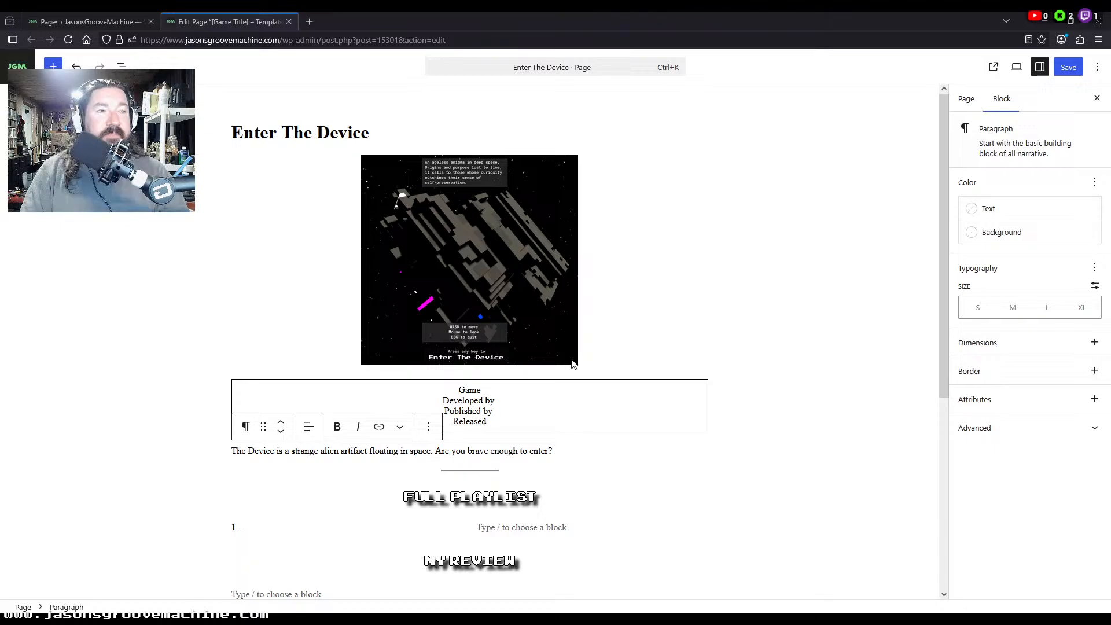
Step: Fill in the genre line of the info table as "First Person Horror Game"
{"action": "left_click", "coordinate": [558, 390]}
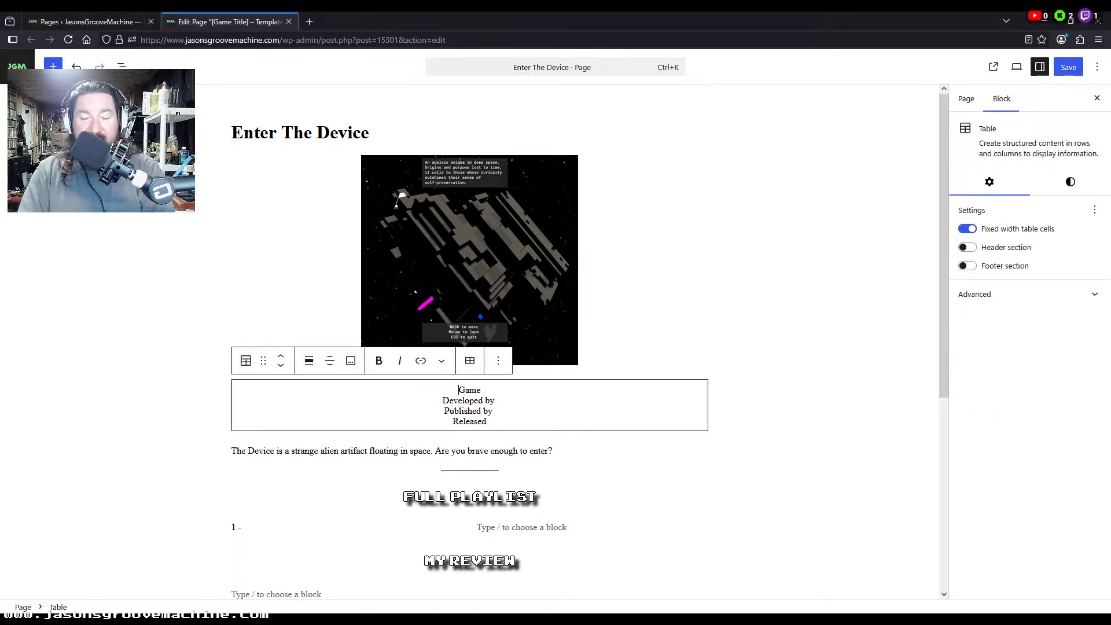
{"action": "type", "text": "First Person"}
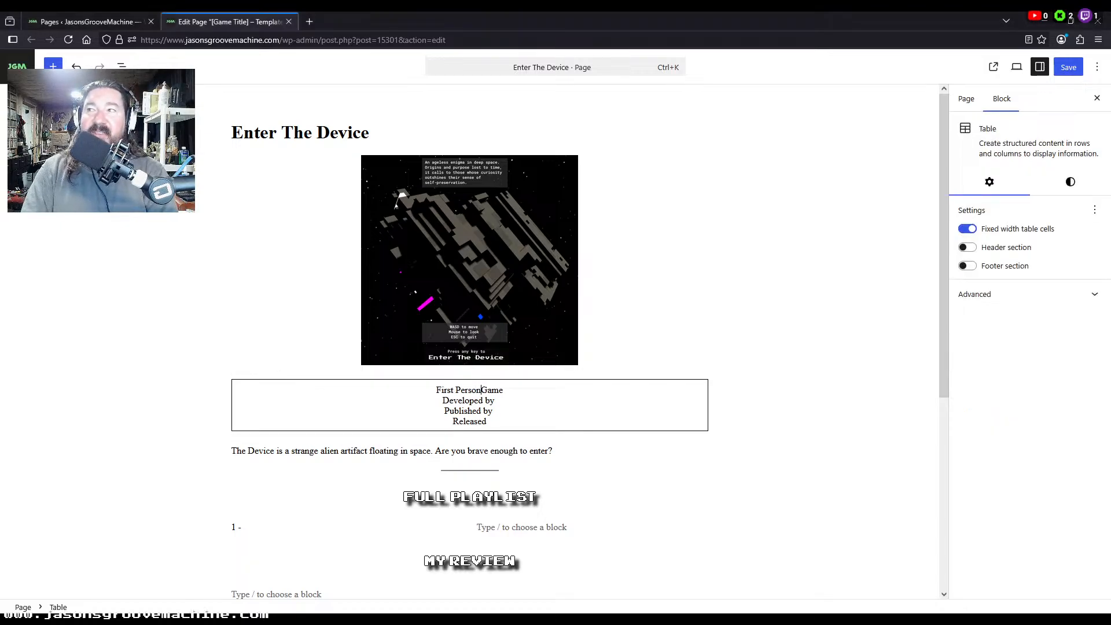
{"action": "type", "text": " Horrr"}
{"action": "key", "text": "BackSpace"}
{"action": "key", "text": "BackSpace"}
{"action": "key", "text": "BackSpace"}
{"action": "type", "text": "rror "}
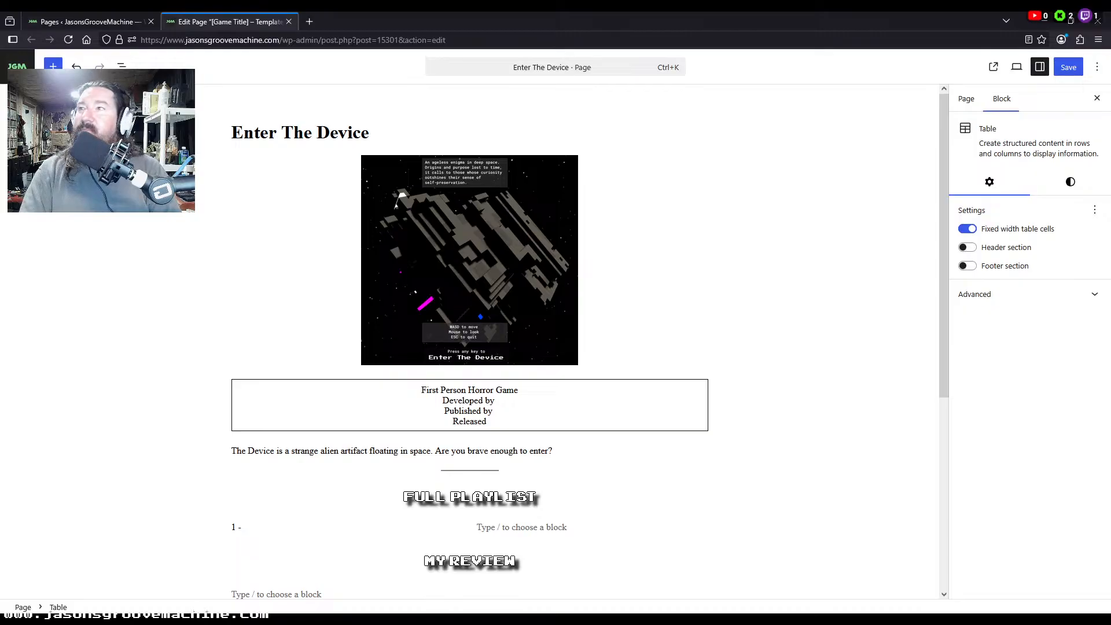
Step: Complete the info table with Jarnatan as both developer and publisher and 2020 as the release year
{"action": "type", "text": "Jarnatan"}
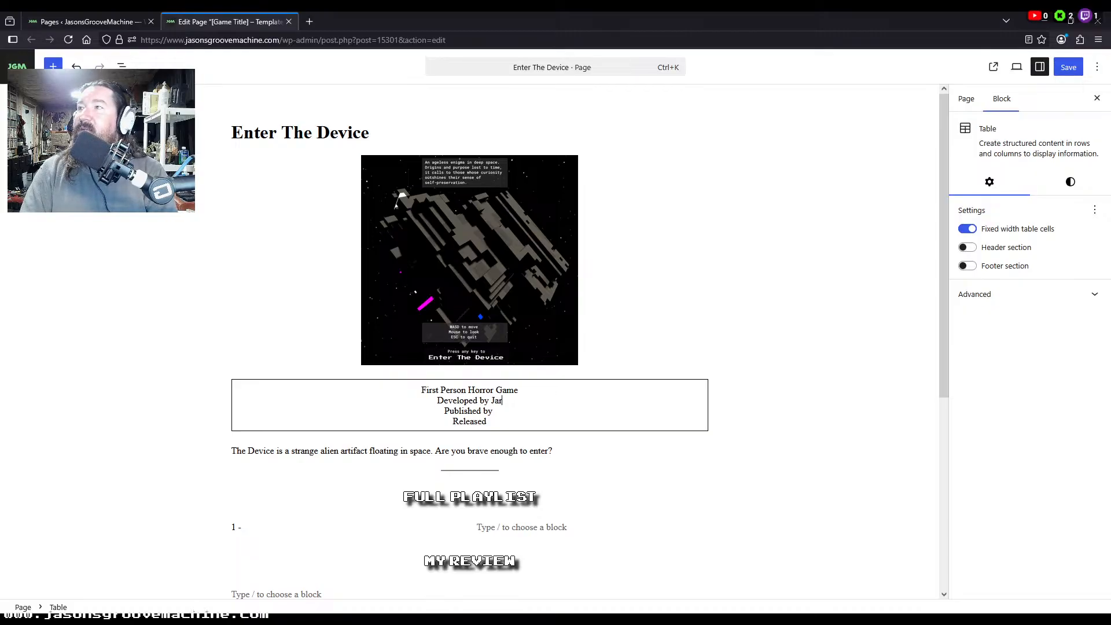
{"action": "type", "text": "Jarnata"}
{"action": "key", "text": "BackSpace"}
{"action": "key", "text": "BackSpace"}
{"action": "key", "text": "BackSpace"}
{"action": "key", "text": "BackSpace"}
{"action": "type", "text": "natan"}
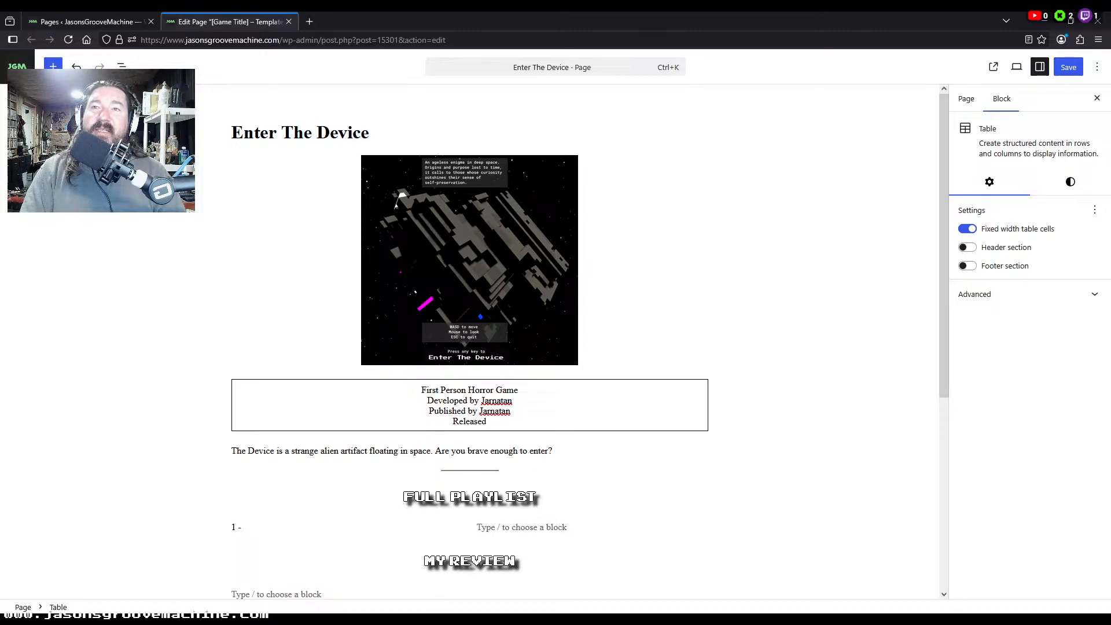
{"action": "type", "text": "2020"}
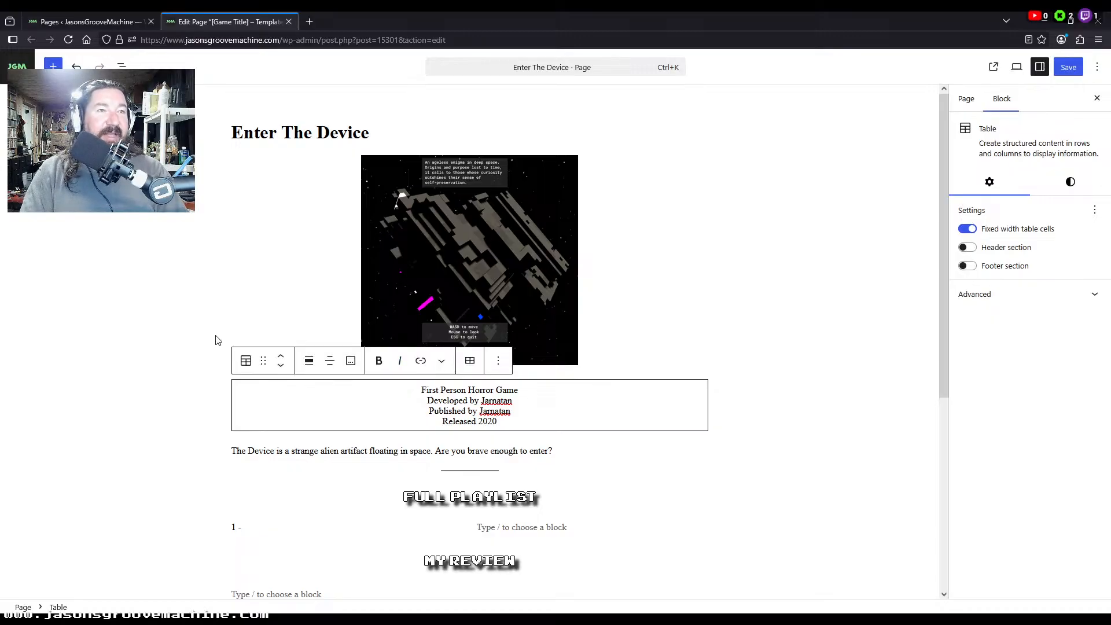
Step: Delete the Full Playlist heading image, the episode columns below it, and the empty paragraph under the My Review image
{"action": "scroll", "coordinate": [153, 368], "scroll_direction": "down", "scroll_amount": 2}
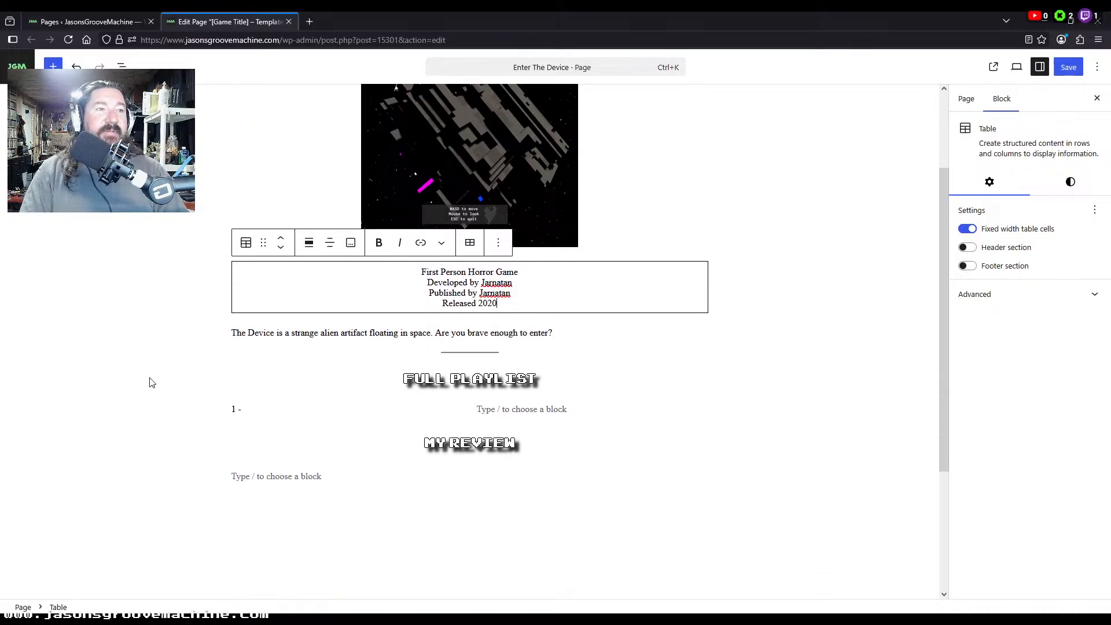
{"action": "scroll", "coordinate": [149, 382], "scroll_direction": "up", "scroll_amount": 2}
{"action": "left_click", "coordinate": [129, 331]}
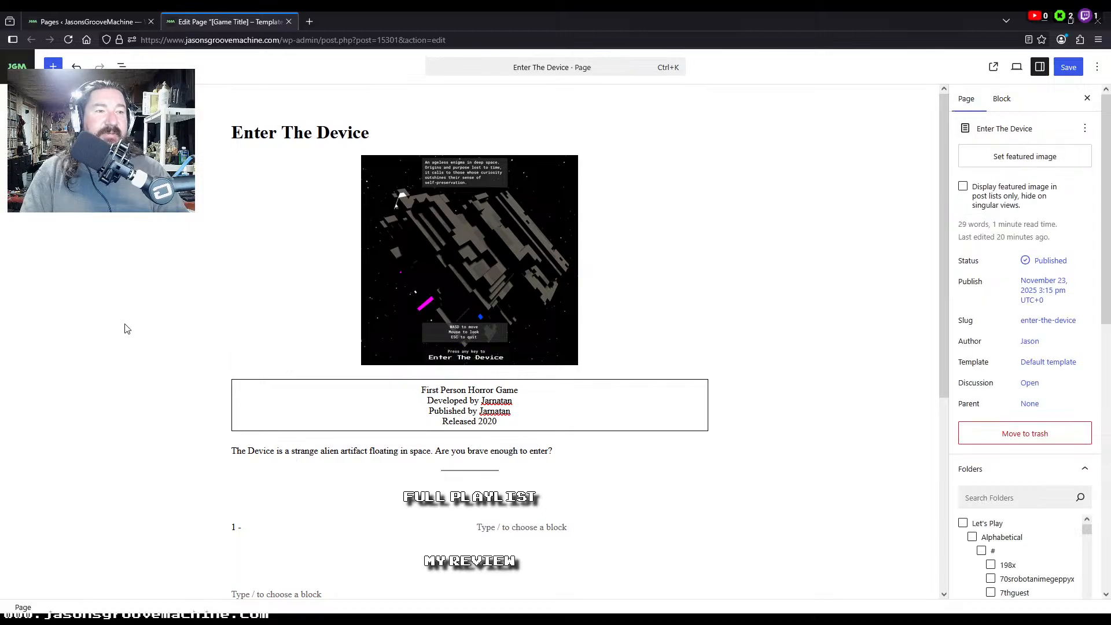
{"action": "scroll", "coordinate": [124, 349], "scroll_direction": "down", "scroll_amount": 3}
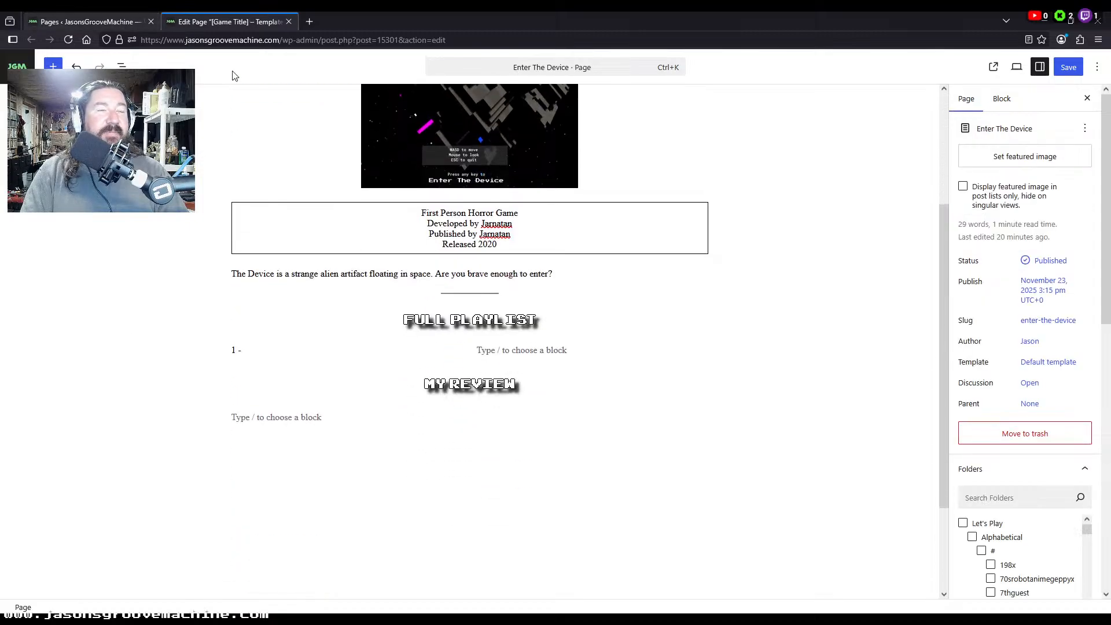
{"action": "left_click", "coordinate": [453, 326]}
{"action": "key", "text": "Delete"}
{"action": "left_click", "coordinate": [250, 312]}
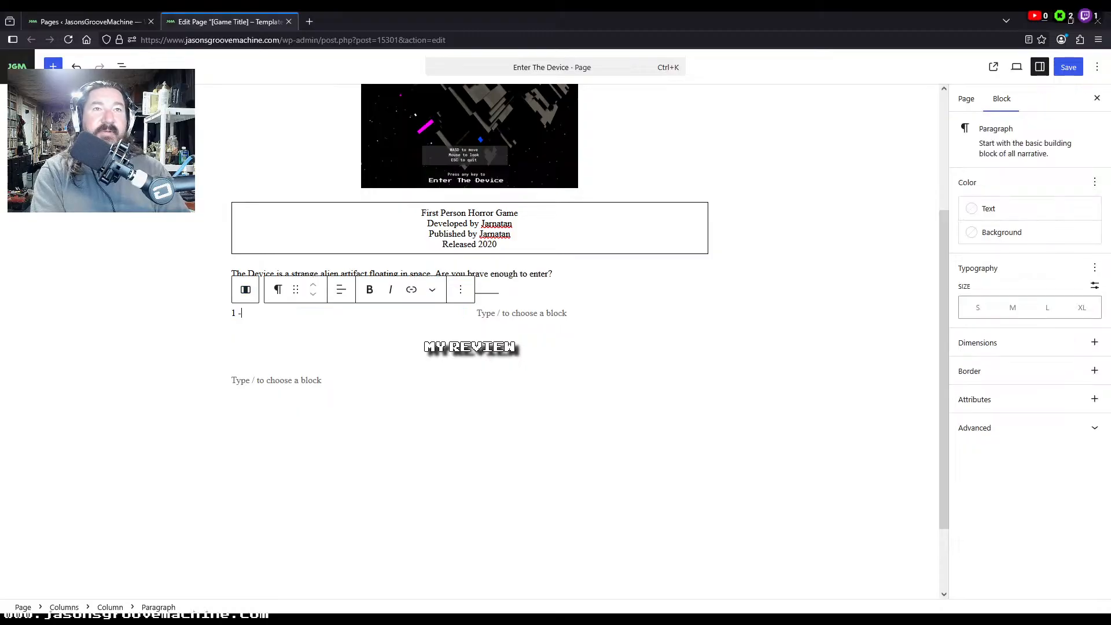
{"action": "left_click", "coordinate": [121, 65]}
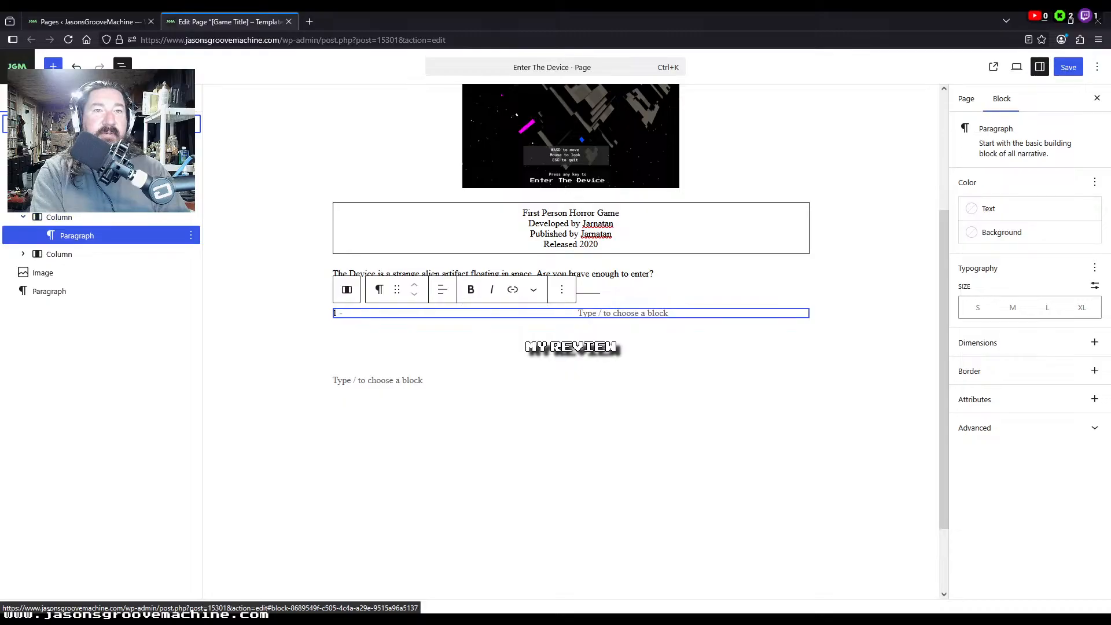
{"action": "left_click", "coordinate": [81, 200]}
{"action": "key", "text": "Delete"}
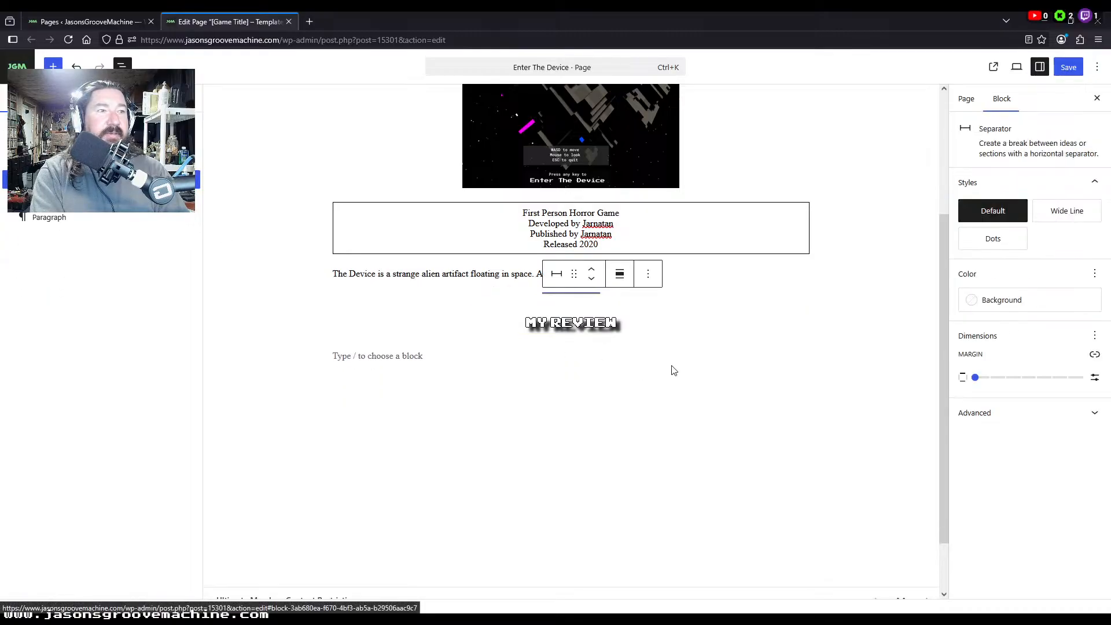
{"action": "left_click", "coordinate": [440, 355]}
{"action": "key", "text": "BackSpace"}
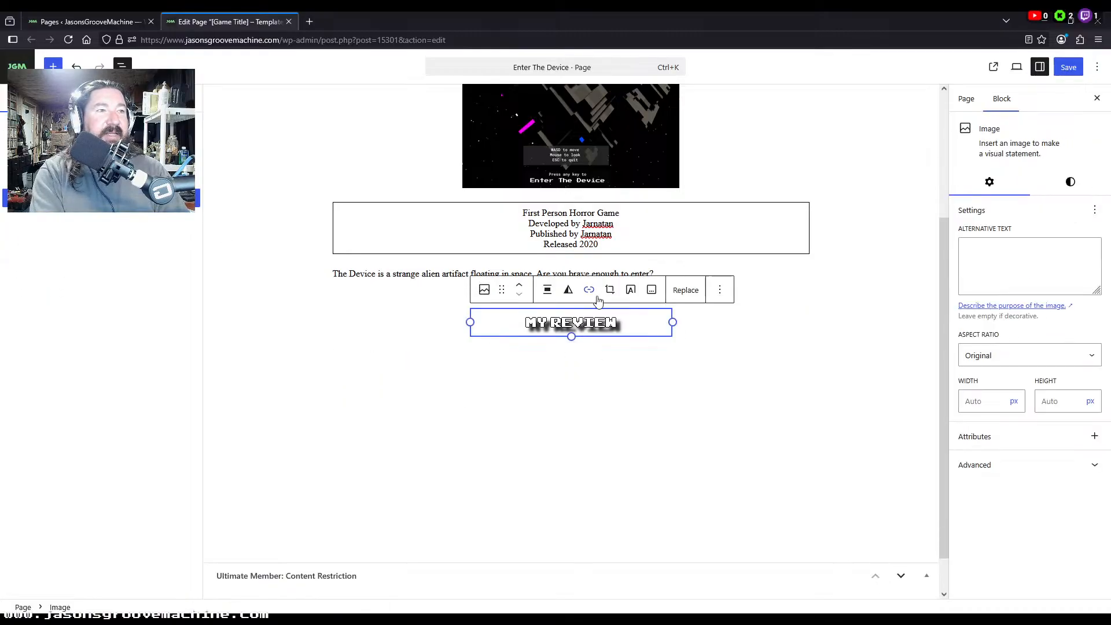
Step: Embed the "Let's Play Enter The Device" YouTube video between the separator and the My Review image
{"action": "left_click", "coordinate": [671, 273]}
{"action": "left_click", "coordinate": [570, 298]}
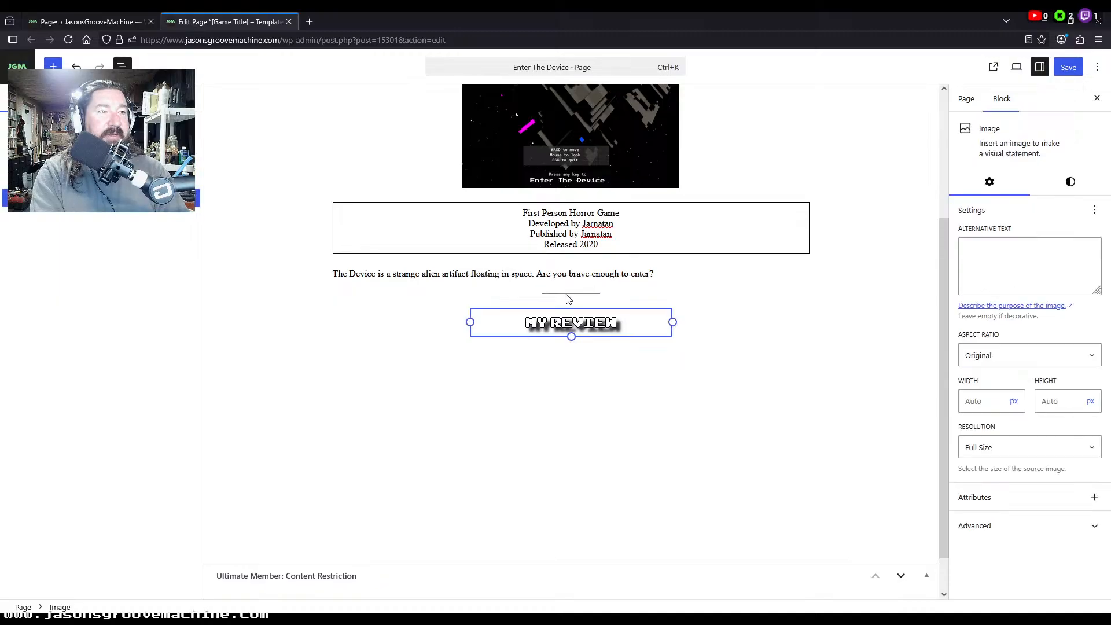
{"action": "scroll", "coordinate": [340, 298], "scroll_direction": "up", "scroll_amount": 2}
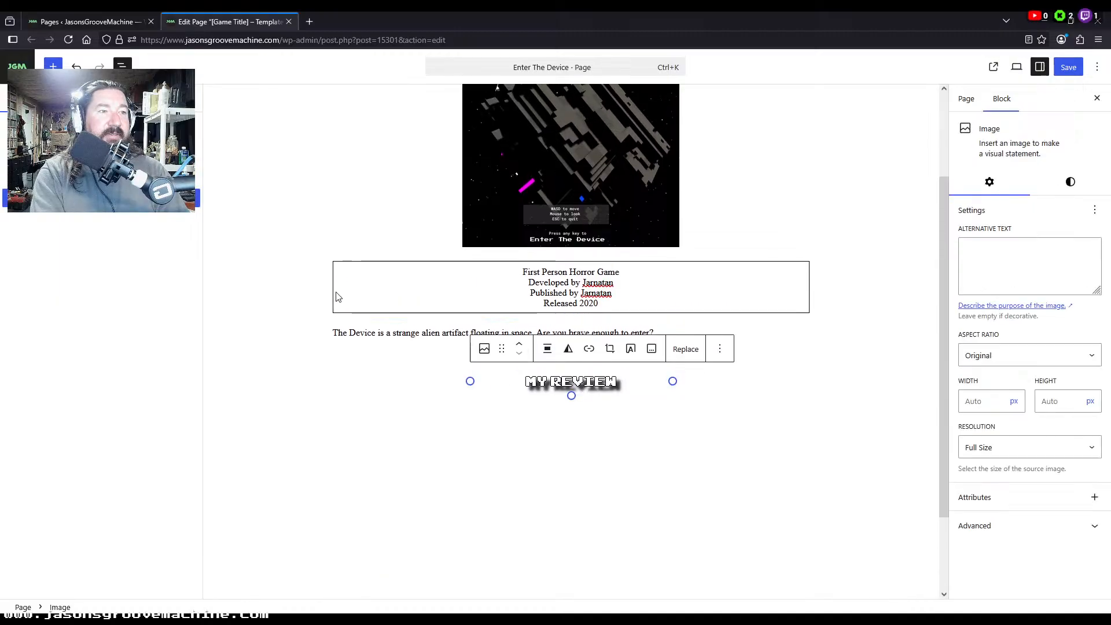
{"action": "left_click", "coordinate": [53, 179]}
{"action": "key", "text": "Return"}
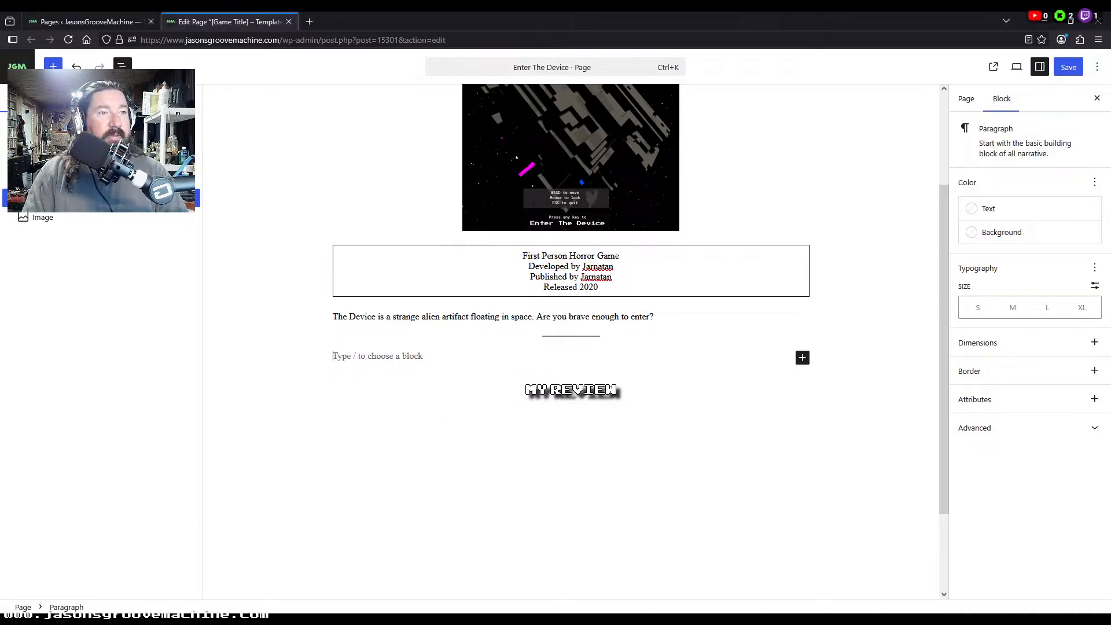
{"action": "key", "text": "ctrl+v"}
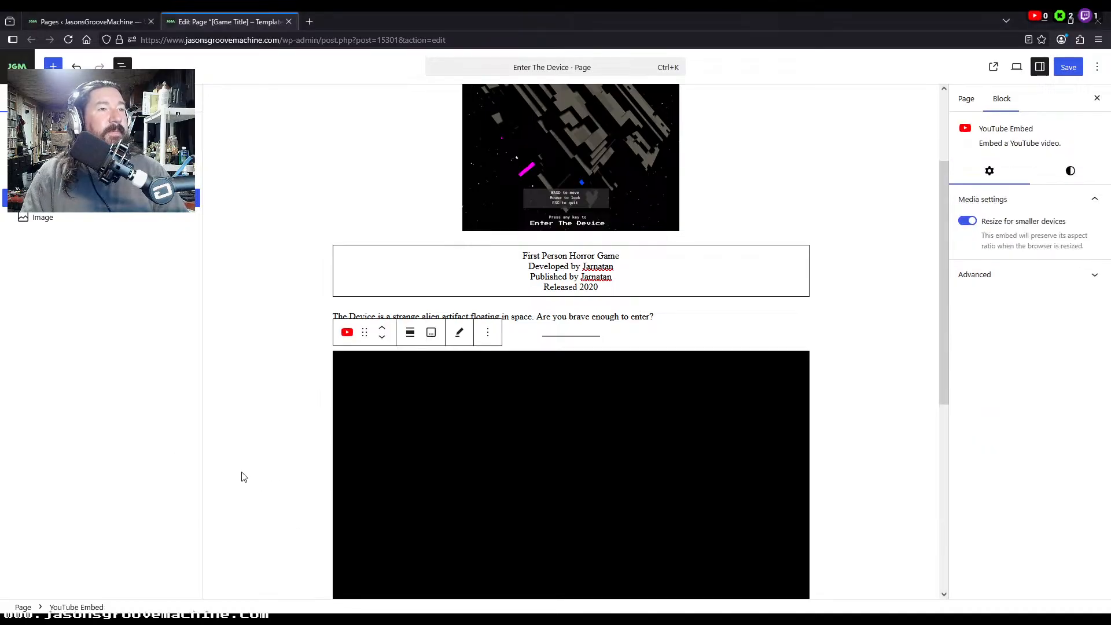
Step: Check the layout of the Enter The Device page, save it, and close its editor
{"action": "scroll", "coordinate": [243, 476], "scroll_direction": "down", "scroll_amount": 1}
{"action": "scroll", "coordinate": [243, 476], "scroll_direction": "up", "scroll_amount": 3}
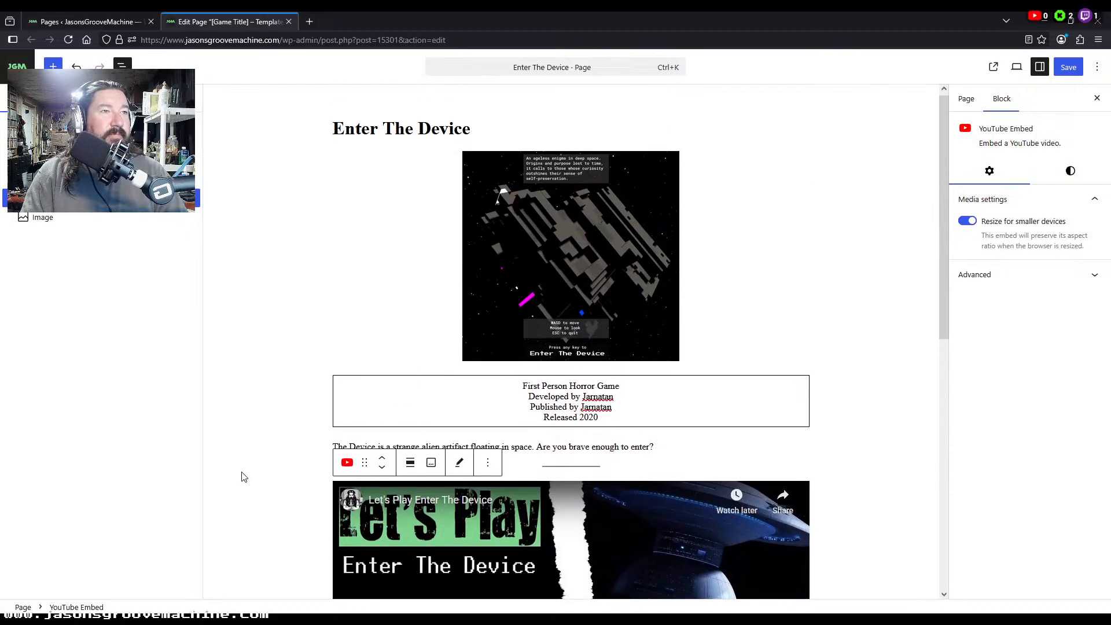
{"action": "left_click", "coordinate": [243, 476]}
{"action": "scroll", "coordinate": [243, 476], "scroll_direction": "down", "scroll_amount": 5}
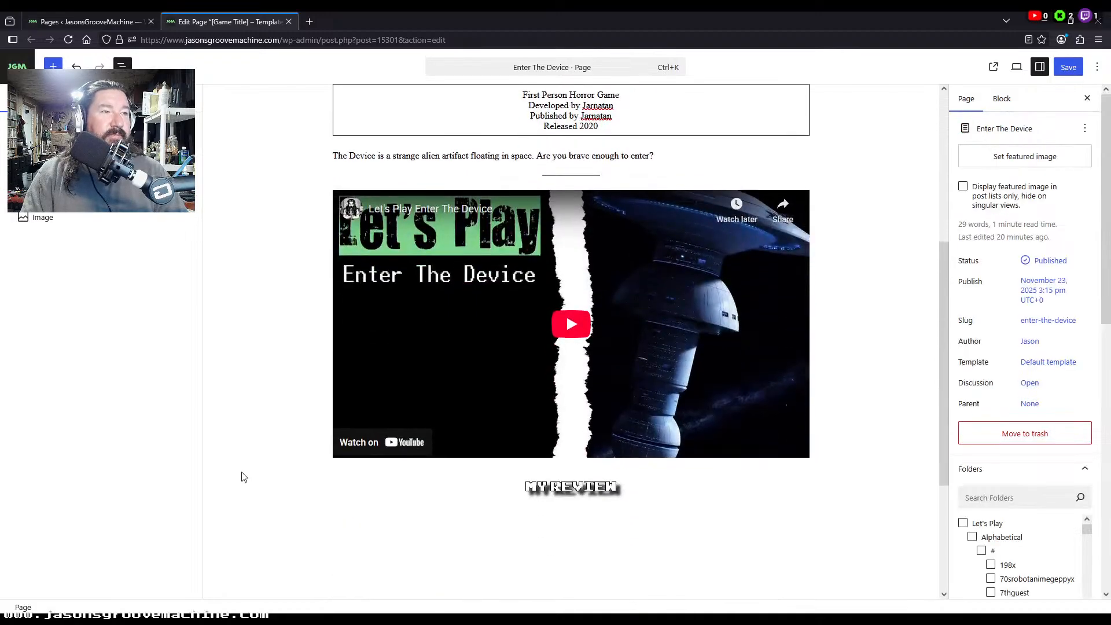
{"action": "scroll", "coordinate": [243, 476], "scroll_direction": "up", "scroll_amount": 5}
{"action": "scroll", "coordinate": [243, 476], "scroll_direction": "down", "scroll_amount": 5}
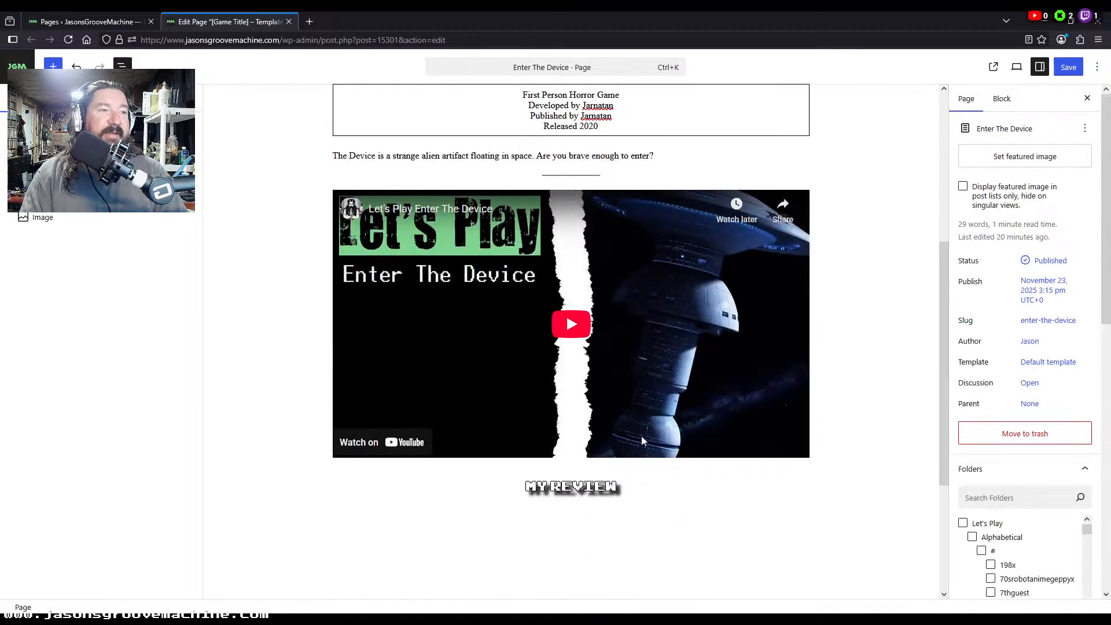
{"action": "scroll", "coordinate": [694, 319], "scroll_direction": "up", "scroll_amount": 4}
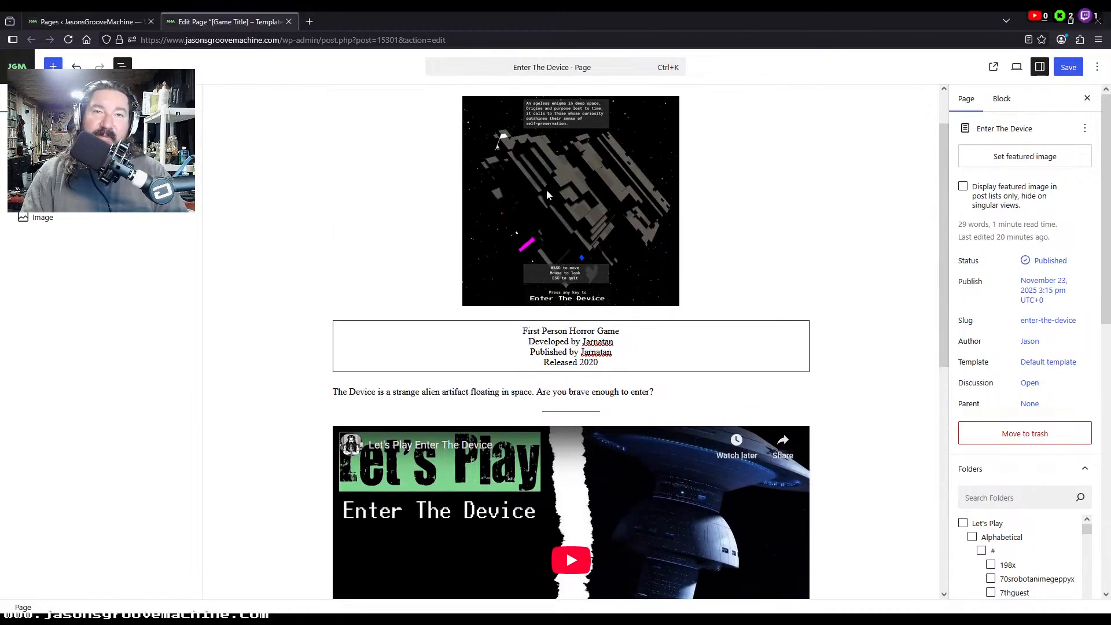
{"action": "scroll", "coordinate": [907, 308], "scroll_direction": "down", "scroll_amount": 3}
{"action": "scroll", "coordinate": [906, 288], "scroll_direction": "up", "scroll_amount": 4}
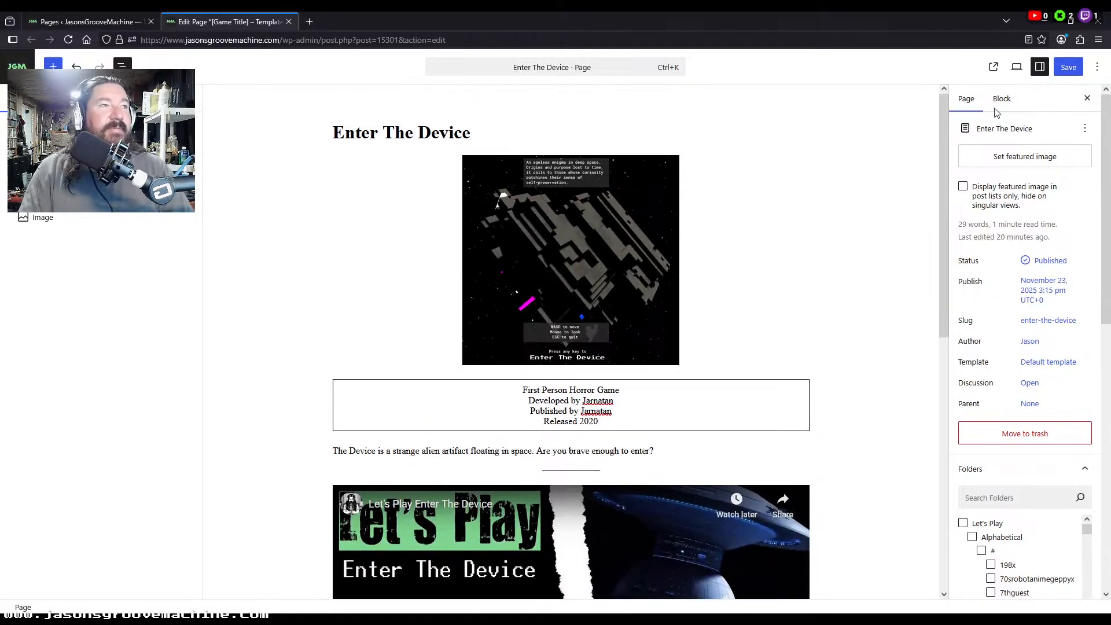
{"action": "left_click", "coordinate": [1070, 67]}
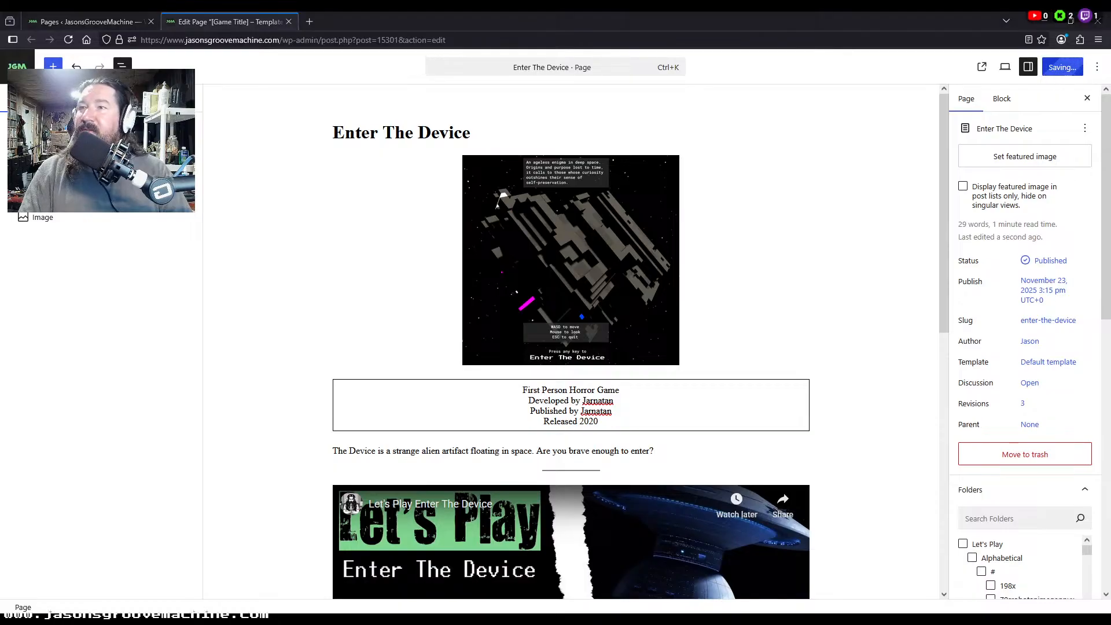
{"action": "left_click", "coordinate": [288, 22]}
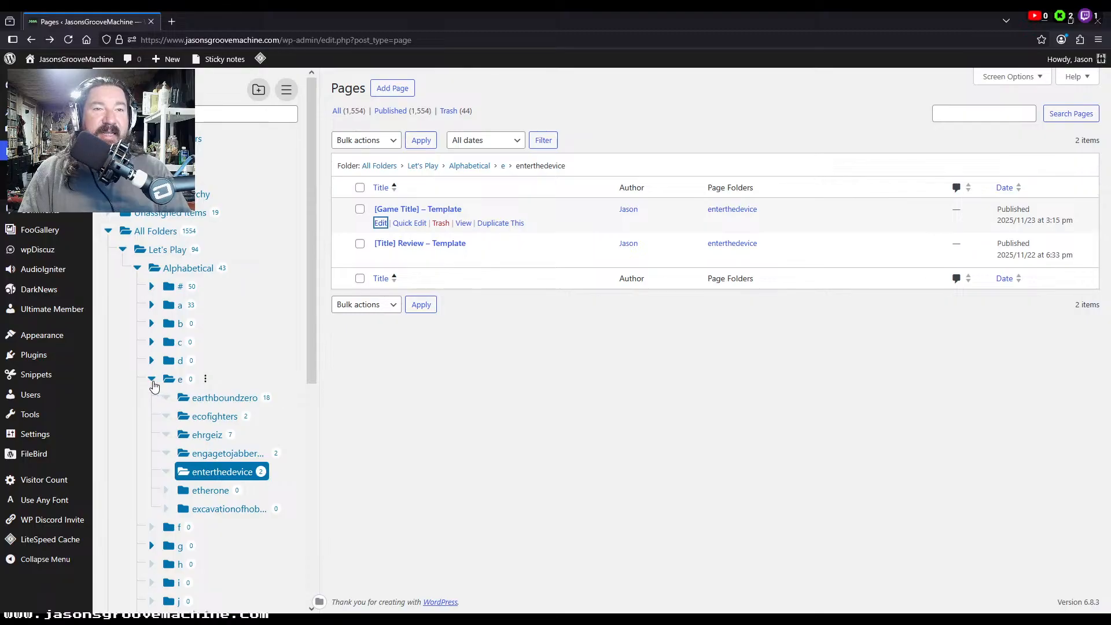
{"action": "scroll", "coordinate": [151, 380], "scroll_direction": "down", "scroll_amount": 2}
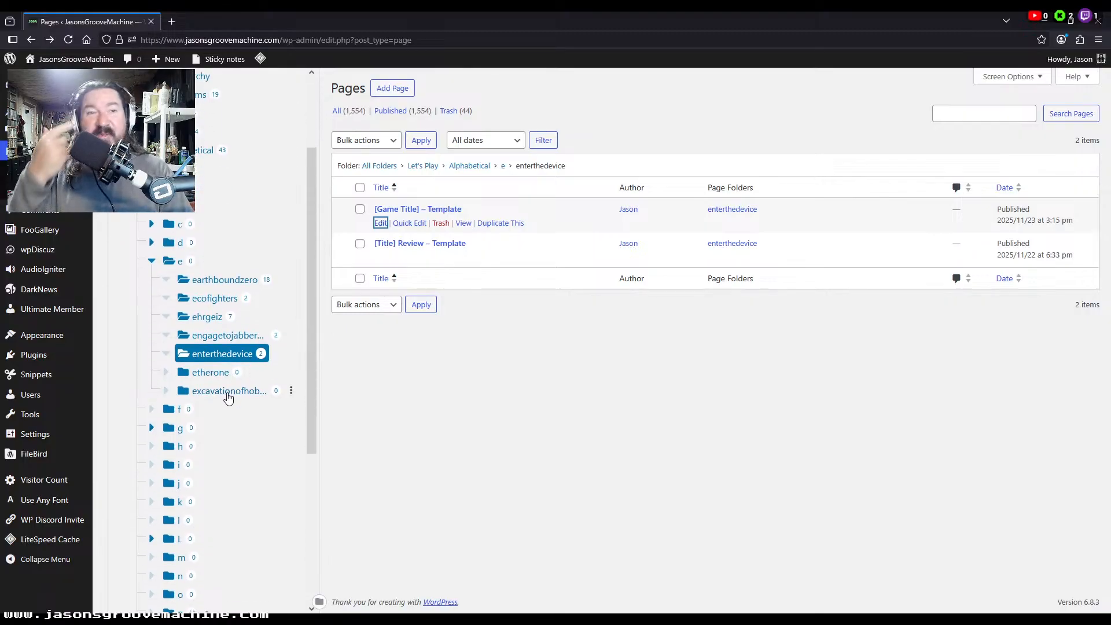
{"action": "scroll", "coordinate": [213, 400], "scroll_direction": "down", "scroll_amount": 2}
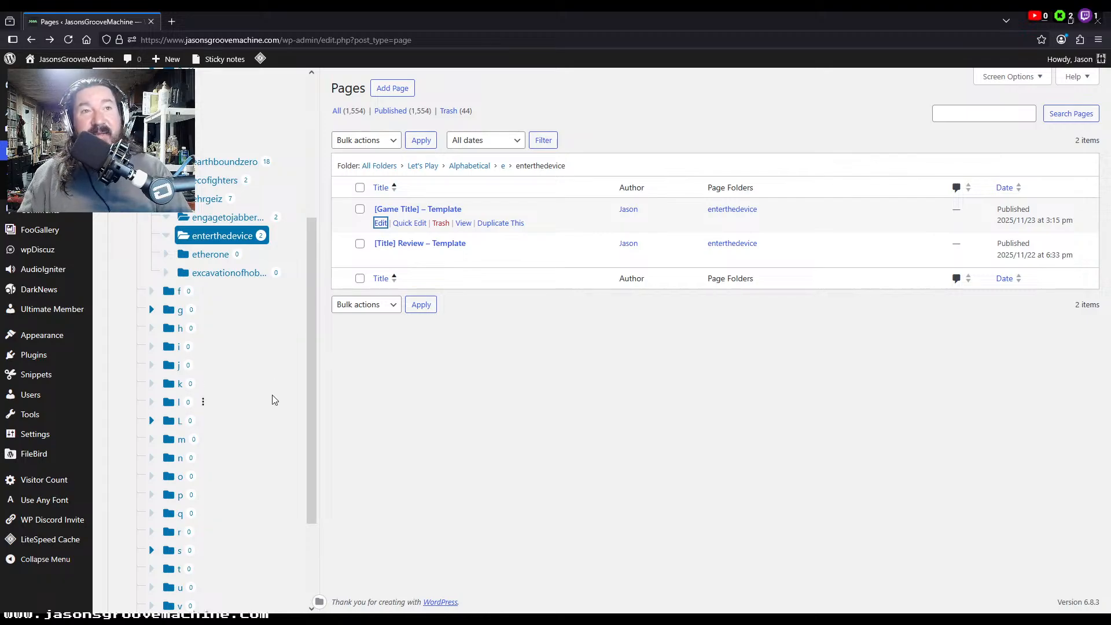
{"action": "scroll", "coordinate": [274, 400], "scroll_direction": "up", "scroll_amount": 4}
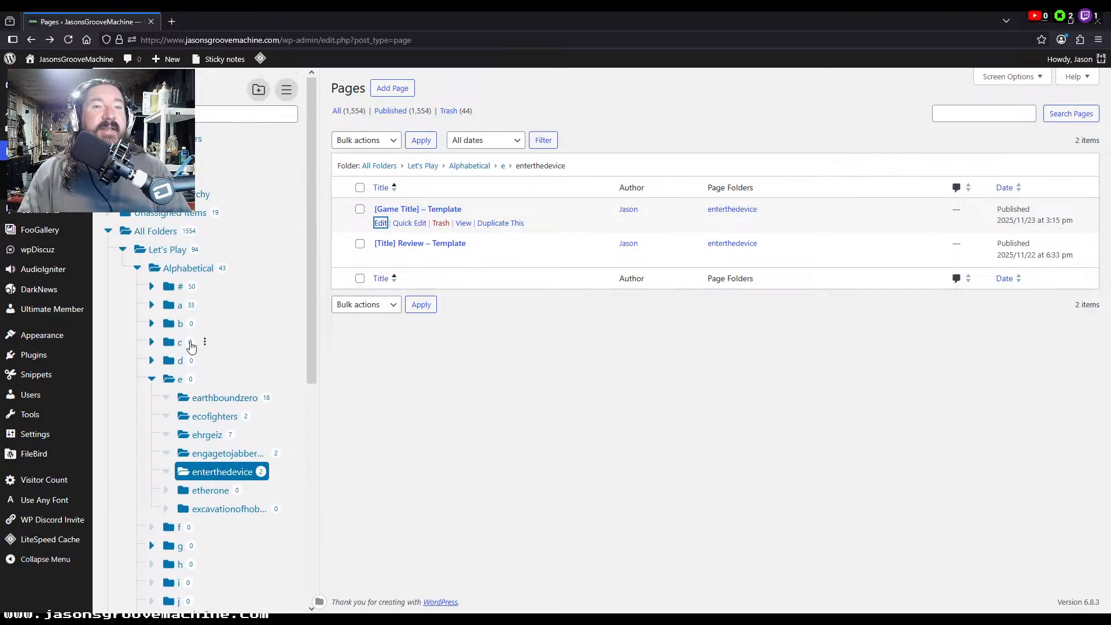
{"action": "left_click", "coordinate": [152, 380]}
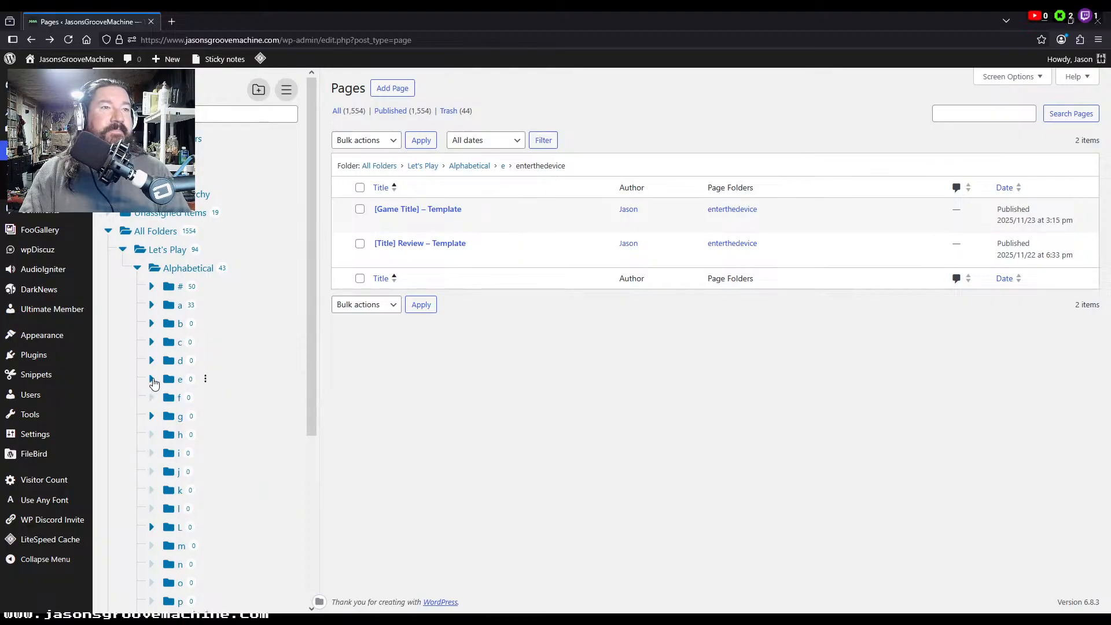
{"action": "left_click", "coordinate": [152, 381]}
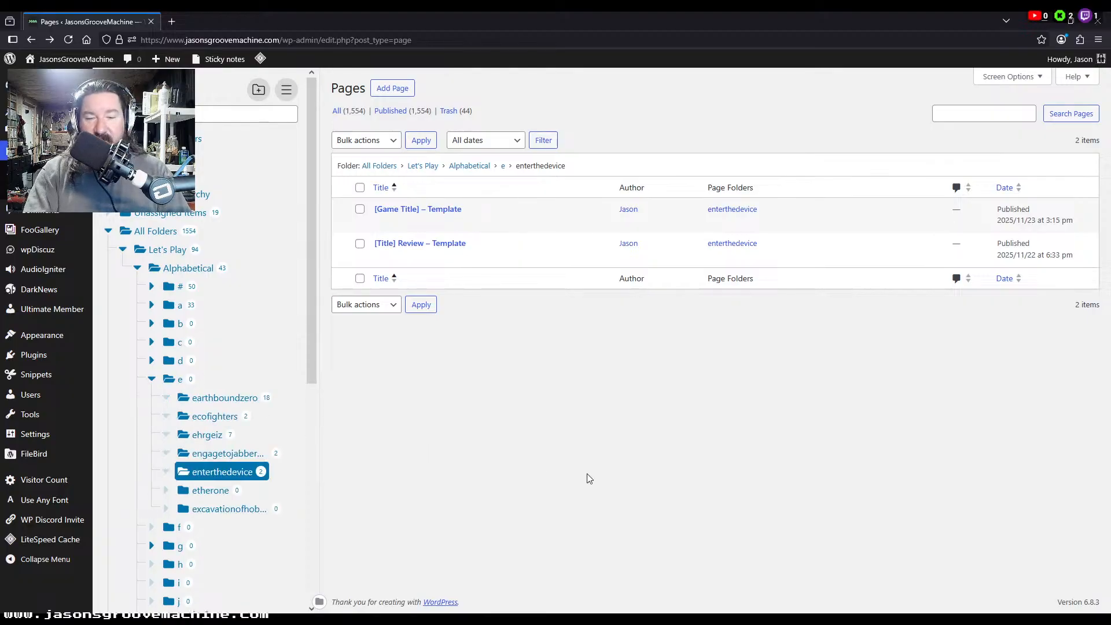
Step: Refresh the page list and open the Enter The Device cover's details in the Media Library's game boxes folder "e"
{"action": "key", "text": "F5"}
{"action": "middle_click", "coordinate": [41, 130]}
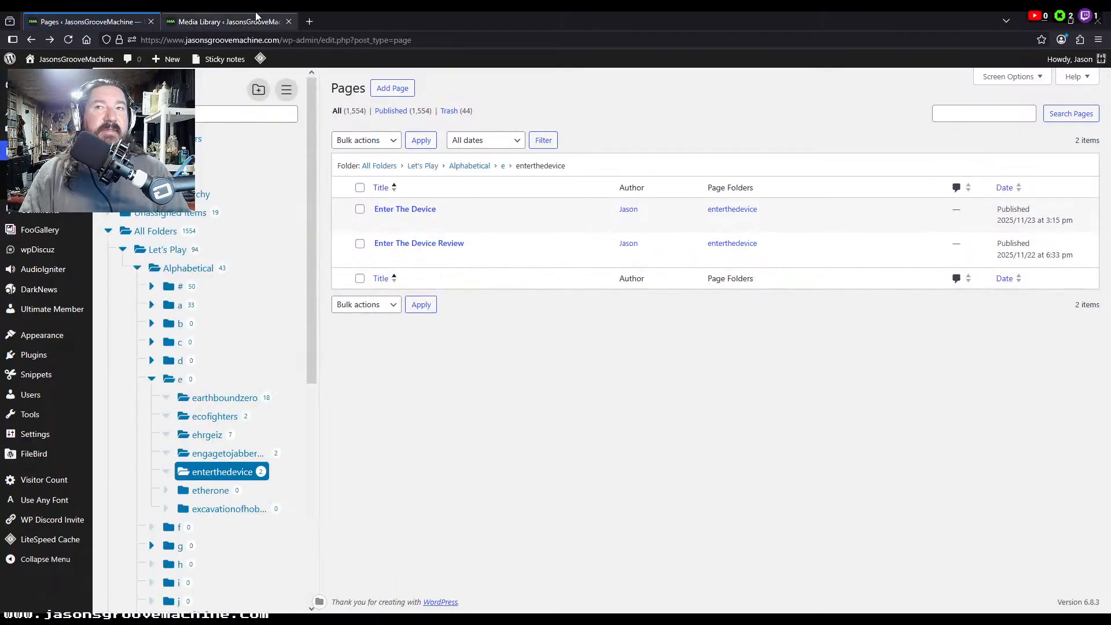
{"action": "left_click", "coordinate": [199, 15]}
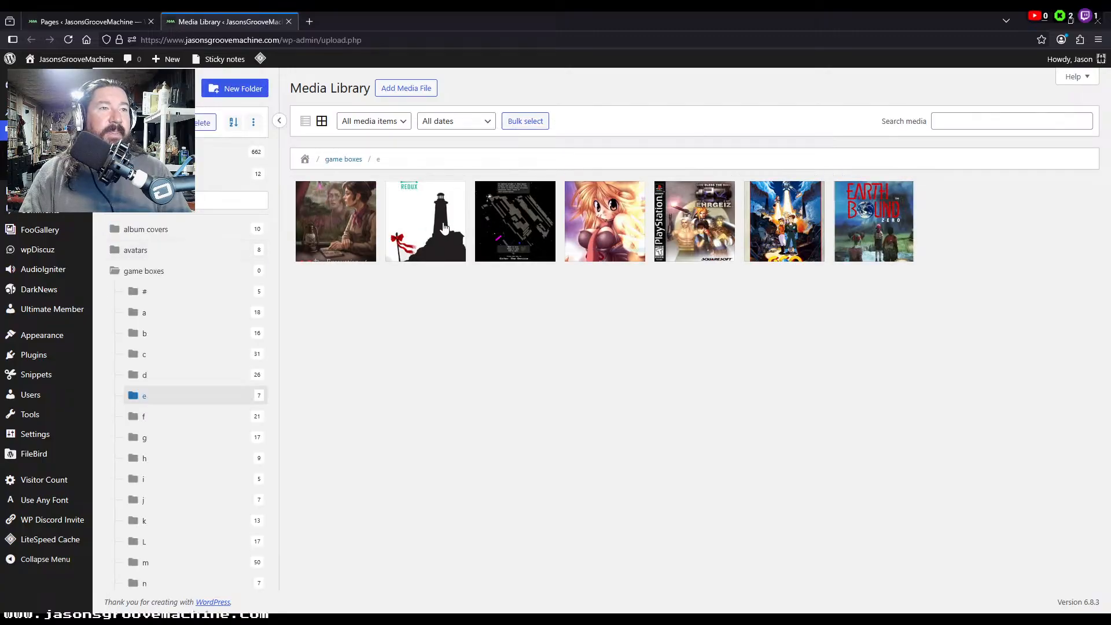
{"action": "left_click", "coordinate": [529, 223]}
{"action": "triple_click", "coordinate": [1024, 451]}
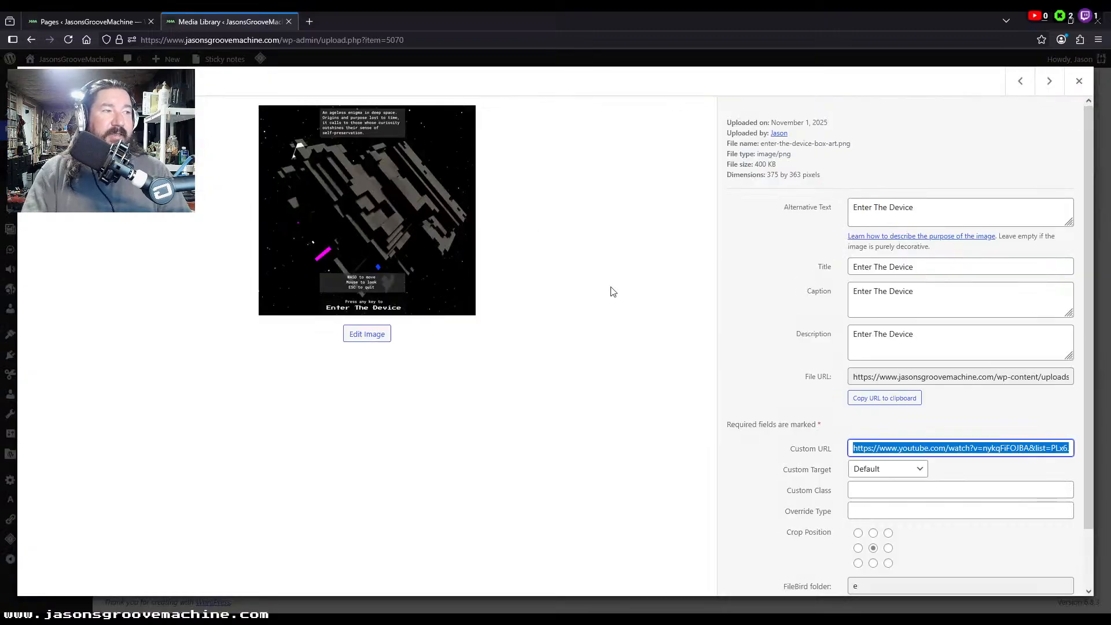
{"action": "left_click", "coordinate": [86, 21]}
{"action": "right_click", "coordinate": [458, 224]}
{"action": "left_click", "coordinate": [523, 330]}
{"action": "left_click", "coordinate": [219, 21]}
{"action": "type", "text": "https://www.jasonsgroovemachine.com/enter-the-device/"}
{"action": "left_click", "coordinate": [1043, 87]}
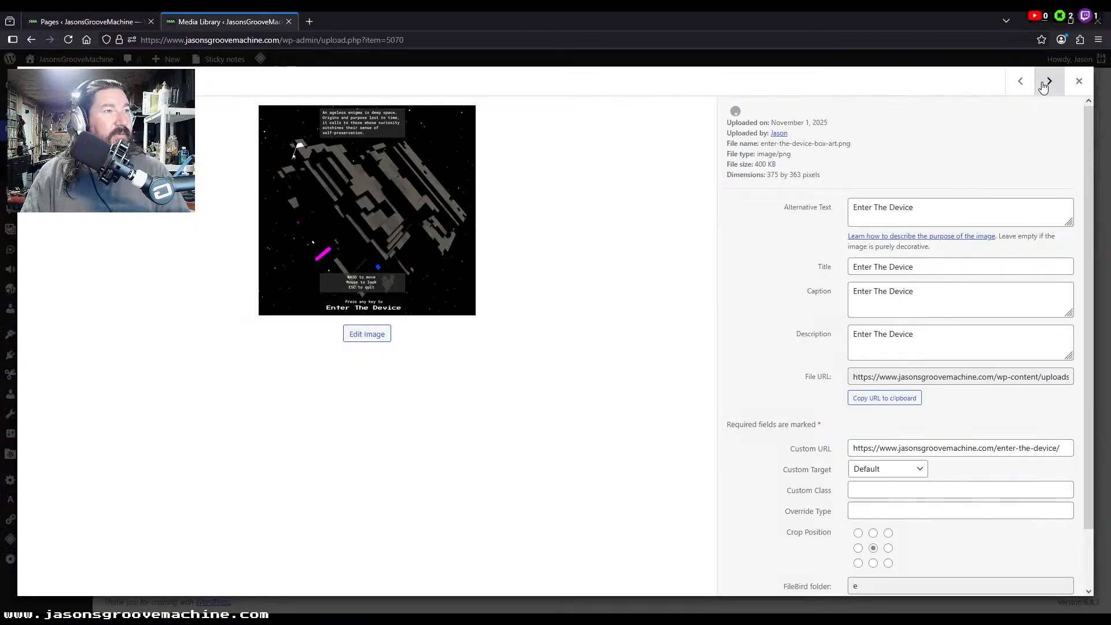
{"action": "left_click", "coordinate": [96, 22]}
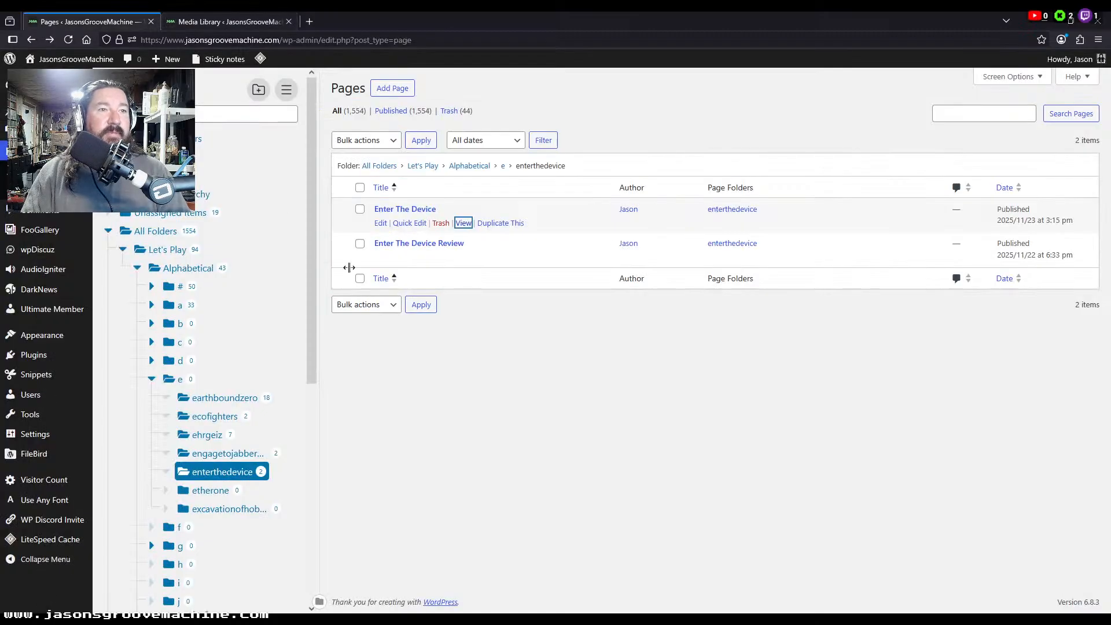
{"action": "left_click", "coordinate": [237, 454]}
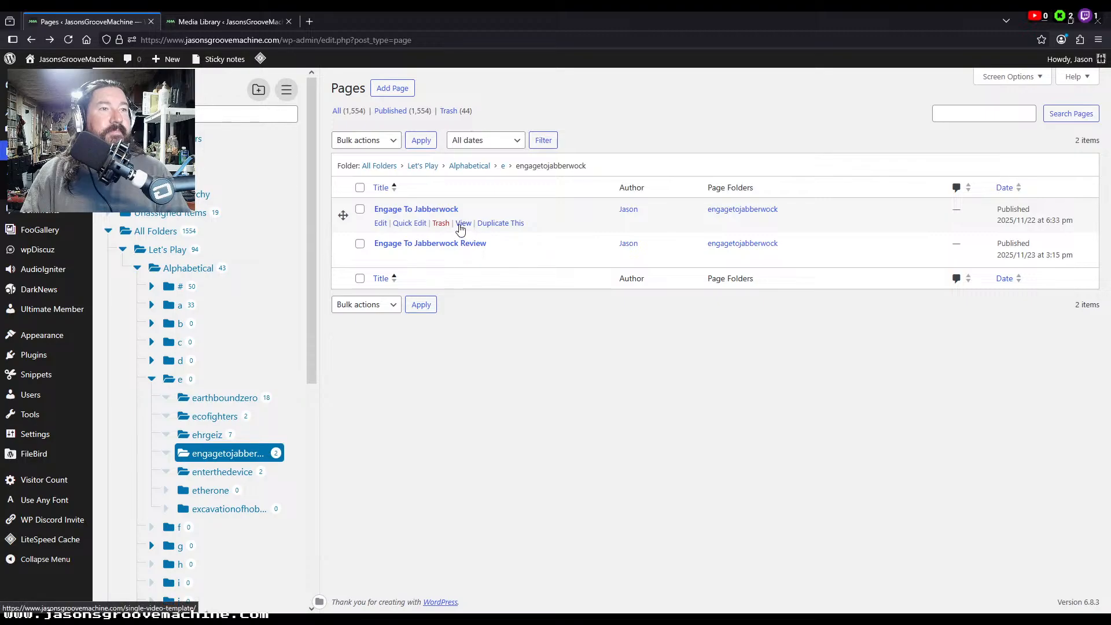
{"action": "left_click", "coordinate": [229, 21]}
{"action": "left_click", "coordinate": [984, 448]}
{"action": "key", "text": "ctrl+a"}
{"action": "type", "text": "https://www.jasonsgroovemachine.com/single-video-template/"}
{"action": "left_click", "coordinate": [1049, 81]}
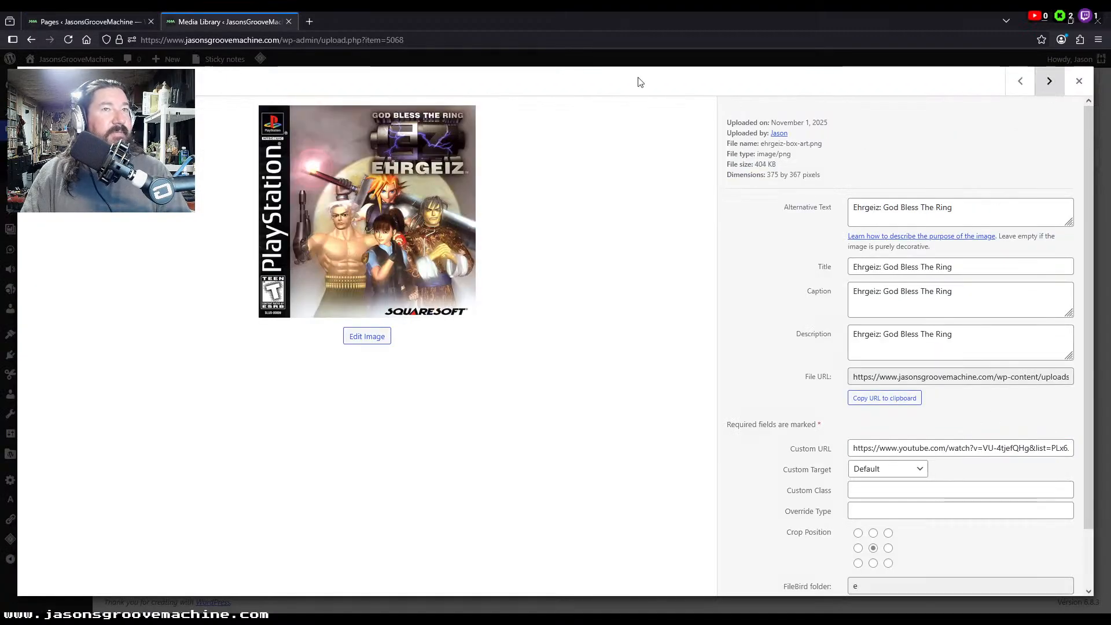
{"action": "left_click", "coordinate": [93, 22]}
{"action": "left_click", "coordinate": [215, 435]}
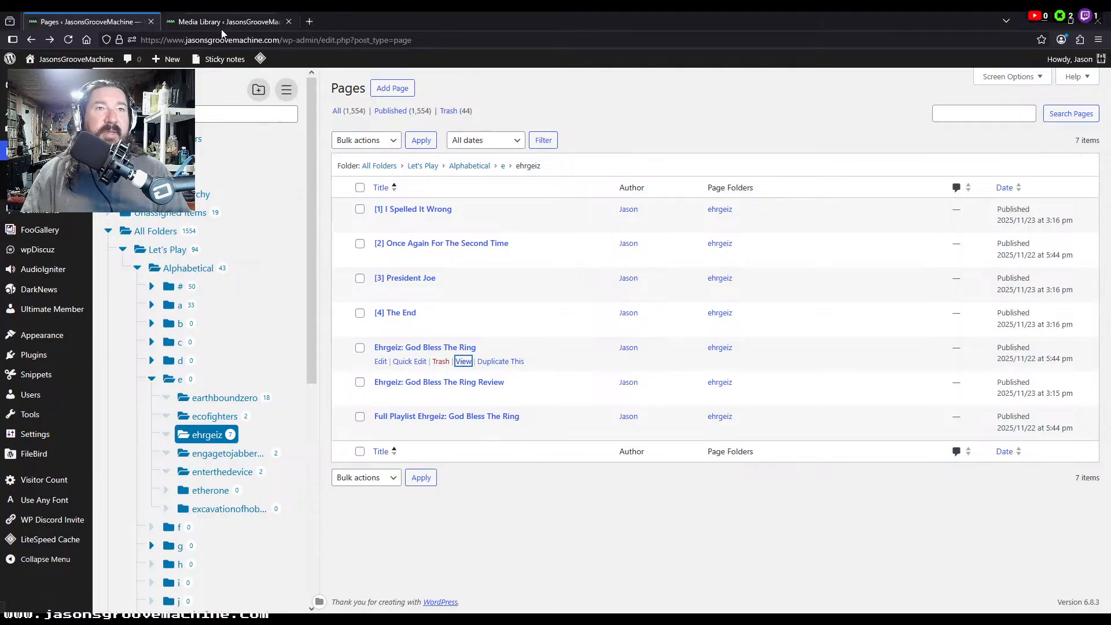
{"action": "left_click", "coordinate": [235, 23]}
{"action": "left_click", "coordinate": [1013, 448]}
{"action": "key", "text": "ctrl+a"}
{"action": "type", "text": "https://www.jasonsgroovemachine.com/ehrgeiz-god-bless-the-ring/"}
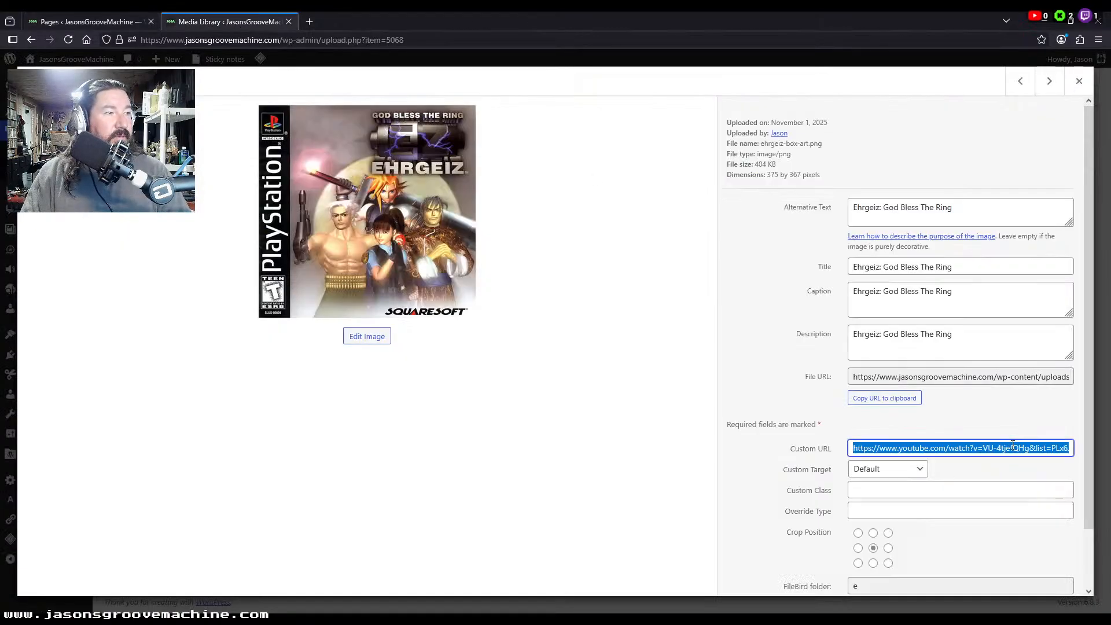
{"action": "left_click", "coordinate": [932, 186]}
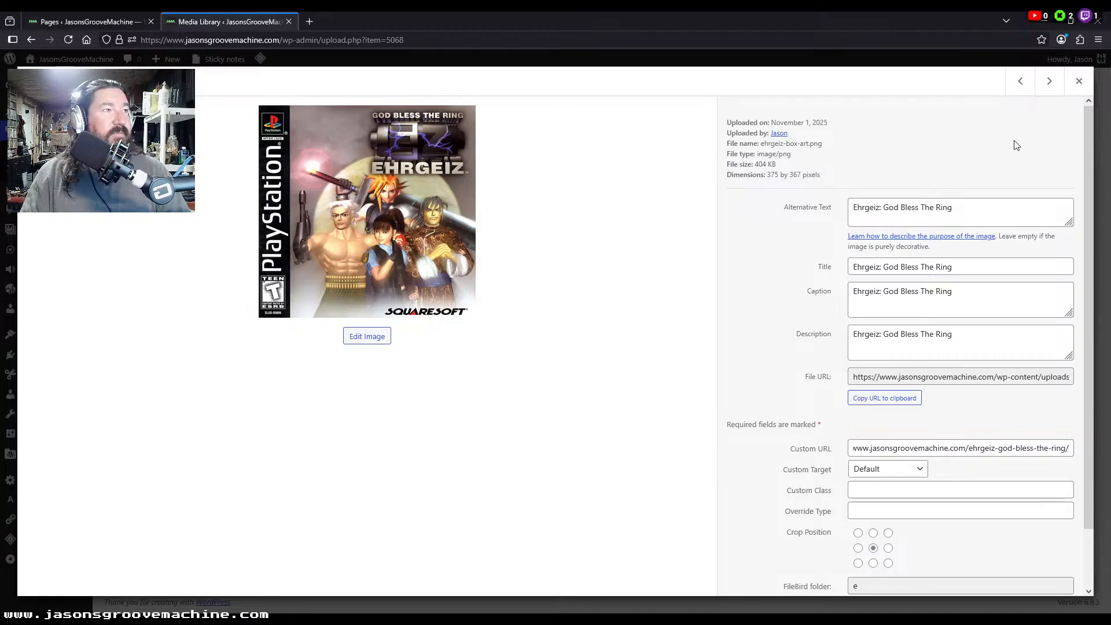
{"action": "left_click", "coordinate": [1049, 81]}
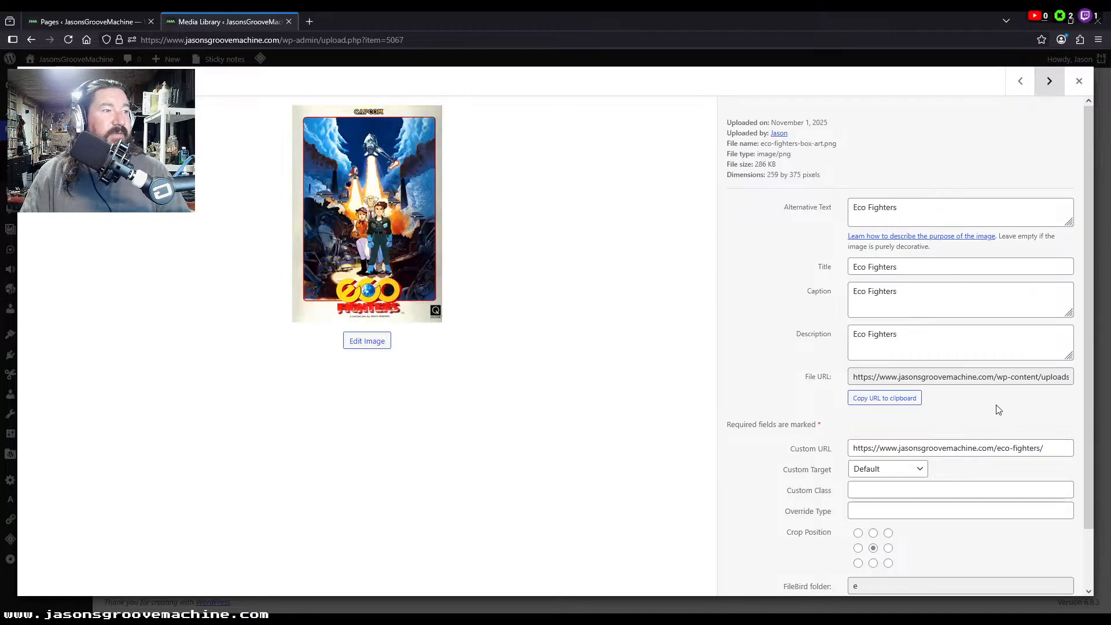
{"action": "left_click", "coordinate": [1052, 86]}
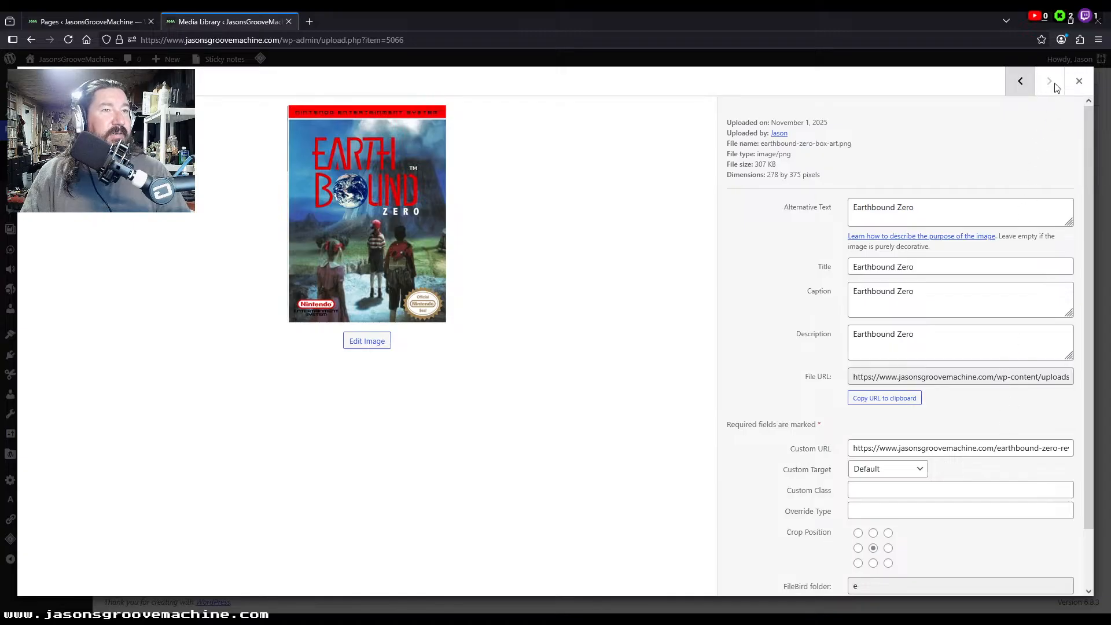
{"action": "left_click", "coordinate": [988, 454]}
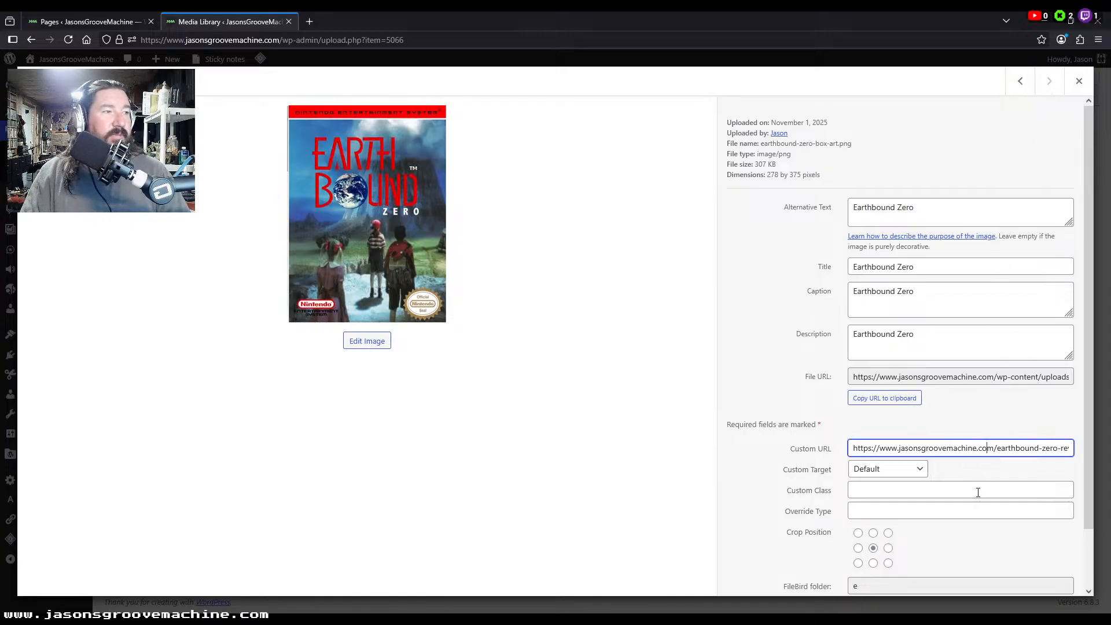
{"action": "key", "text": "End"}
{"action": "key", "text": "BackSpace"}
{"action": "key", "text": "BackSpace"}
{"action": "key", "text": "BackSpace"}
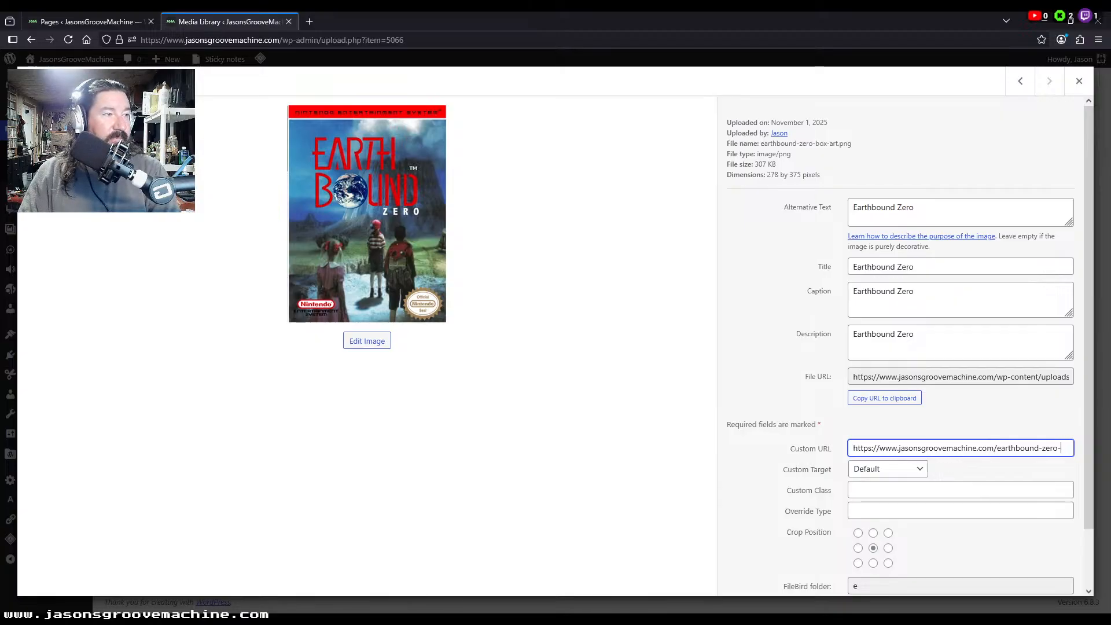
{"action": "left_click", "coordinate": [977, 123]}
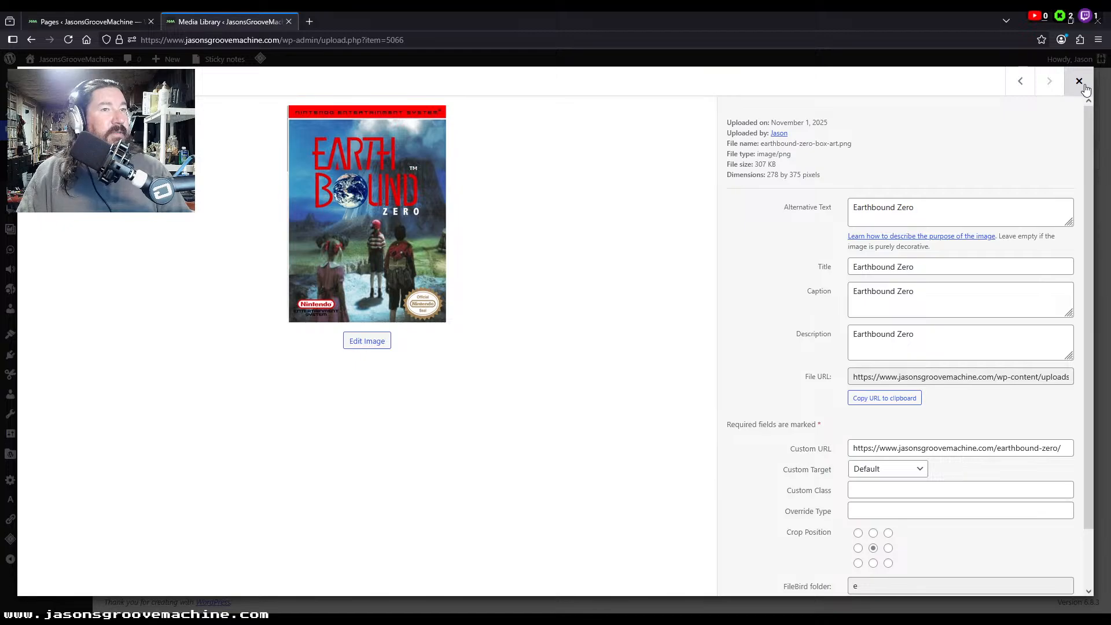
{"action": "left_click", "coordinate": [1080, 84]}
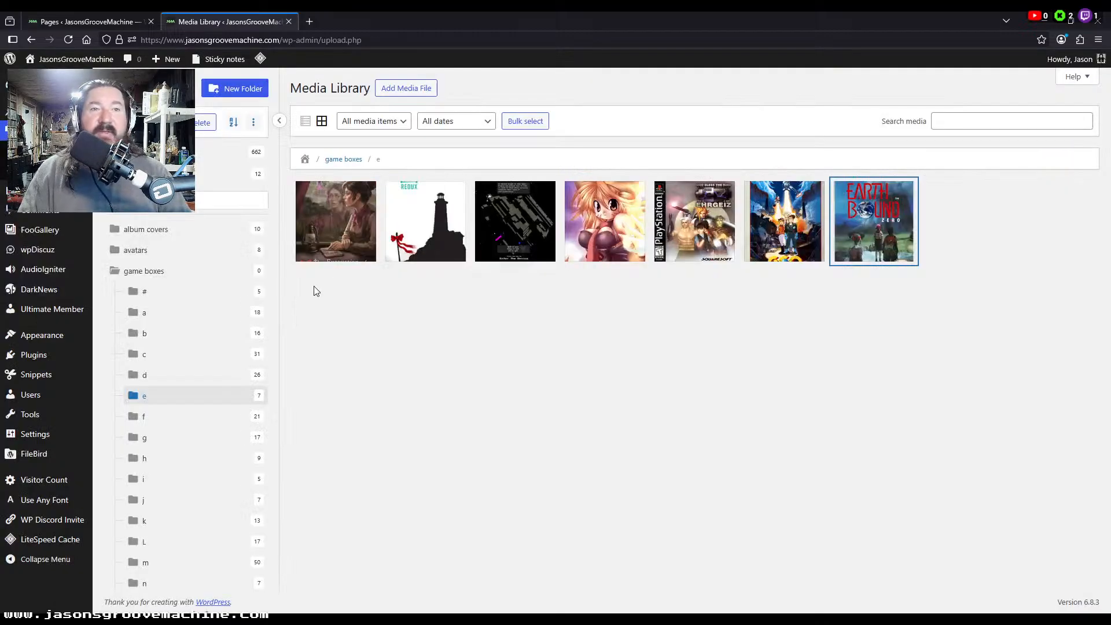
Step: Examine the custom URLs of the first three covers in the game boxes folder "d", through Dragon Warrior IV
{"action": "left_click", "coordinate": [166, 379]}
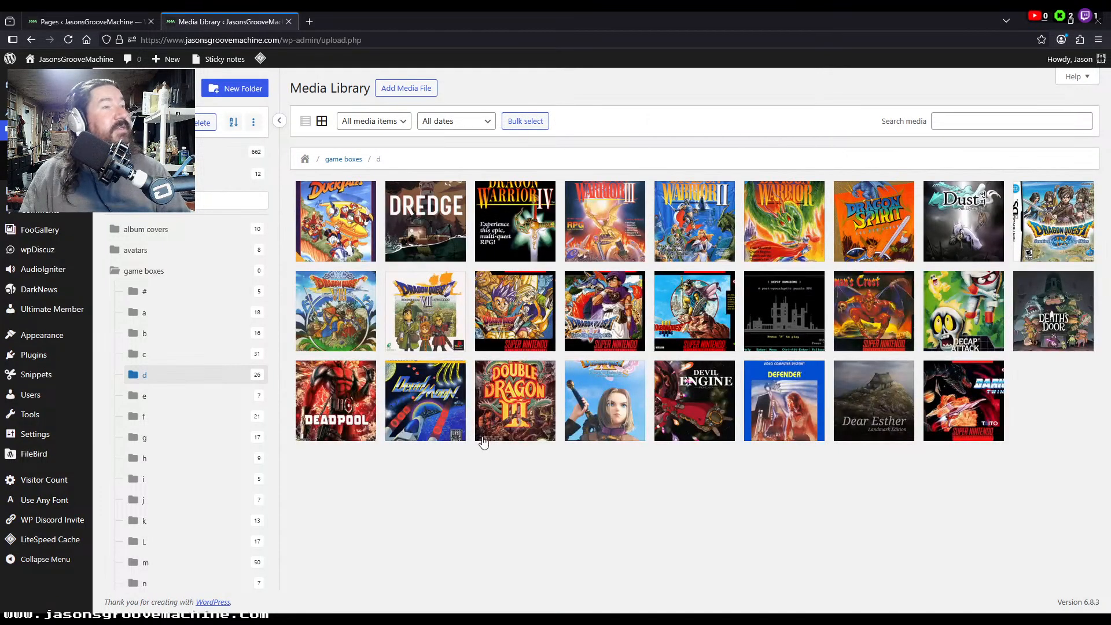
{"action": "left_click", "coordinate": [328, 227]}
{"action": "left_click", "coordinate": [1049, 82]}
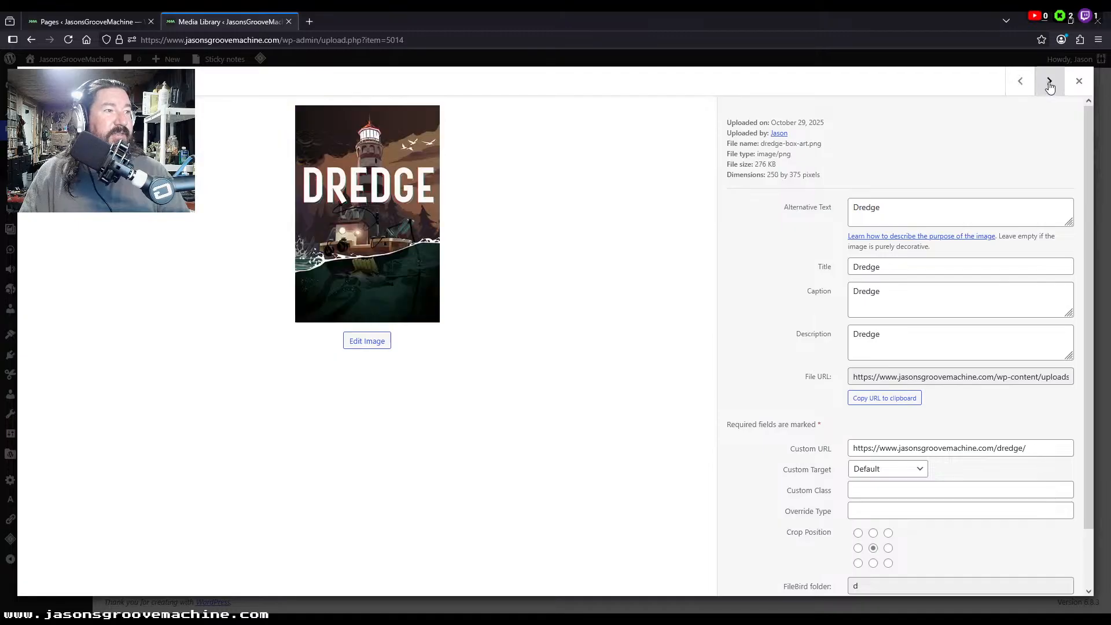
{"action": "left_click", "coordinate": [1049, 83]}
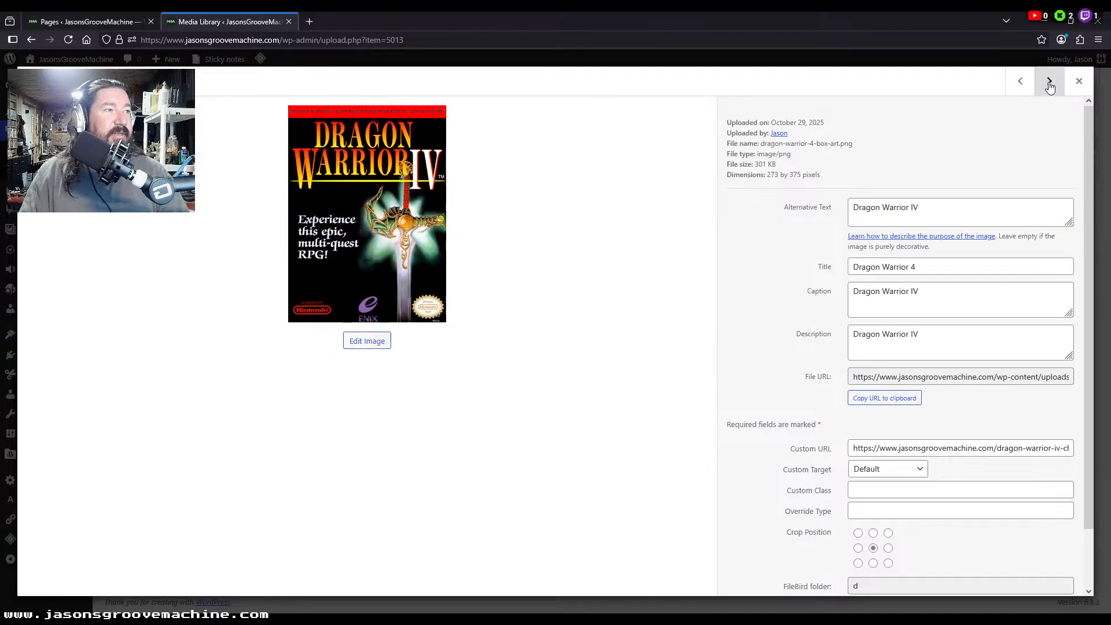
{"action": "left_click", "coordinate": [947, 443]}
{"action": "key", "text": "End"}
{"action": "key", "text": "Escape"}
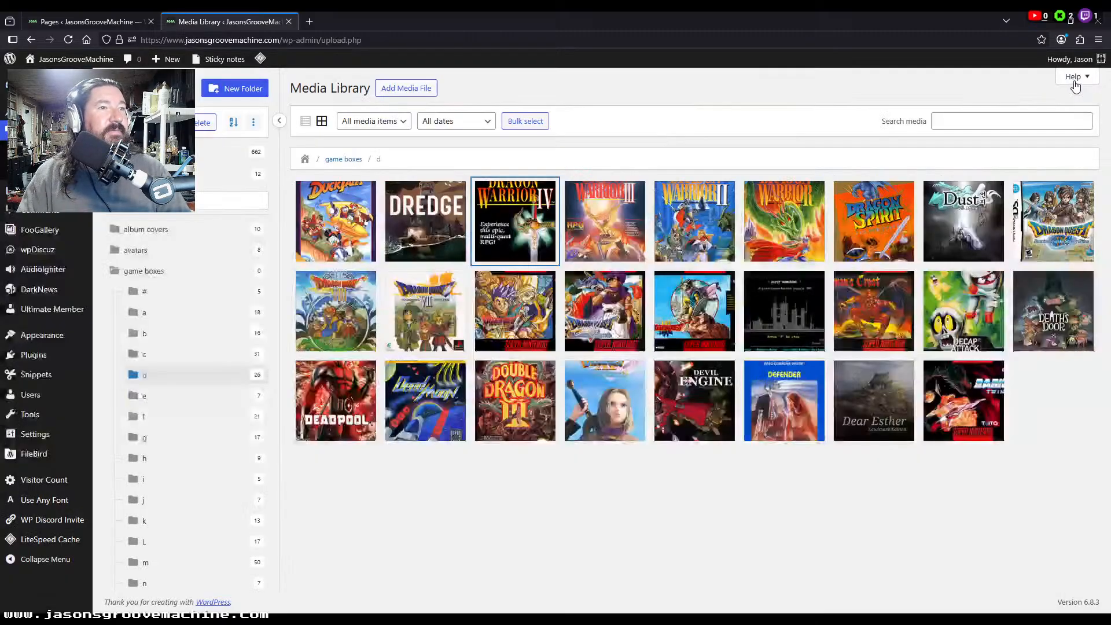
{"action": "left_click", "coordinate": [676, 508]}
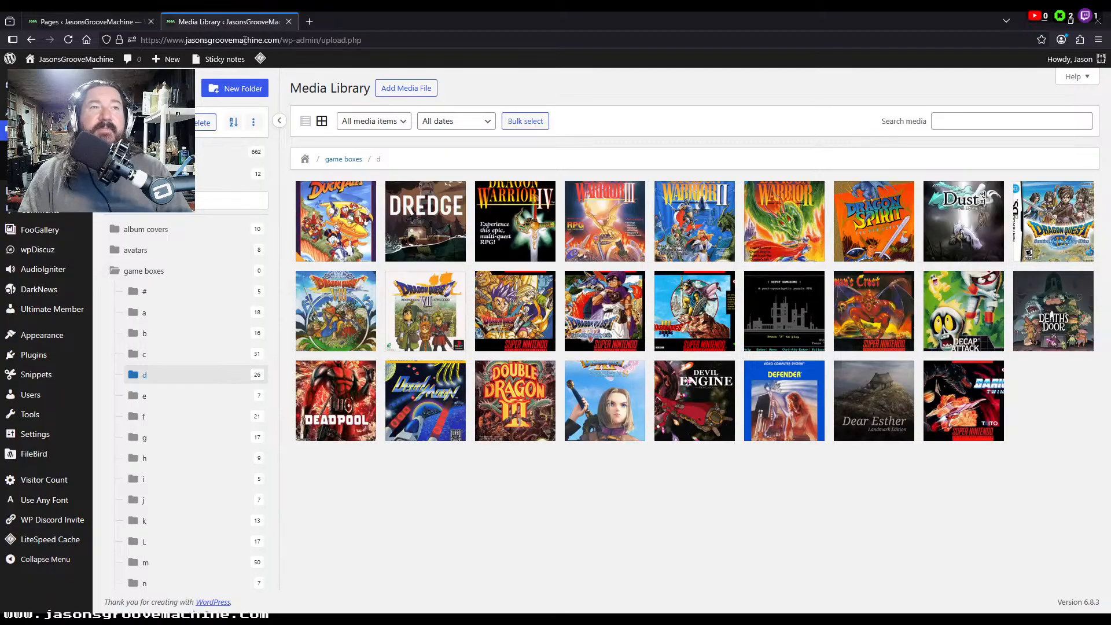
Step: Close the Media Library and page list, leaving only the JasonsGrooveMachine homepage open in the browser
{"action": "left_click", "coordinate": [289, 22]}
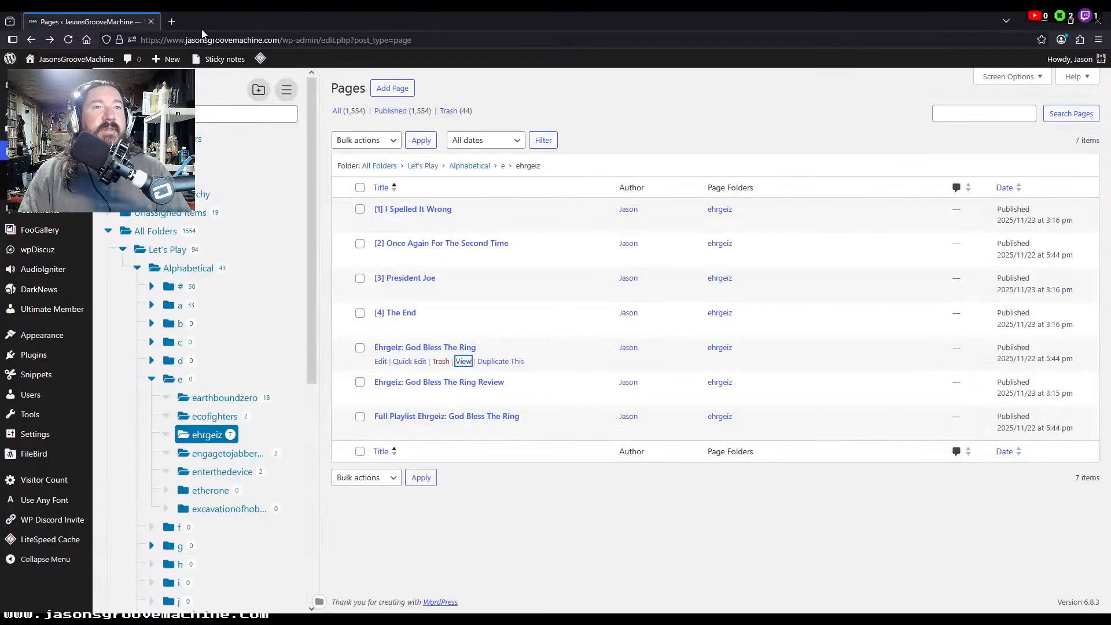
{"action": "left_click", "coordinate": [173, 22]}
{"action": "left_click", "coordinate": [368, 280]}
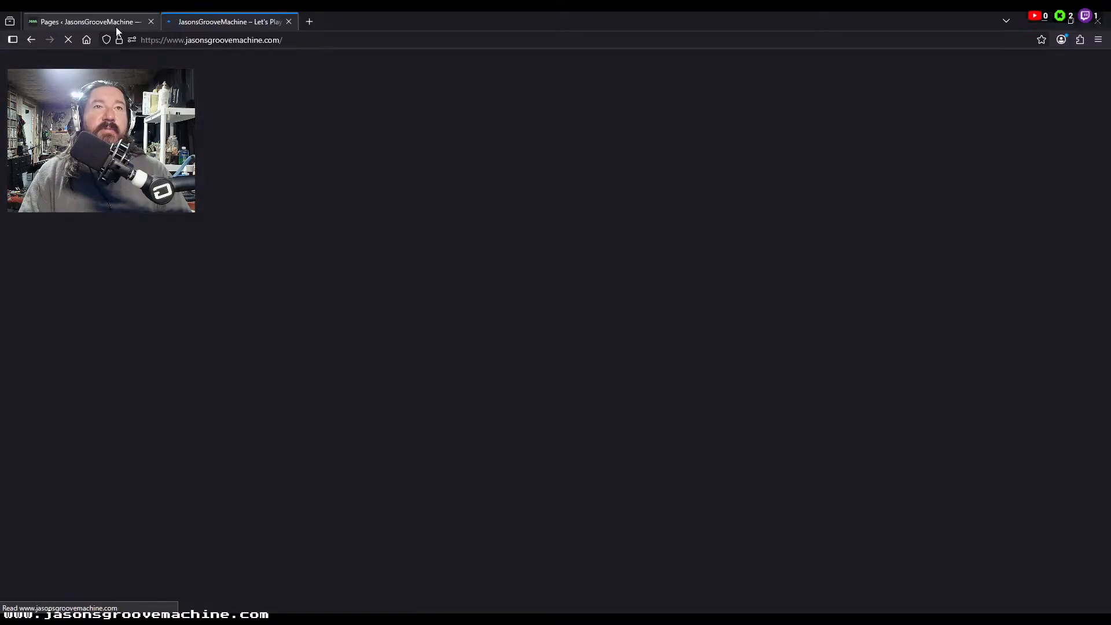
{"action": "left_click", "coordinate": [116, 23]}
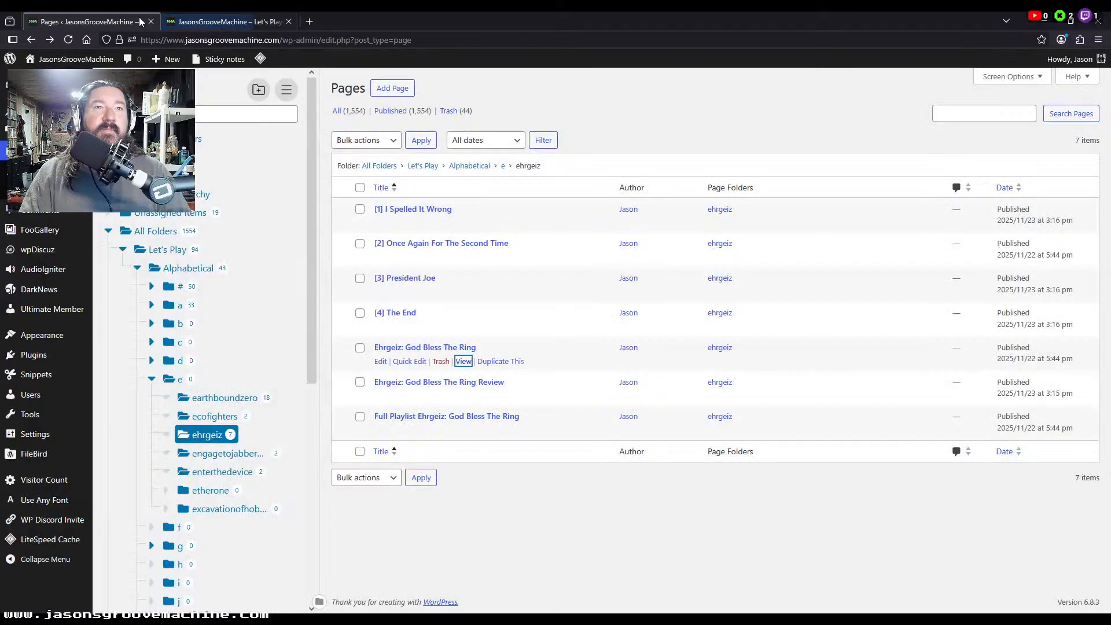
{"action": "left_click", "coordinate": [153, 21]}
Step: Open the Let's Play page for letter E, test the Earthbound Zero cover's link, and return to the page
{"action": "mouse_move", "coordinate": [251, 173]}
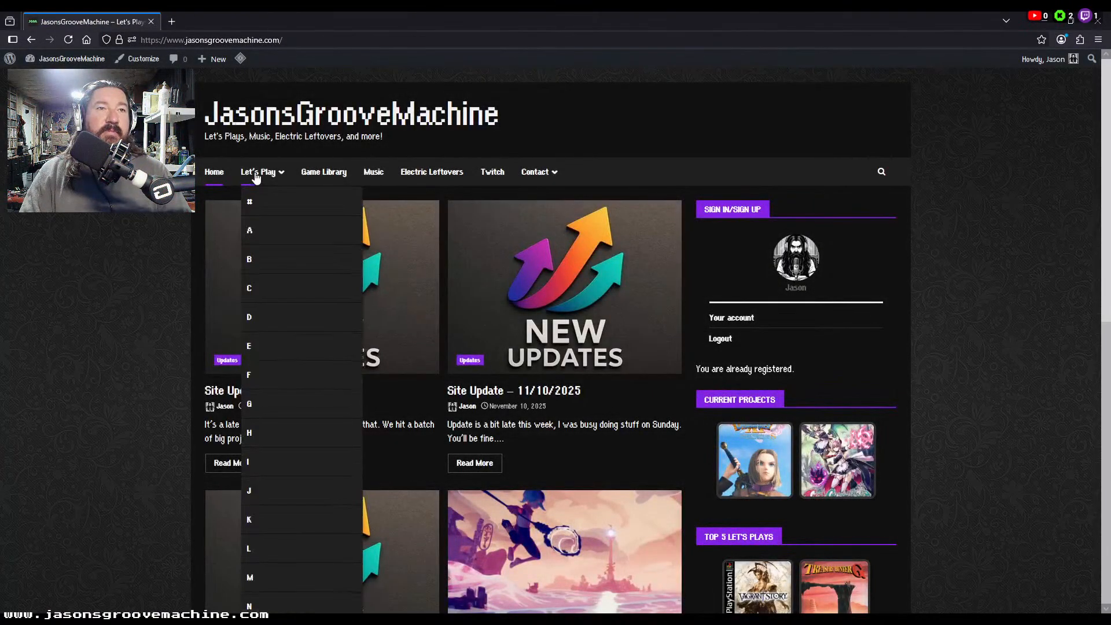
{"action": "left_click", "coordinate": [259, 351]}
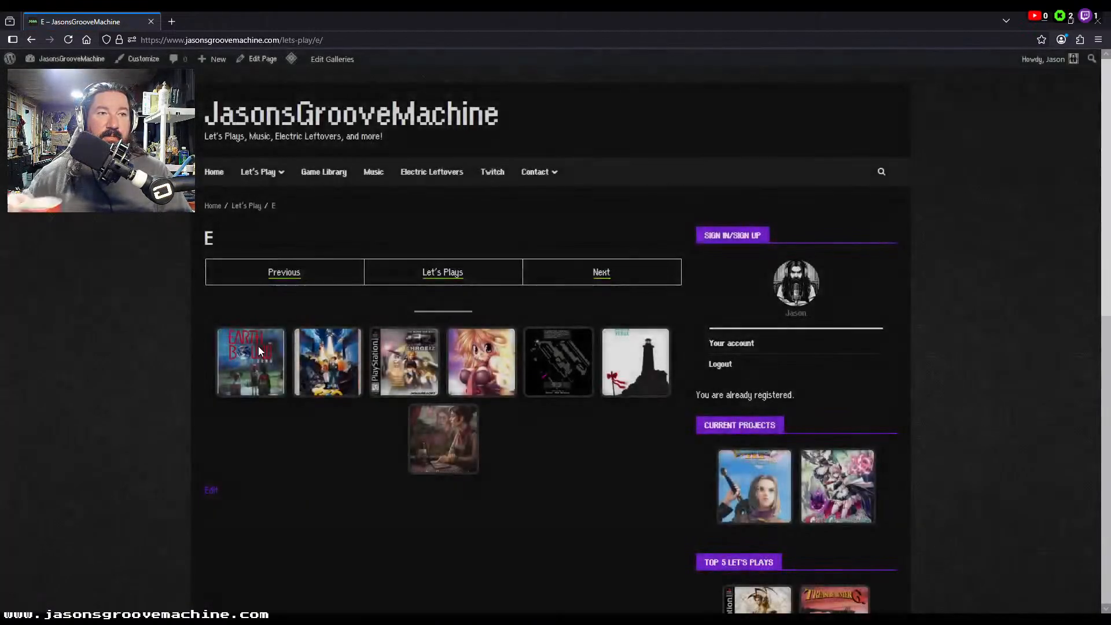
{"action": "left_click", "coordinate": [246, 372]}
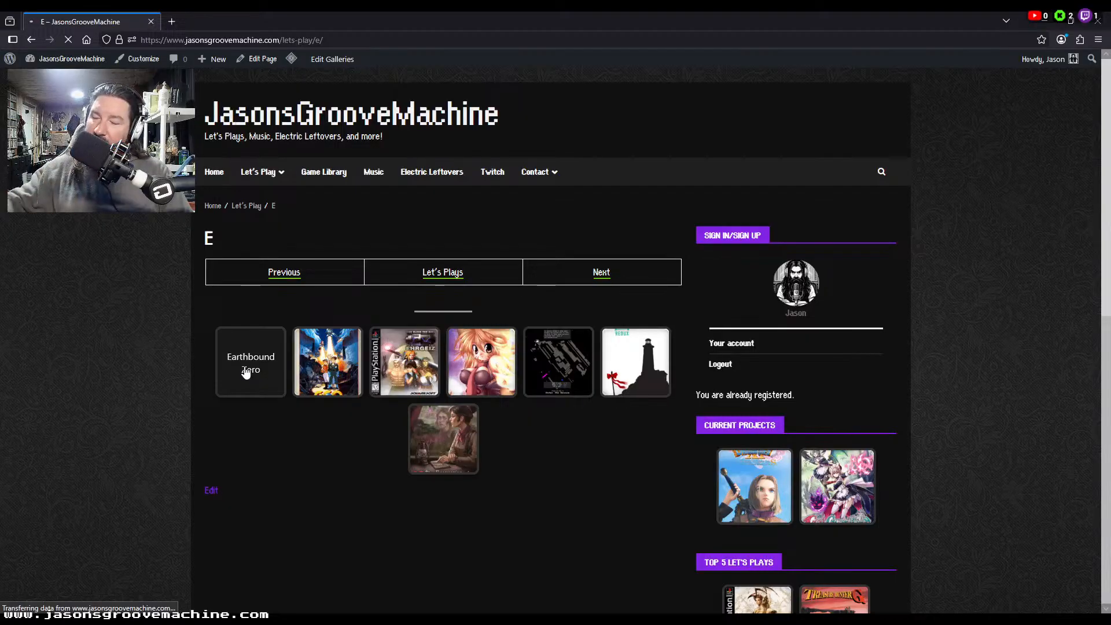
{"action": "key", "text": "alt+Left"}
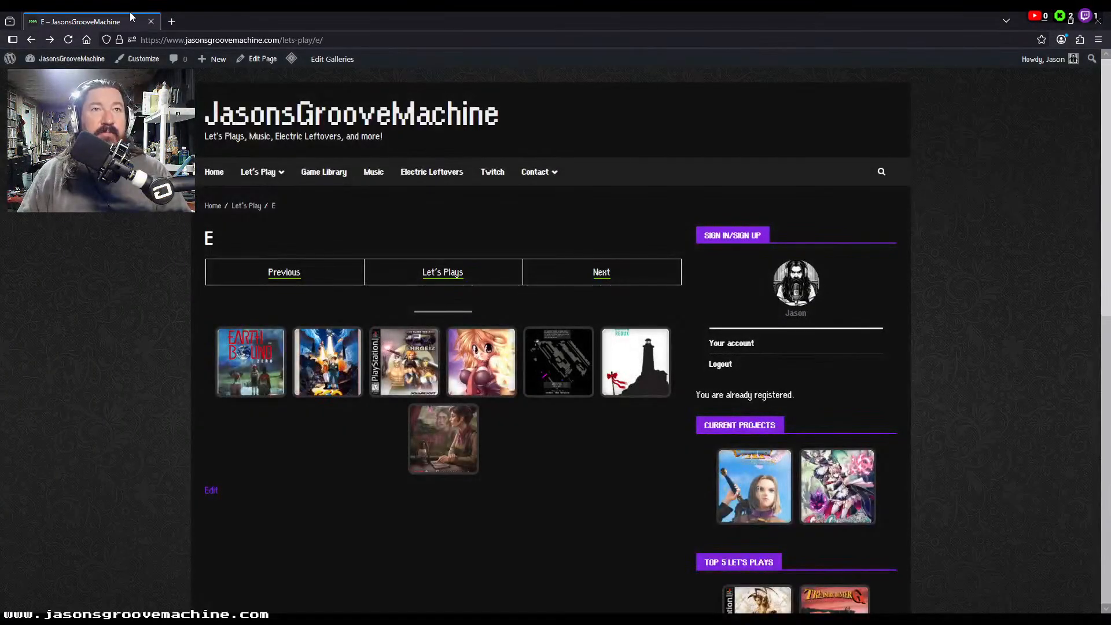
Step: Open the site's homepage in a second tab, then refresh the E page and check its covers' link targets
{"action": "left_click", "coordinate": [171, 21]}
{"action": "left_click", "coordinate": [368, 298]}
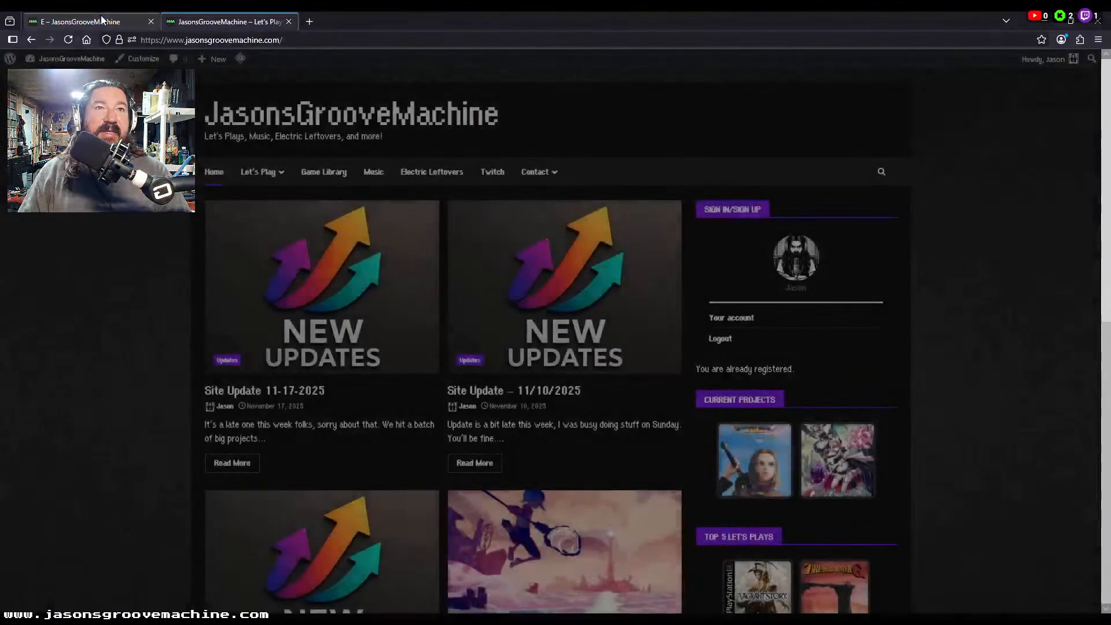
{"action": "left_click", "coordinate": [102, 21]}
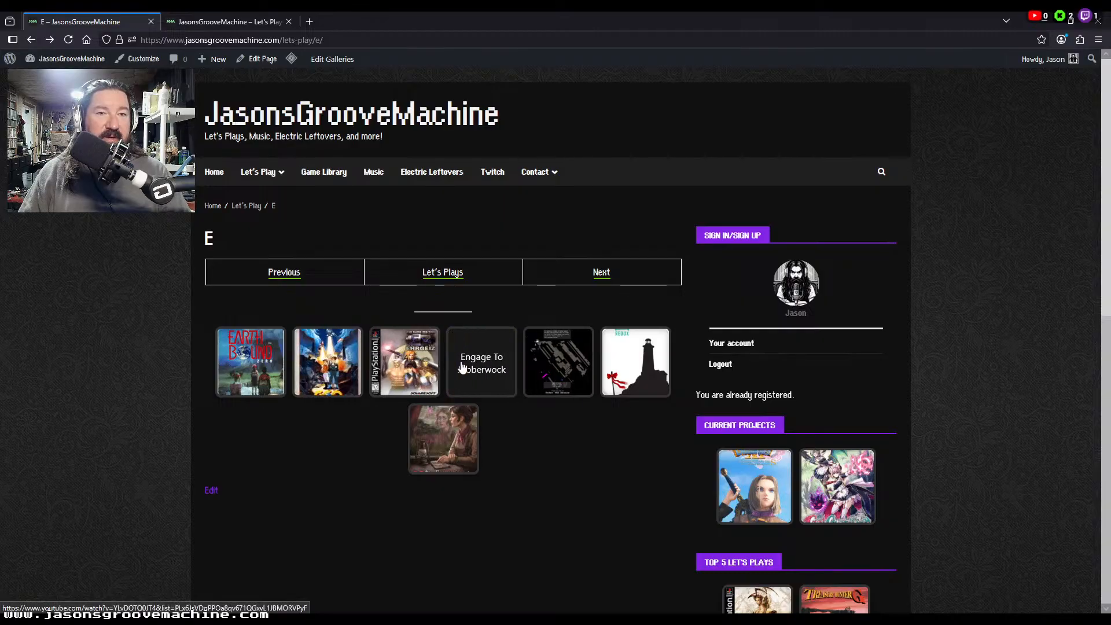
{"action": "key", "text": "F5"}
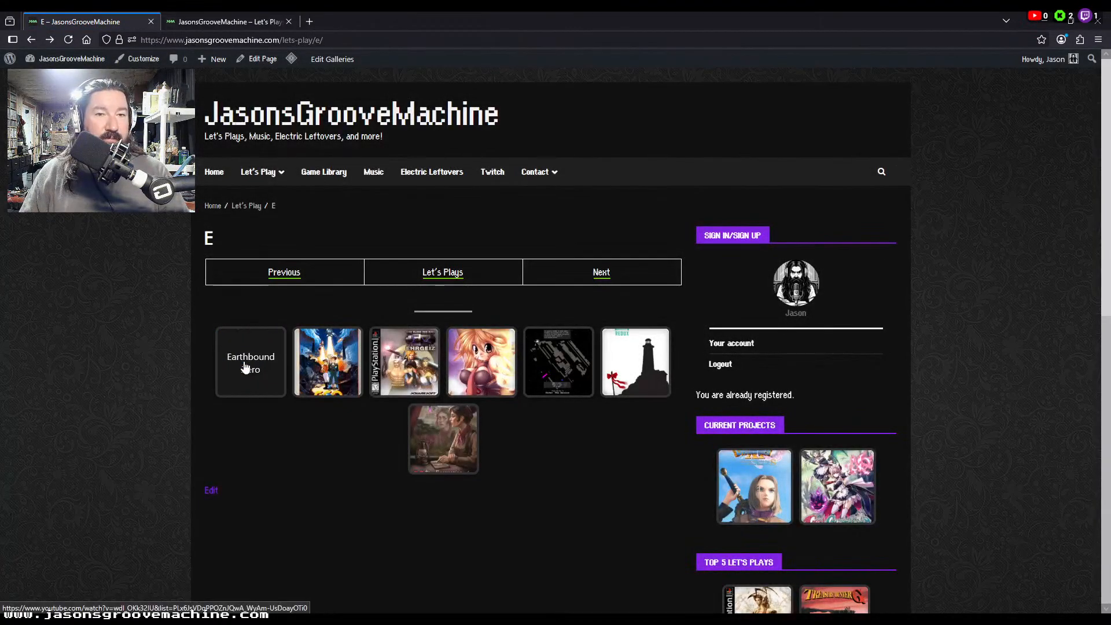
Step: Open the site's WordPress dashboard from the homepage tab and bring up the FooGallery list of galleries
{"action": "left_click", "coordinate": [198, 16]}
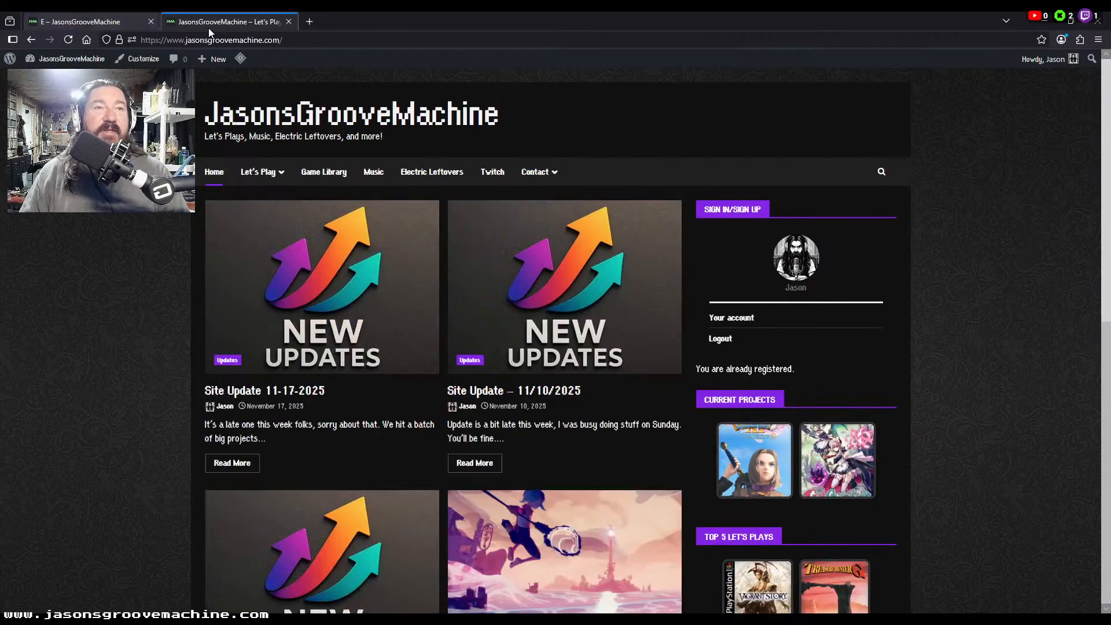
{"action": "left_click", "coordinate": [80, 58]}
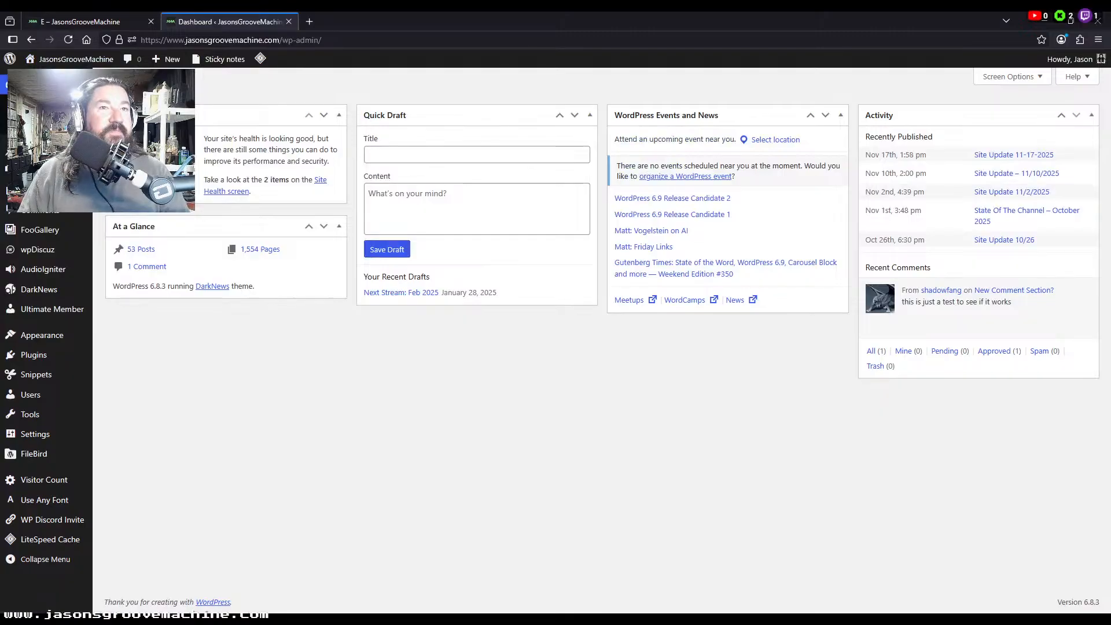
{"action": "mouse_move", "coordinate": [87, 240]}
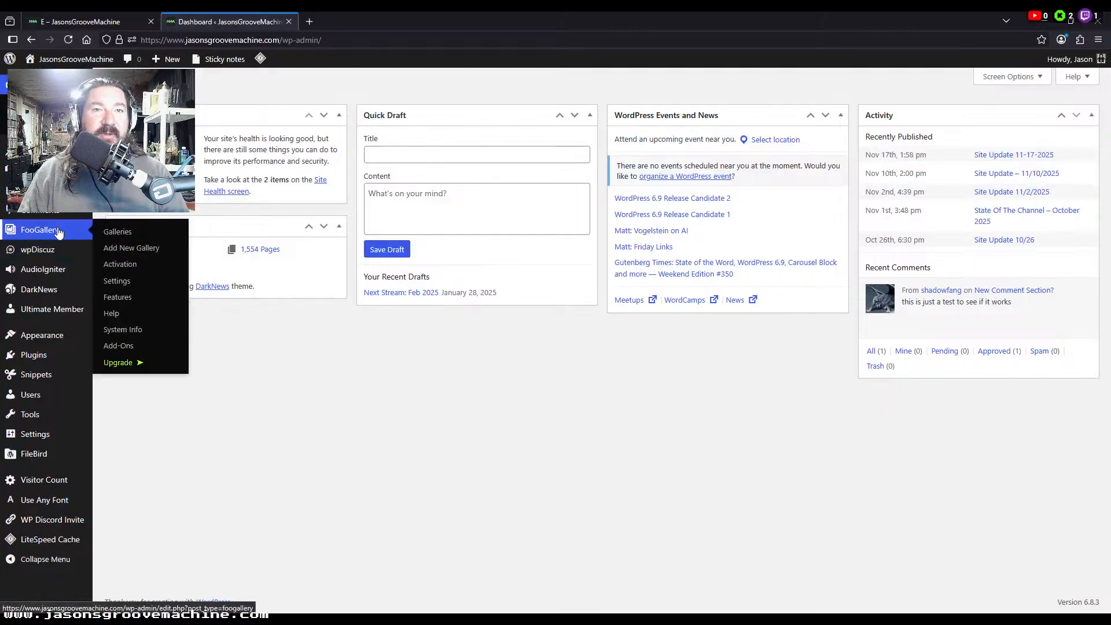
{"action": "left_click", "coordinate": [129, 234]}
Step: Open gallery E from the second page of the gallery list and update it
{"action": "scroll", "coordinate": [254, 292], "scroll_direction": "down", "scroll_amount": 20}
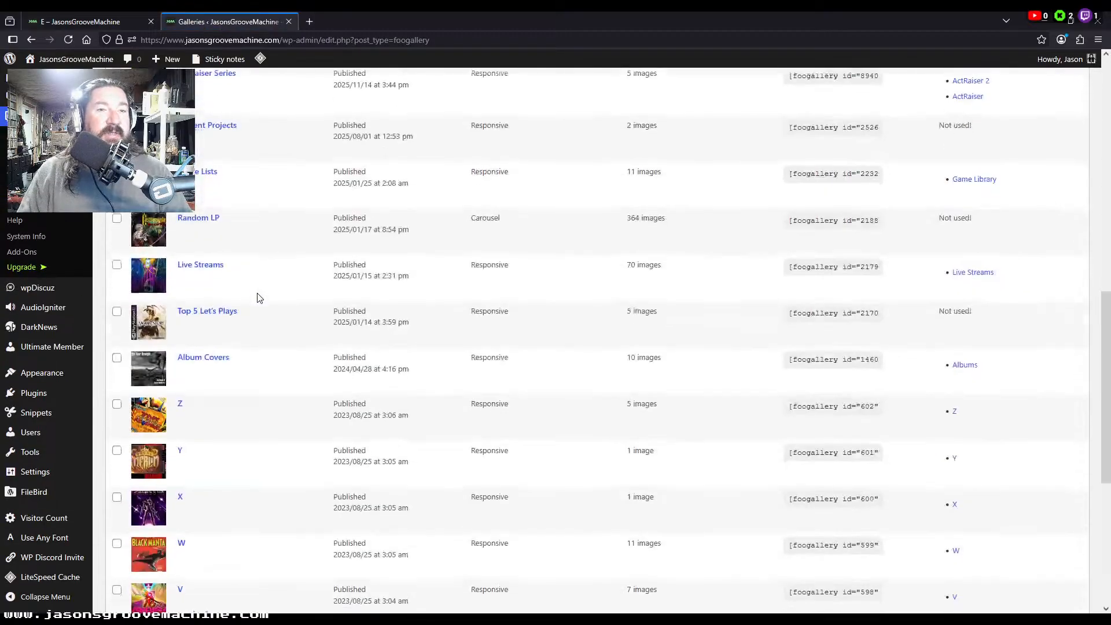
{"action": "left_click", "coordinate": [1061, 564]}
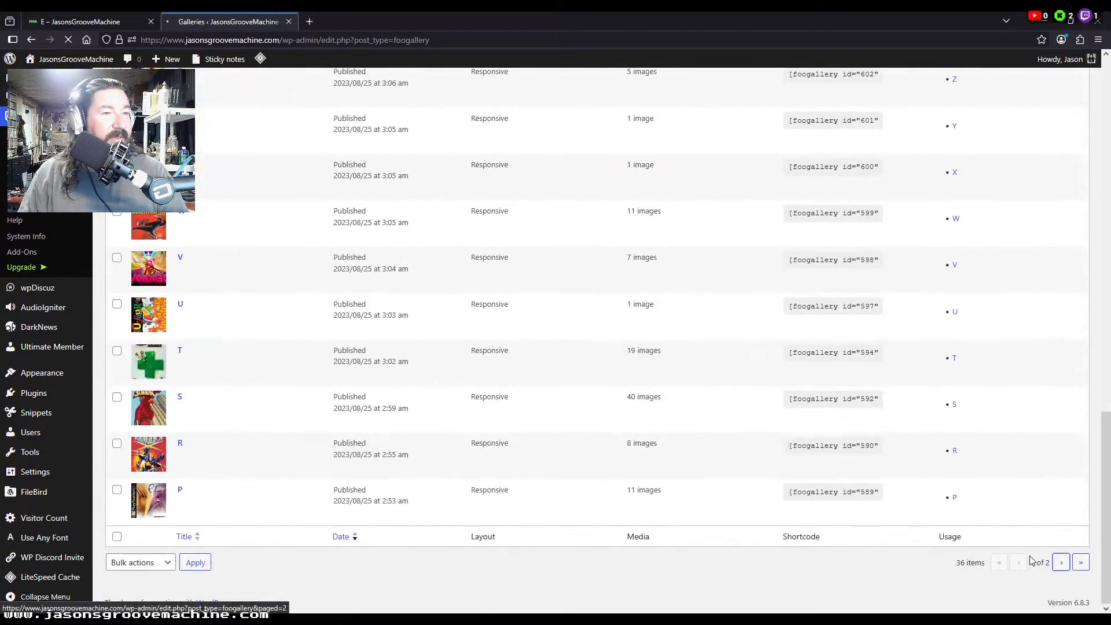
{"action": "scroll", "coordinate": [422, 416], "scroll_direction": "down", "scroll_amount": 5}
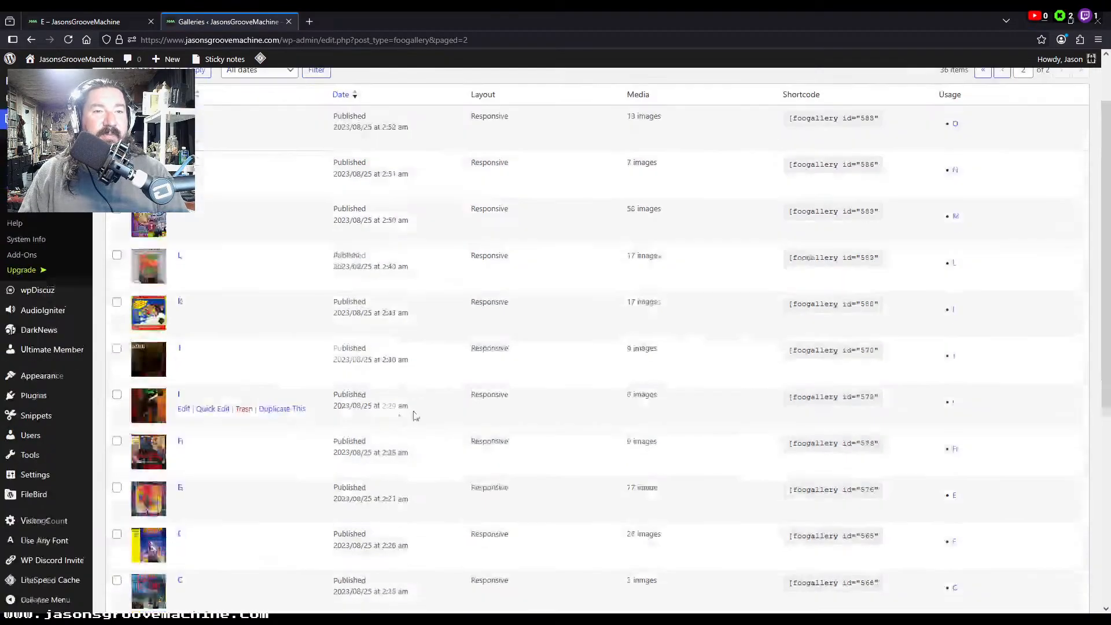
{"action": "left_click", "coordinate": [184, 371]}
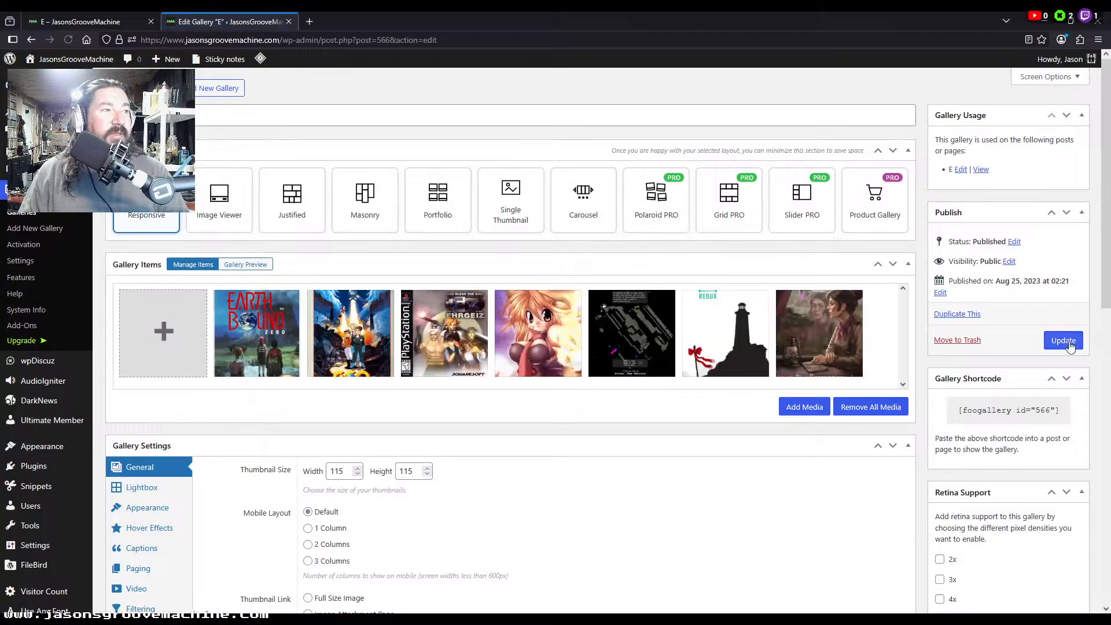
{"action": "left_click", "coordinate": [1064, 341]}
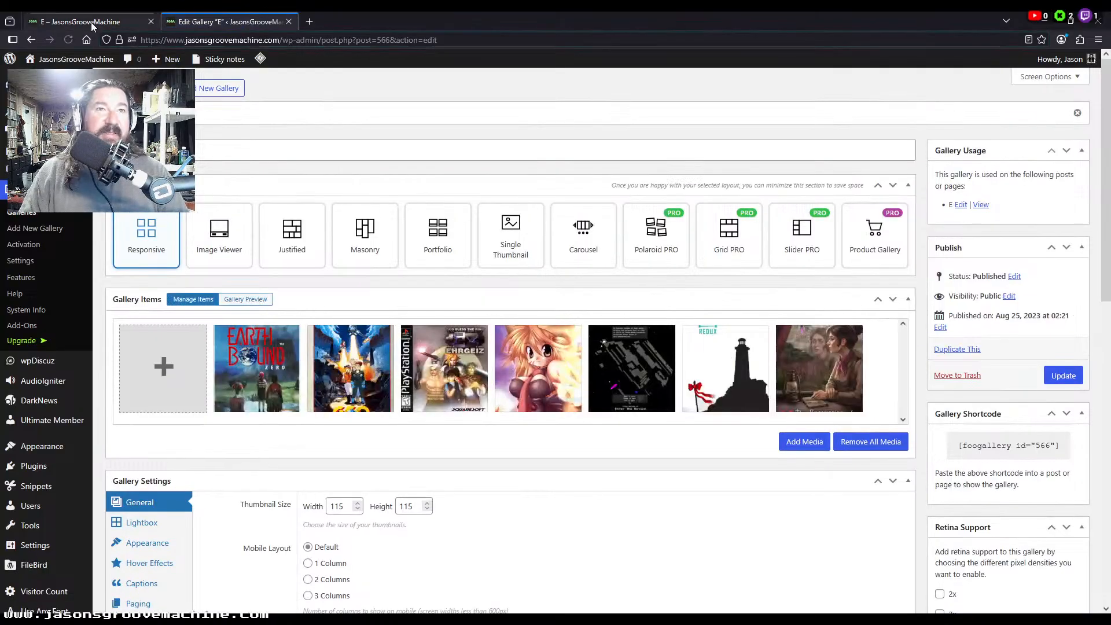
Step: Refresh the live letter E page, test the Engage To Jabberwock cover's link, look through the game page, and return to the E page
{"action": "left_click", "coordinate": [86, 19]}
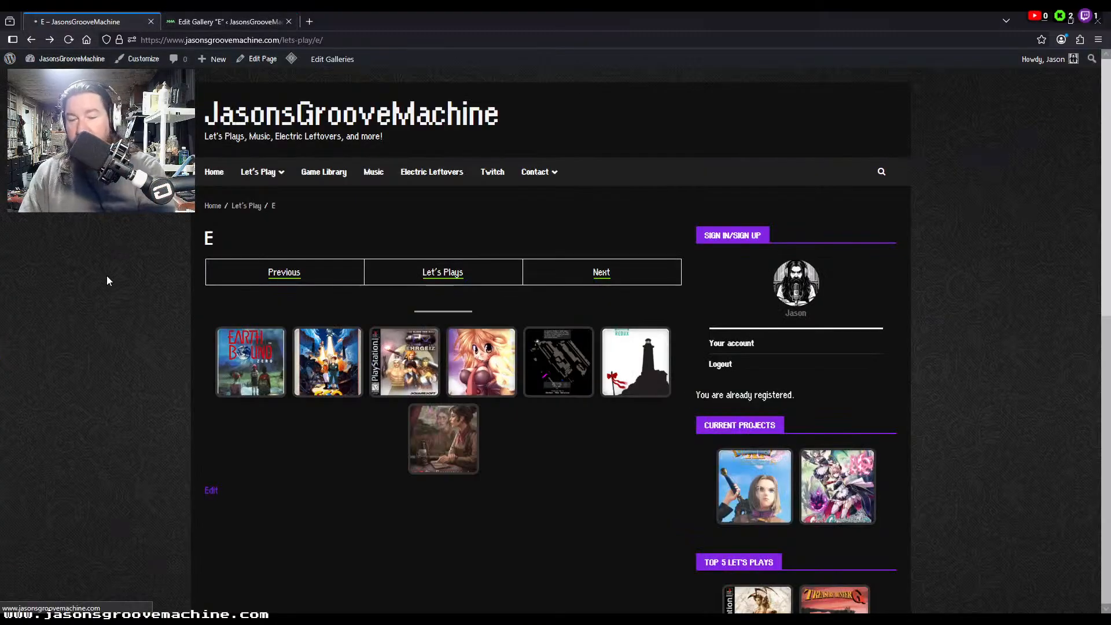
{"action": "key", "text": "F5"}
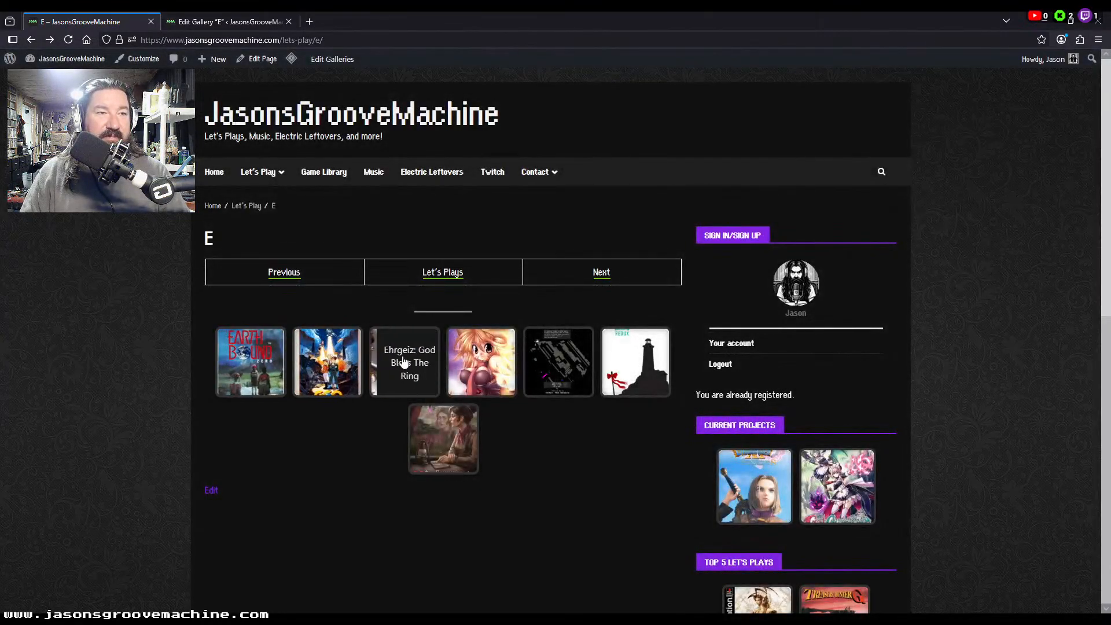
{"action": "left_click", "coordinate": [489, 363]}
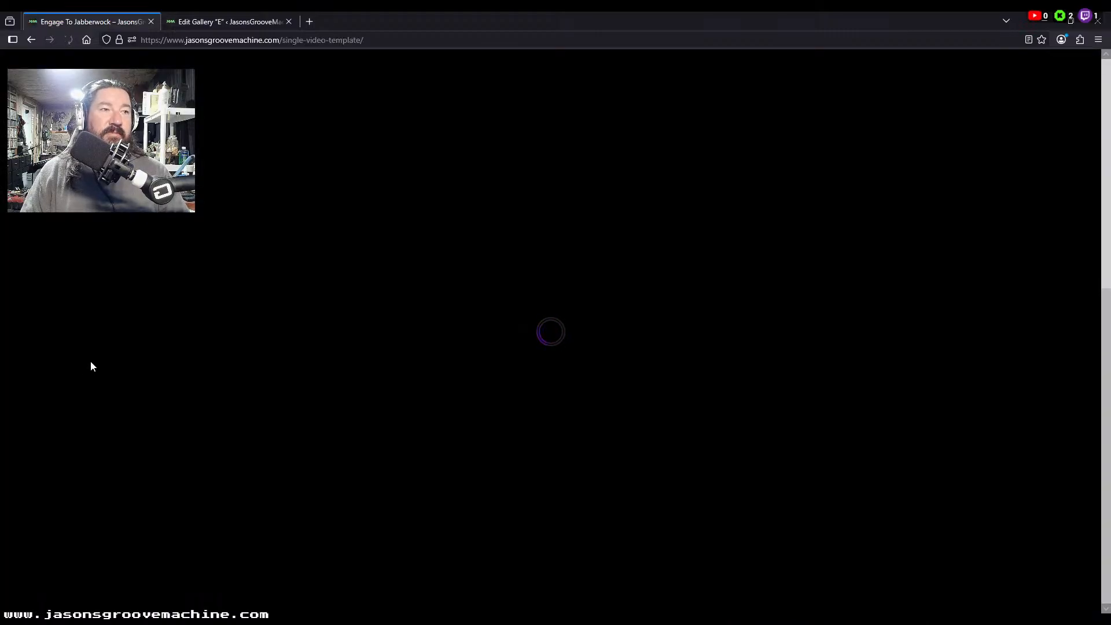
{"action": "scroll", "coordinate": [92, 360], "scroll_direction": "down", "scroll_amount": 3}
{"action": "scroll", "coordinate": [91, 359], "scroll_direction": "down", "scroll_amount": 5}
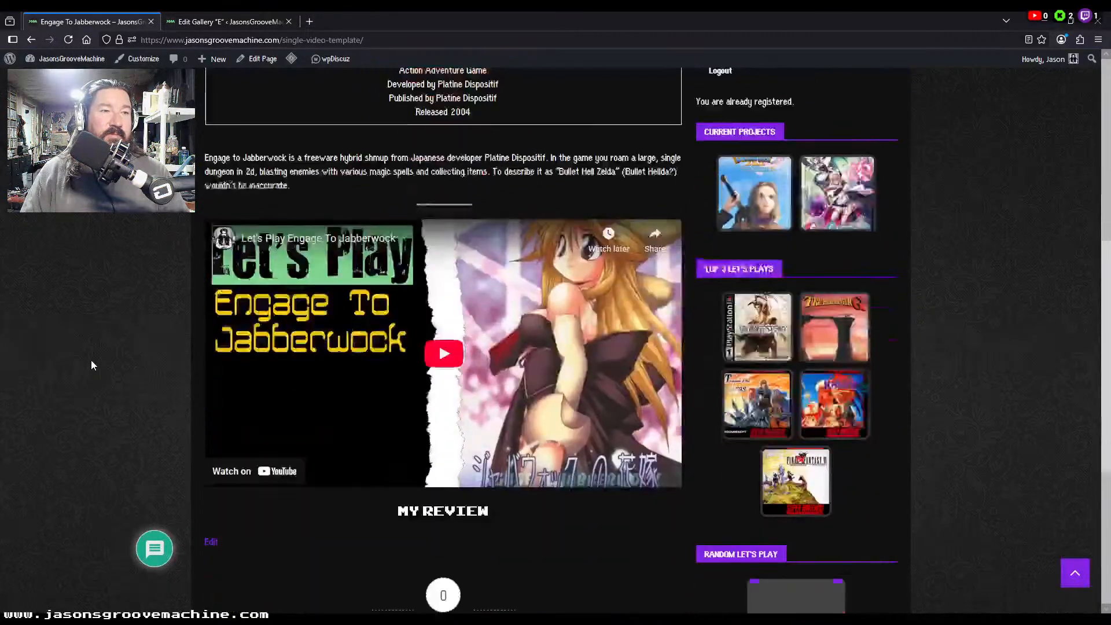
{"action": "scroll", "coordinate": [92, 360], "scroll_direction": "up", "scroll_amount": 8}
{"action": "key", "text": "alt+Left"}
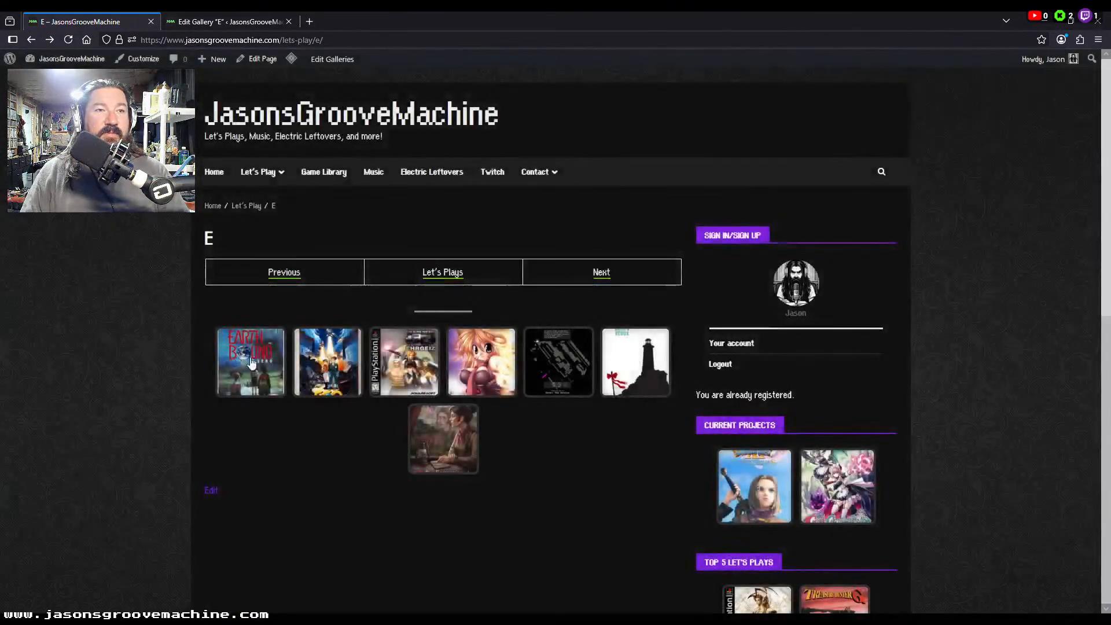
Step: Test the Earthbound Zero cover's link and look through the game page from its description to the comments
{"action": "left_click", "coordinate": [251, 362]}
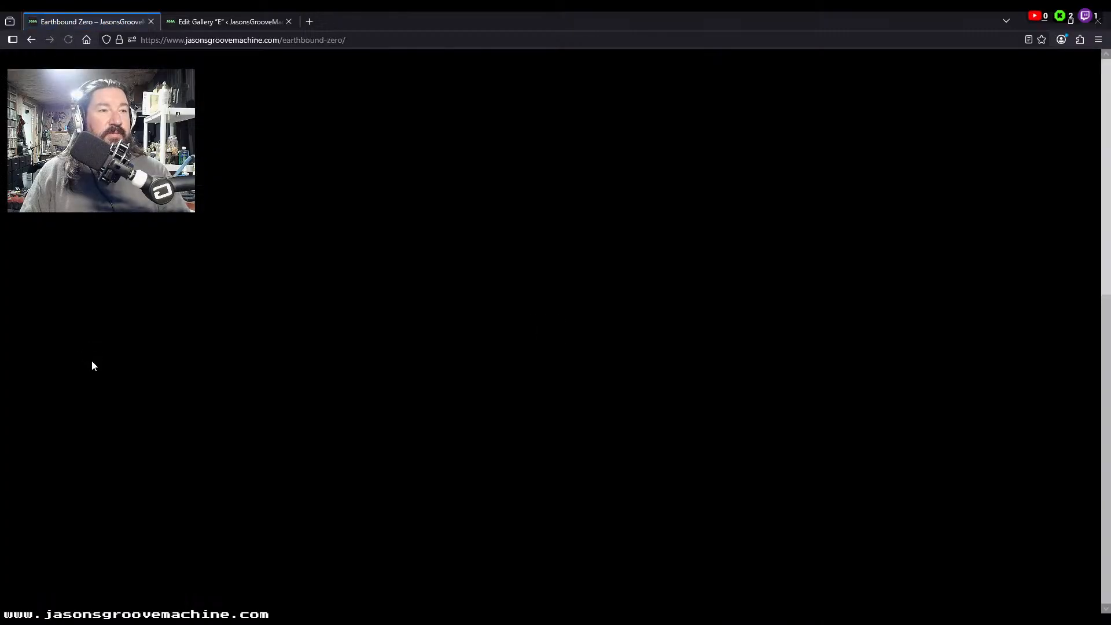
{"action": "scroll", "coordinate": [92, 360], "scroll_direction": "down", "scroll_amount": 10}
{"action": "scroll", "coordinate": [91, 361], "scroll_direction": "down", "scroll_amount": 2}
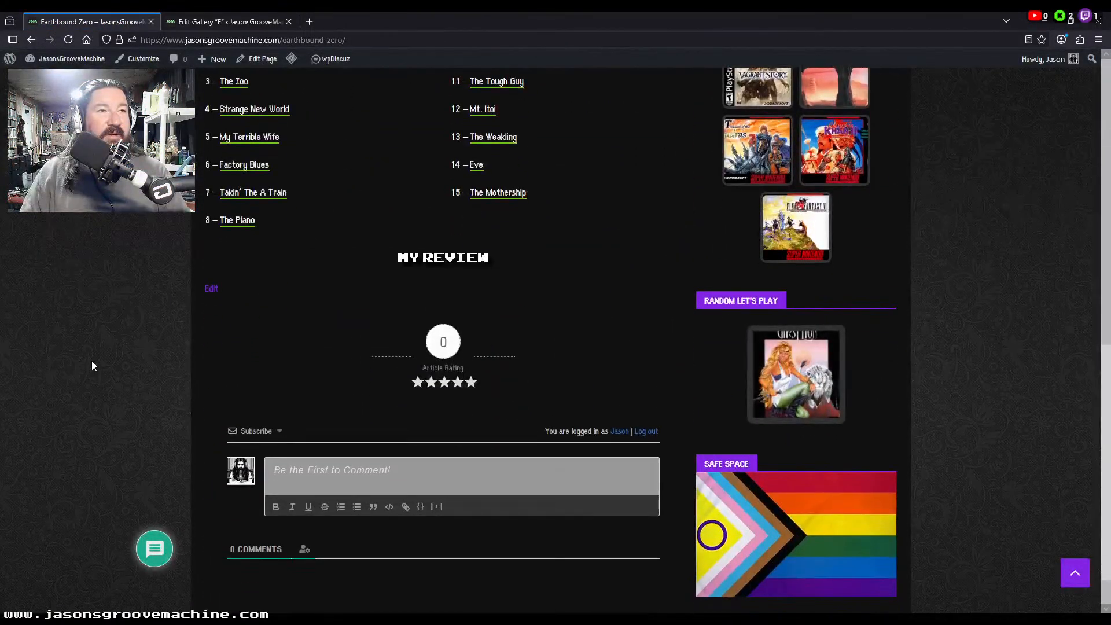
{"action": "scroll", "coordinate": [92, 365], "scroll_direction": "up", "scroll_amount": 12}
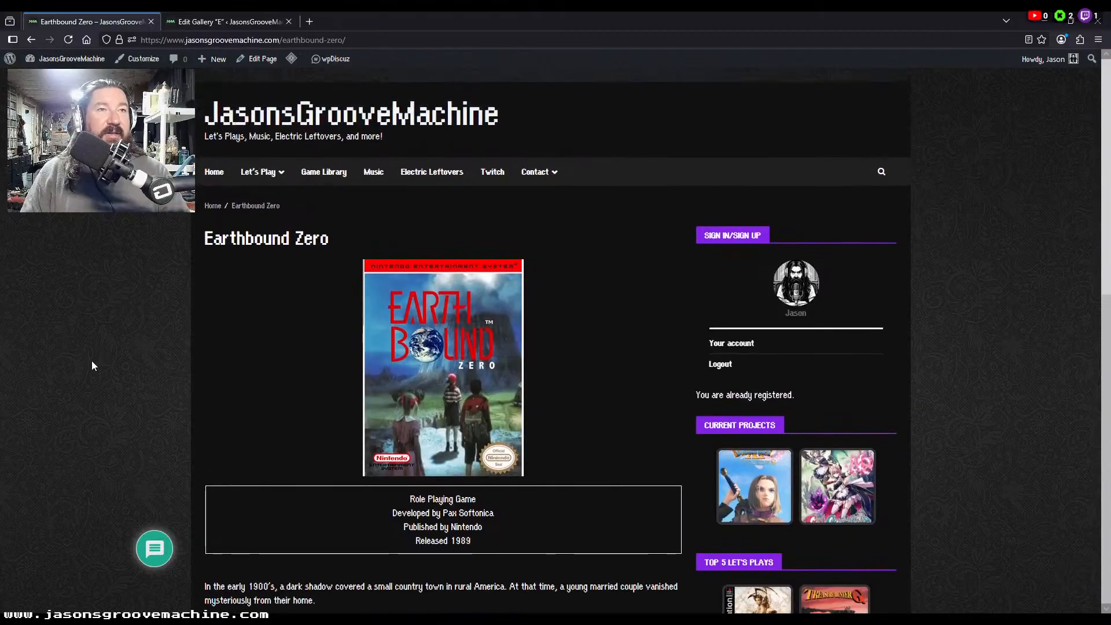
Step: Go to the site's homepage, open the Let's Play page for letter C, and look over its covers
{"action": "left_click", "coordinate": [337, 112]}
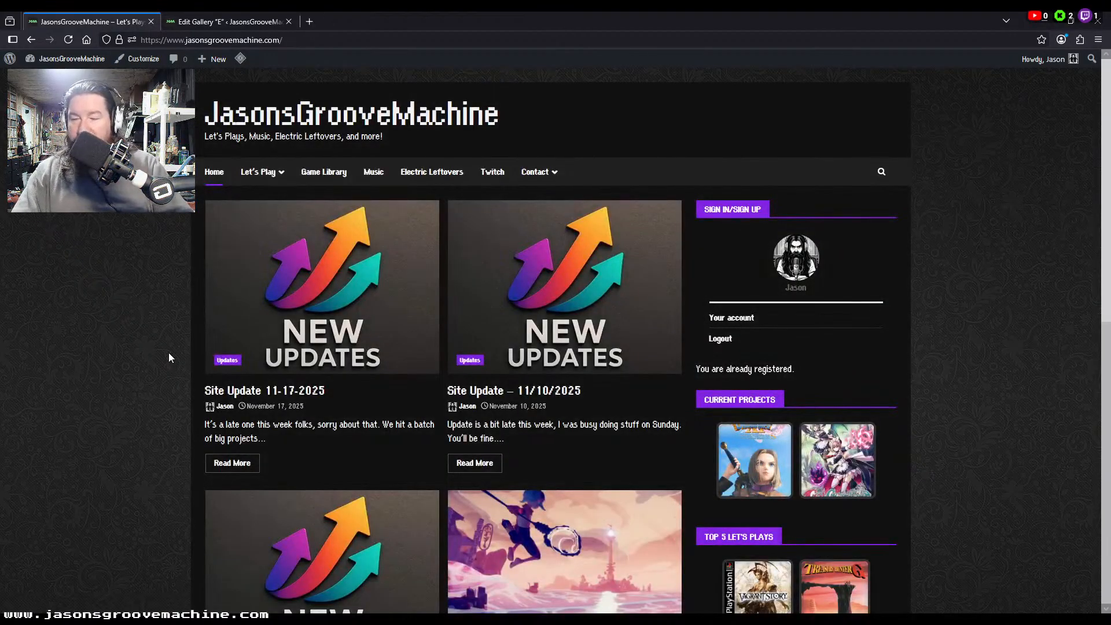
{"action": "mouse_move", "coordinate": [277, 172]}
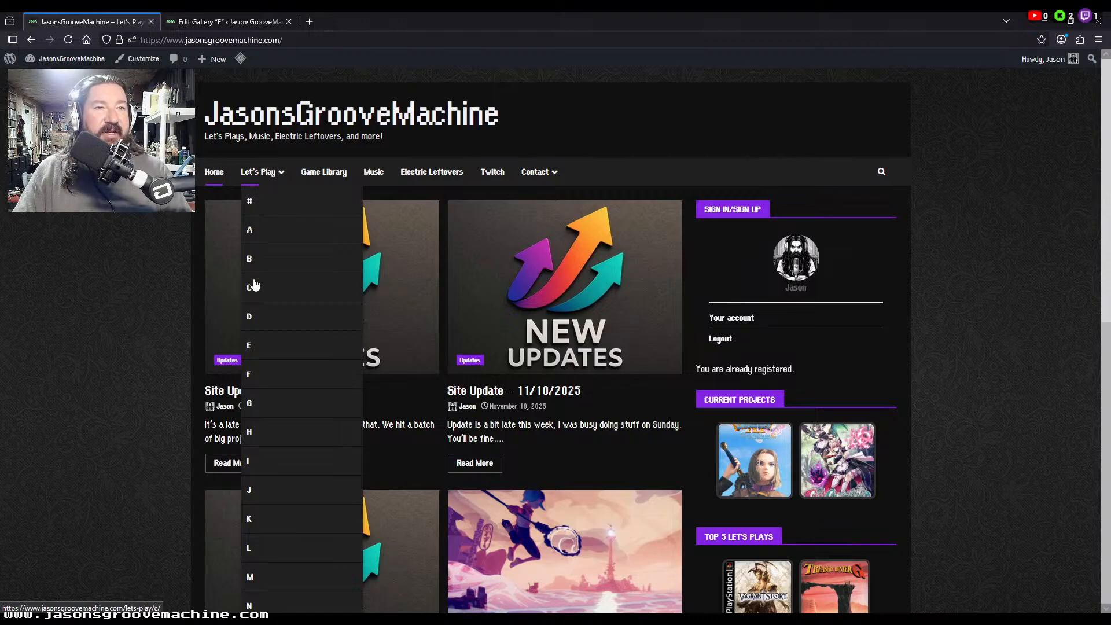
{"action": "left_click", "coordinate": [241, 293]}
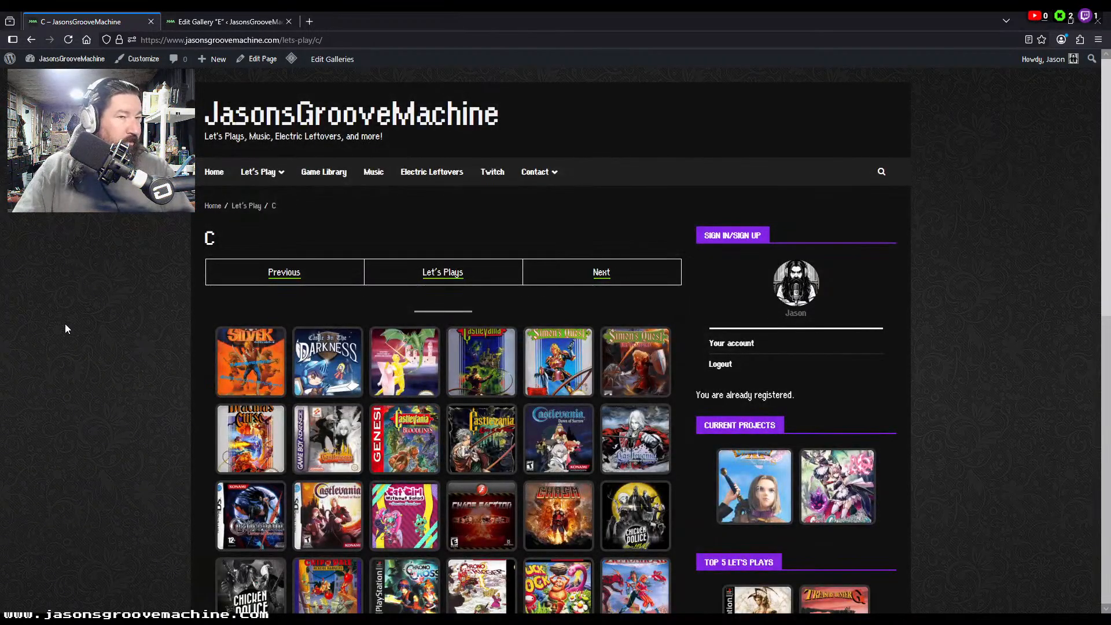
{"action": "scroll", "coordinate": [64, 329], "scroll_direction": "down", "scroll_amount": 5}
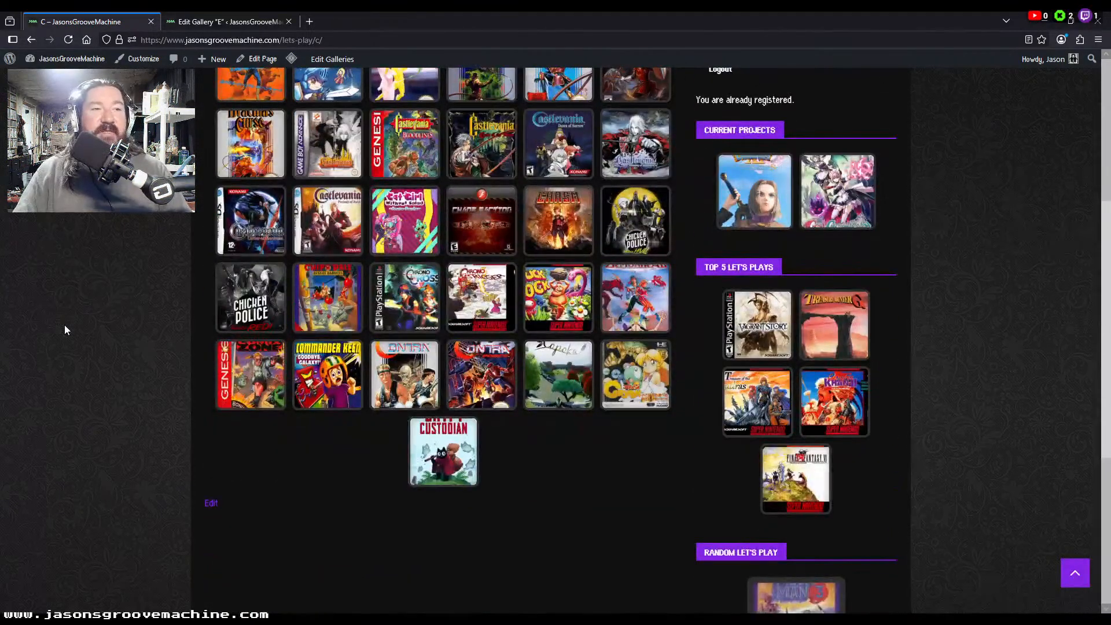
{"action": "scroll", "coordinate": [64, 327], "scroll_direction": "up", "scroll_amount": 2}
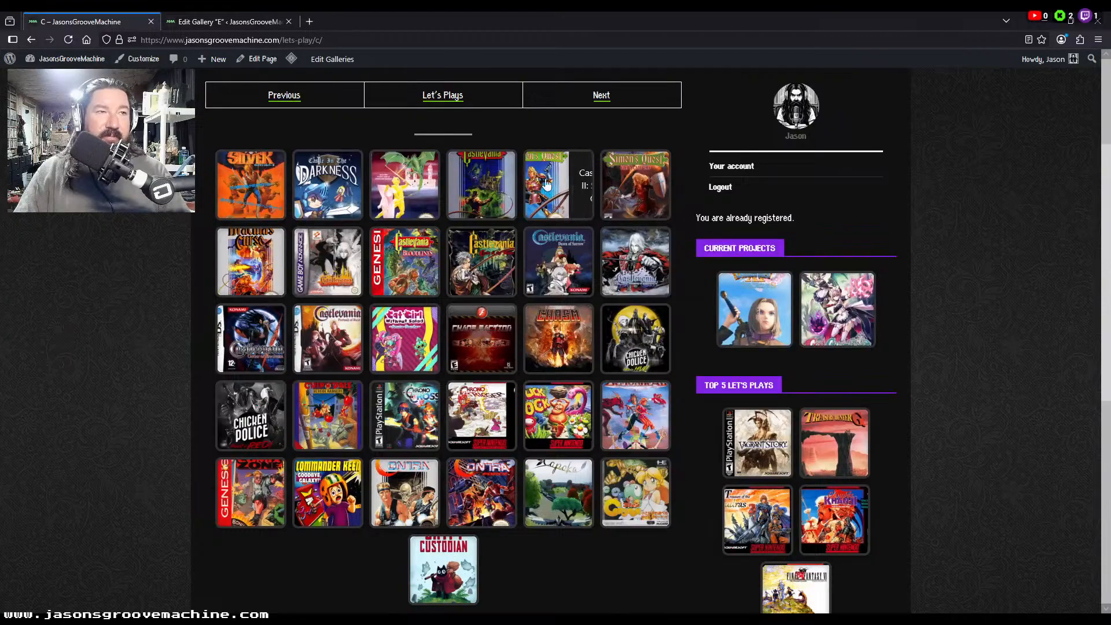
Step: Open the Castlevania game page from its cover and examine the playlist and the Games In This Series gallery
{"action": "left_click", "coordinate": [480, 189]}
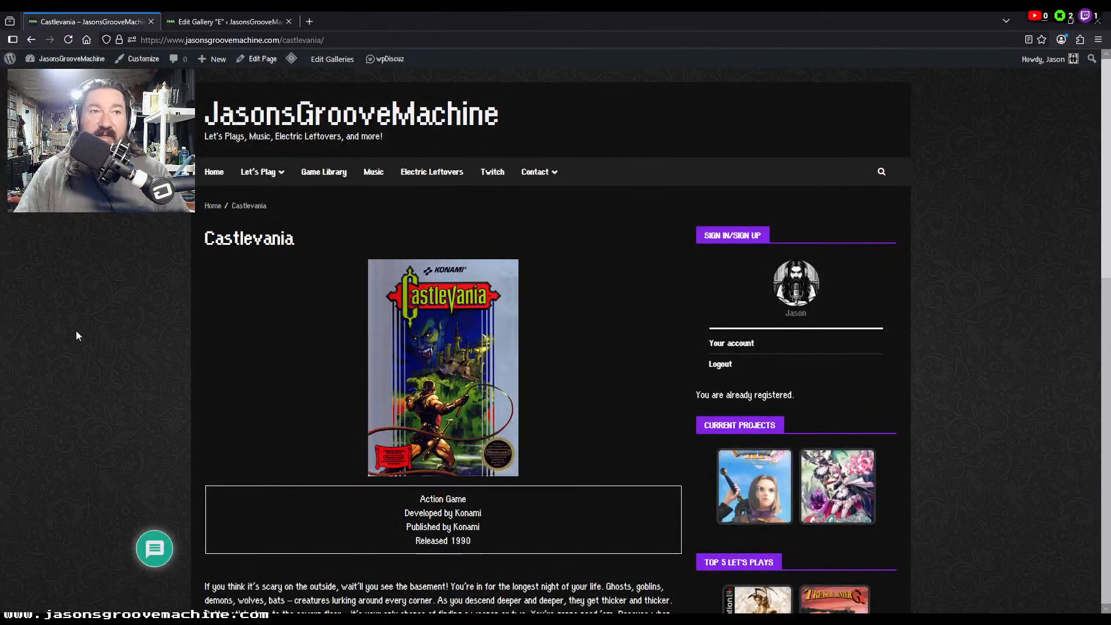
{"action": "scroll", "coordinate": [123, 380], "scroll_direction": "down", "scroll_amount": 10}
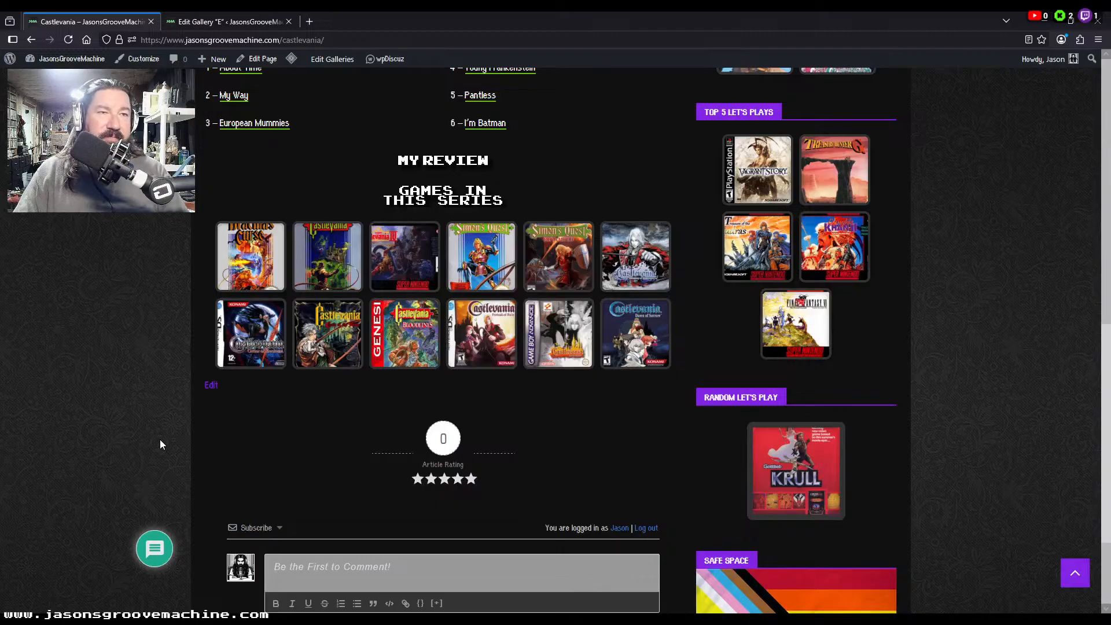
{"action": "scroll", "coordinate": [161, 444], "scroll_direction": "up", "scroll_amount": 1}
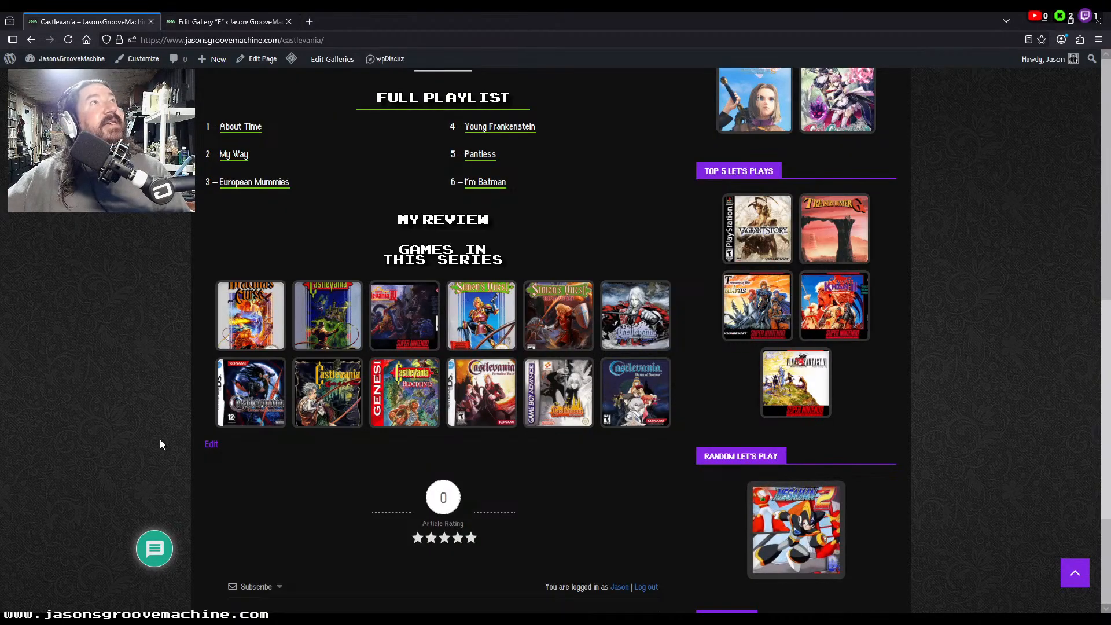
{"action": "scroll", "coordinate": [160, 443], "scroll_direction": "up", "scroll_amount": 1}
{"action": "scroll", "coordinate": [161, 431], "scroll_direction": "down", "scroll_amount": 1}
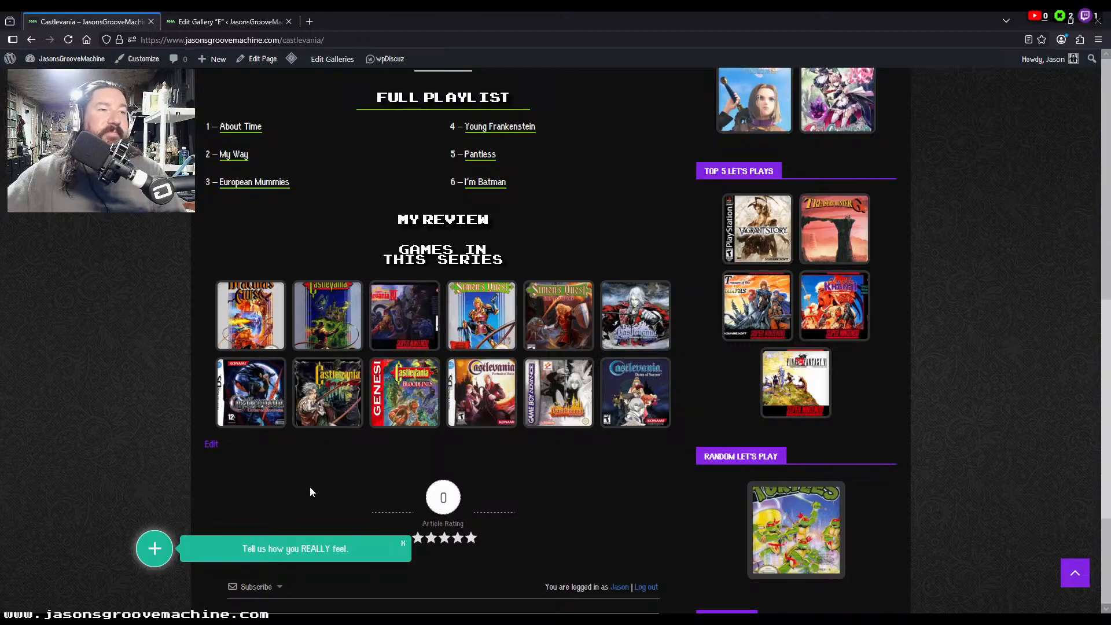
Step: Test the link of the second cover in the series gallery's second row, then return to the Castlevania page and review it
{"action": "left_click", "coordinate": [328, 405]}
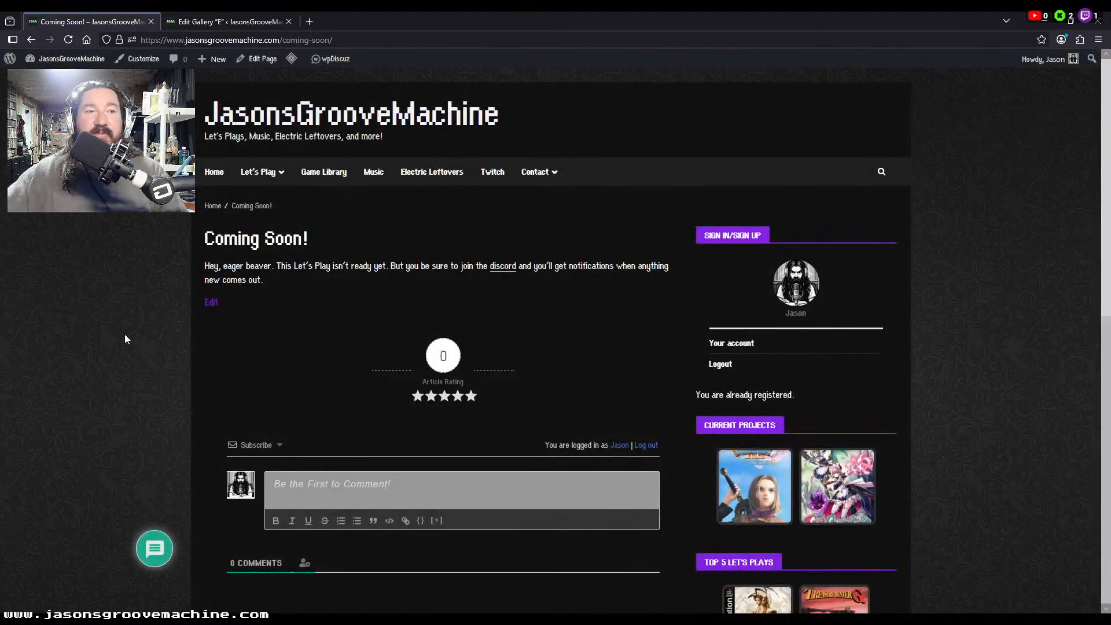
{"action": "key", "text": "alt+Left"}
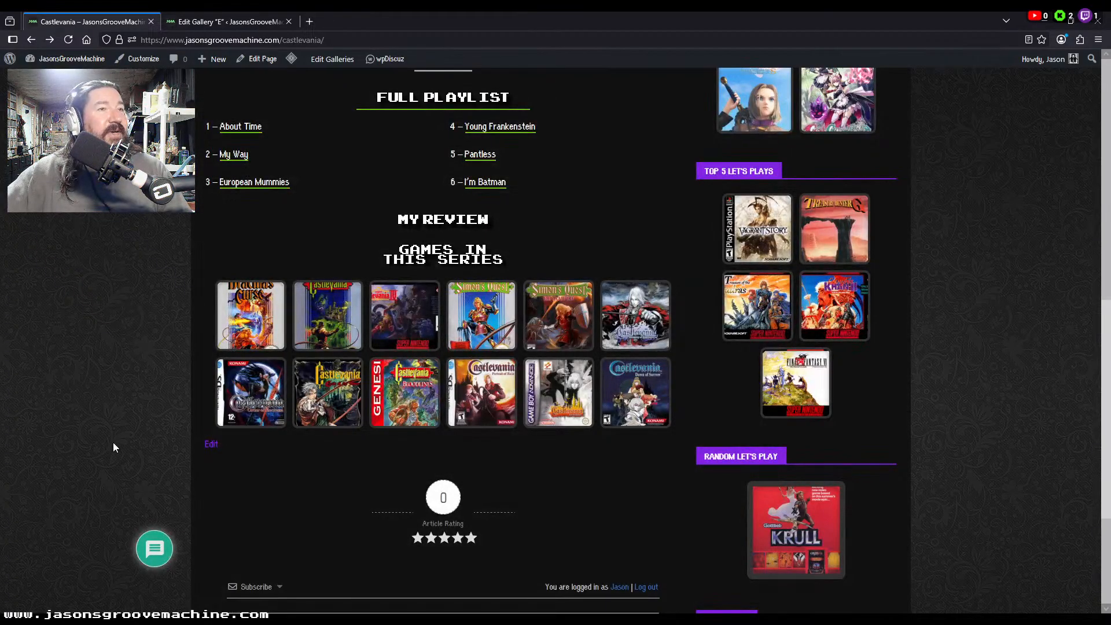
{"action": "scroll", "coordinate": [114, 444], "scroll_direction": "up", "scroll_amount": 1}
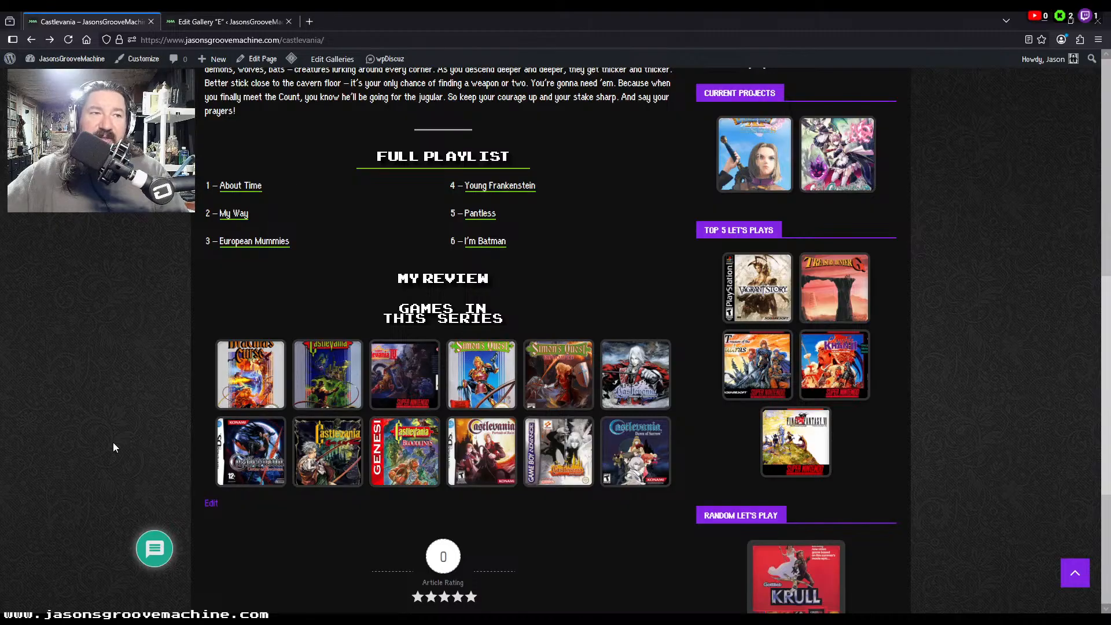
{"action": "scroll", "coordinate": [131, 384], "scroll_direction": "up", "scroll_amount": 3}
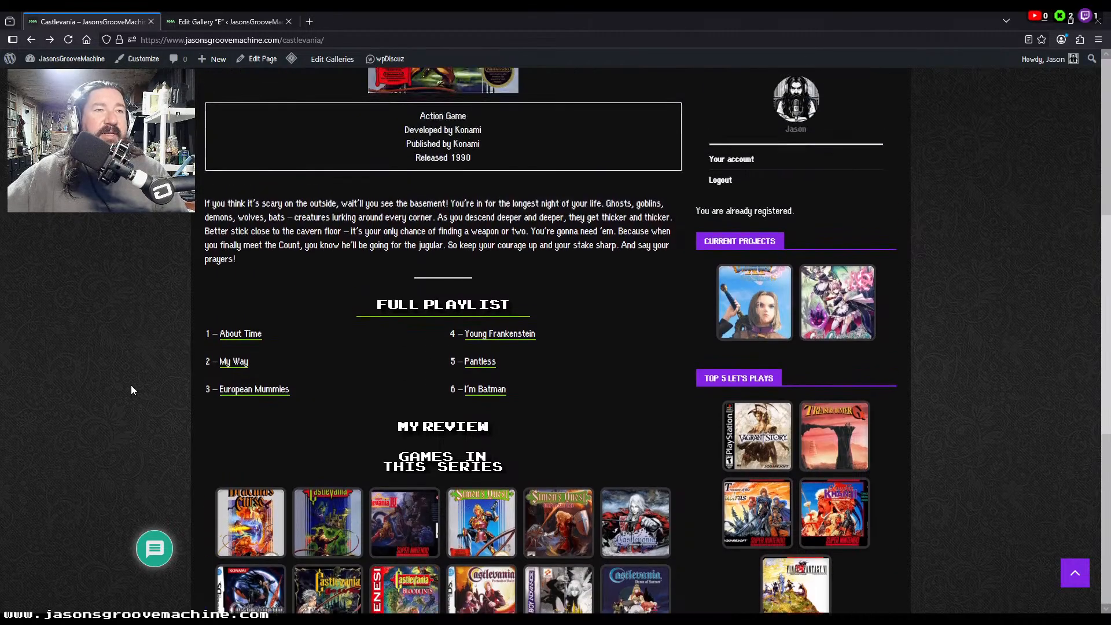
Step: Open the FooGallery list in the WordPress dashboard and examine the series and letter galleries and the pages using them
{"action": "left_click", "coordinate": [238, 23]}
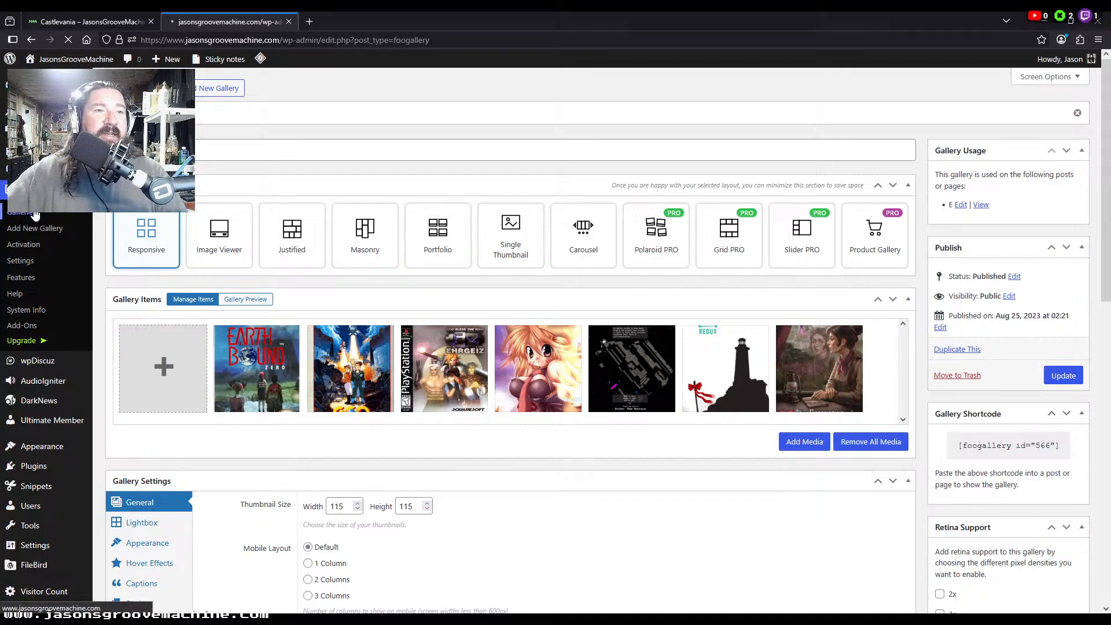
{"action": "scroll", "coordinate": [352, 355], "scroll_direction": "down", "scroll_amount": 6}
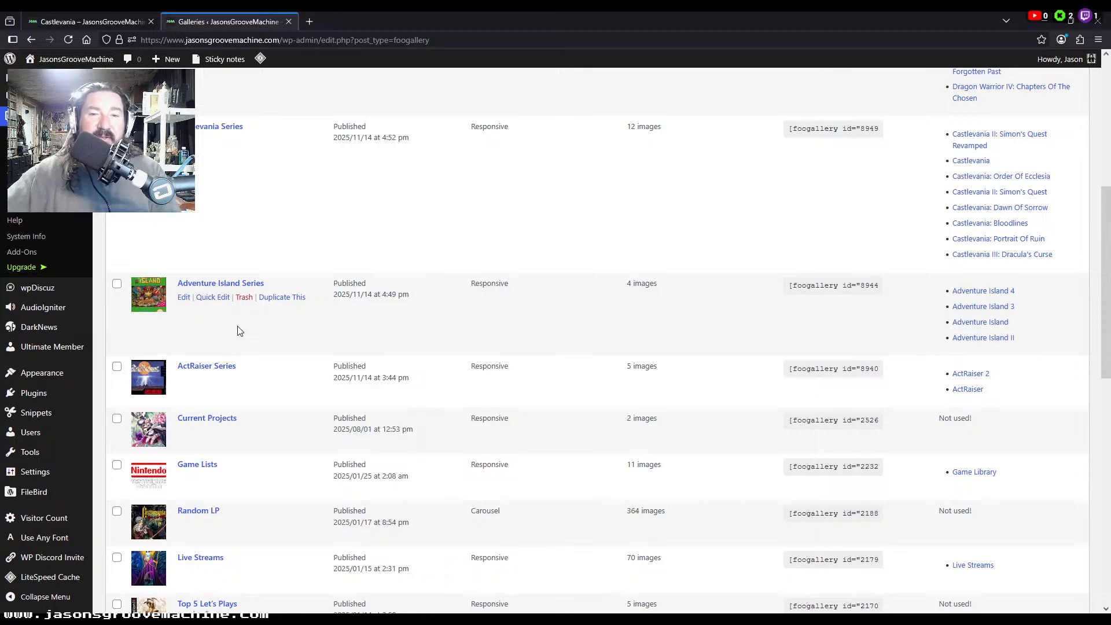
{"action": "scroll", "coordinate": [240, 330], "scroll_direction": "up", "scroll_amount": 2}
{"action": "scroll", "coordinate": [240, 330], "scroll_direction": "up", "scroll_amount": 5}
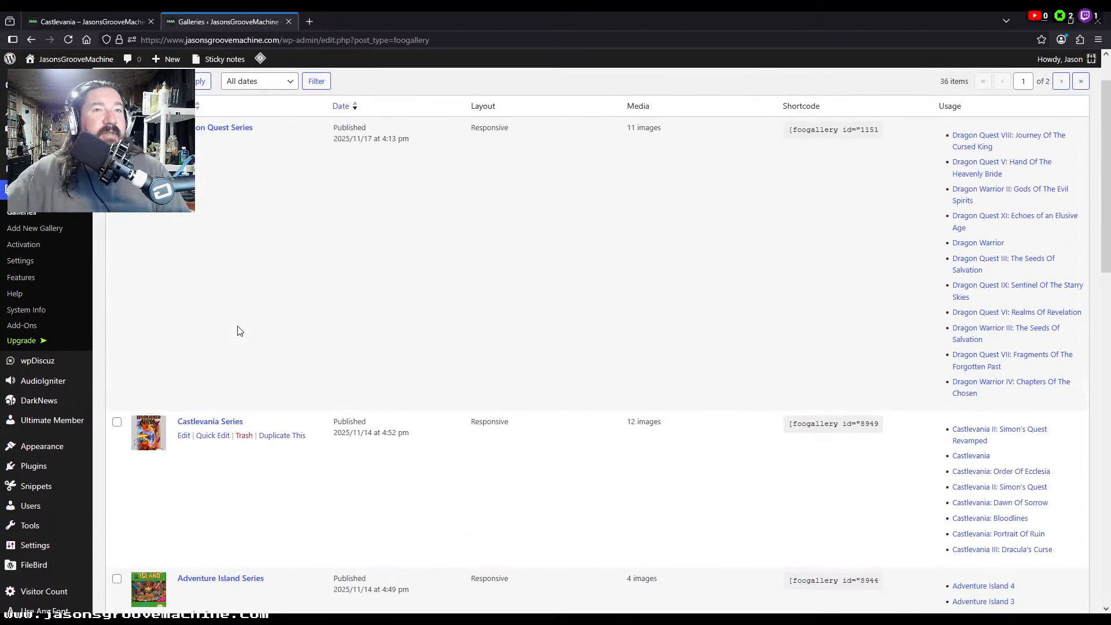
{"action": "scroll", "coordinate": [240, 330], "scroll_direction": "down", "scroll_amount": 12}
{"action": "scroll", "coordinate": [240, 331], "scroll_direction": "down", "scroll_amount": 5}
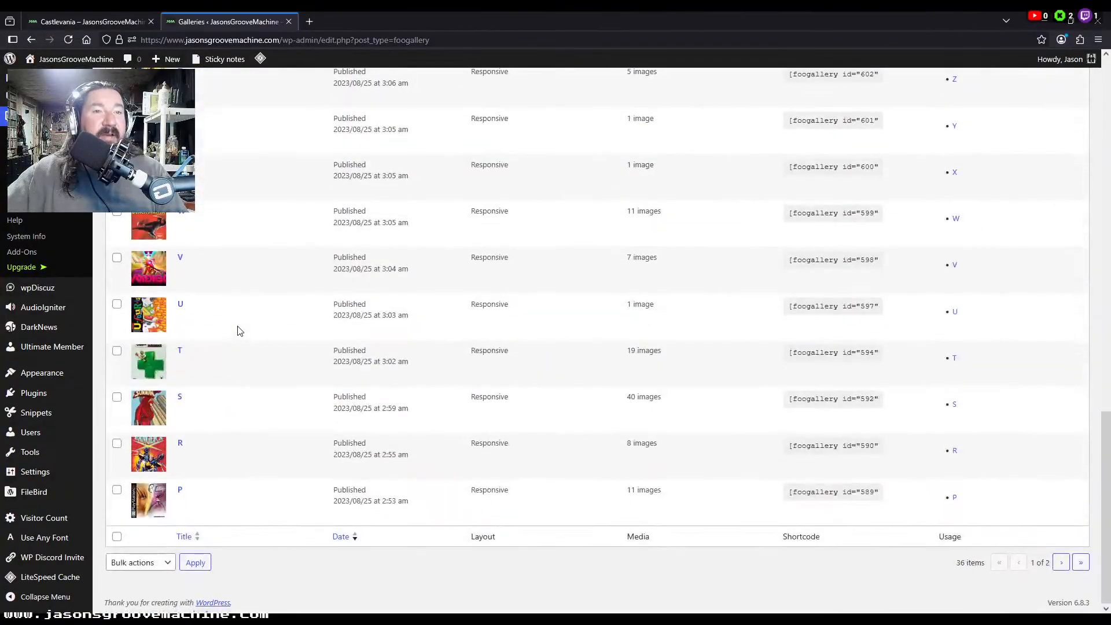
{"action": "scroll", "coordinate": [240, 330], "scroll_direction": "up", "scroll_amount": 6}
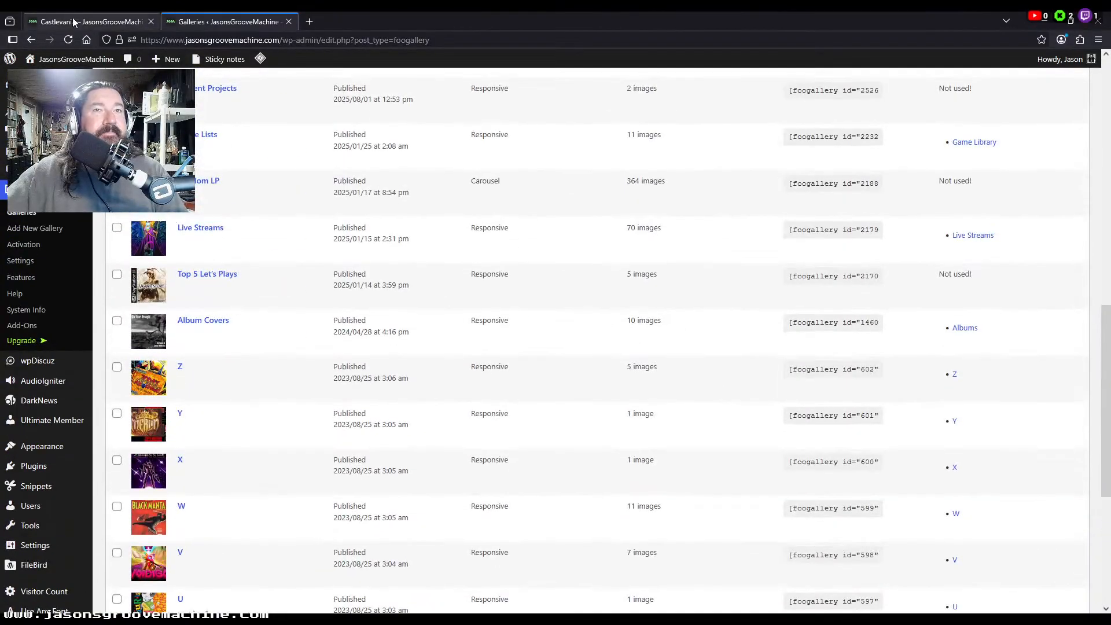
Step: Return to the live letter C page and look over its covers, check the letter B page, and go back to C
{"action": "left_click", "coordinate": [91, 21]}
{"action": "key", "text": "alt+Left"}
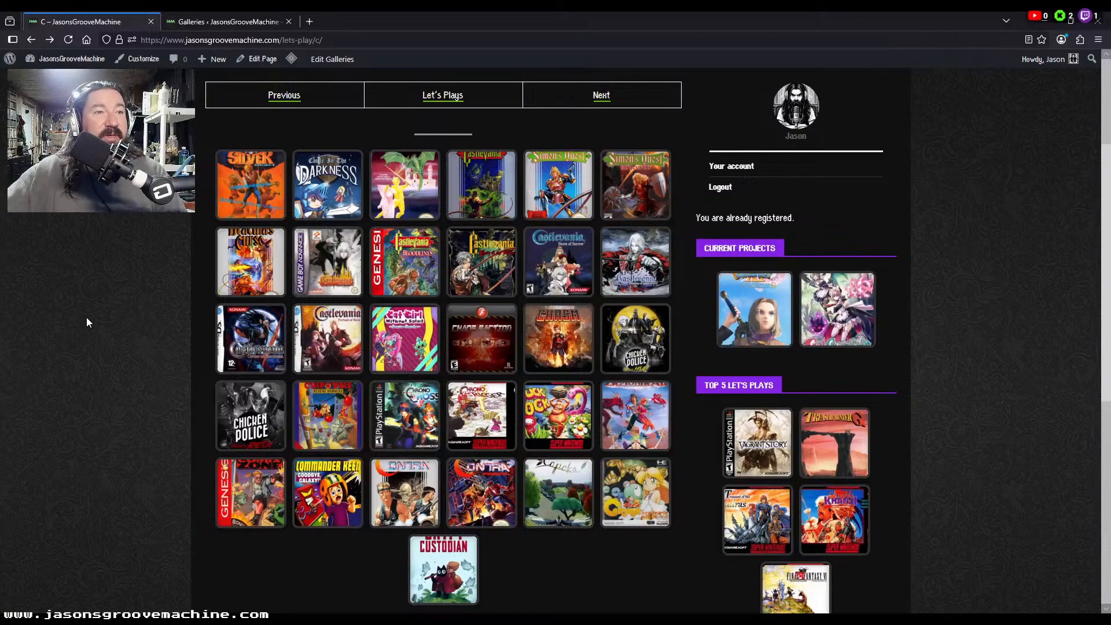
{"action": "scroll", "coordinate": [106, 307], "scroll_direction": "down", "scroll_amount": 2}
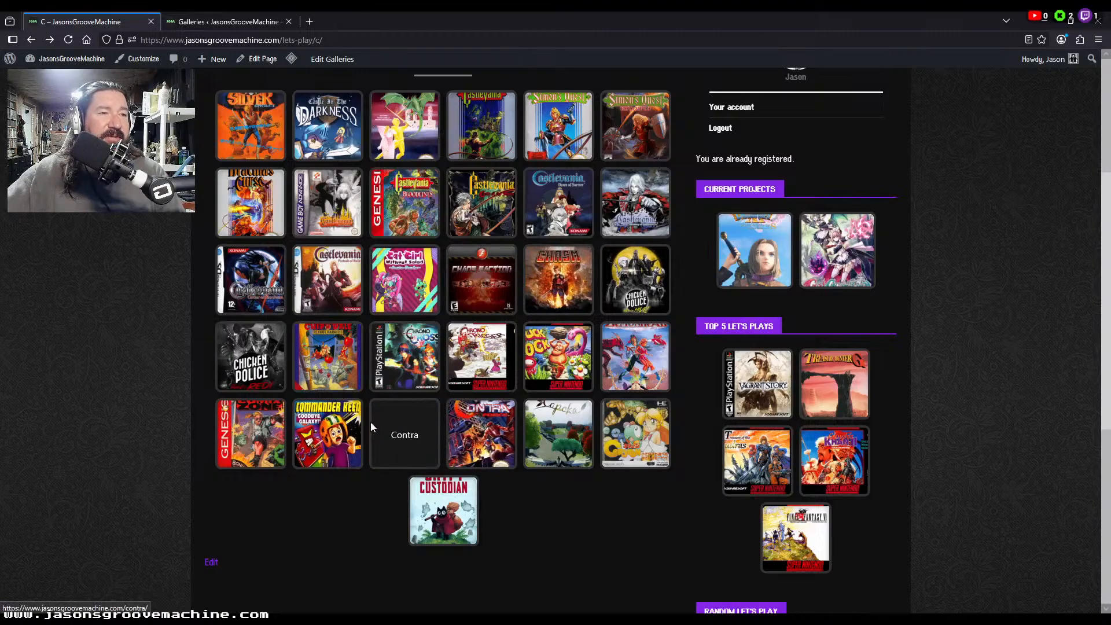
{"action": "scroll", "coordinate": [133, 472], "scroll_direction": "up", "scroll_amount": 4}
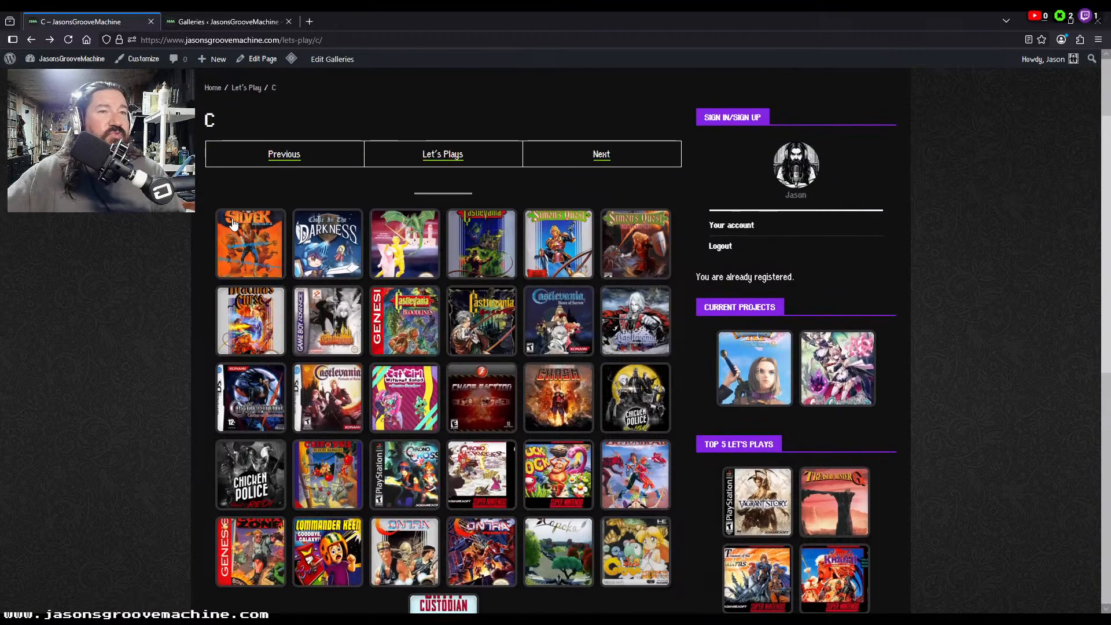
{"action": "left_click", "coordinate": [263, 166]}
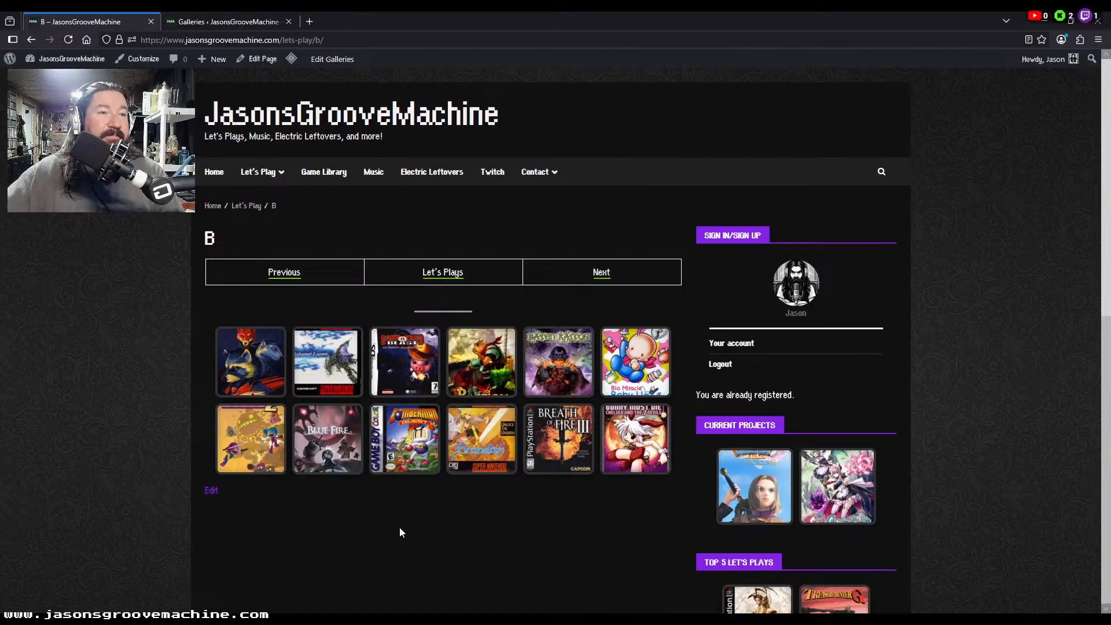
{"action": "key", "text": "alt+Left"}
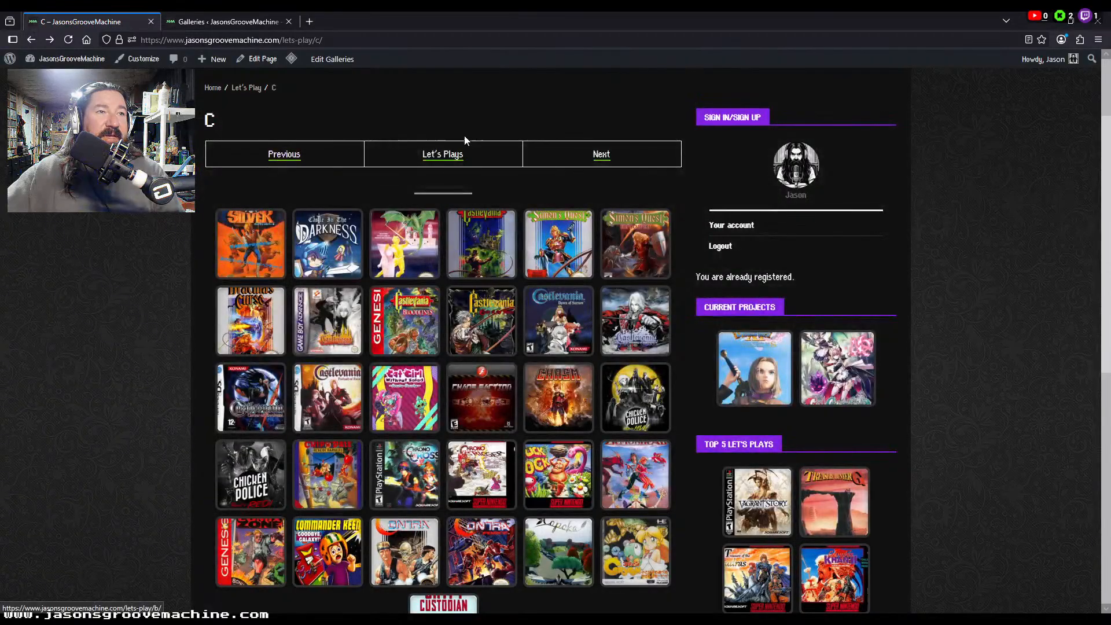
Step: Open the ActRaiser page through the Let's Play index and letter A, review its playlist and series gallery, and return to the A page
{"action": "left_click", "coordinate": [443, 154]}
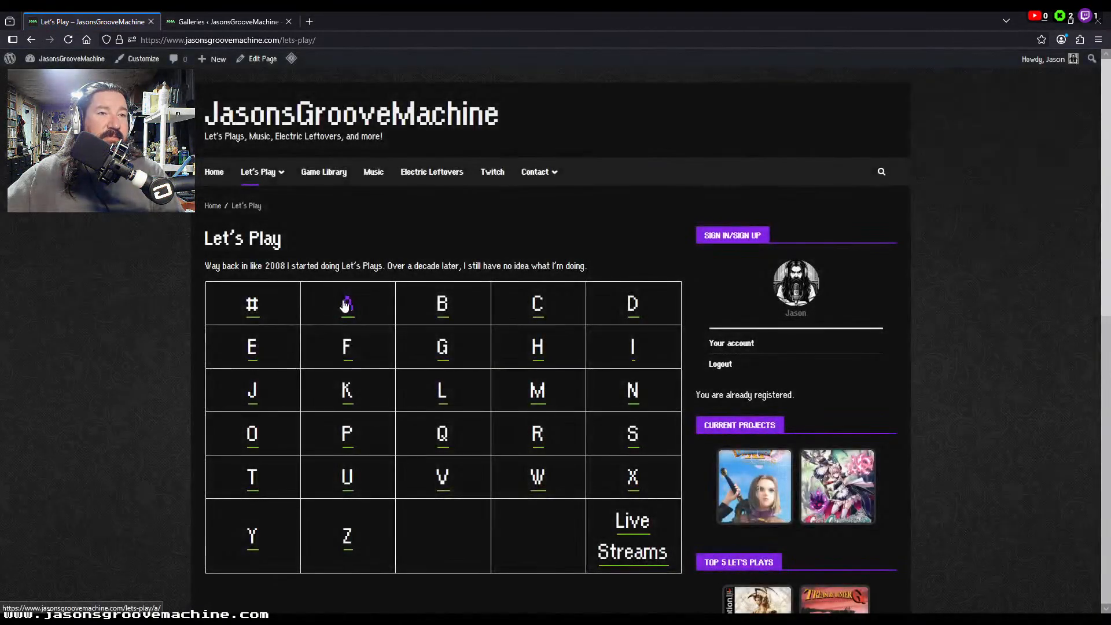
{"action": "left_click", "coordinate": [346, 304]}
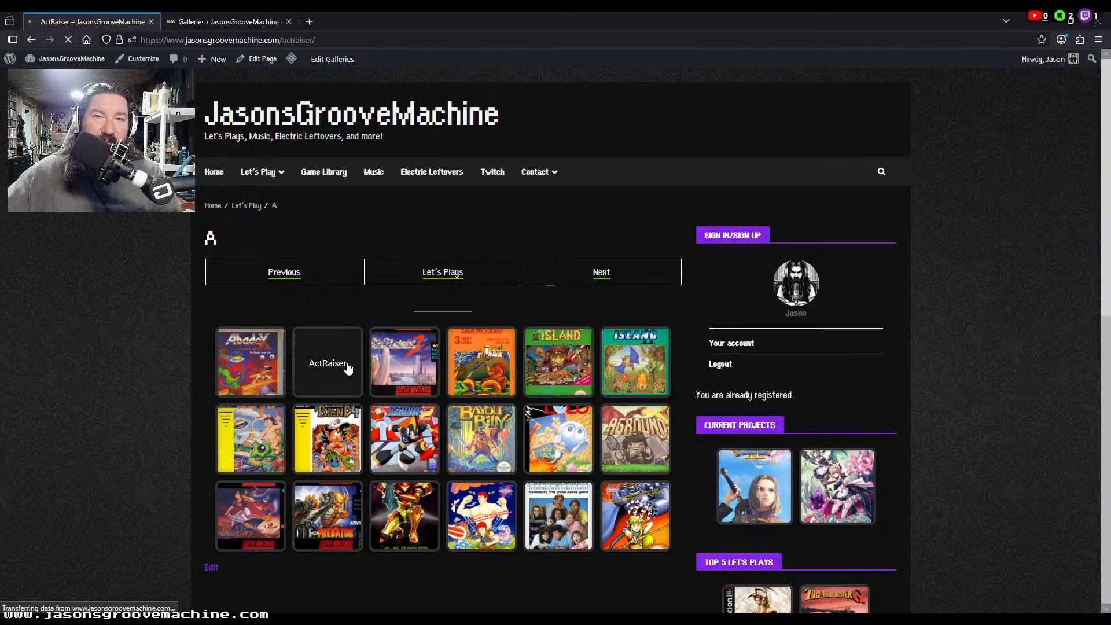
{"action": "scroll", "coordinate": [188, 441], "scroll_direction": "down", "scroll_amount": 9}
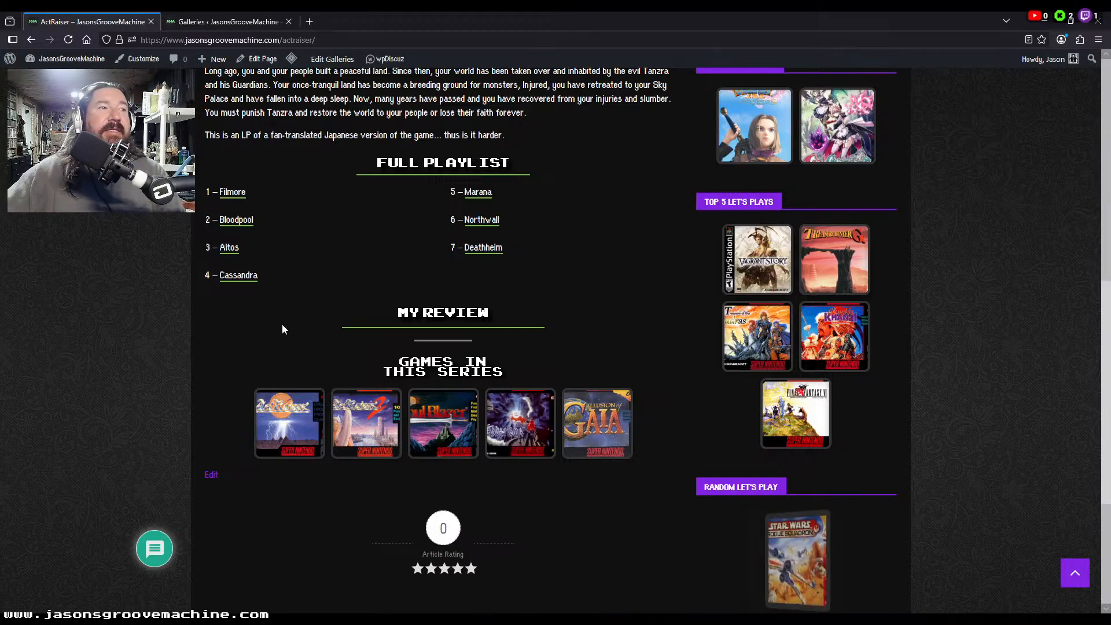
{"action": "scroll", "coordinate": [206, 331], "scroll_direction": "up", "scroll_amount": 4}
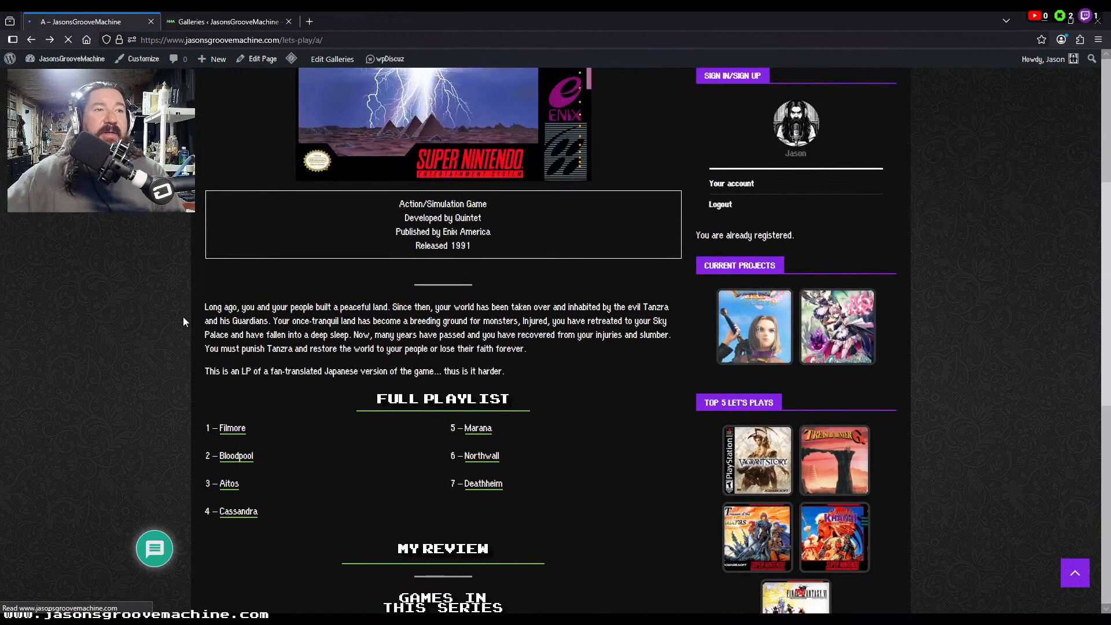
Step: Open the letter D page from the Let's Play index and look over its covers, and do the same for letter F
{"action": "key", "text": "alt+Left"}
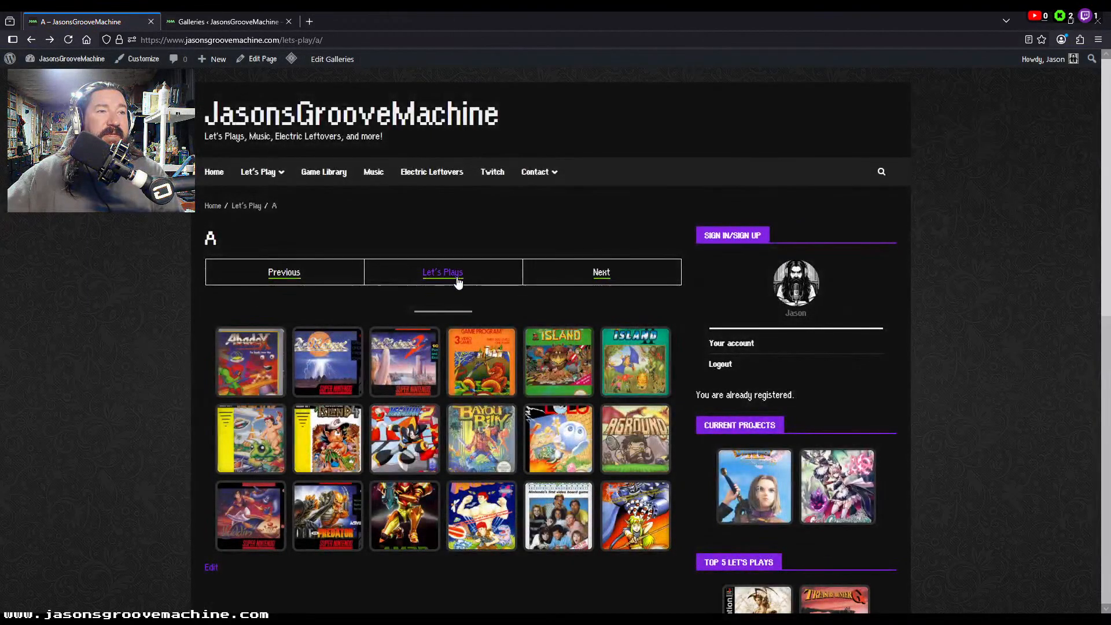
{"action": "left_click", "coordinate": [457, 279]}
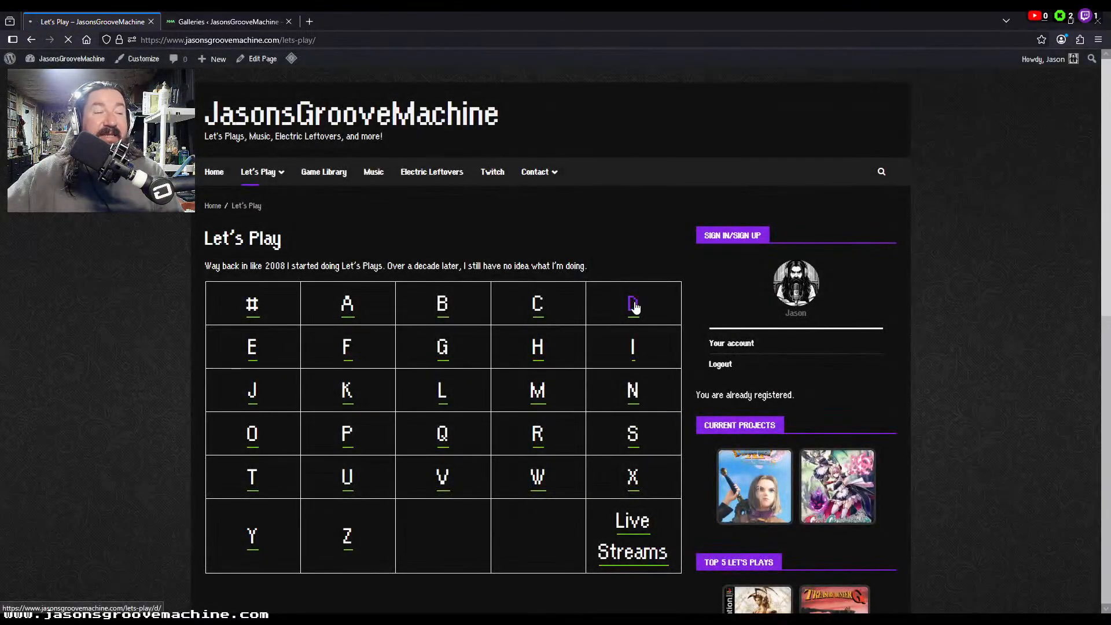
{"action": "left_click", "coordinate": [634, 305]}
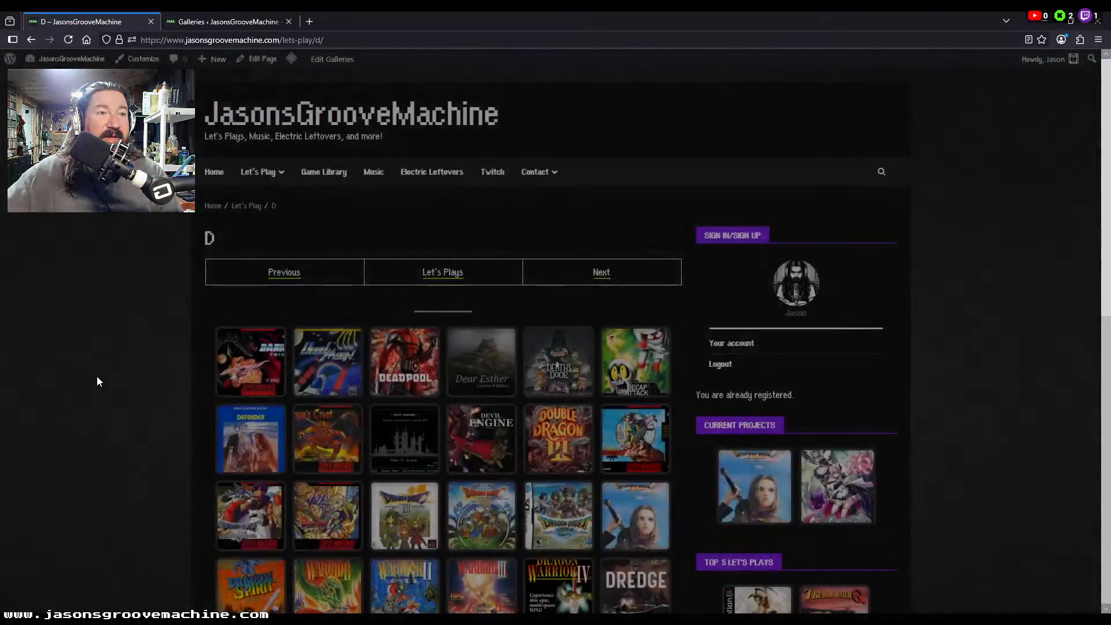
{"action": "scroll", "coordinate": [97, 381], "scroll_direction": "down", "scroll_amount": 2}
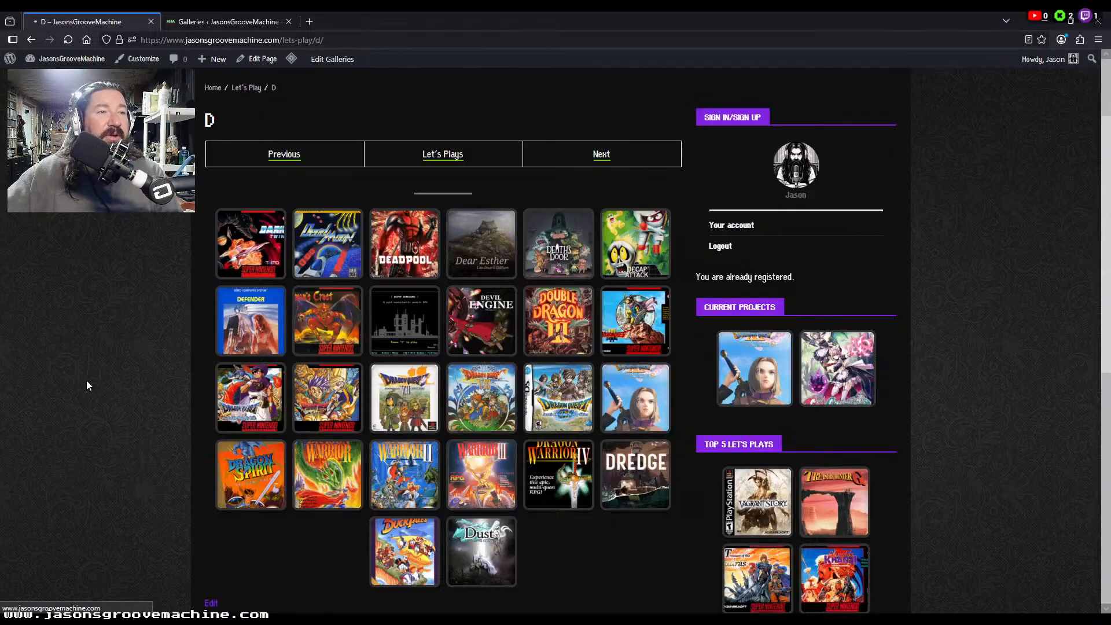
{"action": "key", "text": "alt+Left"}
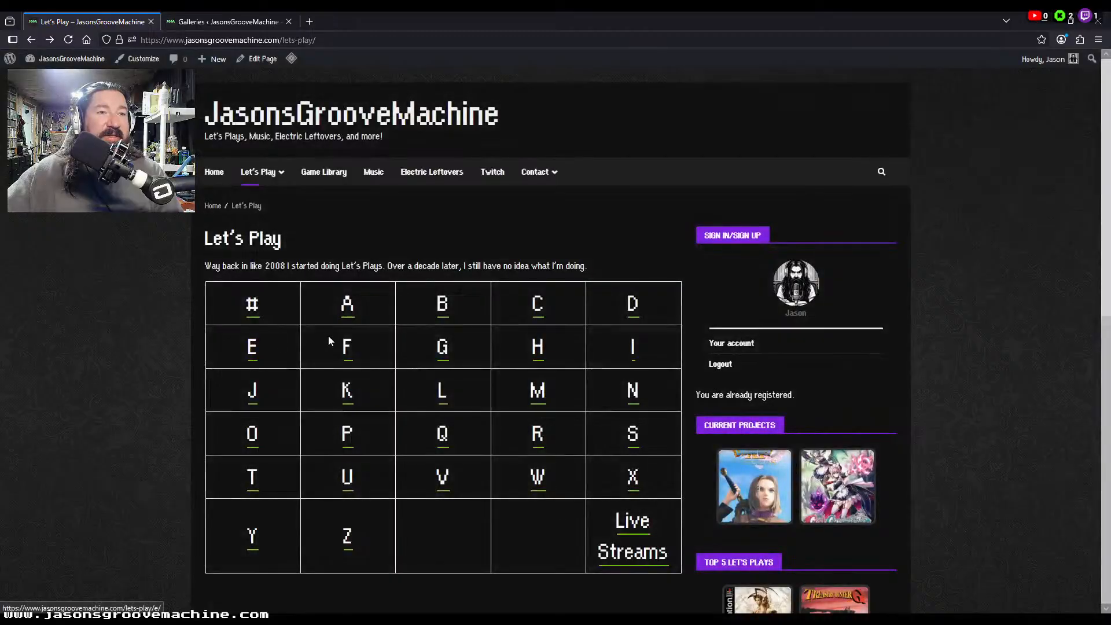
{"action": "left_click", "coordinate": [346, 350]}
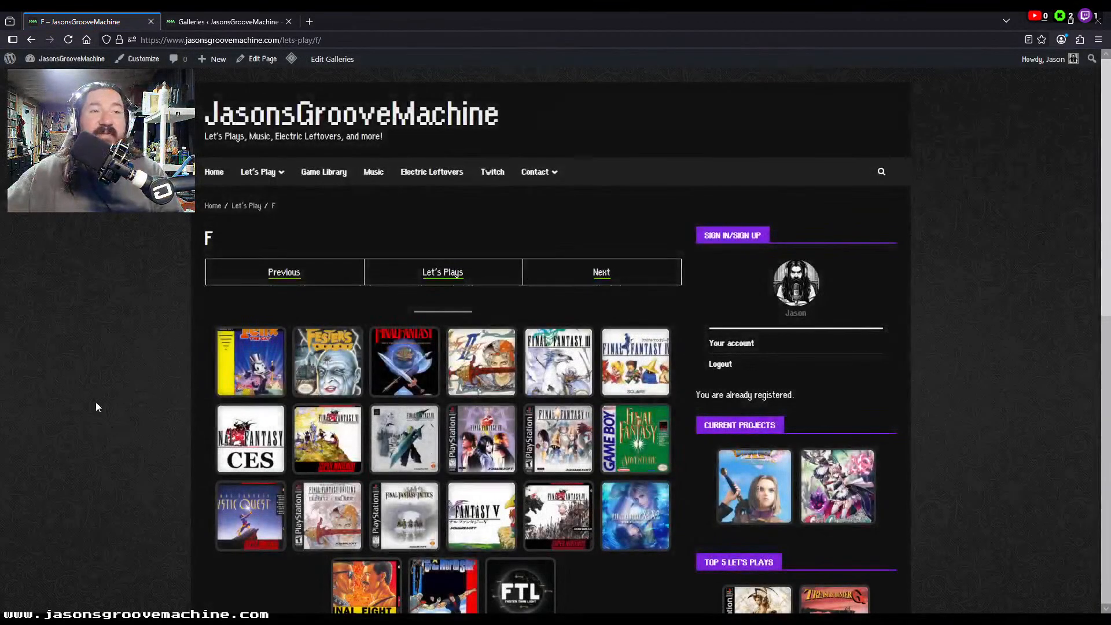
{"action": "scroll", "coordinate": [124, 392], "scroll_direction": "down", "scroll_amount": 2}
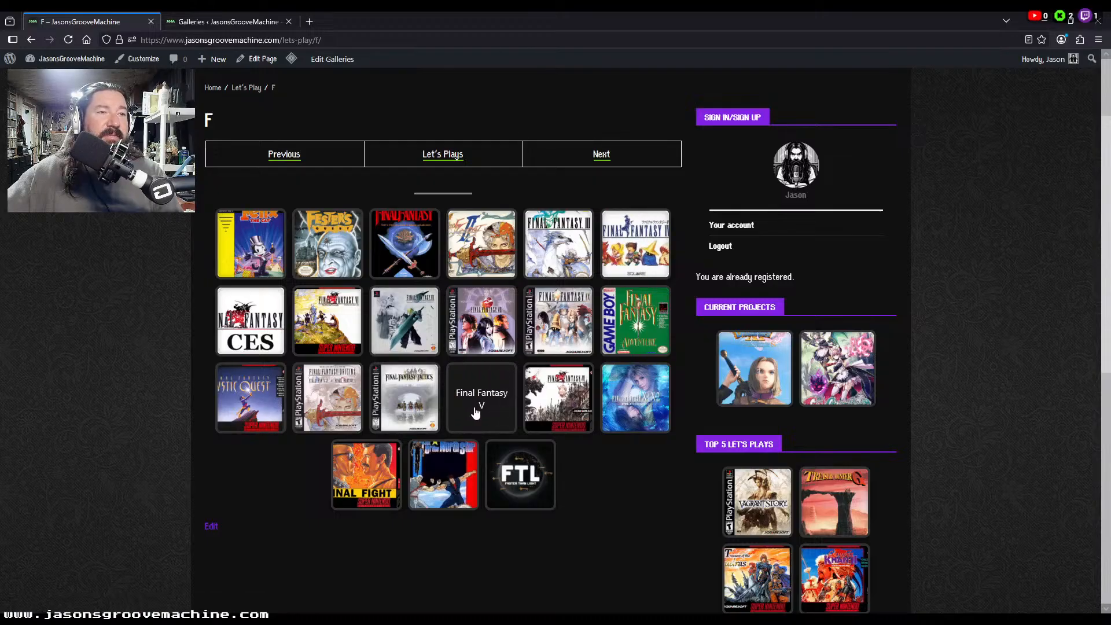
Step: Retitle the Final Fantasy V cover in the media library's game boxes folder f as "Final Fantasy 5"
{"action": "left_click", "coordinate": [220, 23]}
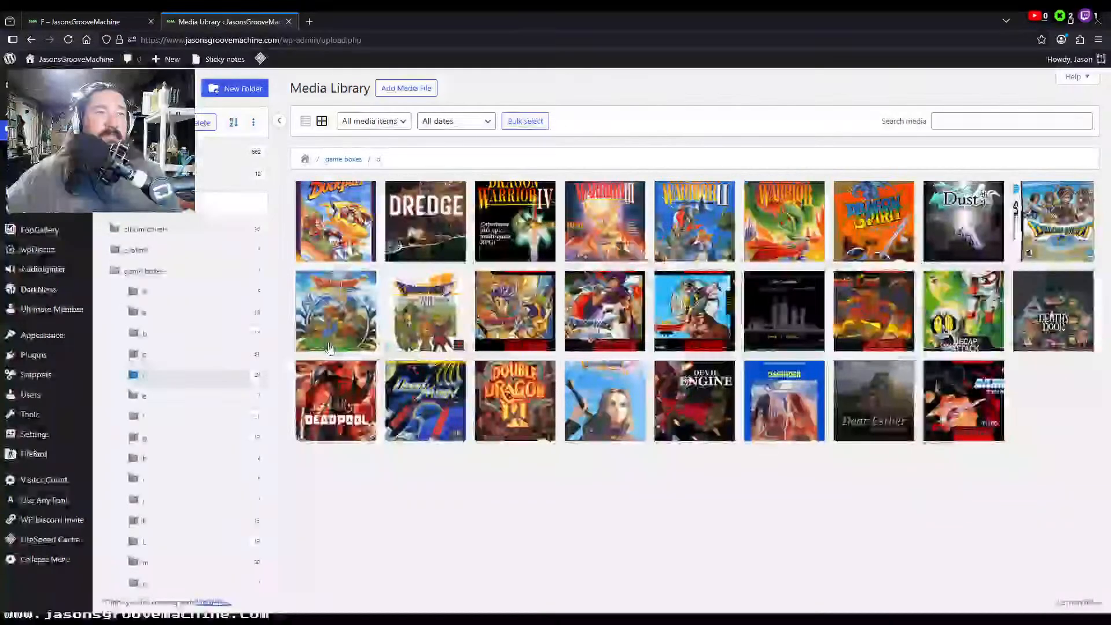
{"action": "left_click", "coordinate": [165, 424]}
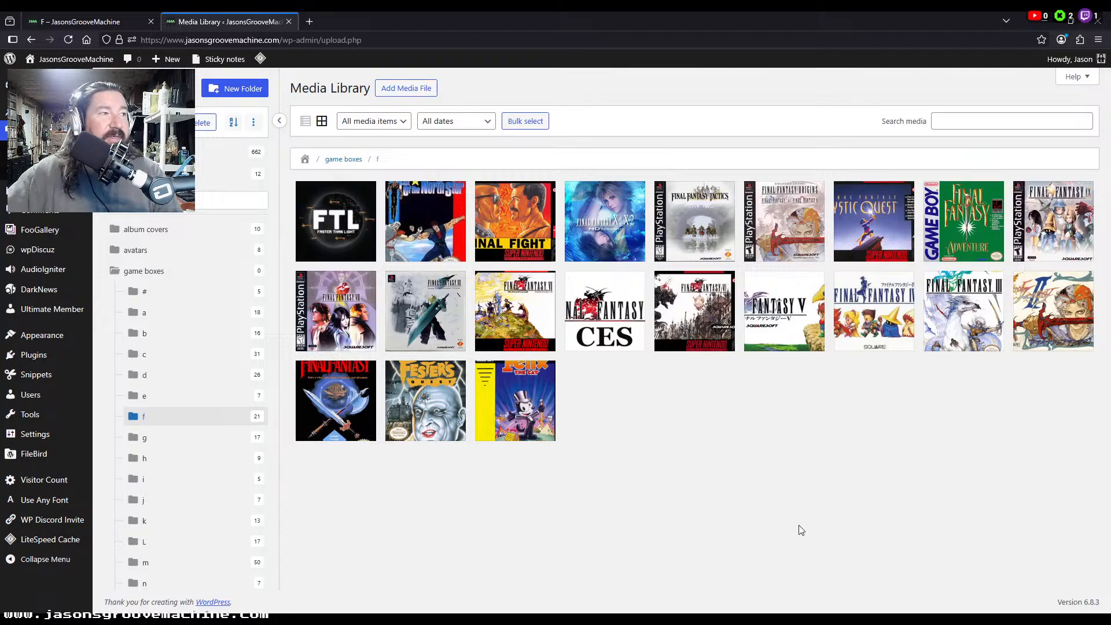
{"action": "left_click", "coordinate": [791, 324]}
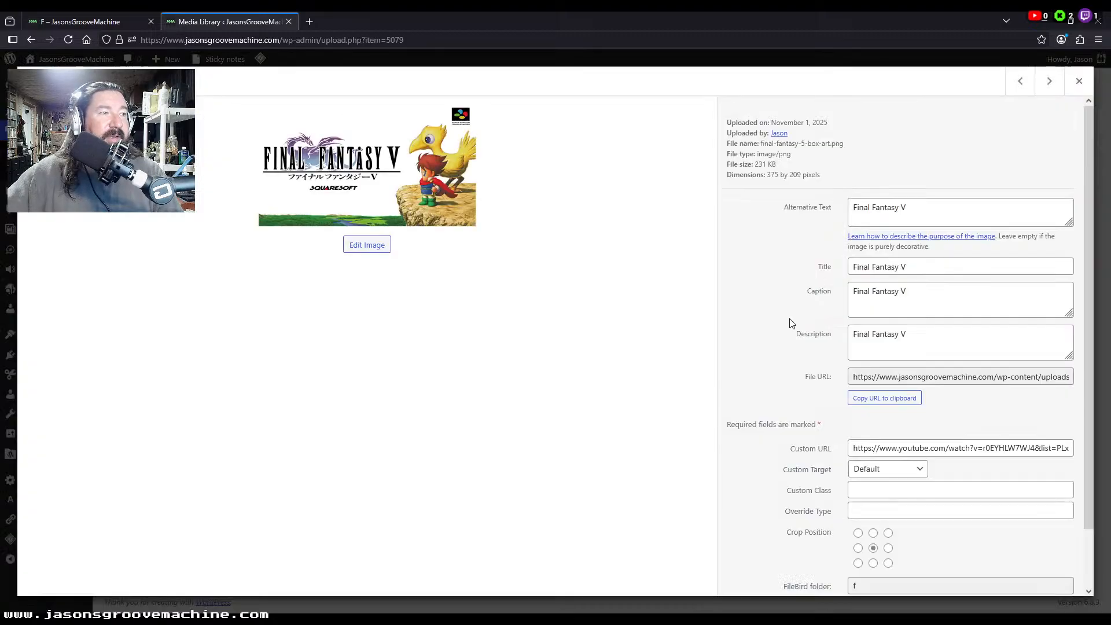
{"action": "left_click", "coordinate": [948, 266]}
{"action": "key", "text": "BackSpace"}
{"action": "type", "text": "5"}
{"action": "left_click", "coordinate": [940, 129]}
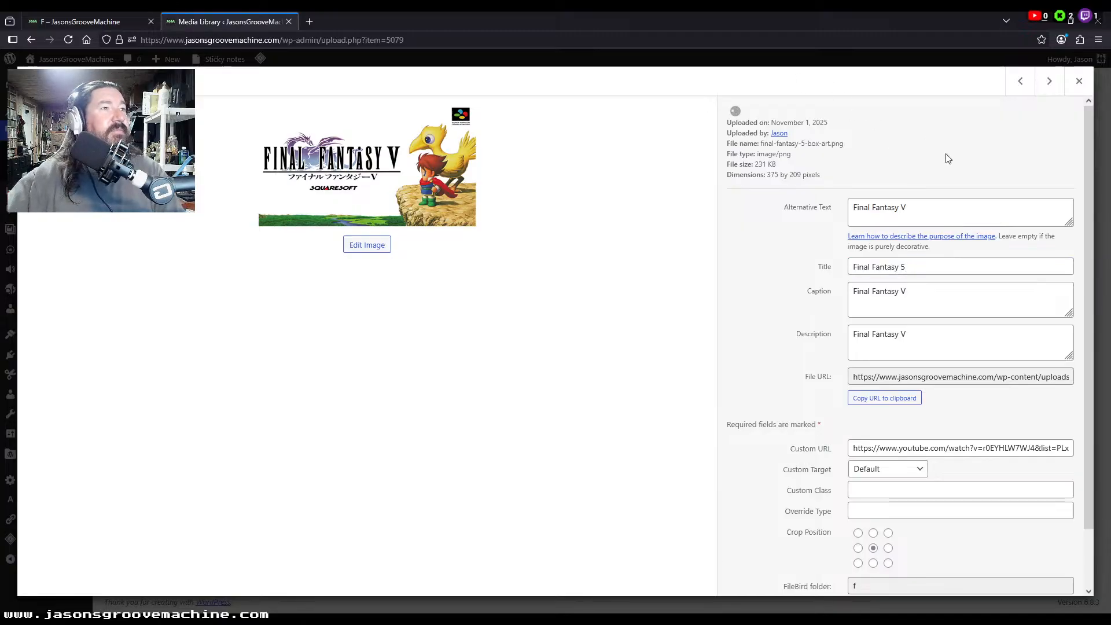
{"action": "left_click", "coordinate": [1079, 82]}
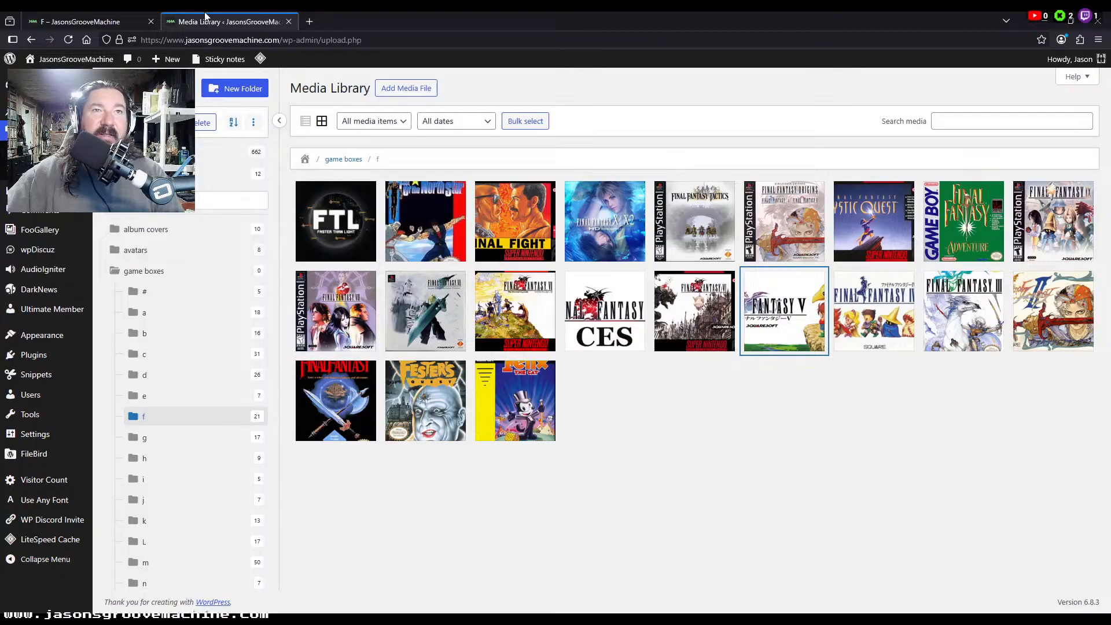
Step: Update the letter F gallery in FooGallery and reload the live letter F page to check its cover order
{"action": "left_click", "coordinate": [92, 22]}
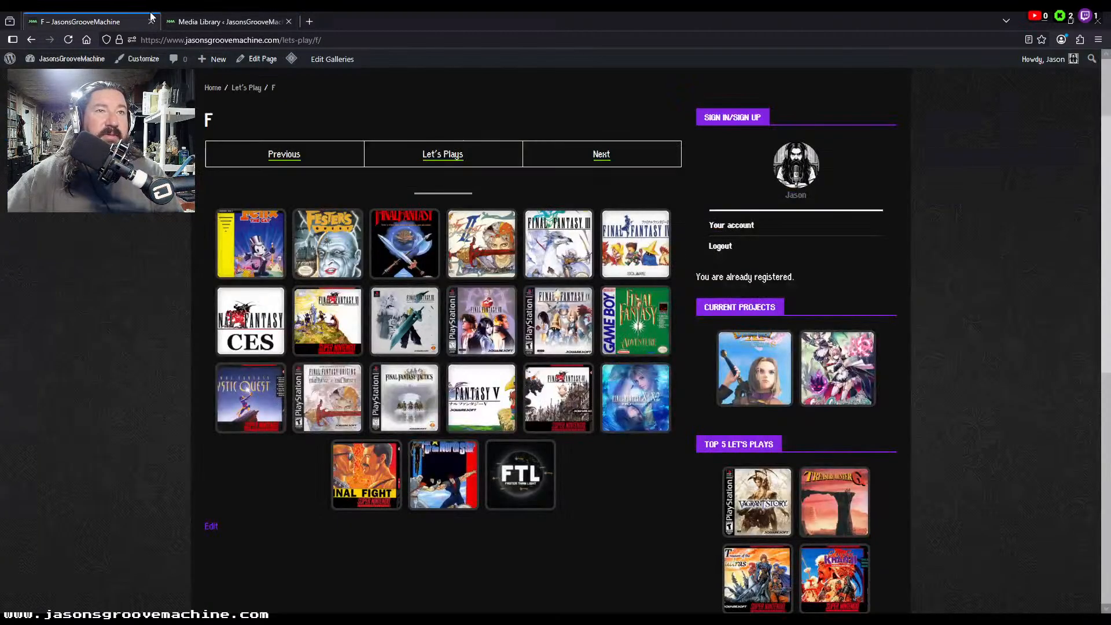
{"action": "left_click", "coordinate": [223, 21]}
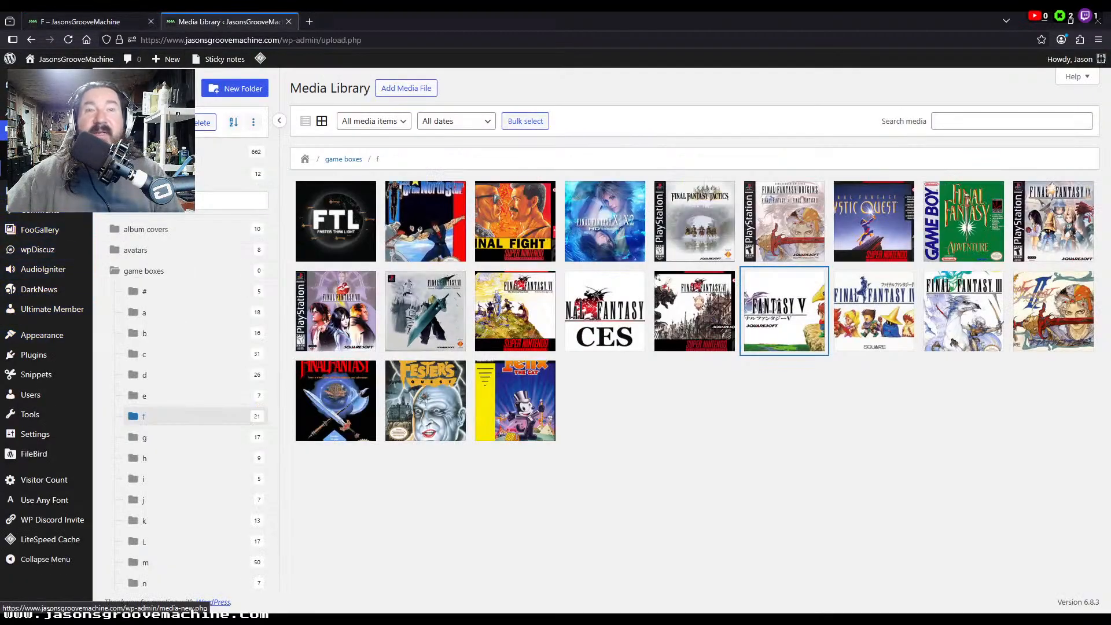
{"action": "mouse_move", "coordinate": [56, 239]}
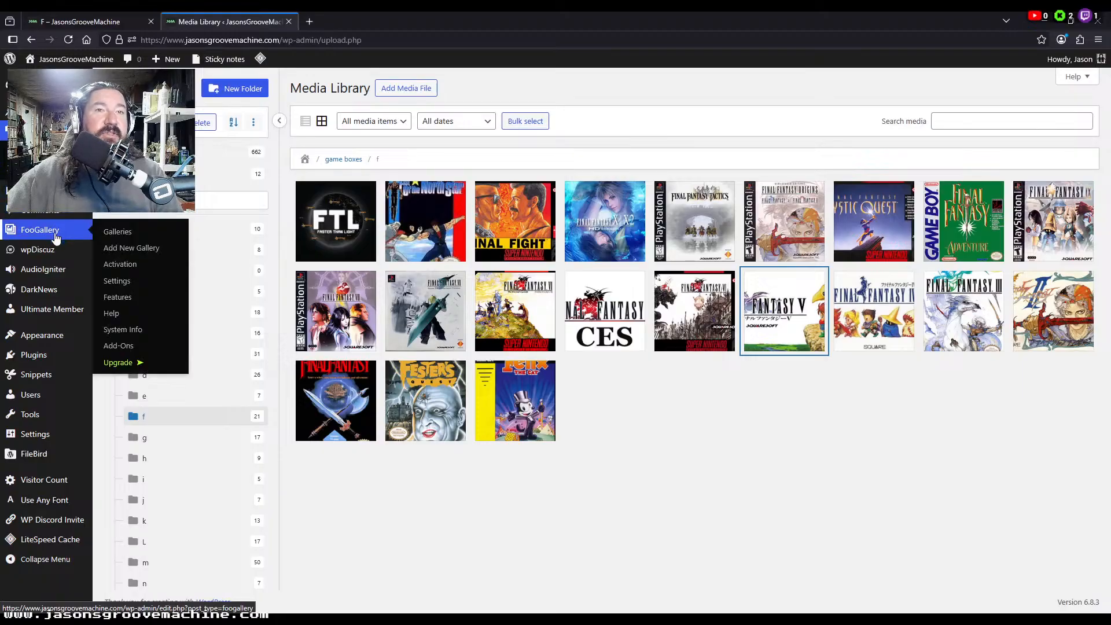
{"action": "left_click", "coordinate": [129, 233]}
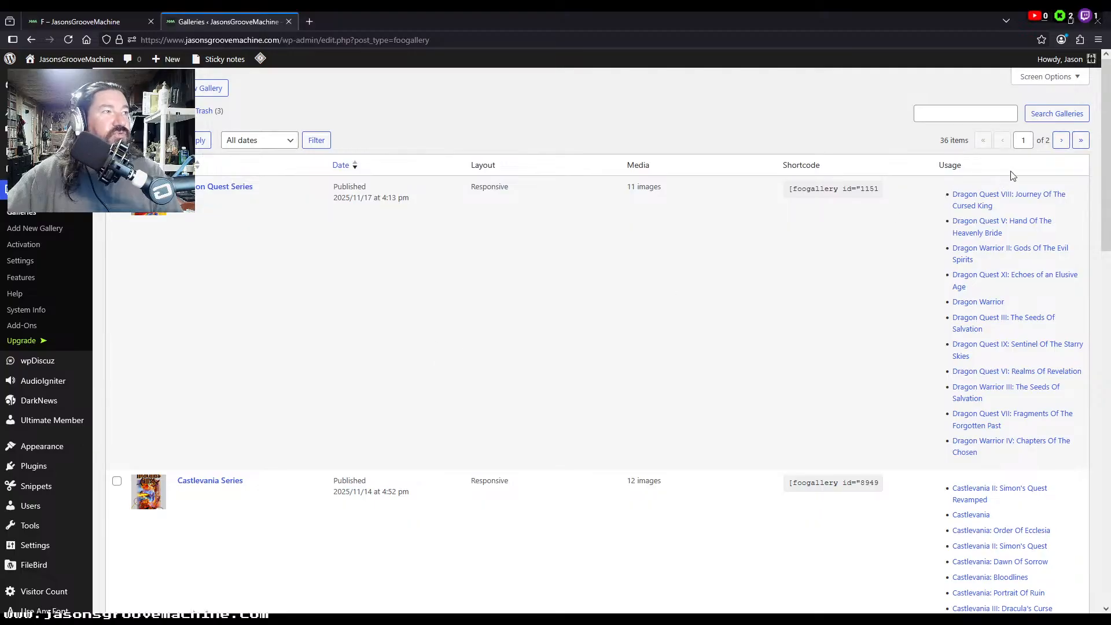
{"action": "left_click", "coordinate": [1061, 141]}
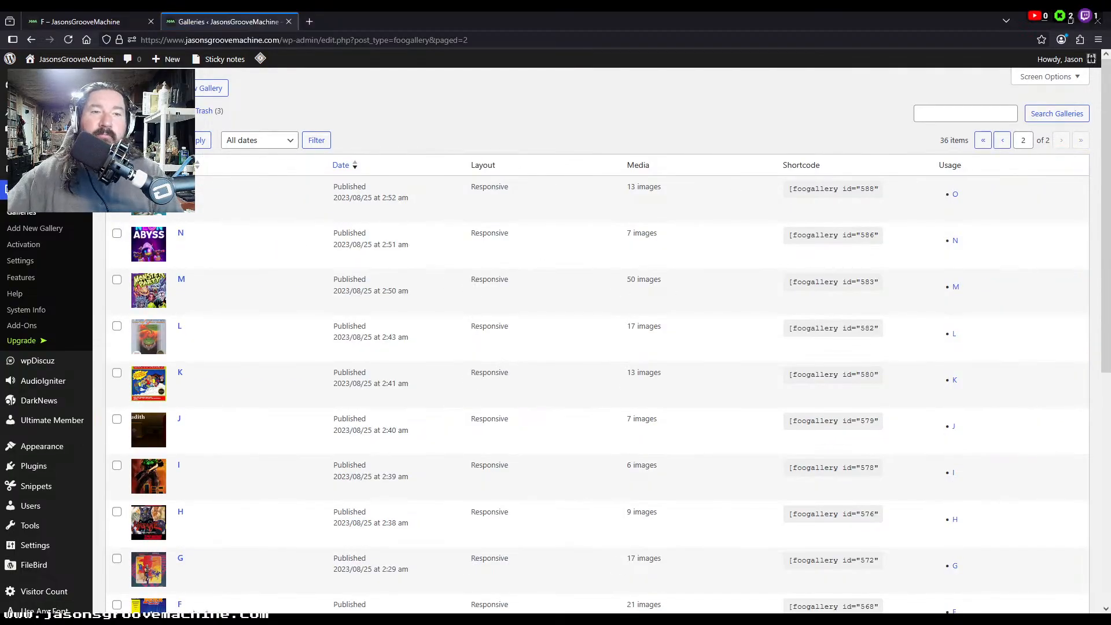
{"action": "scroll", "coordinate": [347, 388], "scroll_direction": "down", "scroll_amount": 3}
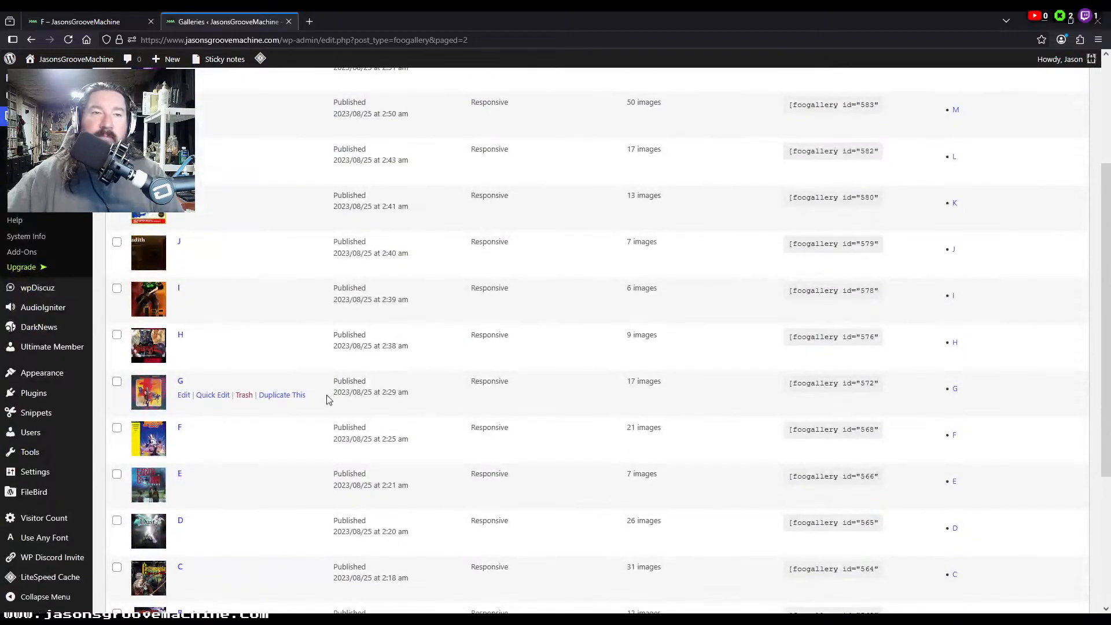
{"action": "left_click", "coordinate": [179, 427]}
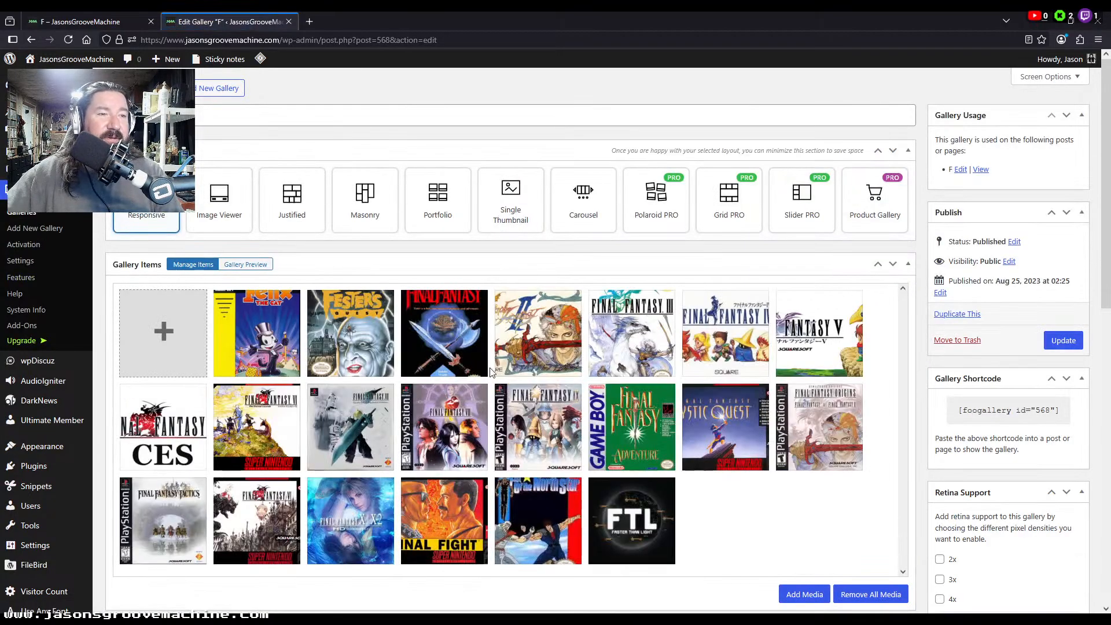
{"action": "left_click", "coordinate": [1060, 341]}
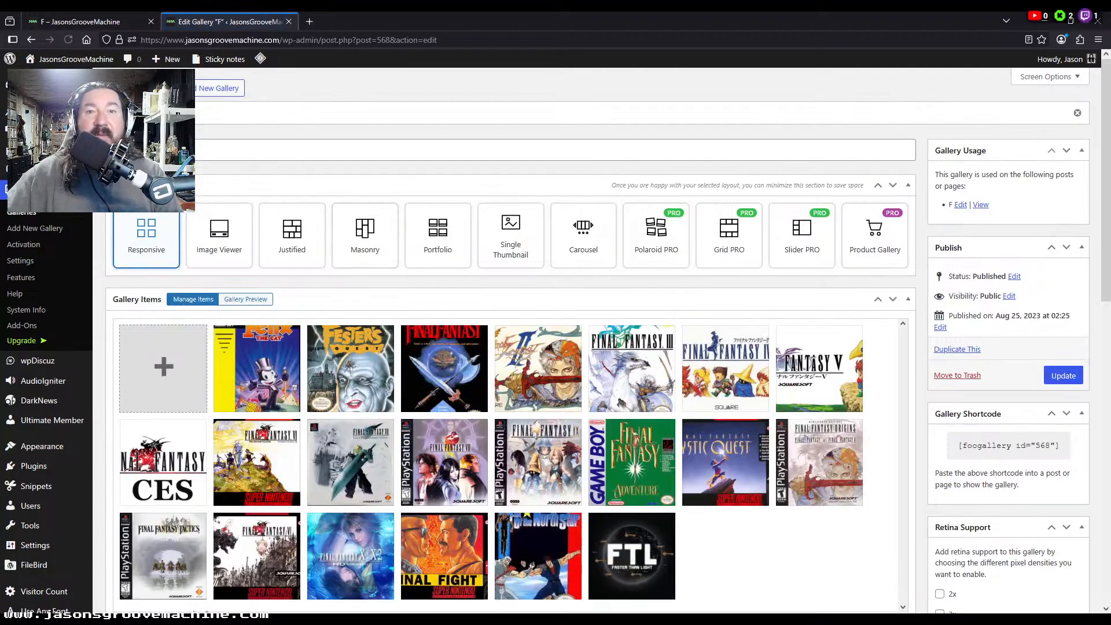
{"action": "left_click", "coordinate": [91, 23]}
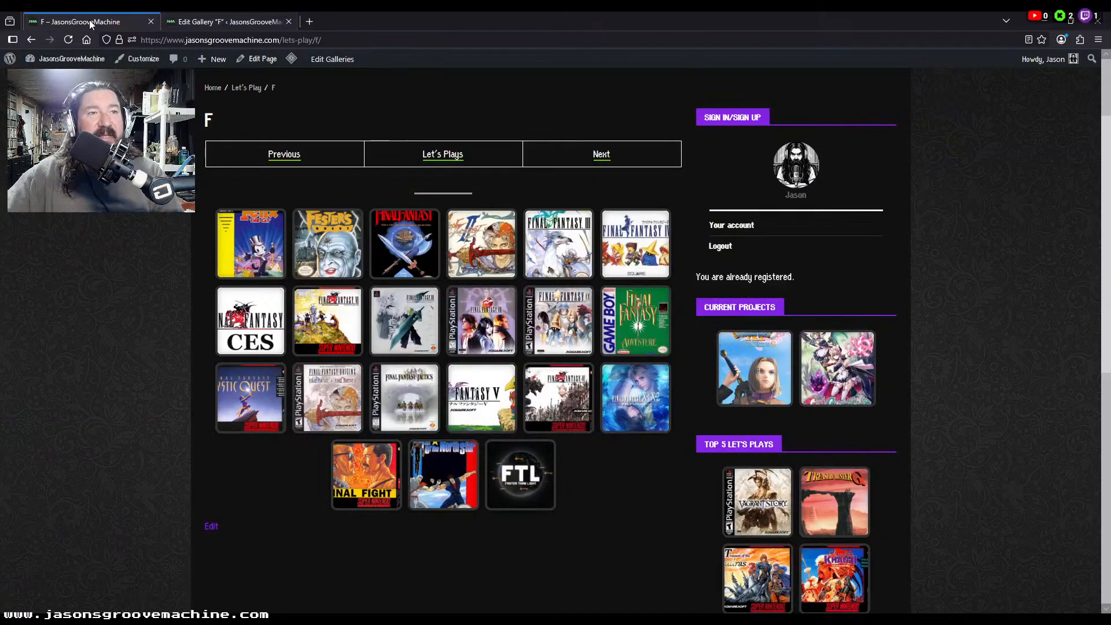
{"action": "left_click", "coordinate": [70, 39]}
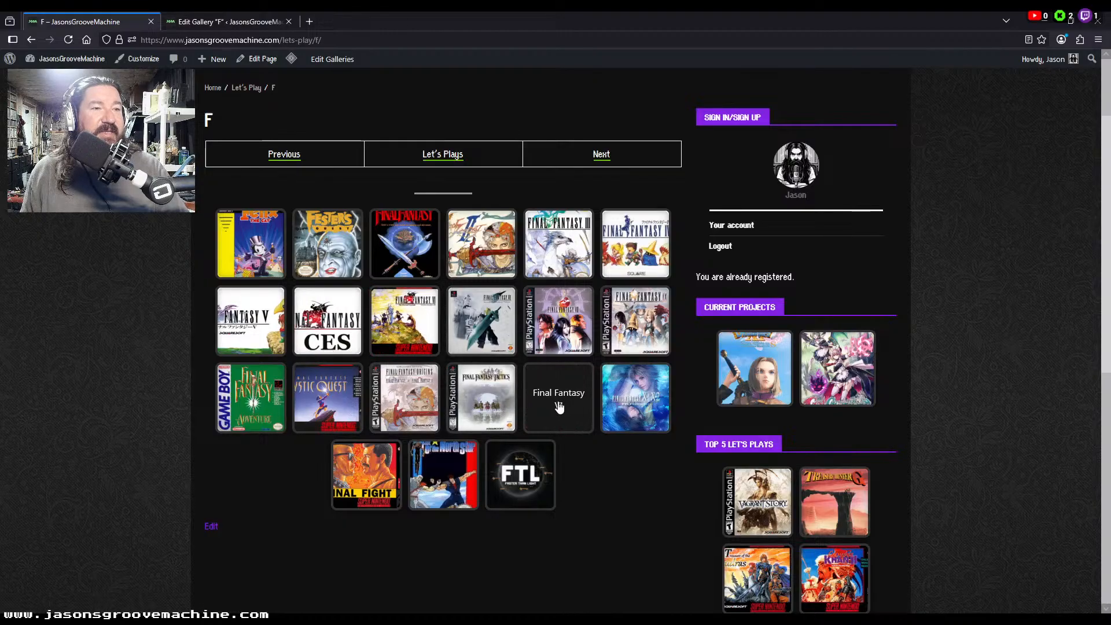
Step: Replace the Roman numeral in the Final Fantasy VI cover's title with an Arabic numeral, save its details, and update the F gallery
{"action": "key", "text": "ctrl+Tab"}
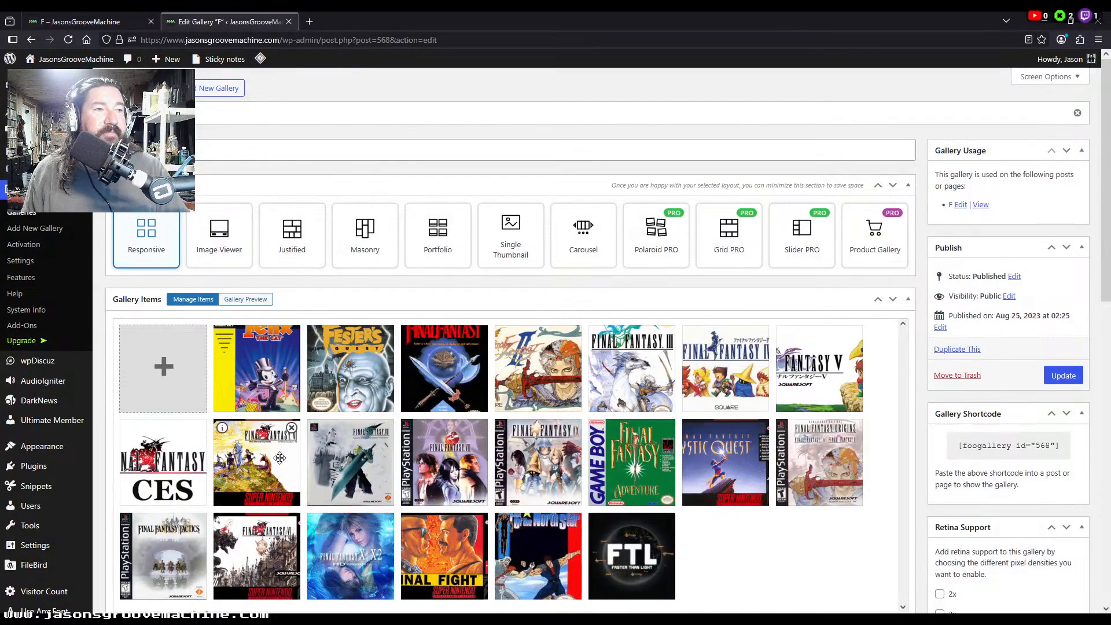
{"action": "left_click", "coordinate": [222, 428]}
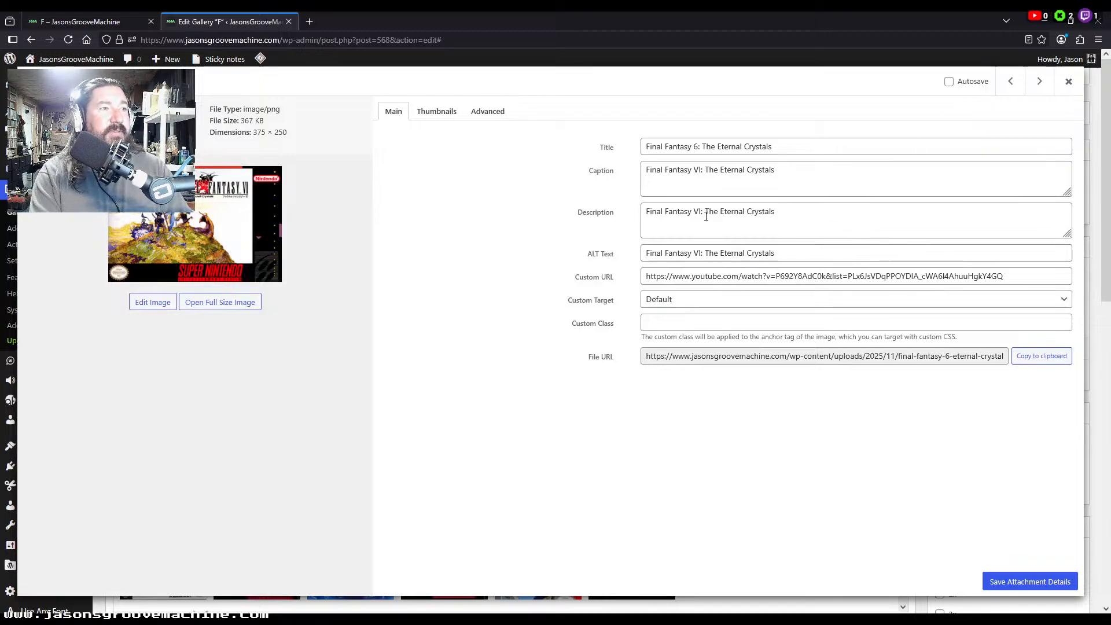
{"action": "left_click", "coordinate": [1039, 82]}
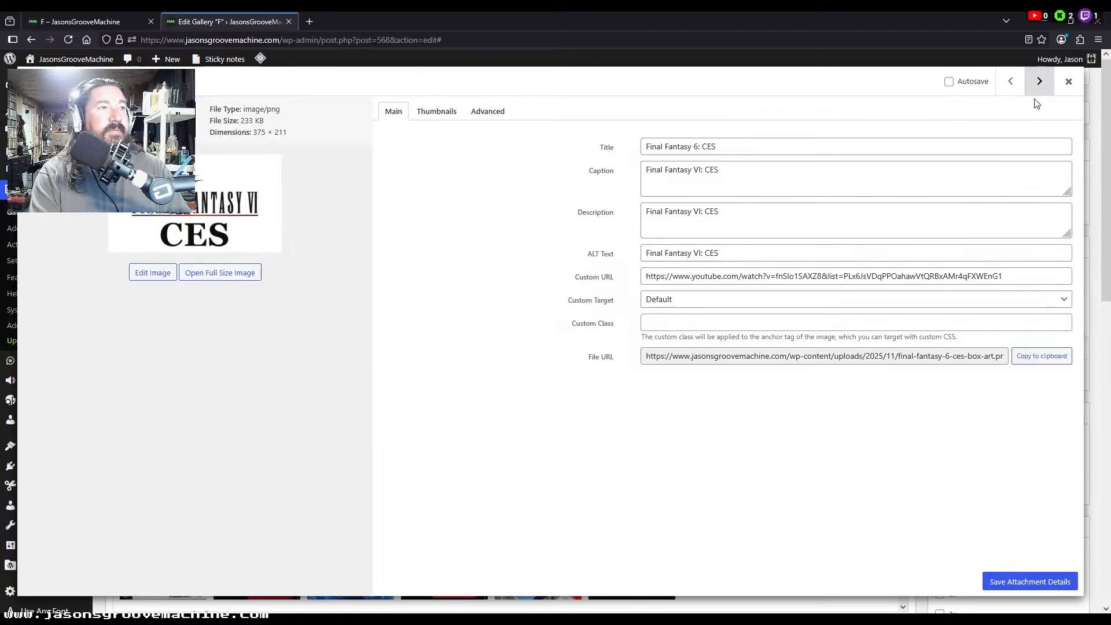
{"action": "left_click", "coordinate": [1042, 92]}
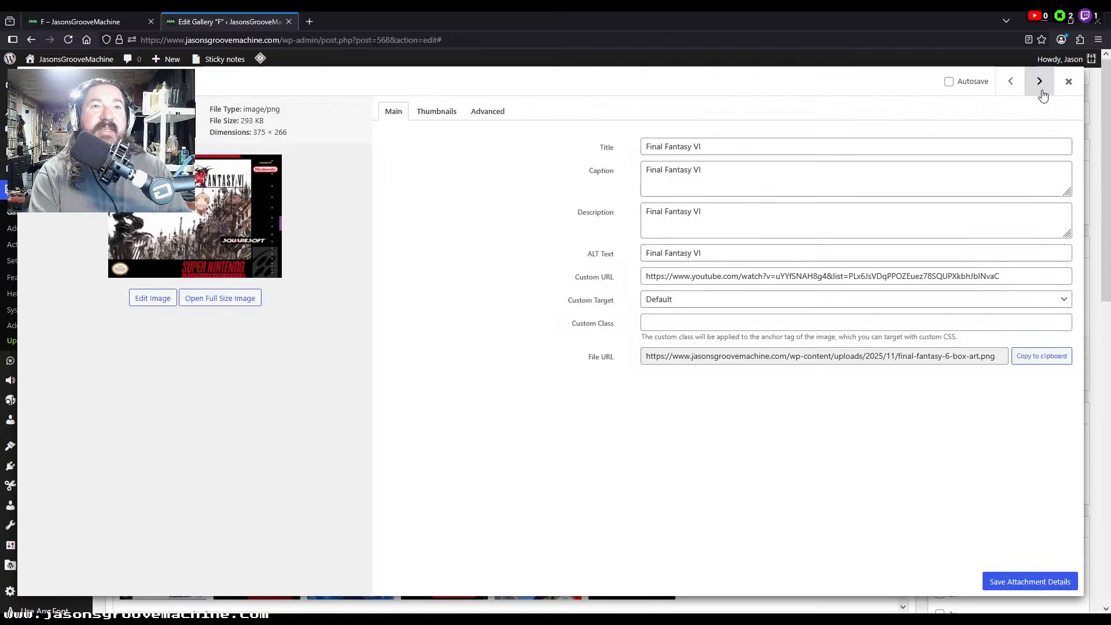
{"action": "left_click", "coordinate": [732, 145]}
{"action": "key", "text": "BackSpace"}
{"action": "key", "text": "BackSpace"}
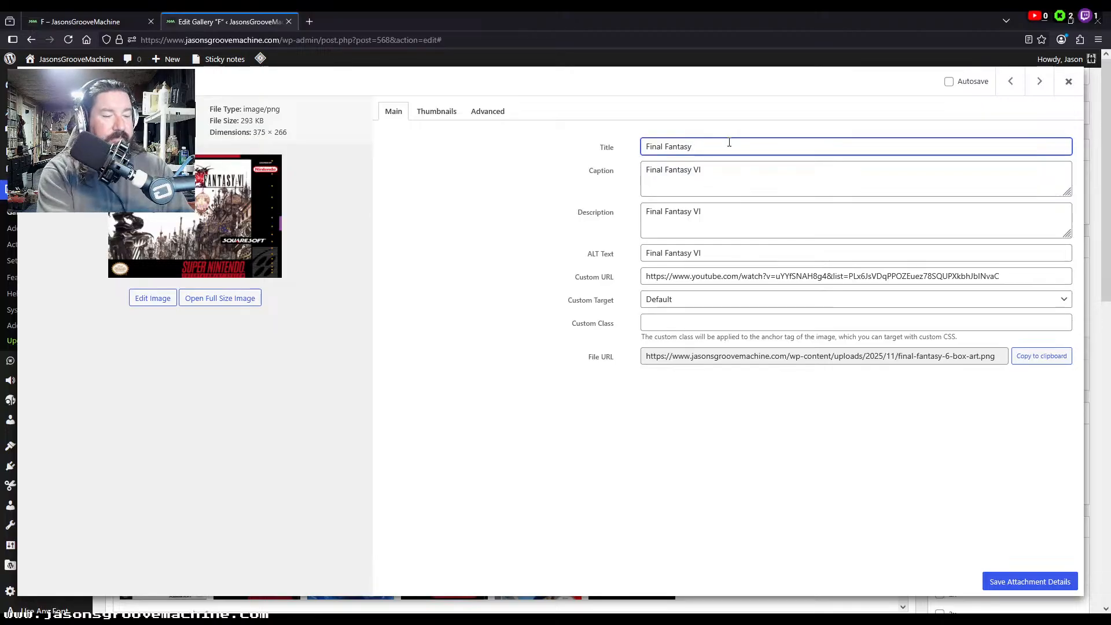
{"action": "left_click", "coordinate": [1006, 583]}
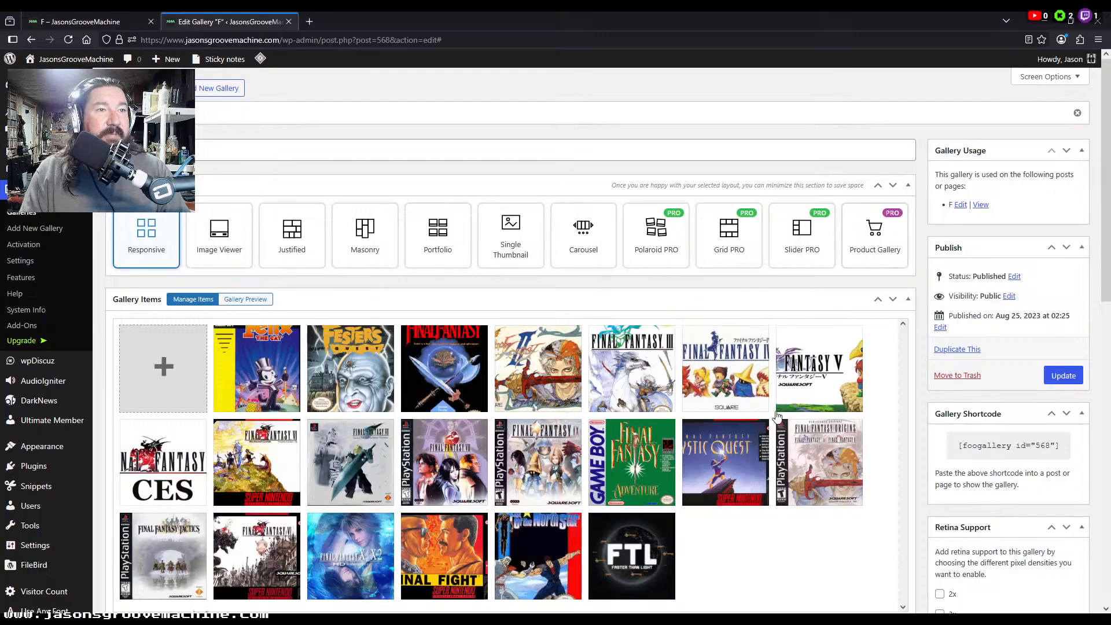
{"action": "left_click", "coordinate": [1062, 377]}
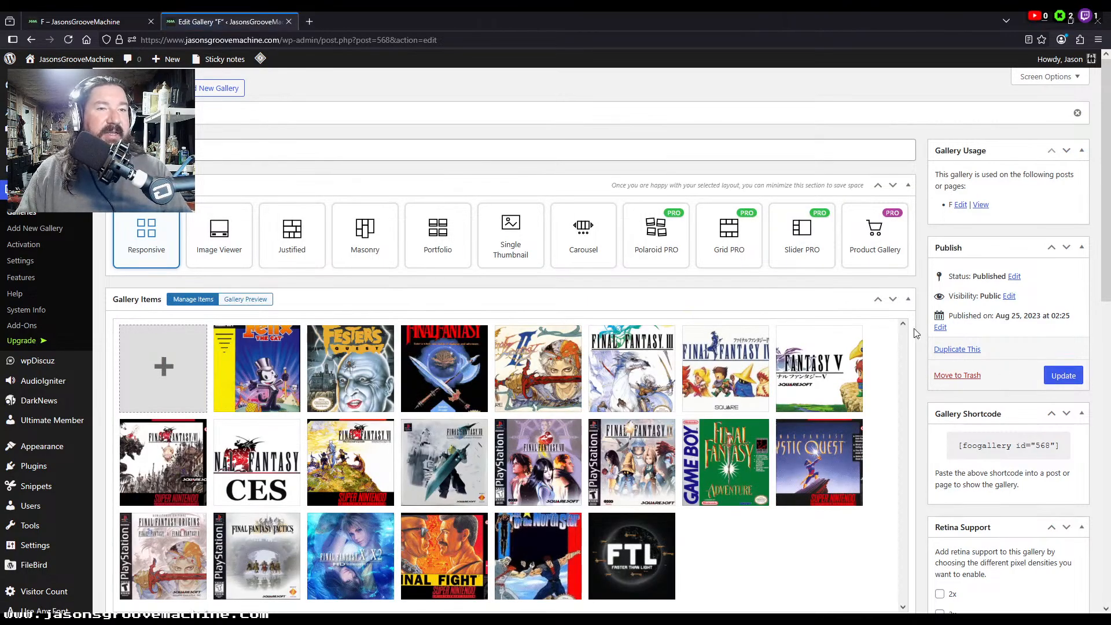
Step: Set the title of the Final Fantasy X/X-2 cover to "Final Fantasy 10", save its attachment details, and update the F gallery
{"action": "scroll", "coordinate": [933, 326], "scroll_direction": "down", "scroll_amount": 3}
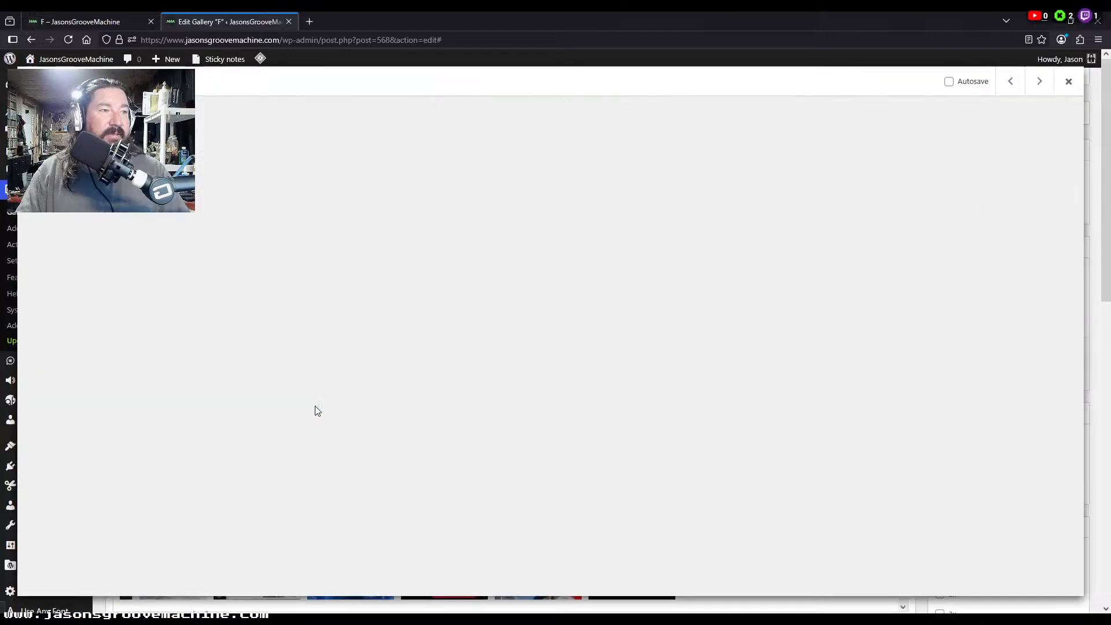
{"action": "left_click", "coordinate": [316, 404]}
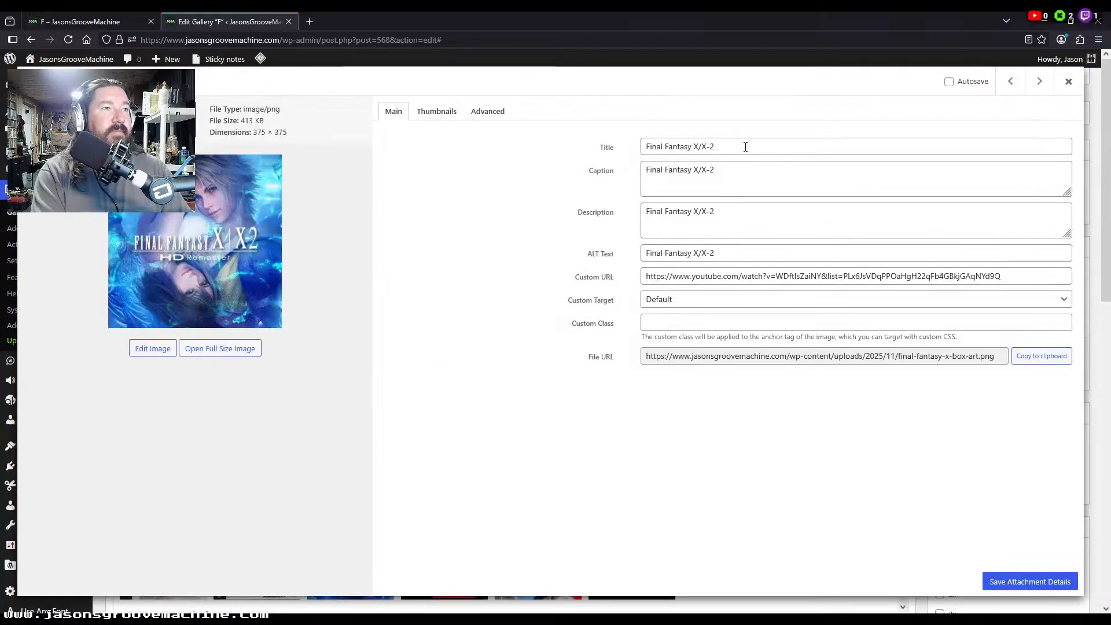
{"action": "left_click_drag", "start_coordinate": [744, 146], "coordinate": [689, 145]}
{"action": "type", "text": "10"}
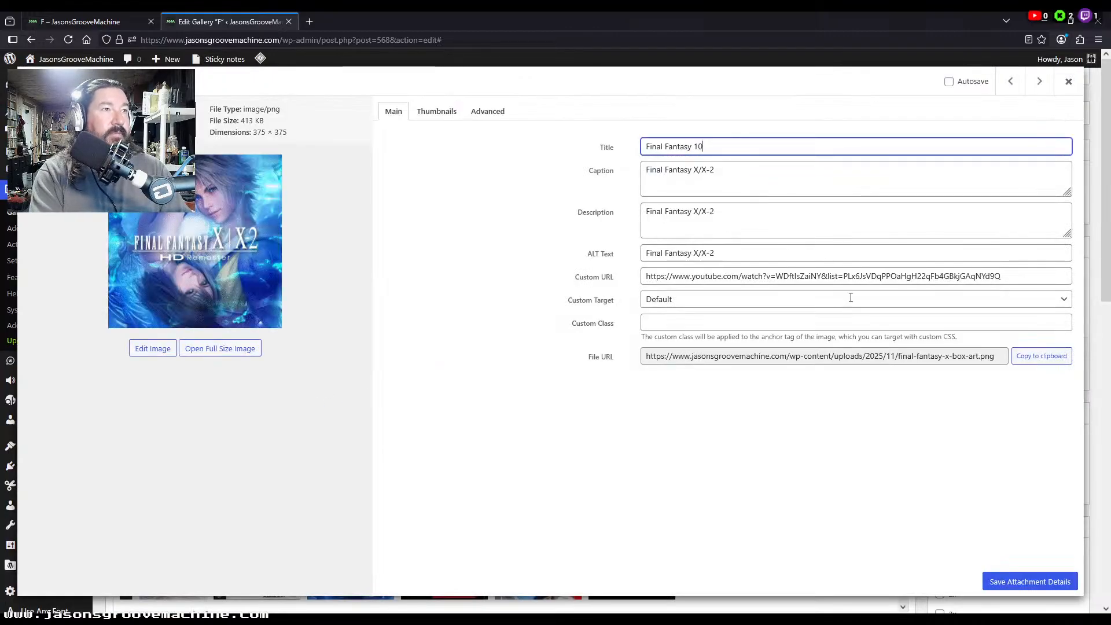
{"action": "left_click", "coordinate": [1018, 583]}
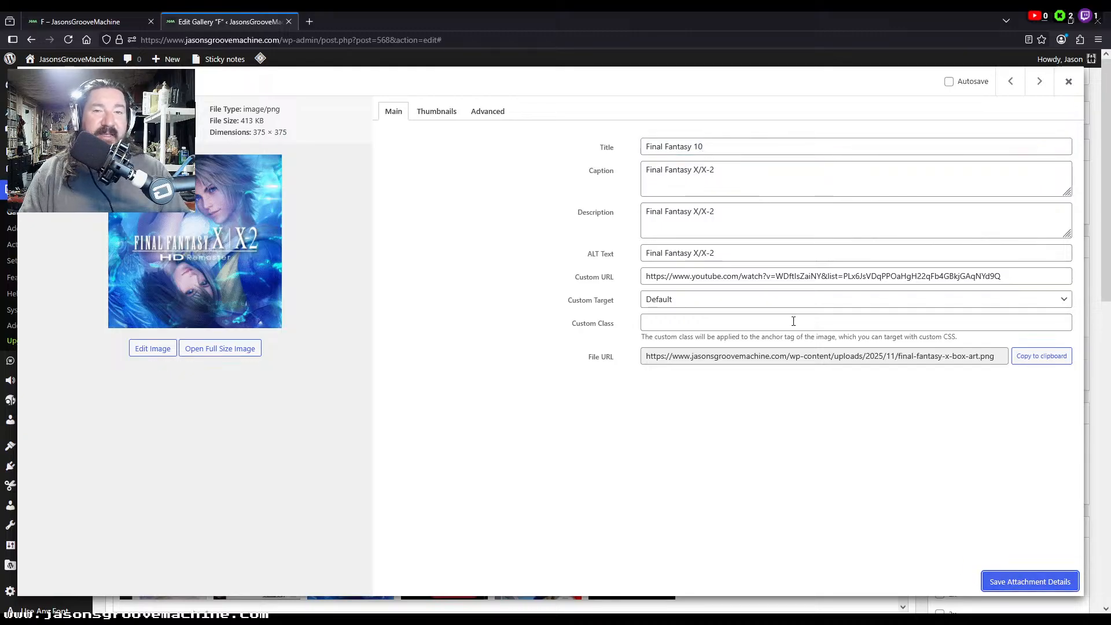
{"action": "left_click", "coordinate": [1069, 83]}
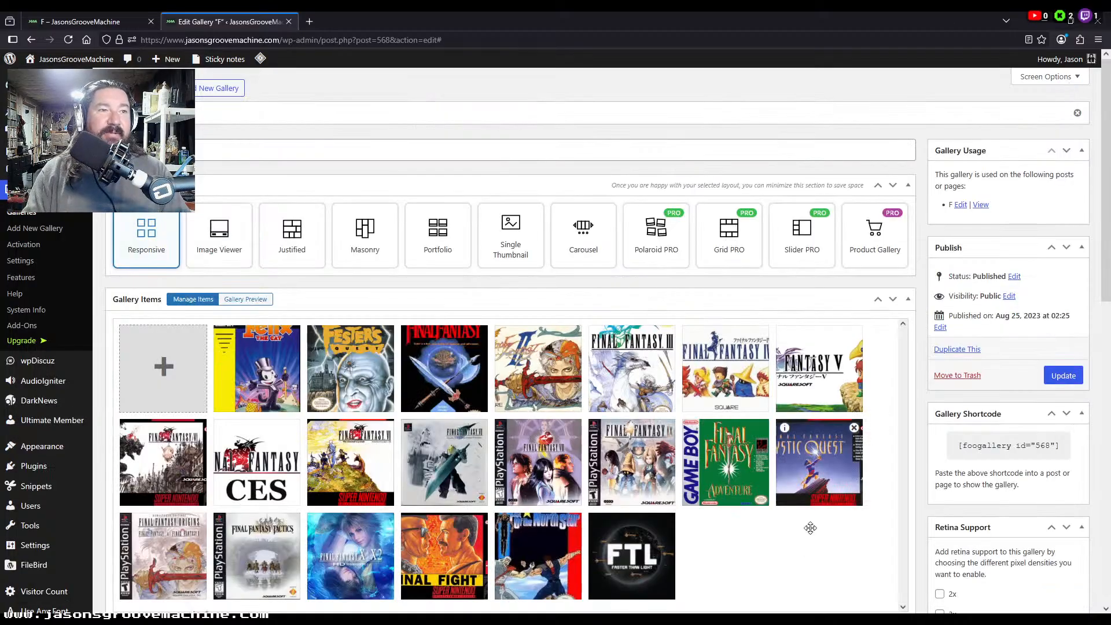
{"action": "left_click", "coordinate": [1063, 376]}
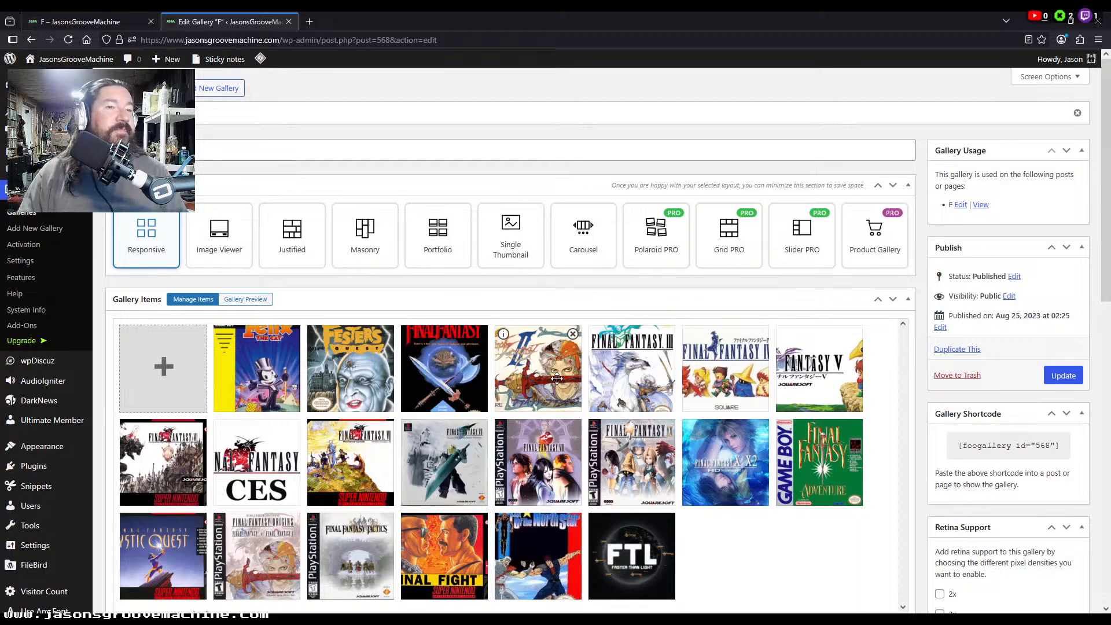
Step: Review the F gallery's cover order, then check the covers on the live letter pages from G through L
{"action": "scroll", "coordinate": [557, 379], "scroll_direction": "down", "scroll_amount": 1}
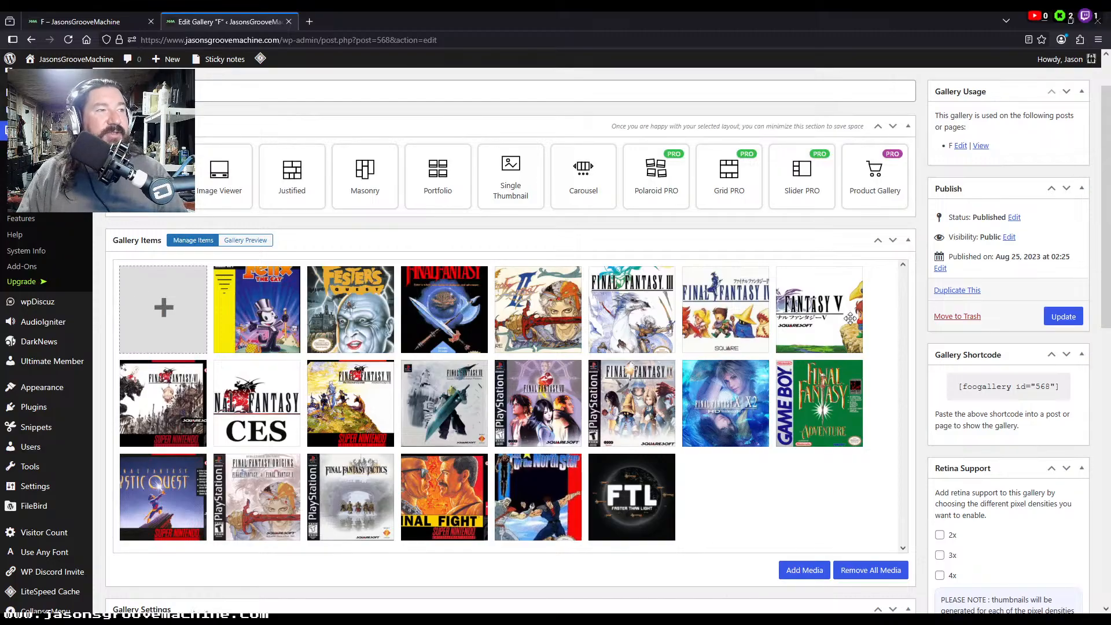
{"action": "left_click", "coordinate": [98, 19]}
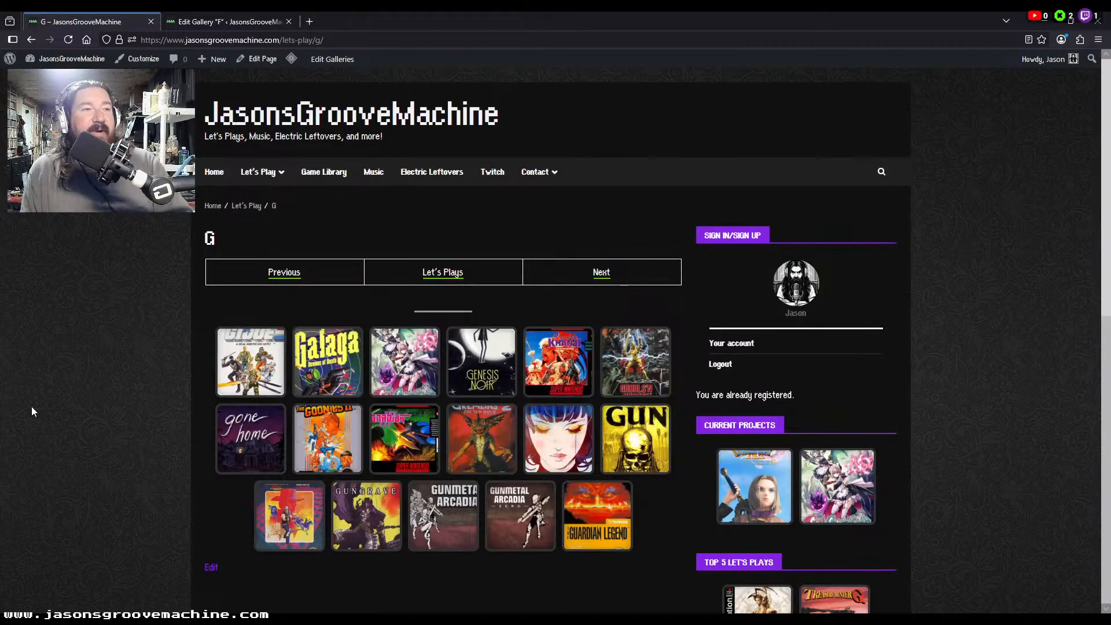
{"action": "scroll", "coordinate": [90, 404], "scroll_direction": "down", "scroll_amount": 1}
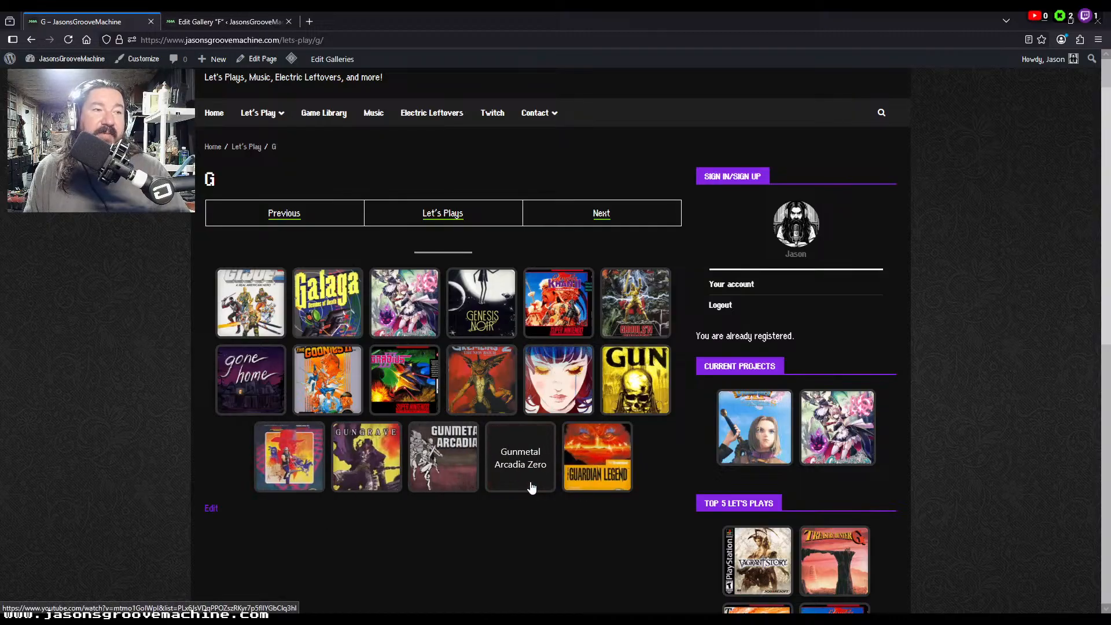
{"action": "left_click", "coordinate": [606, 218]}
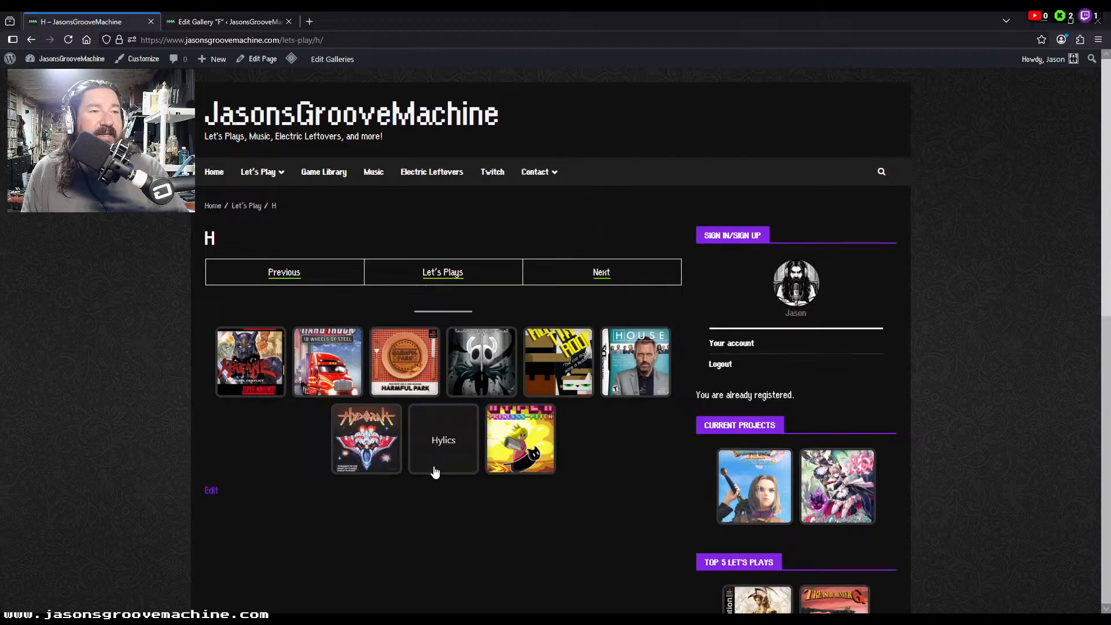
{"action": "left_click", "coordinate": [602, 279]}
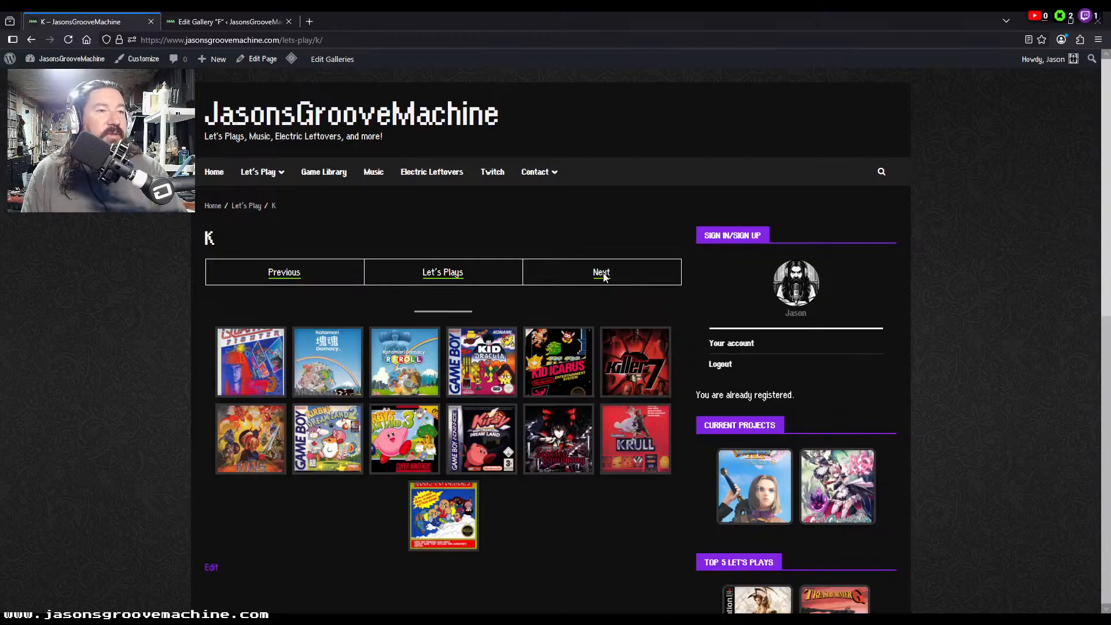
{"action": "left_click", "coordinate": [603, 273]}
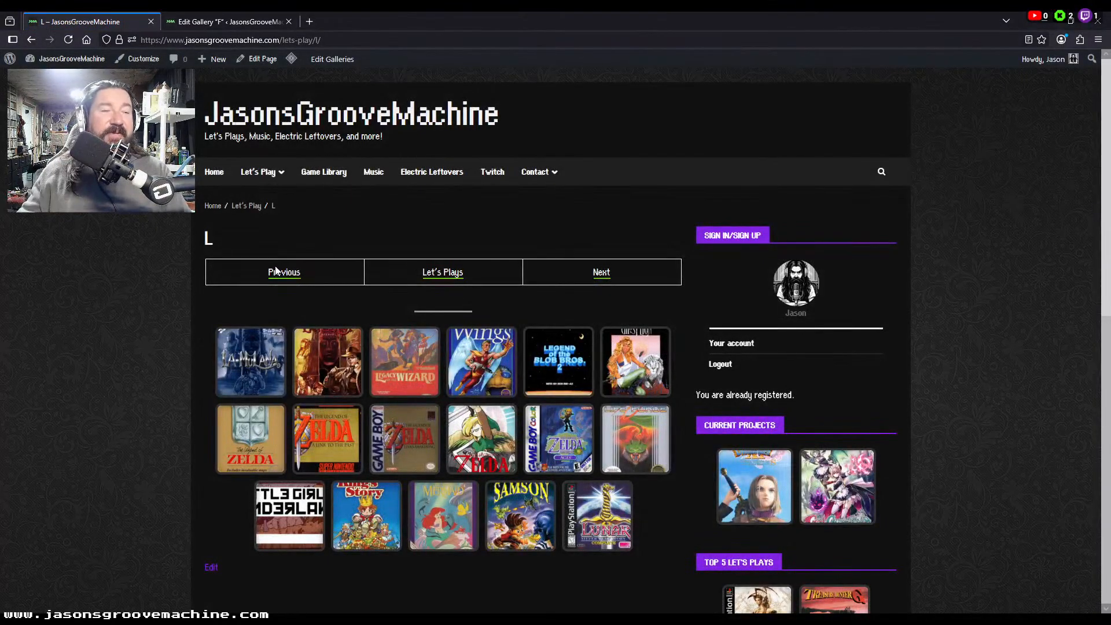
{"action": "left_click", "coordinate": [289, 279]}
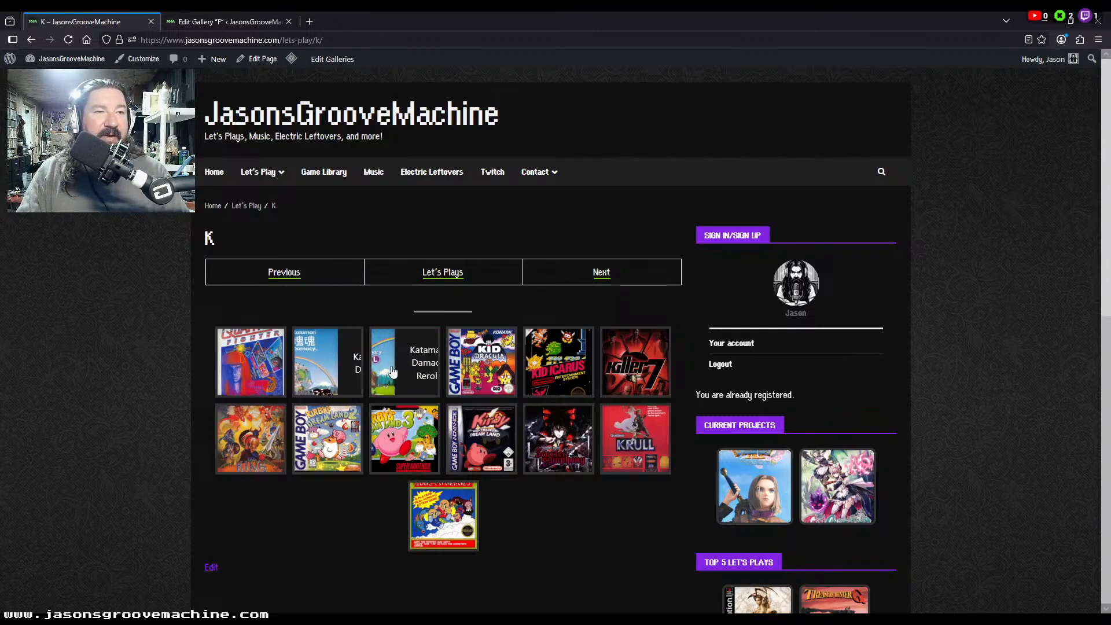
{"action": "left_click", "coordinate": [597, 274]}
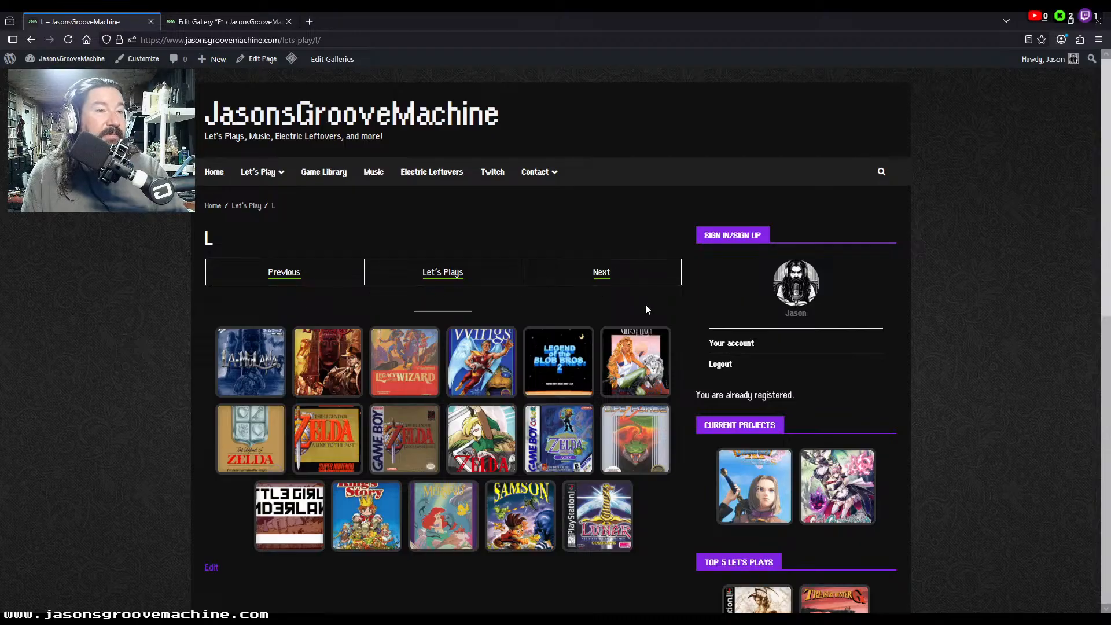
Step: Open the live letter M page and examine the order of all its covers
{"action": "left_click", "coordinate": [600, 280]}
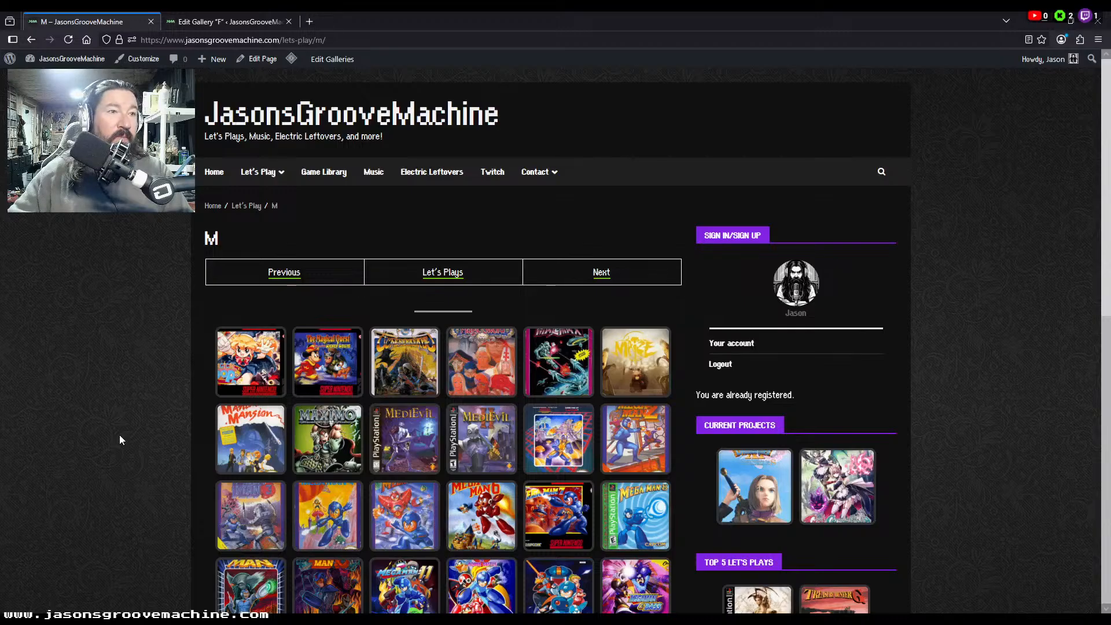
{"action": "scroll", "coordinate": [120, 435], "scroll_direction": "down", "scroll_amount": 3}
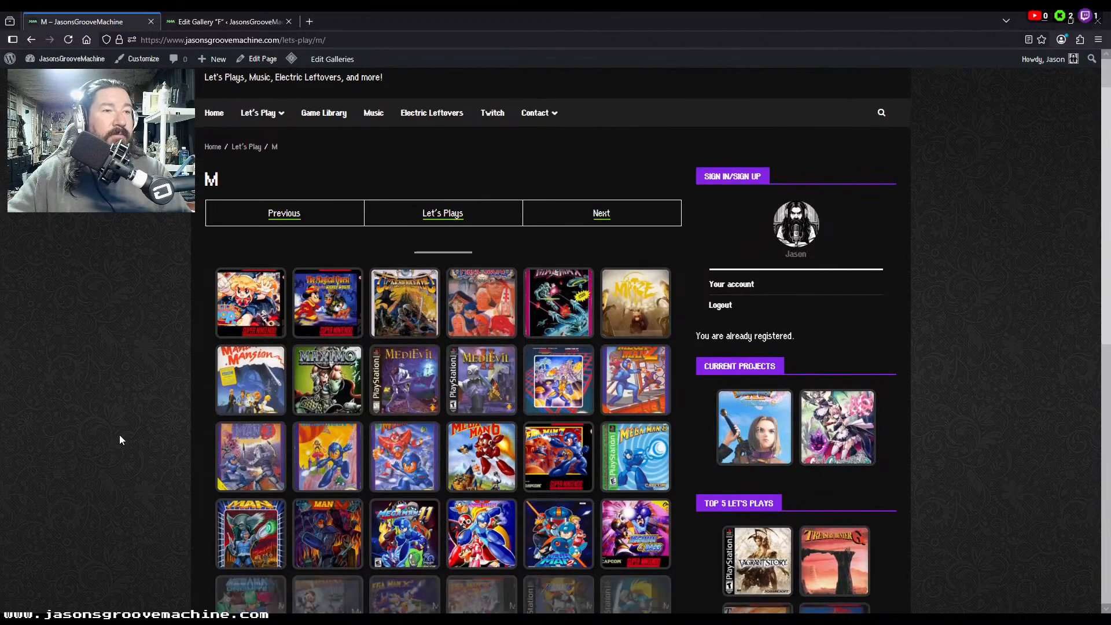
{"action": "scroll", "coordinate": [120, 440], "scroll_direction": "down", "scroll_amount": 1}
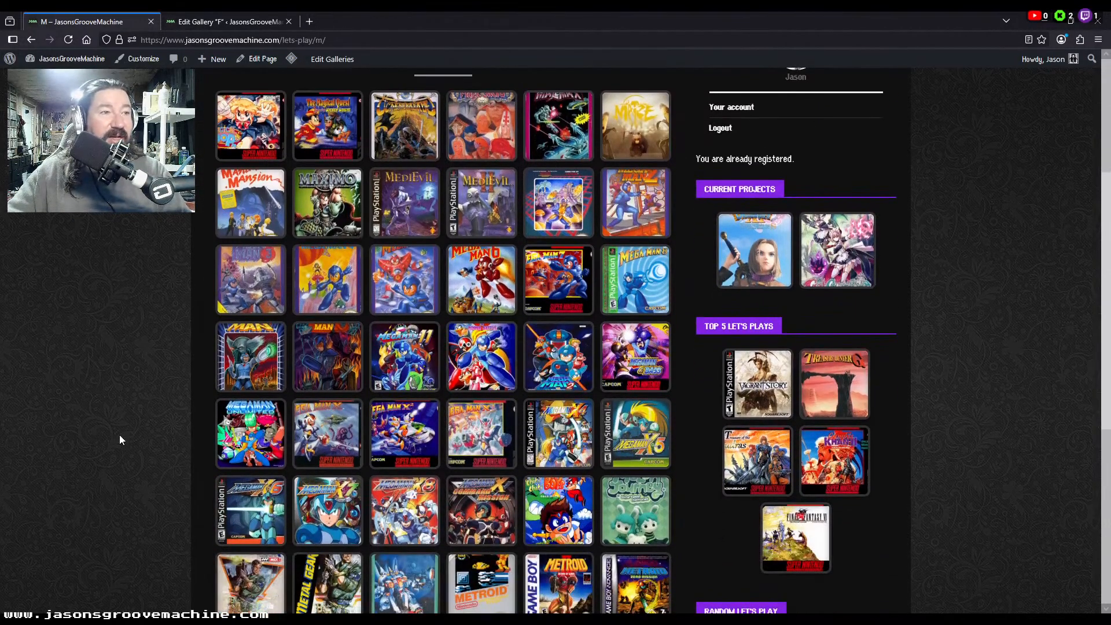
{"action": "scroll", "coordinate": [119, 439], "scroll_direction": "down", "scroll_amount": 2}
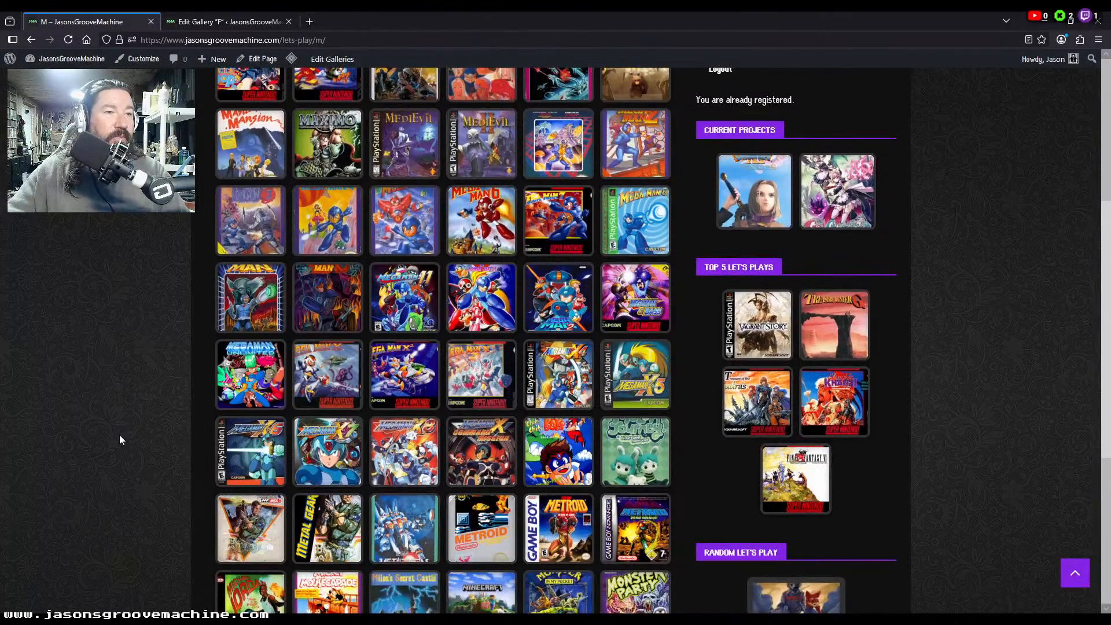
{"action": "scroll", "coordinate": [119, 439], "scroll_direction": "down", "scroll_amount": 1}
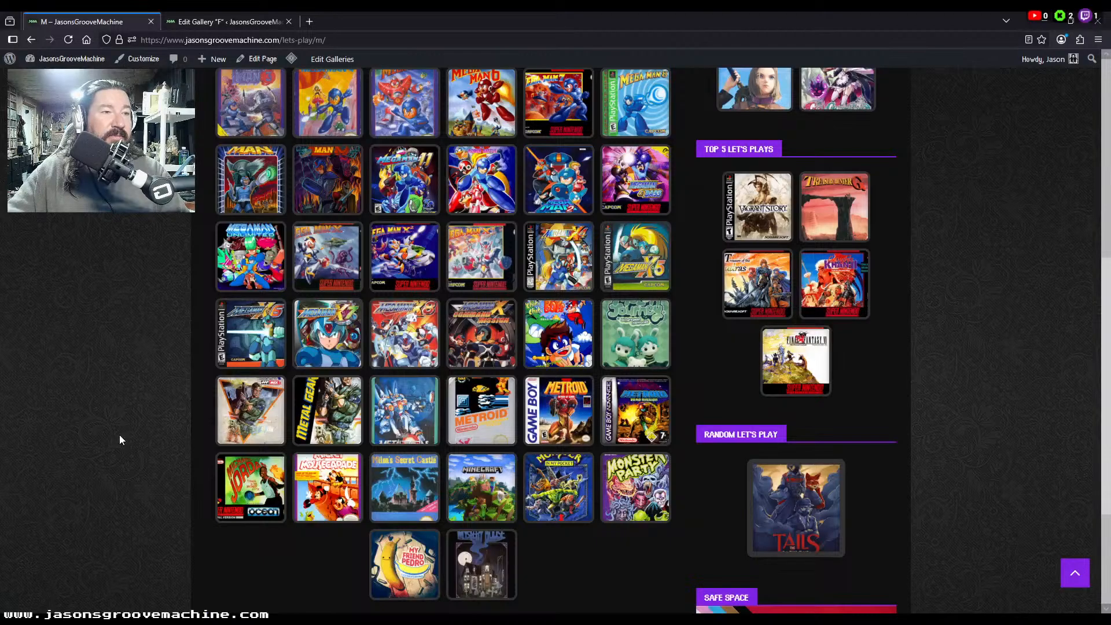
{"action": "scroll", "coordinate": [119, 435], "scroll_direction": "up", "scroll_amount": 6}
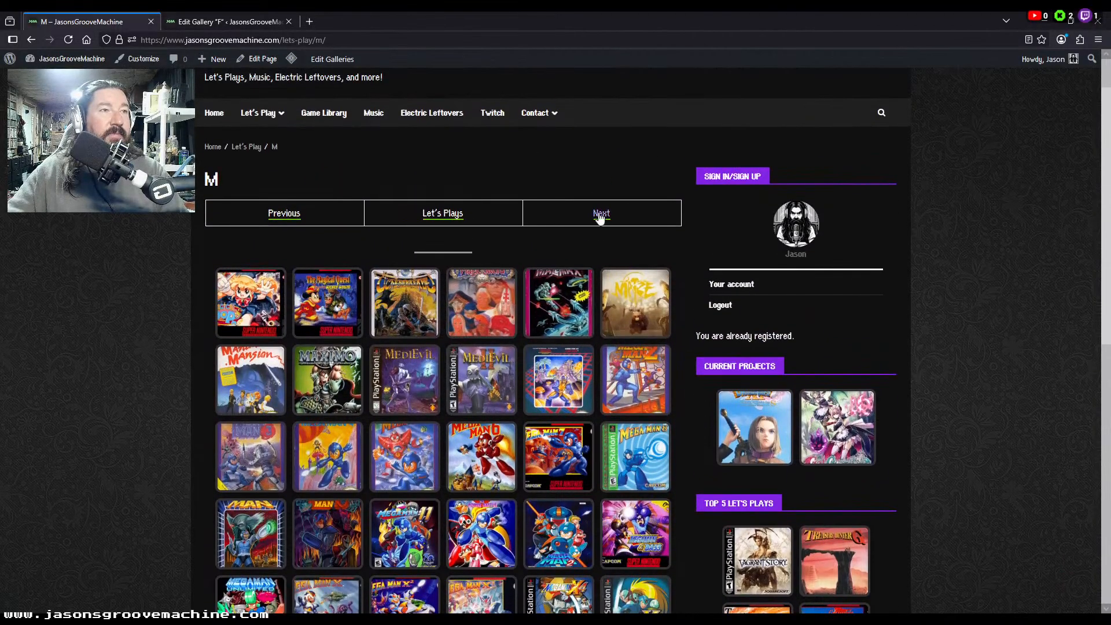
Step: Continue through the live letter pages from N through R, checking the galleries and the sidebar on the R page
{"action": "left_click", "coordinate": [602, 214]}
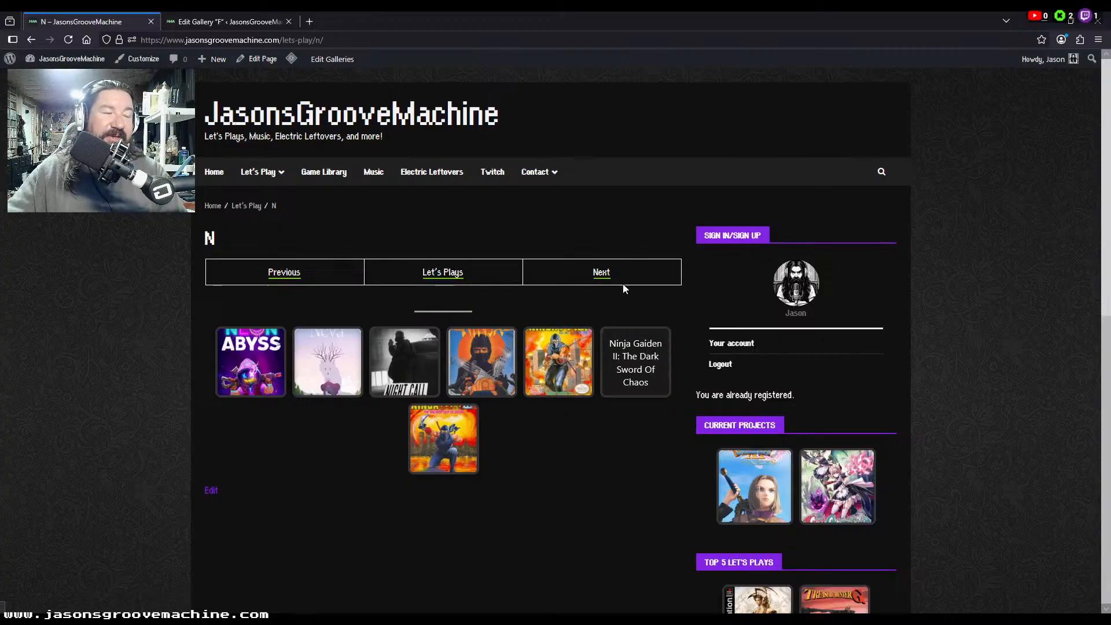
{"action": "left_click", "coordinate": [604, 276]}
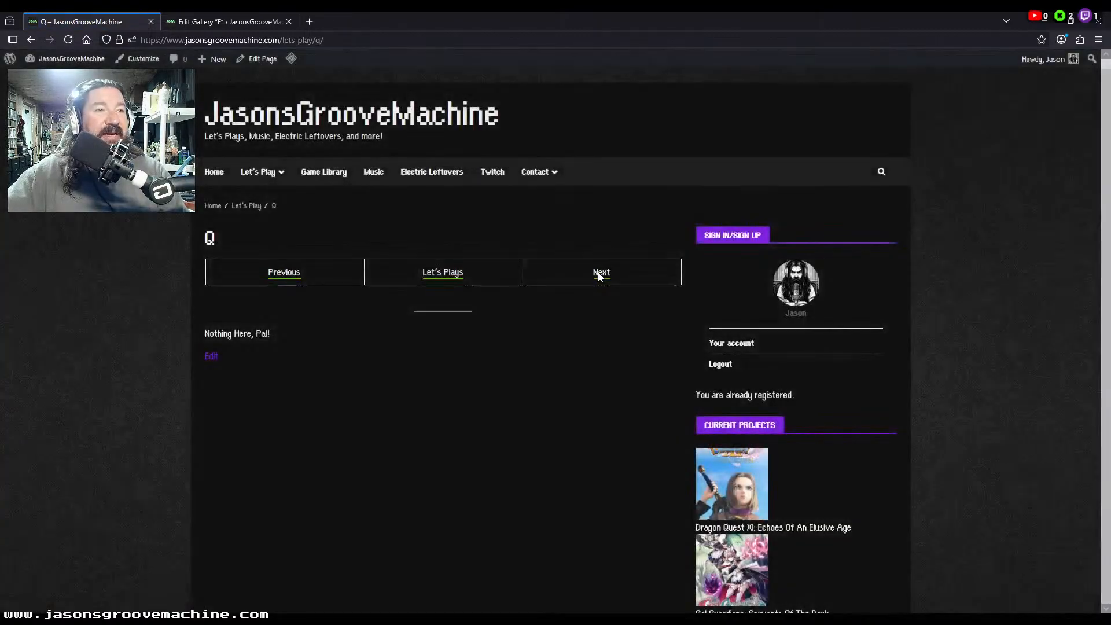
{"action": "left_click", "coordinate": [600, 277]}
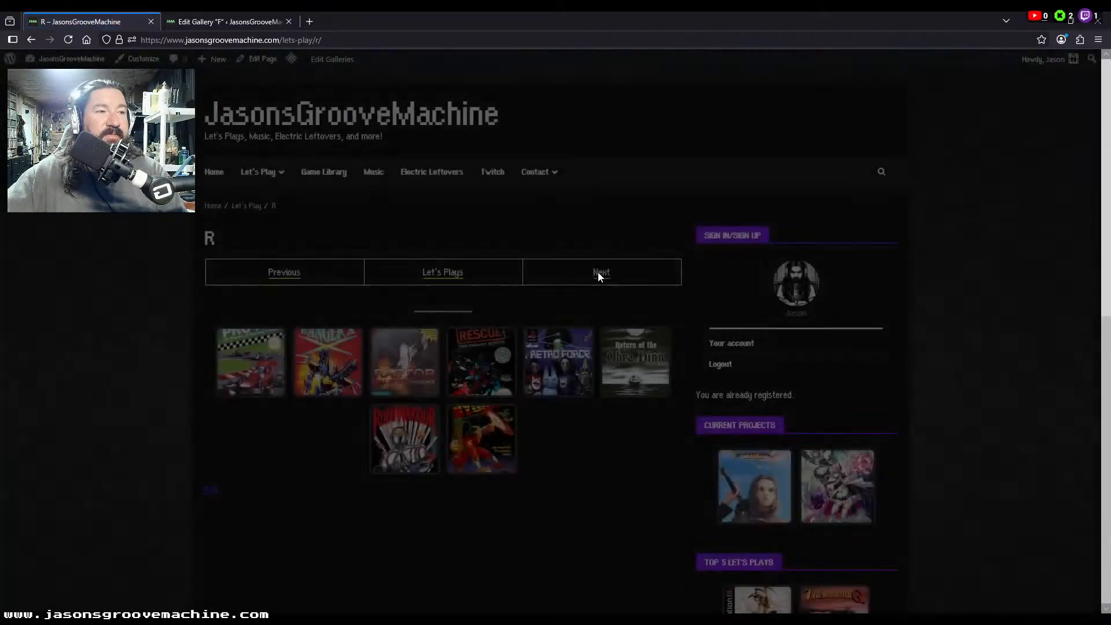
{"action": "scroll", "coordinate": [625, 478], "scroll_direction": "down", "scroll_amount": 2}
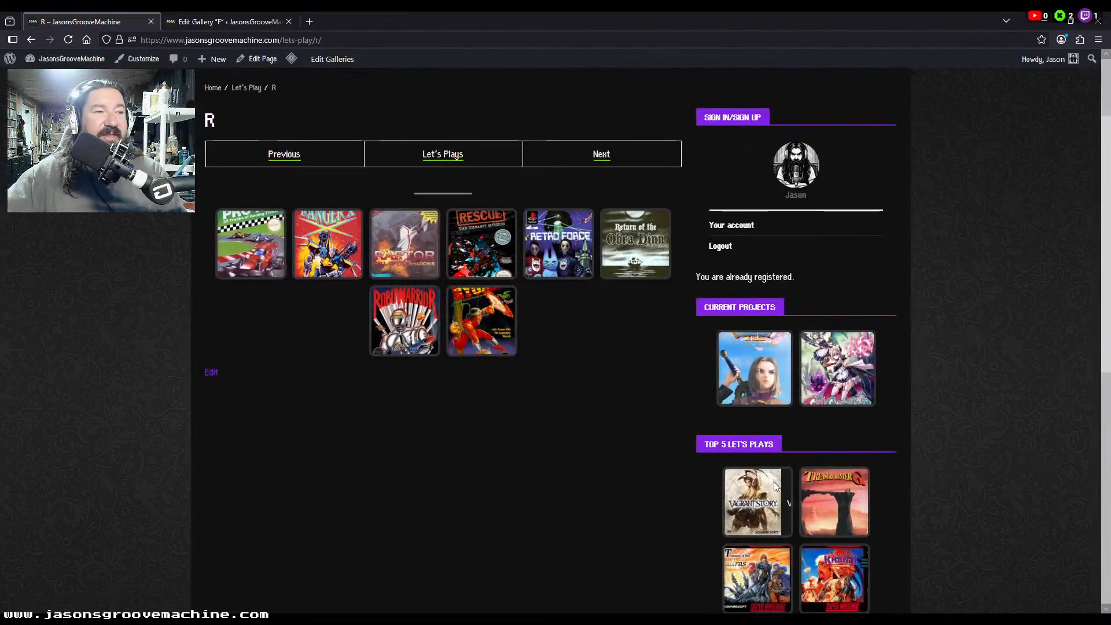
Step: Examine the sidebar galleries on the live letter Q page and compare them with those on the R page
{"action": "left_click", "coordinate": [285, 155]}
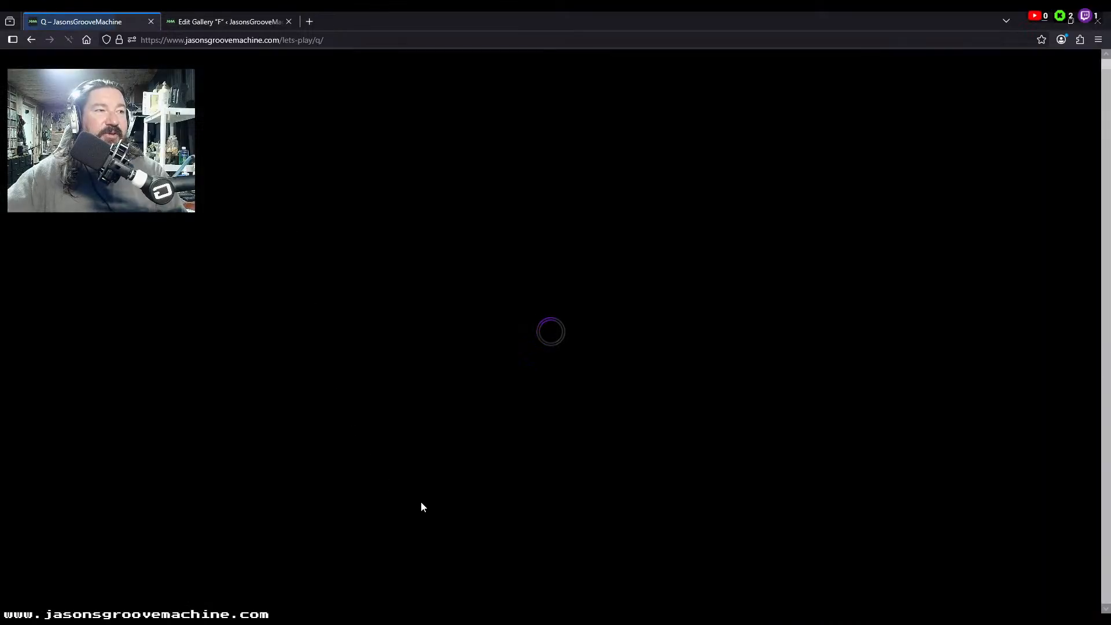
{"action": "scroll", "coordinate": [516, 499], "scroll_direction": "down", "scroll_amount": 10}
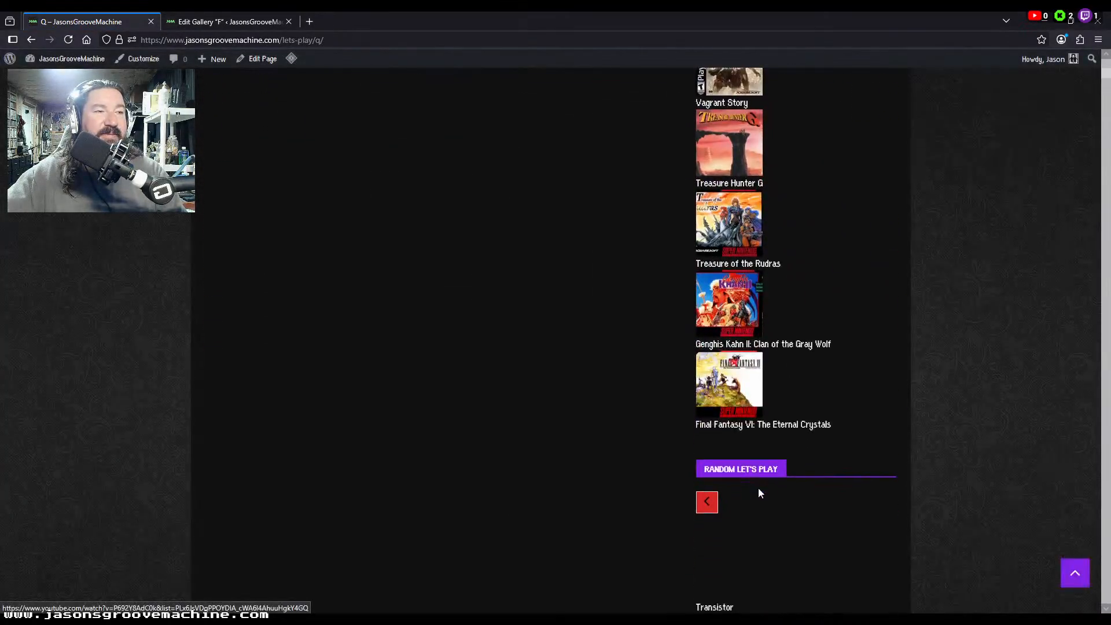
{"action": "scroll", "coordinate": [746, 540], "scroll_direction": "down", "scroll_amount": 4}
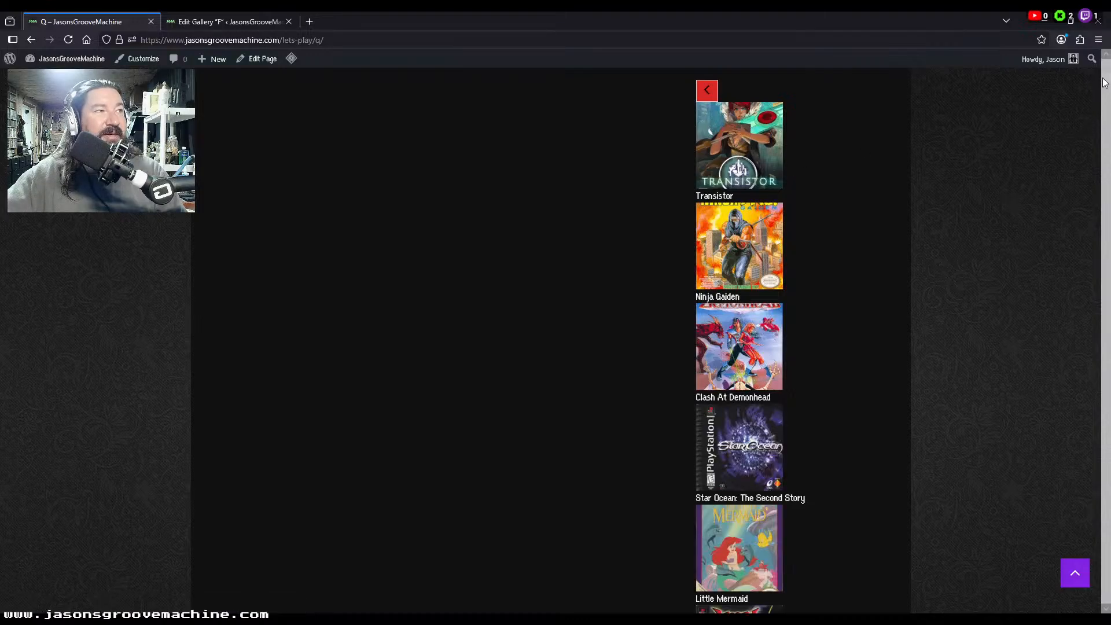
{"action": "left_click_drag", "start_coordinate": [1107, 84], "coordinate": [1084, 57]}
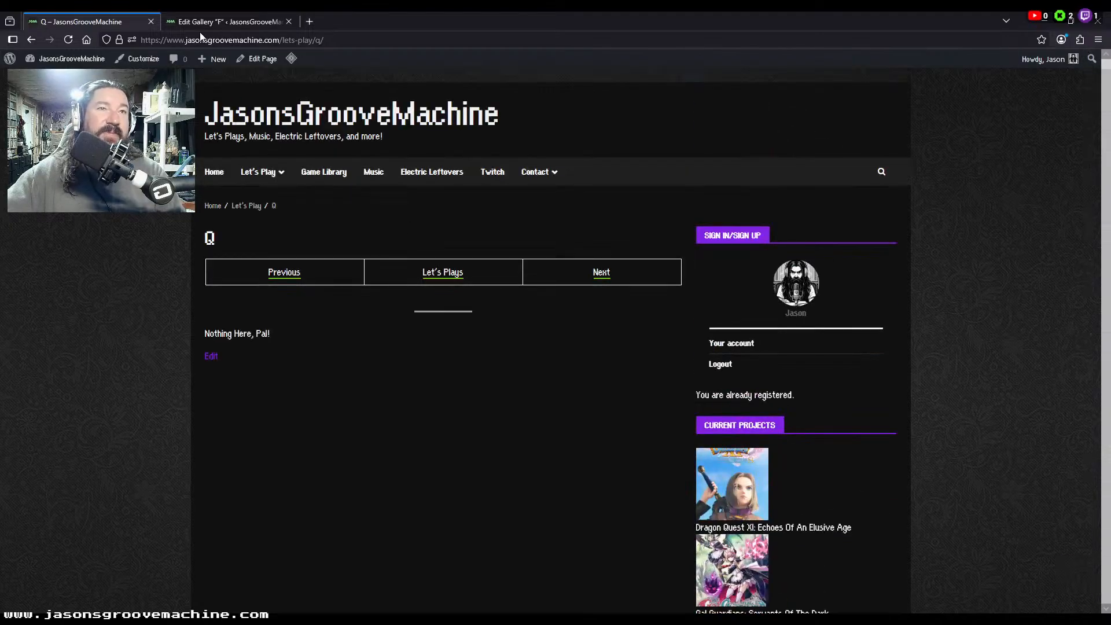
{"action": "left_click", "coordinate": [600, 273]}
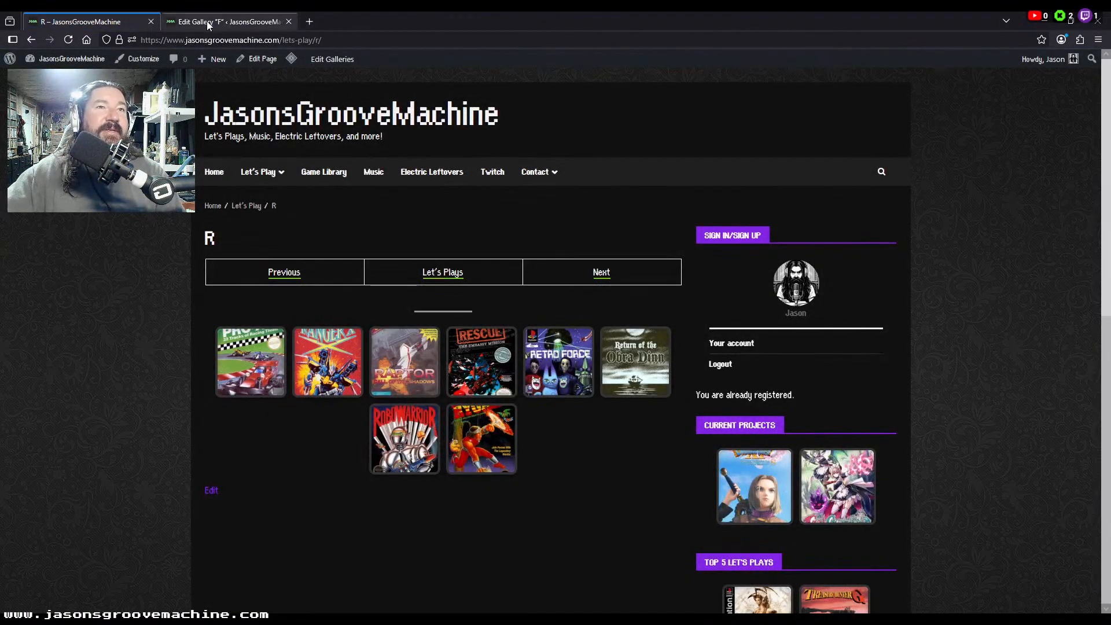
Step: Open the WordPress Pages list, collapse the e, Alphabetical and Let's Play folders, and search the page folders
{"action": "left_click", "coordinate": [225, 23]}
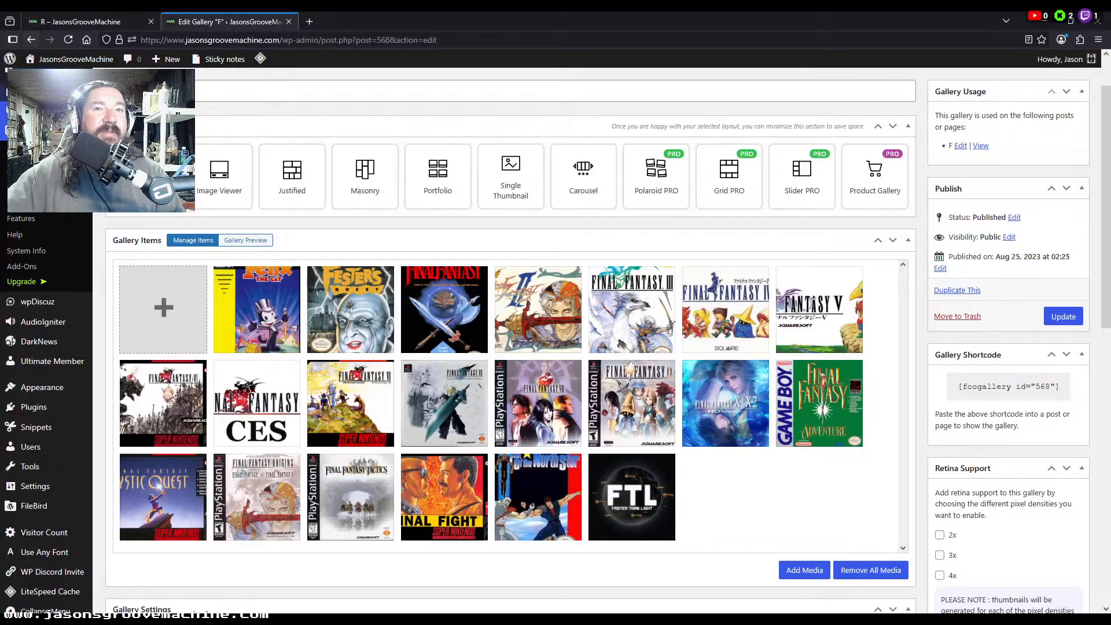
{"action": "left_click", "coordinate": [31, 92]}
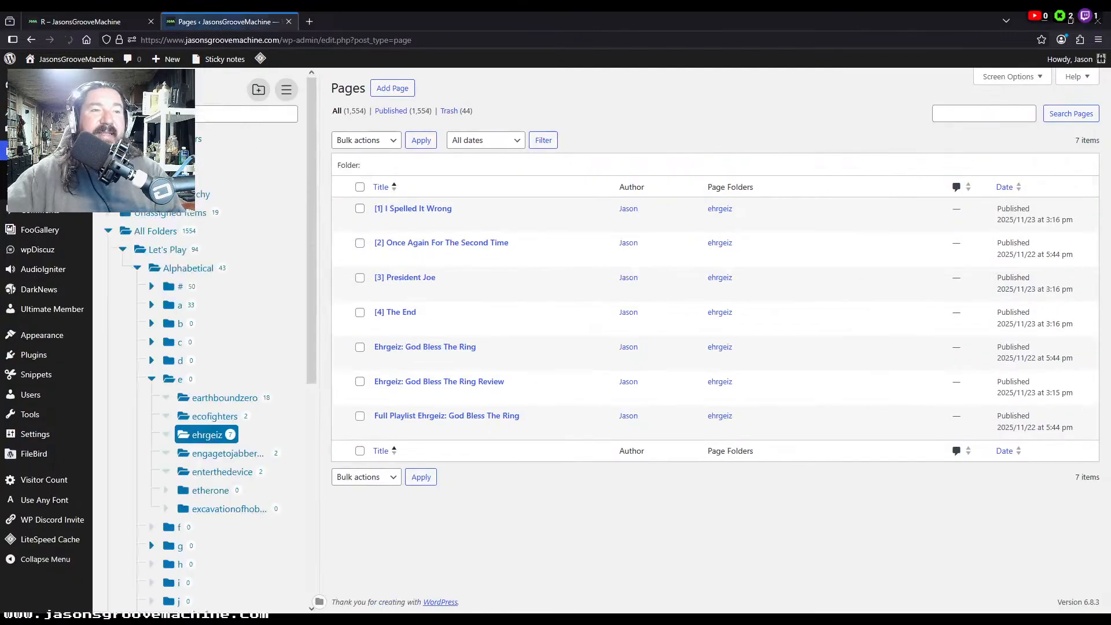
{"action": "left_click", "coordinate": [153, 379]}
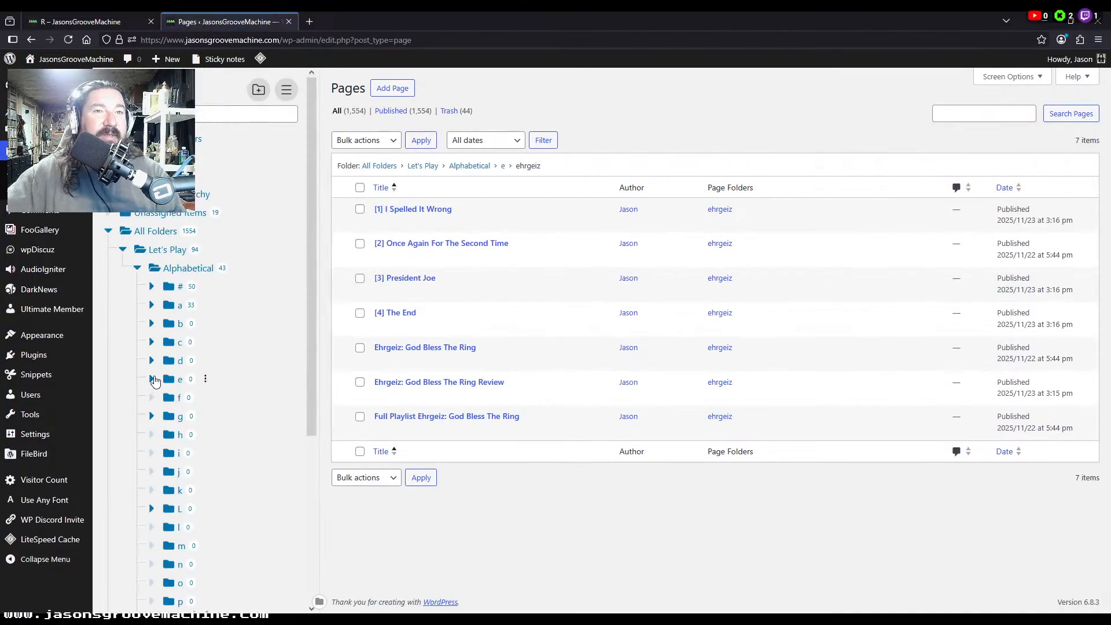
{"action": "left_click", "coordinate": [137, 269]}
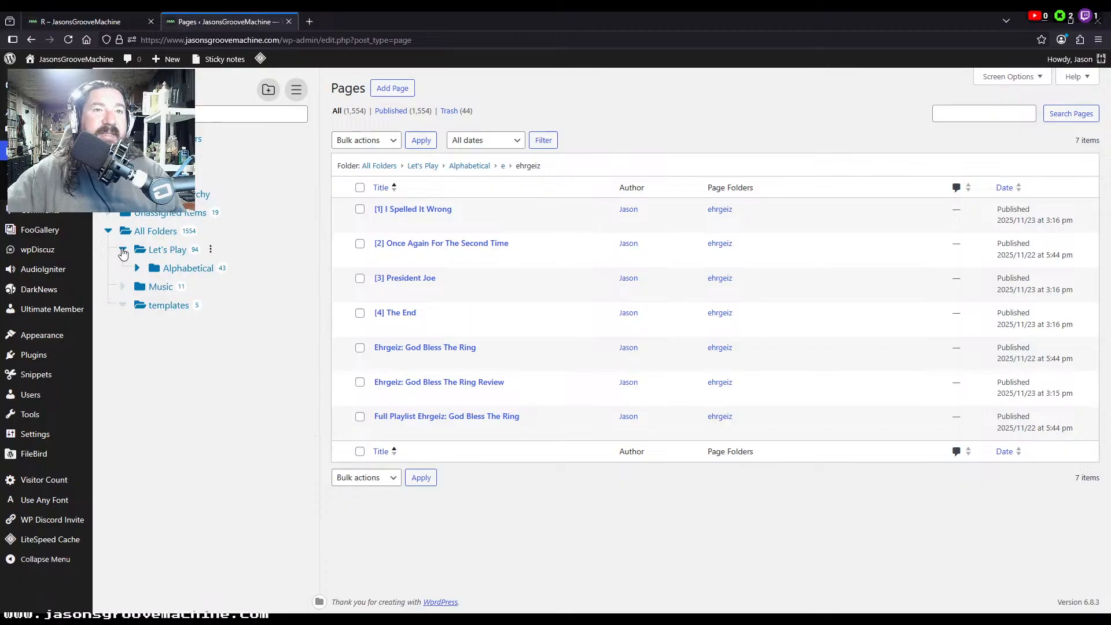
{"action": "left_click", "coordinate": [123, 250]}
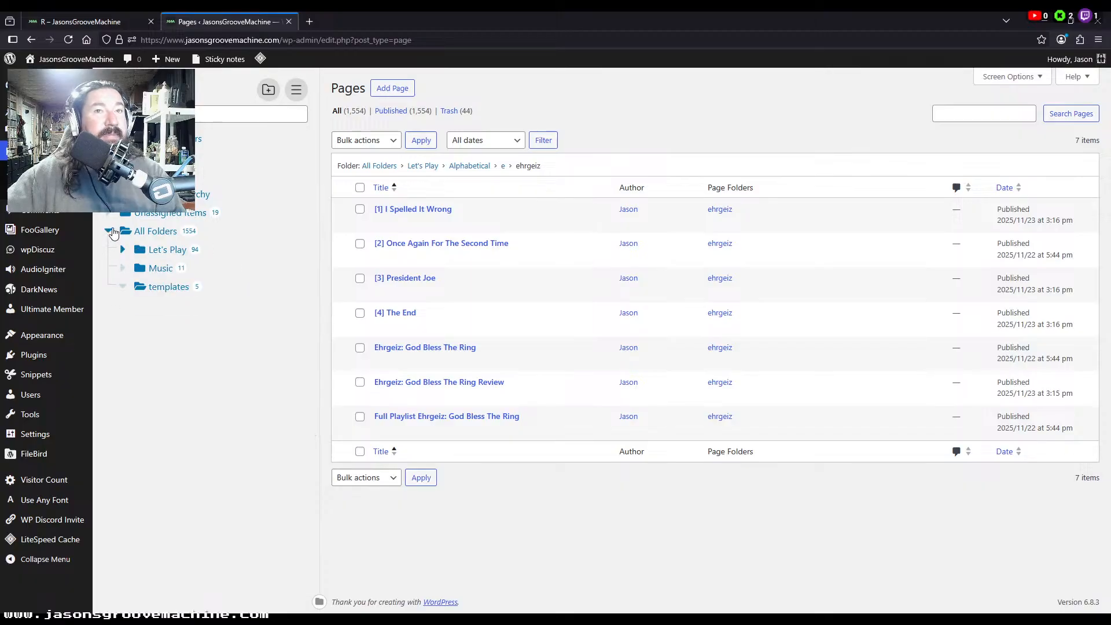
{"action": "left_click", "coordinate": [237, 114]}
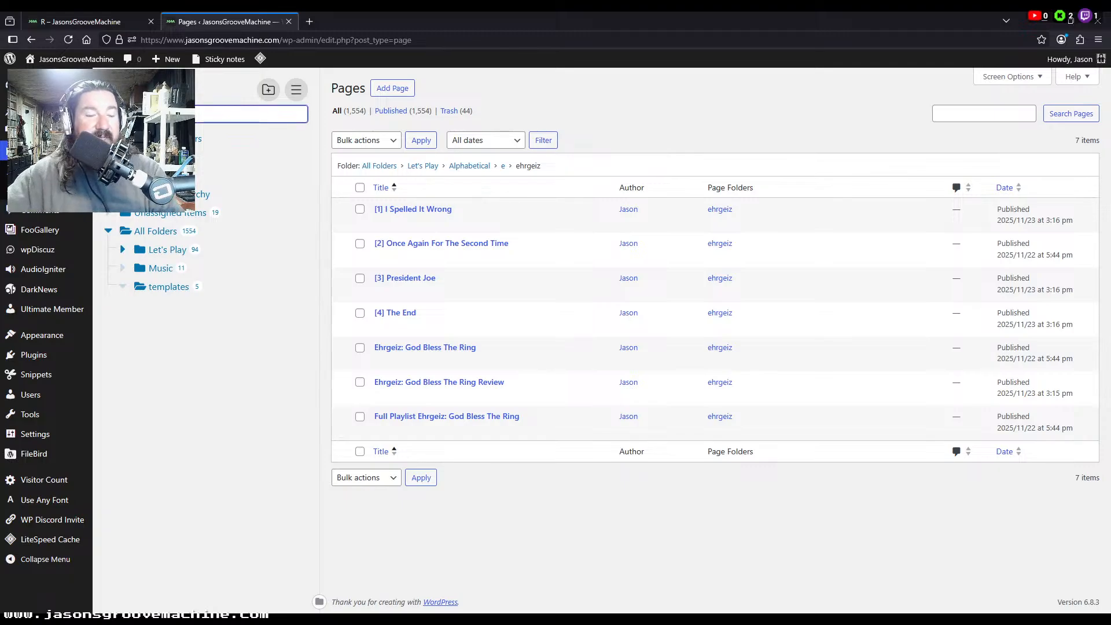
{"action": "type", "text": "r"}
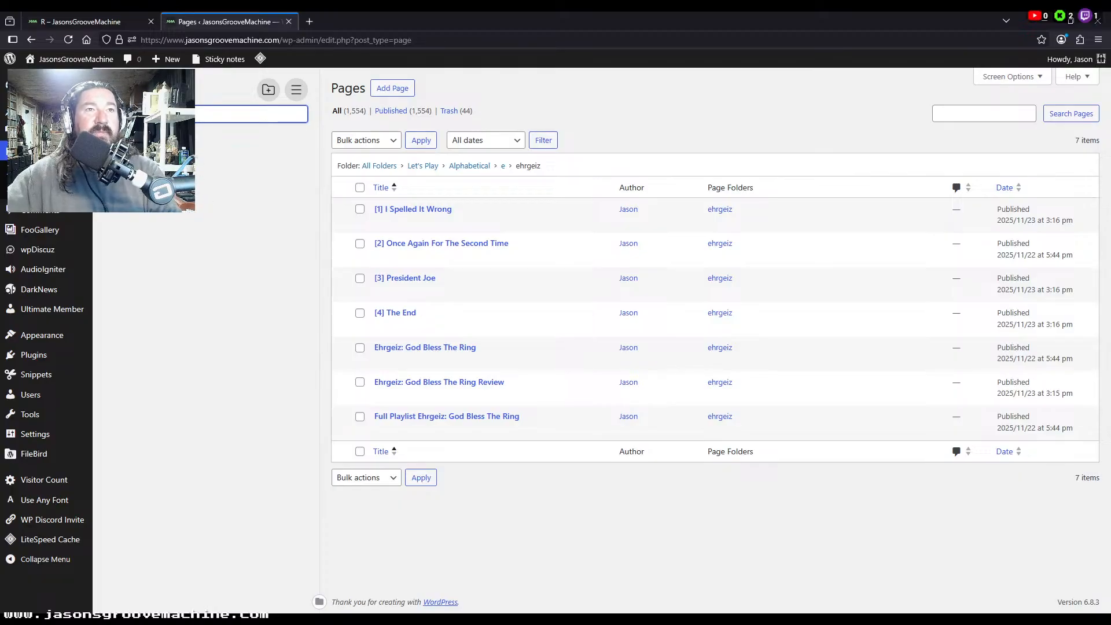
Step: Return to the live letter Q page and open its page editor in a separate tab
{"action": "left_click", "coordinate": [107, 19]}
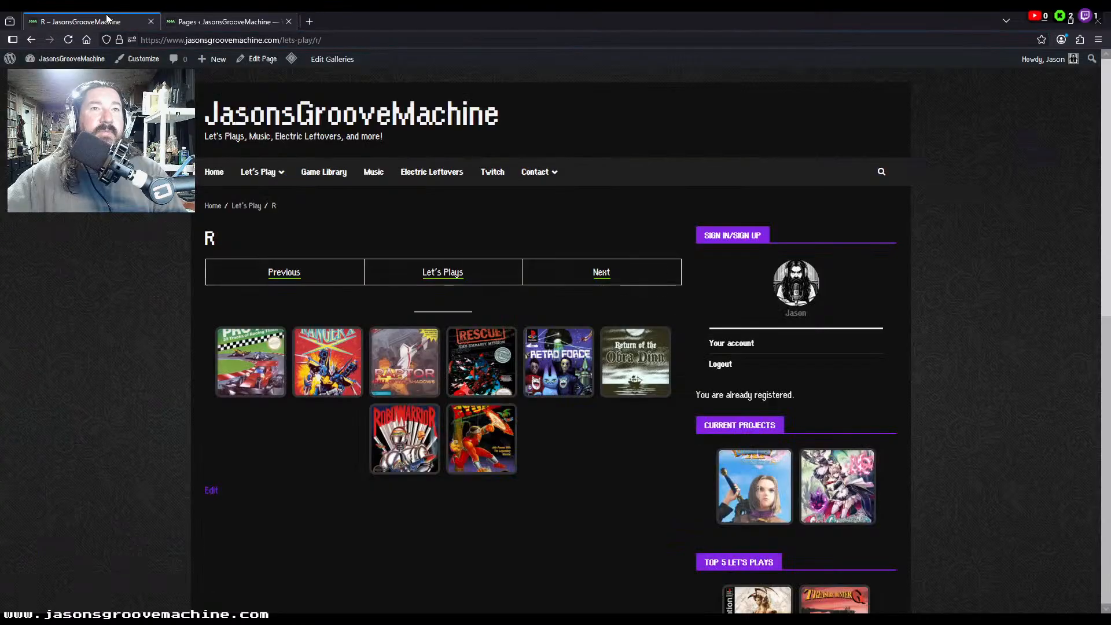
{"action": "left_click", "coordinate": [298, 281]}
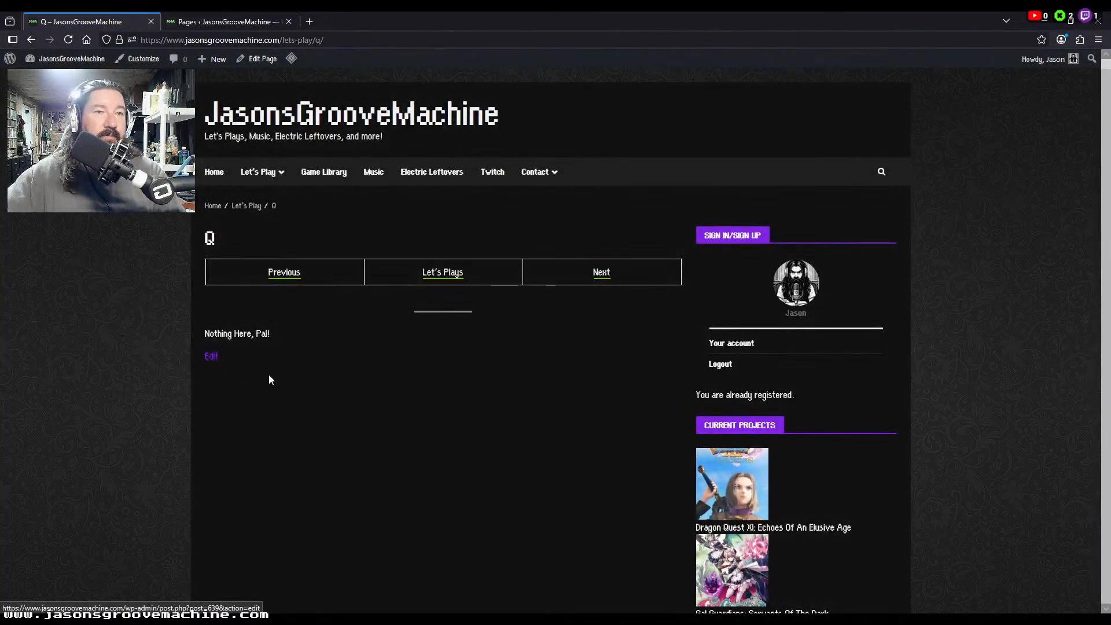
Step: Continue from the live letter Q page through R to S and examine the full S cover gallery
{"action": "left_click", "coordinate": [599, 274]}
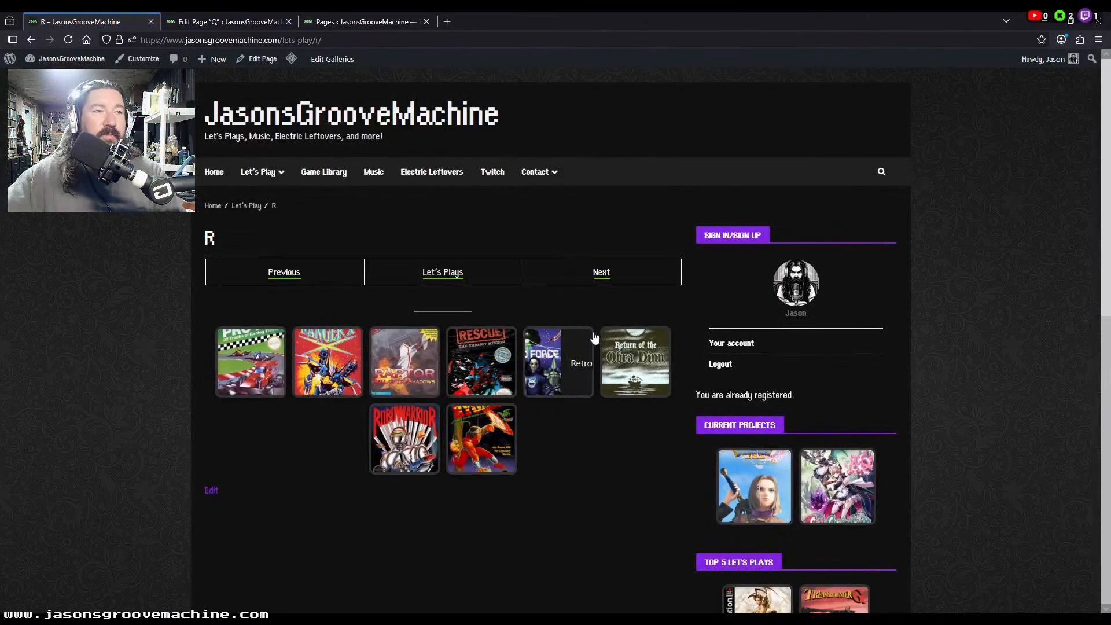
{"action": "left_click", "coordinate": [605, 275]}
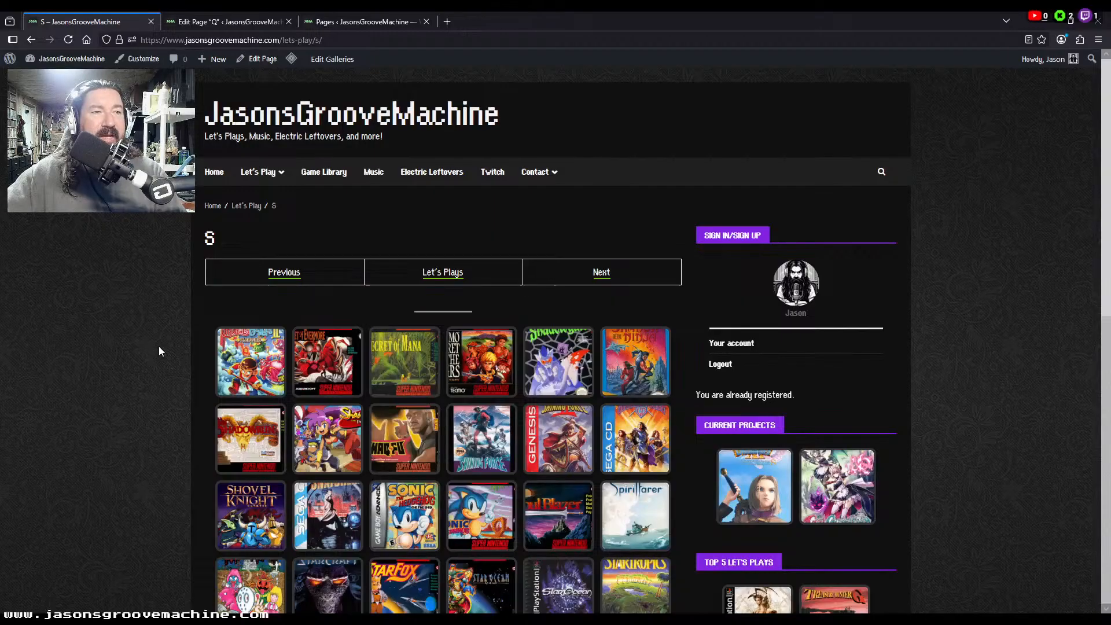
{"action": "scroll", "coordinate": [159, 346], "scroll_direction": "down", "scroll_amount": 3}
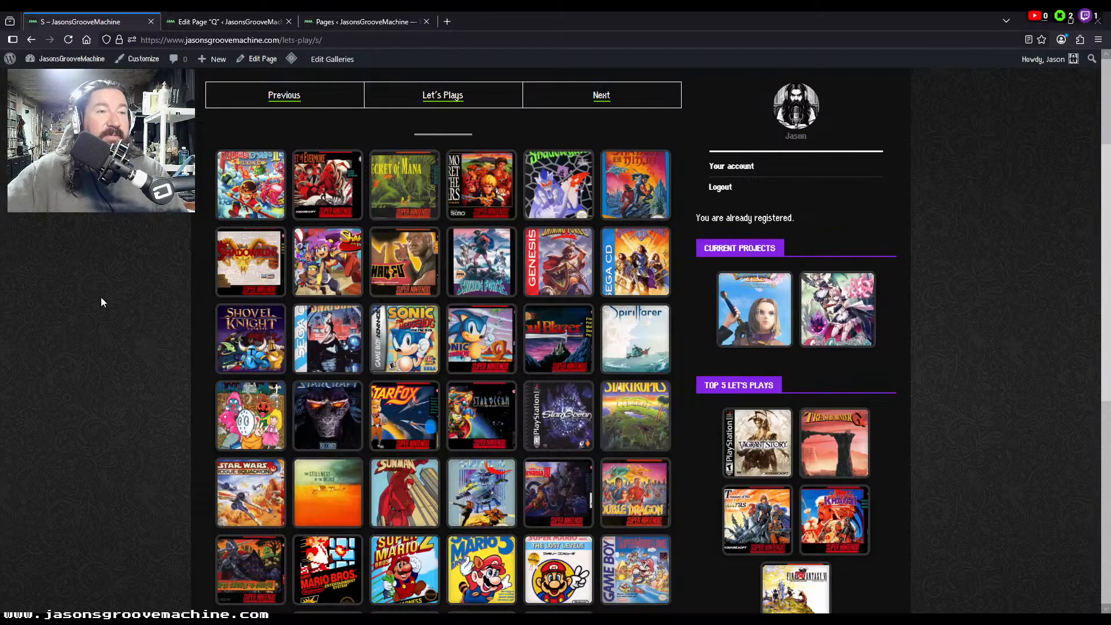
{"action": "scroll", "coordinate": [106, 310], "scroll_direction": "down", "scroll_amount": 2}
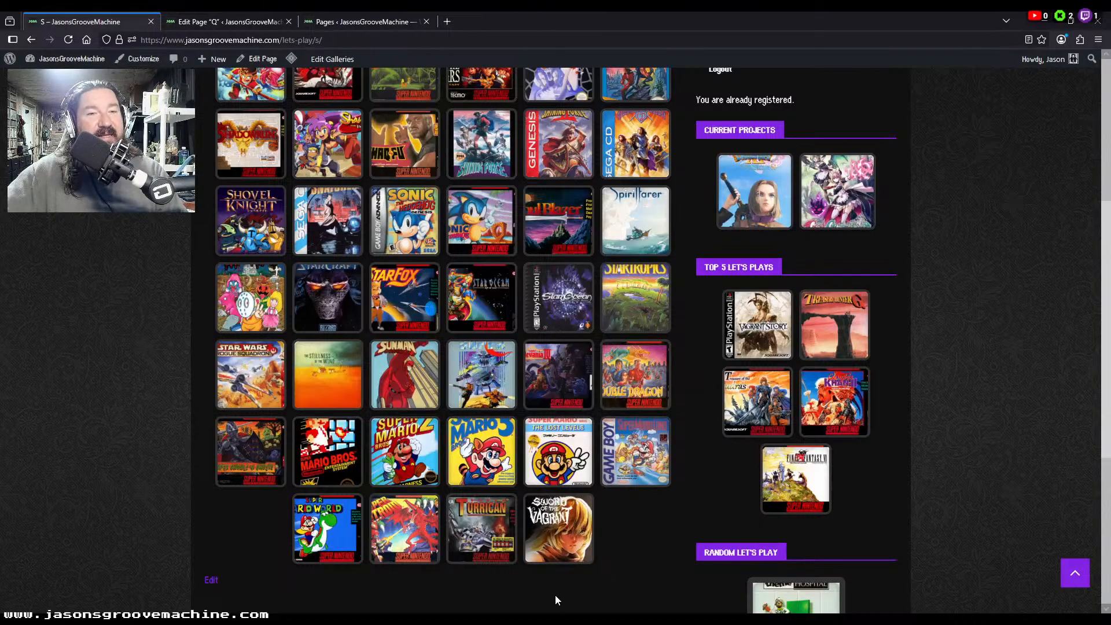
{"action": "scroll", "coordinate": [697, 543], "scroll_direction": "up", "scroll_amount": 4}
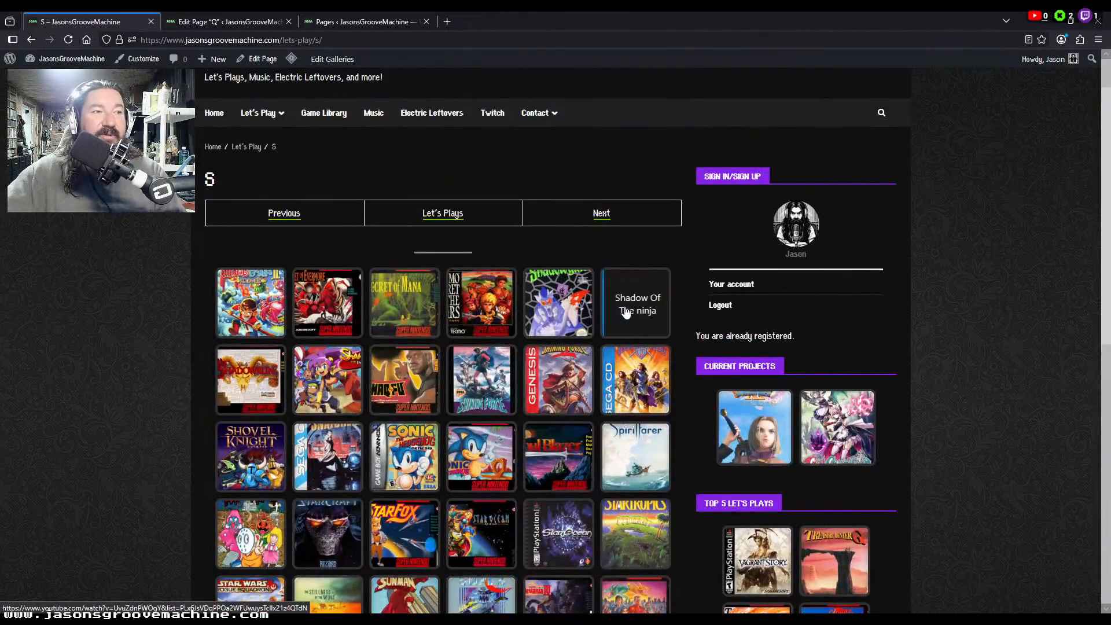
{"action": "scroll", "coordinate": [579, 491], "scroll_direction": "down", "scroll_amount": 3}
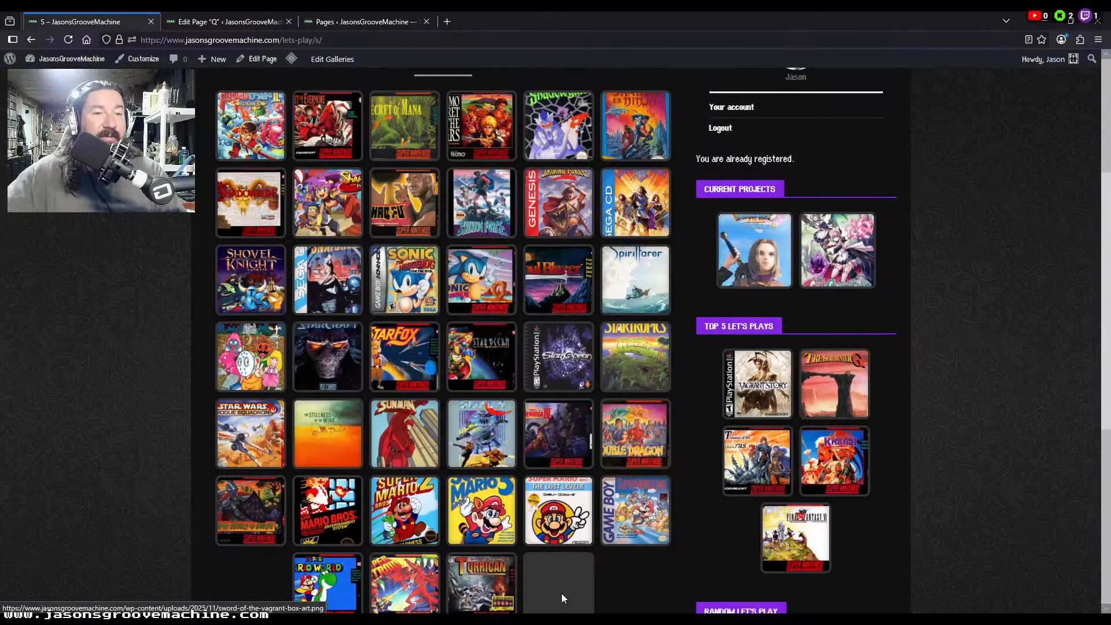
{"action": "scroll", "coordinate": [570, 258], "scroll_direction": "up", "scroll_amount": 4}
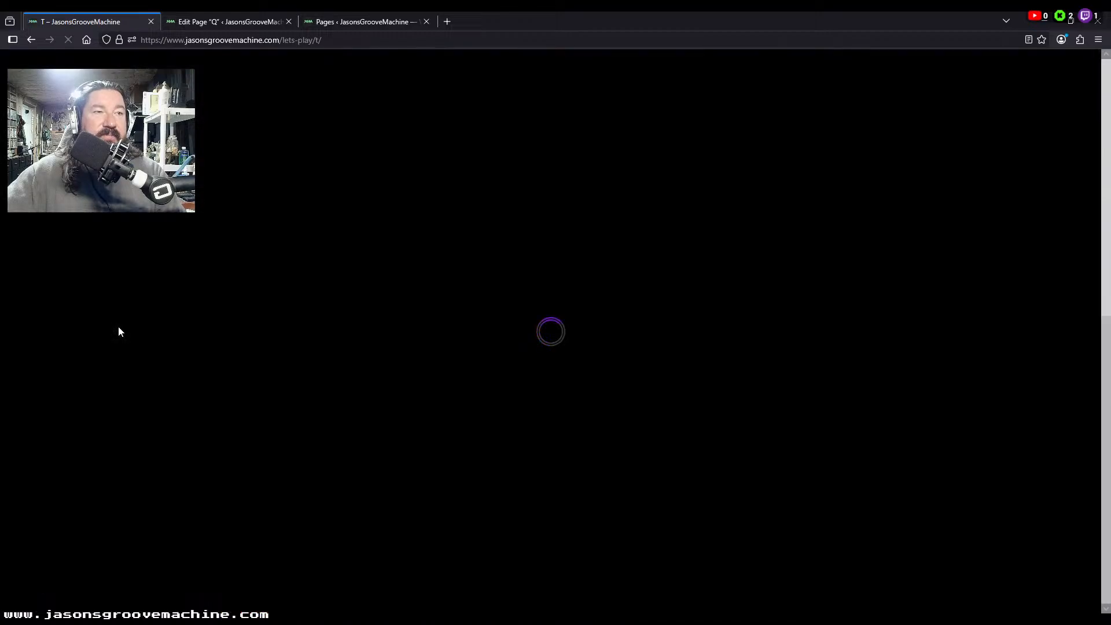
Step: Continue through the remaining live letter pages from T to Z, checking the cover galleries and sidebar
{"action": "scroll", "coordinate": [118, 325], "scroll_direction": "down", "scroll_amount": 1}
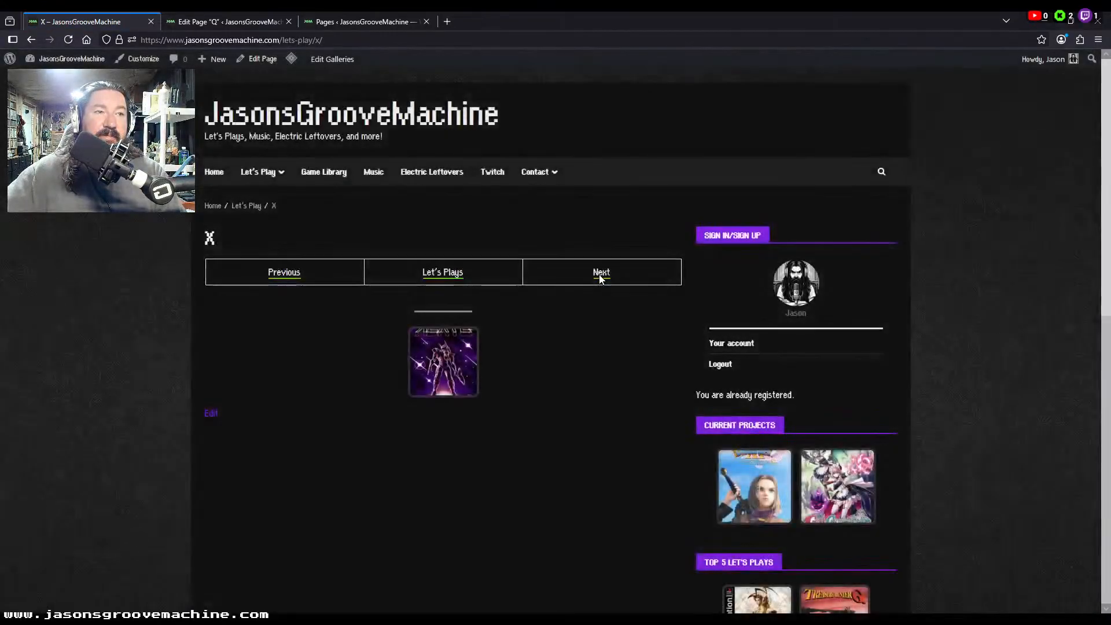
{"action": "left_click", "coordinate": [601, 273]}
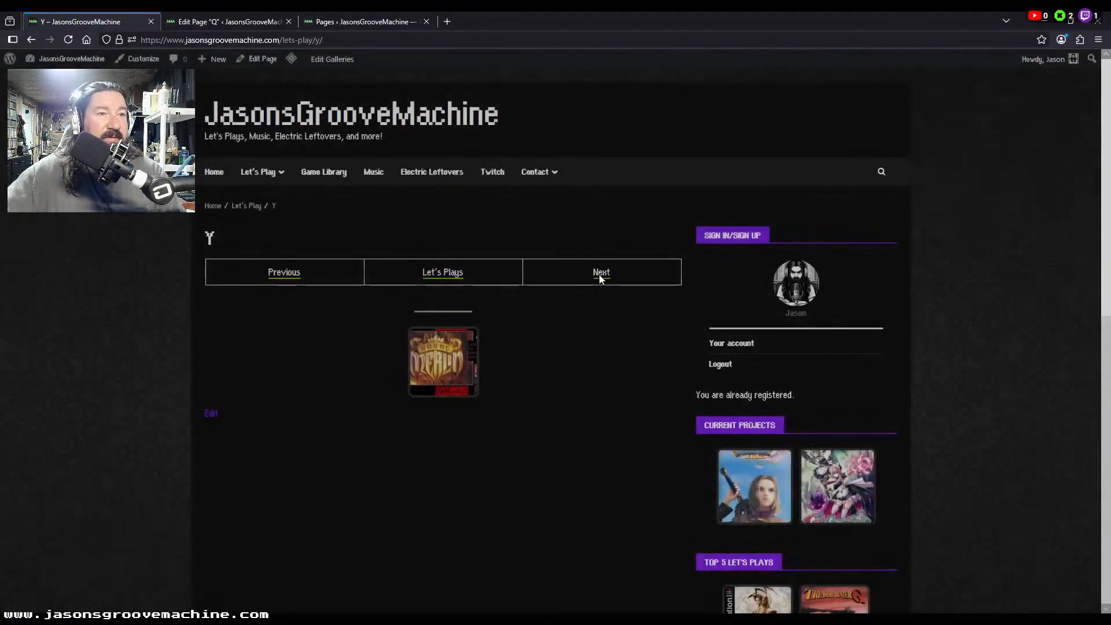
{"action": "left_click", "coordinate": [600, 273]}
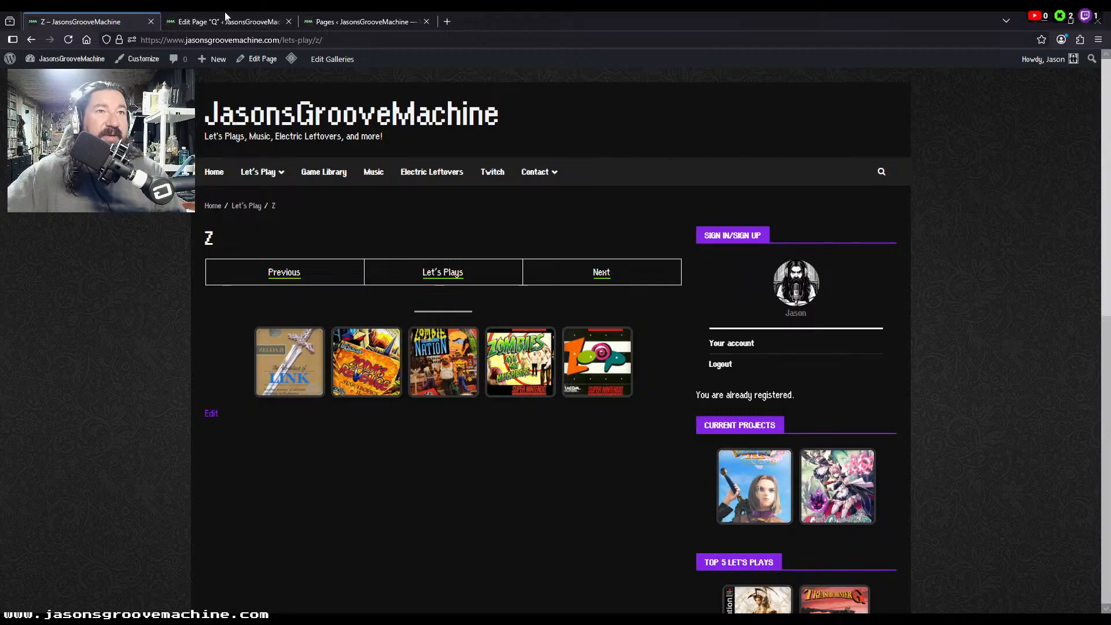
Step: Add an empty paragraph below "Nothing Here, Pal!" in the letter Q page editor and save the page
{"action": "left_click", "coordinate": [243, 22]}
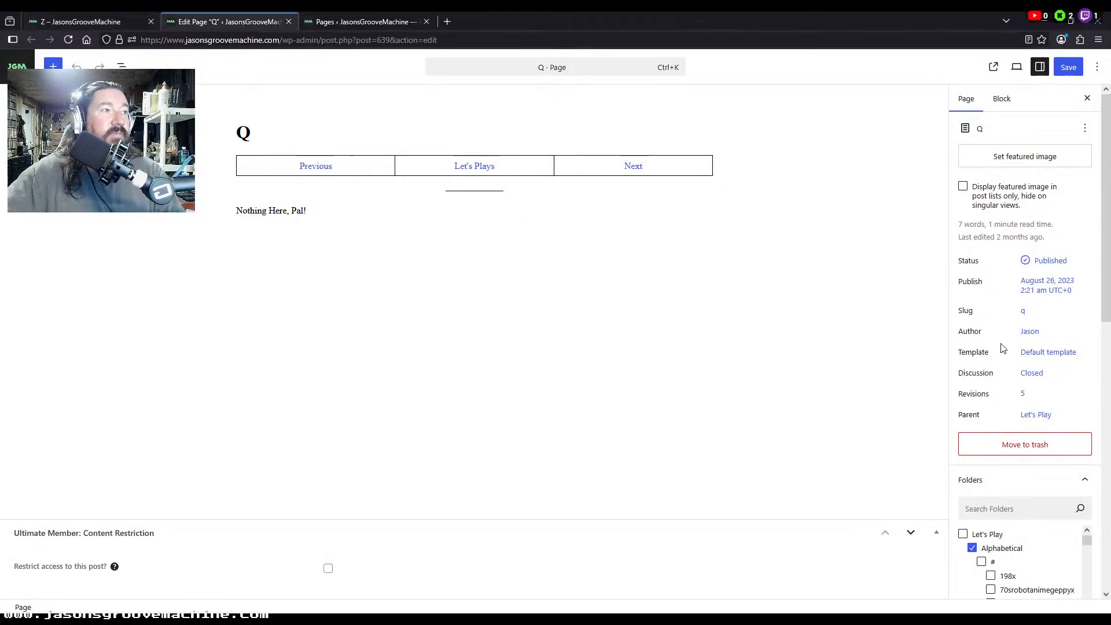
{"action": "left_click", "coordinate": [1054, 353]}
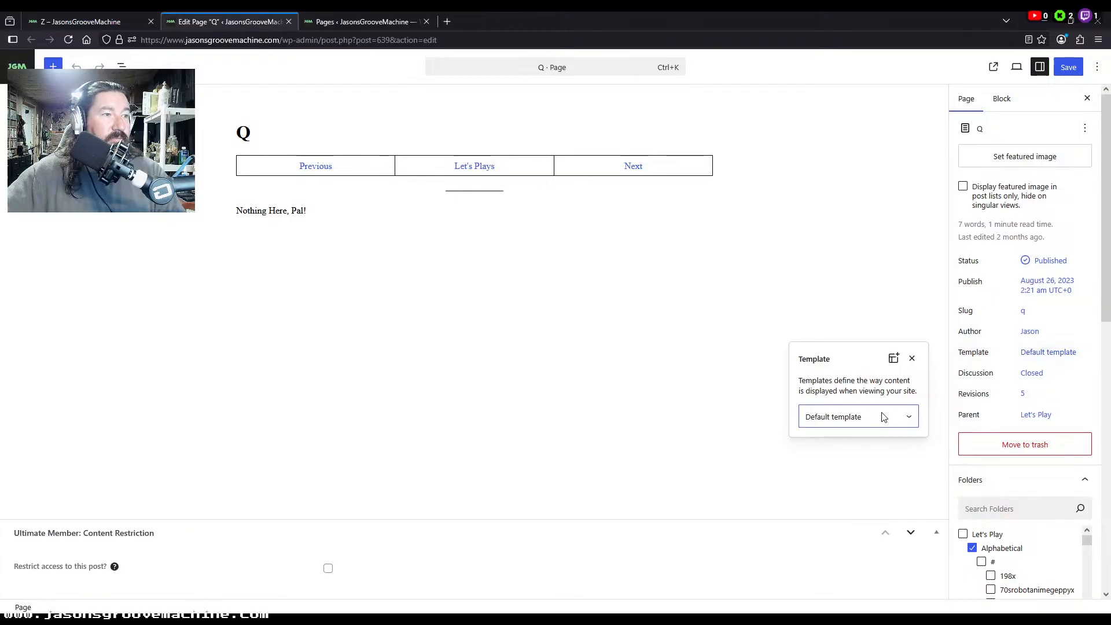
{"action": "left_click", "coordinate": [872, 275]}
{"action": "left_click", "coordinate": [1068, 72]}
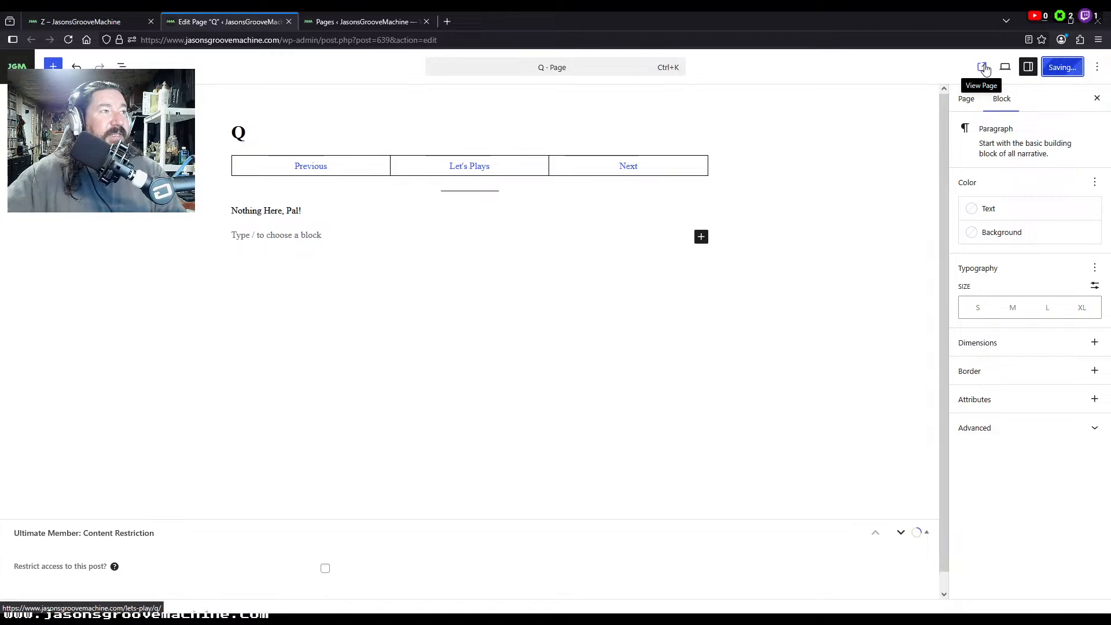
{"action": "left_click", "coordinate": [356, 27]}
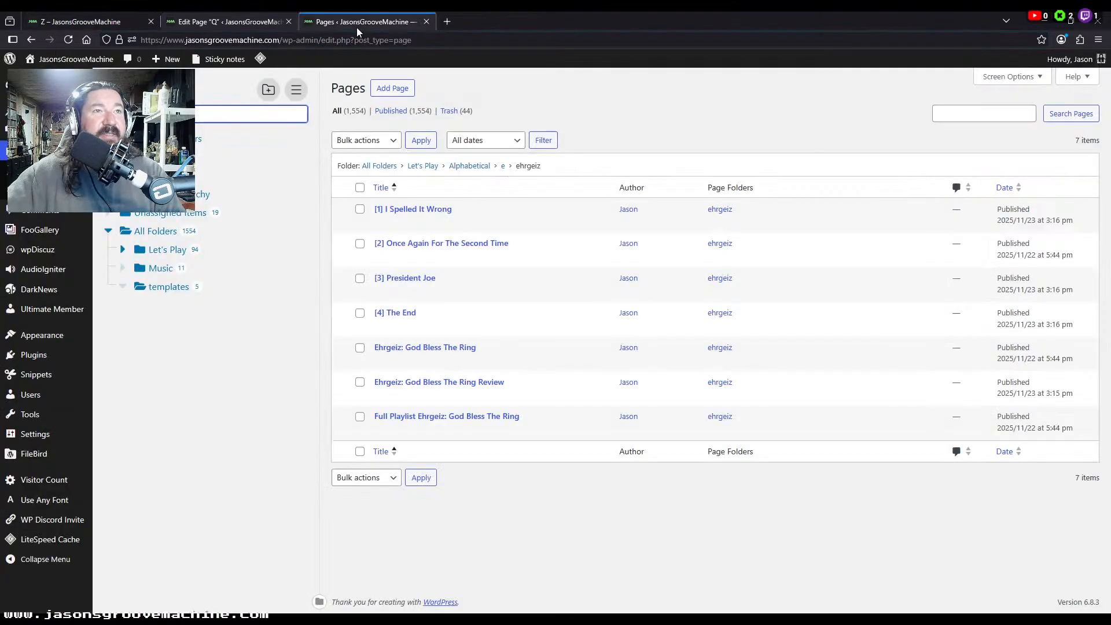
{"action": "left_click", "coordinate": [227, 22]}
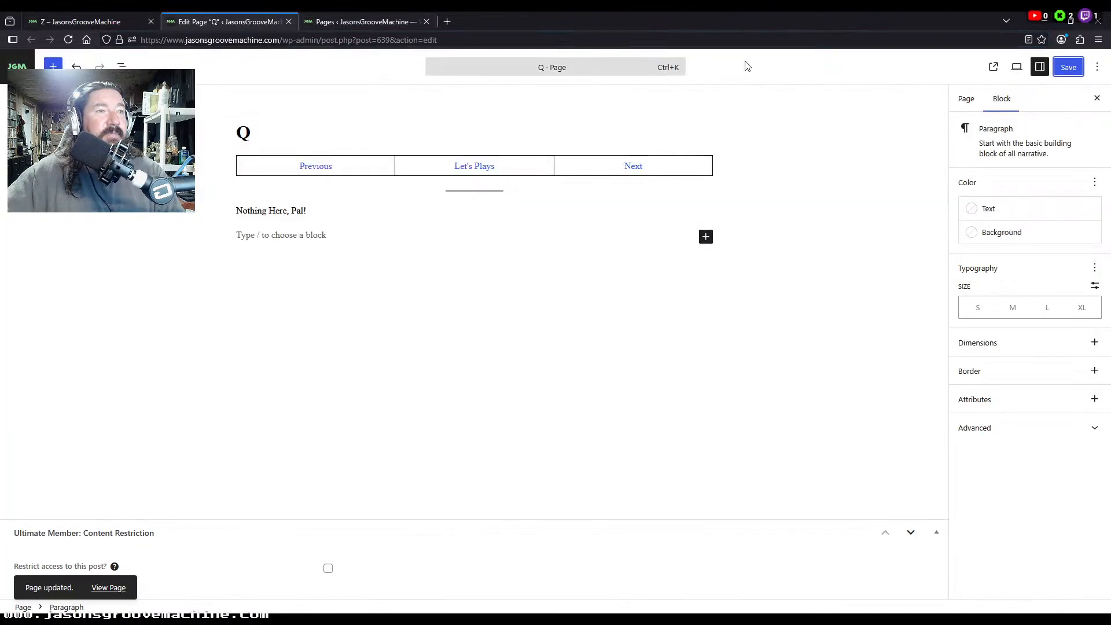
Step: View the saved letter Q page live in a separate tab, close the Pages list, and examine the sidebar galleries
{"action": "left_click", "coordinate": [994, 69]}
{"action": "left_click", "coordinate": [541, 21]}
{"action": "left_click", "coordinate": [564, 21]}
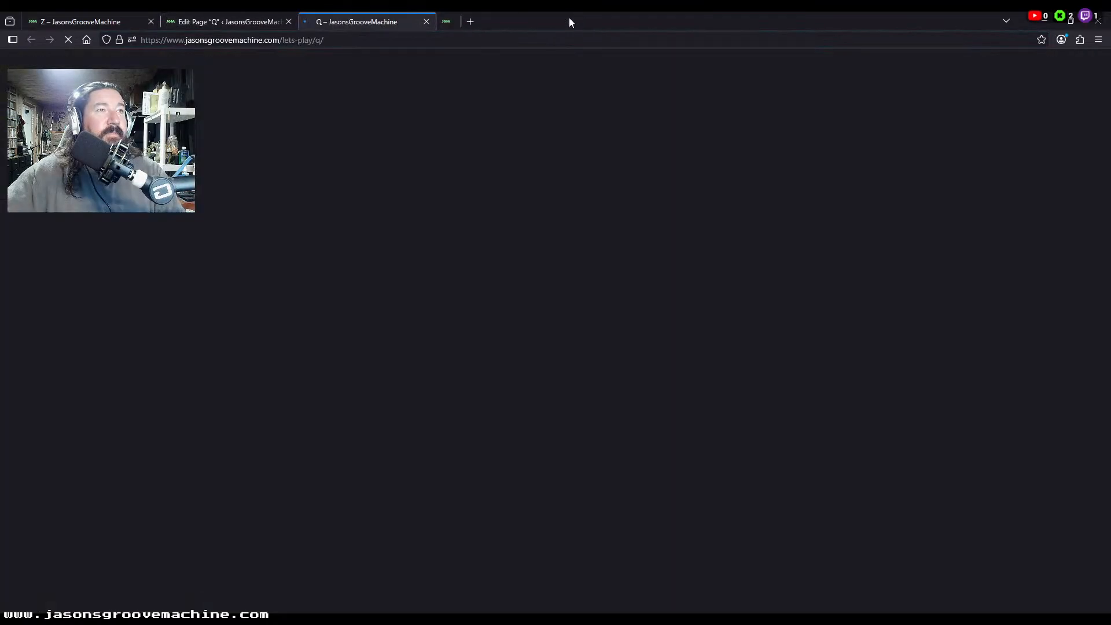
{"action": "scroll", "coordinate": [222, 304], "scroll_direction": "down", "scroll_amount": 10}
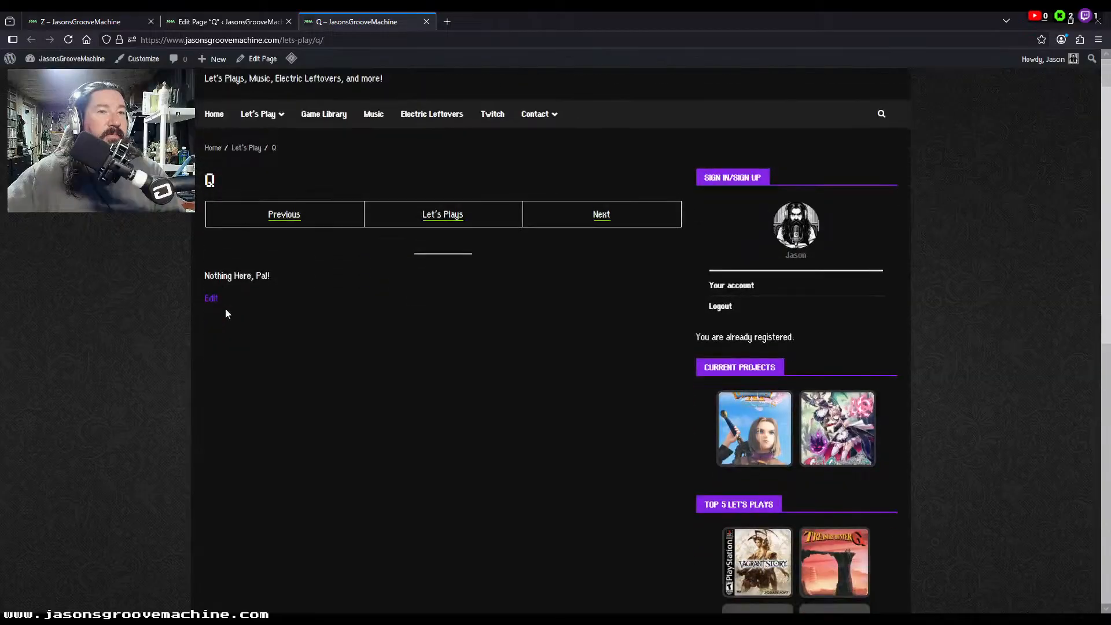
{"action": "scroll", "coordinate": [466, 390], "scroll_direction": "up", "scroll_amount": 10}
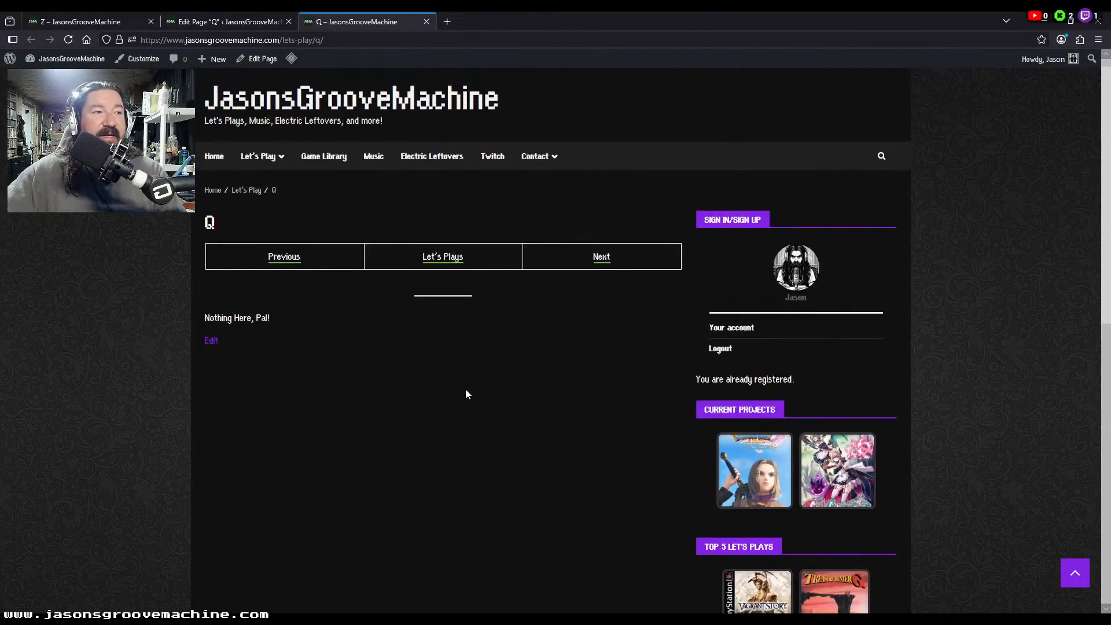
{"action": "scroll", "coordinate": [466, 390], "scroll_direction": "down", "scroll_amount": 4}
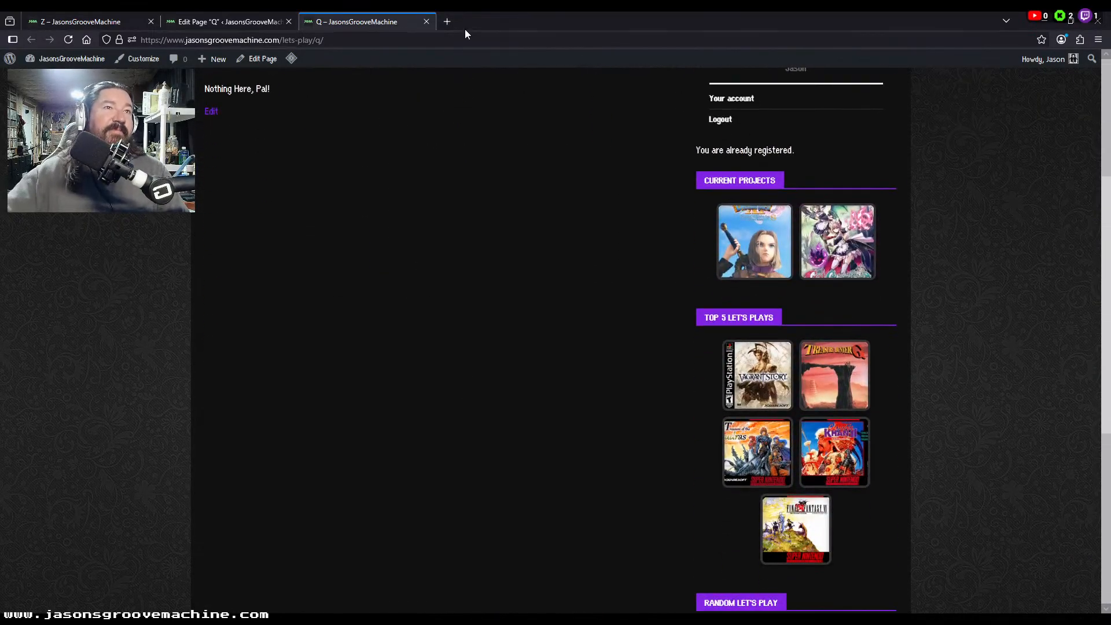
Step: Close the live Q page and its editor, and go from the letter Z page to the site's home page
{"action": "left_click", "coordinate": [427, 22]}
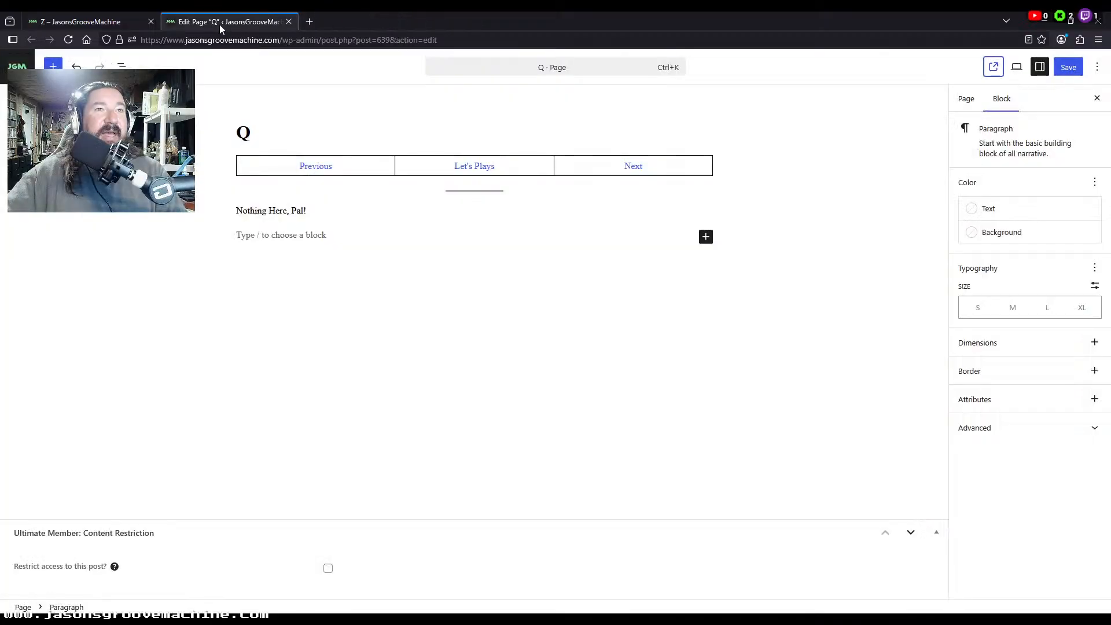
{"action": "left_click", "coordinate": [288, 21]}
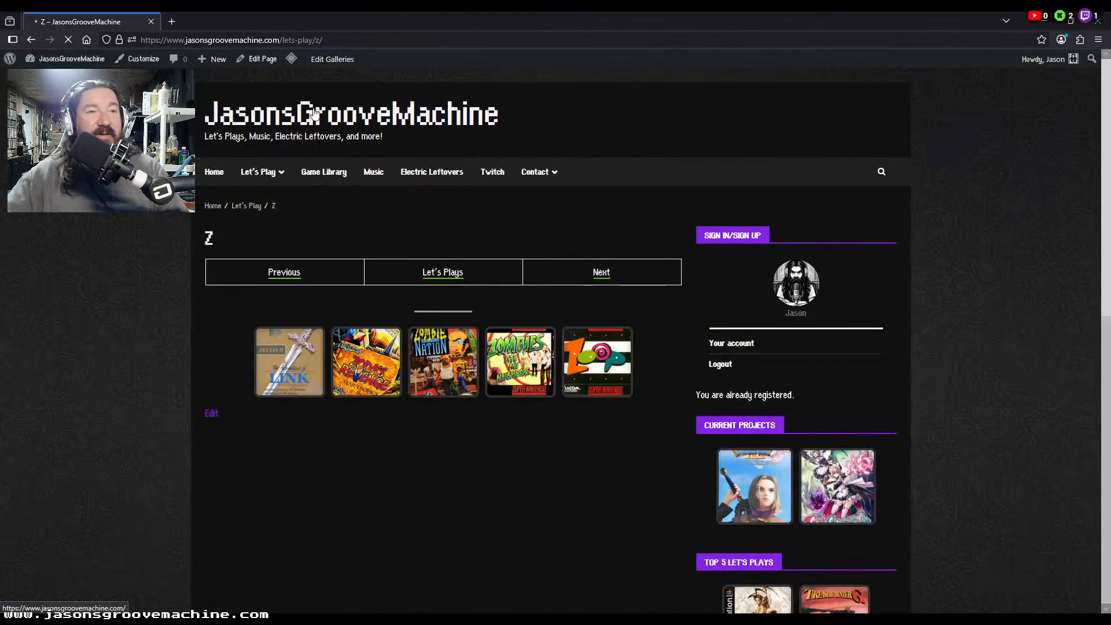
{"action": "left_click", "coordinate": [300, 125]}
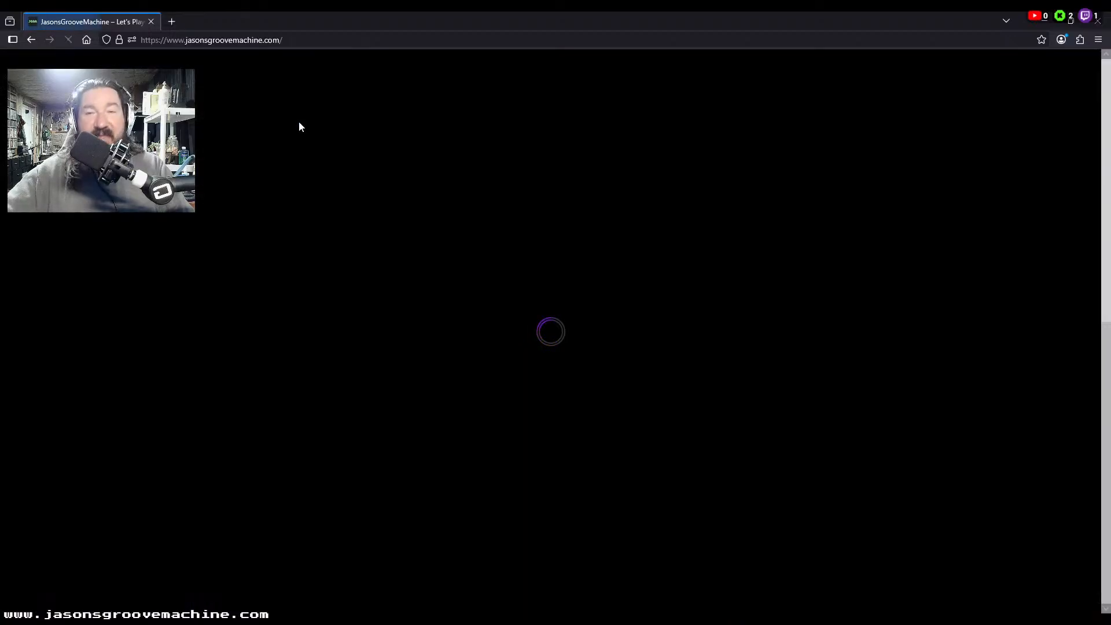